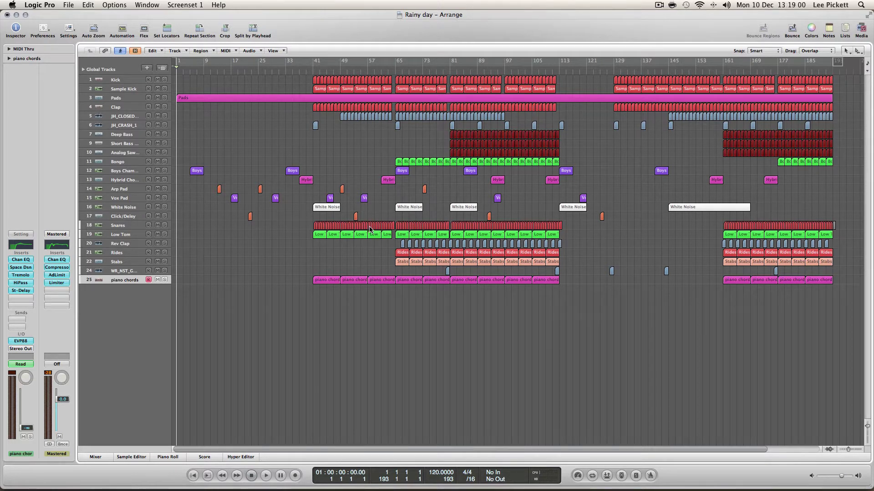
Step: Play the Rainy day arrangement through from the beginning and return the playhead to the start
click(251, 476)
click(267, 476)
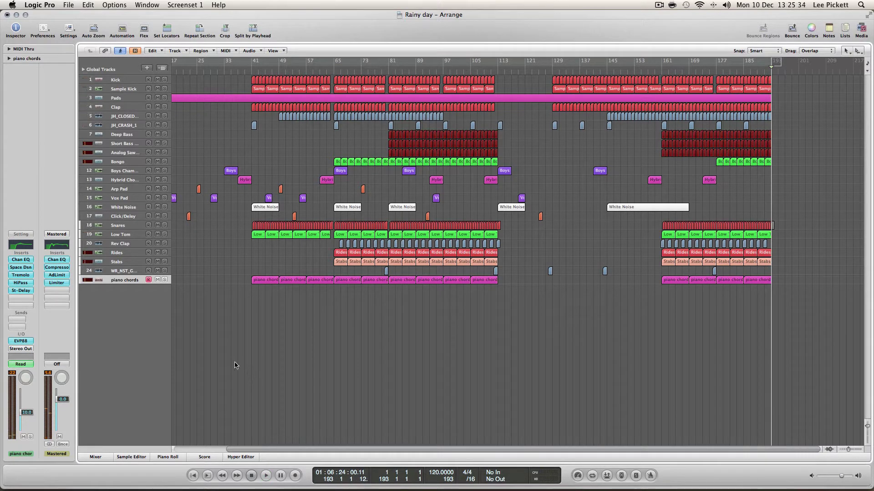
click(255, 475)
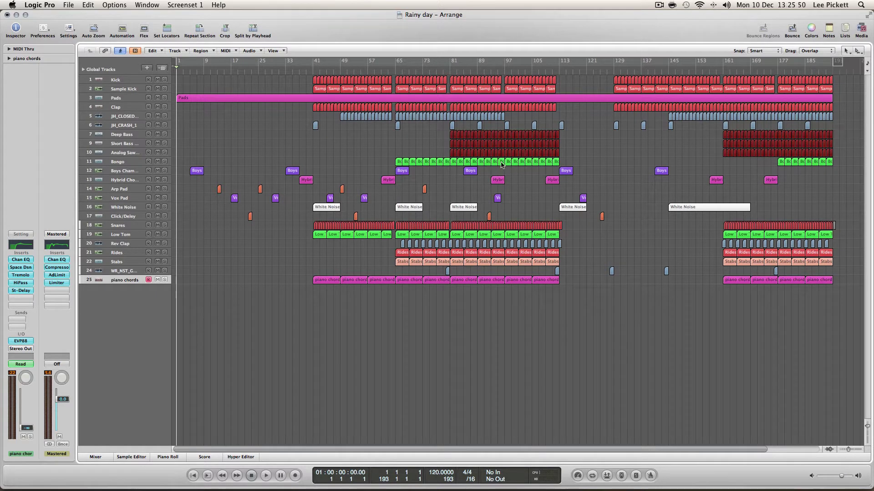
Step: Close the Rainy day project without saving its changes
click(6, 15)
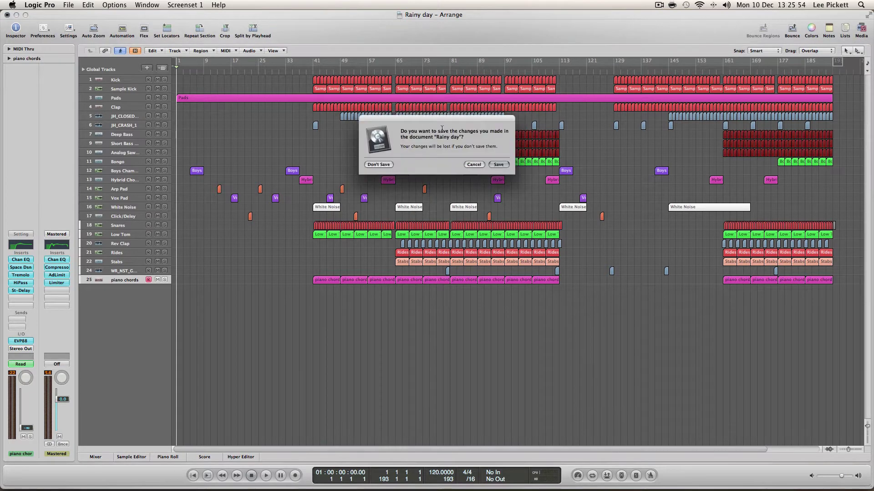
click(384, 165)
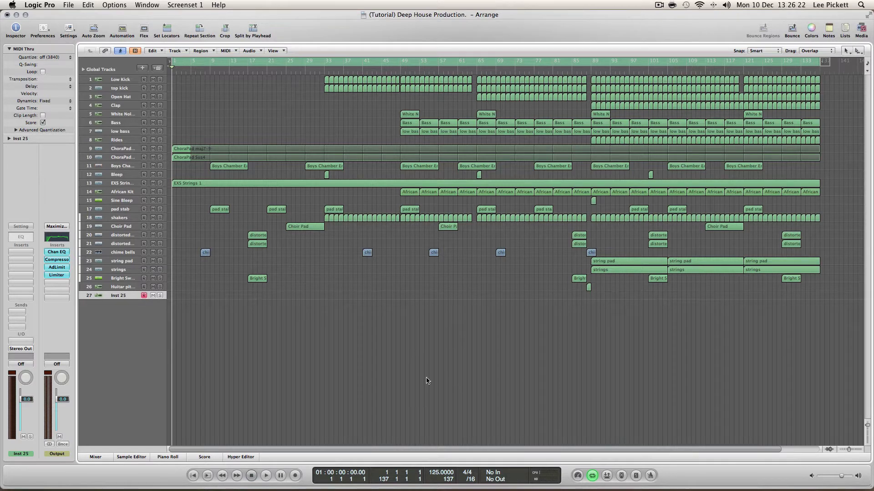
Step: Play the Deep House Production arrangement from the beginning and turn off its cycle region
click(252, 475)
key(space)
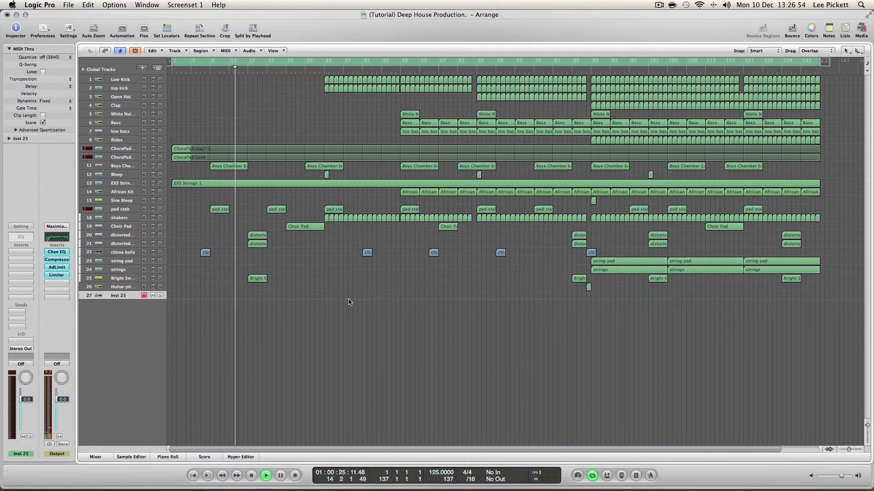
click(557, 61)
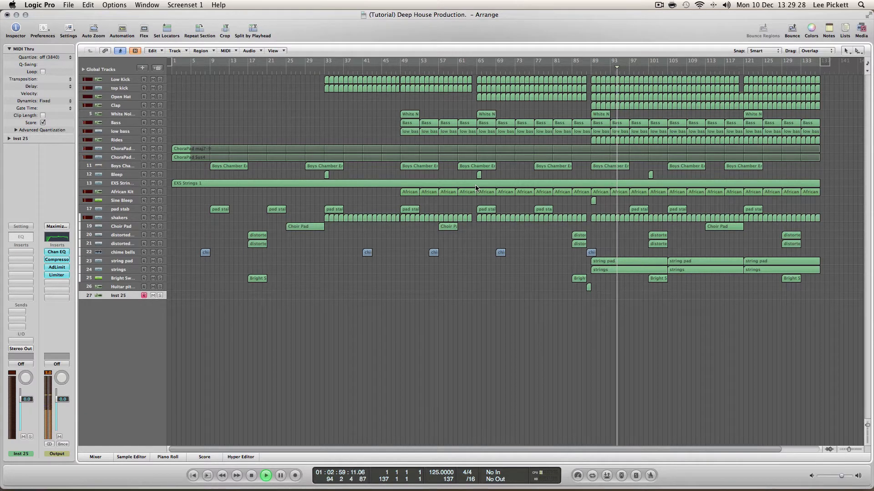
Step: With track automation shown, delete the stray Cutoff point on the White Noise track near bar 85 and hide the automation again
click(121, 30)
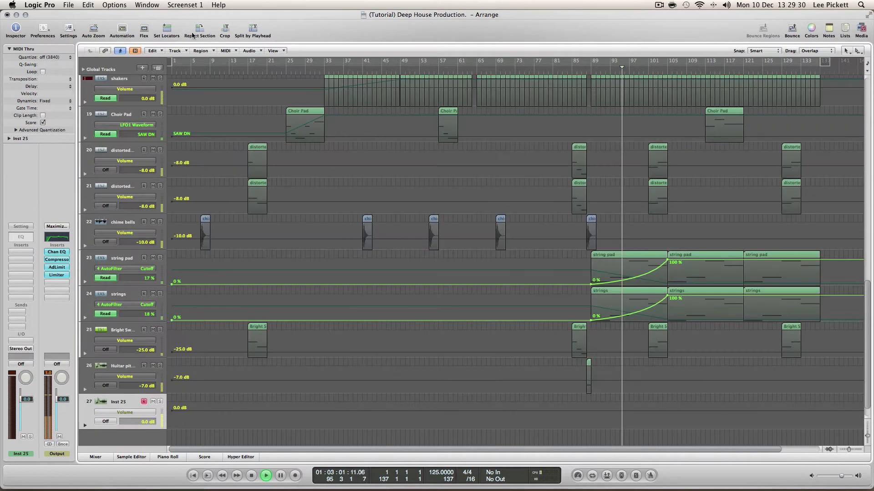
scroll(869, 366, down, 2)
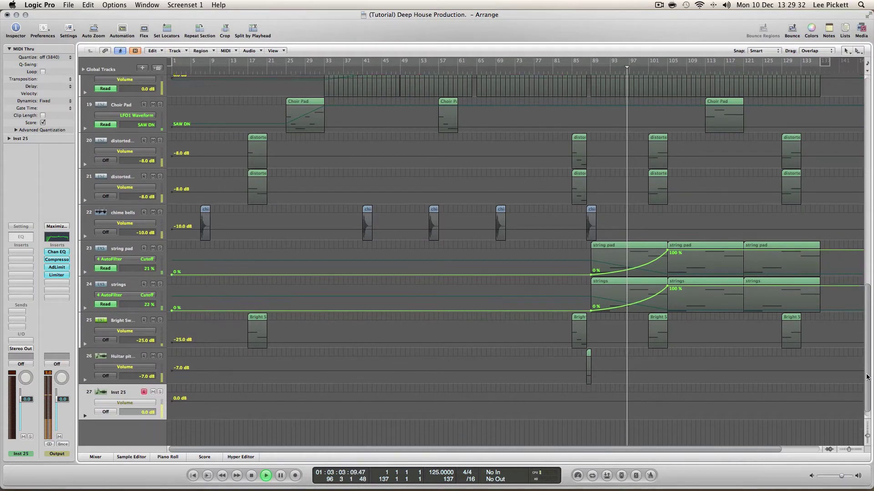
scroll(869, 368, up, 4)
drag(871, 351, 872, 162)
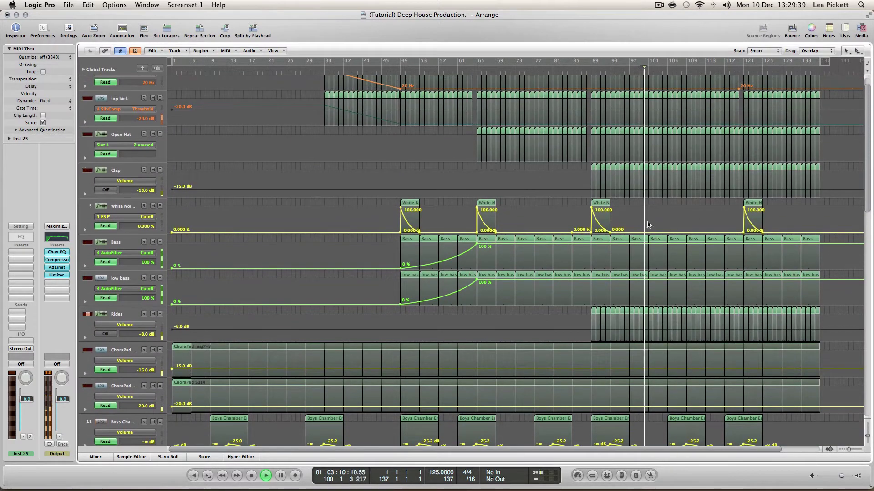
click(572, 233)
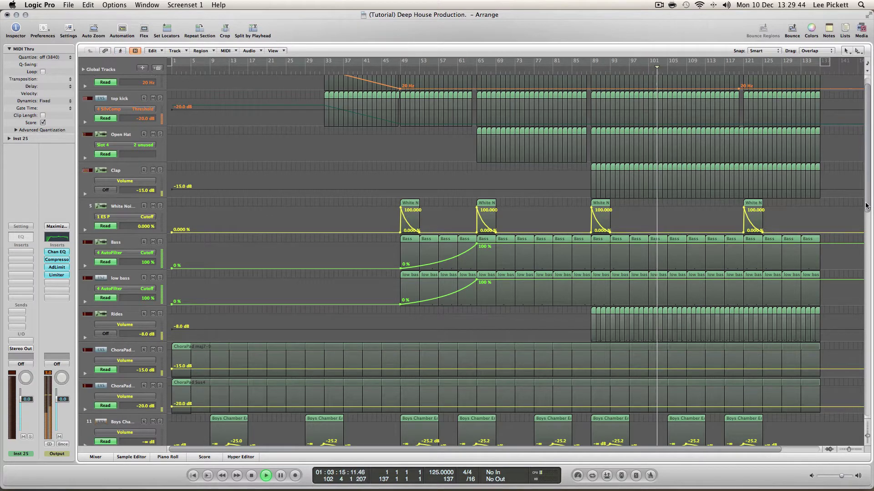
drag(868, 207, 868, 132)
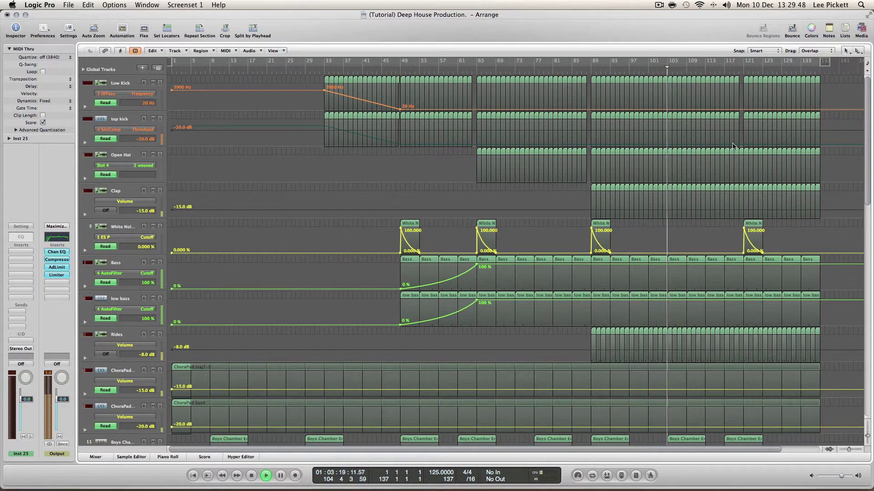
click(122, 29)
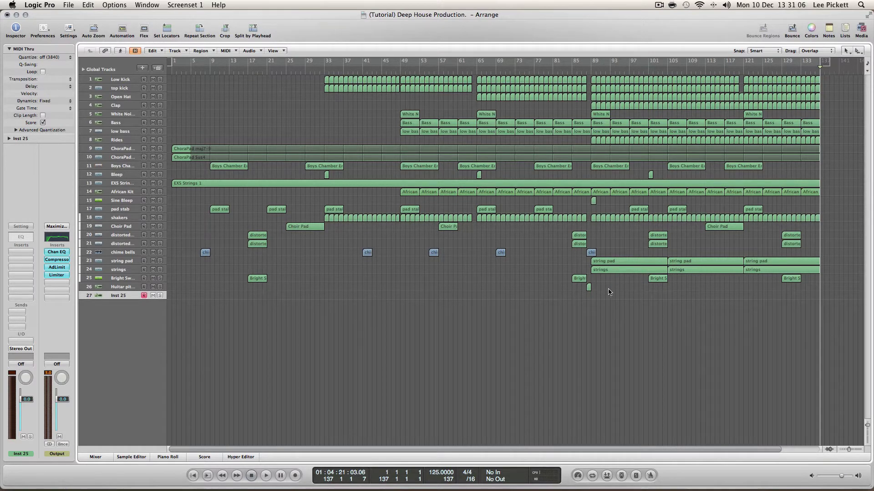
Step: Return the playhead to the start and set an active cycle region from bar 1 to bar 33
click(253, 478)
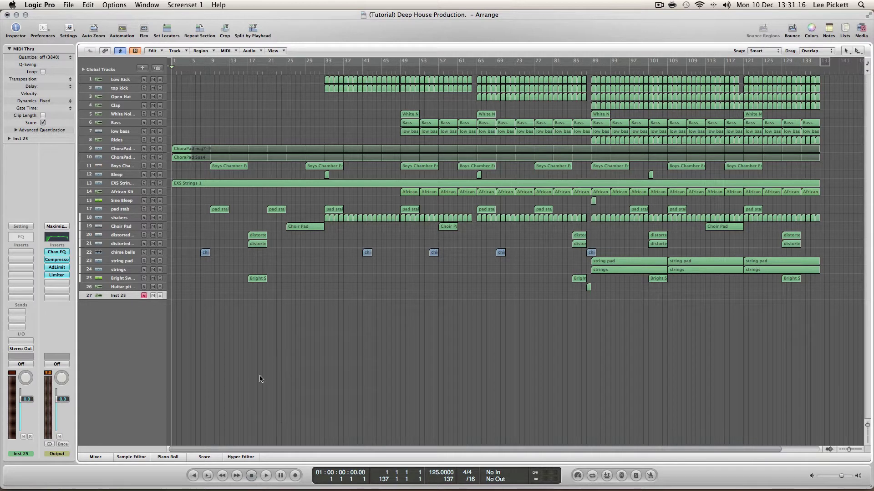
click(179, 60)
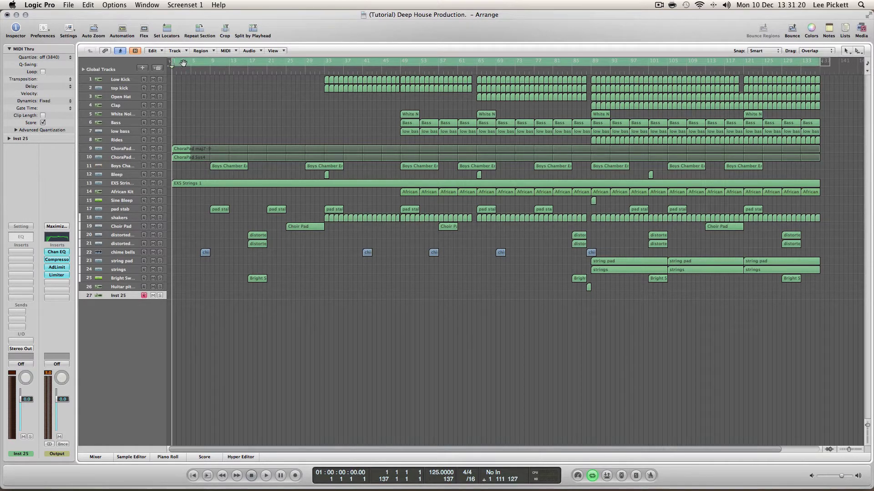
click(175, 62)
drag(174, 62, 324, 77)
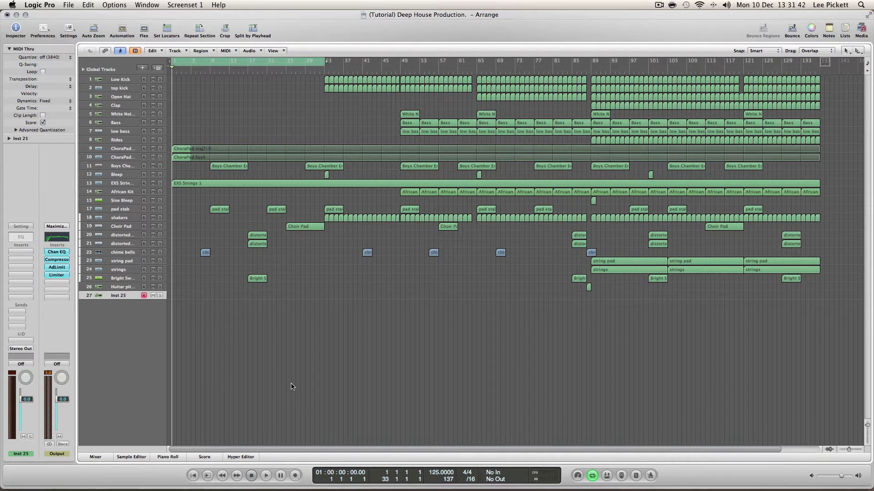
Step: Insert a stereo EXS24 sampler on the Inst 25 track and reposition its window over the arrangement
click(19, 343)
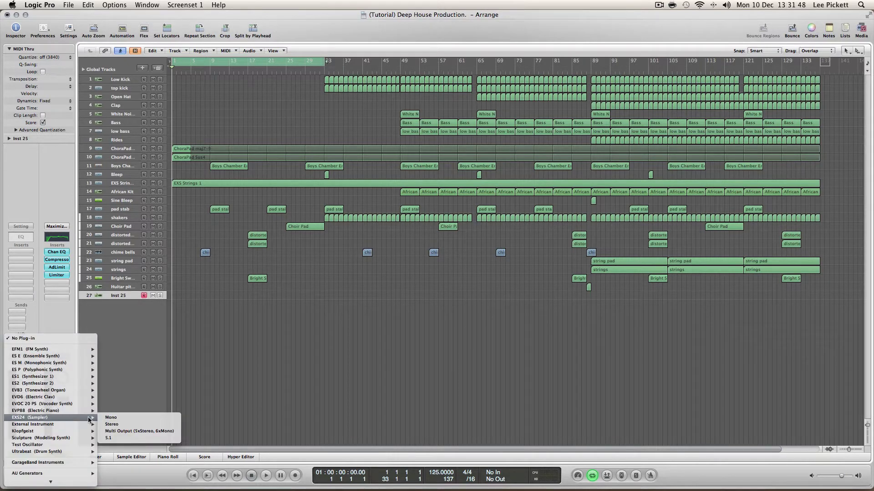
click(112, 424)
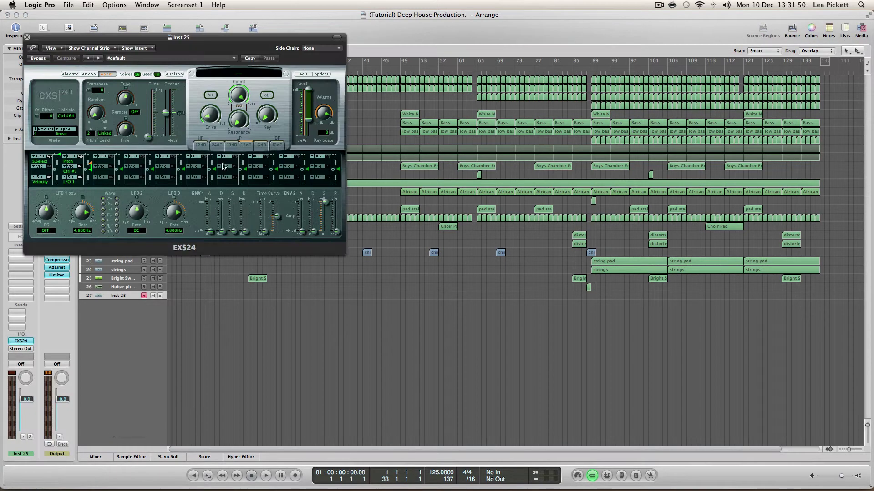
drag(65, 37, 214, 107)
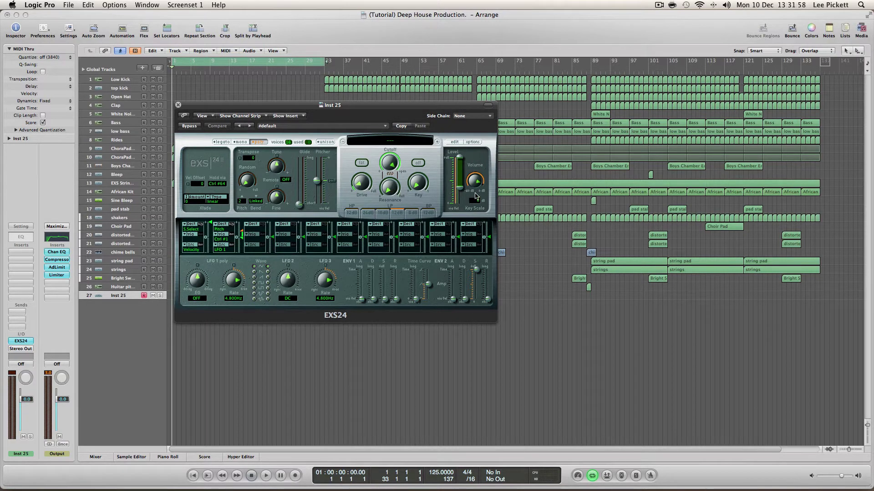
Step: Load the Attacke instrument from the factory Synthesizers, Synth Leads category into the EXS24
mouse_move(461, 191)
click(392, 143)
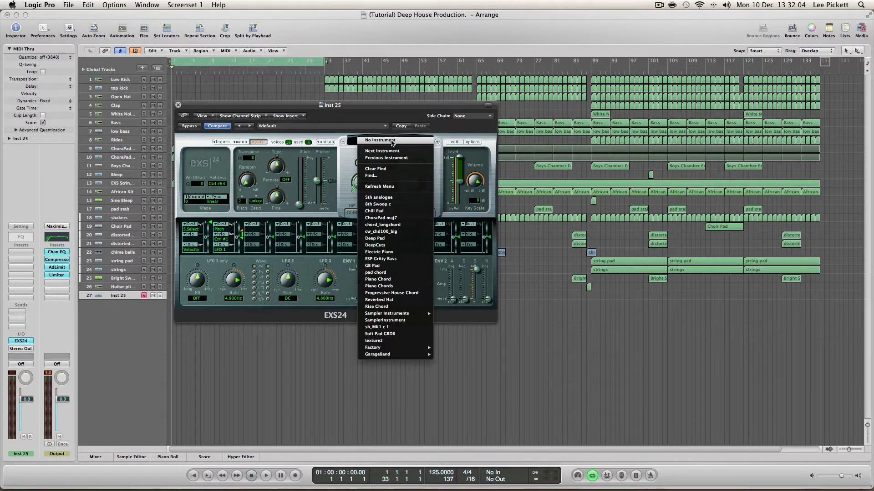
mouse_move(409, 348)
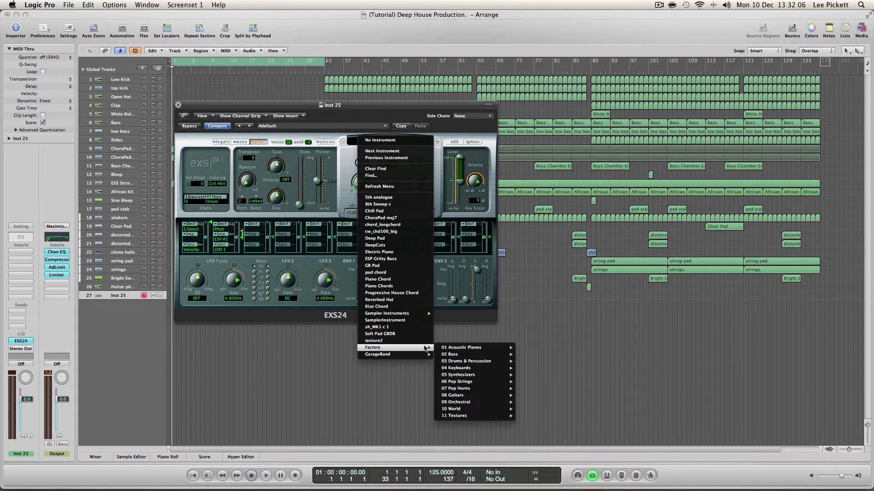
mouse_move(474, 368)
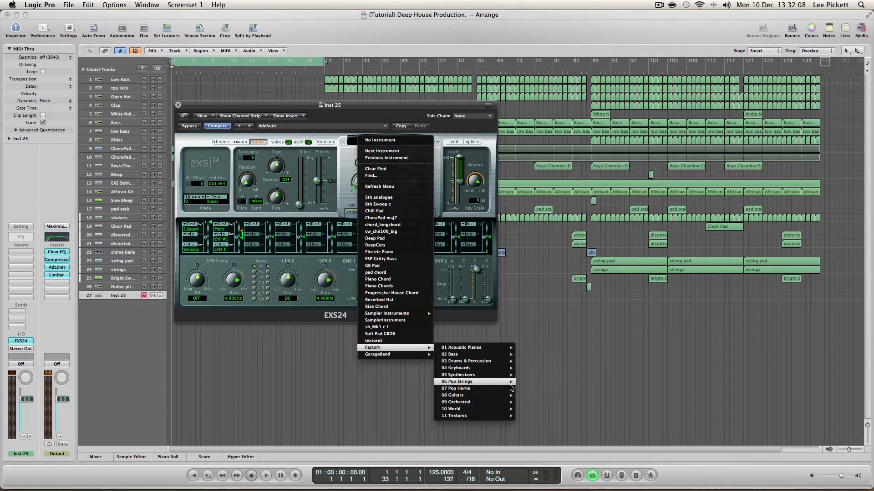
mouse_move(576, 377)
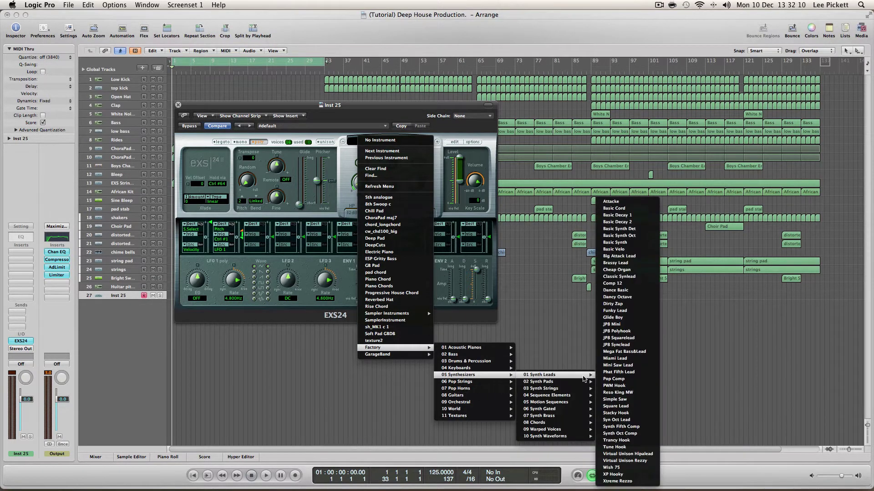
click(637, 203)
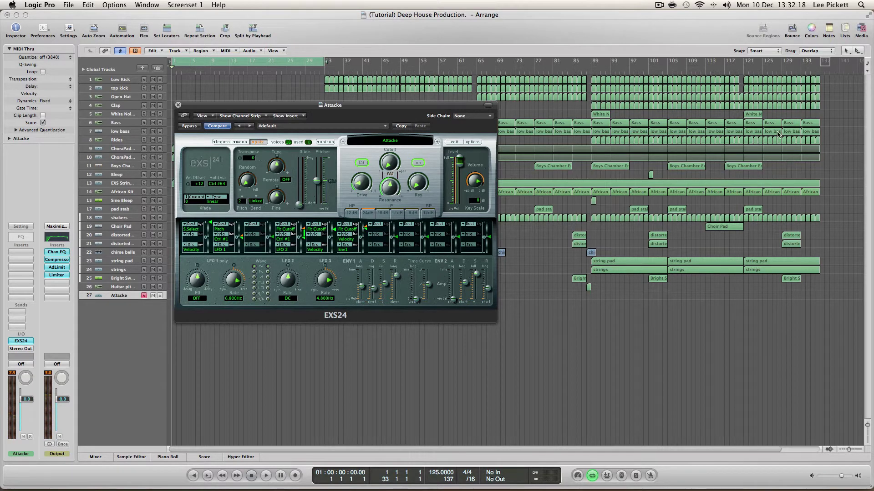
Step: Adjust the Attacke sound's filter cutoff, resonance and drive, and lengthen the ENV 2 attack and release
drag(202, 110, 25, 19)
drag(215, 93, 186, 100)
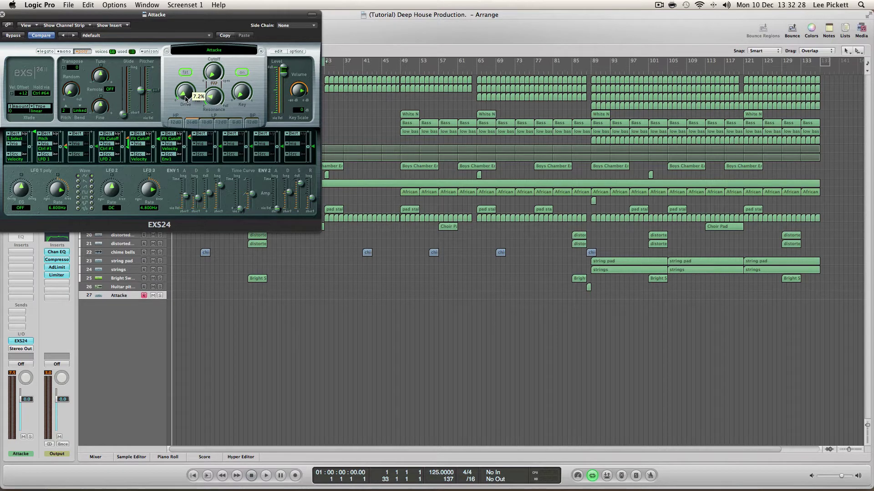
drag(185, 100, 185, 101)
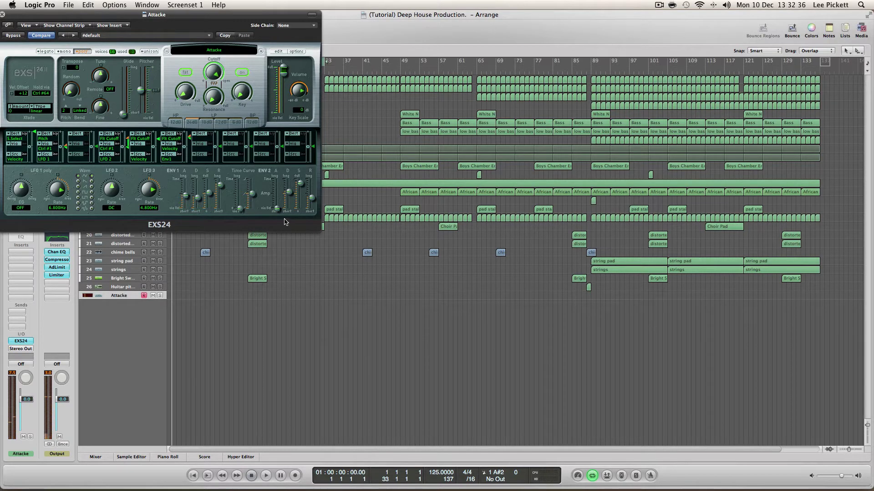
drag(276, 209, 311, 197)
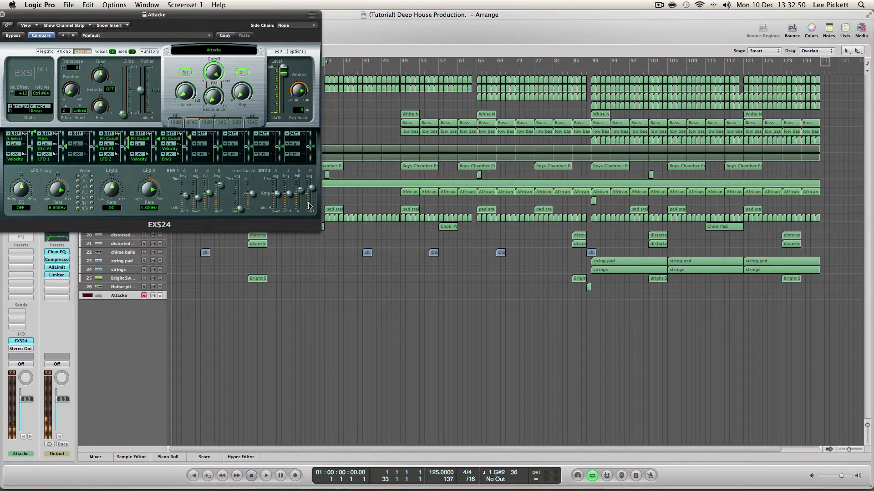
Step: Reduce the EXS24 level and set the Attacke channel volume to -7.0 dB
drag(134, 17, 709, 212)
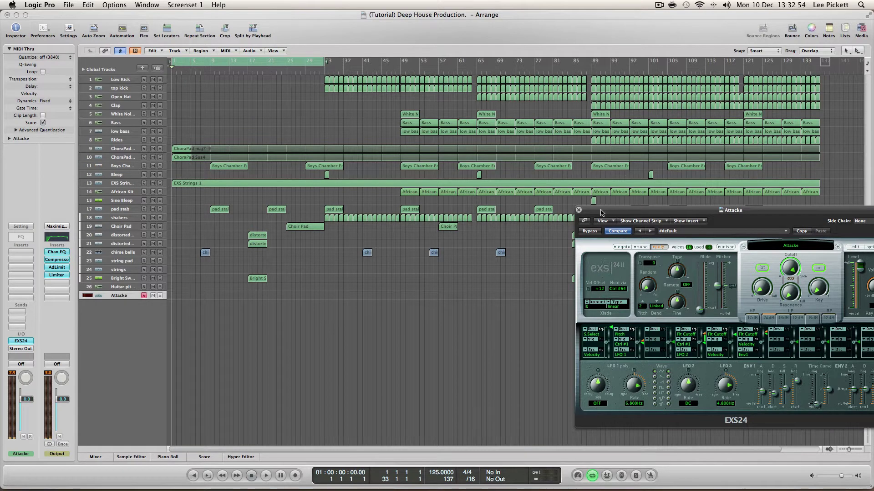
drag(603, 211, 375, 89)
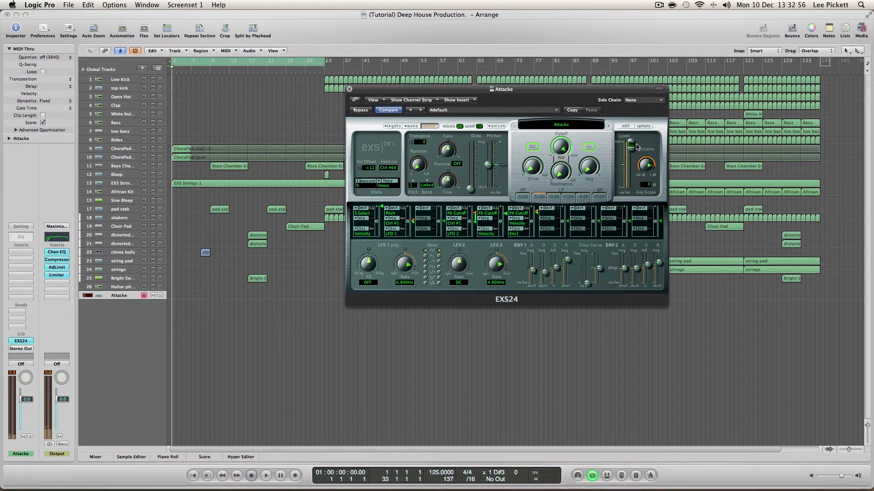
drag(633, 152, 631, 171)
drag(20, 399, 20, 410)
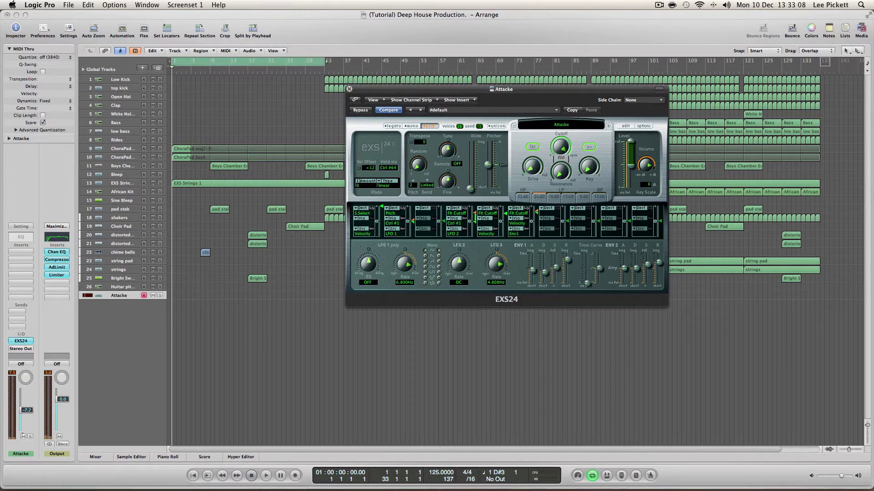
drag(20, 410, 23, 435)
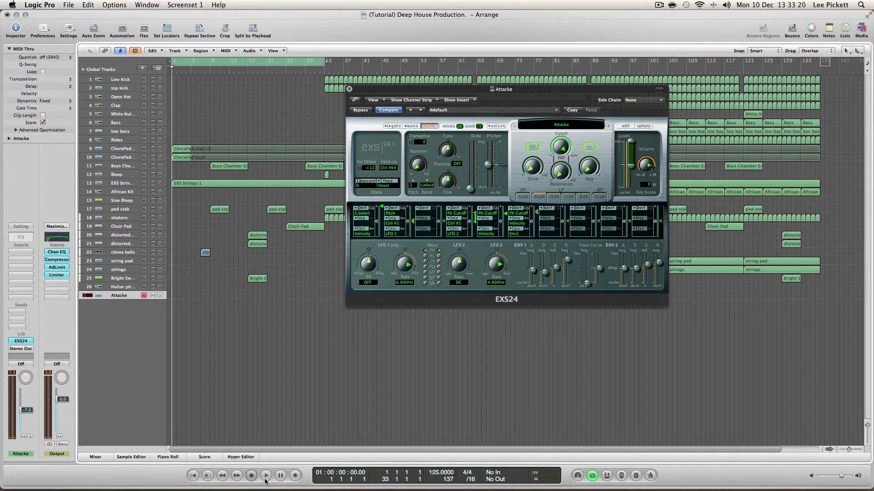
Step: Lower the EXS24 filter cutoff and resonance while playing the cycled section, and stop playback
key(space)
mouse_move(268, 489)
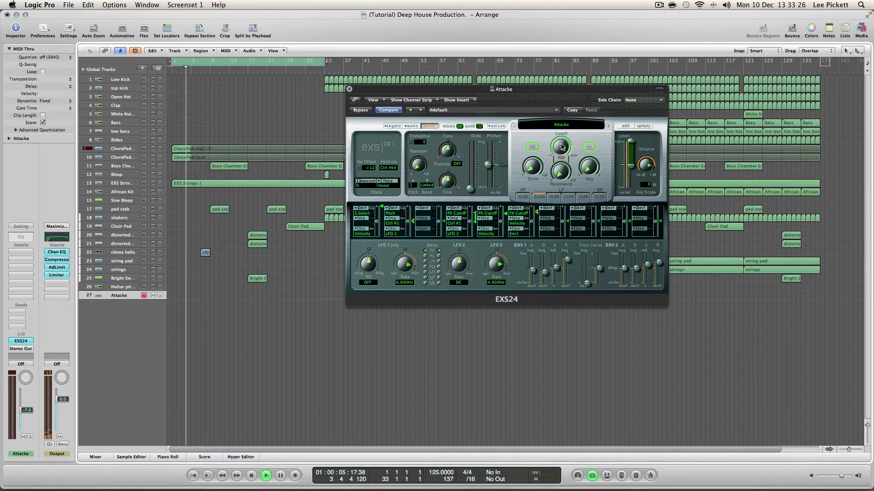
drag(563, 146, 539, 217)
drag(561, 173, 541, 227)
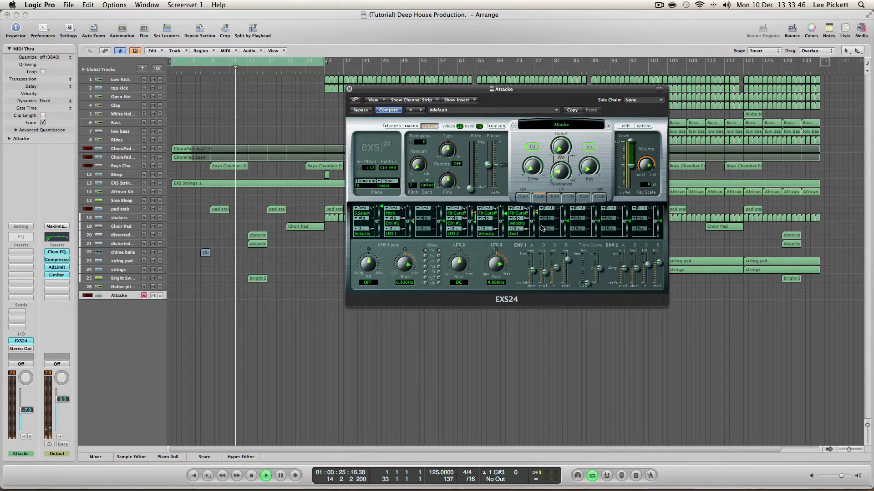
key(space)
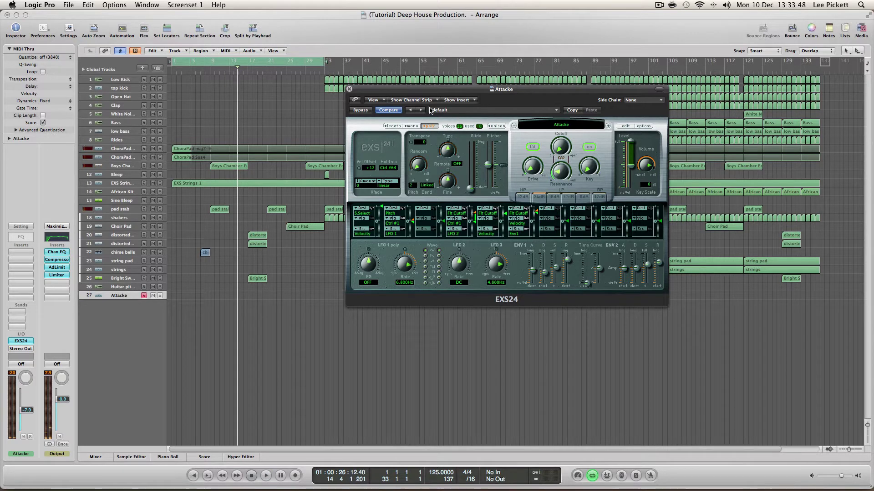
Step: Close the EXS24 window, solo the Attacke track and return the playhead to the start
click(349, 89)
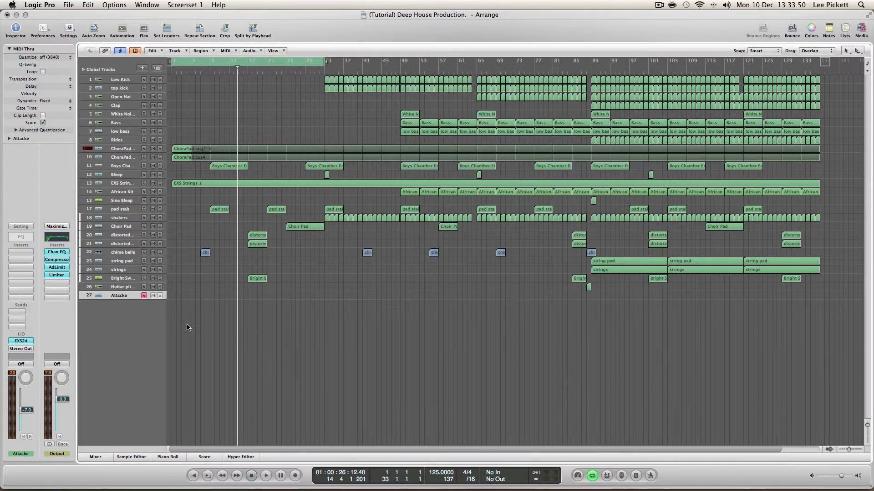
click(159, 295)
click(251, 475)
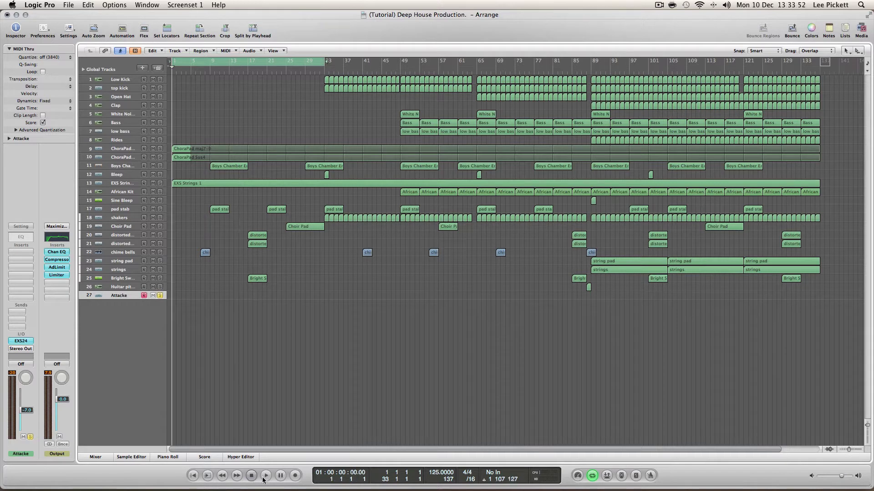
Step: Try recording a take on the Attacke track from the start of the project
click(295, 476)
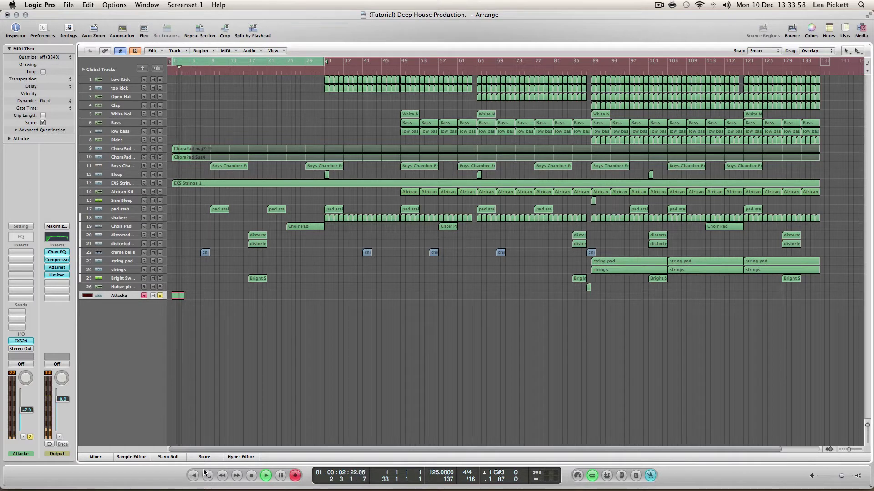
key(space)
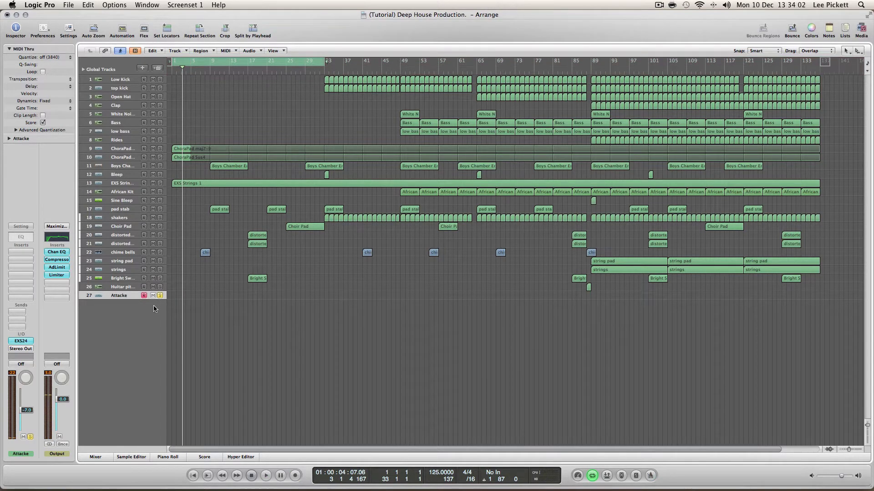
Step: Open the Attacke EXS24, raise decay and sustain to maximum on both envelopes, and set the ENV 1 release to minimum
click(29, 343)
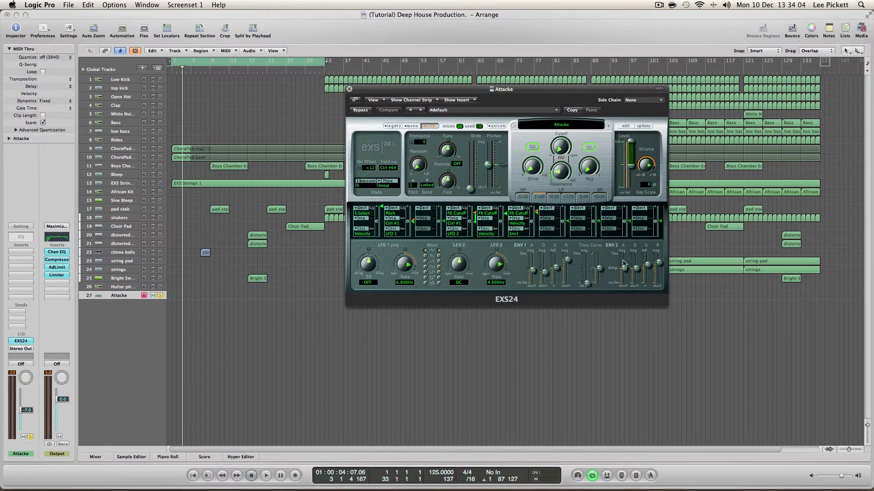
mouse_move(637, 280)
mouse_down()
mouse_move(638, 266)
mouse_move(648, 287)
mouse_up()
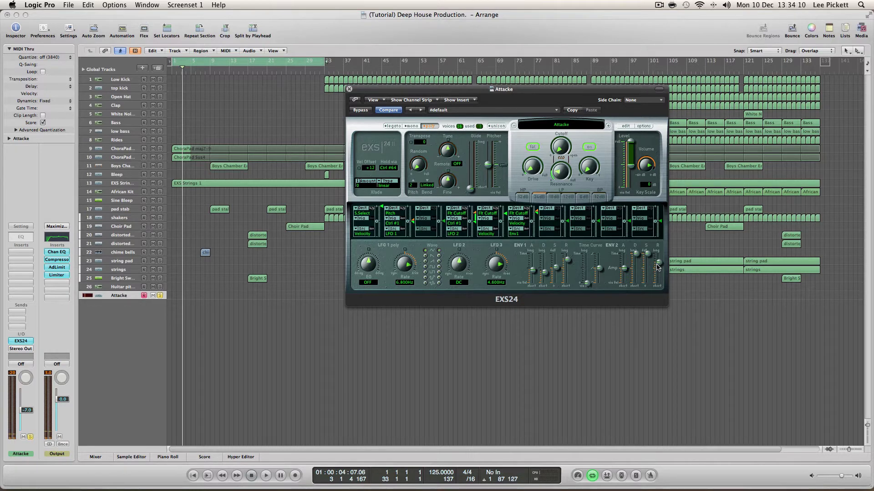
drag(544, 272, 560, 301)
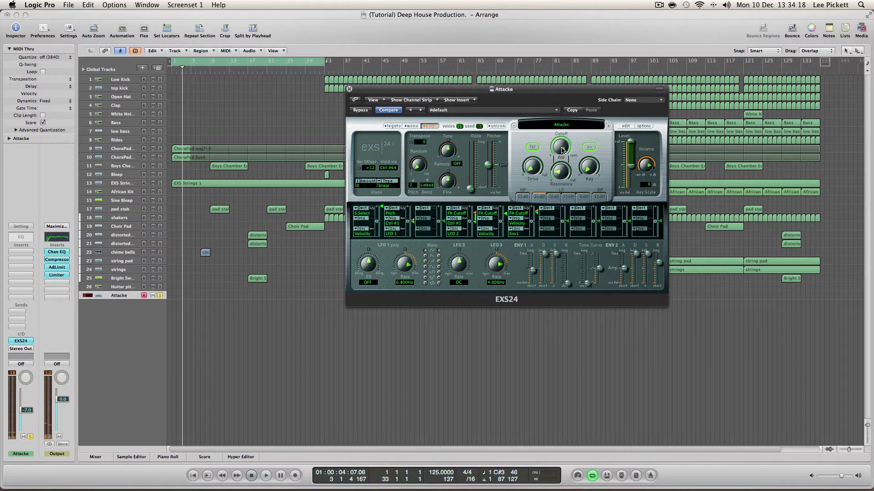
Step: Lower the EXS24 filter cutoff to 0.0%, set the ENV 1 sustain and attack to minimum, and shorten its decay to about halfway
drag(563, 148, 554, 228)
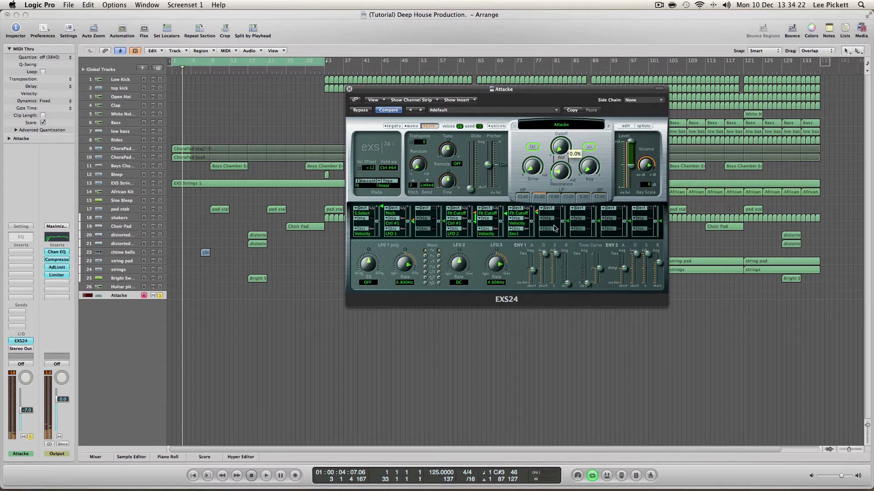
click(553, 277)
drag(553, 278, 553, 284)
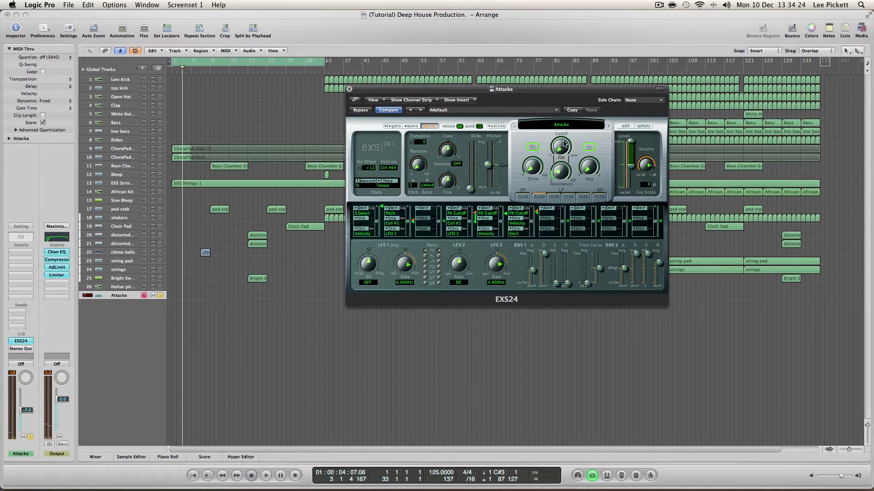
drag(565, 151, 532, 283)
Step: Sweep the EXS24 filter cutoff and lower the resonance
click(560, 155)
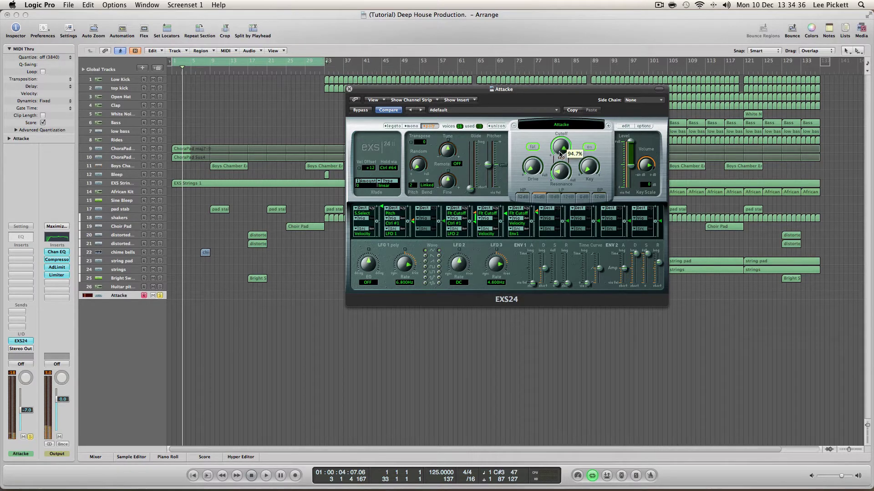
drag(560, 154, 550, 207)
drag(561, 173, 553, 214)
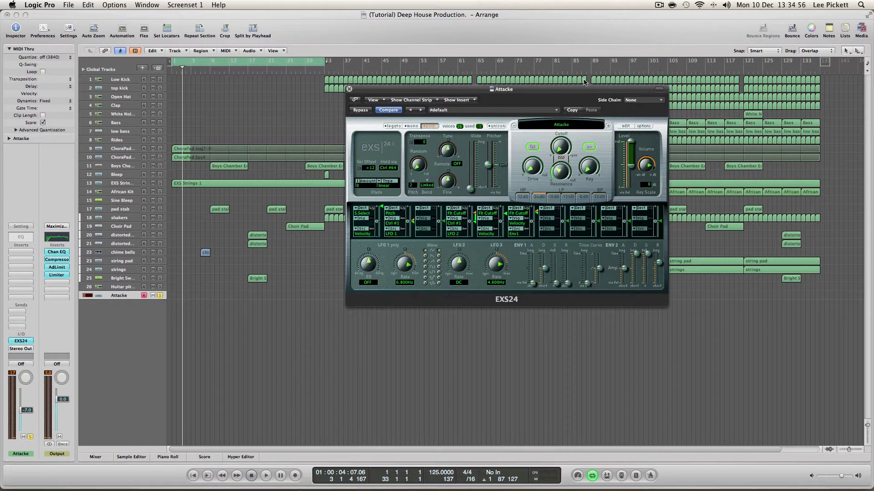
Step: Record a sustained note on the Attacke track, move it to start at bar 1 in the Piano Roll, and close the EXS24
click(296, 476)
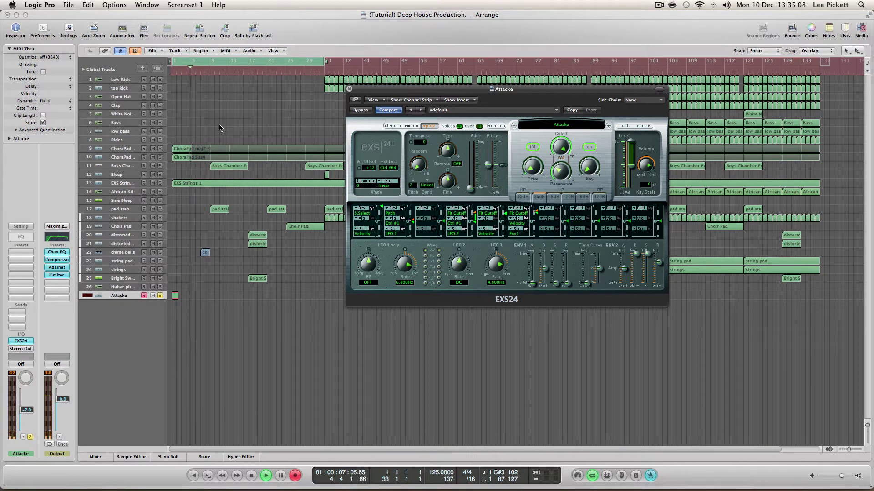
key(space)
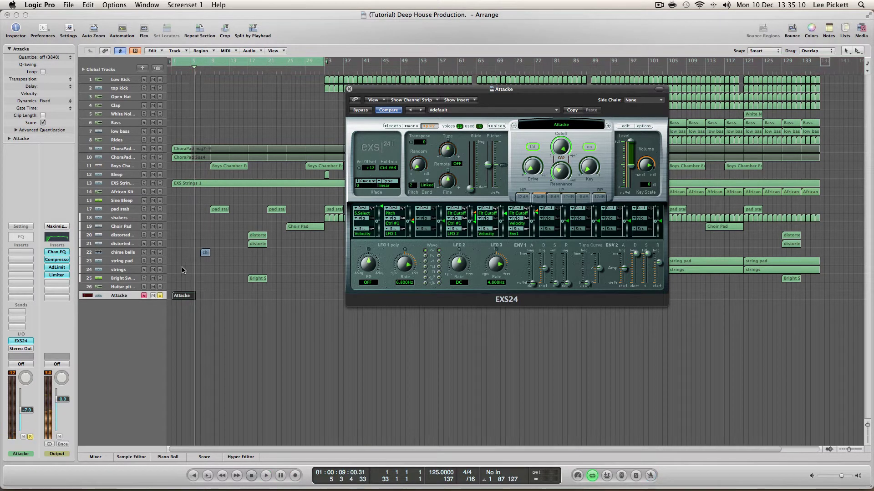
double_click(185, 294)
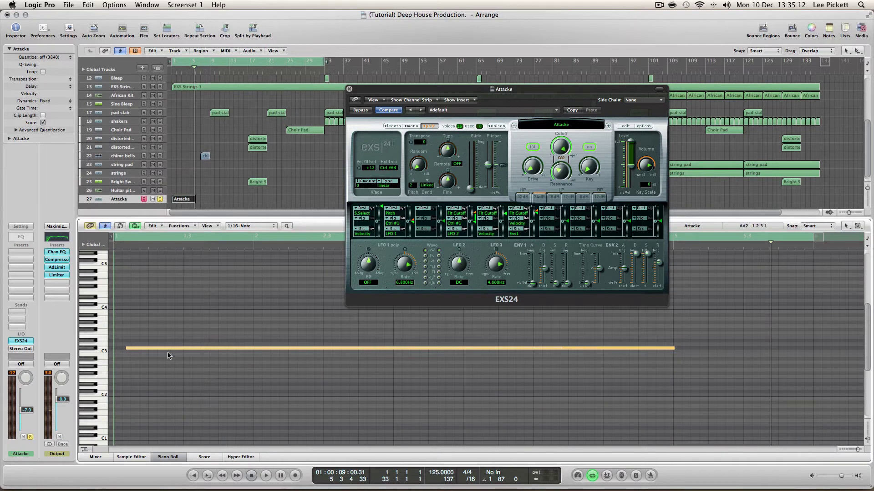
drag(168, 351, 159, 350)
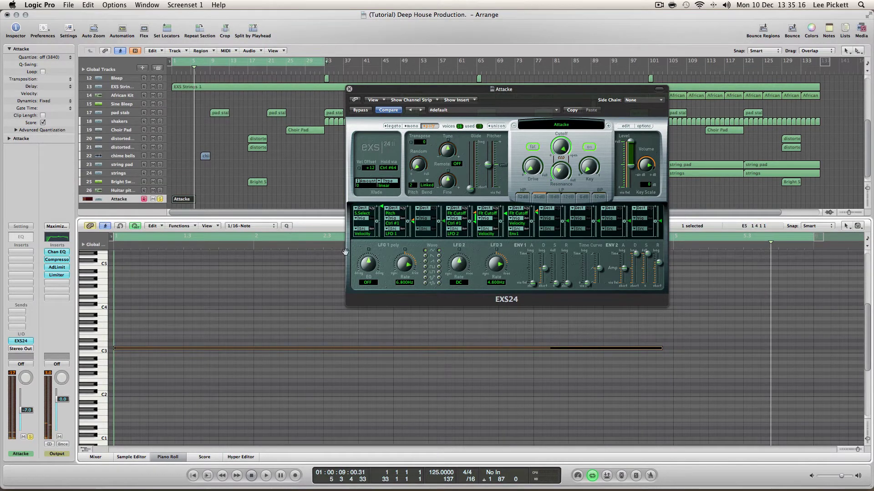
click(350, 89)
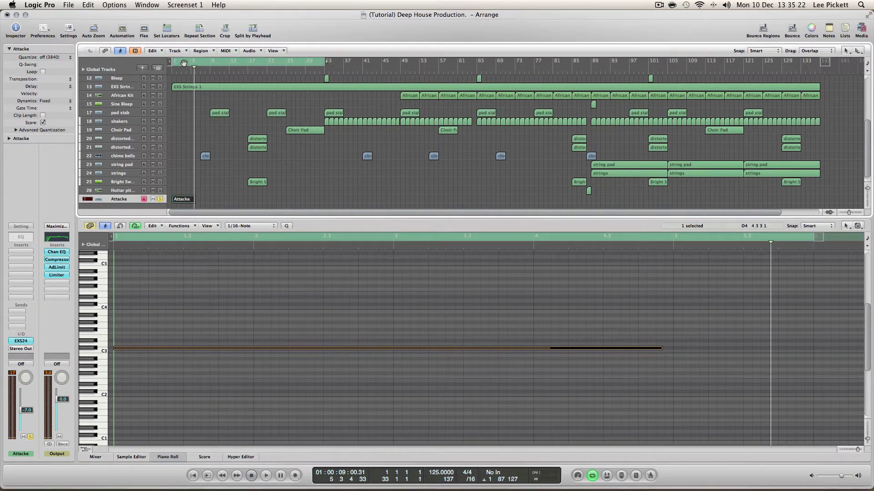
Step: Set the cycle range to bars 1 to 5, extend the recorded note past the region's end, and close the Piano Roll
drag(173, 63, 190, 66)
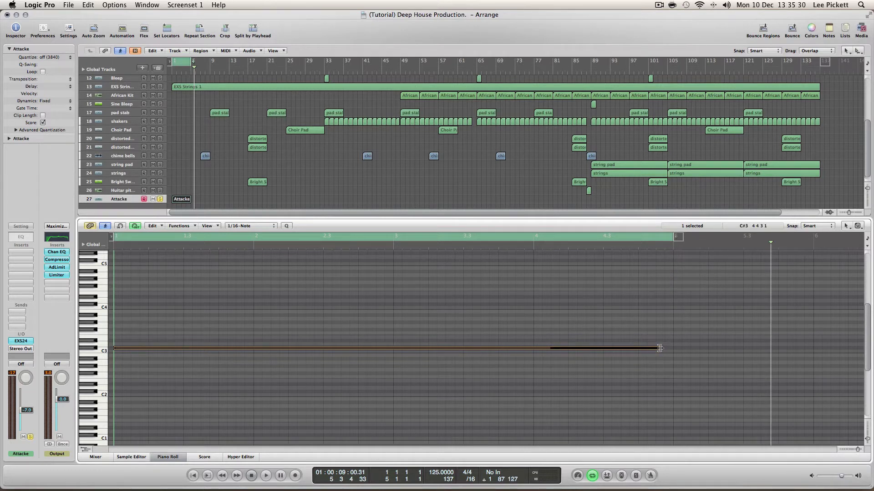
drag(660, 348, 796, 351)
click(164, 459)
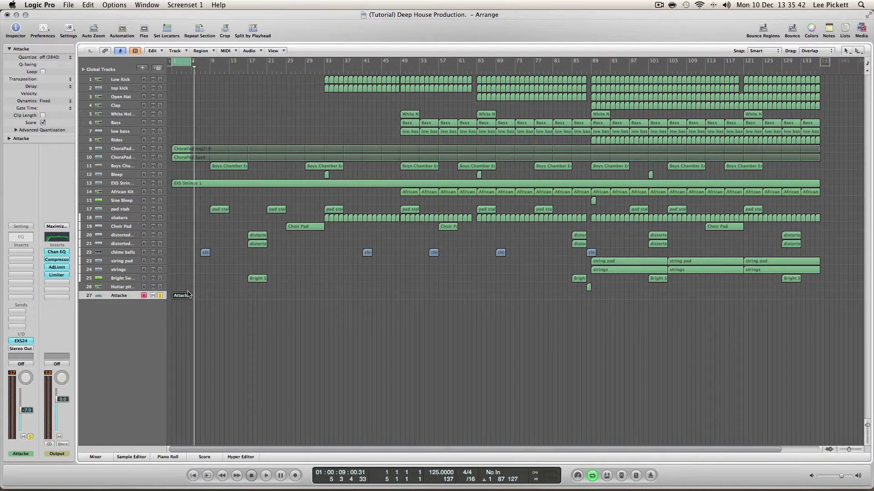
Step: Move the Attacke region to bar 29, just before the drums enter, and extend the cycle range to bar 33
drag(185, 298, 311, 305)
drag(189, 62, 325, 62)
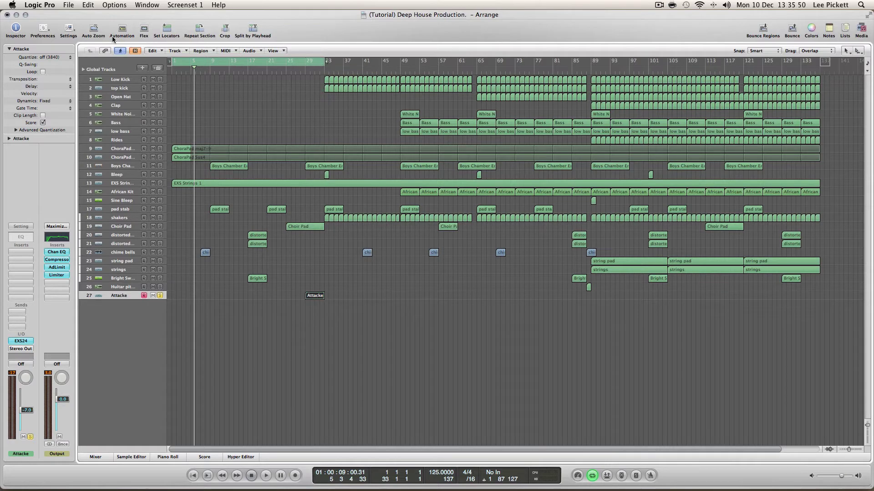
Step: Add a Channel EQ to the Attacke track with the analyzer on and a 48 dB/Oct low cut at 1600 Hz
click(26, 237)
click(72, 78)
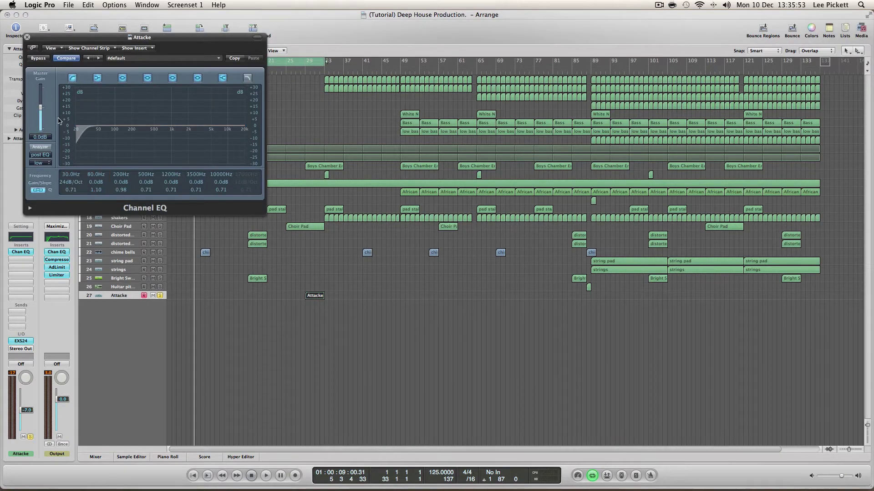
click(43, 148)
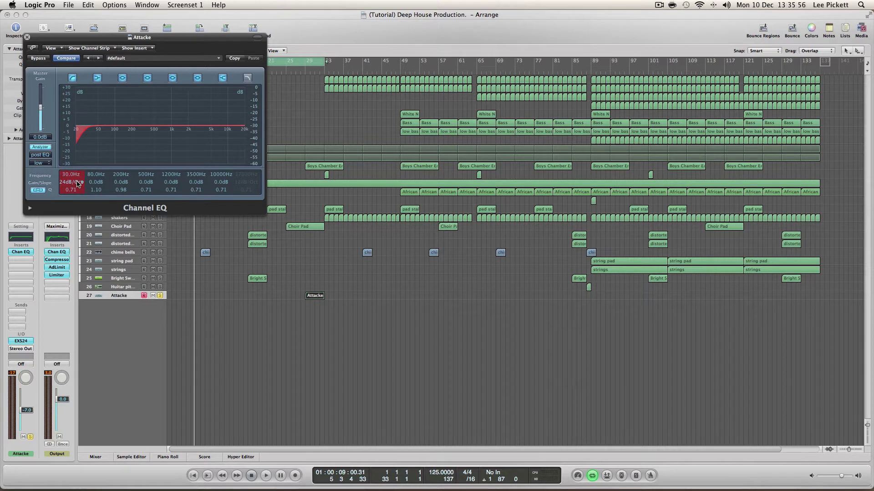
scroll(77, 183, up, 2)
drag(77, 176, 123, 49)
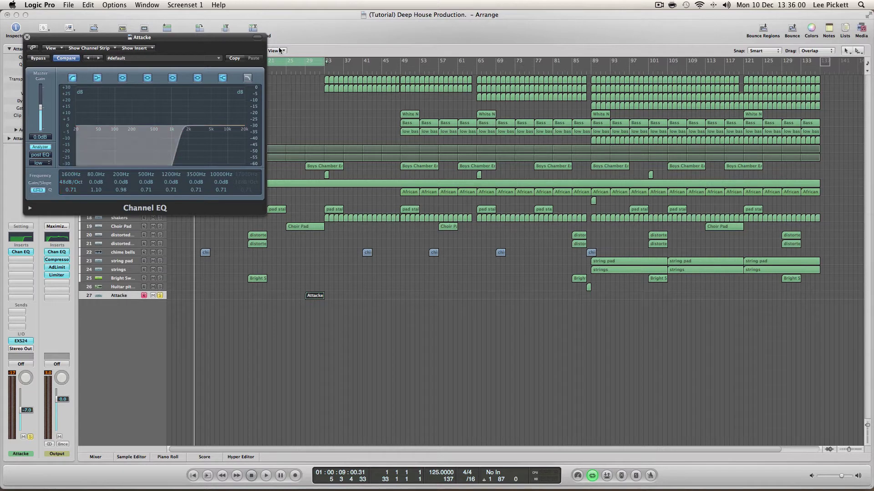
Step: Play the Attacke region while lowering the EQ low cut to 1100 Hz, then stop playback and close the Channel EQ
double_click(302, 72)
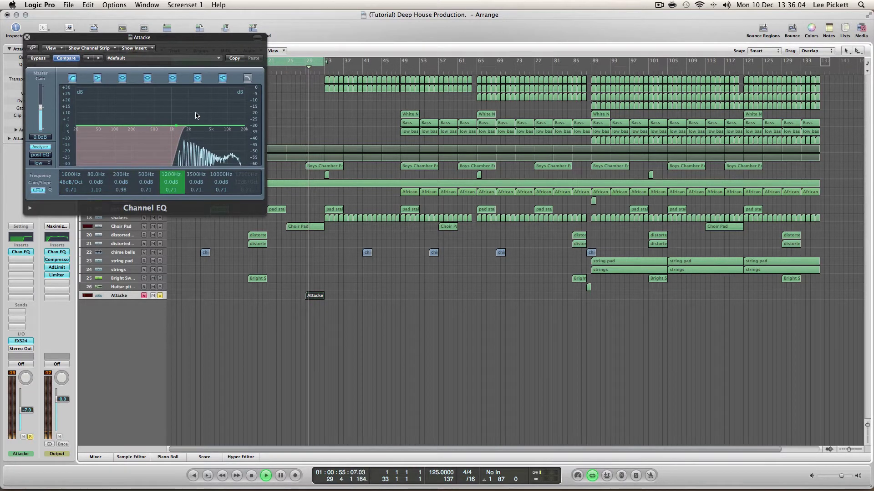
drag(181, 158, 172, 158)
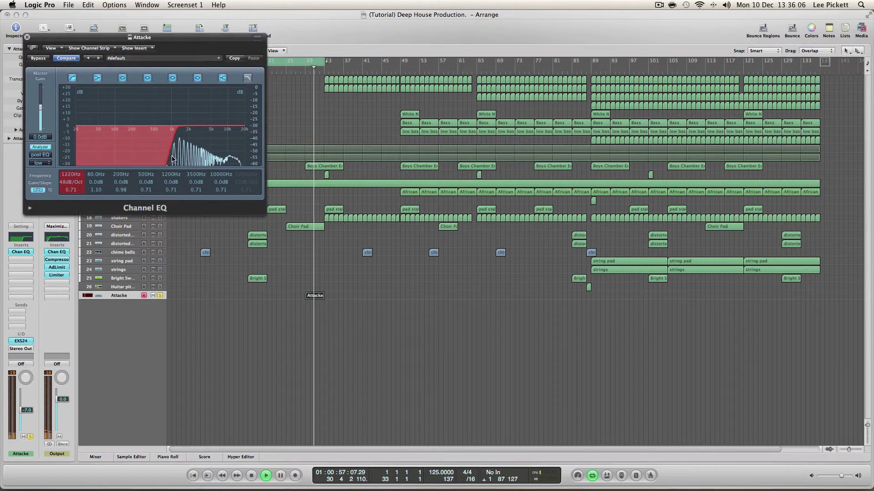
drag(78, 174, 79, 178)
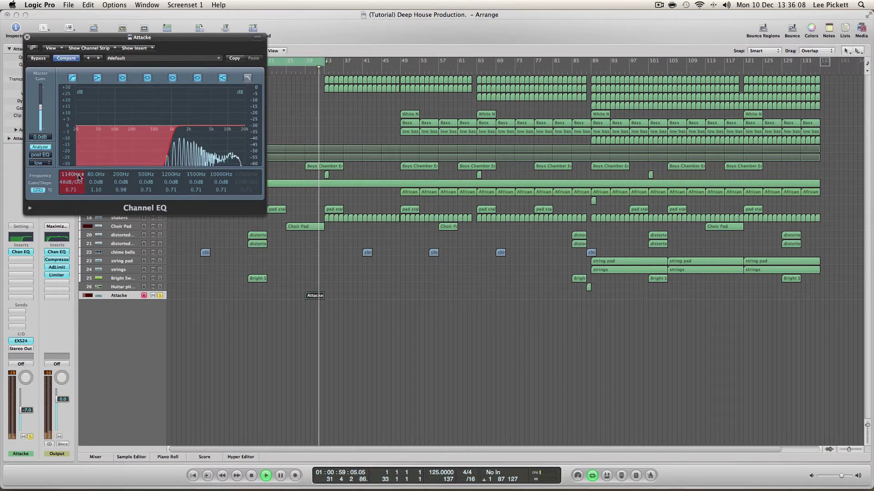
key(space)
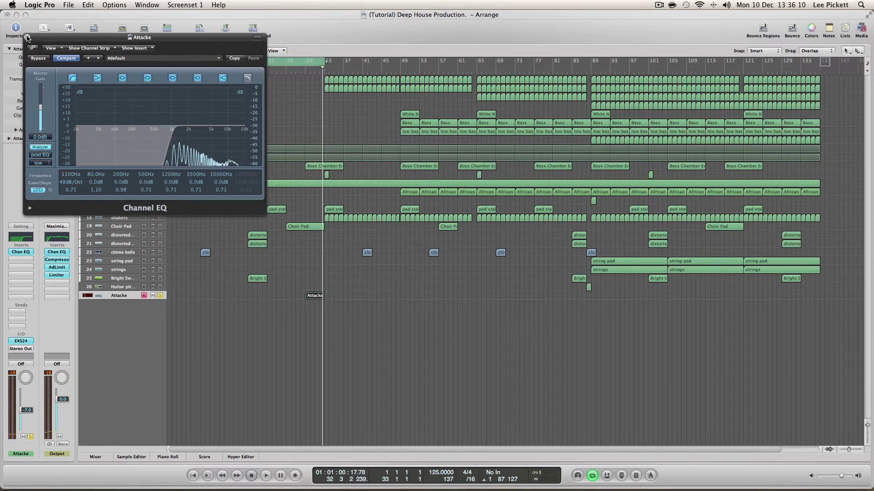
click(27, 37)
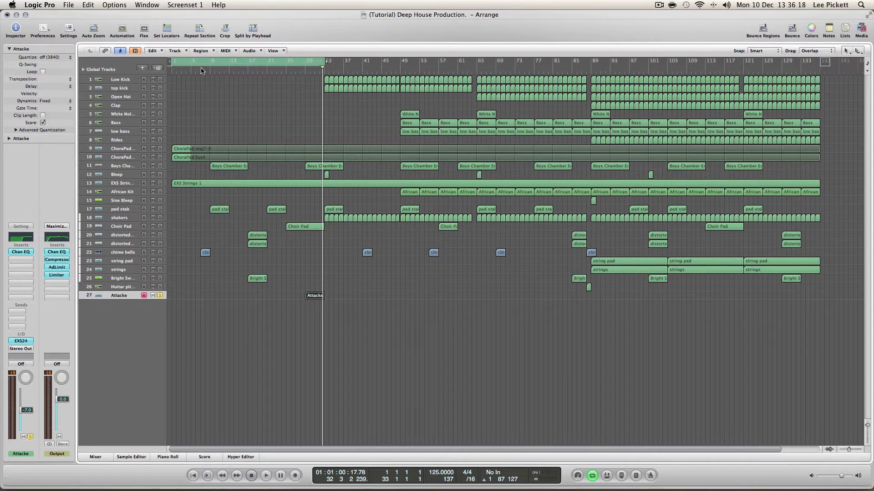
Step: Show track automation and choose the EXS24 Filter Cutoff as the Attacke track's automation parameter
click(122, 31)
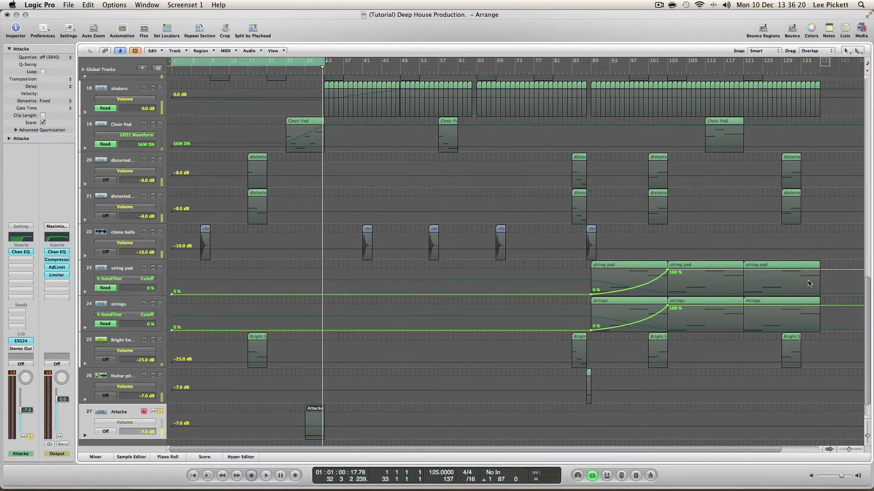
scroll(181, 431, down, 2)
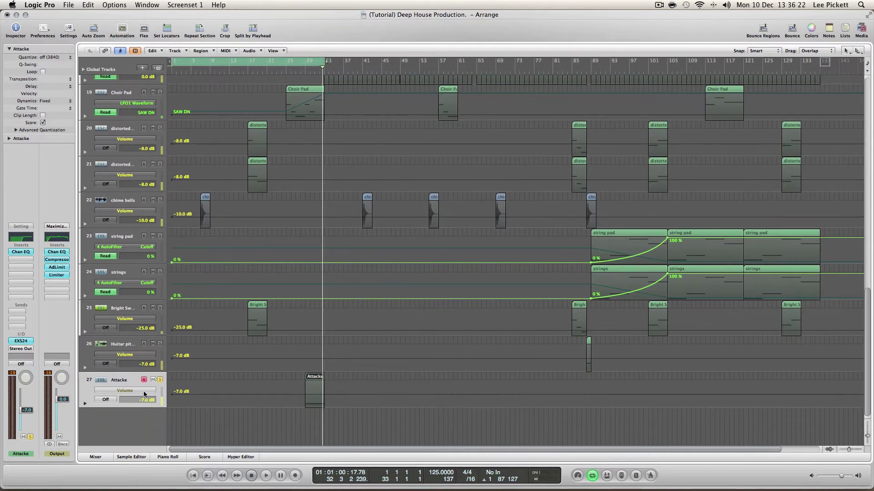
click(143, 391)
mouse_move(172, 363)
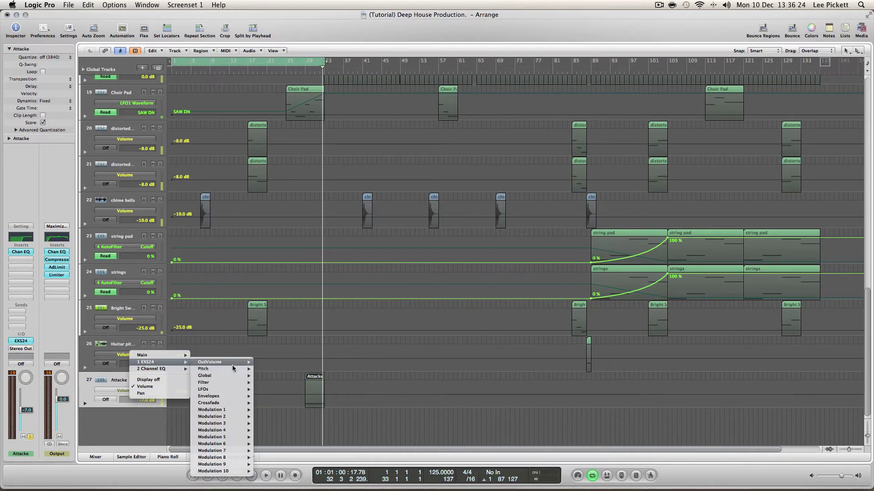
mouse_move(238, 382)
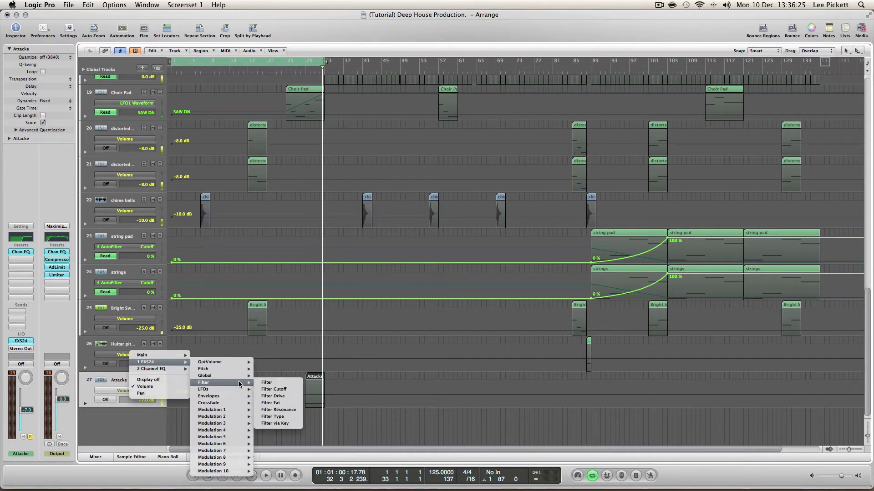
click(279, 390)
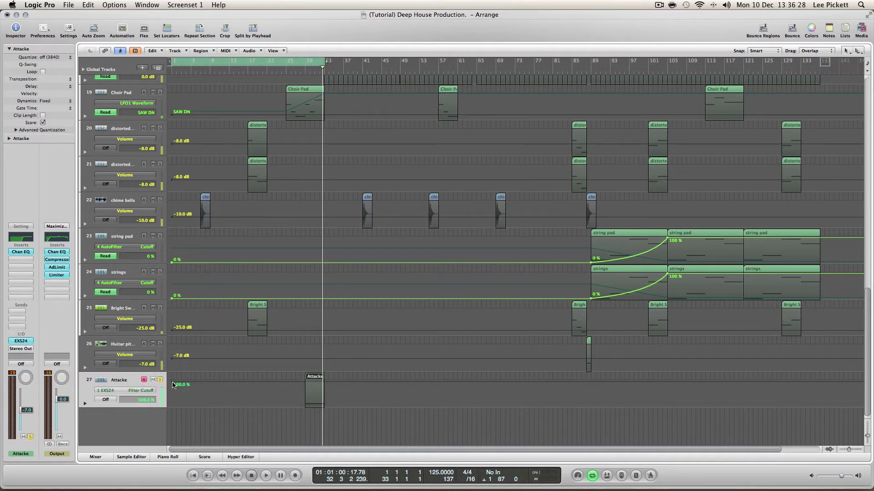
Step: Draw Filter Cutoff automation falling from 100% to 0 across the Attacke region, and play it back
click(268, 388)
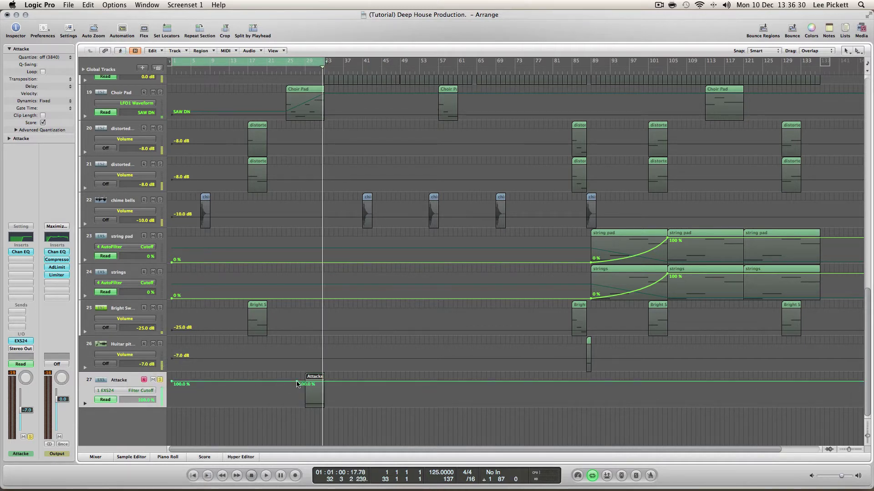
drag(296, 383, 322, 419)
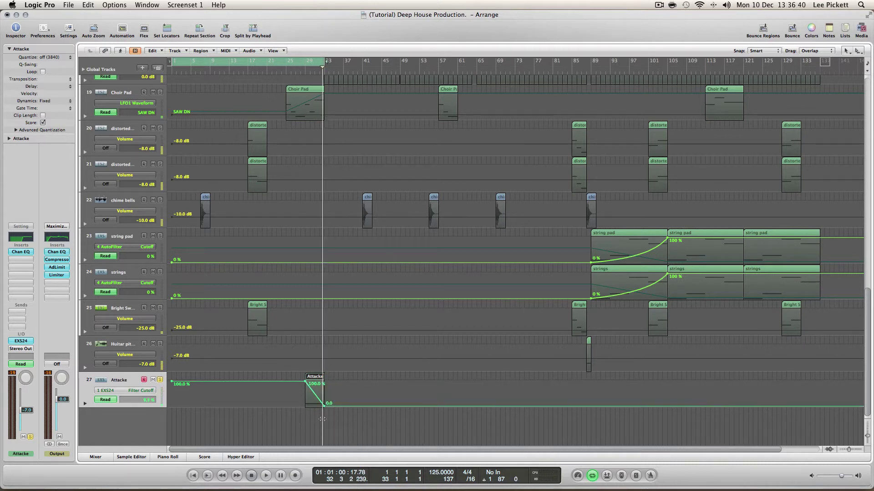
double_click(303, 71)
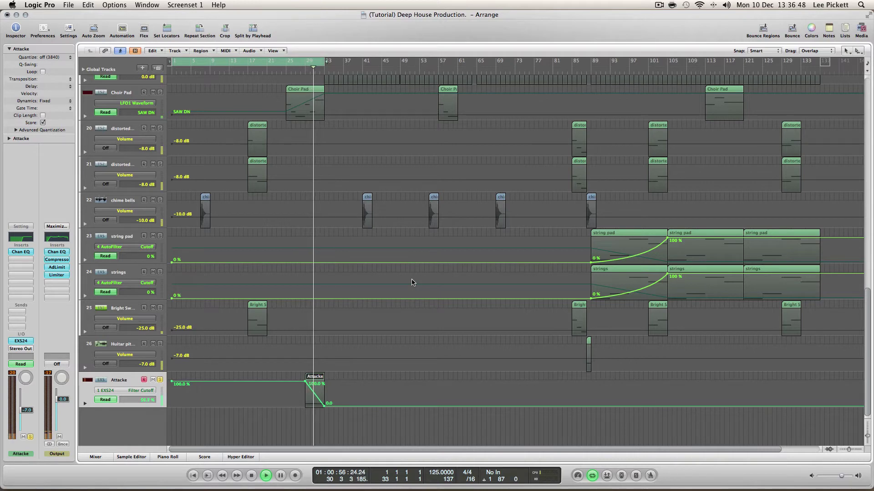
Step: Set the cycle range to bars 29 to 33, lower the Attacke Channel EQ low cut to 160 Hz, and play the section
double_click(28, 237)
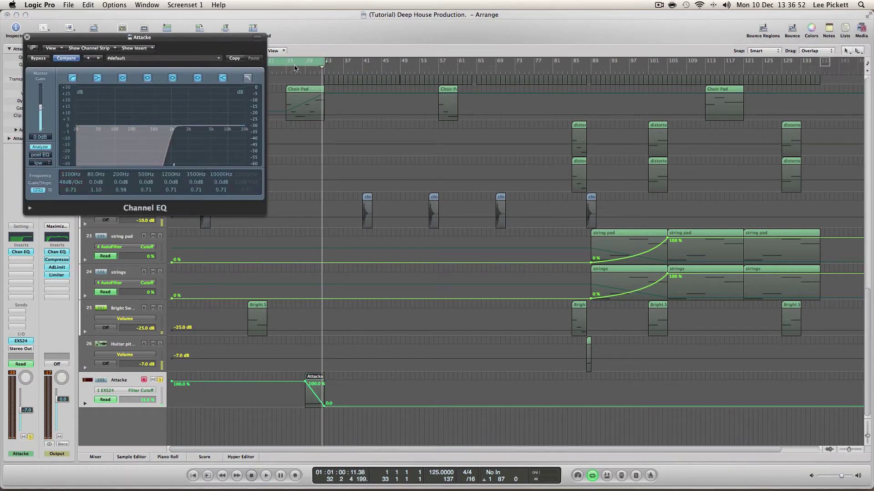
drag(308, 61, 324, 60)
drag(125, 97, 133, 158)
key(space)
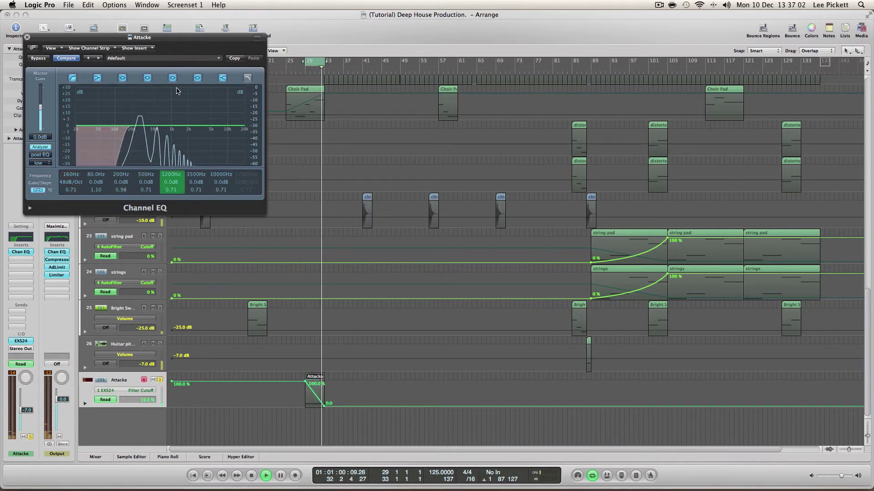
Step: Switch off the low shelf and parametric bands in the Attacke Channel EQ, then stop playback and close the plug-in
click(97, 78)
click(122, 78)
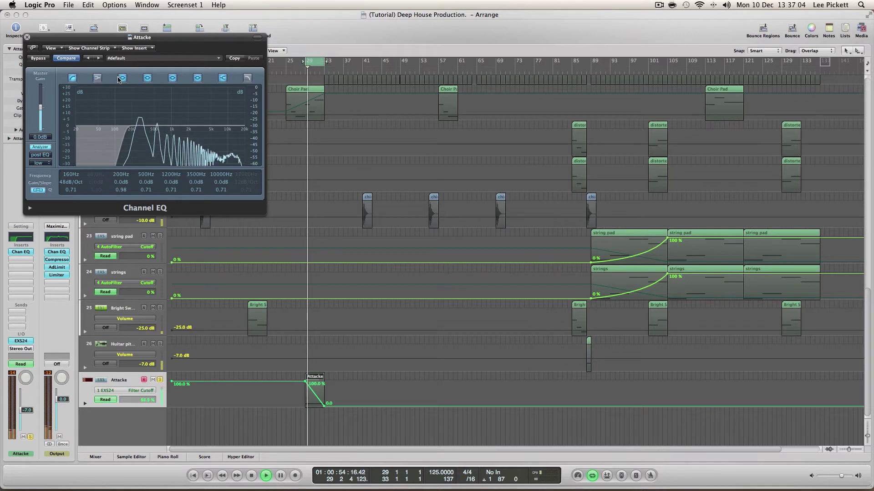
click(147, 78)
click(172, 78)
click(197, 78)
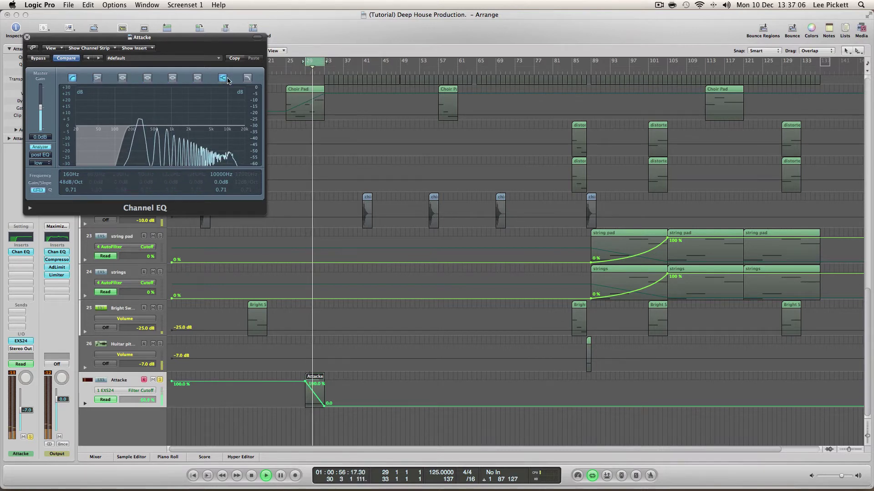
drag(231, 101, 216, 106)
key(space)
key(v)
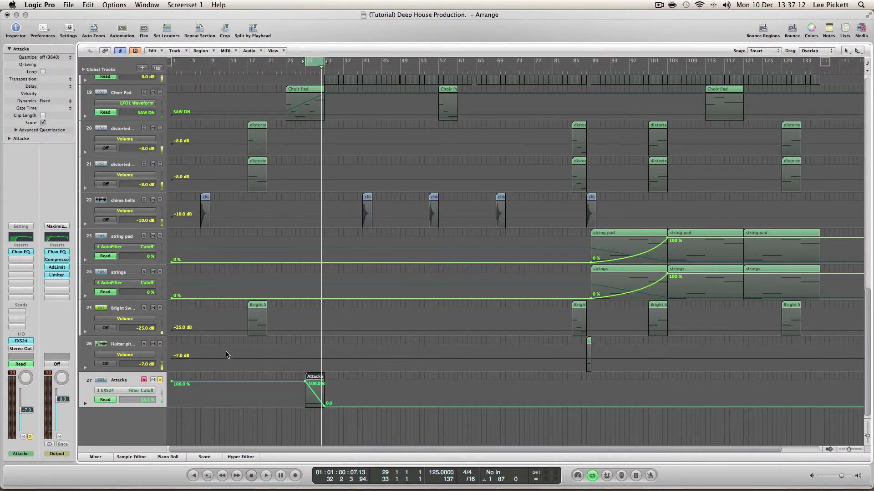
Step: Hide track automation, set the Attacke region's transposition to +12, and play the region briefly
click(123, 29)
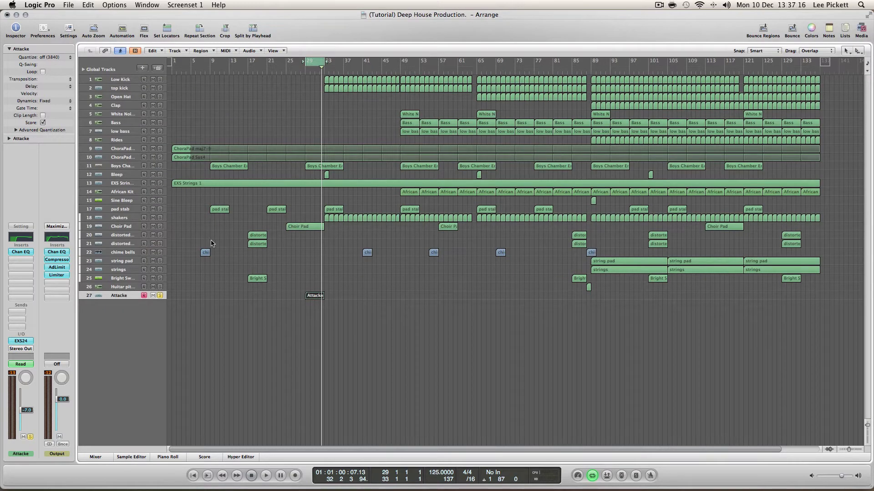
click(9, 139)
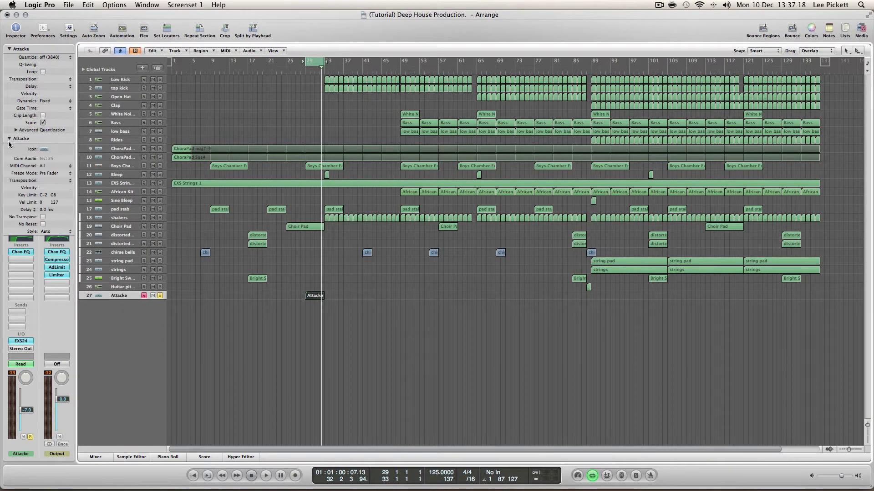
click(58, 80)
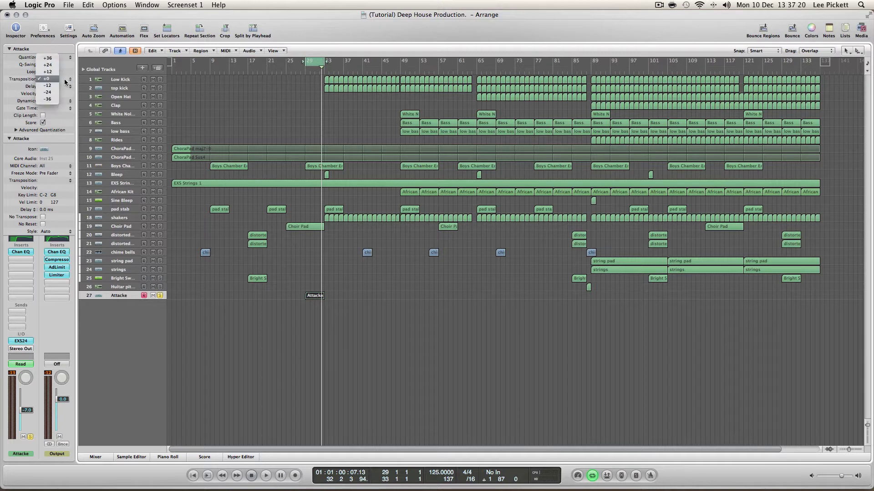
click(56, 72)
key(space)
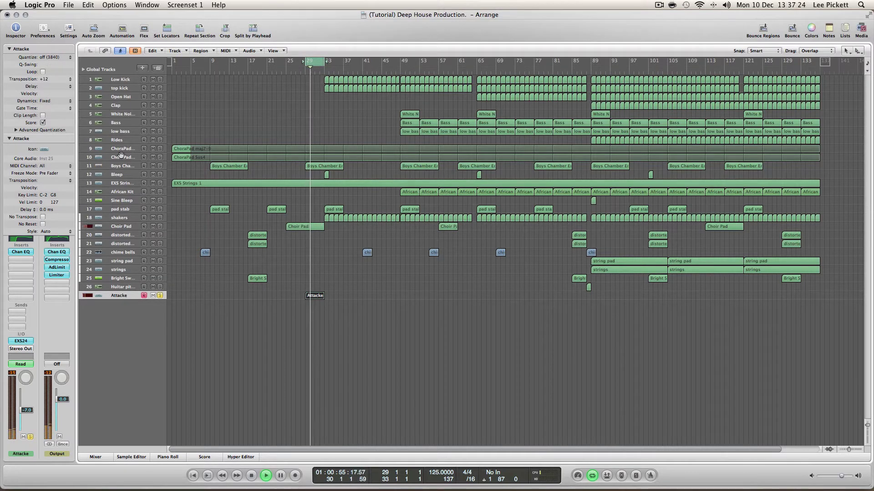
key(space)
Step: Extend the cycle range back to bar 1, lower the Attacke track's volume to -25.0 dB, and start playback
drag(304, 61, 172, 79)
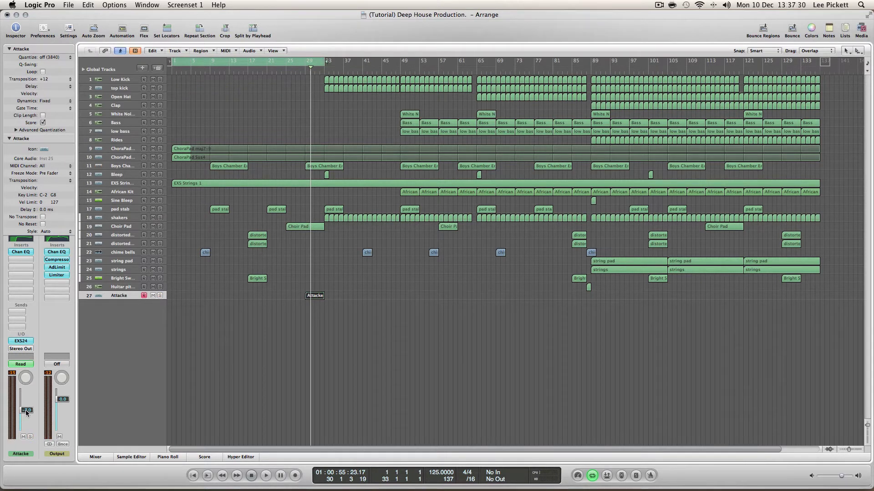
drag(26, 411, 25, 419)
key(space)
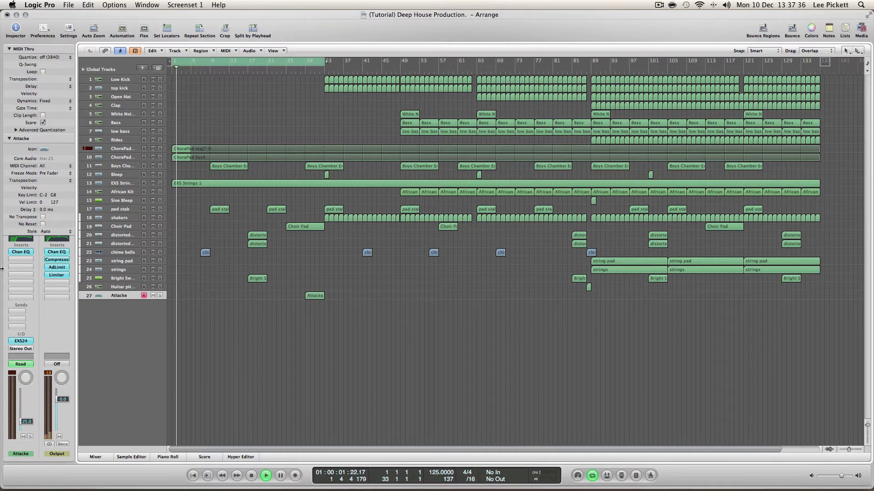
Step: Insert a Space Designer reverb on the Attacke track, adjust its dry level, set the reverb level to -6.2 dB, and close it
click(20, 259)
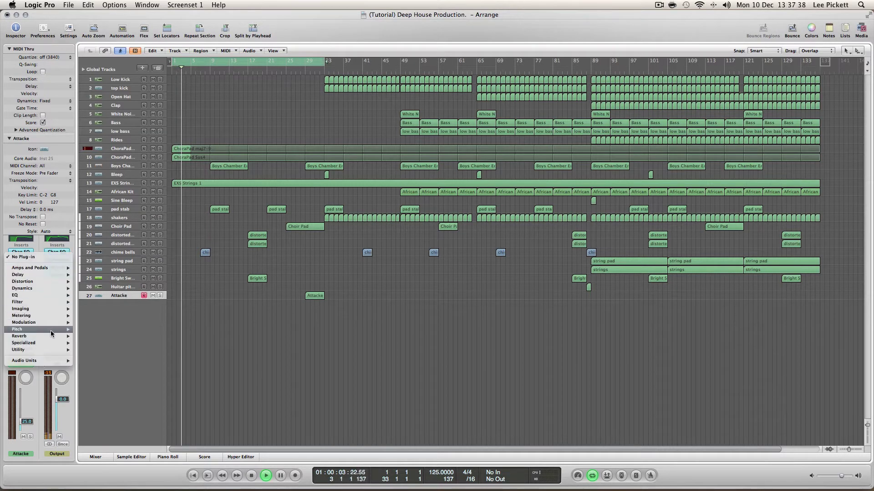
mouse_move(50, 336)
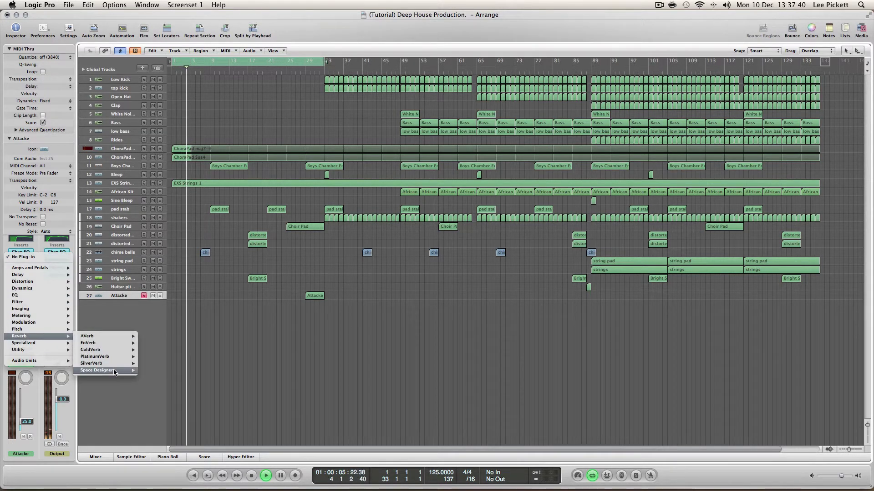
click(151, 371)
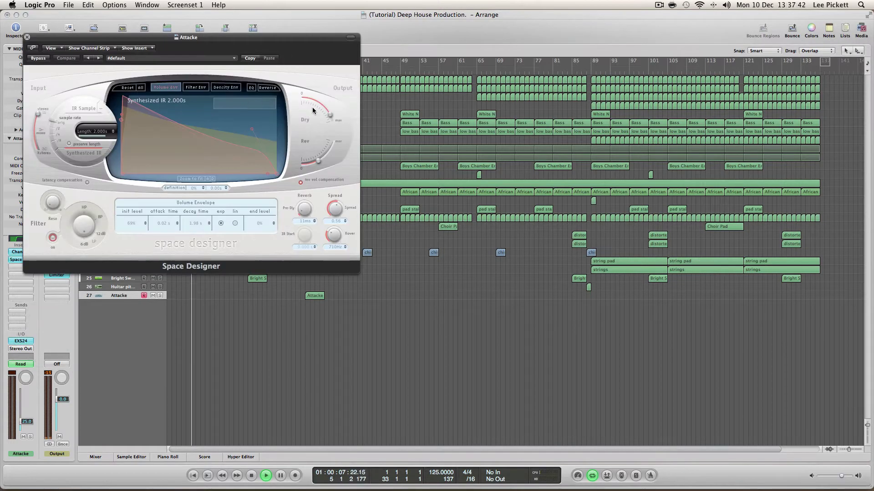
drag(312, 108, 313, 101)
mouse_move(322, 164)
drag(329, 152, 331, 152)
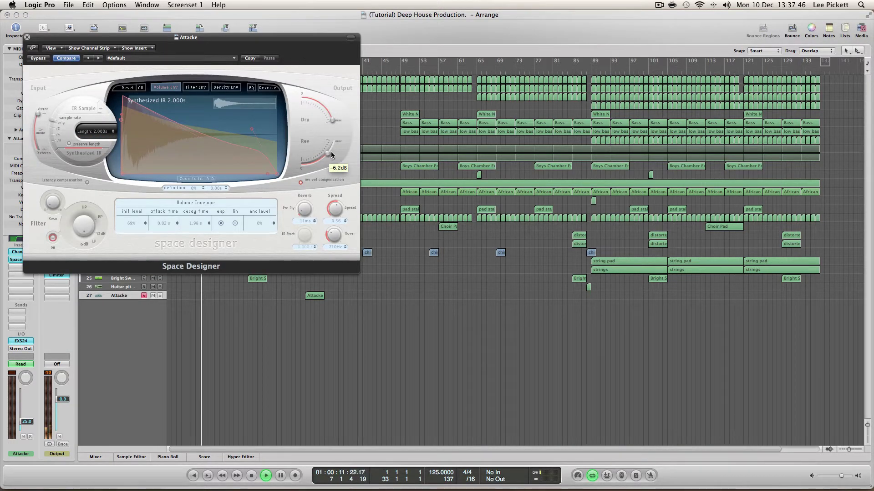
click(27, 38)
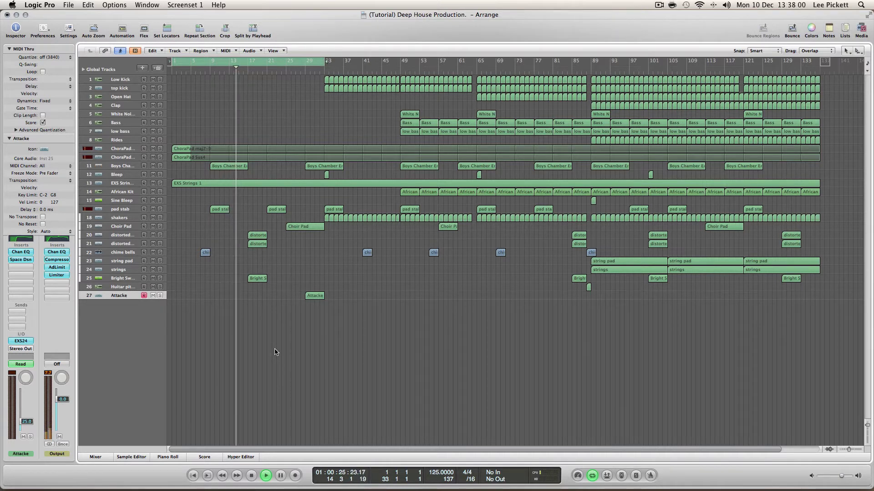
Step: Rename the Attacke track as "filter pad" and name its region after the track
double_click(125, 296)
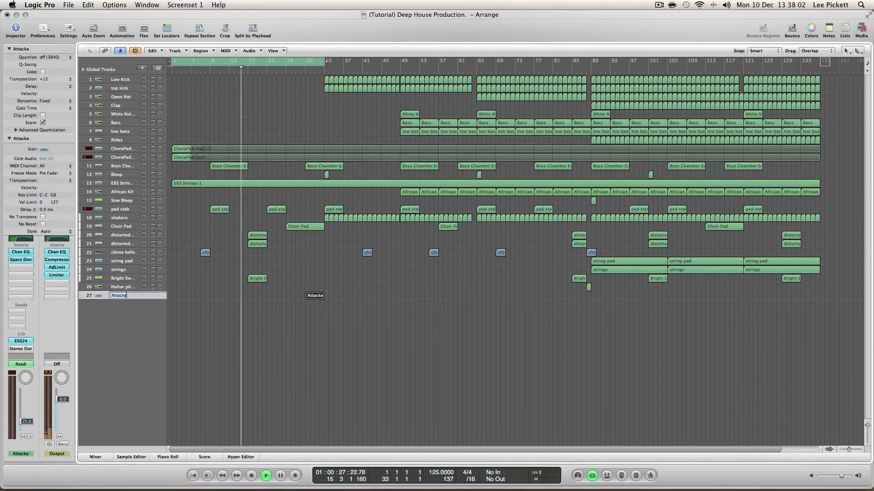
text(f)
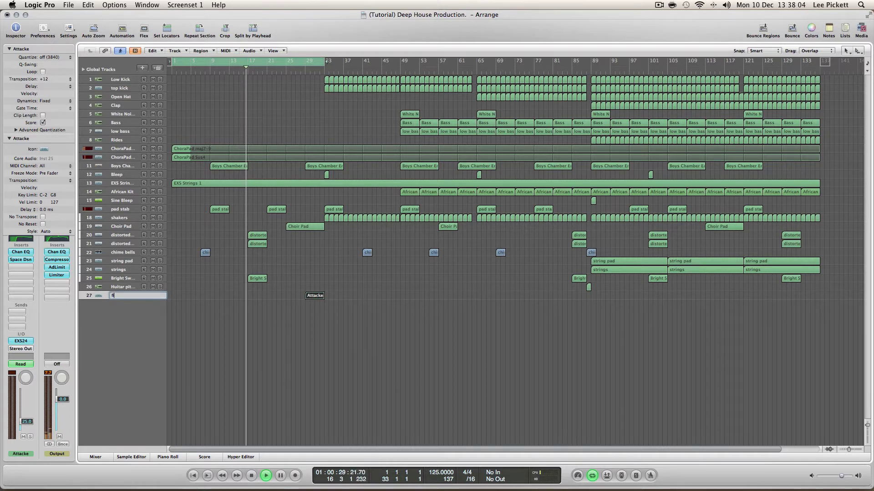
text(ilter)
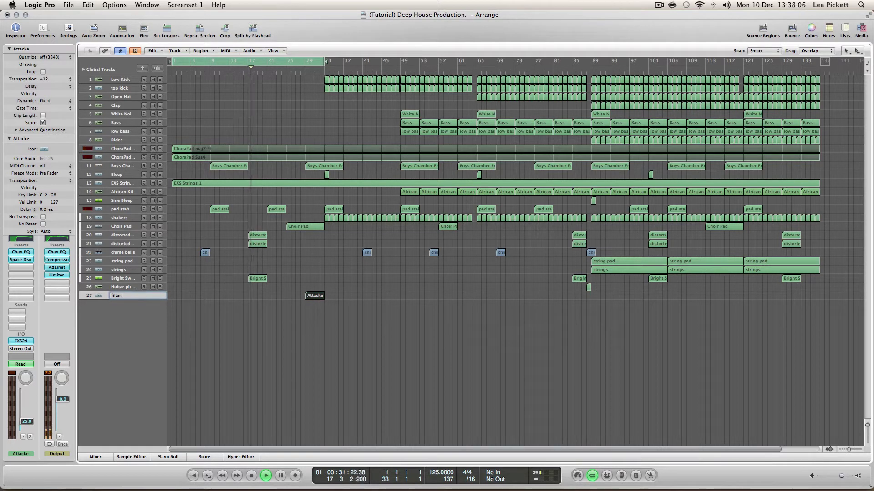
text( pad)
key(Return)
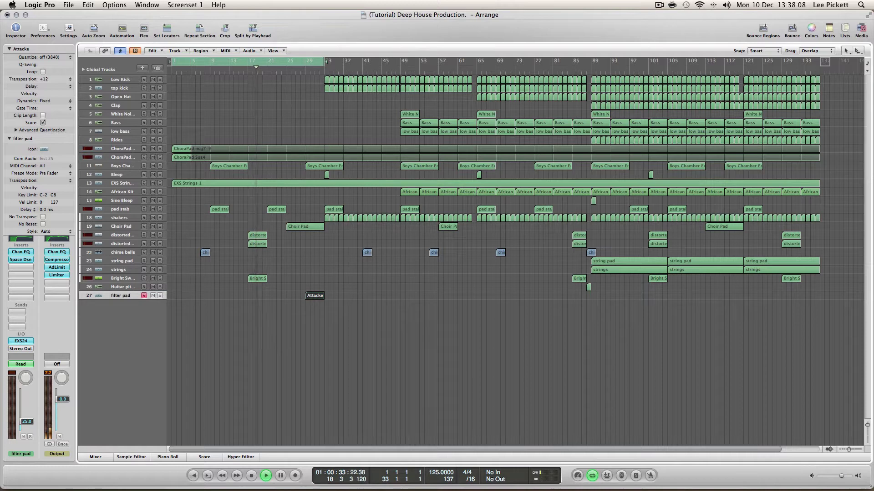
right_click(319, 296)
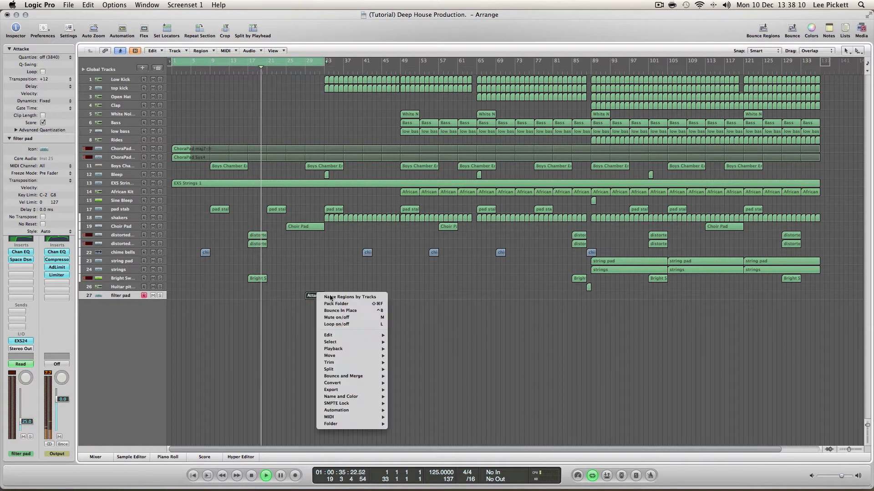
click(331, 297)
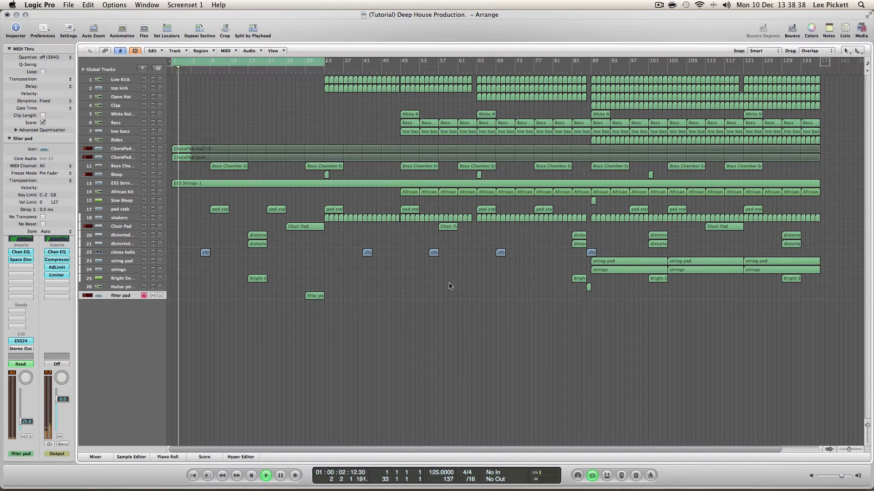
Step: Stop playback and replace the filter pad region with a copy of the Choir Pad region at bar 25, including its automation data
key(space)
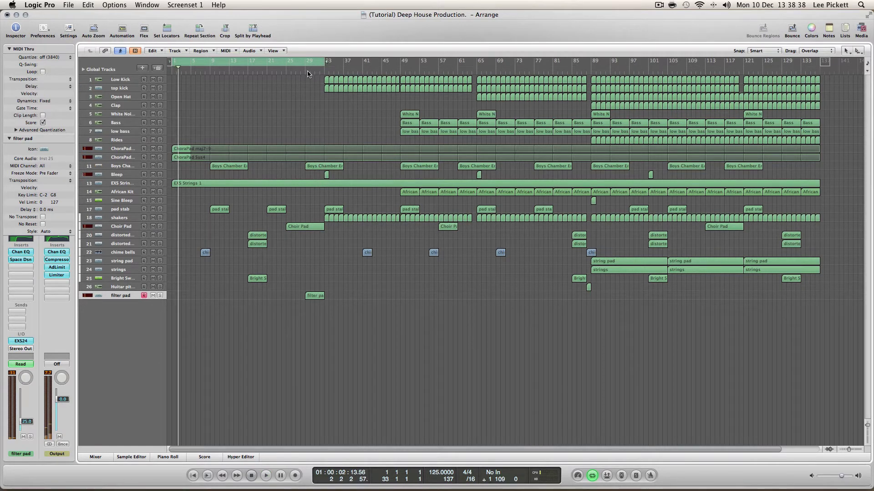
click(314, 296)
key(Delete)
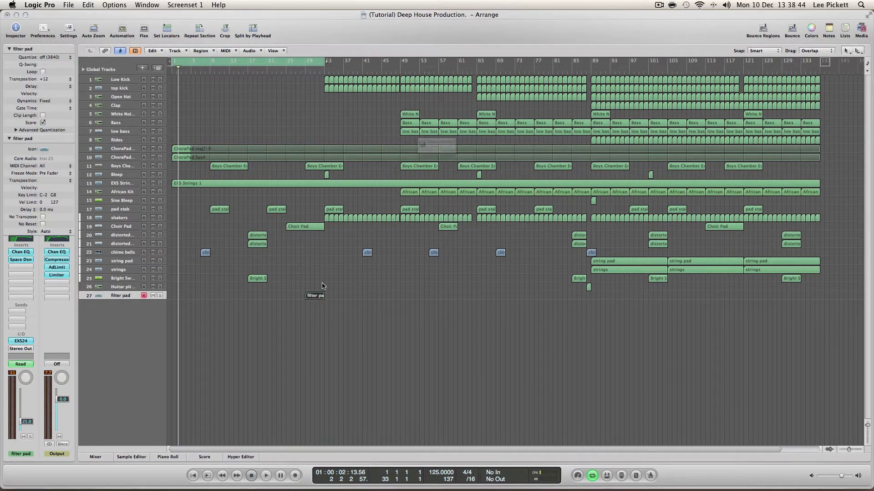
key(Return)
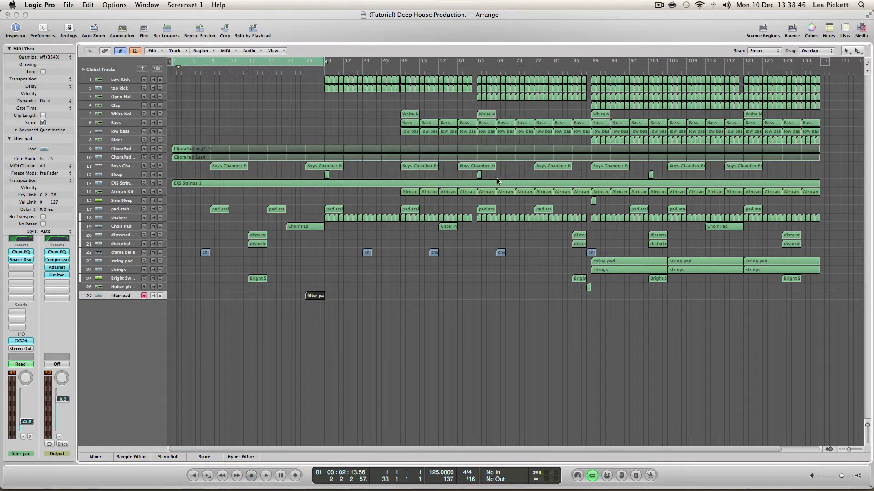
drag(309, 227, 310, 301)
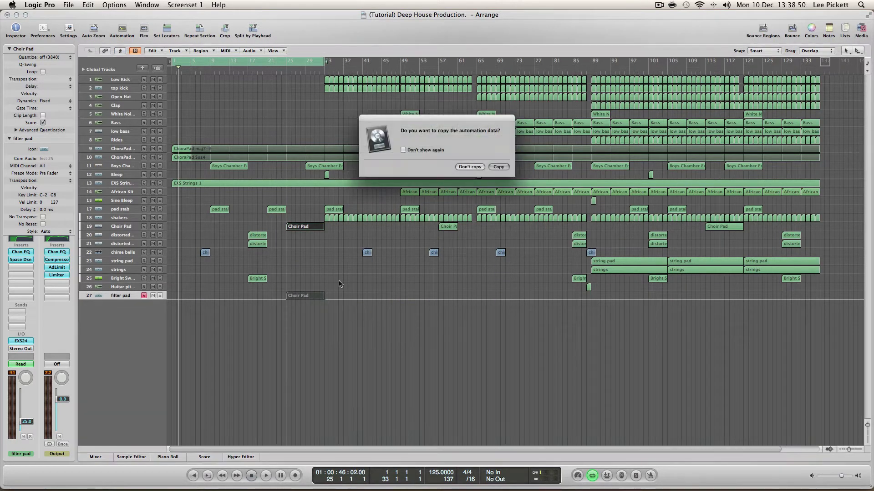
key(Return)
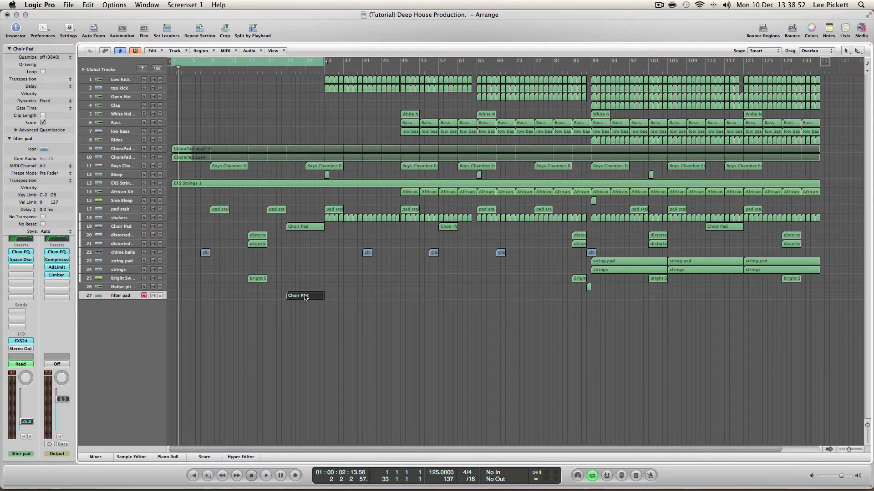
Step: Play the copied Choir Pad region on the filter pad track from just before bar 25, then stop
click(283, 73)
key(space)
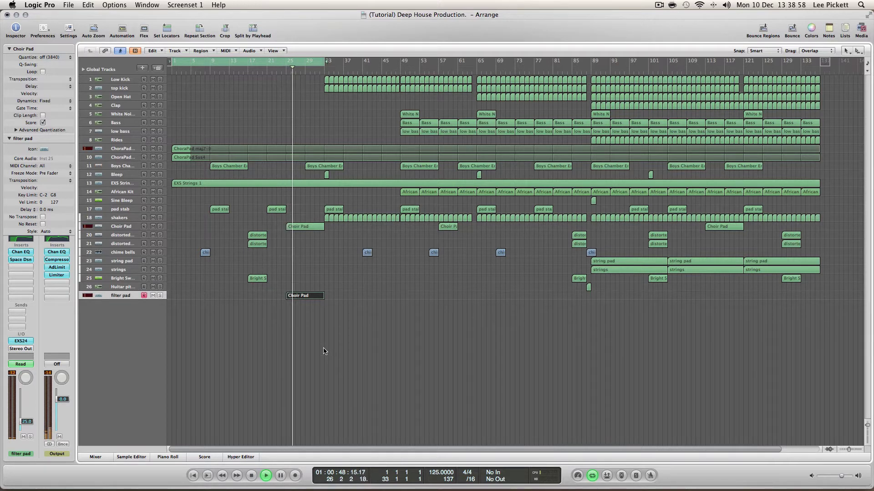
key(space)
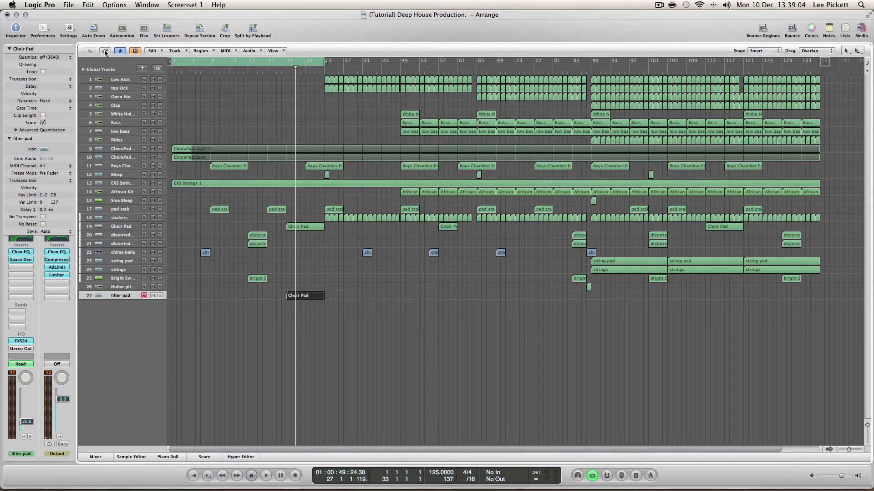
Step: Show track automation and delete the falling Filter Cutoff ramp on the filter pad track
click(122, 28)
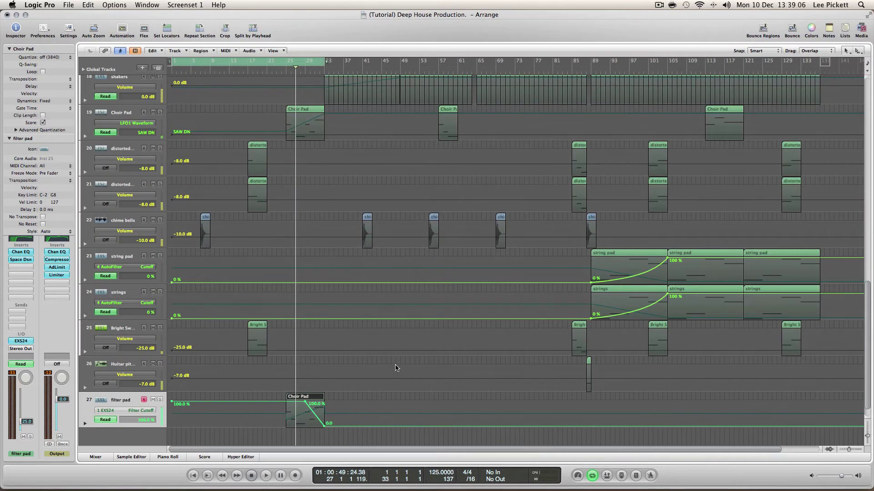
click(857, 50)
click(819, 68)
key(Delete)
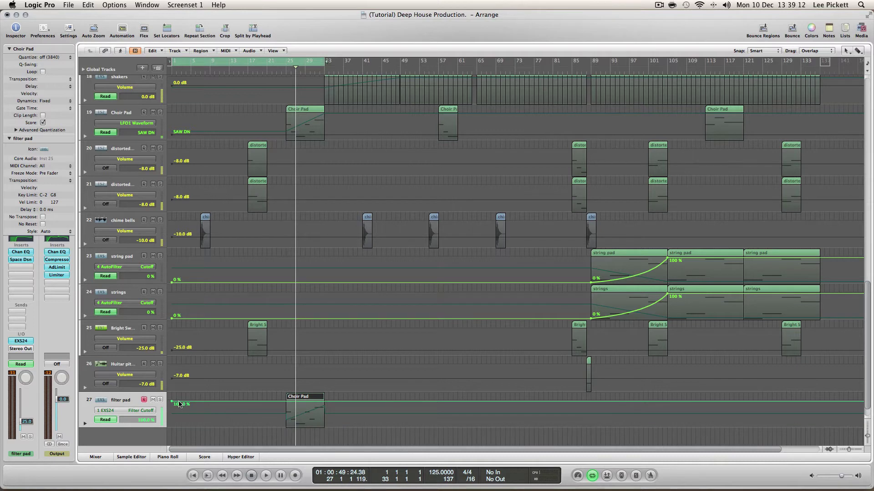
Step: Choose EXS24 Amount 7 as the filter pad track's automation parameter and delete its automation
click(139, 411)
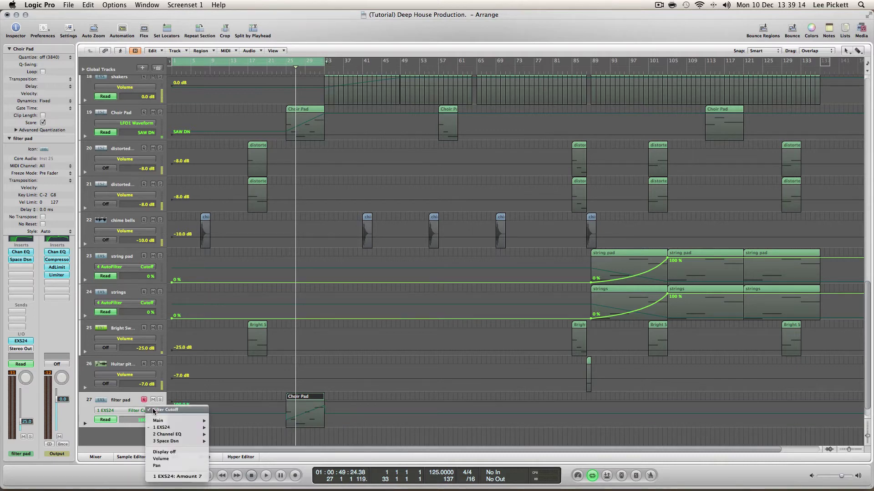
click(178, 478)
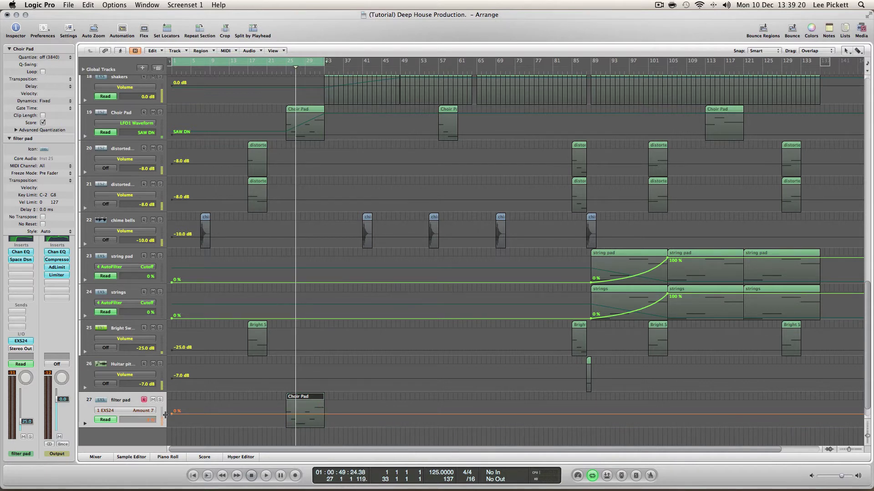
key(Delete)
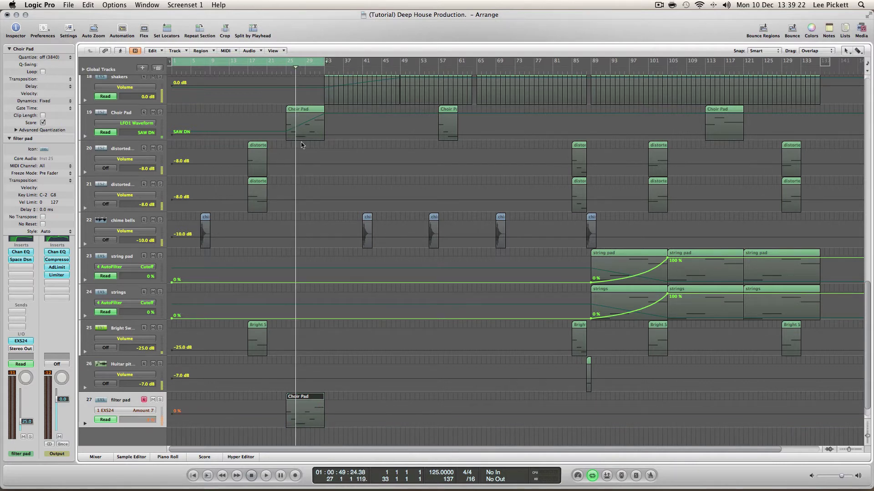
Step: Play the arrangement from just before bar 25 and hide the track automation
click(283, 71)
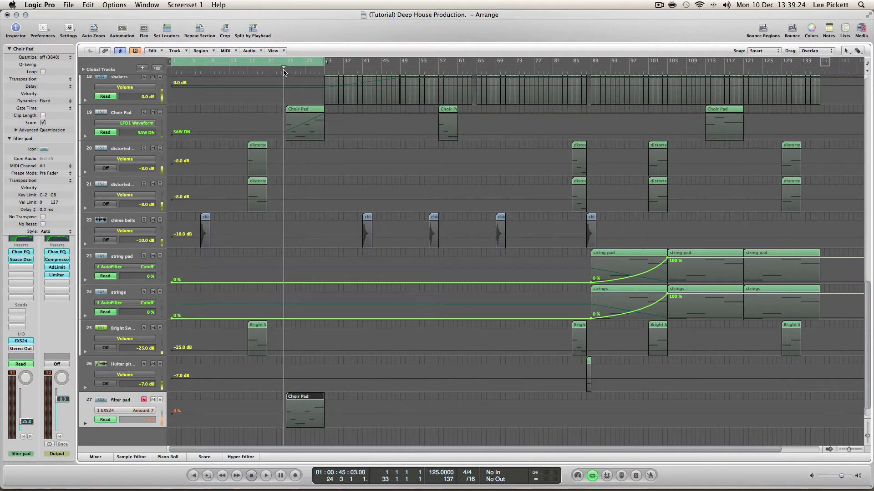
key(space)
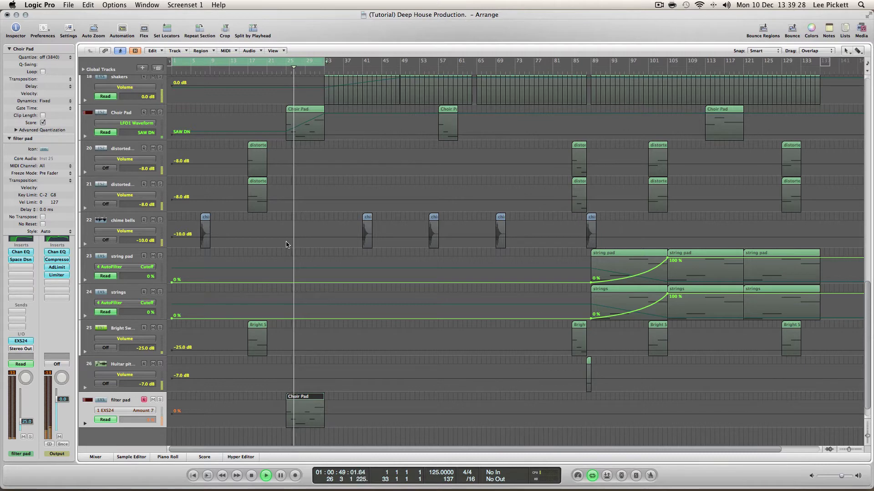
click(122, 30)
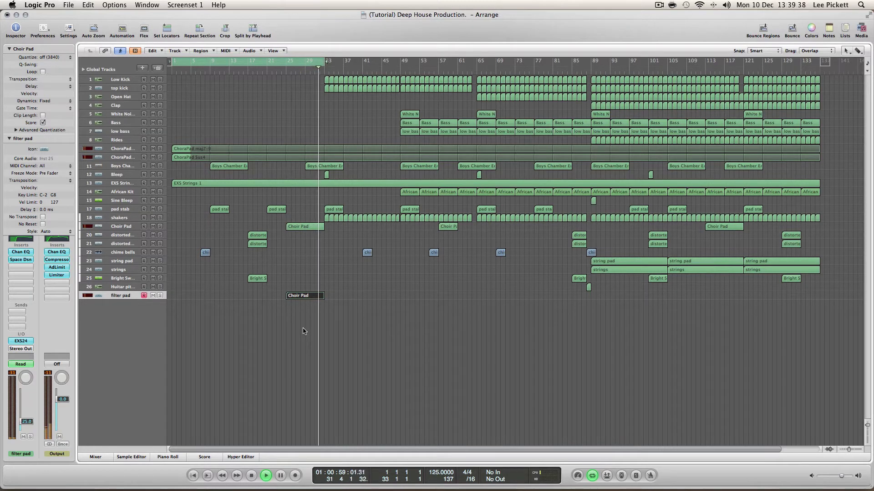
Step: Stop playback, show track automation and start EXS24 Filter Cutoff automation at 100% on the filter pad track
key(space)
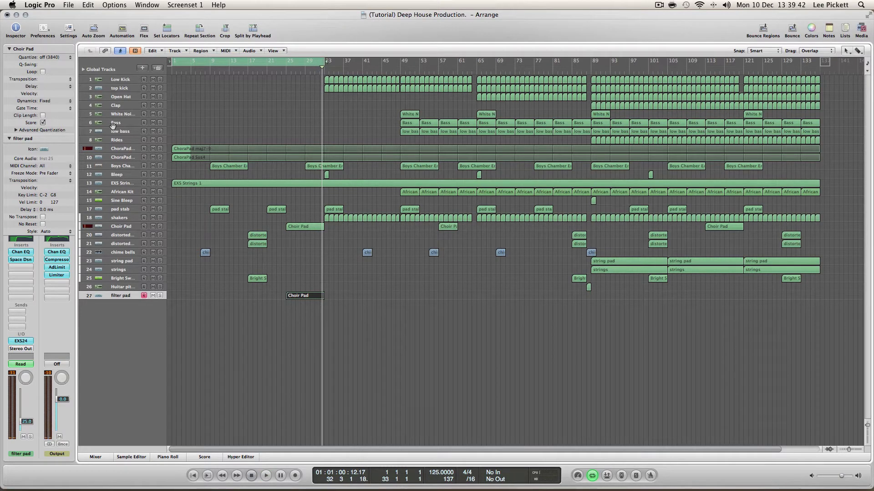
key(a)
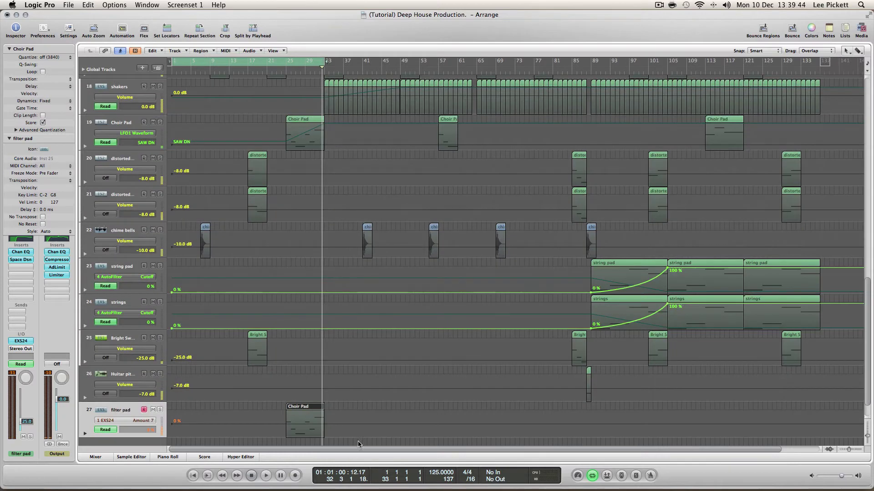
scroll(207, 382, down, 2)
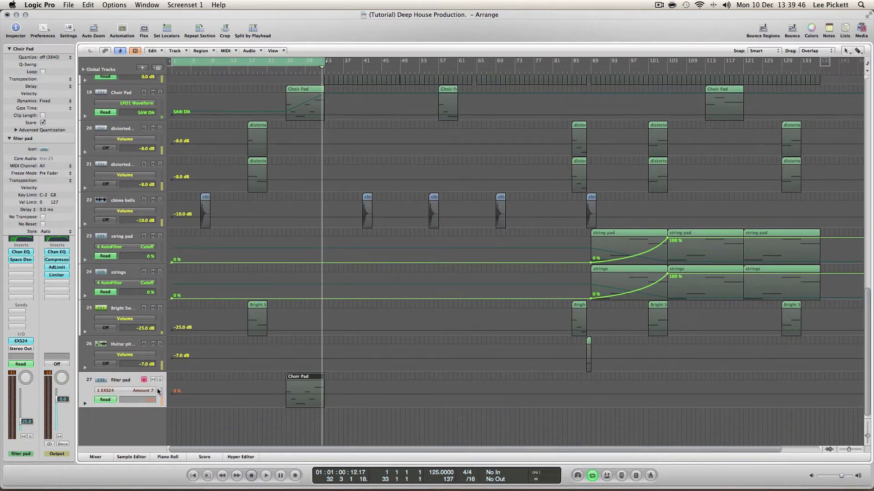
click(158, 392)
mouse_move(166, 398)
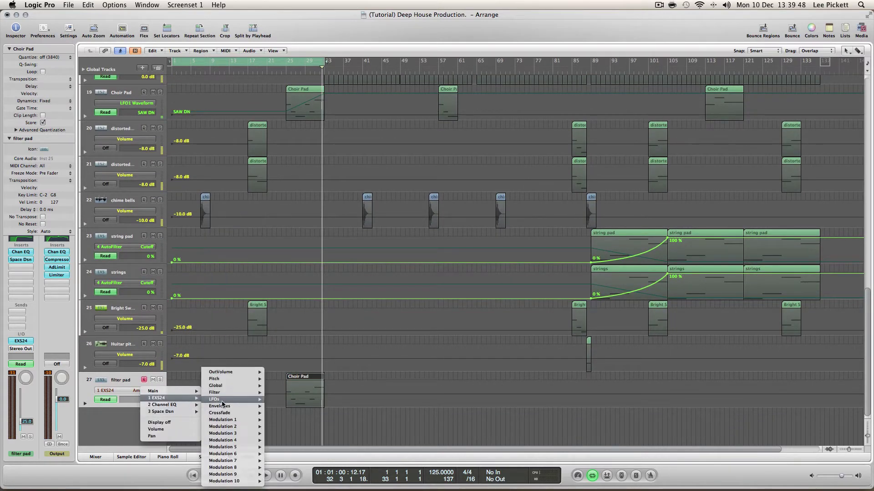
click(283, 404)
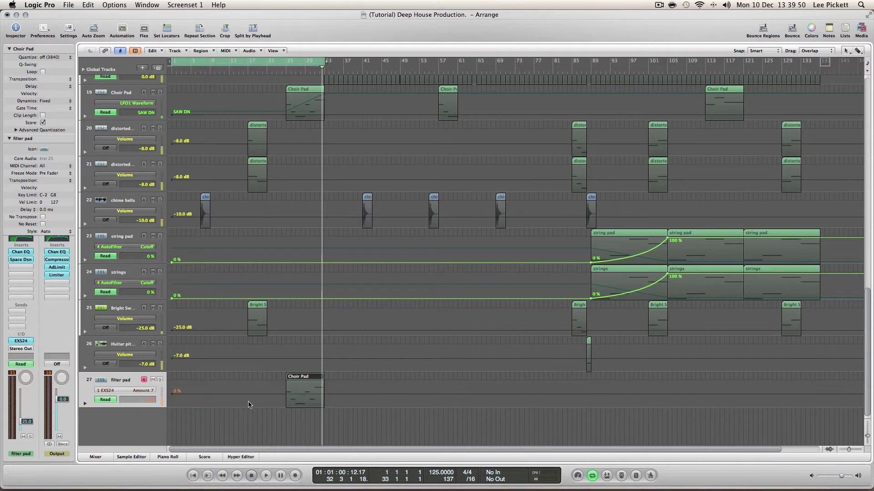
click(172, 385)
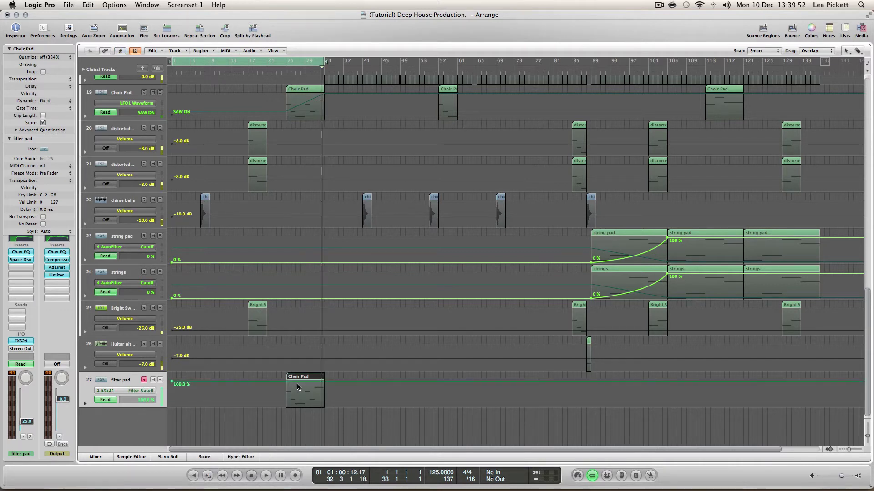
Step: Make the filter pad's Filter Cutoff fall from 100% around bar 30 to 0 at bar 33, then loop bars 25 to 33
click(312, 381)
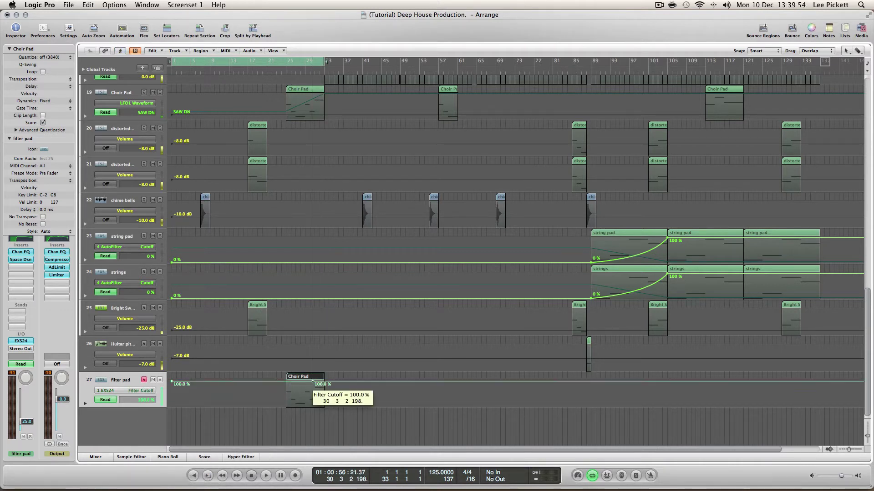
click(324, 382)
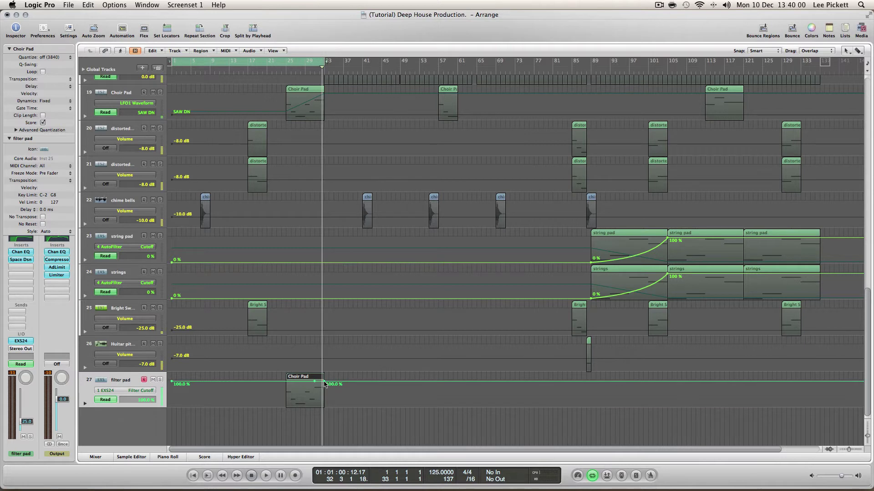
drag(324, 382, 322, 424)
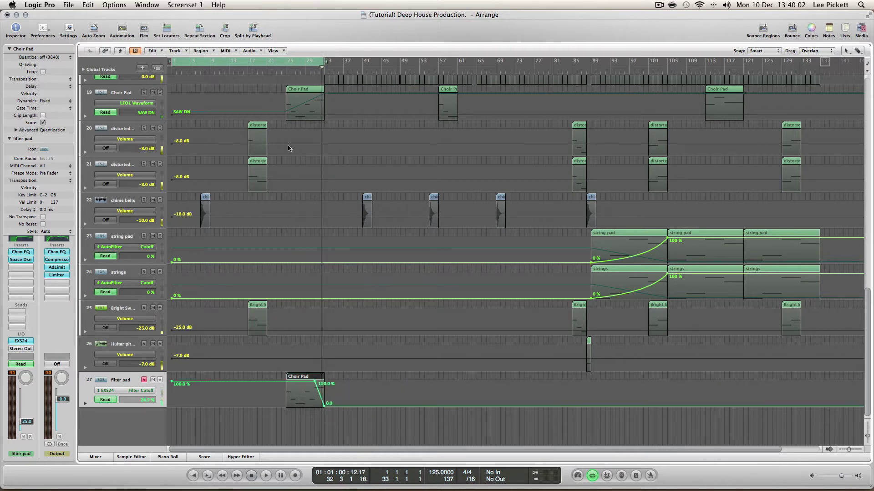
drag(288, 63, 324, 62)
key(space)
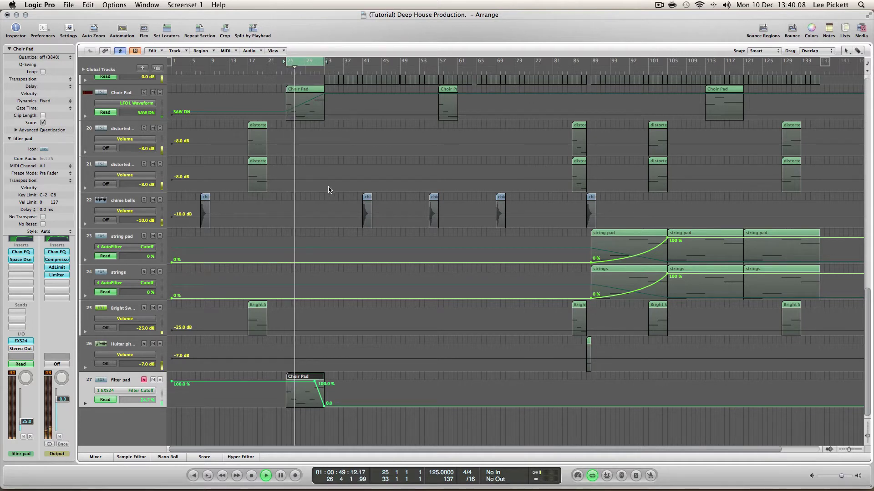
Step: Try to bend the falling Filter Cutoff ramp on the filter pad track into a curve and replay the loop
click(857, 51)
click(854, 167)
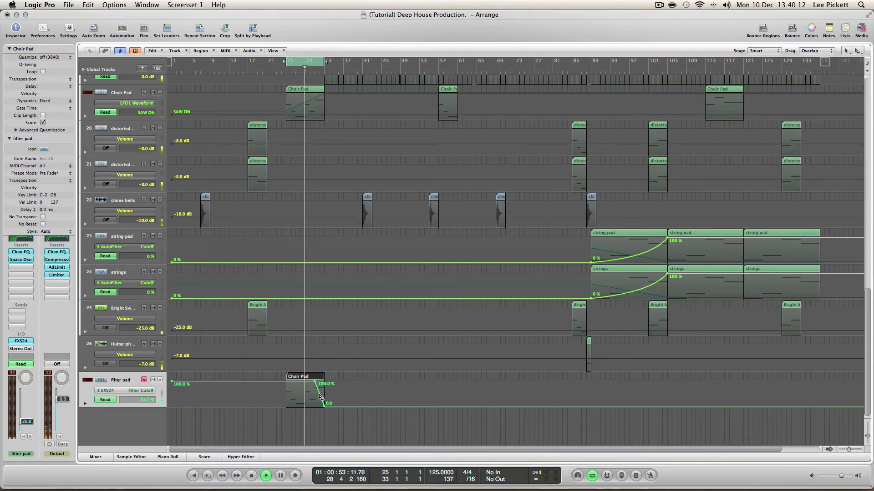
drag(321, 399, 314, 400)
key(space)
key(space)
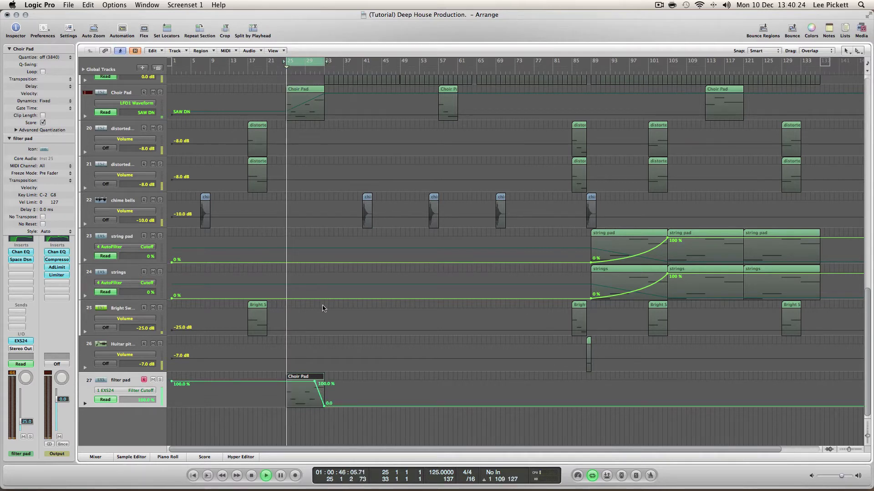
Step: Listen to the filter pad's Filter Cutoff ramp with automation shown, then stop playback and hide the track automation
click(121, 31)
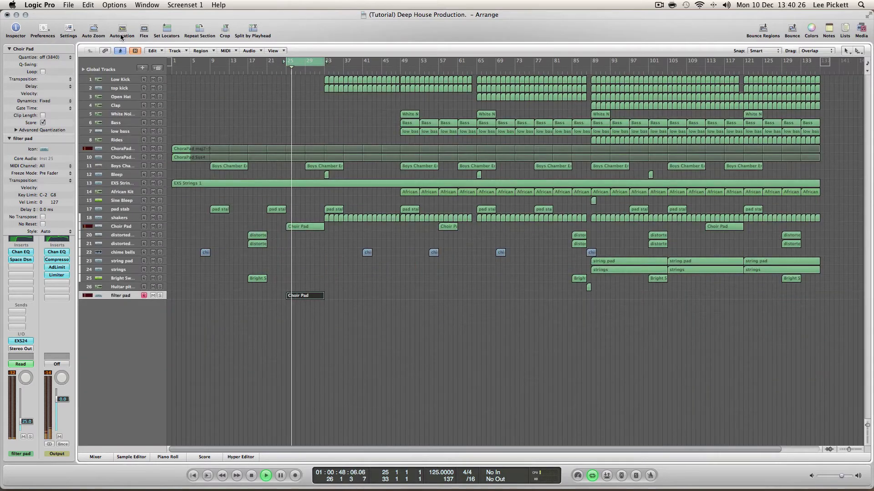
click(121, 31)
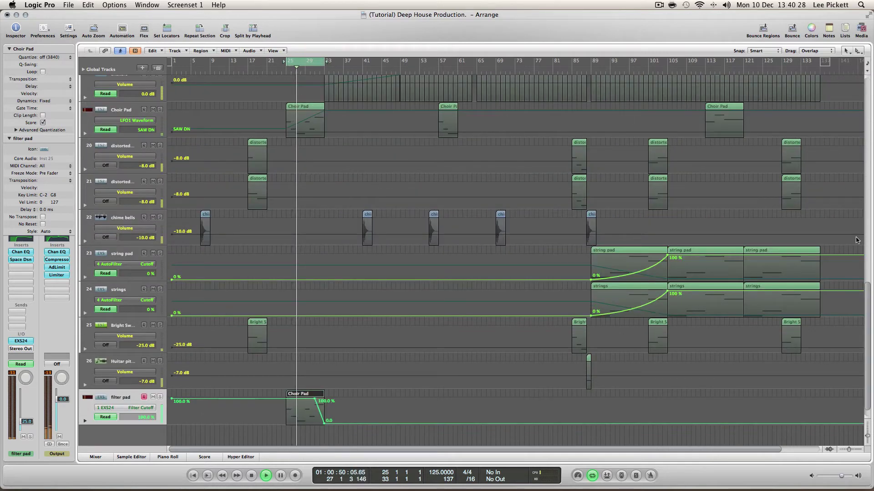
scroll(863, 300, down, 1)
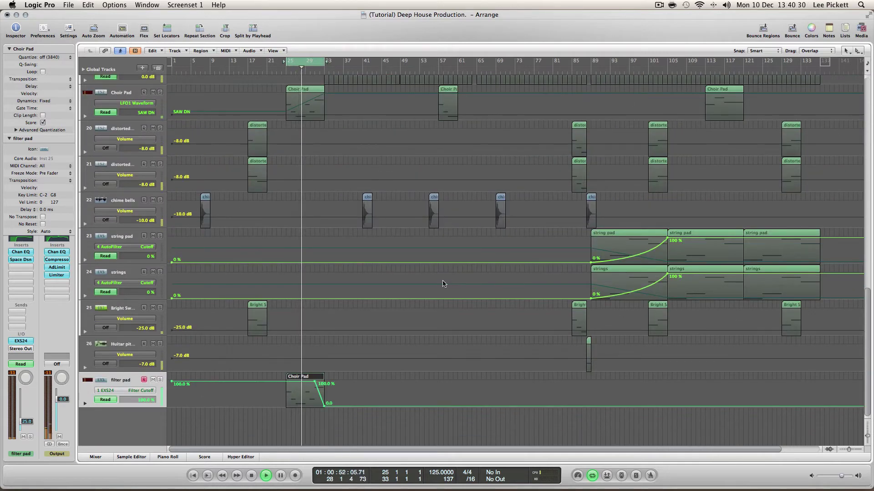
click(412, 381)
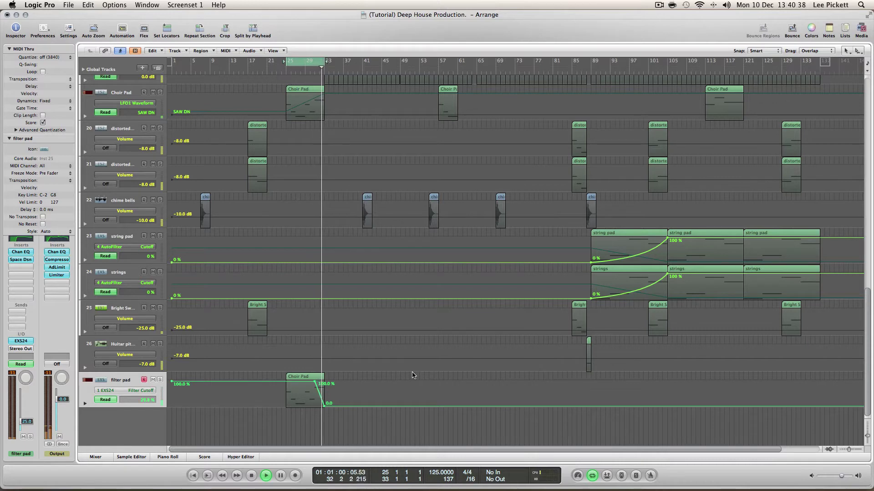
key(space)
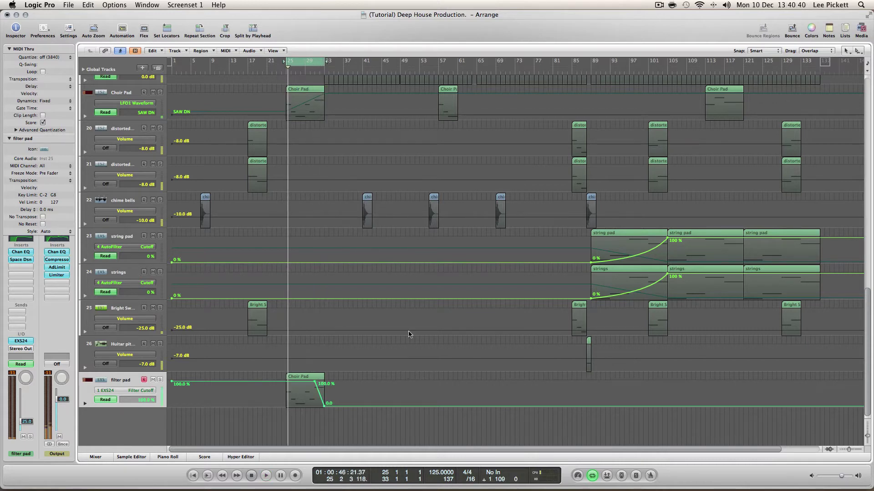
click(121, 31)
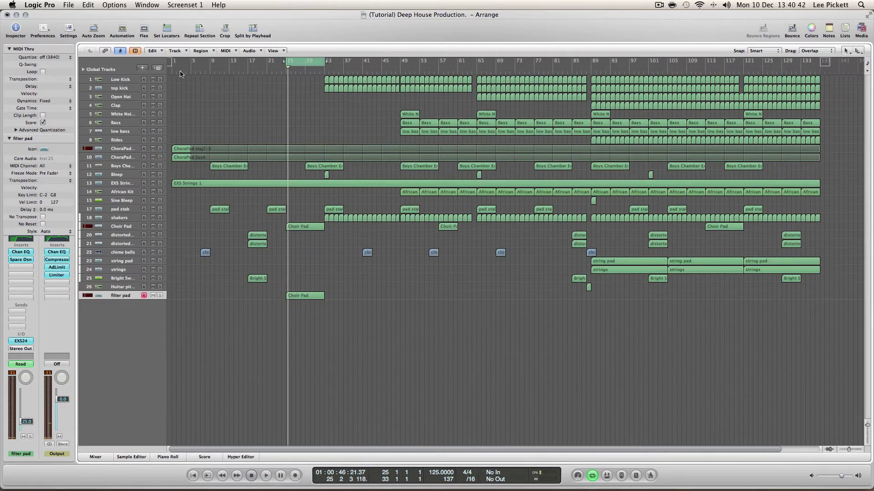
Step: Set the cycle range to span the whole arrangement from bar 1 to bar 137
drag(172, 65, 821, 91)
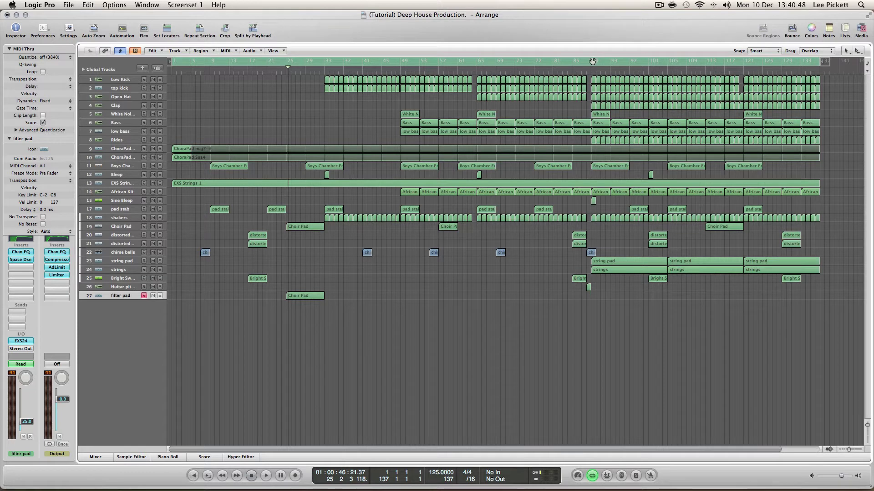
drag(594, 63, 738, 77)
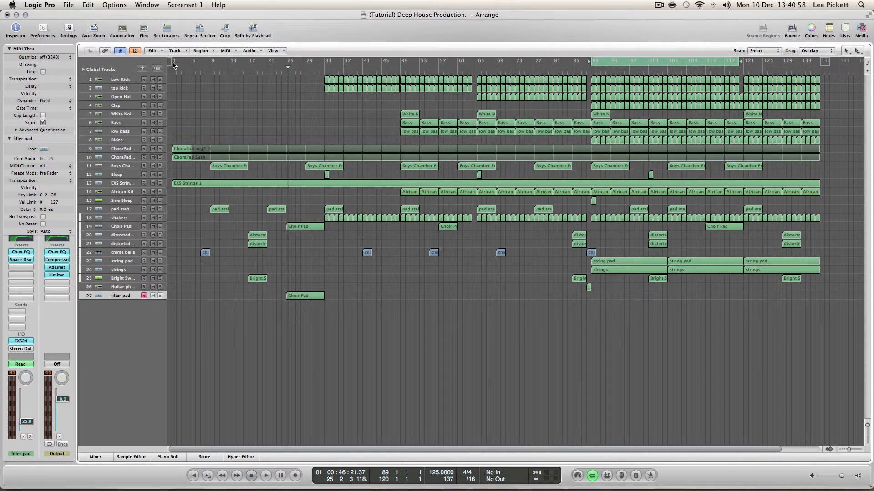
drag(173, 65, 819, 93)
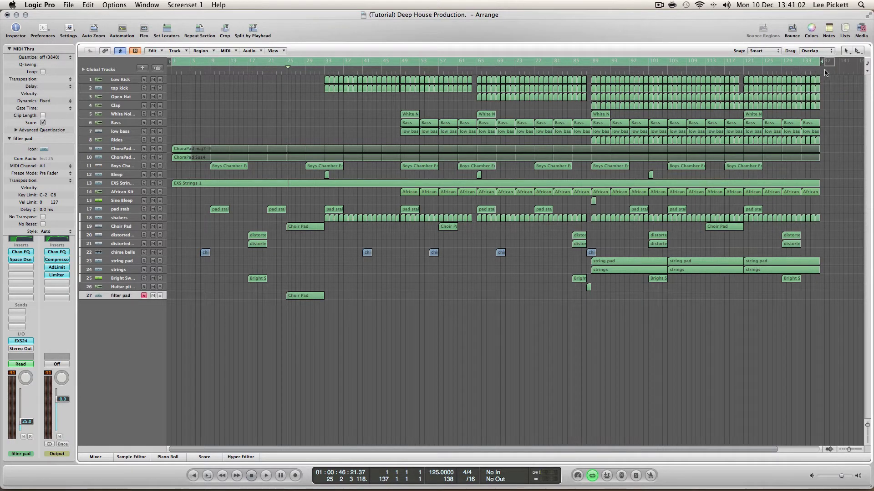
drag(828, 63, 822, 64)
Step: Play the arrangement from the start and lower the filter pad track's volume to -30.0 dB
click(252, 474)
key(space)
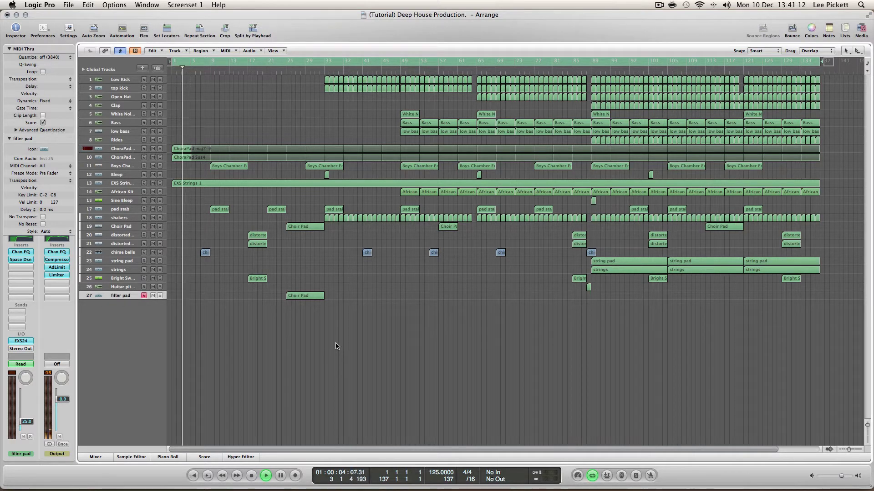
drag(28, 423, 28, 419)
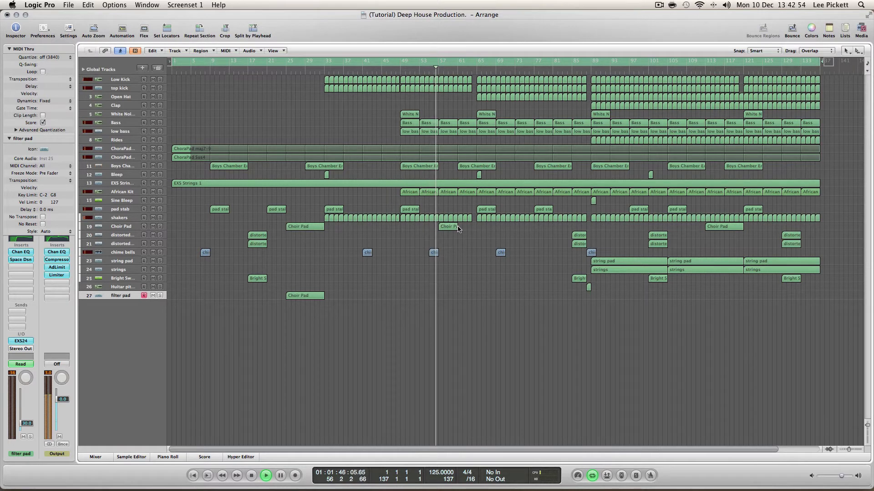
Step: Move the Choir Pad region at bar 57 down to the filter pad track and undo the move
drag(450, 232, 448, 303)
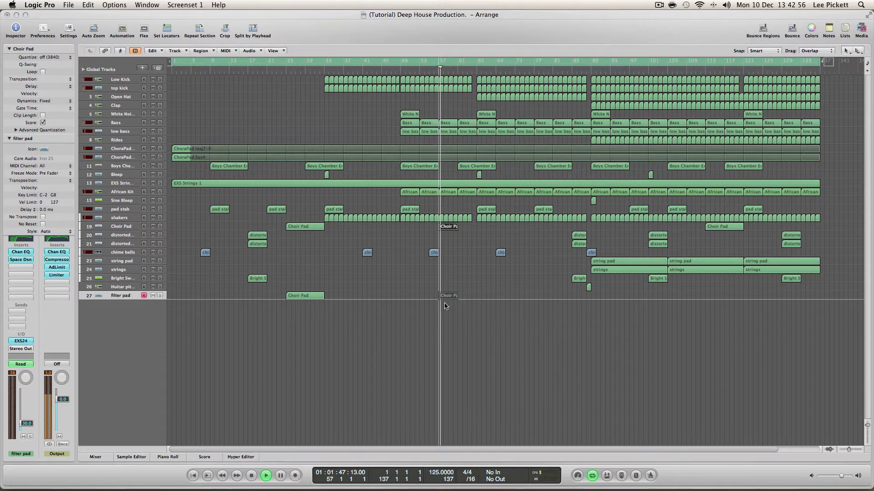
click(498, 166)
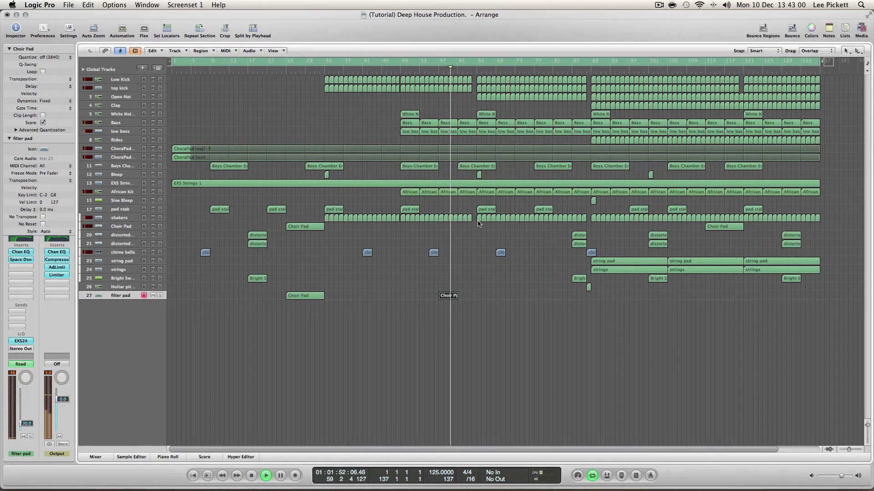
key(super+z)
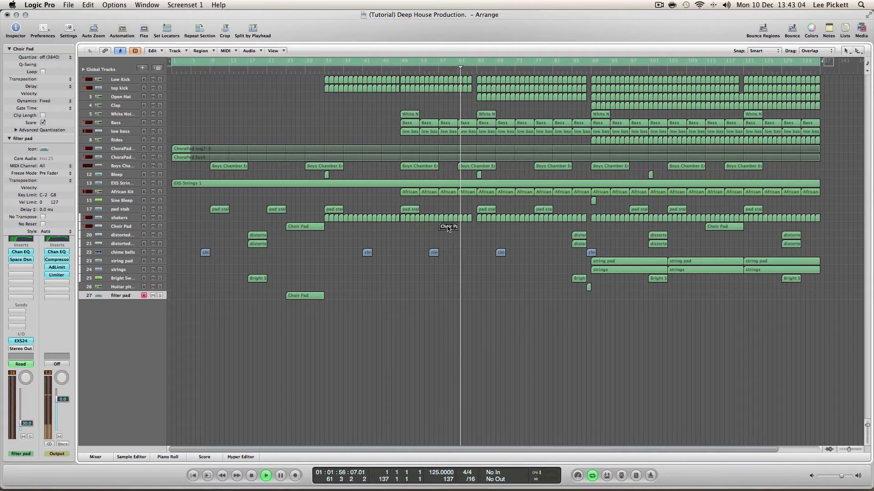
Step: Copy the Choir Pad regions at bars 57 and 113 down to the filter pad track, including their automation data
drag(448, 227, 448, 296)
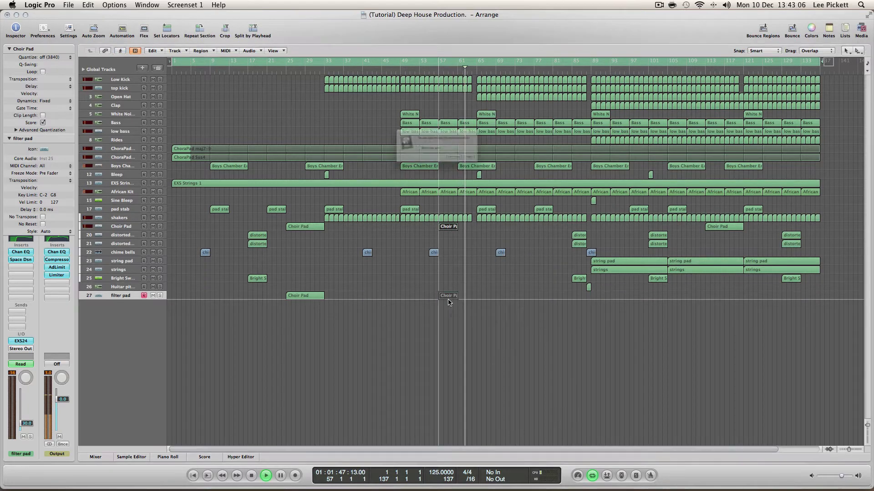
click(499, 167)
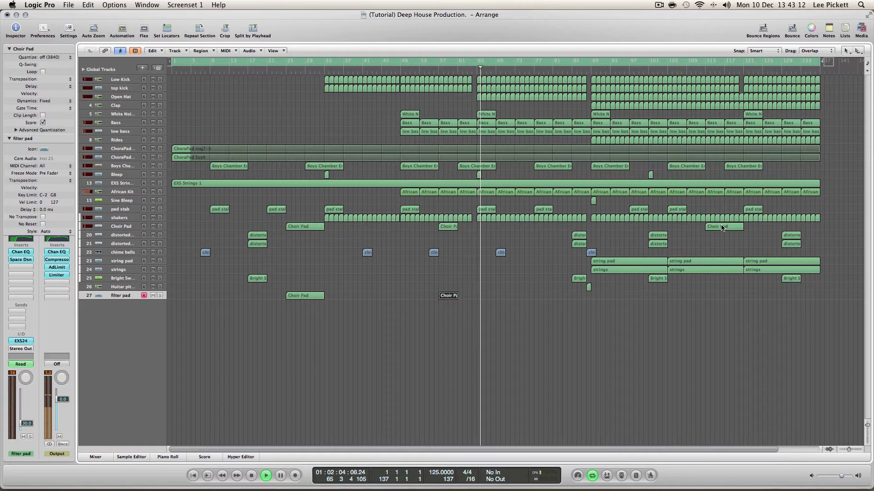
drag(722, 228, 721, 314)
click(505, 171)
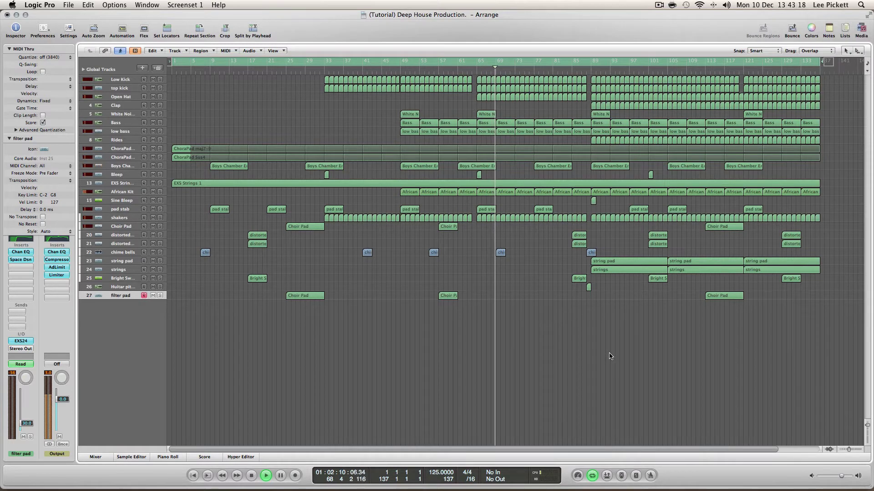
Step: Replace the filter pad track's region at bar 113 with a copy of its bar 25 region, including the automation data
click(722, 296)
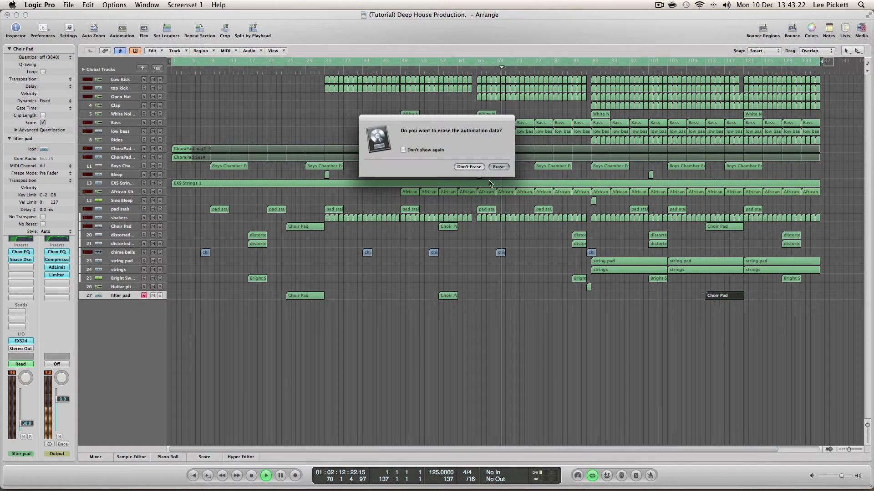
click(500, 168)
key(Delete)
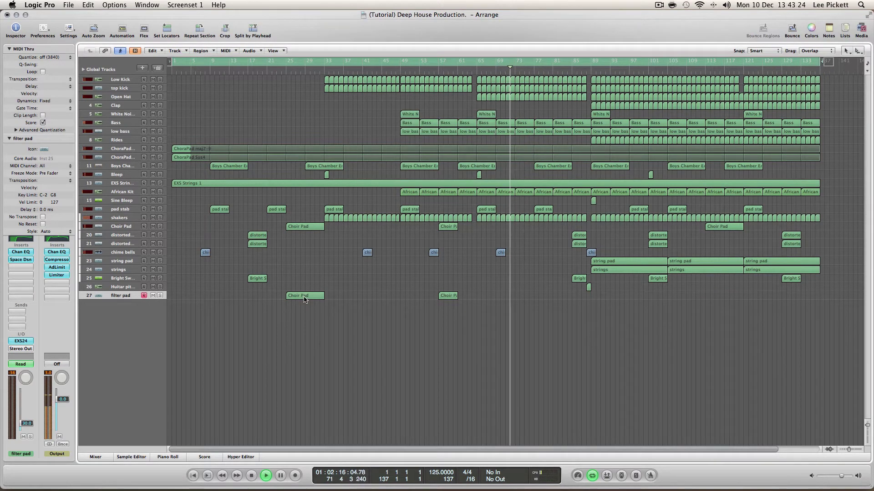
drag(318, 296, 722, 311)
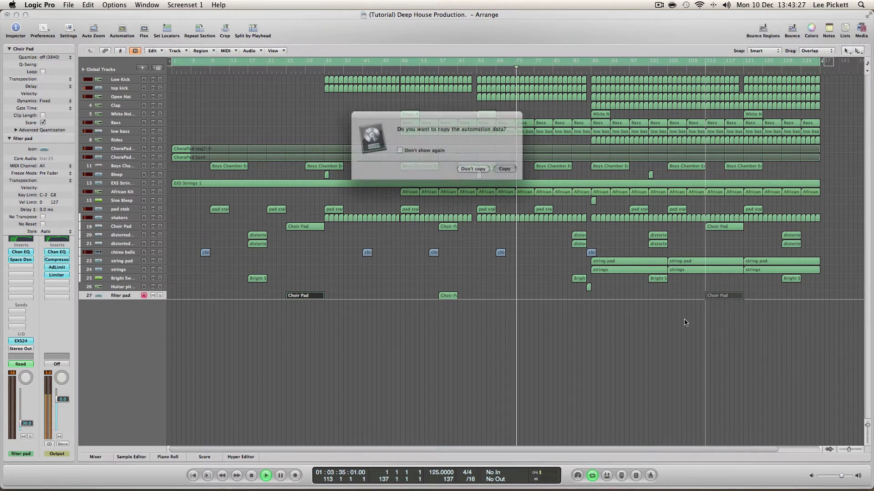
click(503, 168)
click(533, 348)
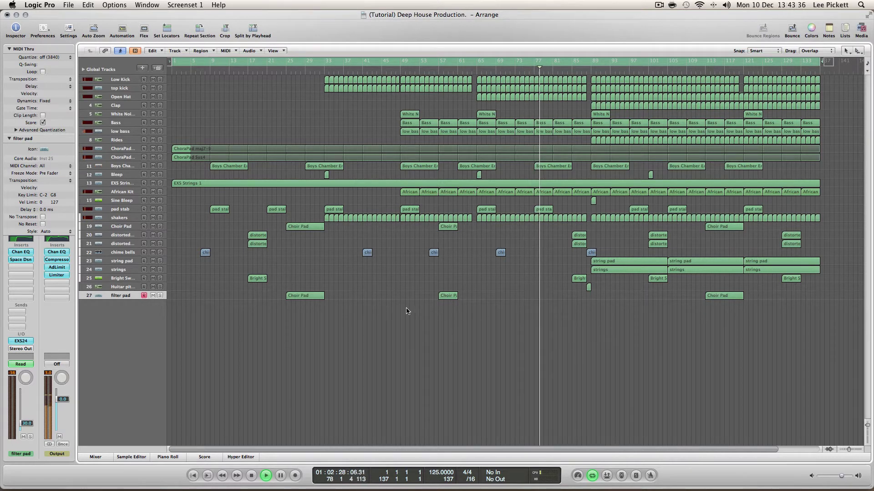
Step: Name the three regions on the filter pad track after their track
drag(292, 318, 768, 294)
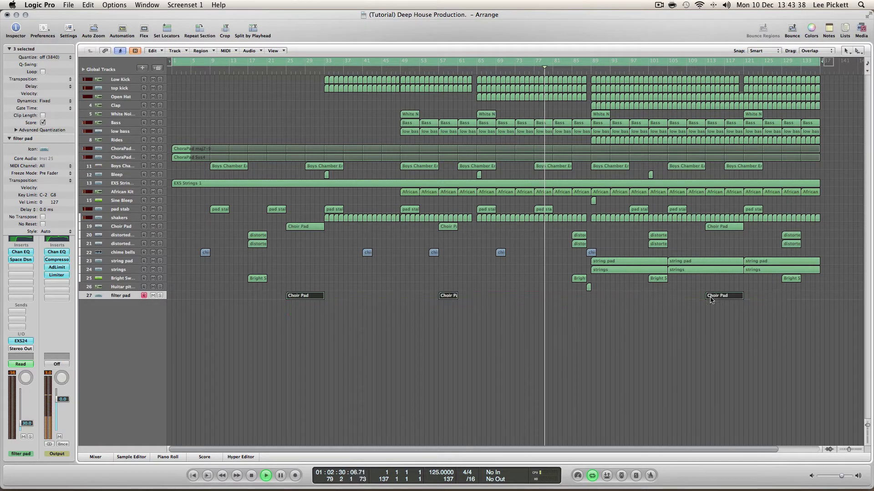
right_click(301, 297)
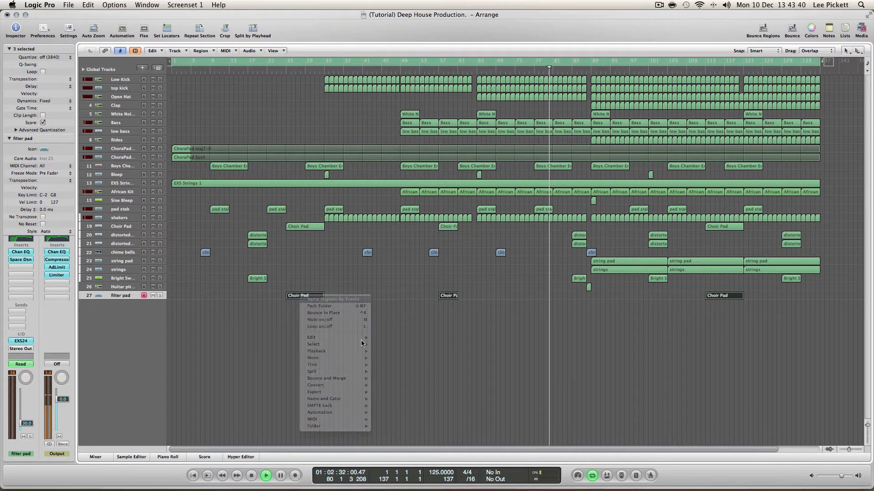
click(365, 356)
click(365, 356)
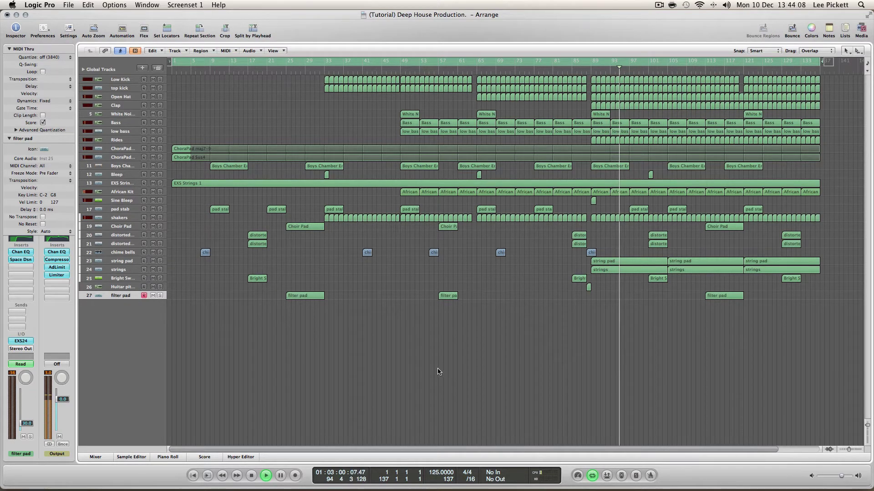
Step: Stop playback and move the filter pad track directly below the Choir Pad track
key(space)
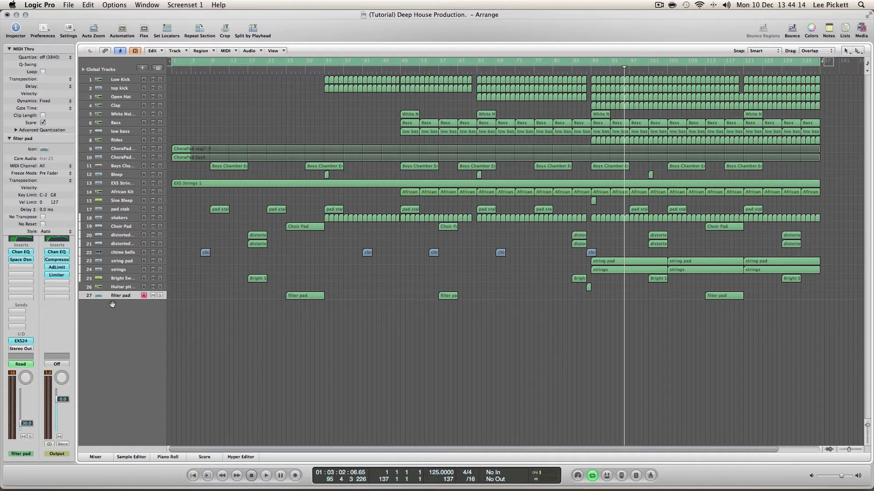
drag(119, 296, 124, 234)
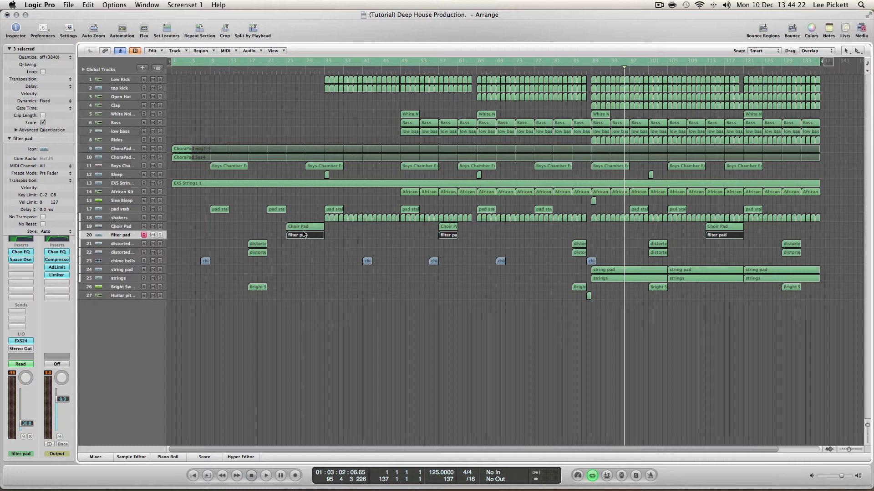
click(313, 335)
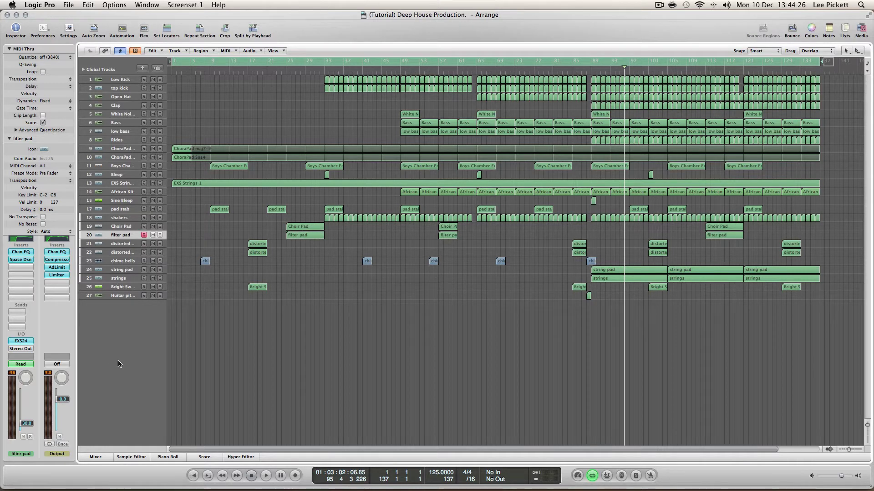
Step: Solo the Huitar pitch track and audition its region with a cycle from bar 88 to 89
click(124, 296)
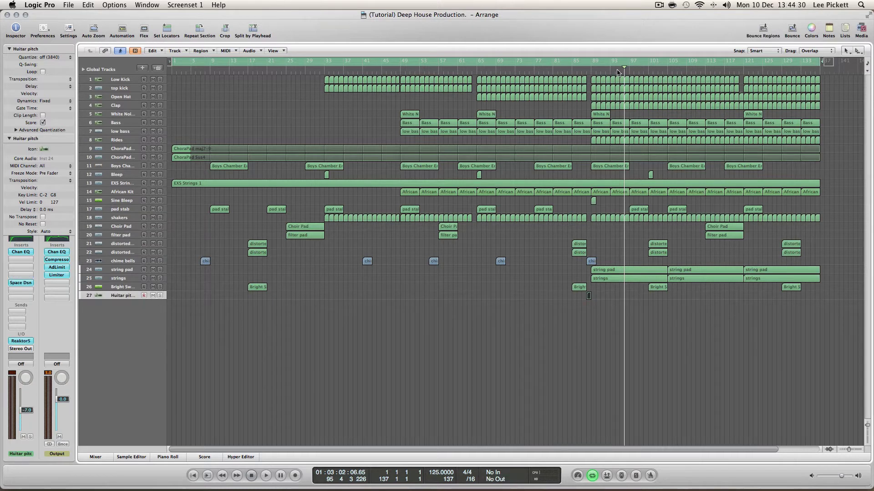
click(587, 64)
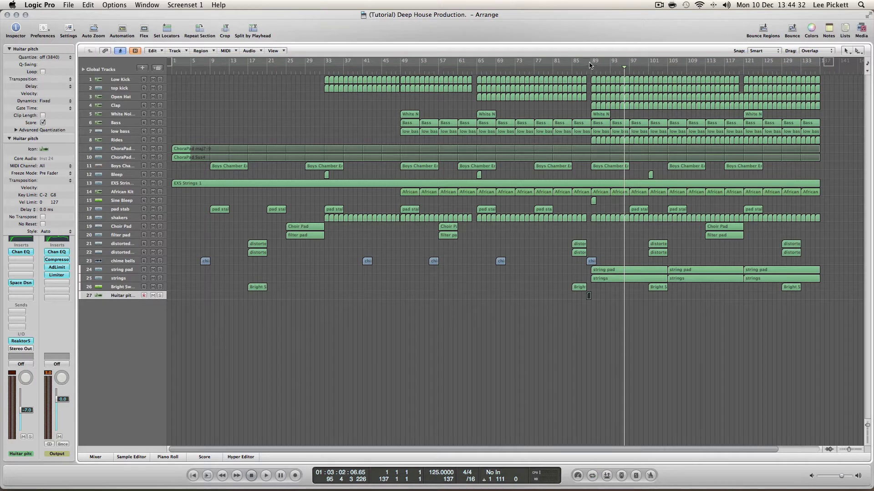
click(159, 296)
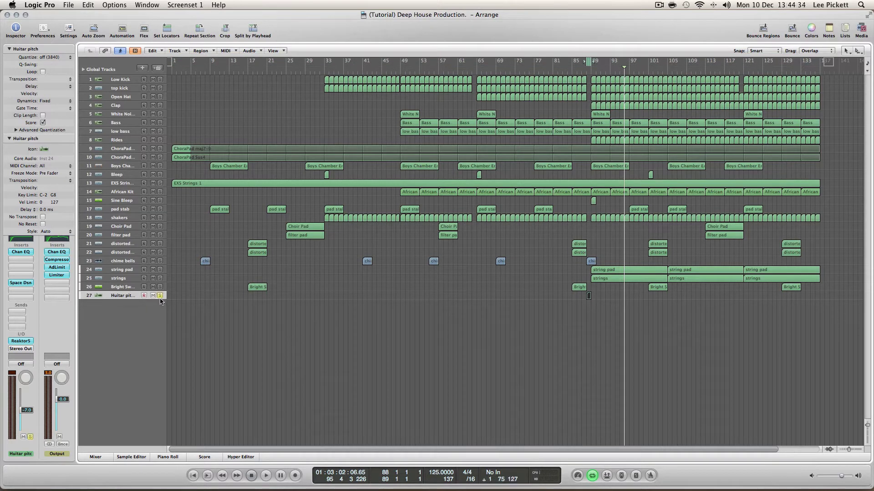
key(space)
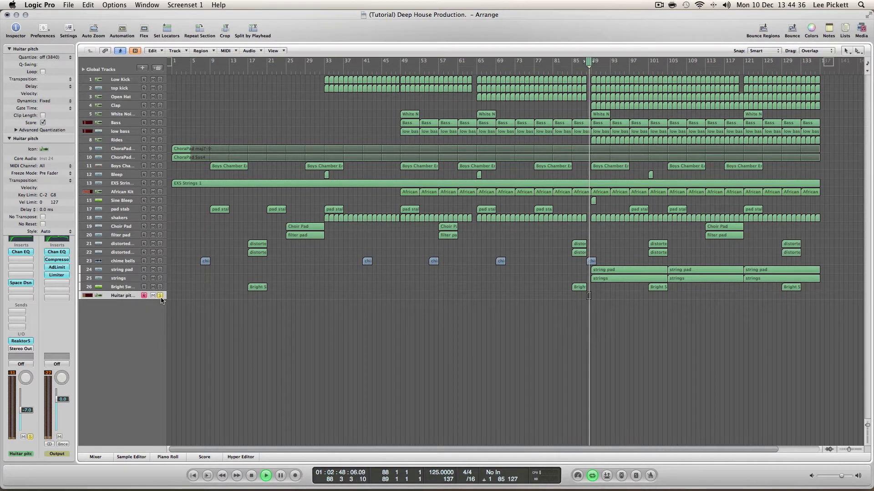
key(space)
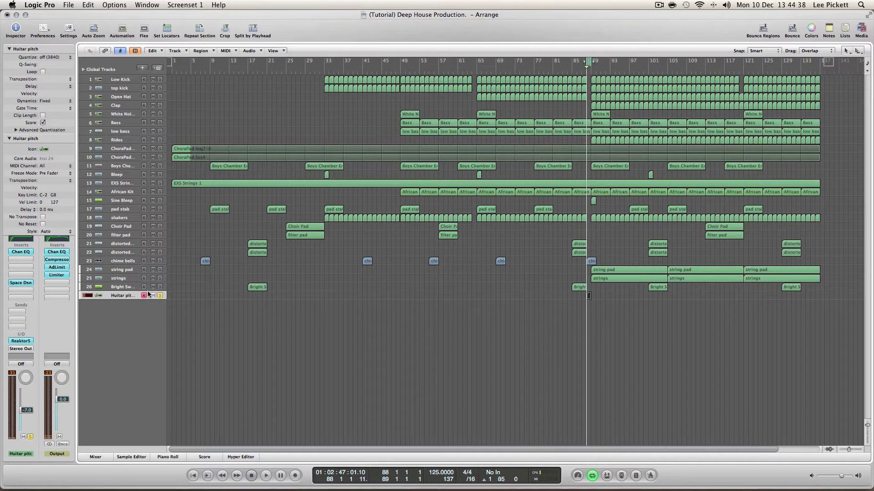
Step: Play the full mix with the cycle range set to bars 85 to 93
drag(585, 64, 607, 61)
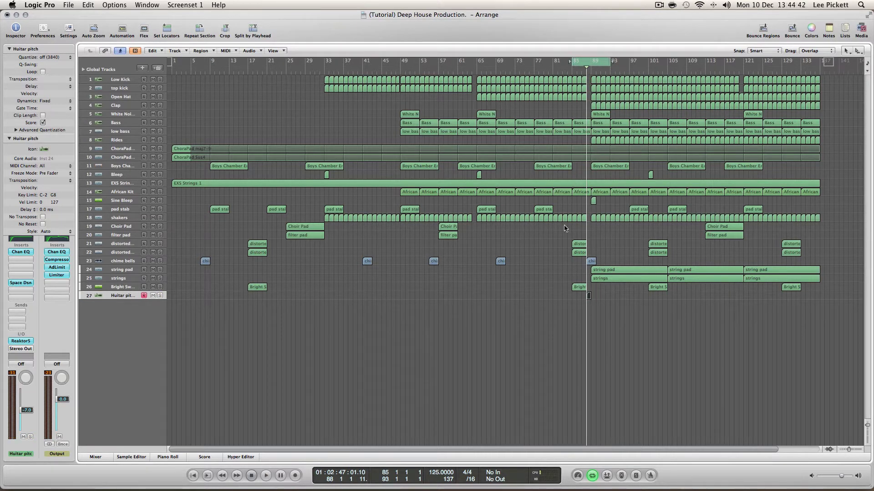
key(space)
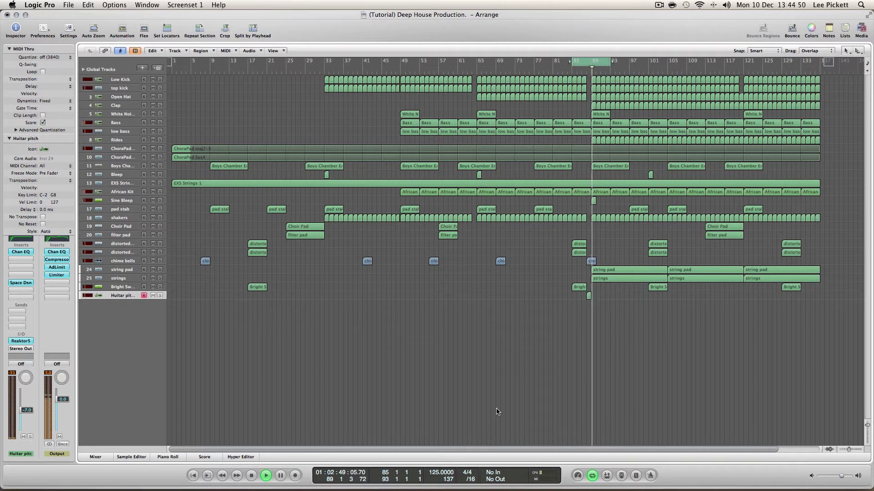
key(space)
Step: Rename the Huitar pitch track to "guitar pitch" and name its region after the track
double_click(127, 296)
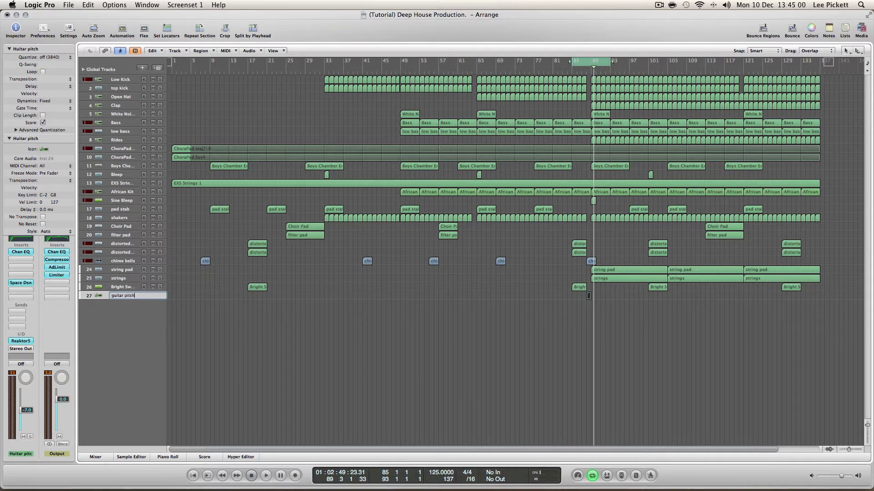
key(Return)
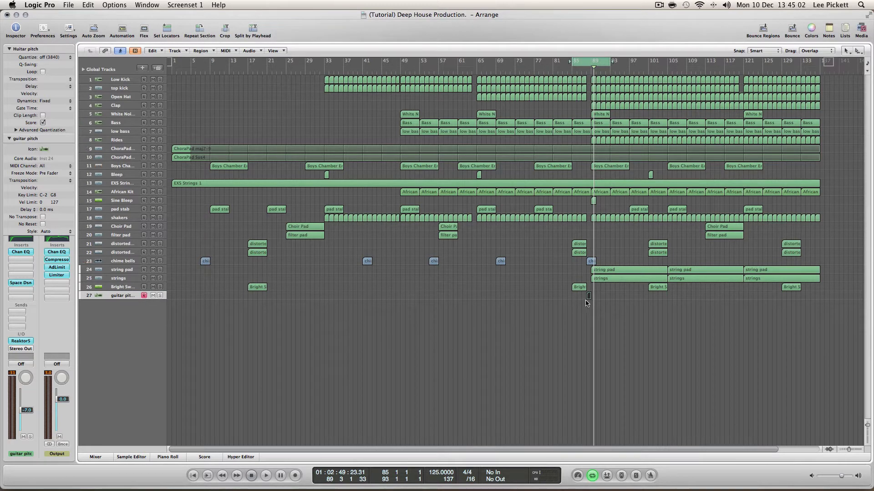
right_click(588, 296)
click(474, 310)
Step: Create one new software instrument track with output 1-2 below the guitar pitch track
click(142, 71)
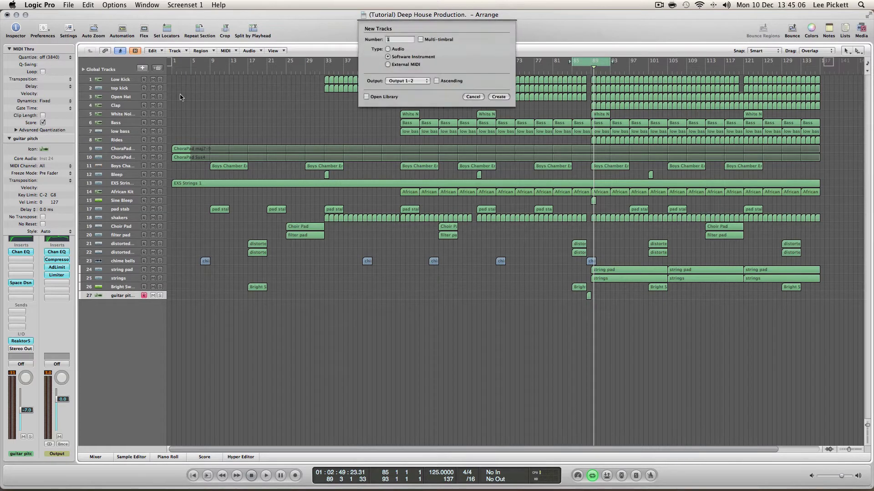
click(498, 97)
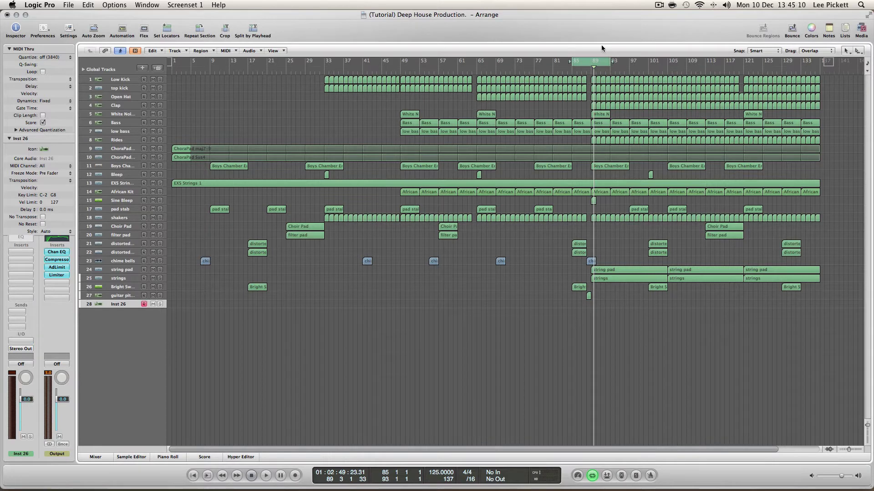
Step: Preview Bongos_bip.aif from the Desktop's "all in 1" > "compressed file documents" folder and place it at bar 1 on a new audio track
click(861, 29)
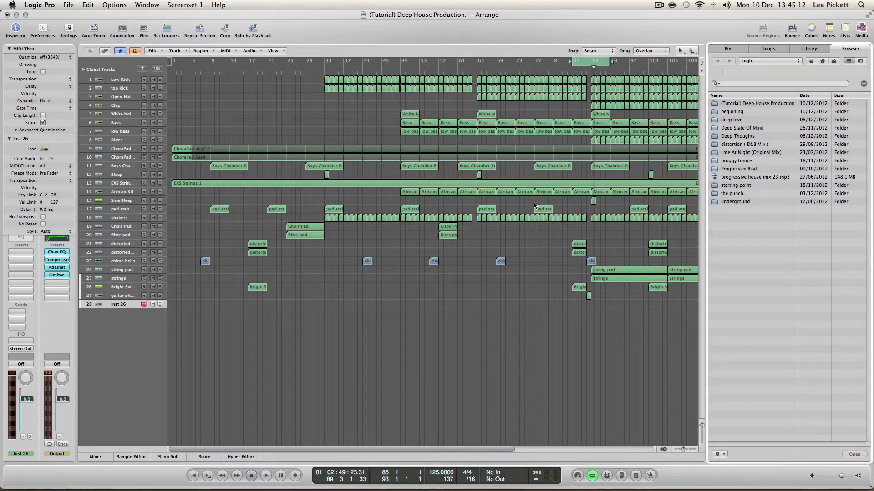
click(822, 60)
double_click(722, 104)
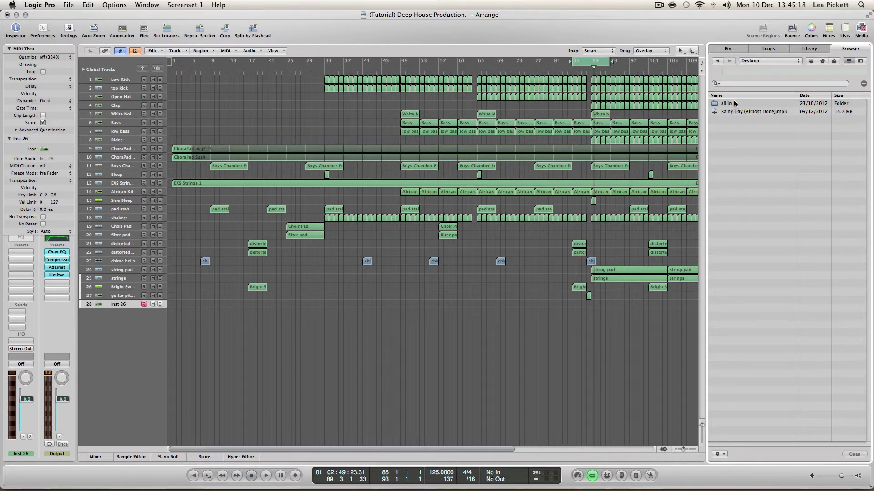
double_click(734, 104)
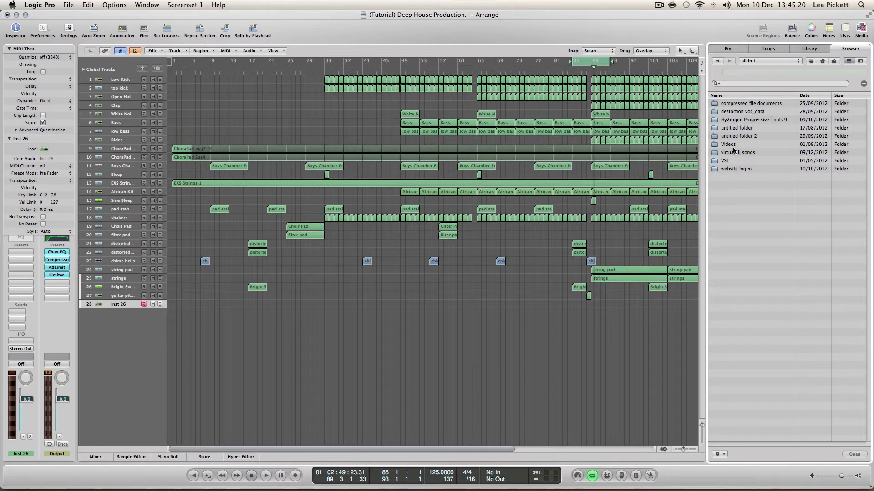
double_click(740, 104)
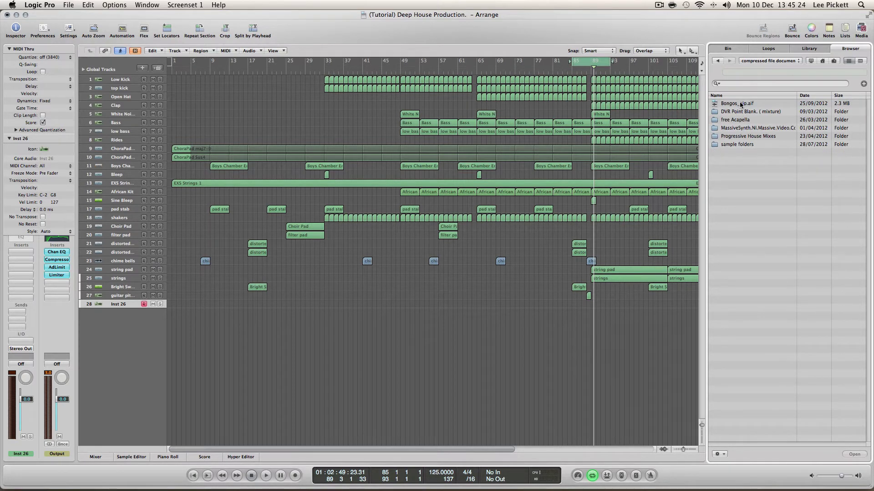
click(740, 104)
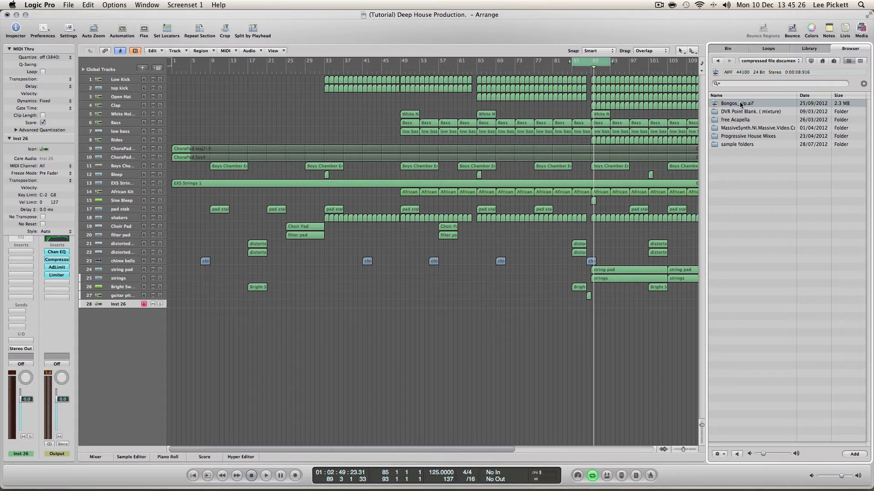
double_click(740, 105)
drag(734, 108, 172, 318)
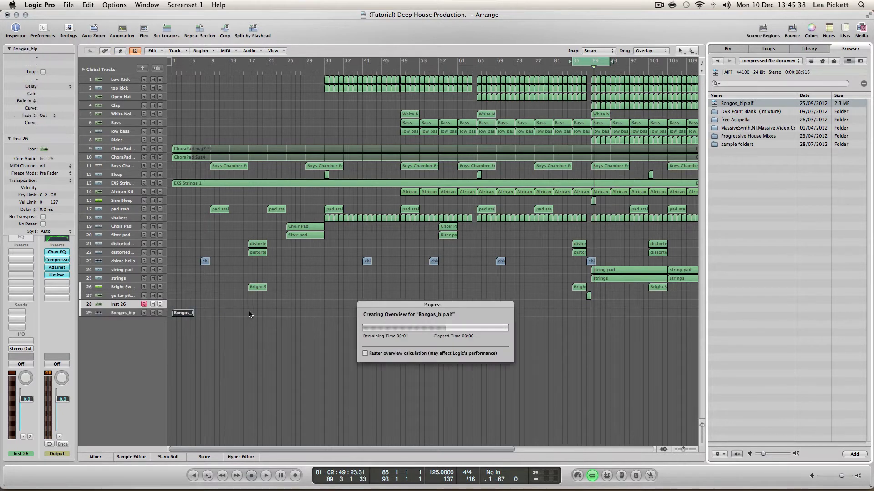
Step: Enlarge the Bongos_bip track and audition its region with a cycle over bars 1 to 5
click(123, 313)
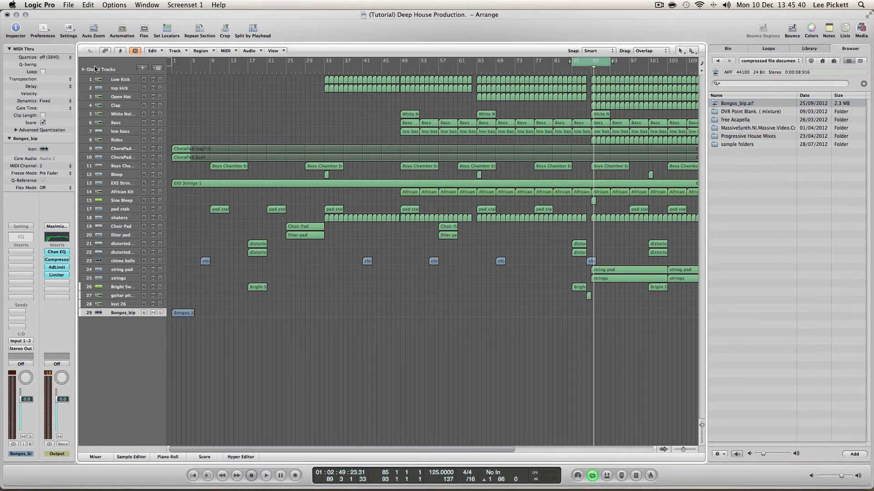
click(94, 30)
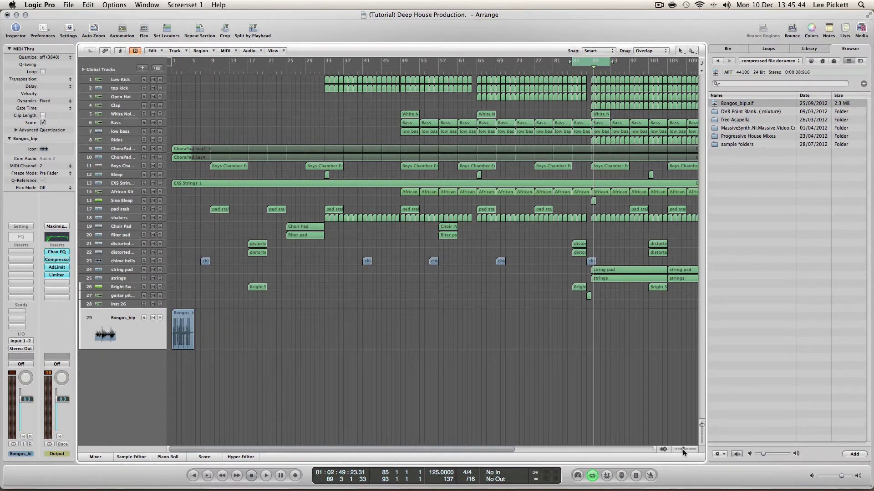
drag(684, 450, 686, 450)
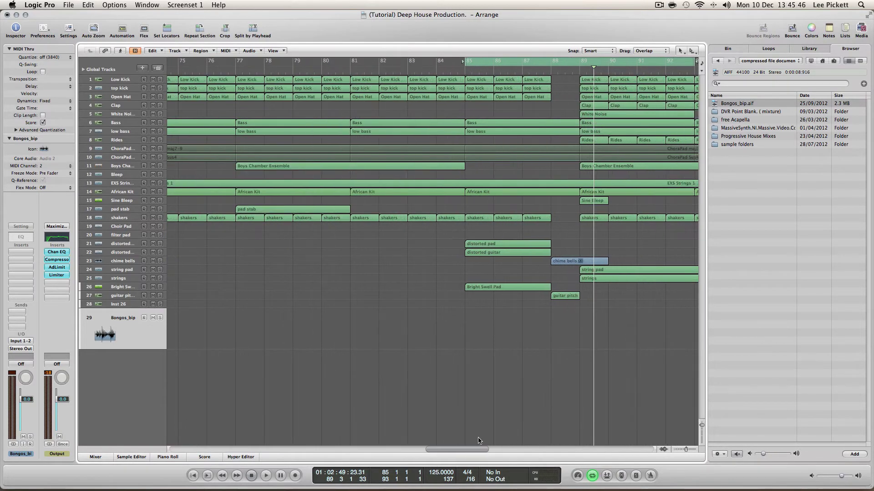
drag(458, 452, 157, 452)
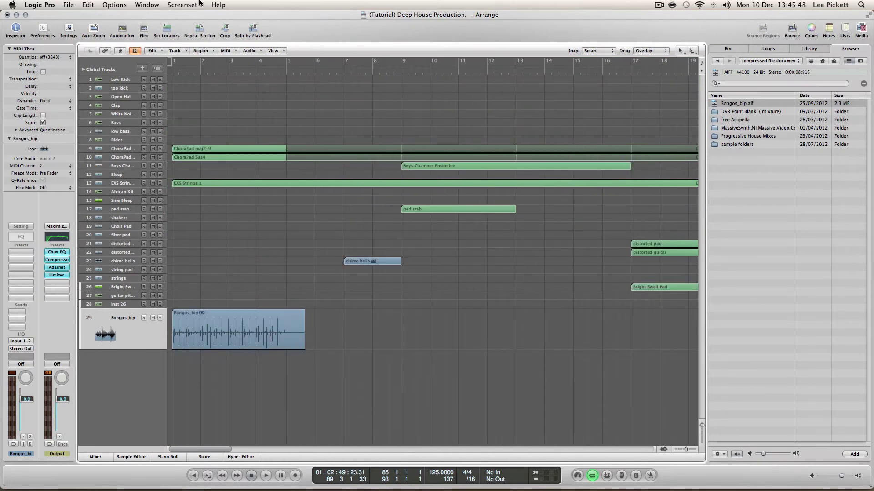
drag(173, 68, 288, 85)
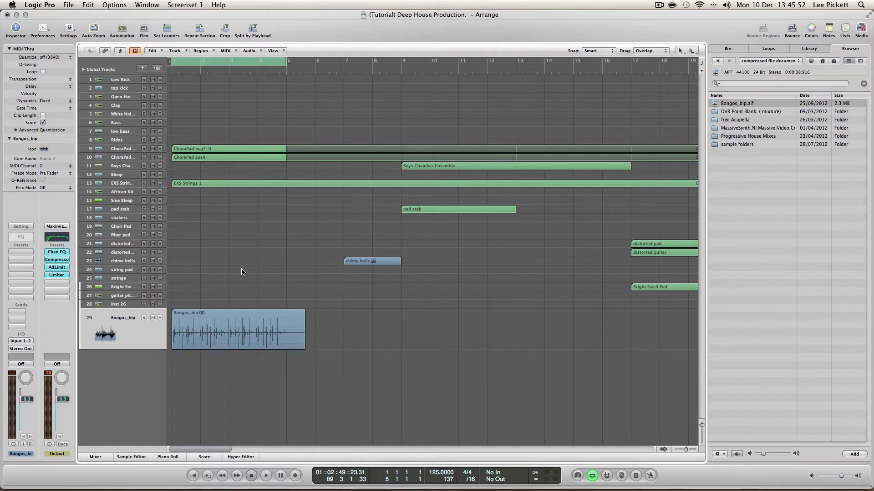
key(space)
key(space)
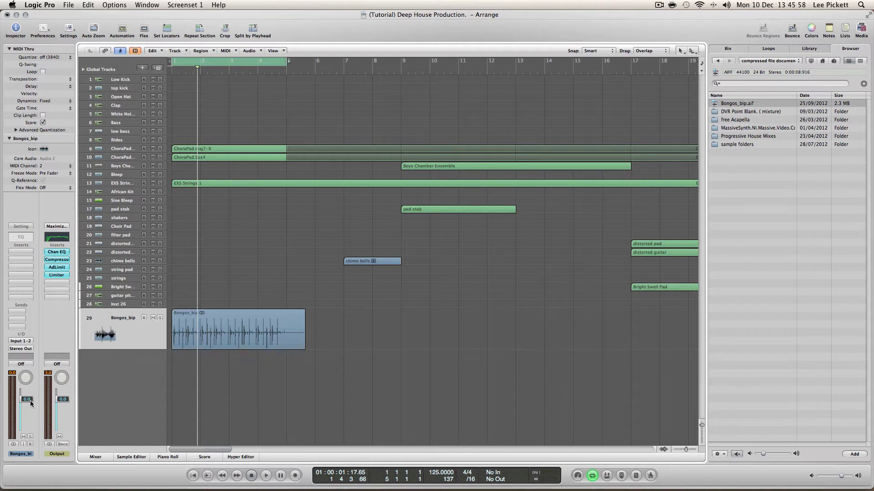
Step: Lower the Bongos_bip track's volume to -17.0 dB and check the level during playback
drag(27, 400, 27, 419)
key(space)
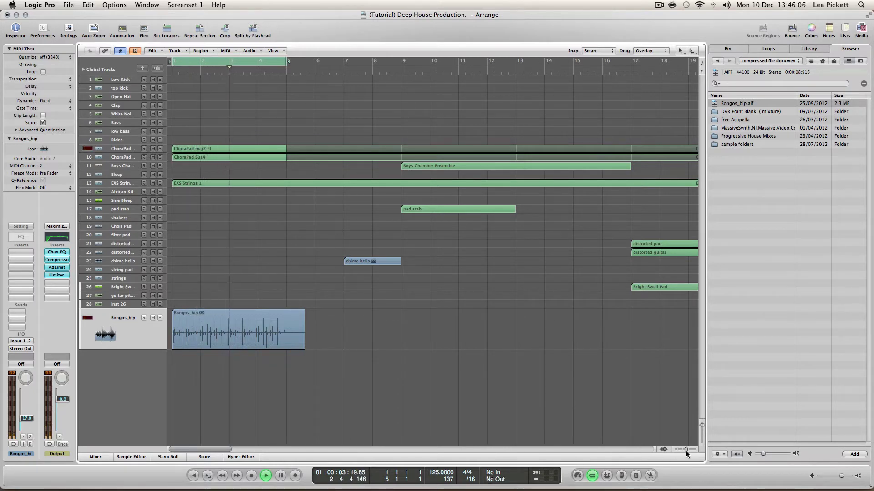
drag(687, 450, 684, 449)
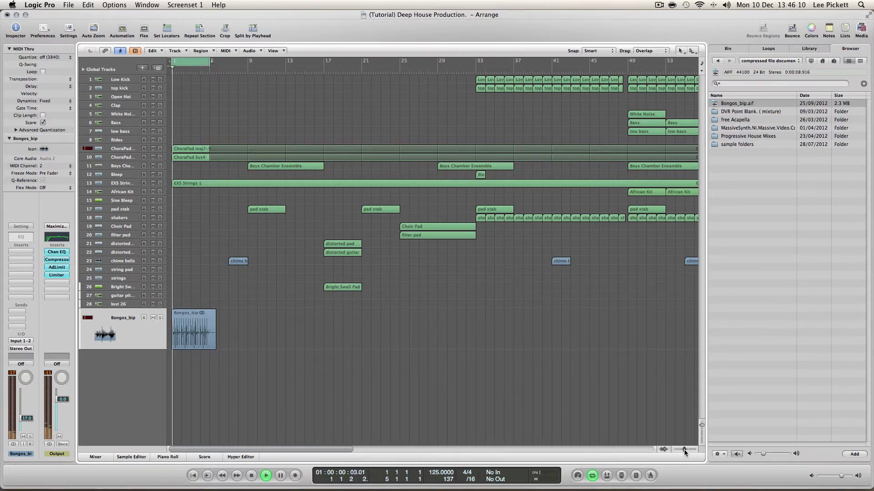
drag(684, 449, 682, 449)
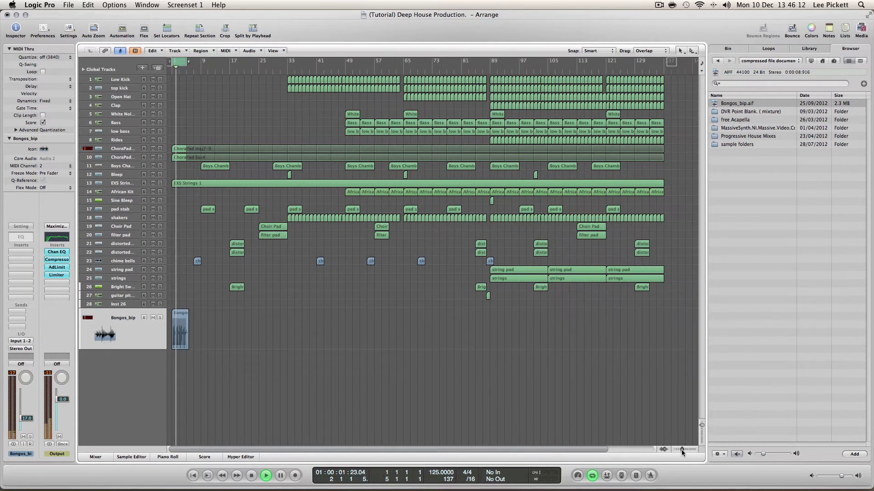
key(space)
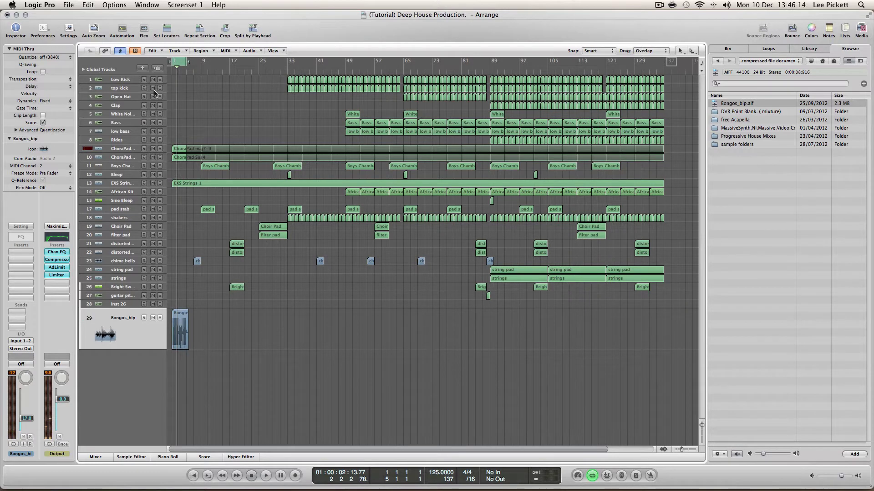
Step: Move the Bongos_bip region to bar 33 and set the cycle range to bars 33 to 66
drag(178, 336, 294, 340)
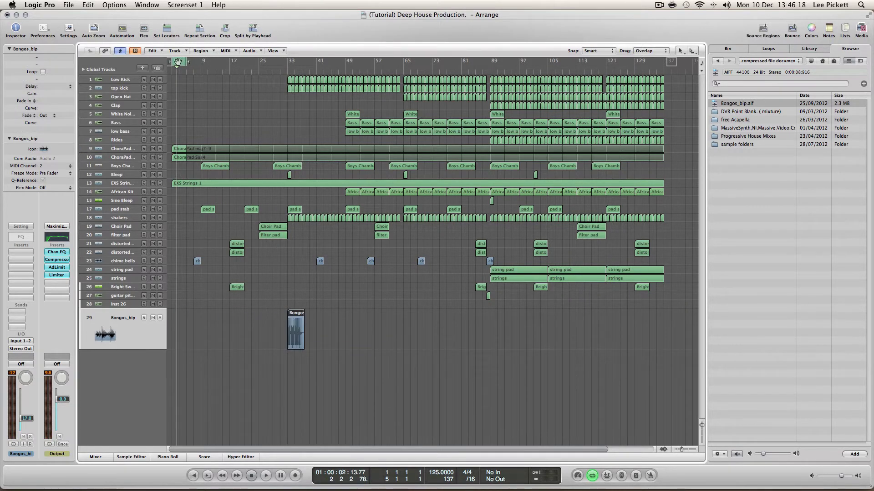
drag(178, 62, 407, 68)
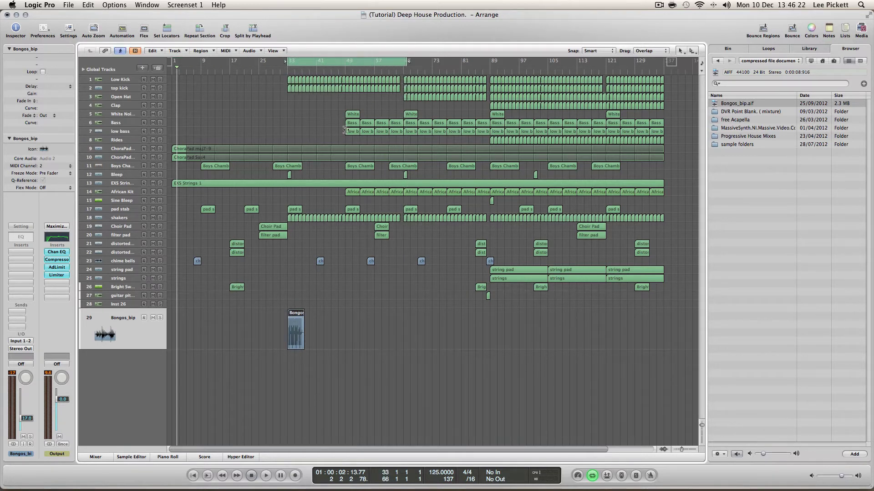
Step: Play the Bongos_bip loop in the mix from bar 33 and shorten the cycle range to bars 33 to 38
key(space)
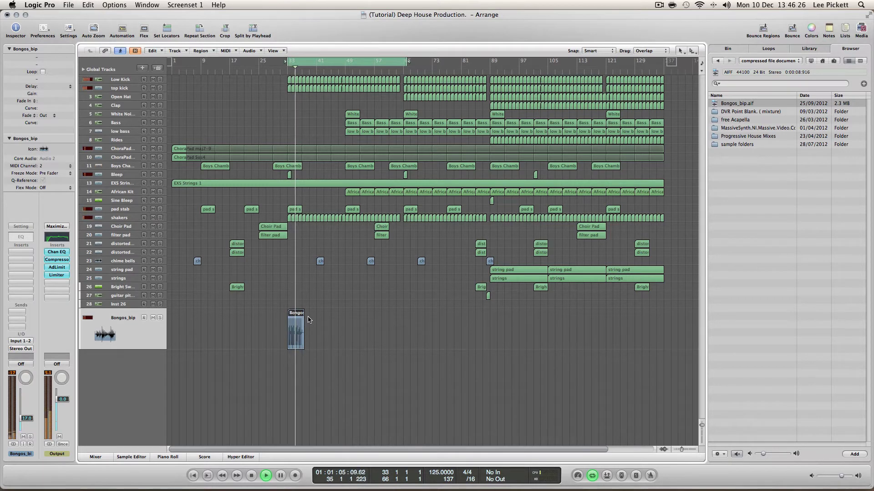
key(space)
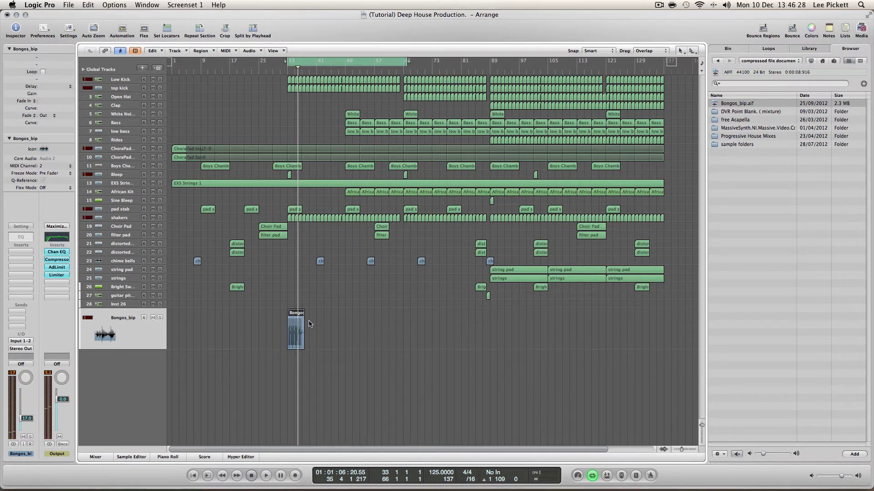
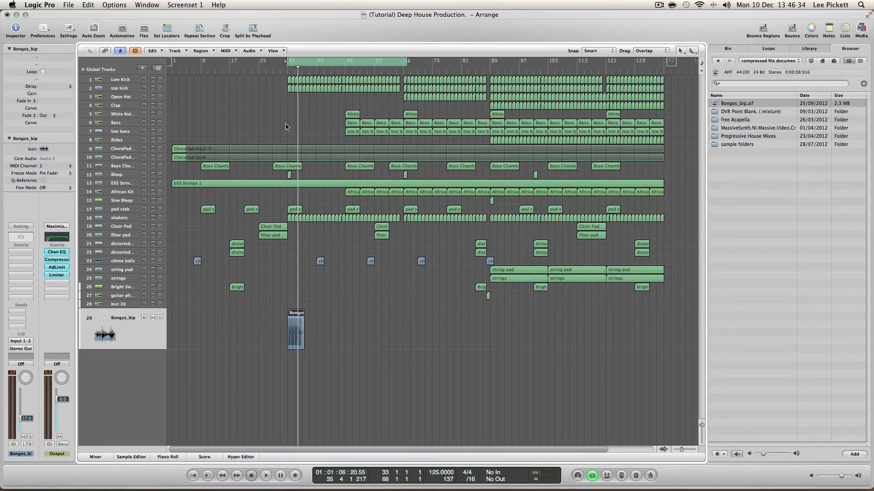
click(288, 64)
drag(288, 64, 304, 72)
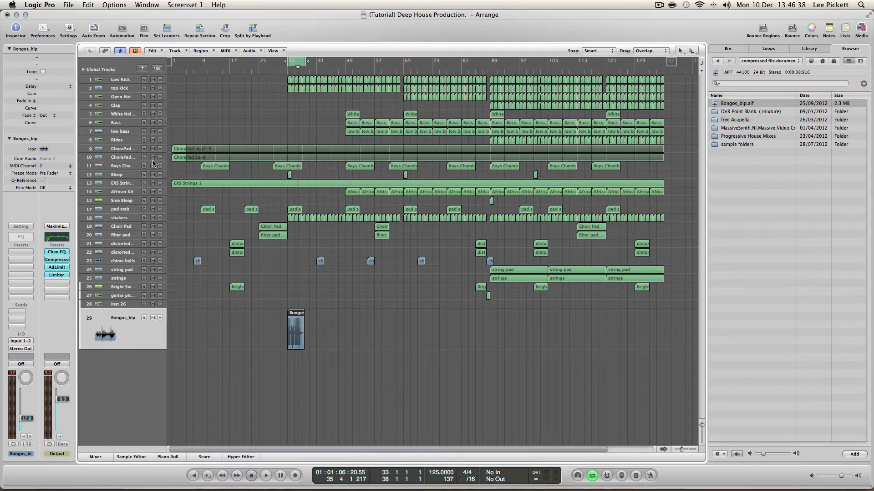
Step: Insert a BPM Counter on the Bongos_bip track and play the loop soloed to measure its tempo
click(15, 278)
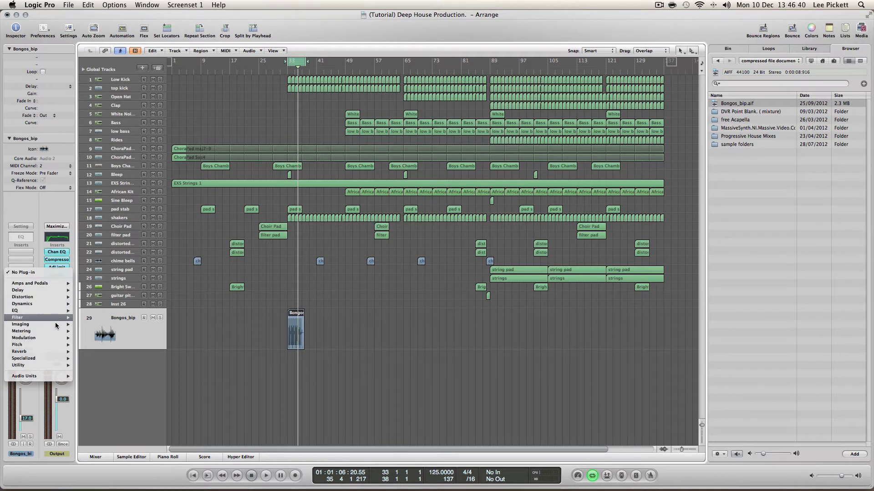
mouse_move(27, 331)
mouse_move(97, 332)
click(159, 331)
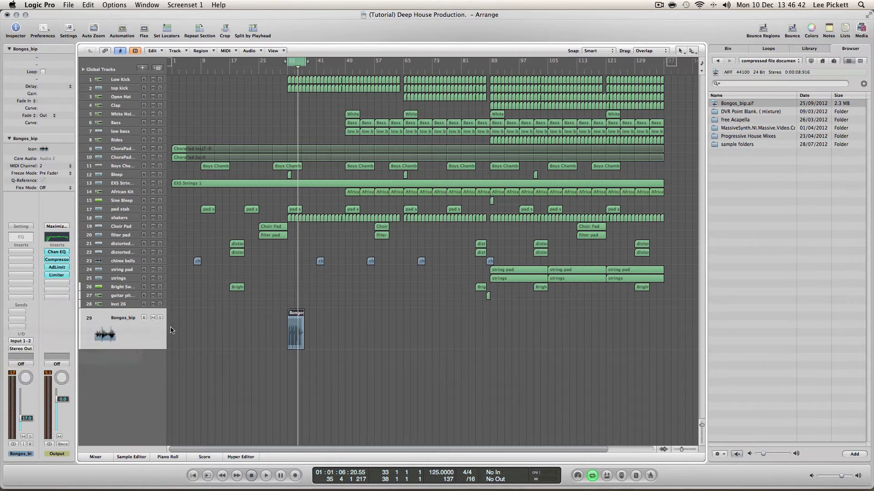
click(159, 318)
key(space)
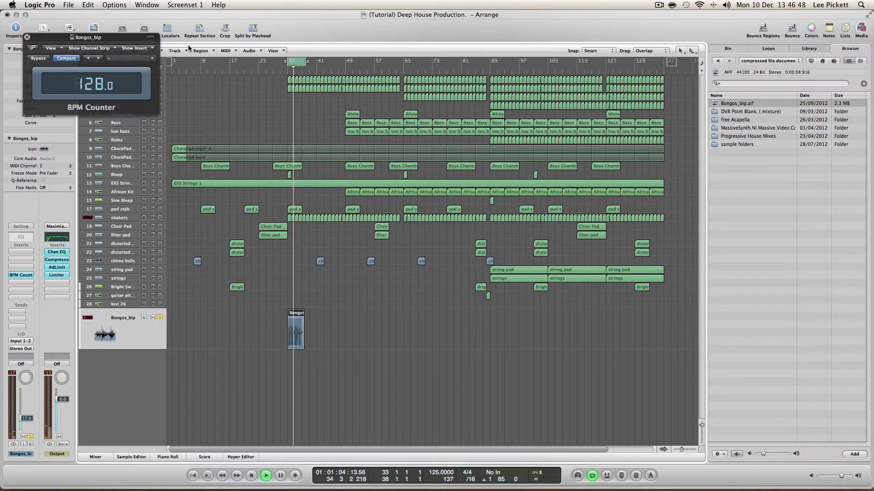
key(space)
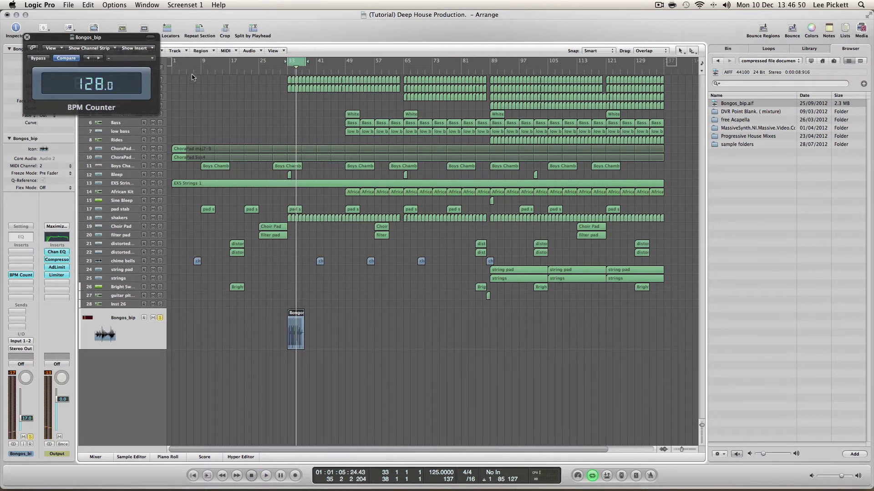
click(27, 38)
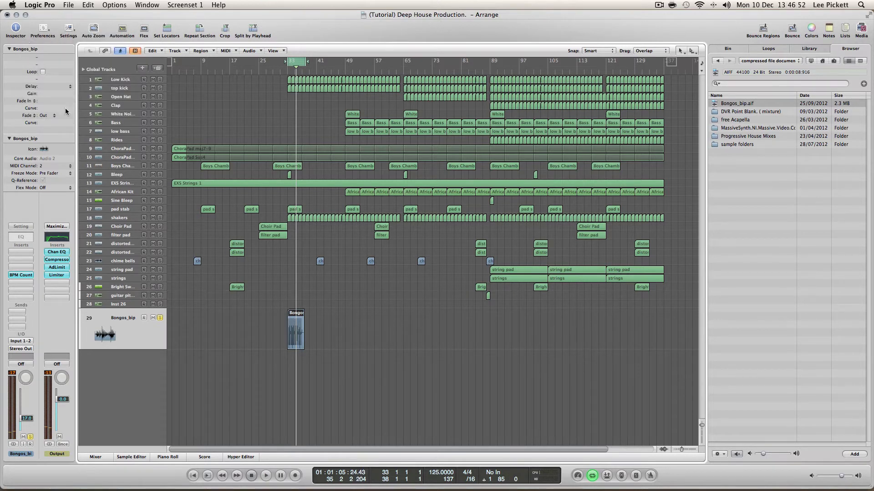
Step: Delete the Bongos_bip region and remove its empty audio track
click(297, 329)
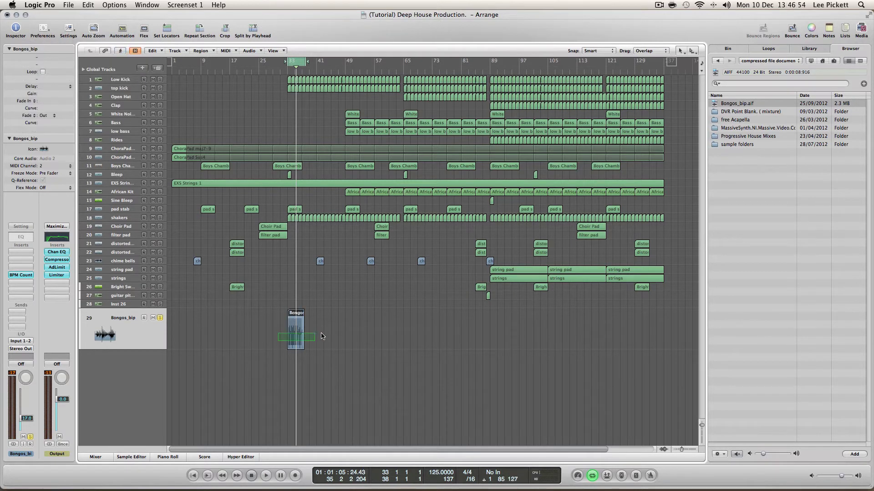
key(Delete)
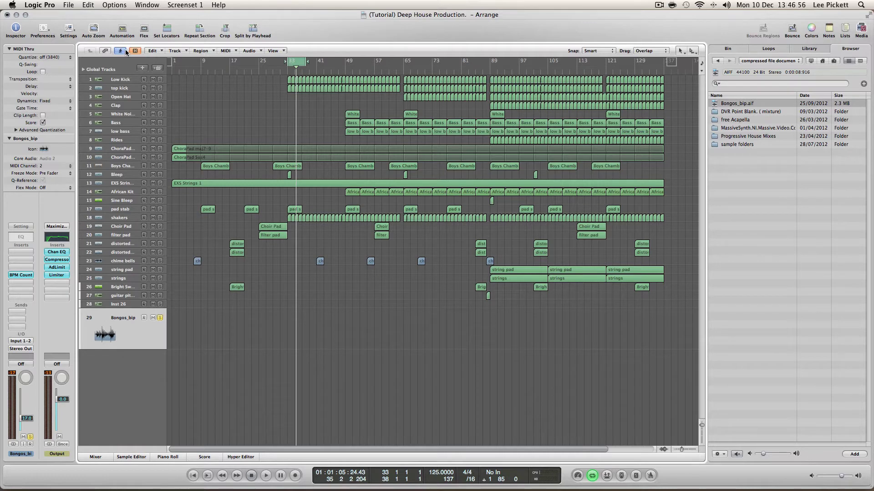
click(177, 51)
click(177, 166)
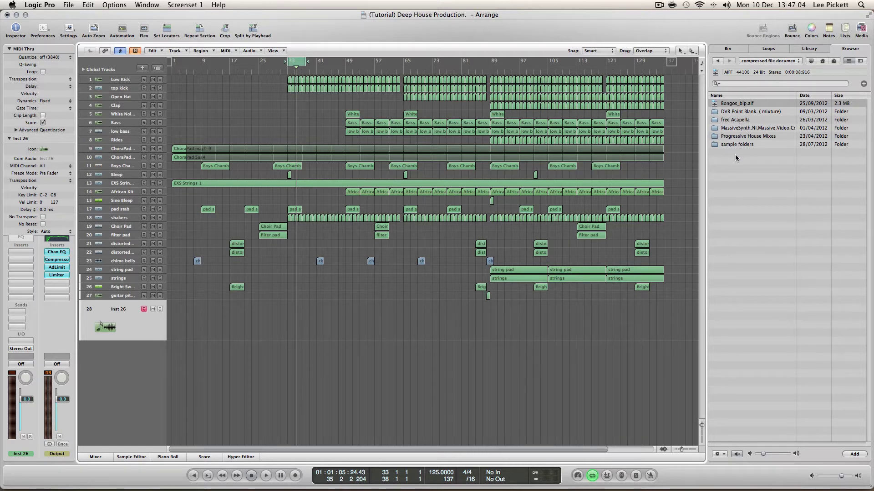
Step: Open the Sample Magic Stereo Productions folder inside "sample folders" in the file browser
click(737, 114)
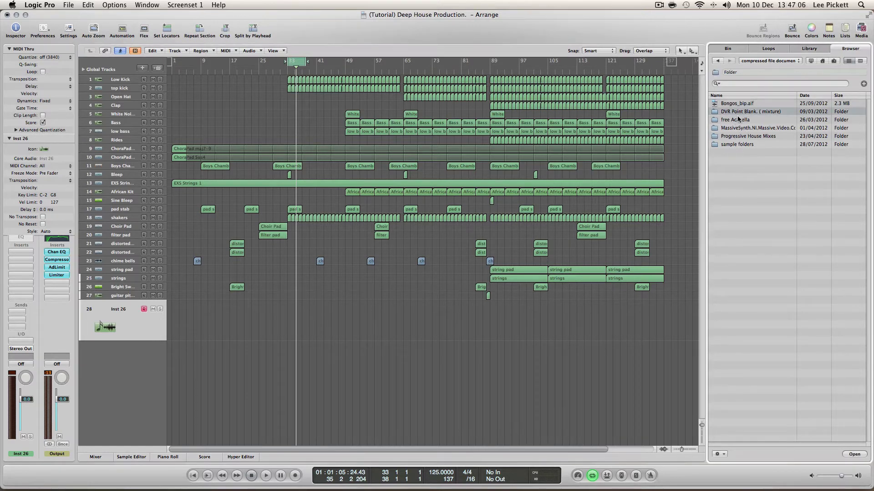
double_click(738, 144)
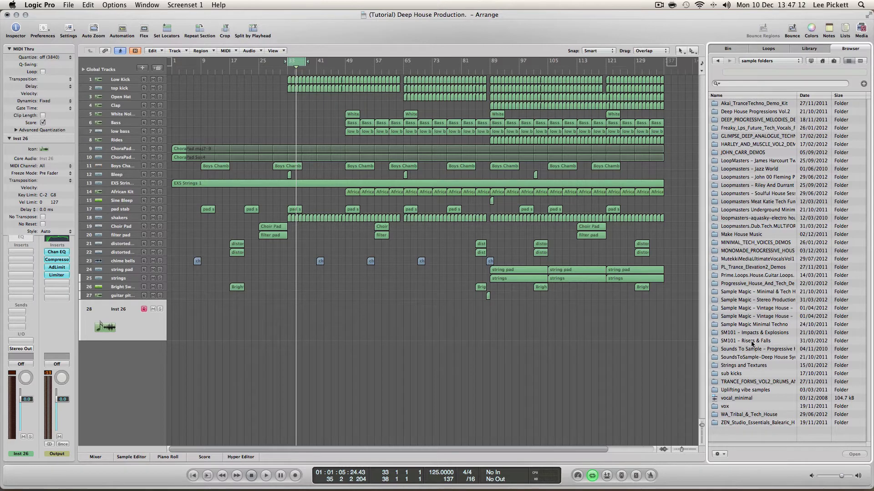
double_click(768, 300)
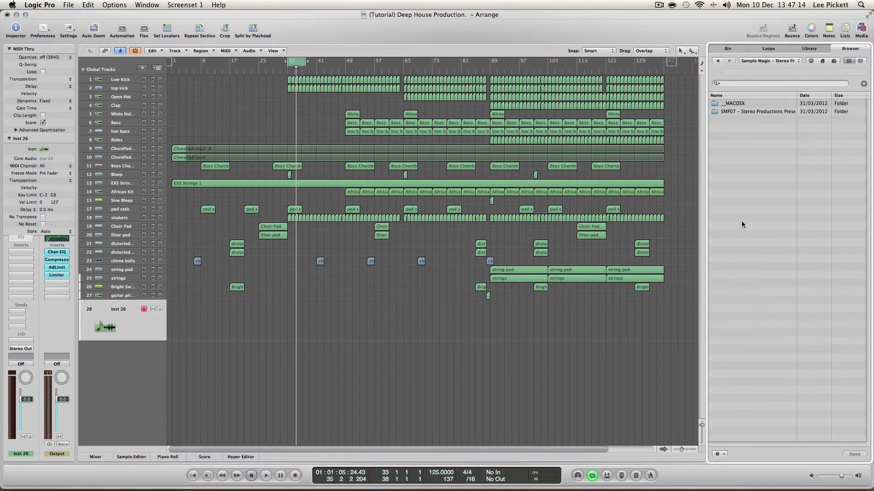
Step: Check the "DH Percussive Loops_125" and "DH Fx" folders for samples, and return to the Sample Magic Stereo Productions folder
double_click(746, 112)
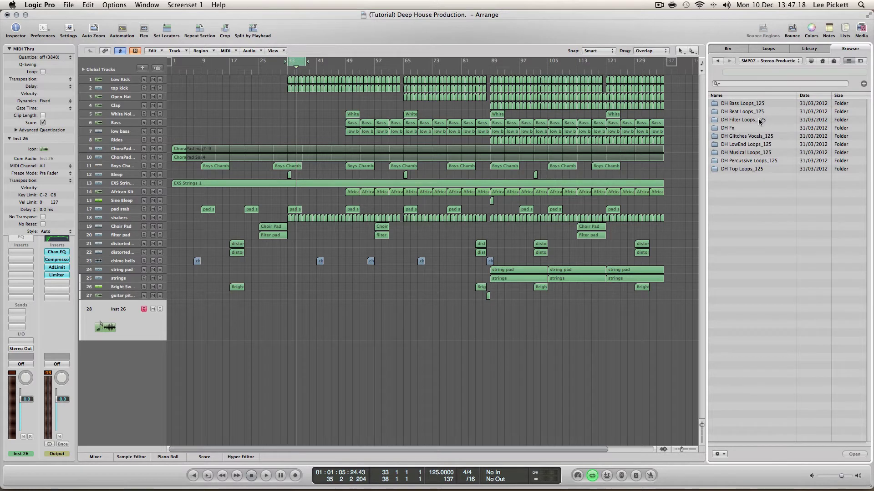
click(754, 161)
double_click(754, 161)
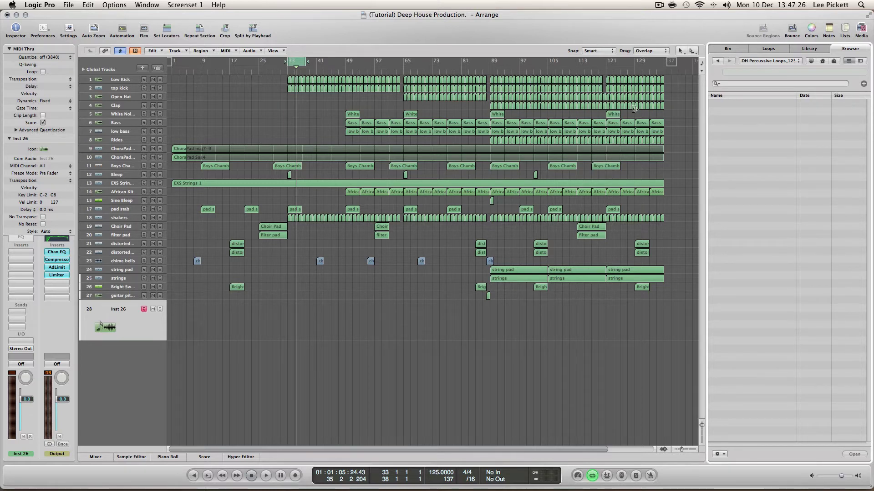
click(718, 62)
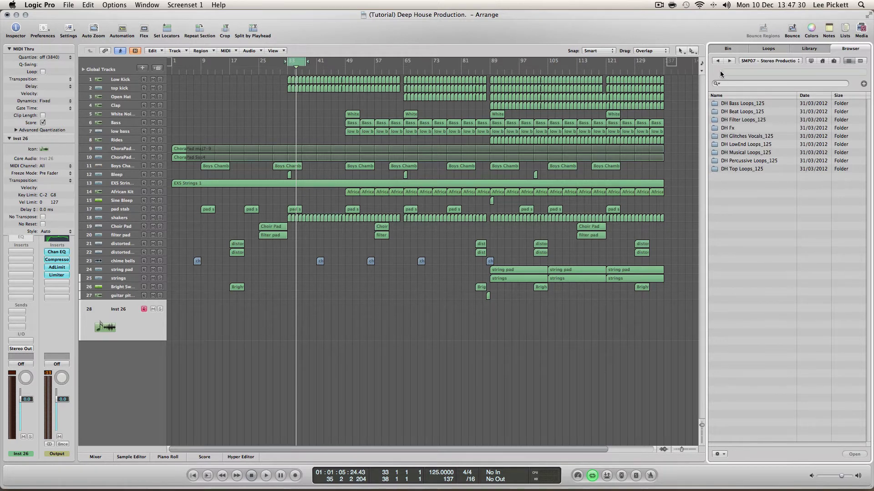
double_click(739, 128)
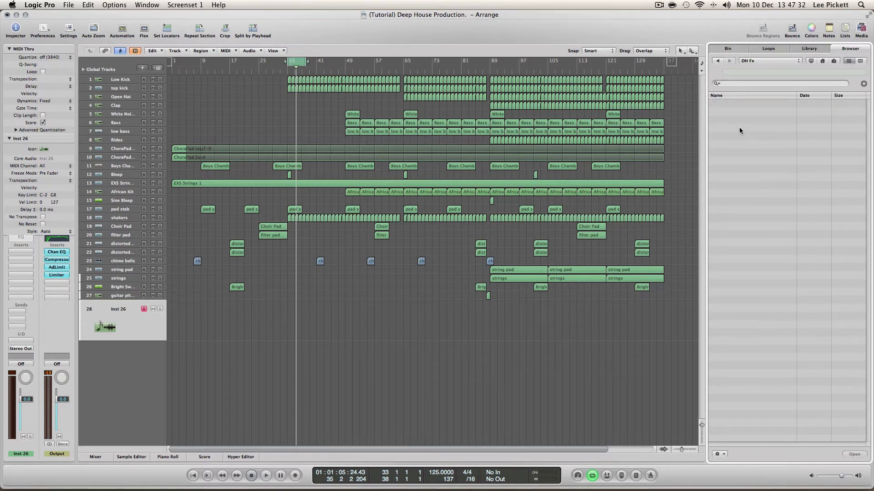
click(715, 60)
click(716, 61)
click(717, 61)
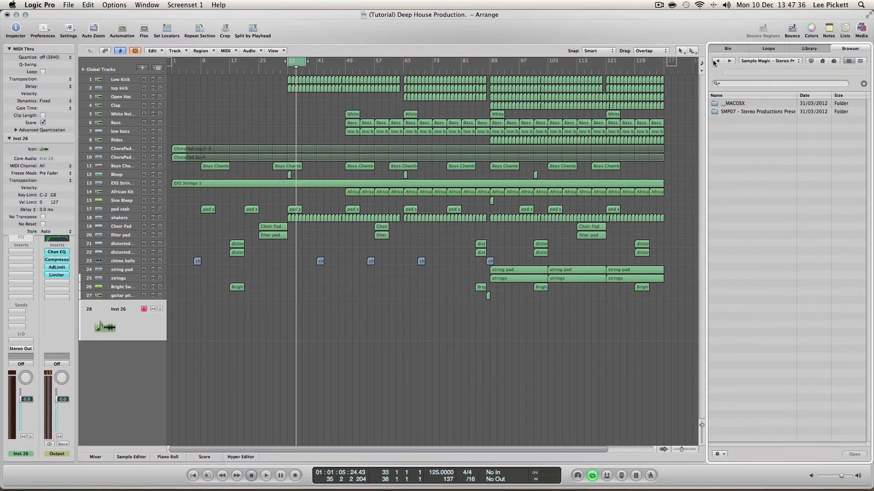
Step: Open "SMP07 - Stereo Productions", check its "DH Bass Loops_125" folder and open "DH Percussive Loops_125"
click(764, 112)
double_click(764, 112)
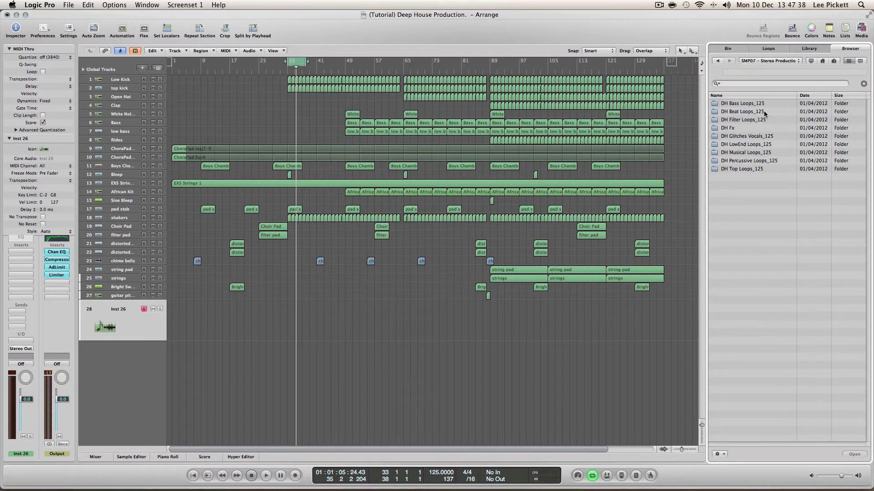
double_click(751, 104)
click(751, 104)
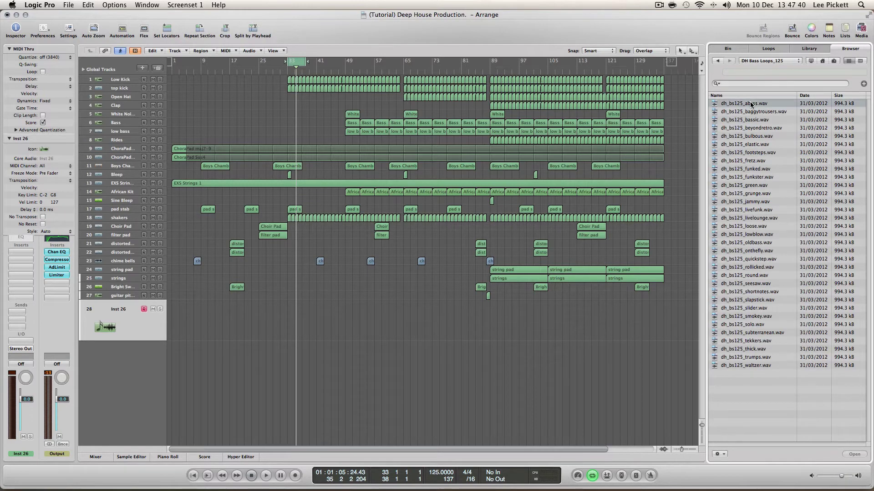
click(717, 62)
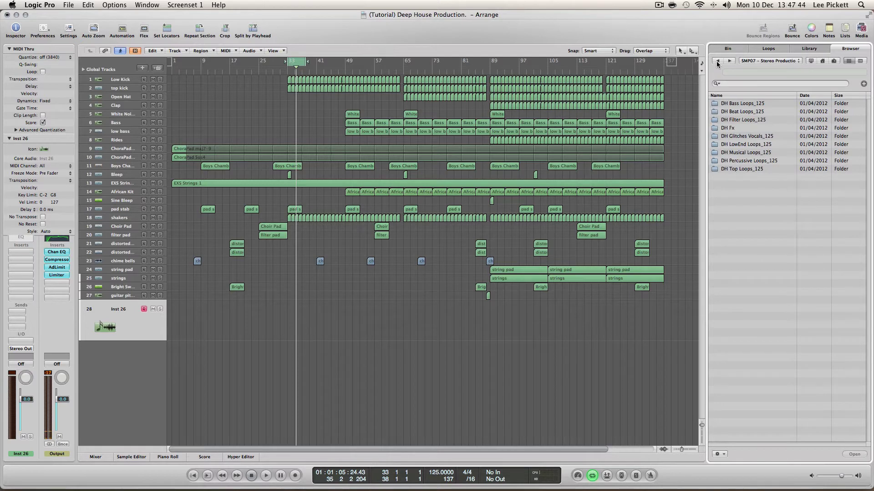
double_click(757, 161)
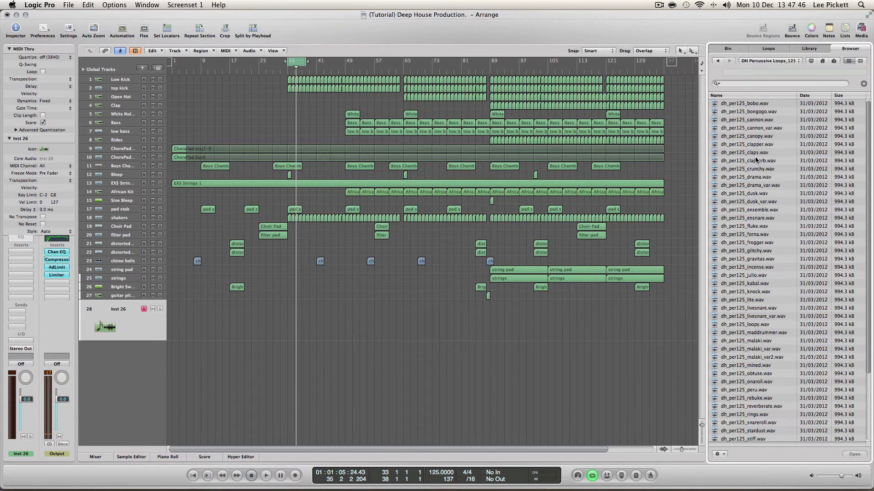
Step: Audition the percussive loops one after another, from dh_per125_bobo.wav down to dh_per125_knock.wav
click(745, 104)
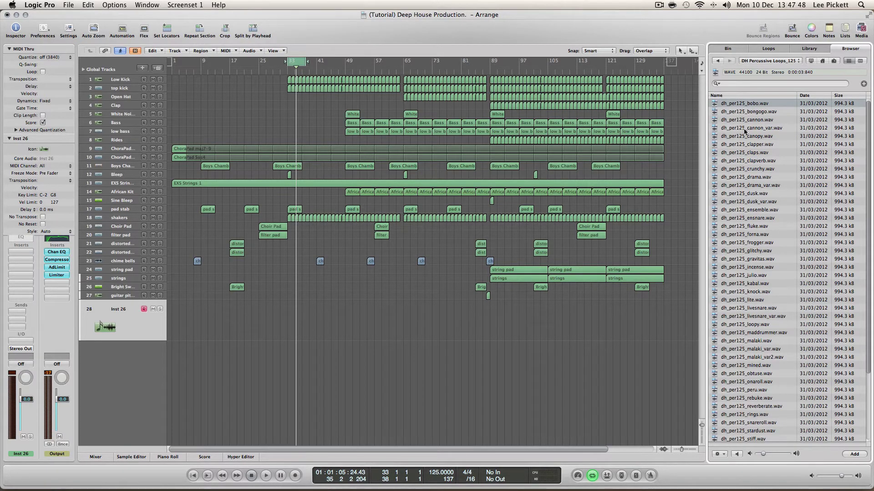
click(747, 108)
key(Down)
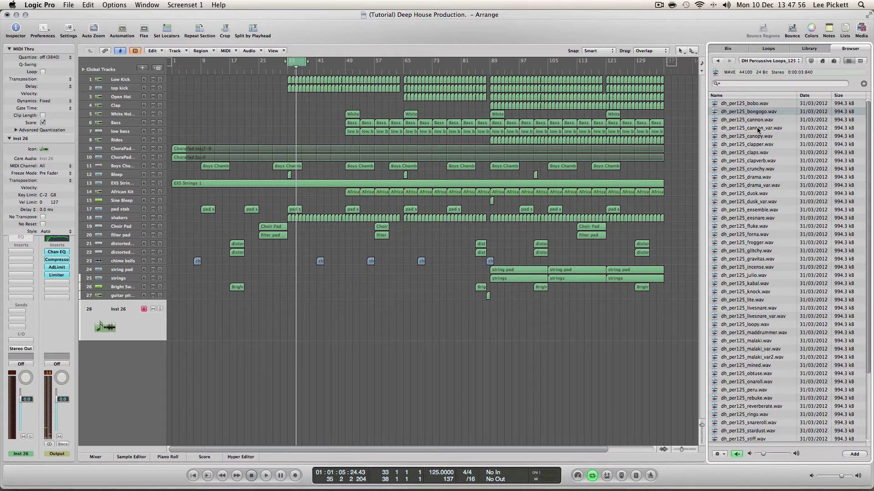
key(Down)
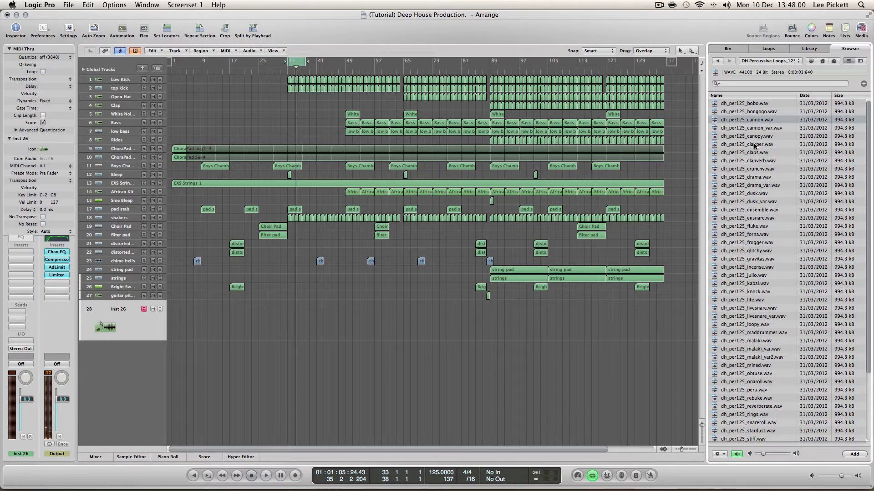
key(Down)
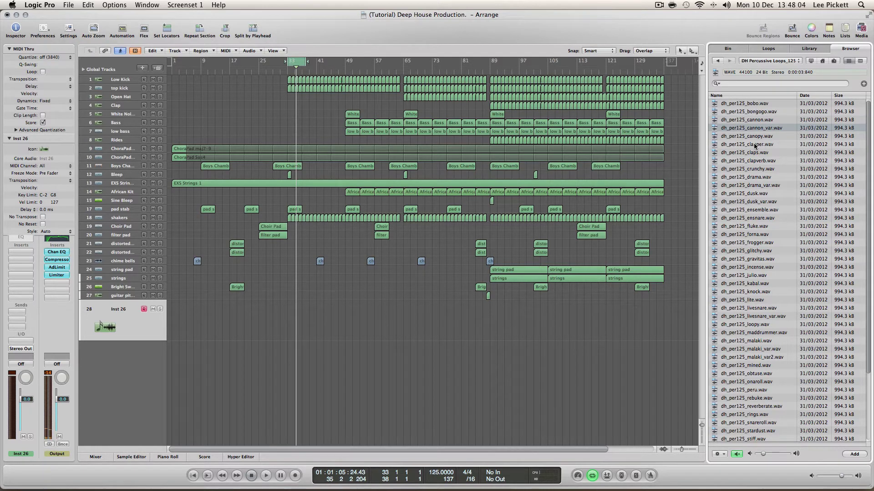
key(Down)
key(Down)
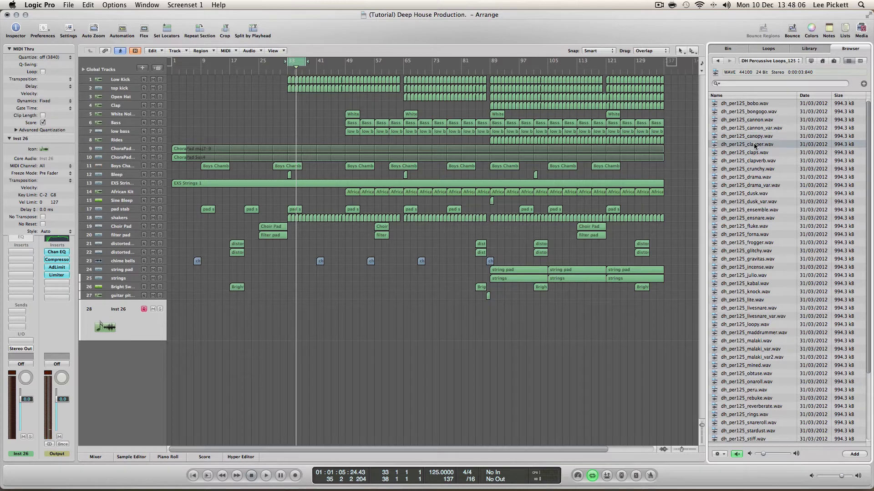
key(Down)
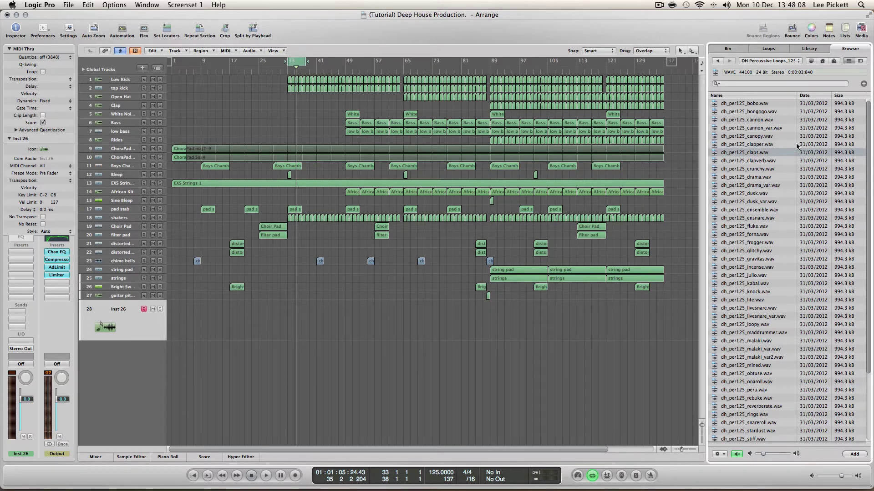
key(Down)
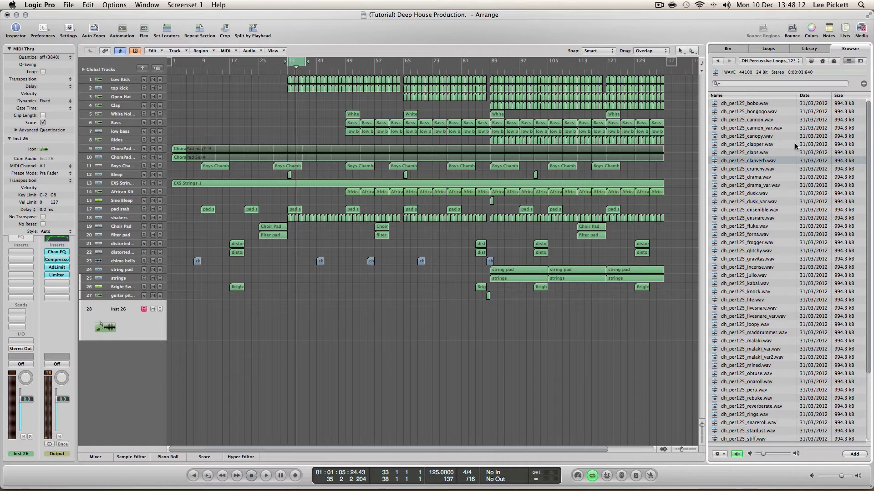
key(Down)
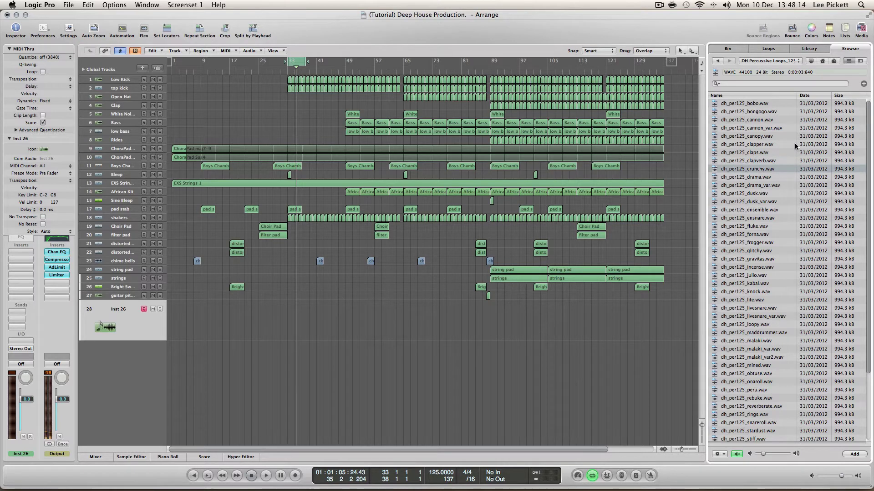
key(Down)
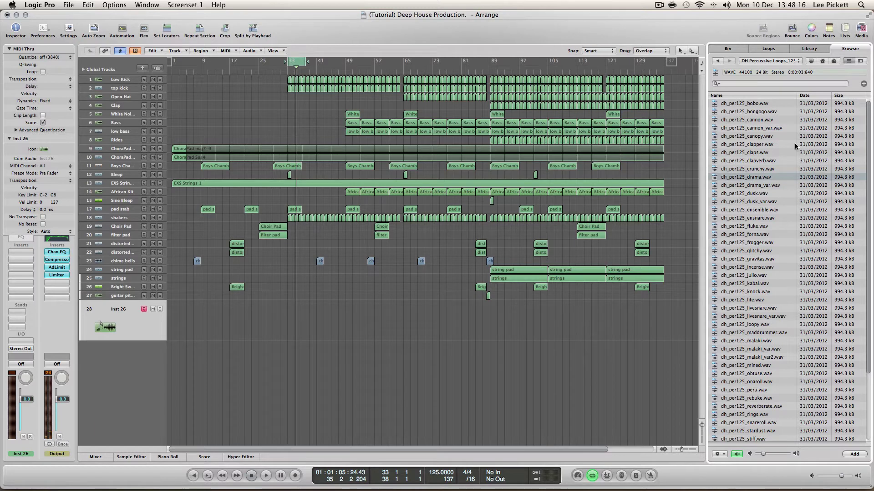
key(Down)
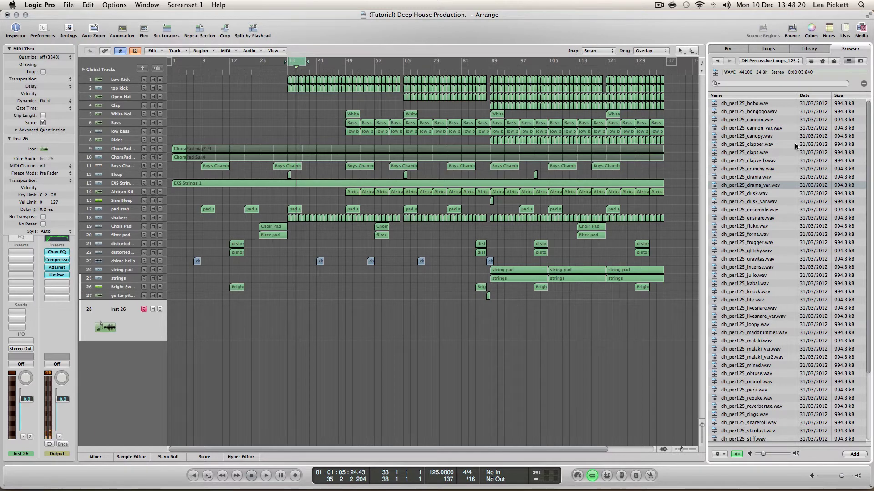
key(Down)
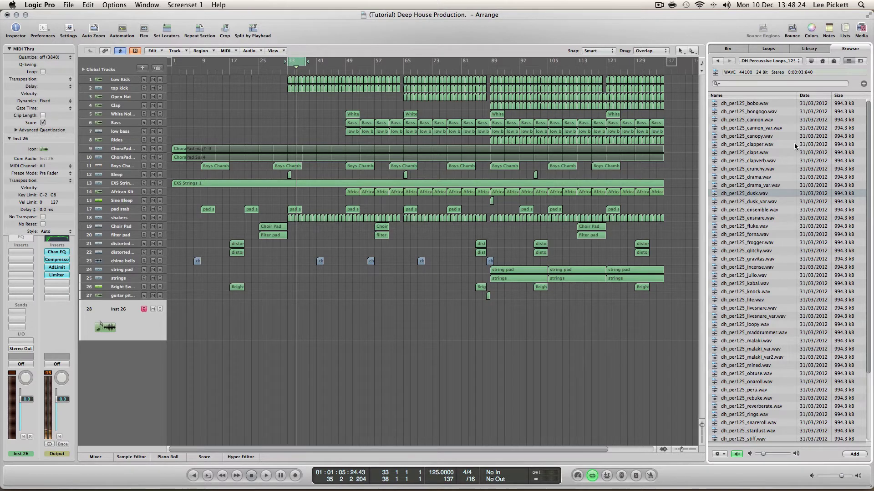
key(Down)
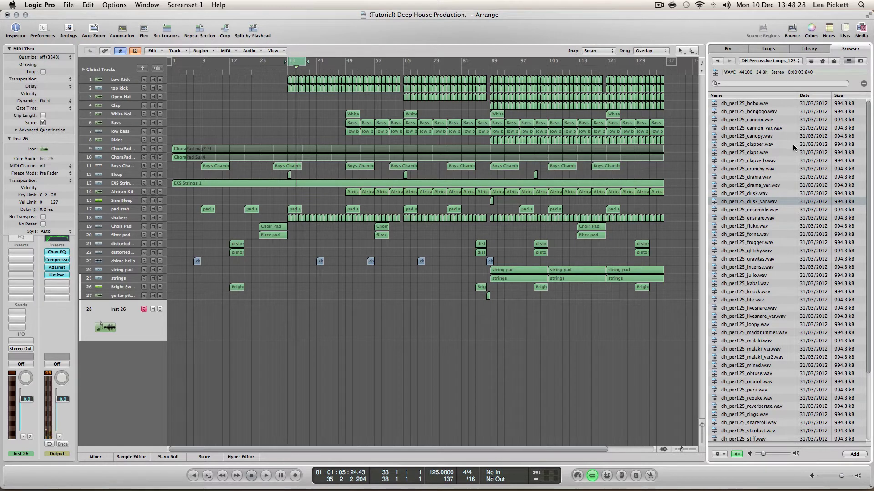
key(Down)
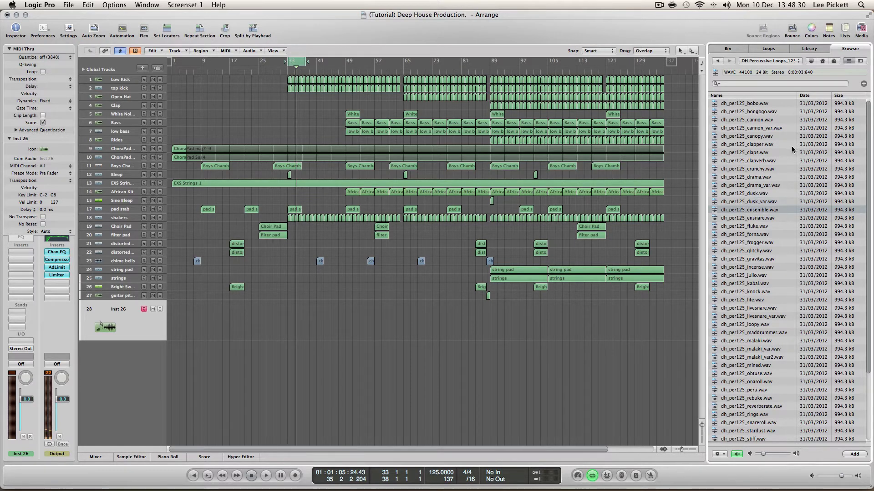
key(Down)
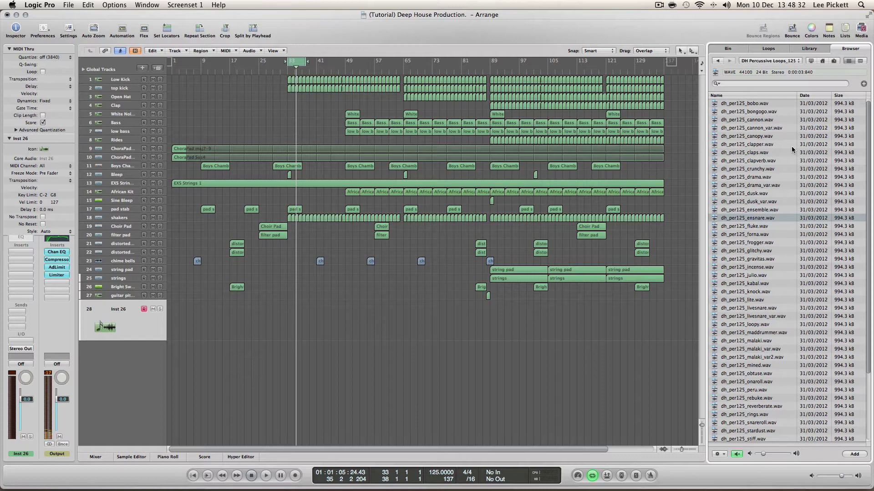
key(Down)
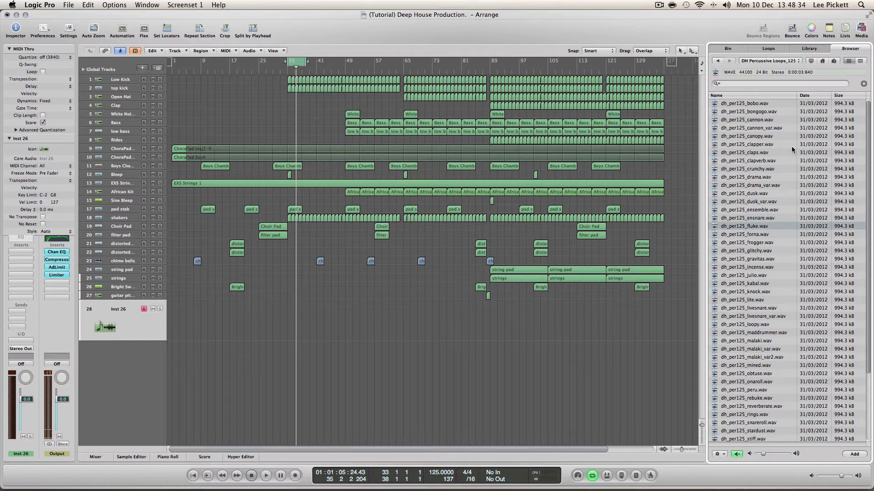
key(Down)
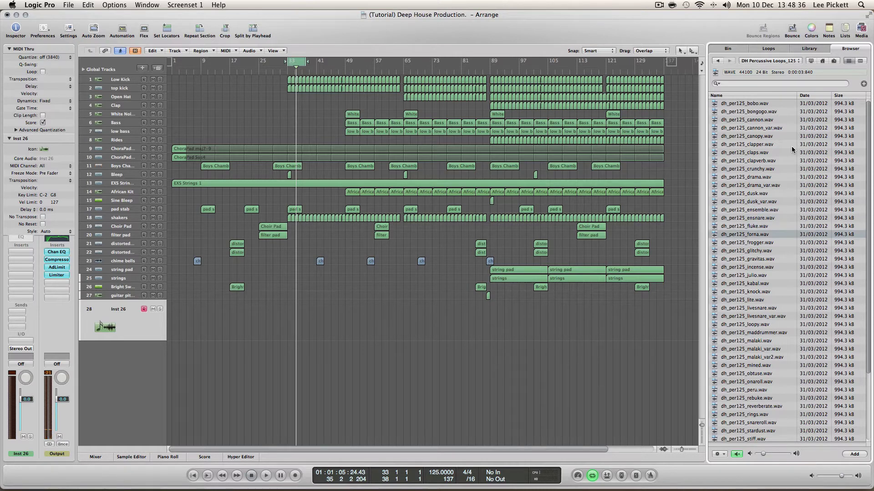
key(Down)
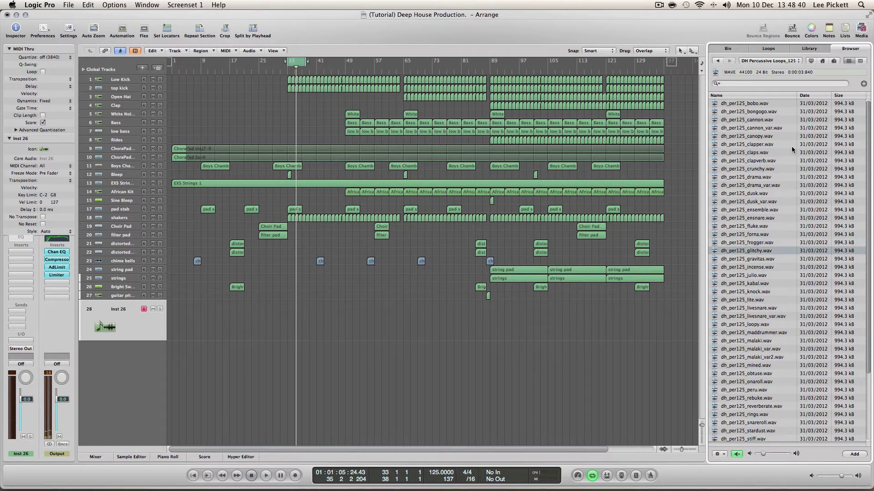
key(Down)
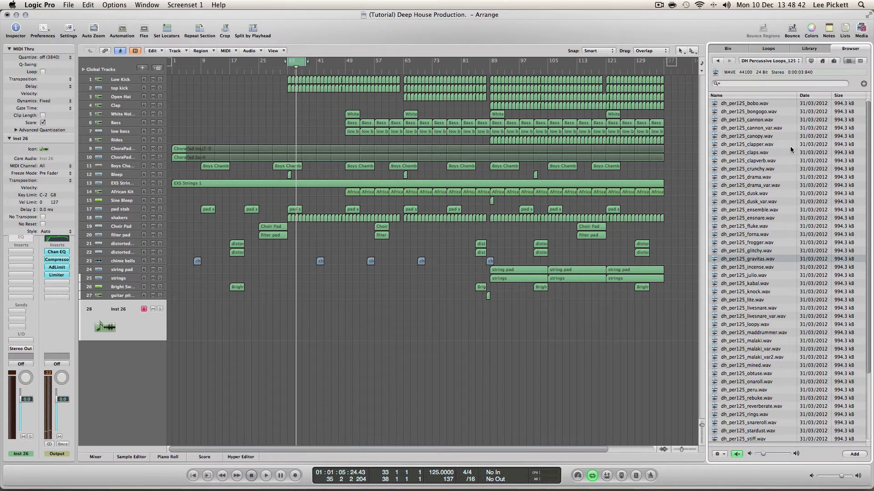
key(Down)
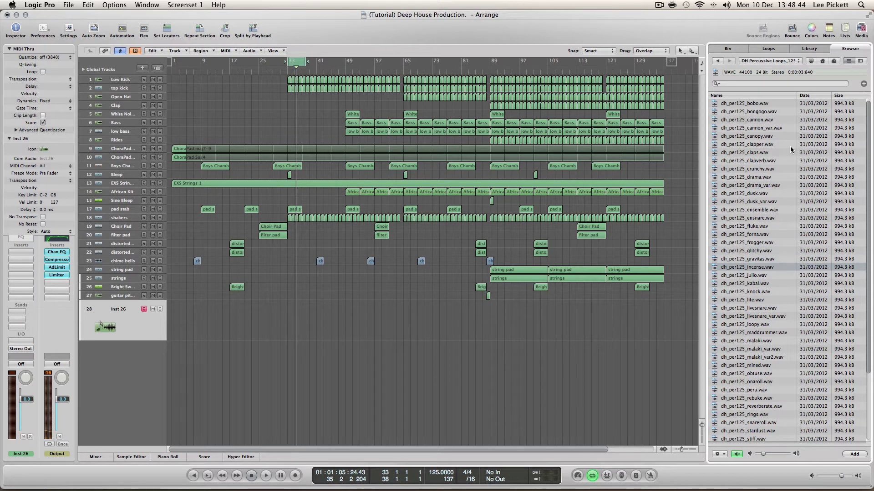
key(Down)
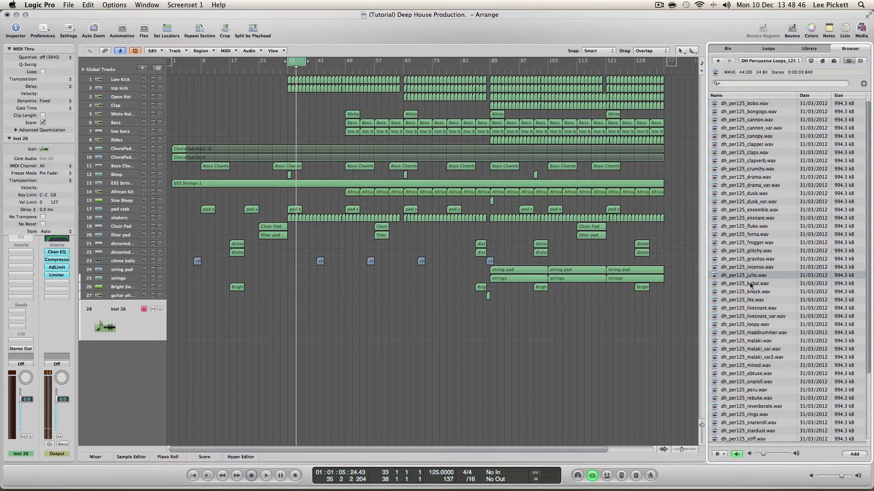
key(Down)
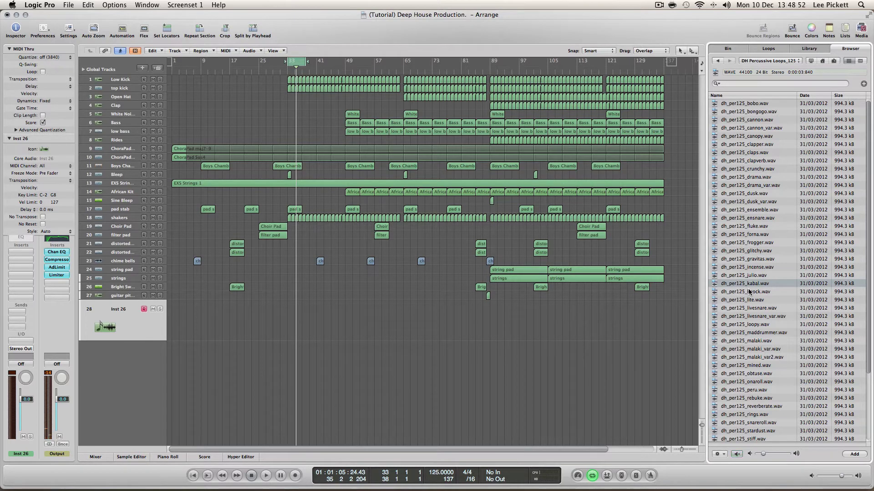
key(Down)
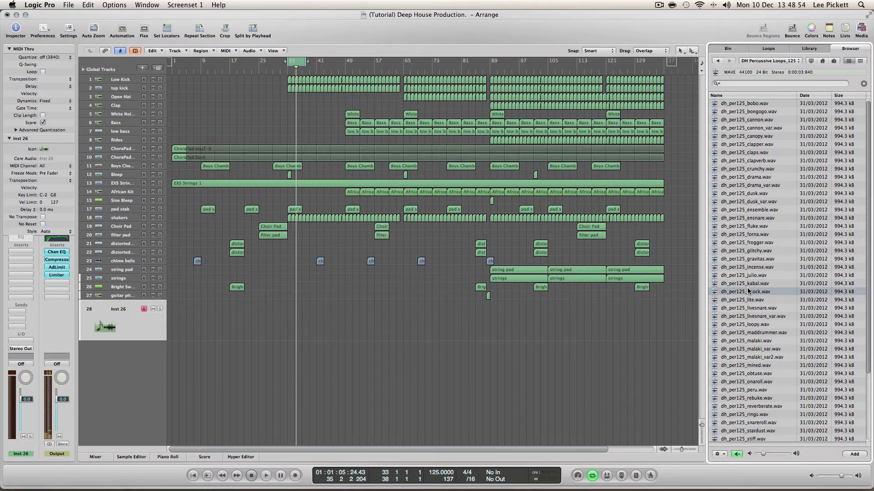
Step: Place dh_per125_kabal.wav on a new audio track at bar 33 and lower the track's volume to -16.0 dB, checking it in playback
drag(749, 284, 289, 369)
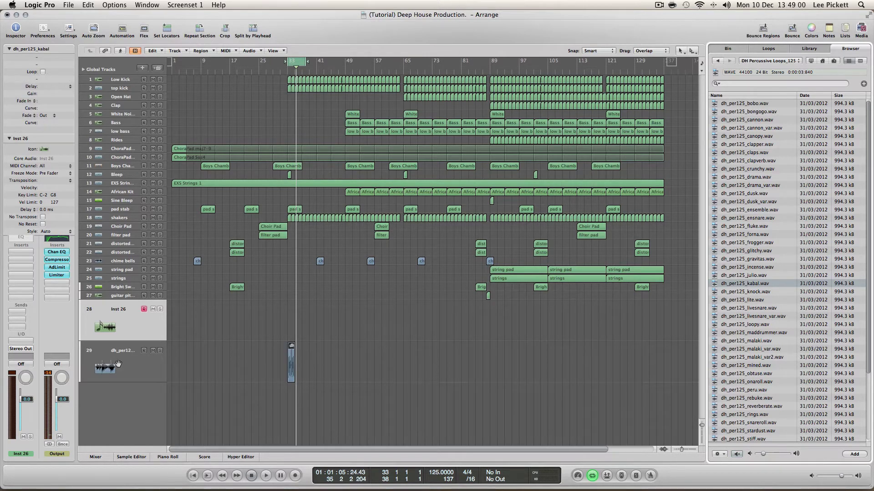
key(space)
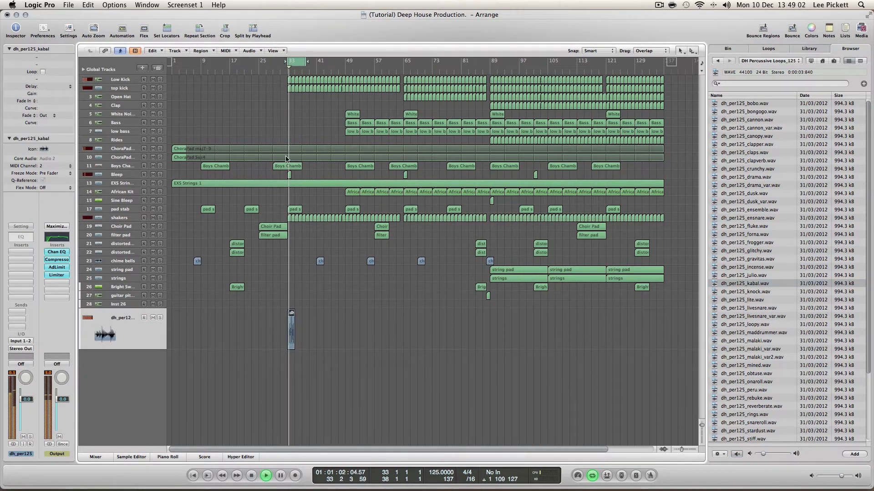
drag(13, 405, 13, 420)
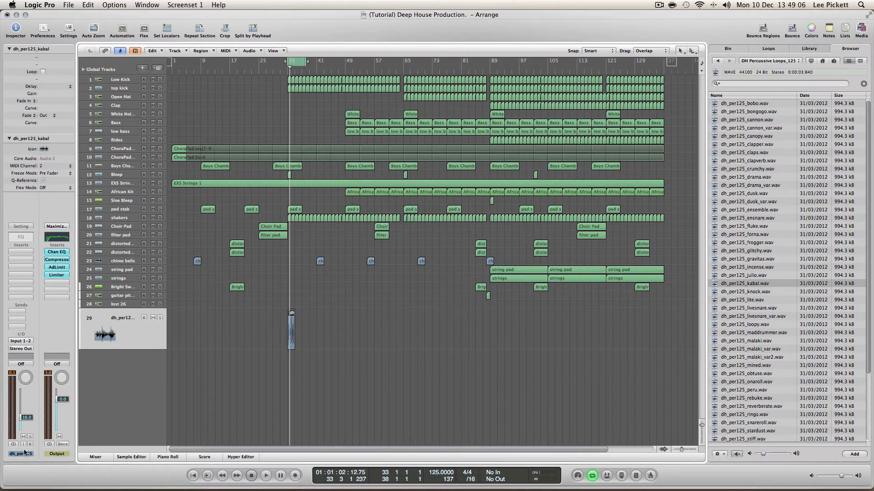
key(space)
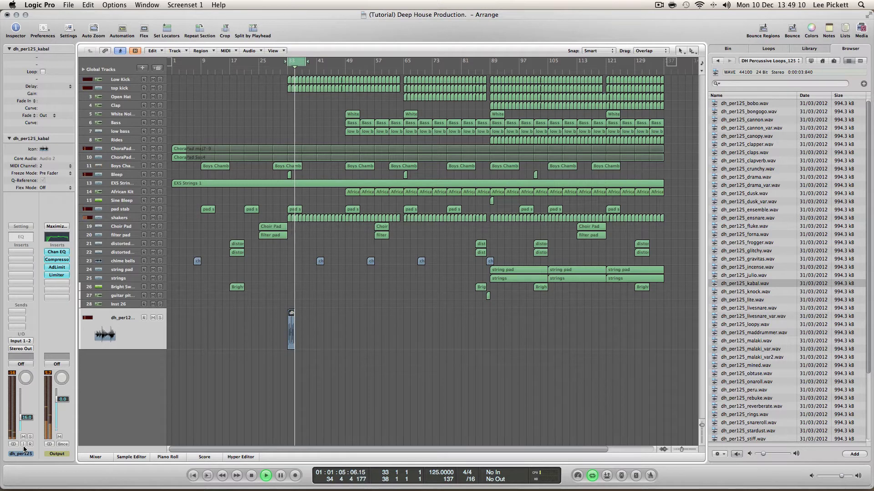
key(space)
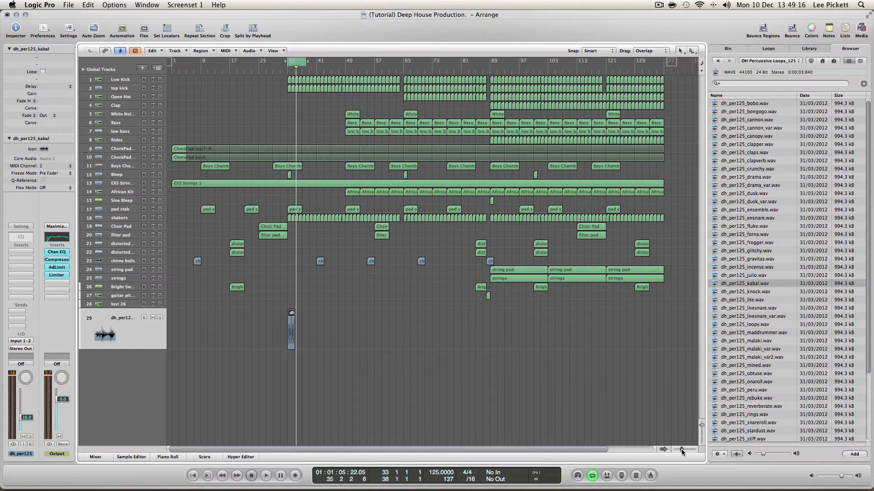
Step: Copy the dh_per125_kabal region back to back so that four regions fill bars 33 to 41
drag(681, 449, 686, 451)
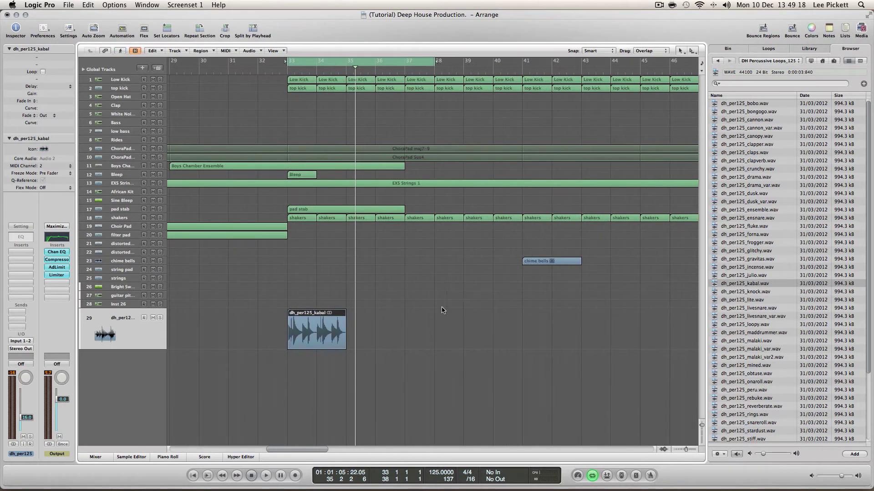
drag(346, 311, 434, 326)
shift+click(389, 323)
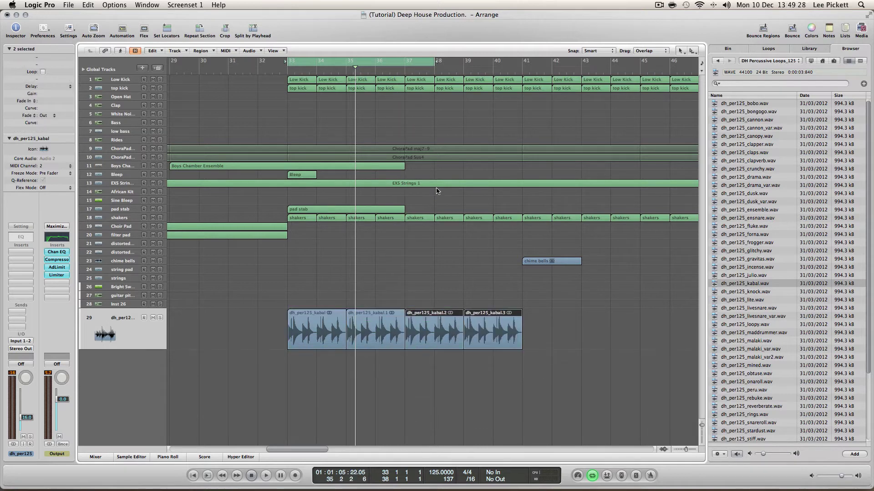
Step: Play the arrangement with the copied loops and extend the cycle range to bar 137
key(space)
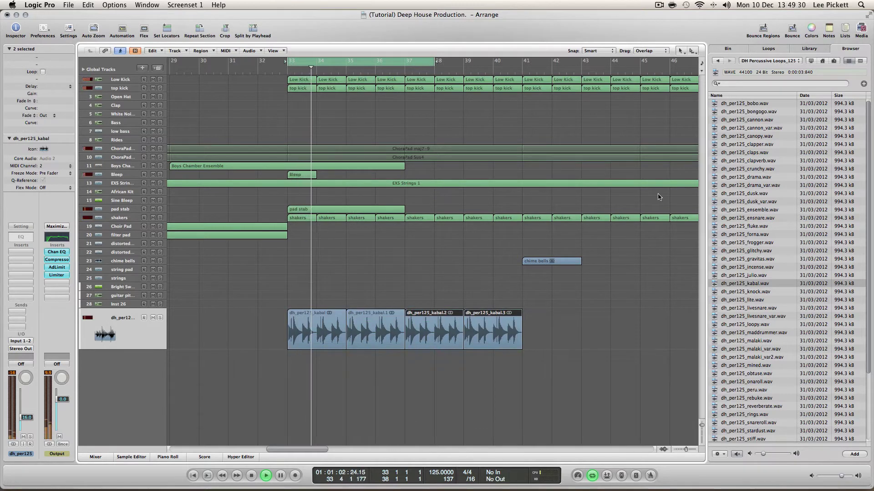
drag(686, 450, 681, 450)
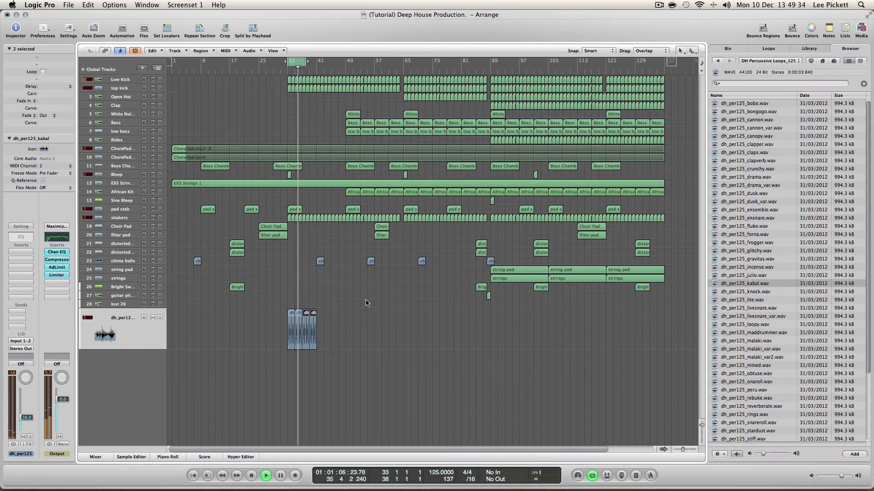
drag(305, 62, 662, 104)
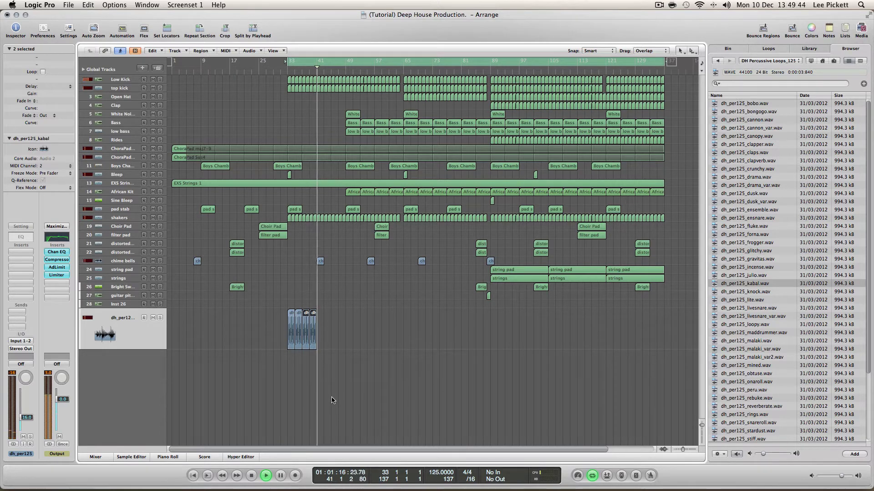
Step: Stop playback and repeatedly duplicate the dh_per125_kabal regions so that the loop continues up to bar 65
key(space)
drag(274, 362, 321, 340)
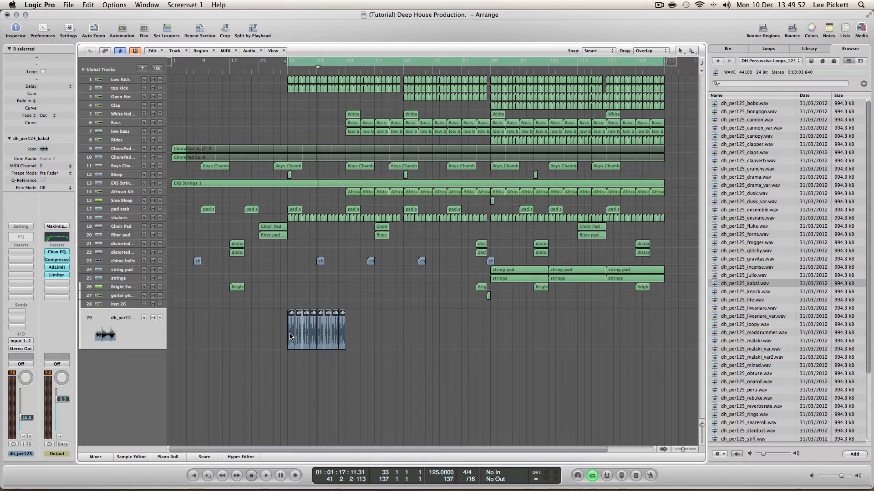
drag(291, 337, 350, 339)
Step: Delete the dh_per125_kabal regions between bars 33 and 49 so that the loop starts at bar 49
key(space)
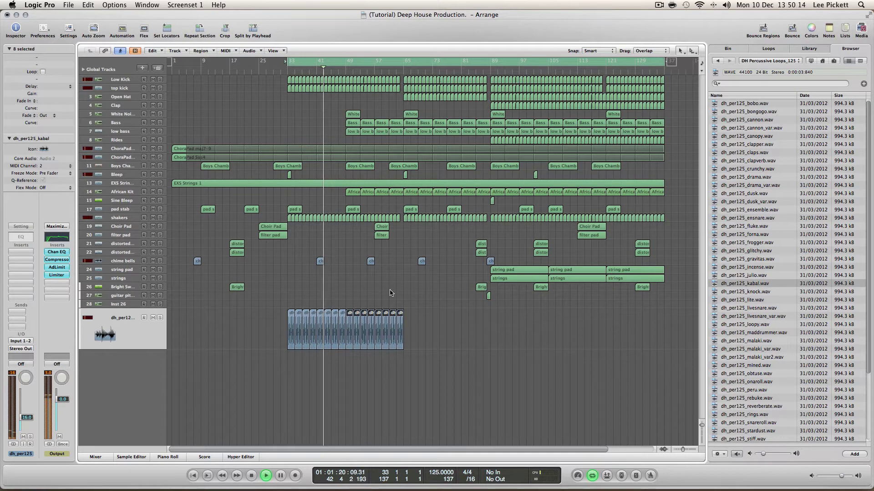
drag(275, 350, 348, 396)
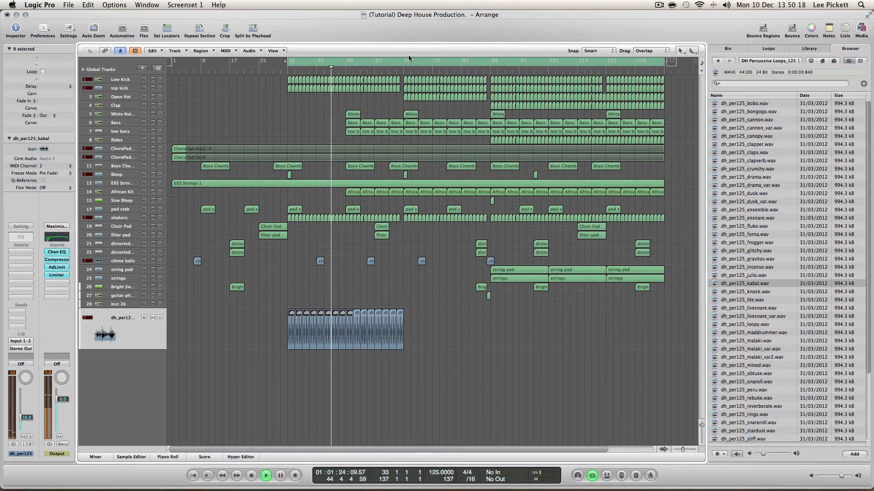
key(space)
click(347, 69)
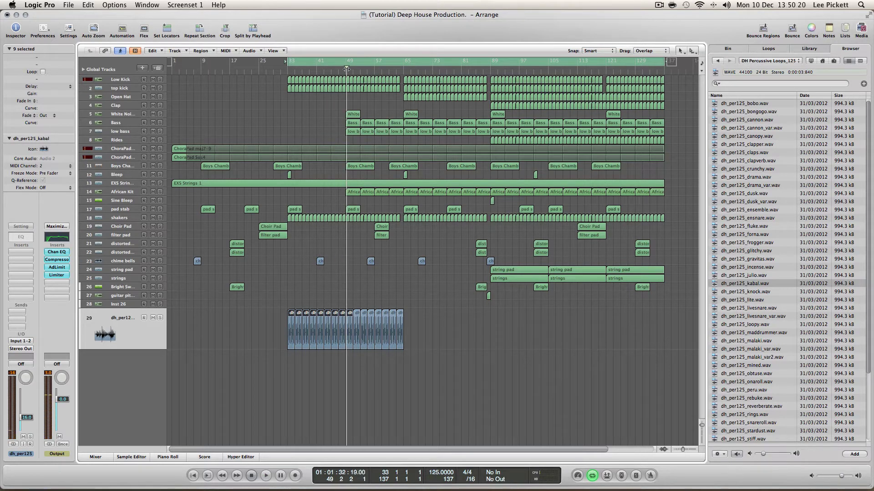
drag(347, 68, 346, 68)
drag(263, 320, 347, 385)
key(Delete)
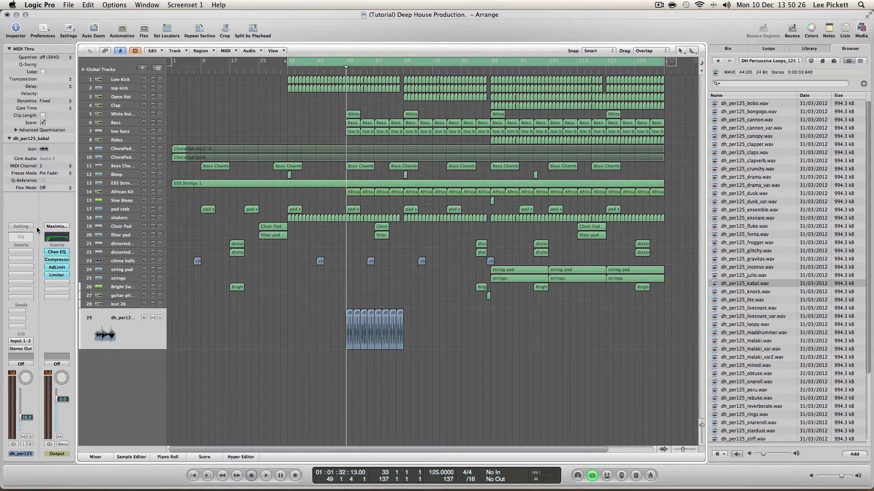
Step: Add a Channel EQ to the dh_per125_kabal track with a 148 Hz, 48 dB/Oct low cut and the analyzer on, checking it in playback
click(31, 237)
click(73, 78)
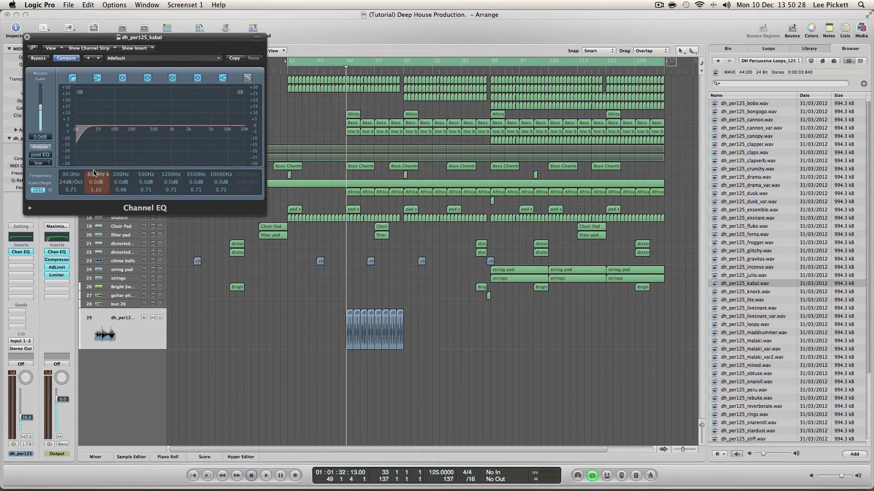
drag(78, 183, 79, 180)
mouse_move(89, 148)
mouse_down()
mouse_move(132, 159)
mouse_move(95, 148)
mouse_up()
click(40, 147)
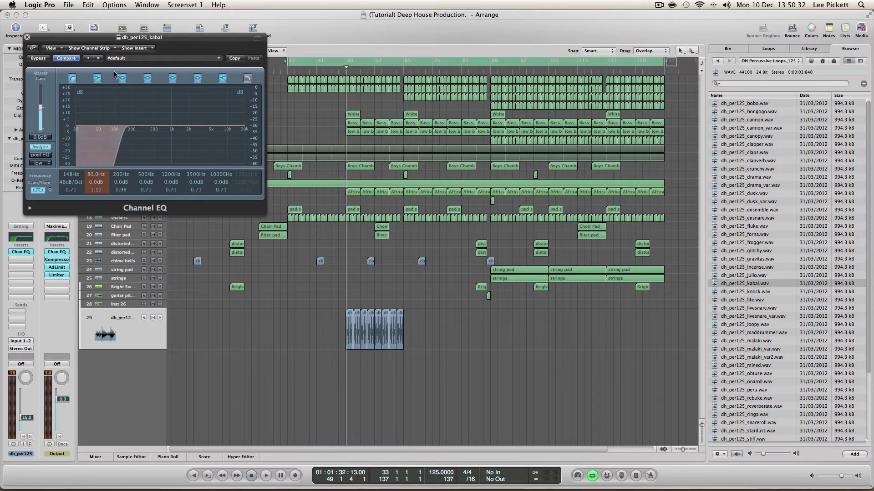
double_click(283, 68)
click(26, 37)
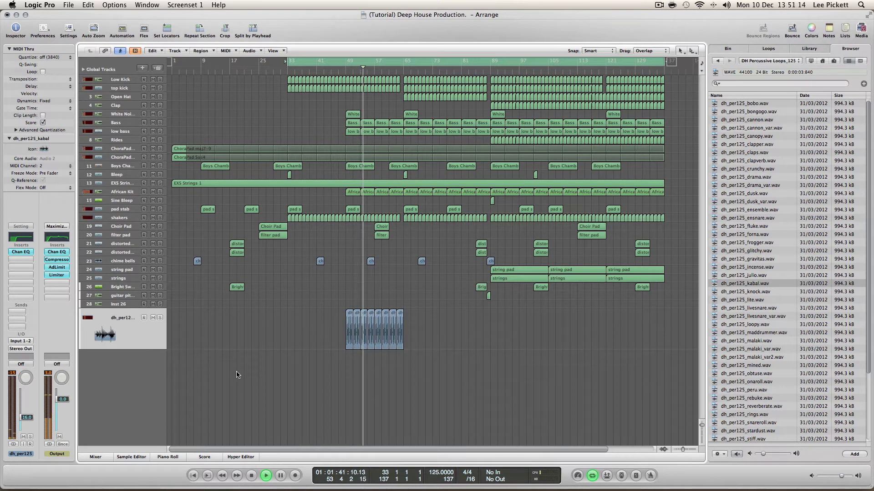
key(space)
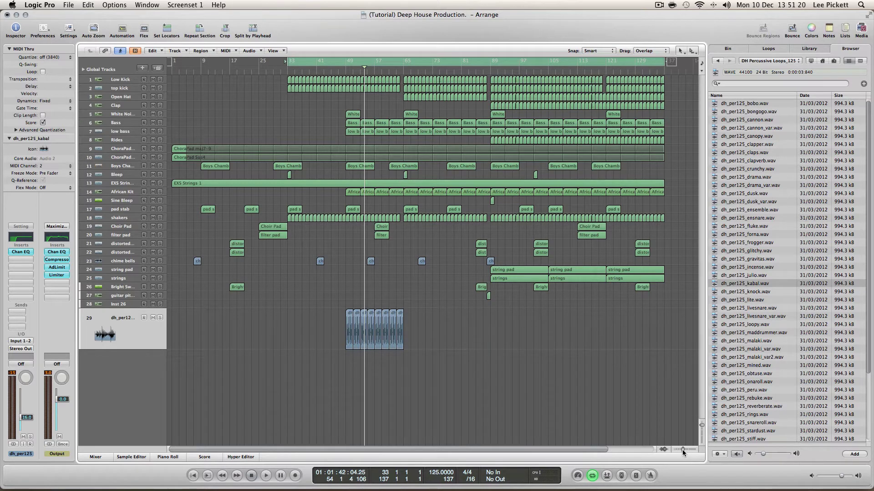
Step: Set the cycle range to bars 49 to 51 and solo the dh_per125_kabal track during playback
drag(682, 450, 686, 449)
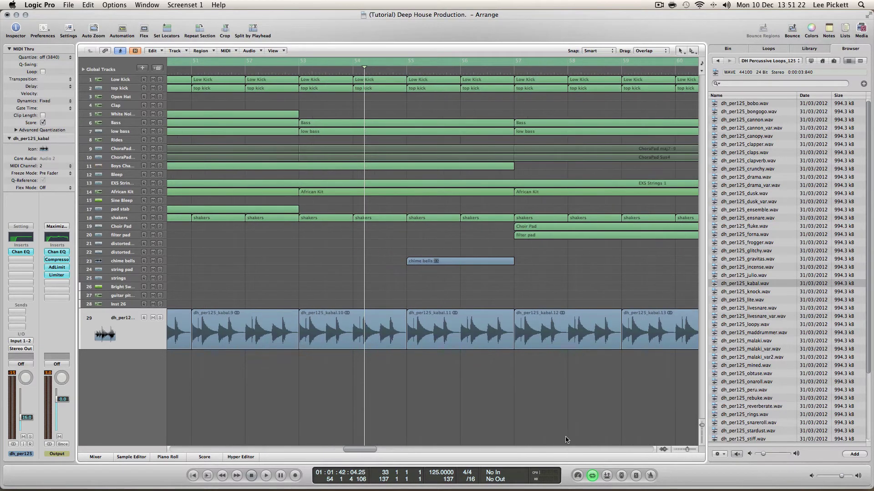
mouse_move(371, 450)
mouse_down()
mouse_move(342, 448)
mouse_move(357, 450)
mouse_up()
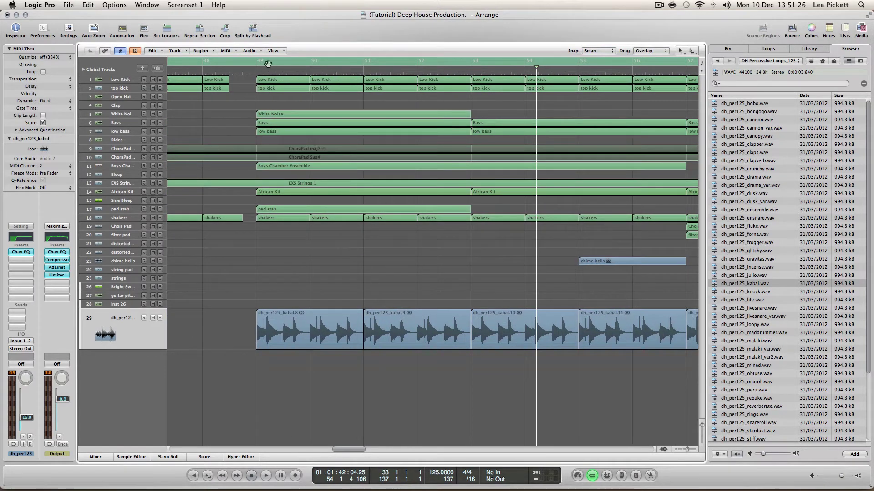
drag(268, 64, 364, 64)
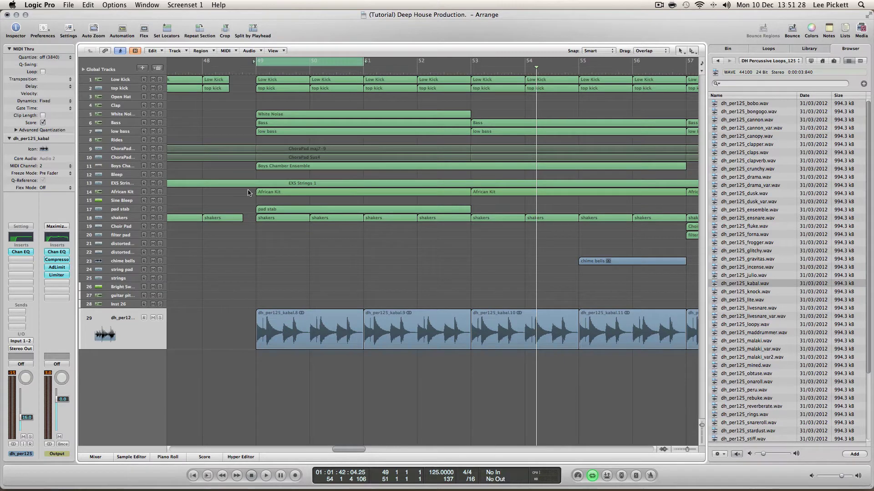
click(160, 317)
key(space)
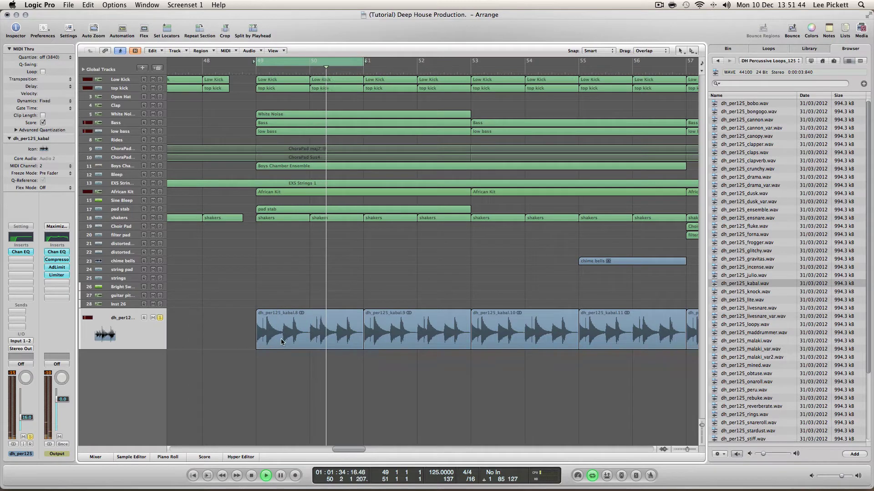
key(space)
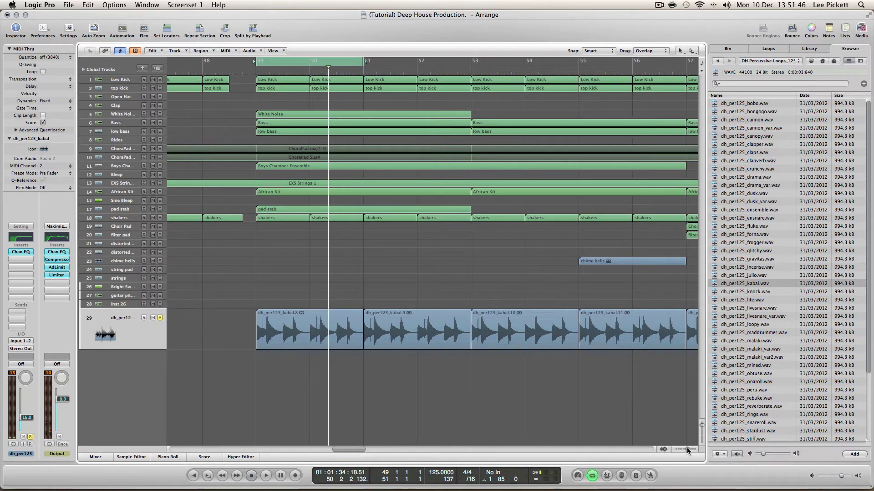
Step: Split the dh_per125_kabal region at bar 49 just before the second hit of bar 50 and mute its front part
drag(687, 448, 689, 449)
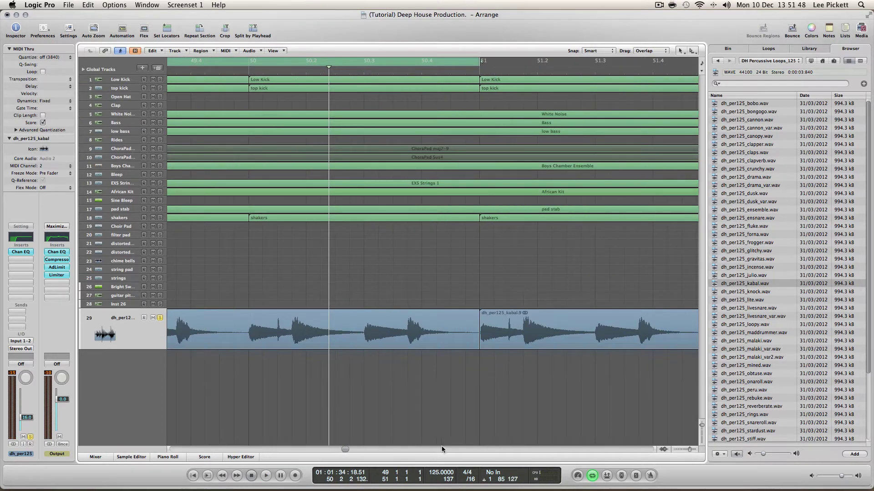
drag(345, 449, 342, 449)
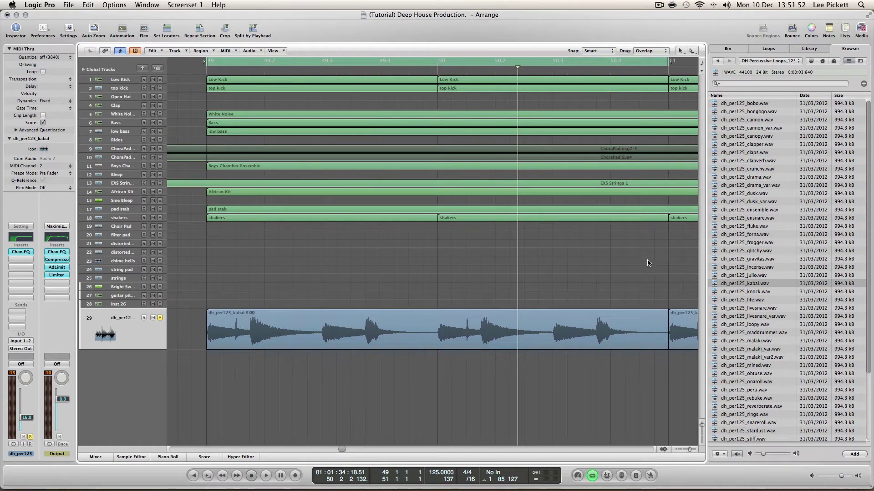
click(692, 54)
click(723, 103)
drag(459, 344, 465, 344)
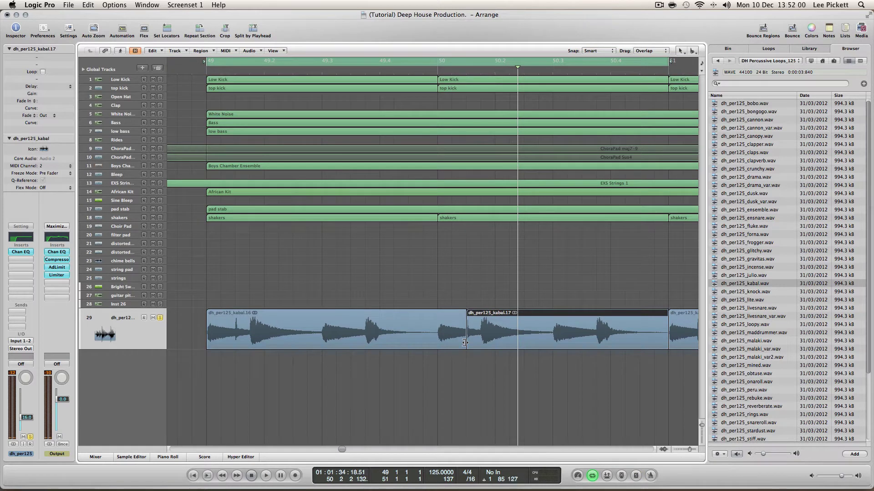
click(458, 341)
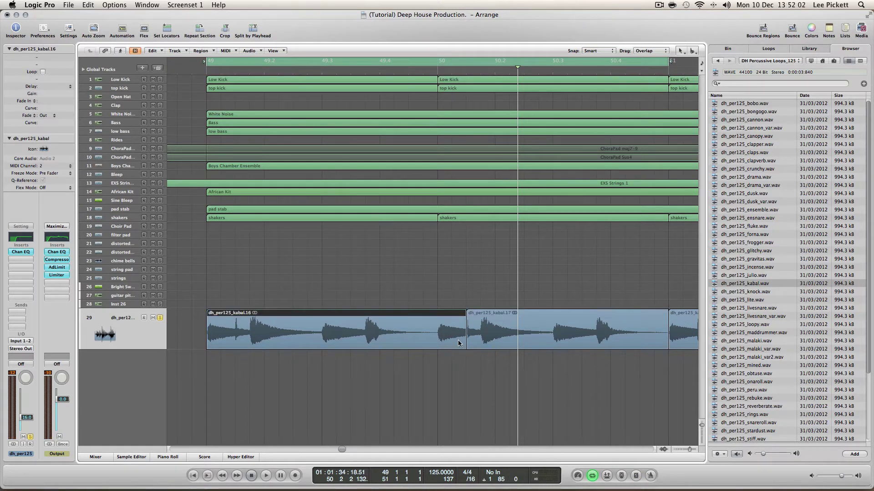
key(m)
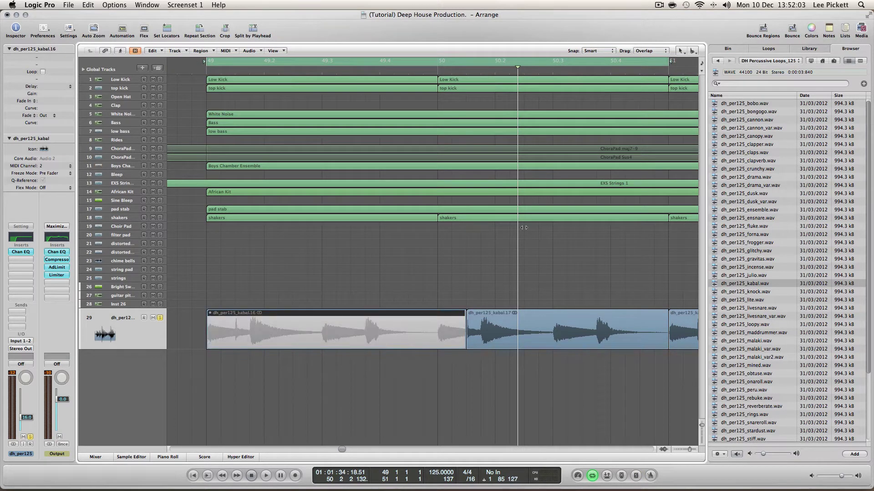
Step: Set the cycle range from 50 1 3 1 to beat 50.3 and play the first hit of the unmuted part
click(471, 64)
drag(464, 63, 521, 64)
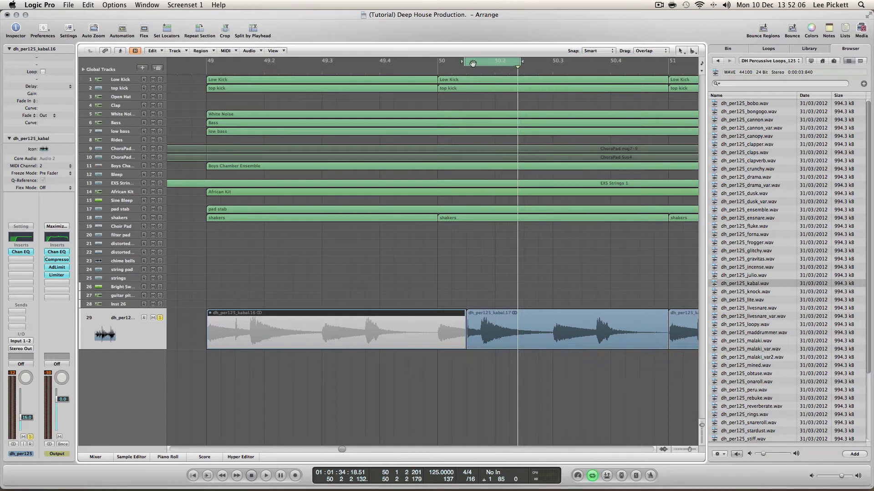
drag(465, 63, 467, 63)
drag(519, 61, 552, 61)
key(space)
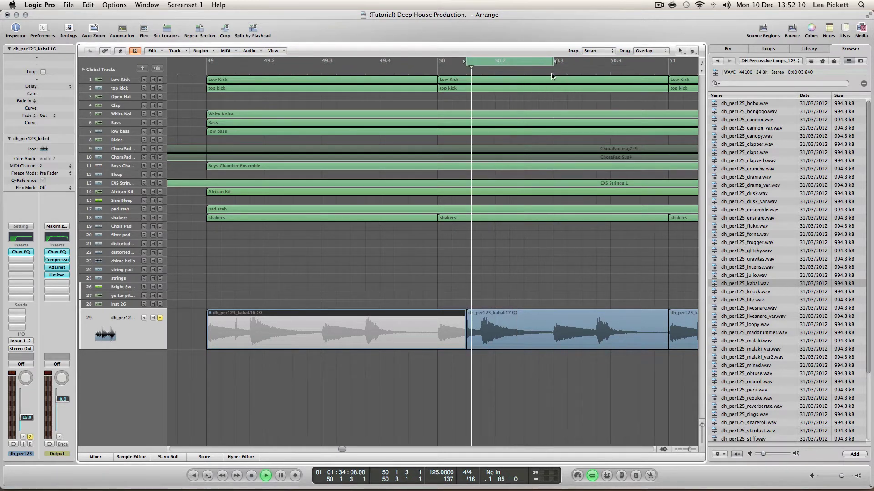
key(space)
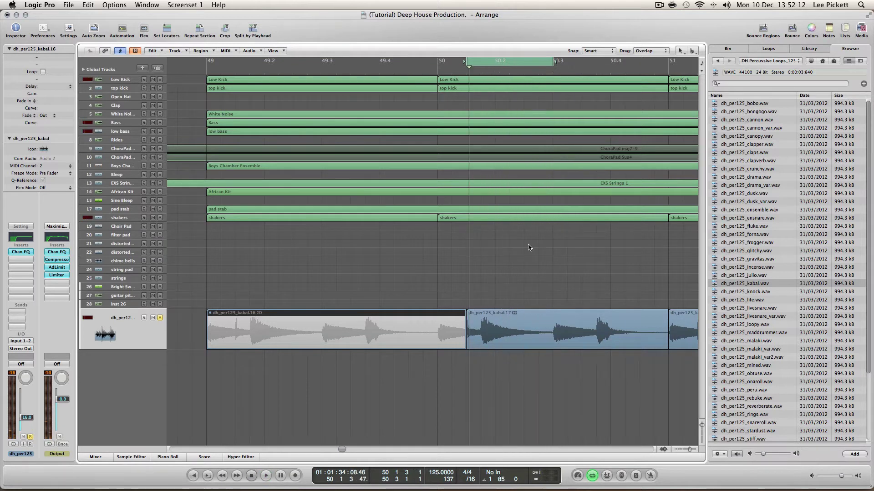
key(space)
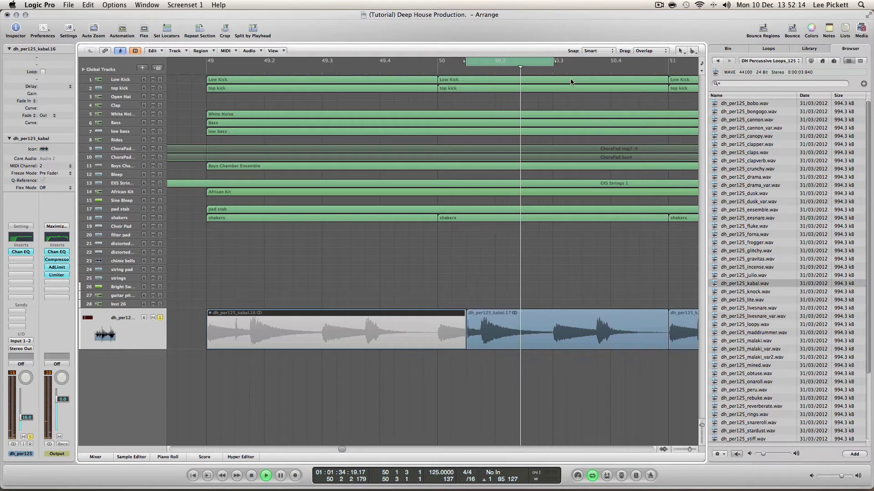
key(space)
Step: Extend the end of the cycle range to bar 51 and play the unmuted part in full
drag(553, 61, 665, 83)
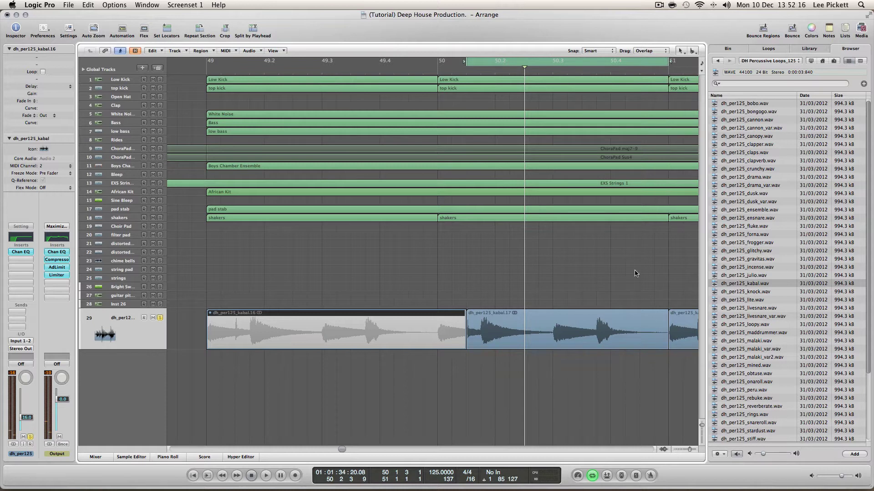
key(space)
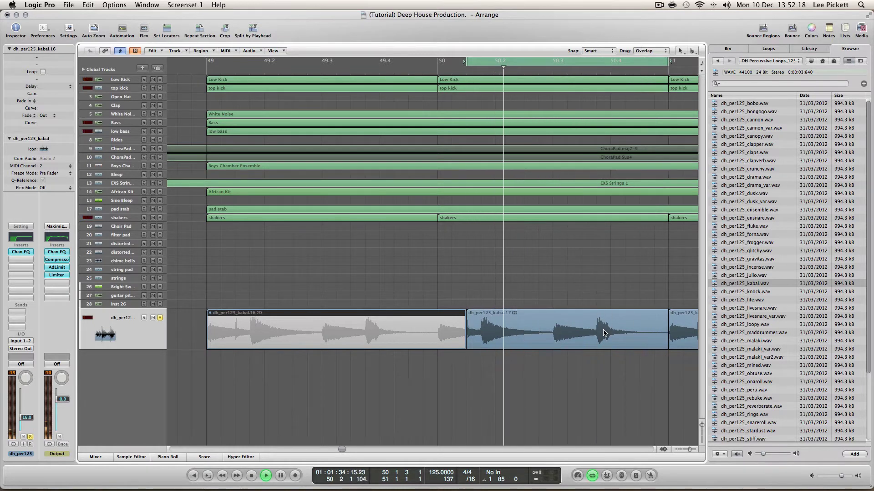
key(space)
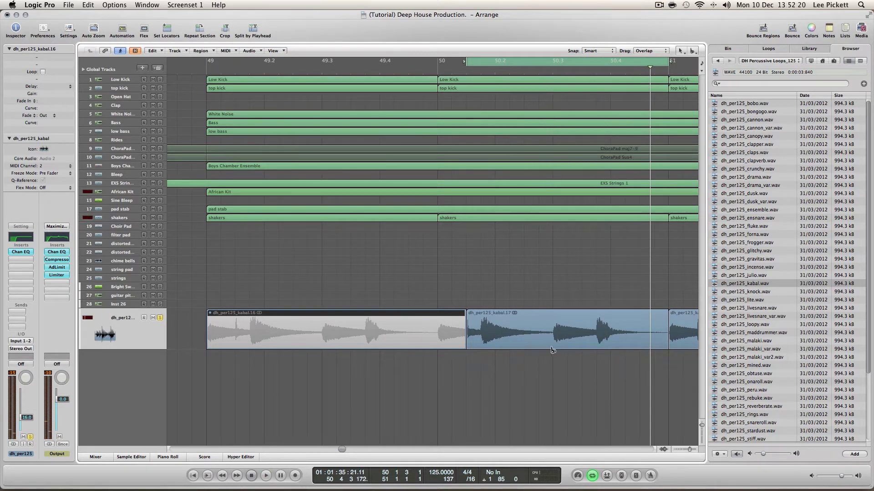
Step: Cut out and delete the middle hit starting at beat 50.3 from the unmuted part, and play the remaining two slices
drag(553, 349, 596, 349)
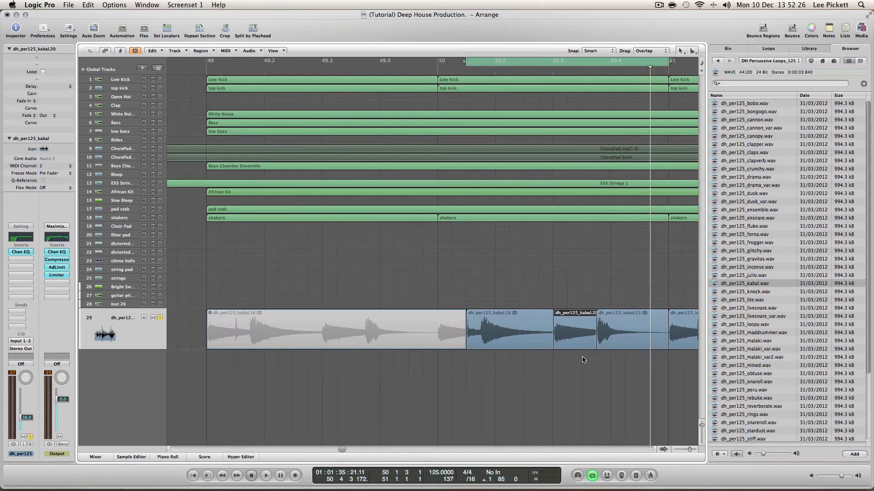
key(Delete)
key(space)
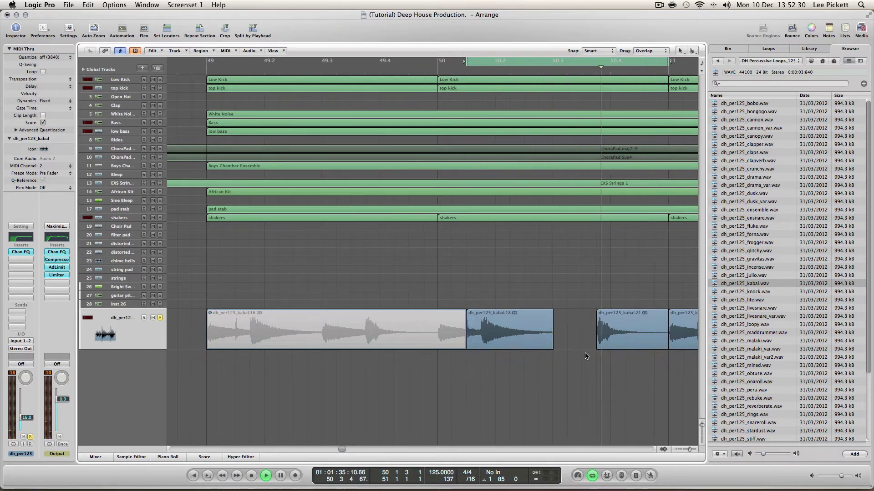
key(space)
Step: Try the last slice at beat 50.3 and slightly after it in playback, and move it back against bar 51
drag(605, 335, 562, 336)
key(space)
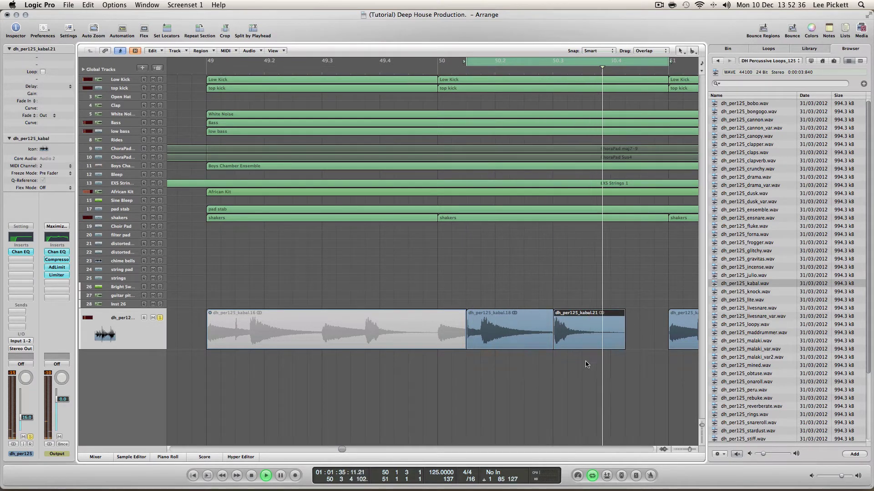
key(space)
drag(601, 344, 630, 345)
key(space)
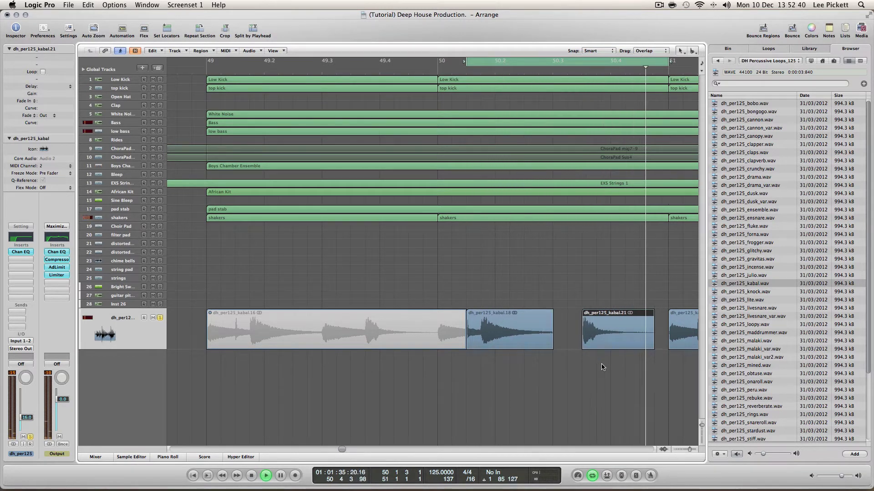
key(space)
drag(618, 346, 615, 349)
key(space)
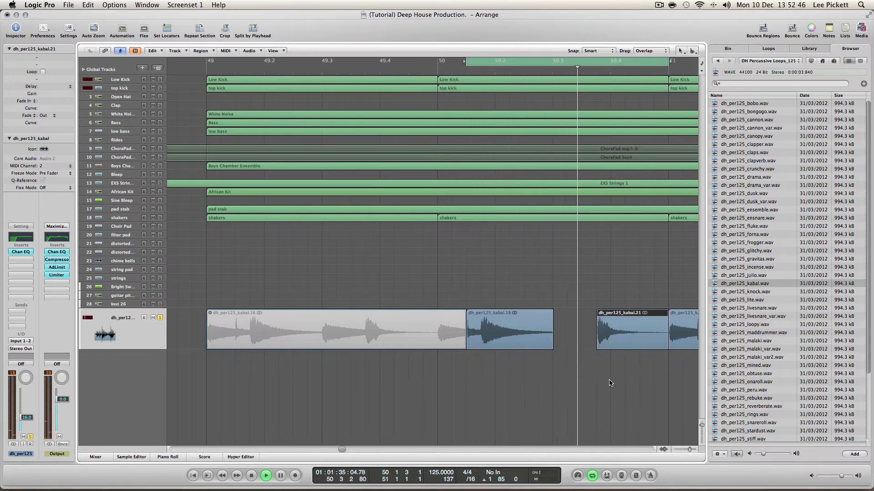
Step: Delete the muted part at bar 49 and all full loop regions from bar 51 to bar 65, and play the two slices in bar 50
click(418, 348)
key(Delete)
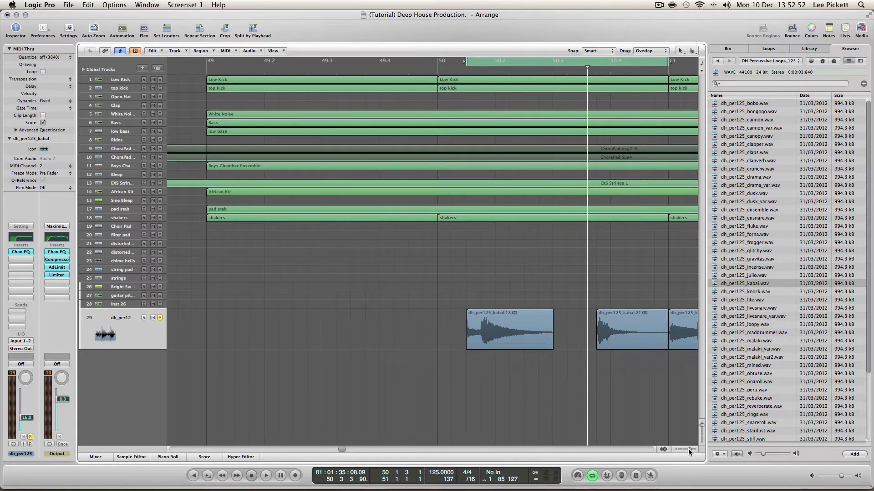
drag(688, 448, 686, 449)
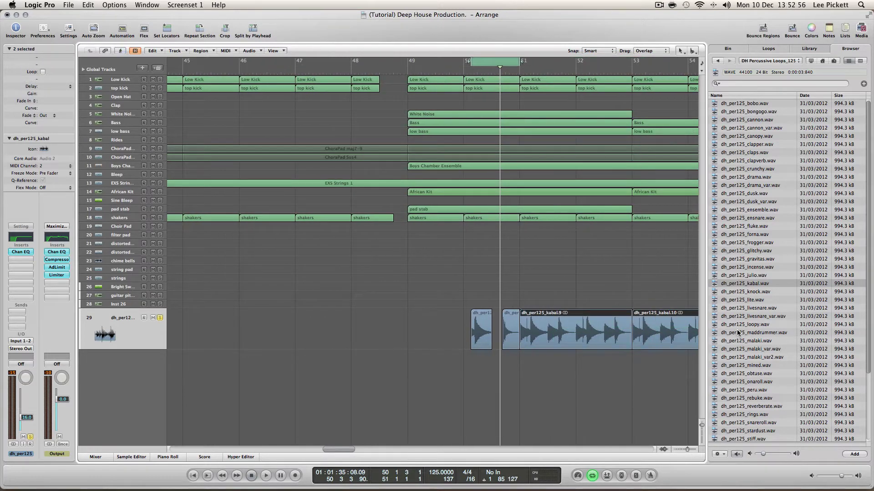
key(Delete)
drag(339, 449, 360, 448)
drag(396, 333, 676, 358)
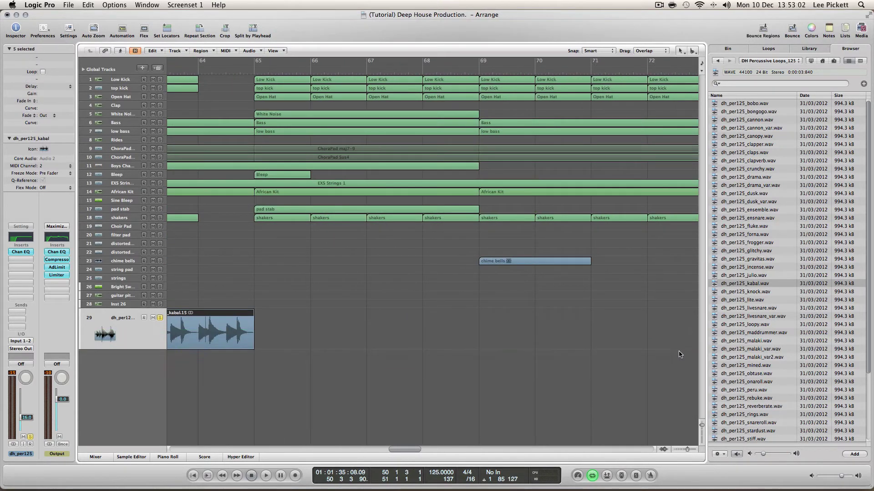
key(Delete)
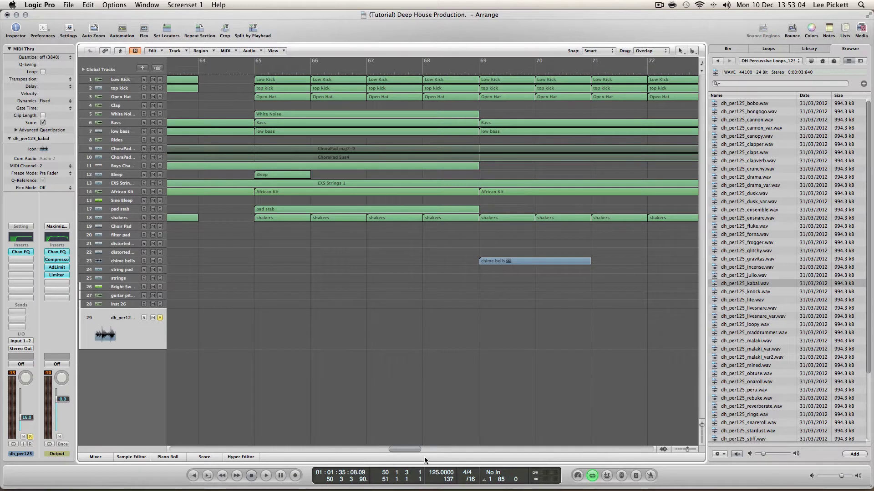
drag(412, 449, 351, 449)
key(space)
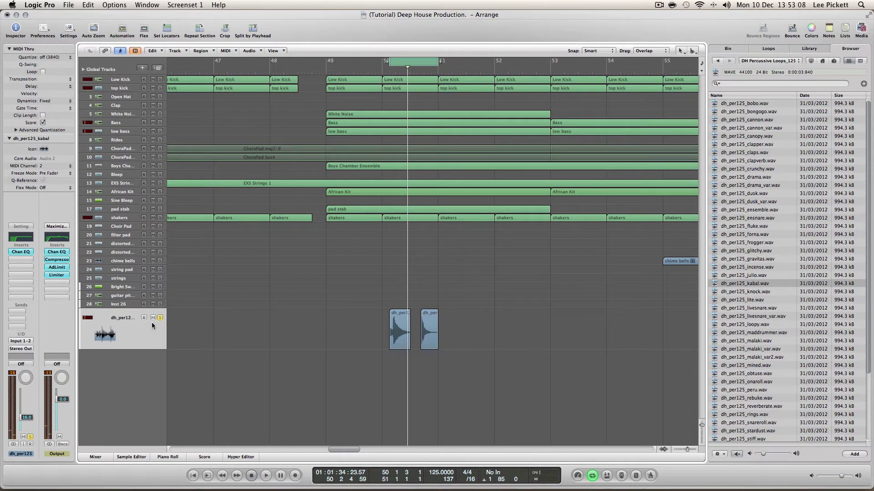
Step: Unsolo the dh_per125_kabal track and play its slices in the full mix with the cycle range starting at bar 50
click(160, 320)
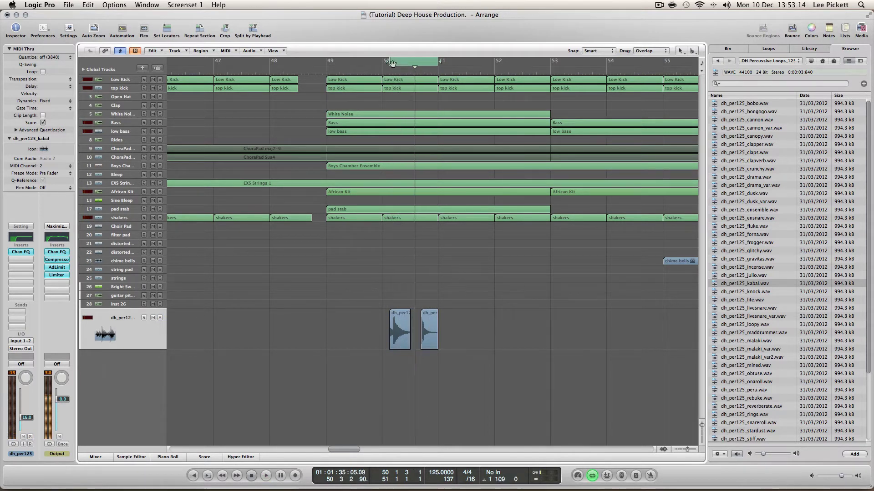
drag(389, 62, 382, 62)
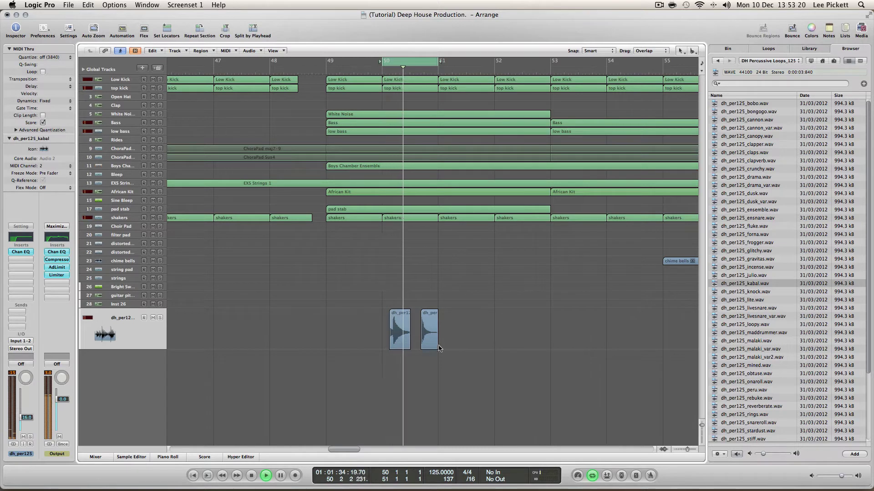
key(space)
Step: Move both slices back to start at bar 49 and set the cycle range to bars 49 through 51
drag(371, 313, 333, 332)
click(365, 373)
key(space)
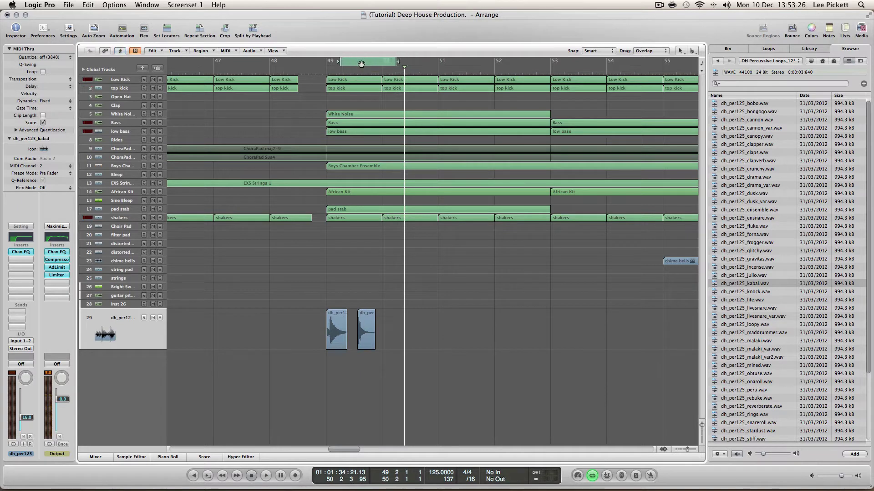
drag(361, 64, 425, 105)
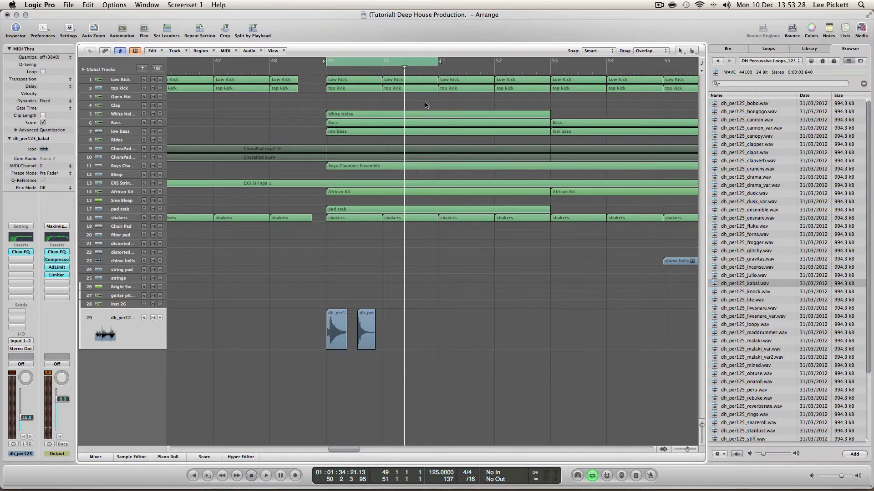
Step: Try a copy of the two slices at bar 50 in playback
drag(362, 400, 390, 355)
key(space)
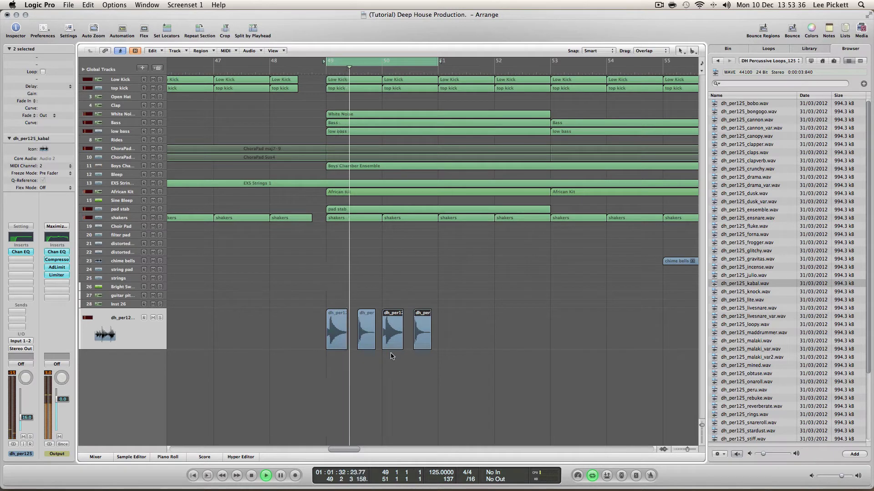
key(space)
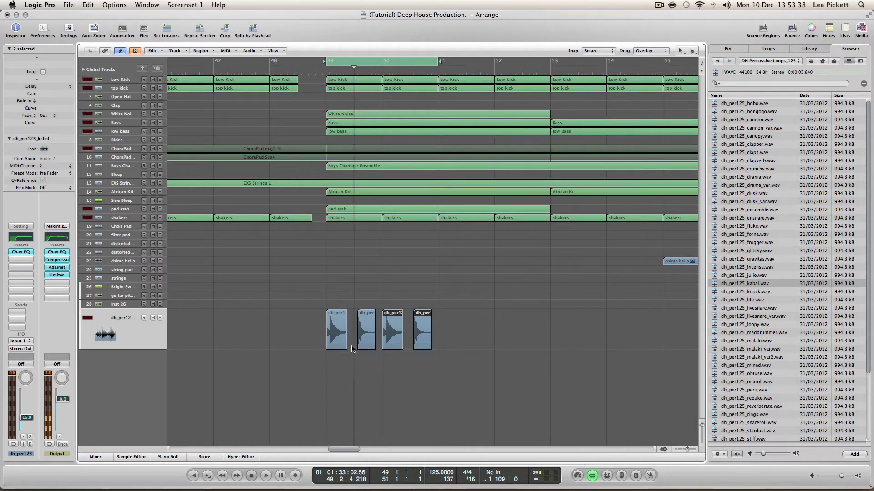
Step: Move the first slice about a sixteenth note after bar 49 and play the pattern
drag(332, 341, 339, 351)
key(space)
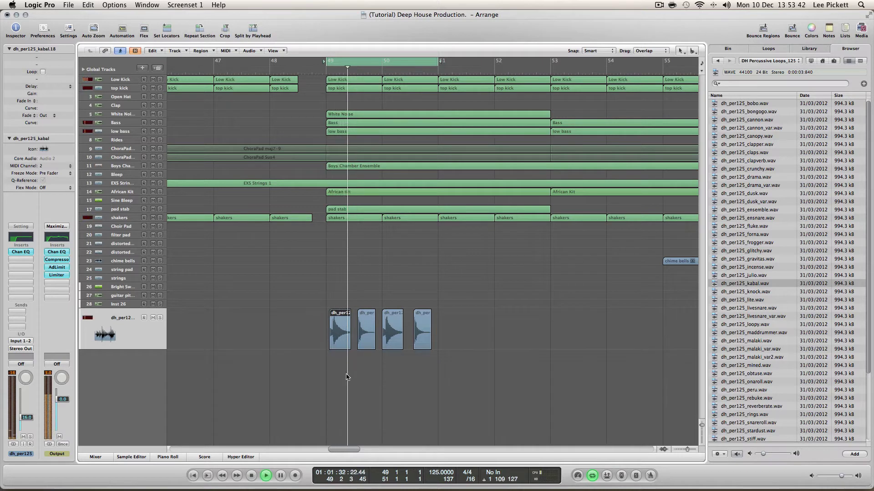
key(space)
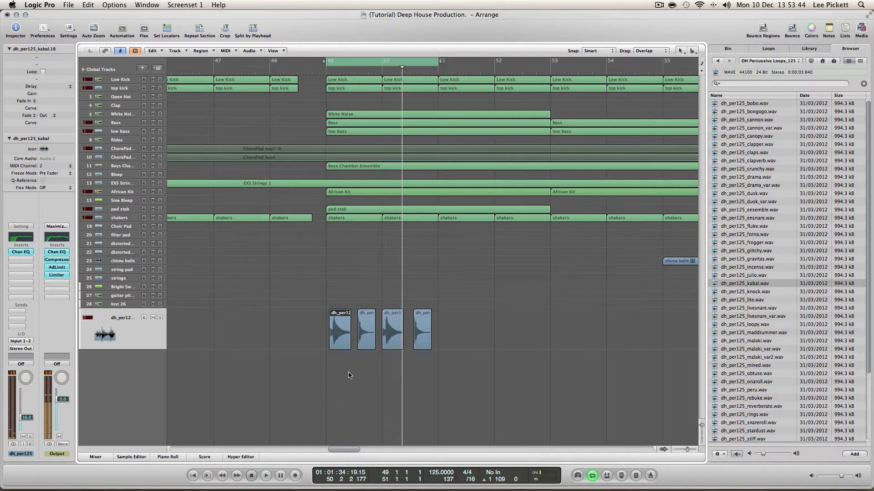
Step: Delete the two copied slices at bar 50 and play the remaining pair in bar 49
key(Delete)
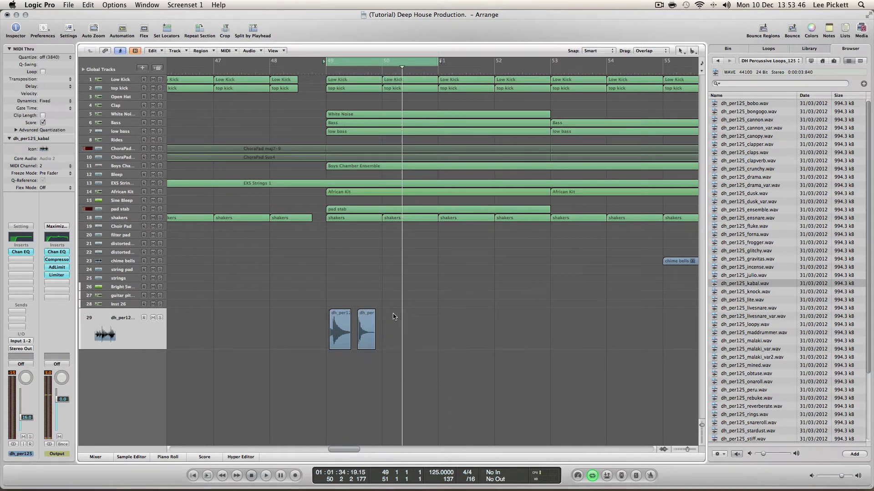
key(space)
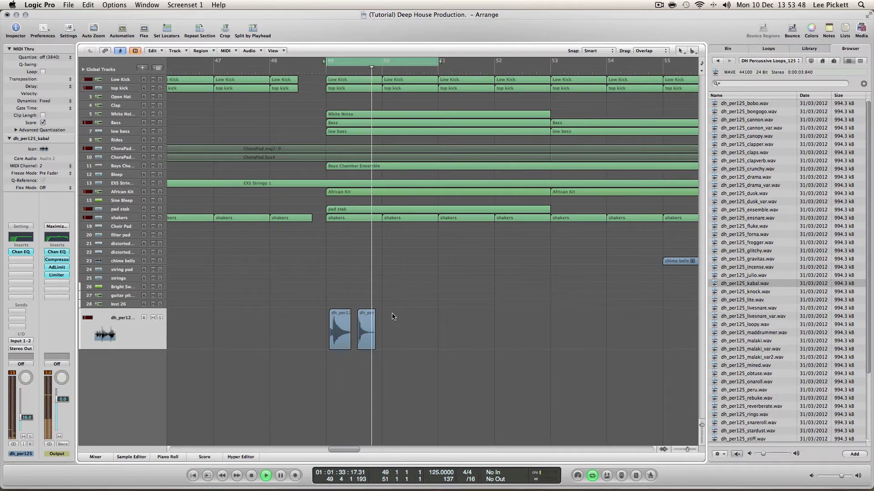
key(space)
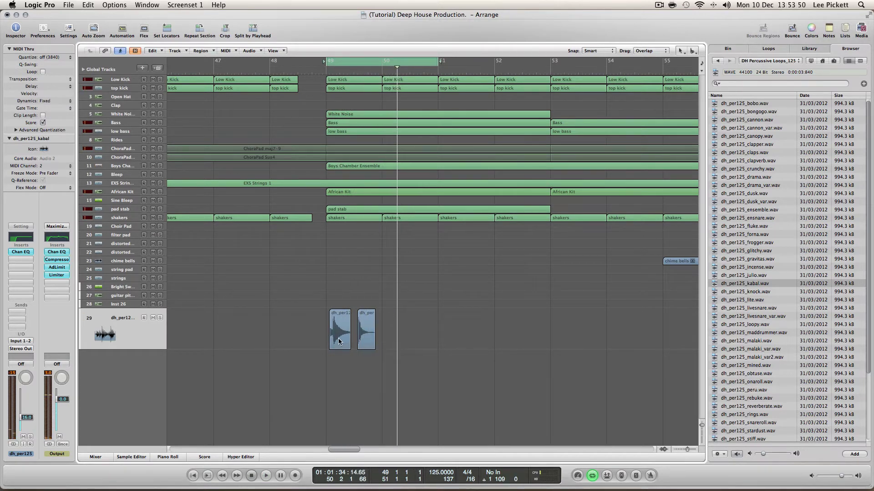
Step: Shift the first slice another sixteenth note later and move the second slice against bar 50, playing the pattern after each move
drag(339, 341, 342, 341)
key(space)
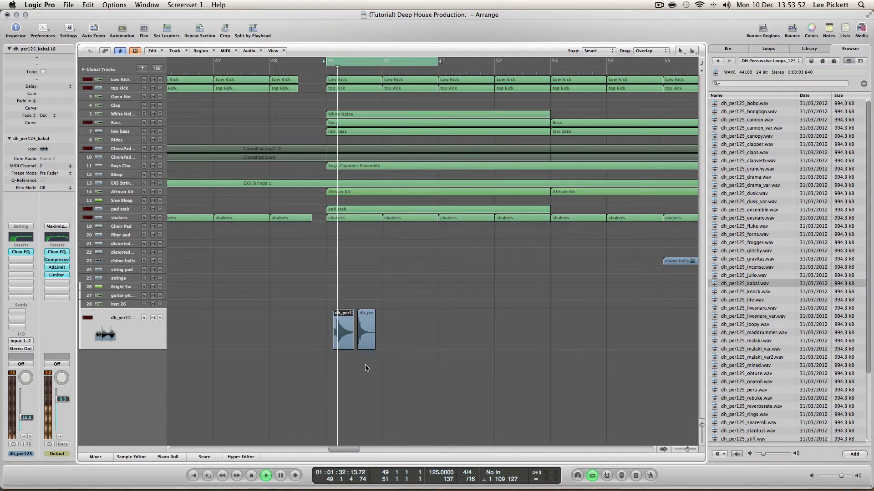
key(space)
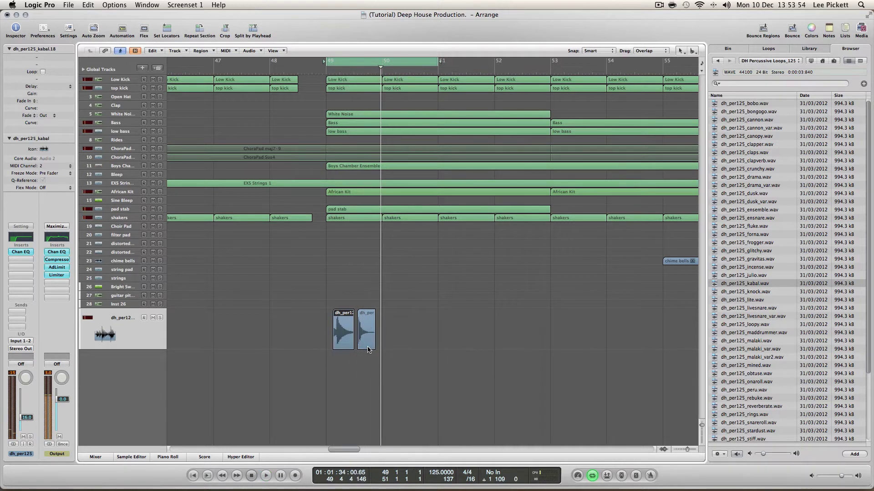
drag(368, 349, 375, 349)
key(space)
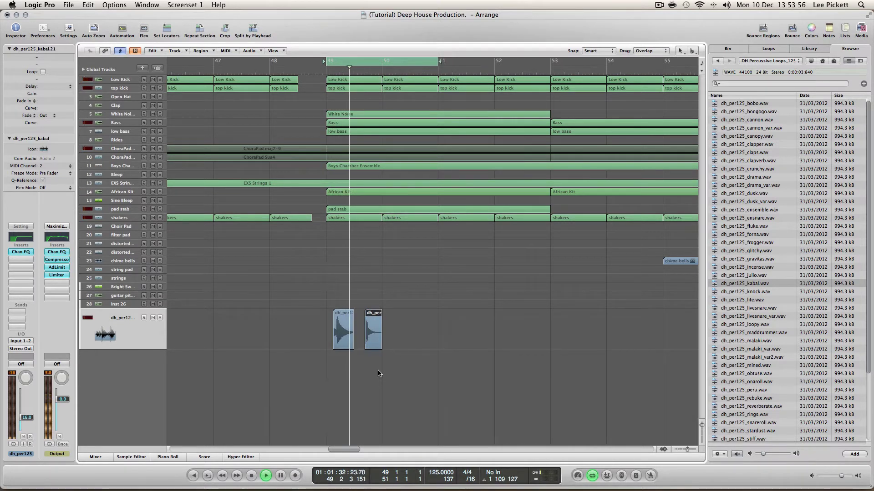
key(space)
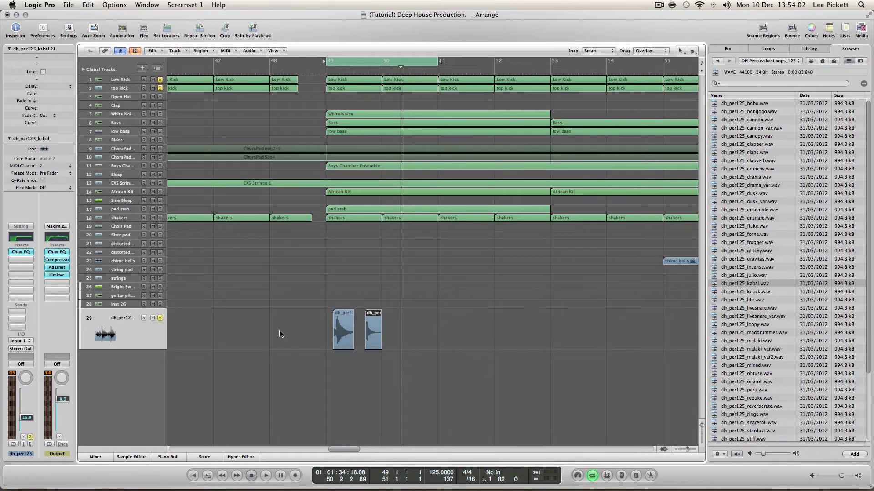
Step: Play the slices soloed with Low Kick and top kick, and shorten the cycle range to end at bar 50
key(space)
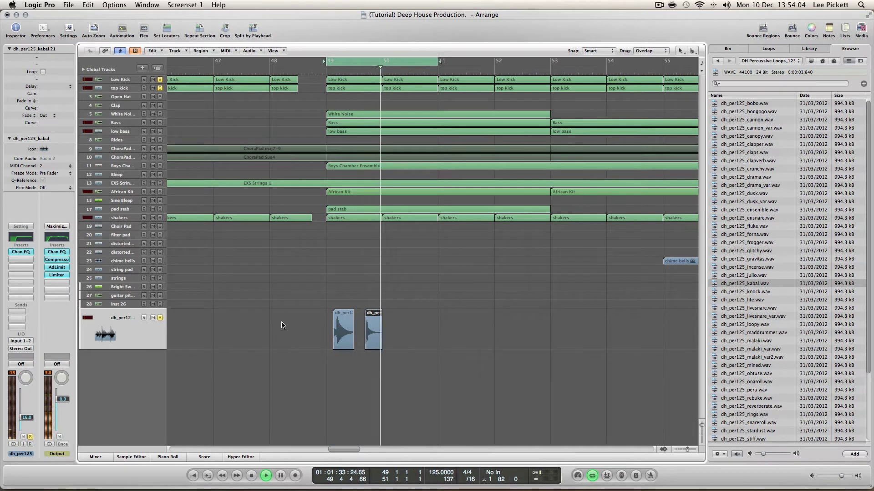
key(space)
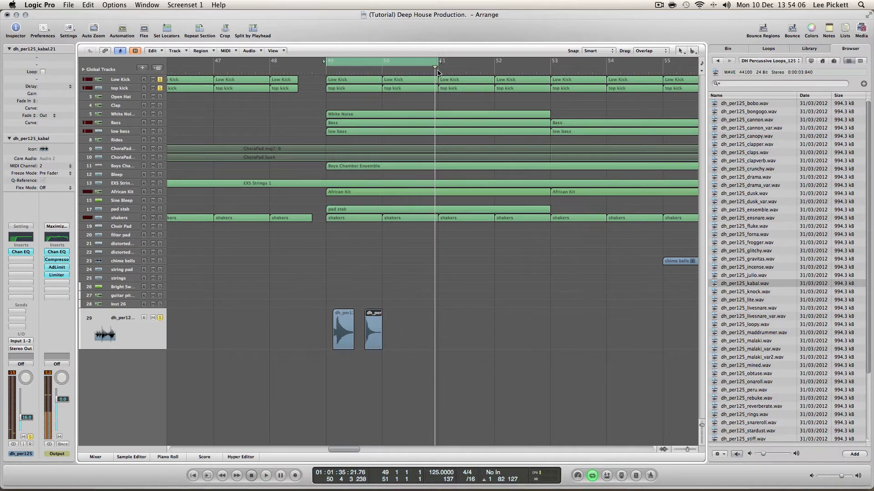
drag(435, 61, 383, 61)
key(space)
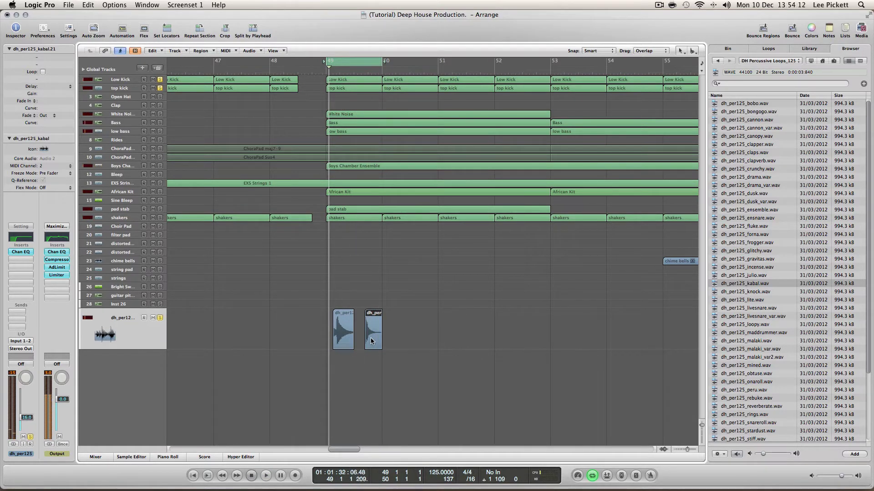
key(space)
Step: Try the second slice slightly past bar 50 in playback, and move it back against bar 50
drag(371, 340, 375, 341)
key(space)
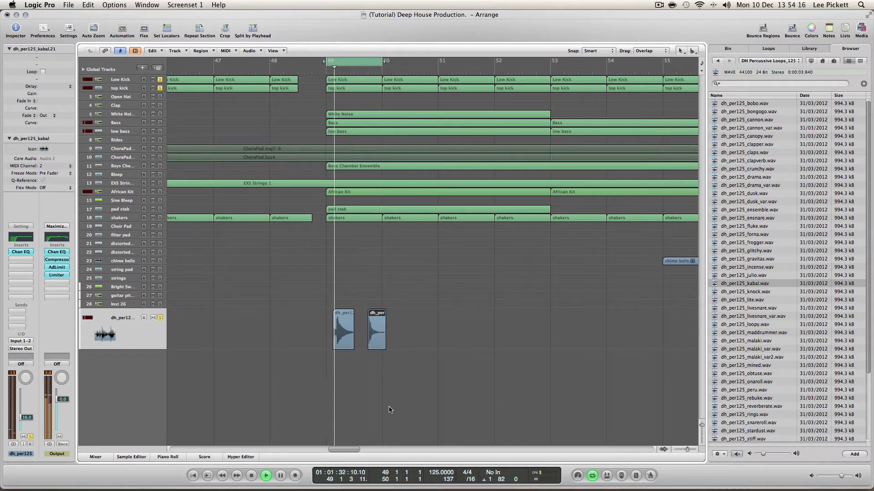
key(space)
drag(370, 337, 368, 337)
key(space)
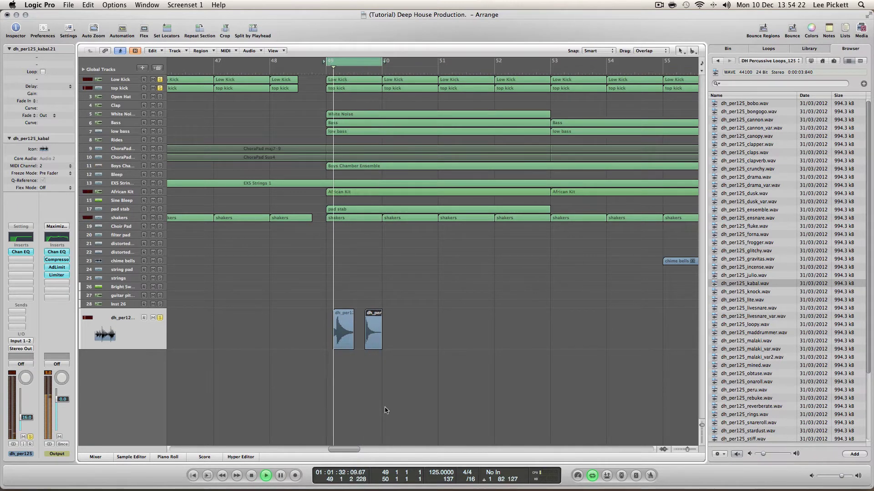
key(space)
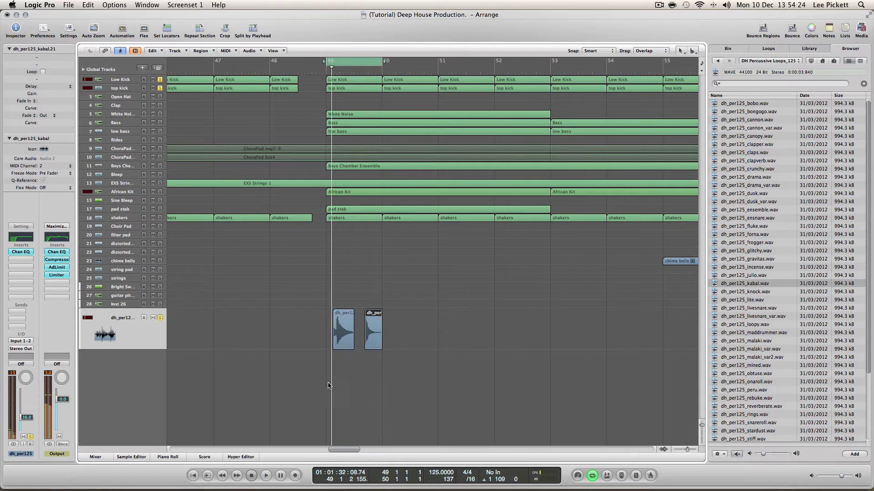
Step: Select both slices and raise the low cut in the percussion track's Channel EQ to 1540 Hz during playback
drag(278, 330, 559, 372)
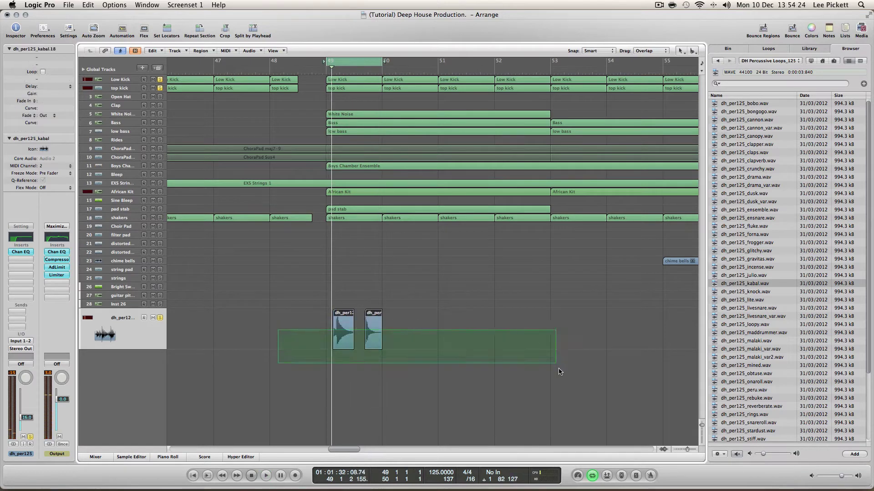
click(16, 240)
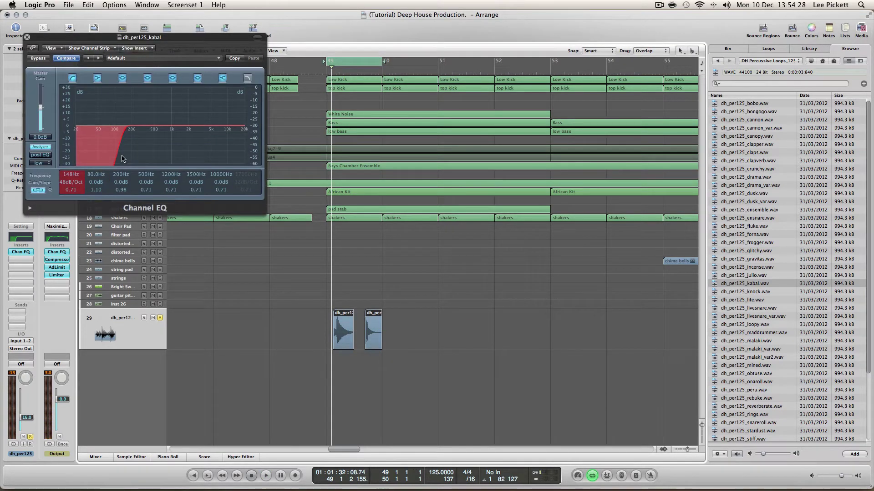
key(space)
drag(122, 158, 175, 162)
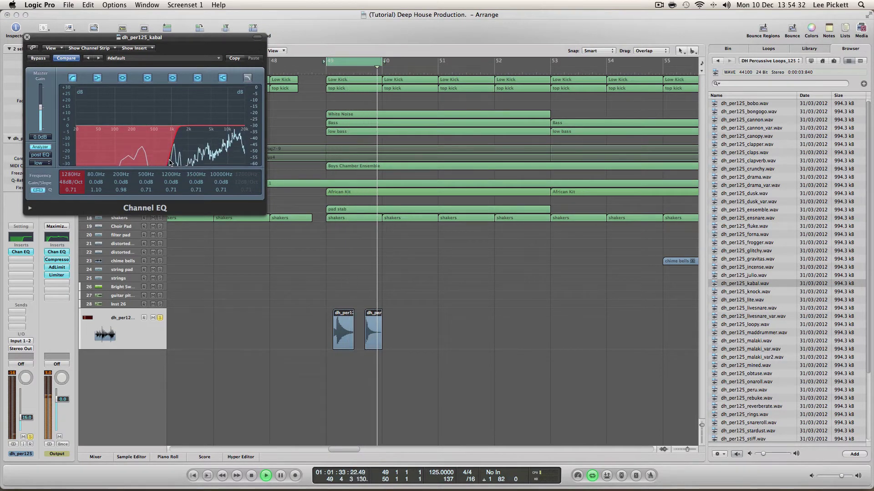
drag(169, 162, 175, 163)
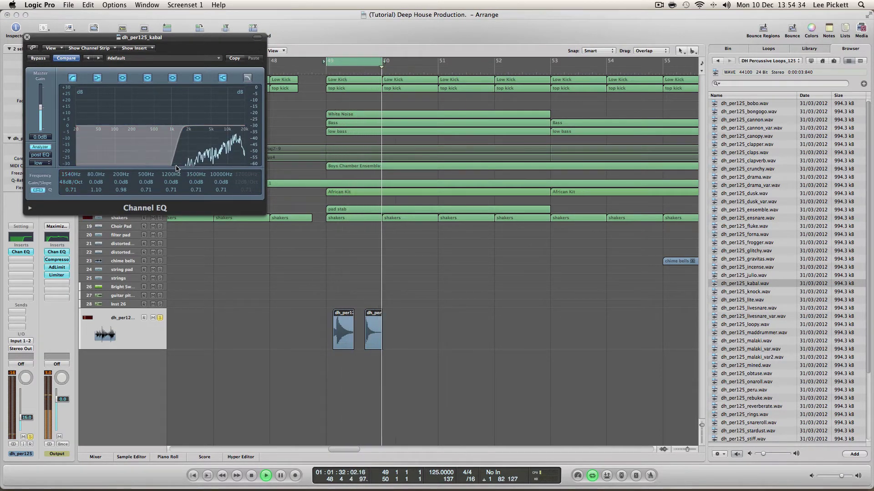
click(25, 37)
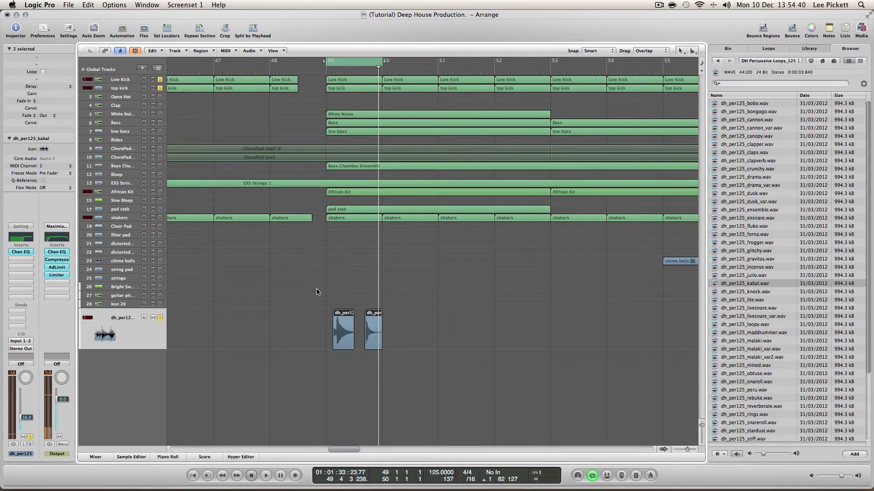
Step: Hide the media area and pack the two selected slices into a folder region in bar 49
click(859, 28)
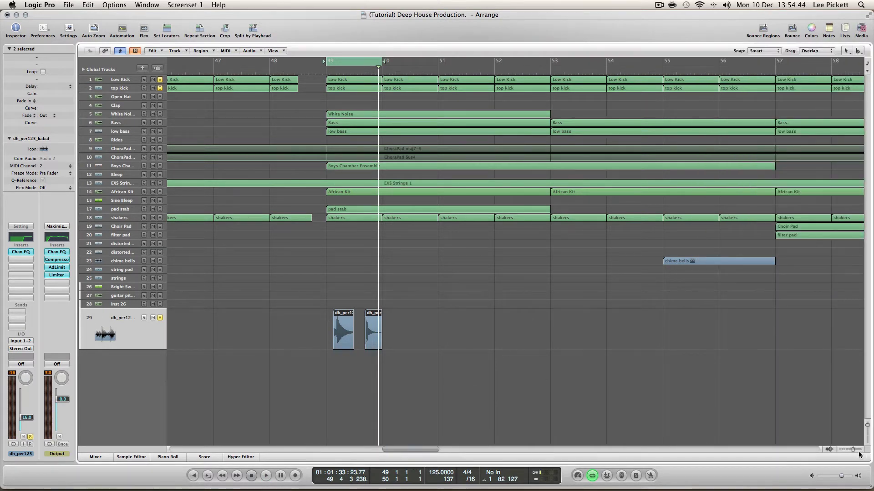
right_click(337, 324)
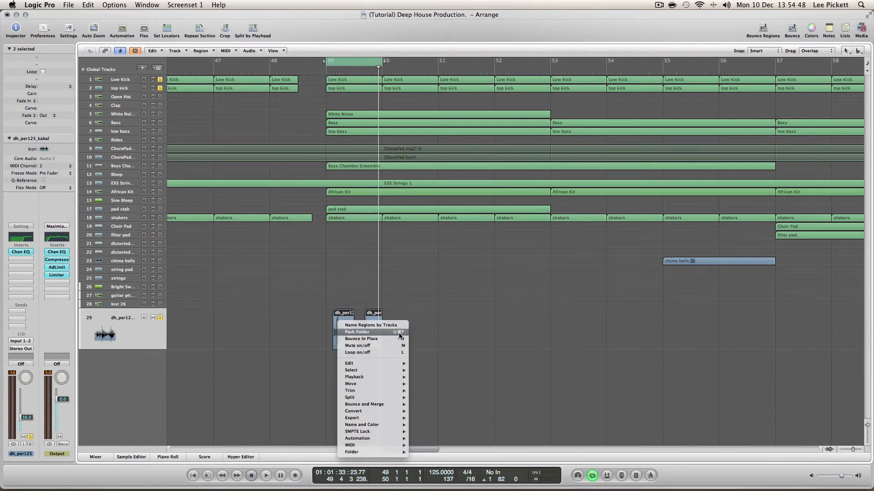
click(364, 332)
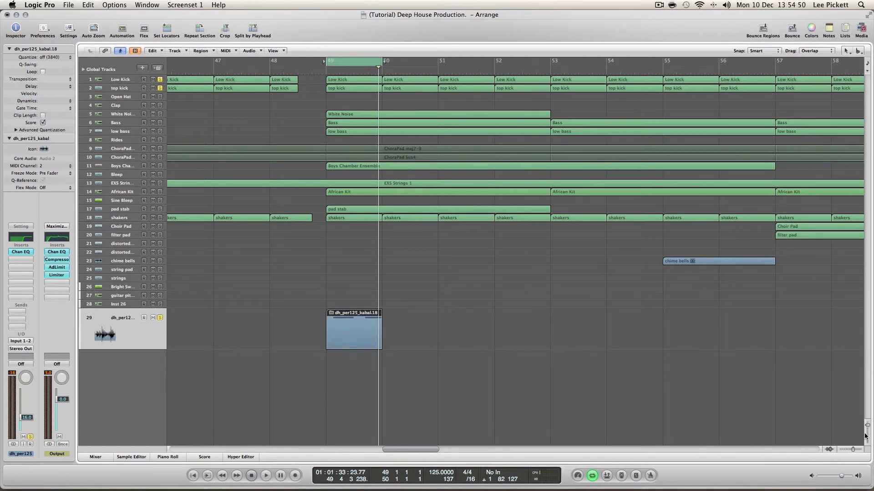
Step: Fill bar 49 up to bar 64 with copies of the folder region, and copy that 15-folder run to bar 65
drag(853, 451, 848, 448)
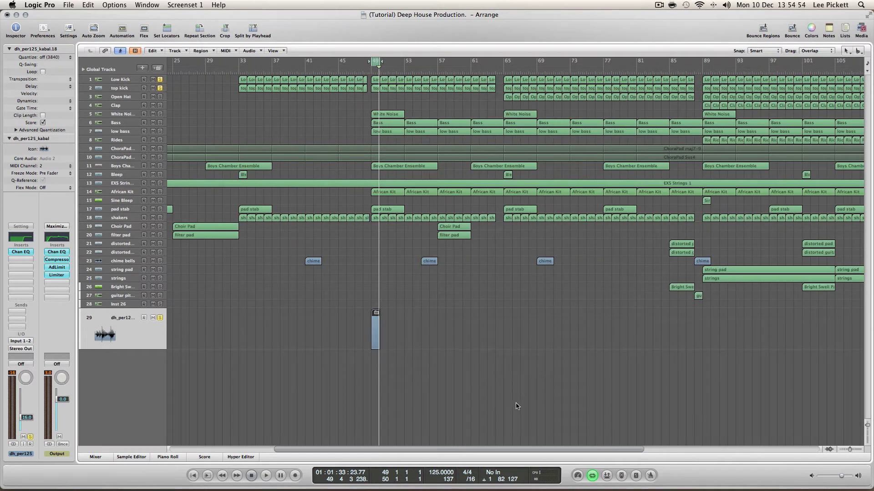
drag(374, 334, 443, 329)
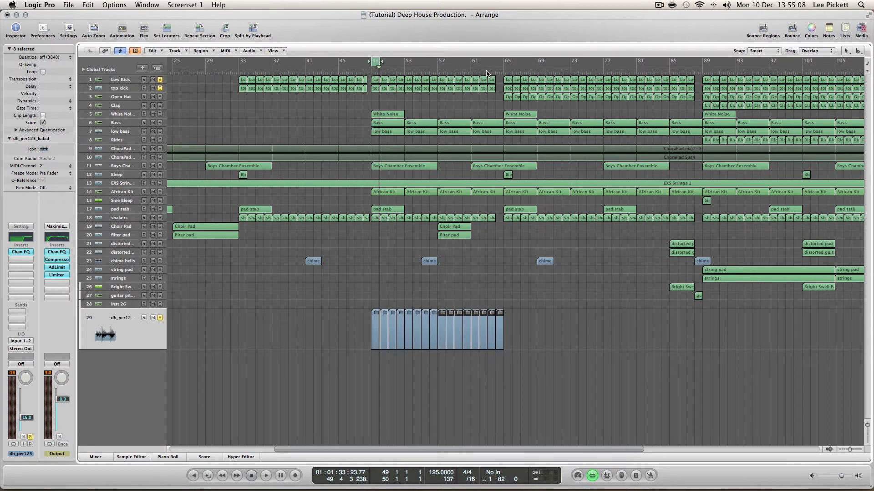
drag(486, 72, 495, 70)
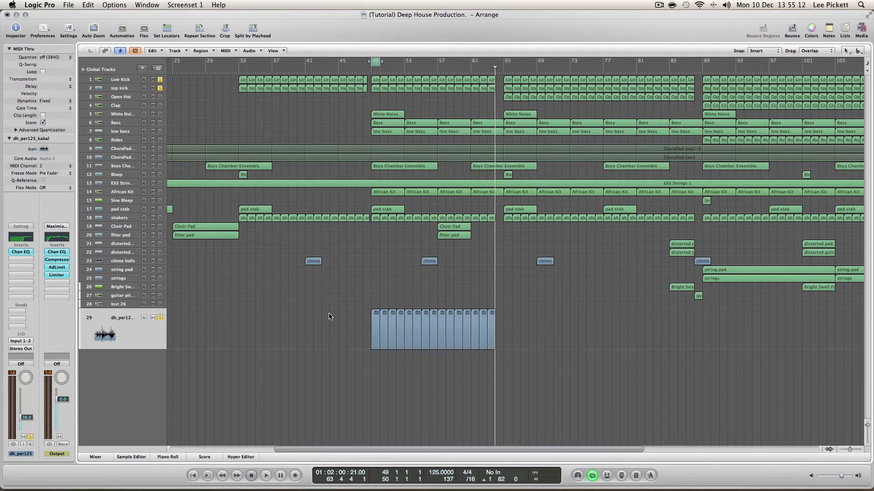
drag(329, 317, 582, 363)
drag(374, 331, 509, 332)
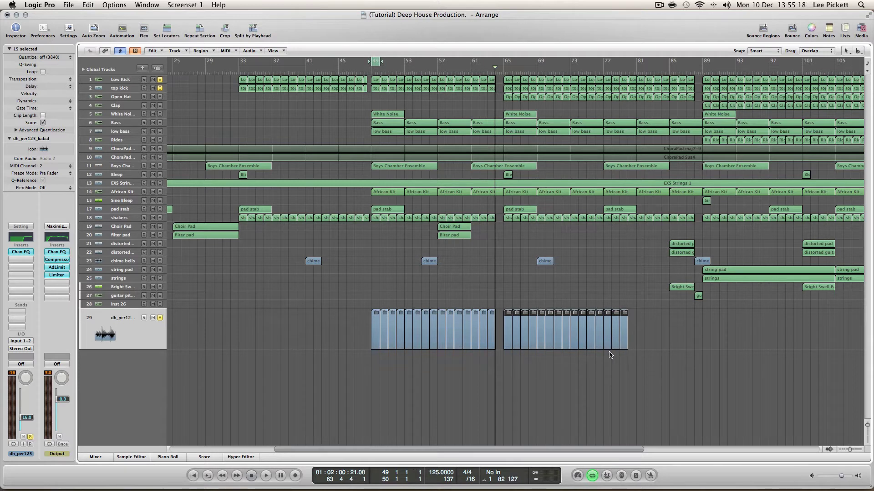
Step: Extend the run at bar 65 up to bar 88 with a copy of its first eight folders, and copy all 23 folders to bar 89
drag(512, 341, 562, 319)
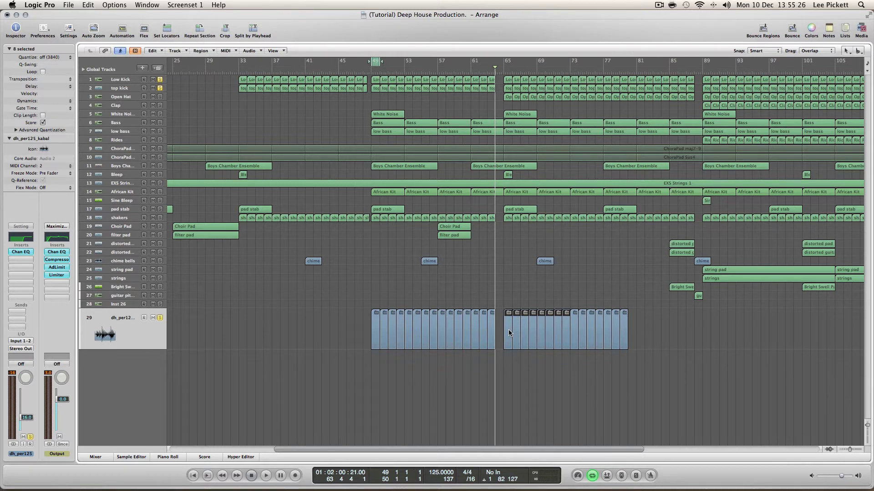
drag(508, 329, 632, 328)
drag(692, 375, 707, 334)
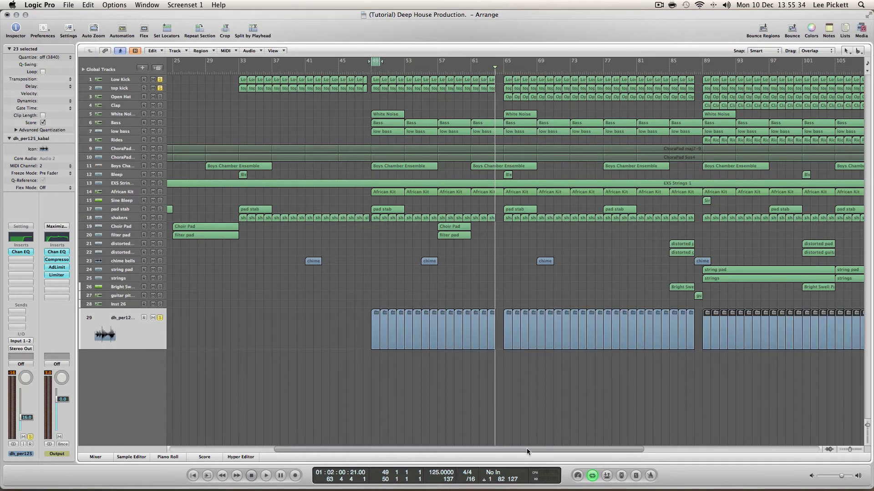
Step: Extend the percussion run at bar 89 by eight folders up to bar 120, and copy all 31 folders to bar 121
drag(526, 448, 676, 448)
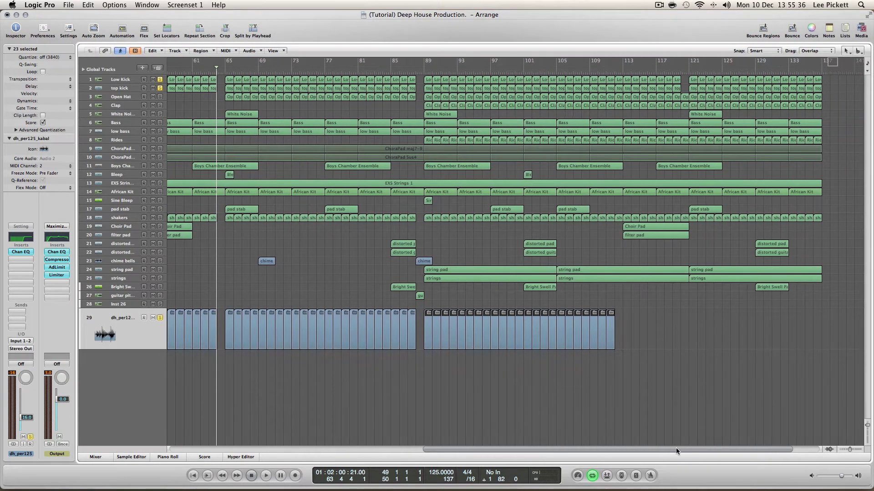
drag(424, 360, 618, 335)
drag(669, 326, 678, 325)
drag(676, 387, 425, 320)
drag(517, 327, 693, 349)
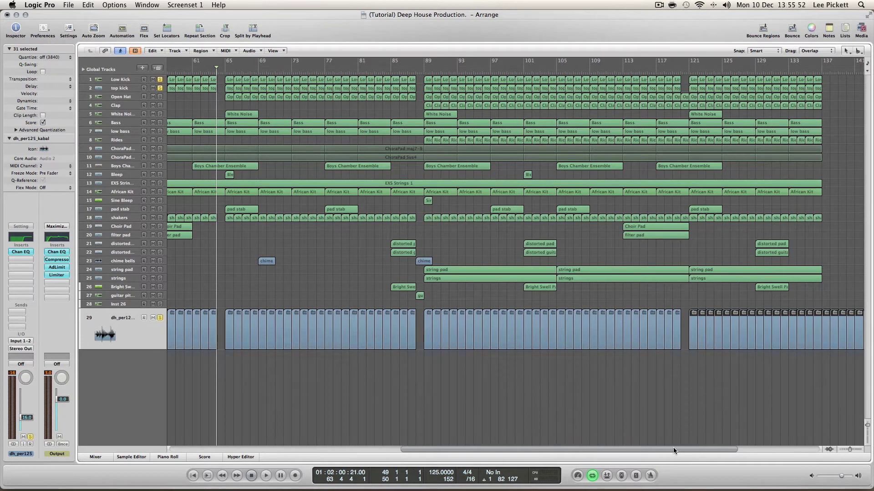
Step: Delete the surplus percussion folders from bar 137 onwards, past the end of the other tracks
drag(673, 450, 755, 451)
drag(821, 289, 656, 418)
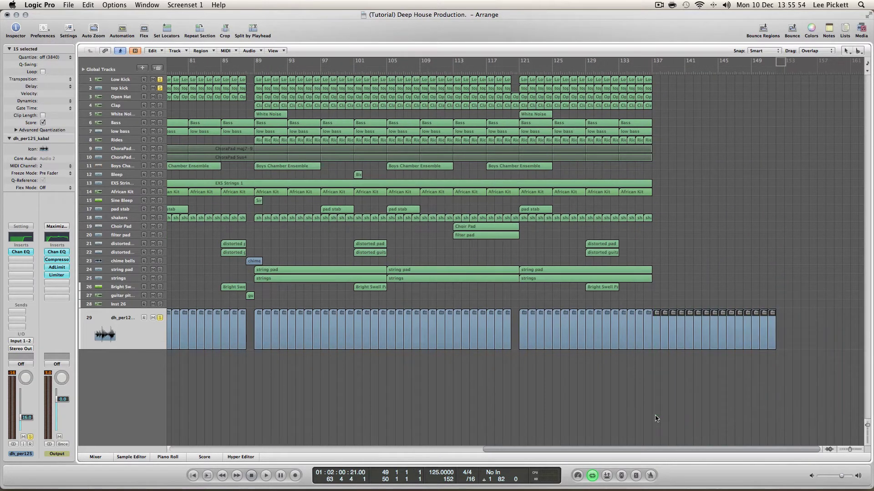
key(Delete)
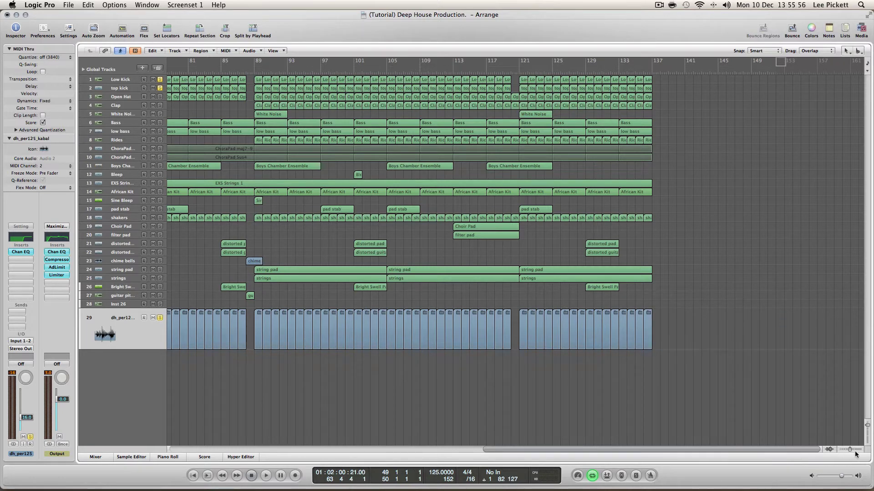
Step: Turn off Auto Zoom for the selected track and unsolo the kick and percussion tracks
click(848, 450)
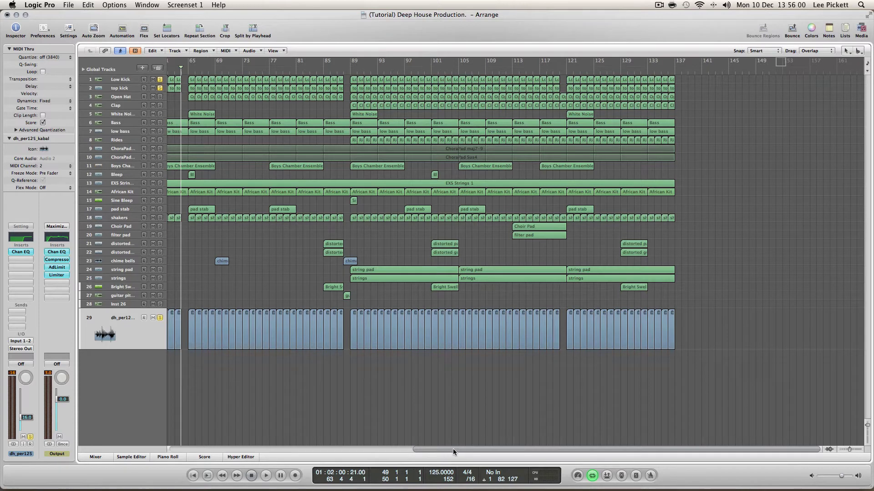
drag(632, 450, 138, 436)
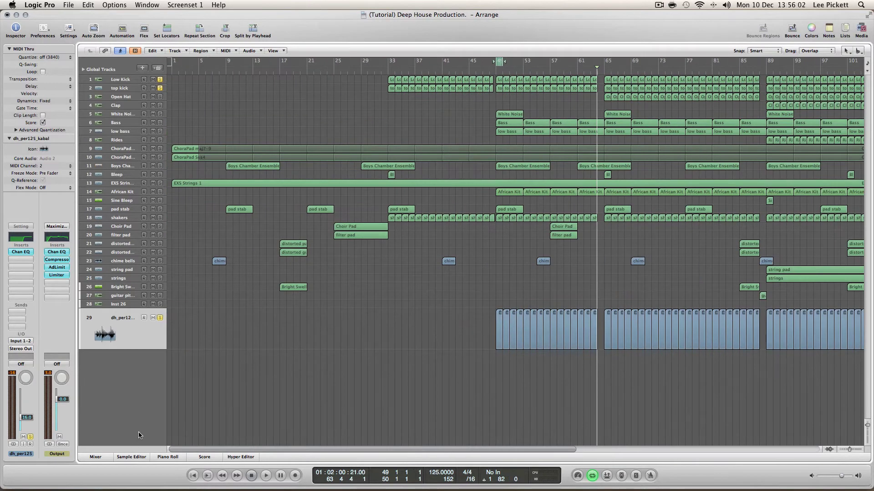
click(92, 27)
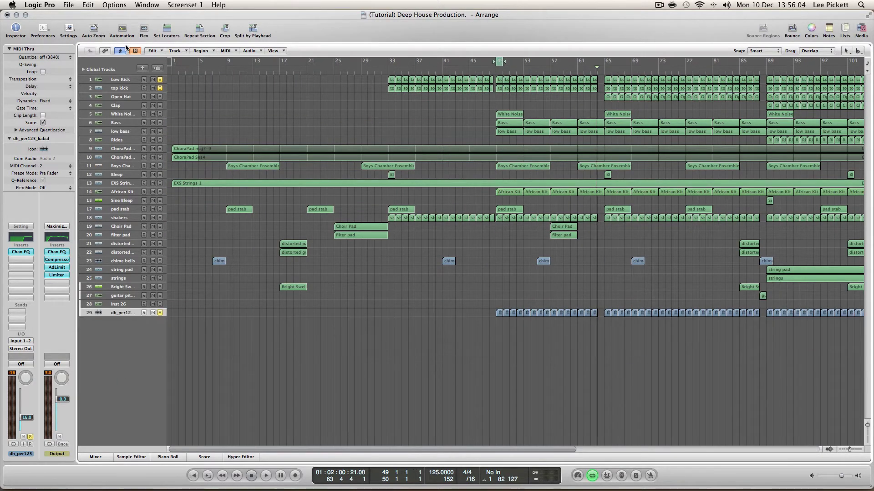
click(160, 80)
drag(849, 451, 848, 452)
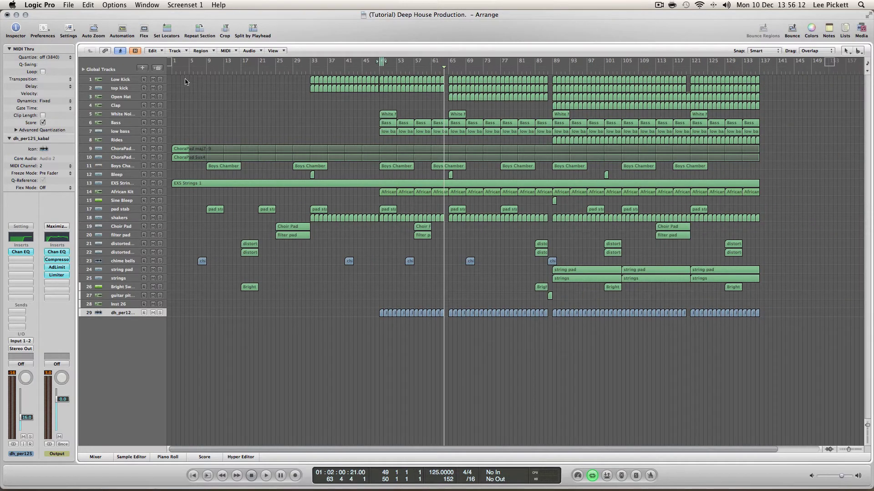
Step: Set the cycle range from bar 1 to bar 137 and play the whole arrangement from the start
drag(173, 63, 767, 78)
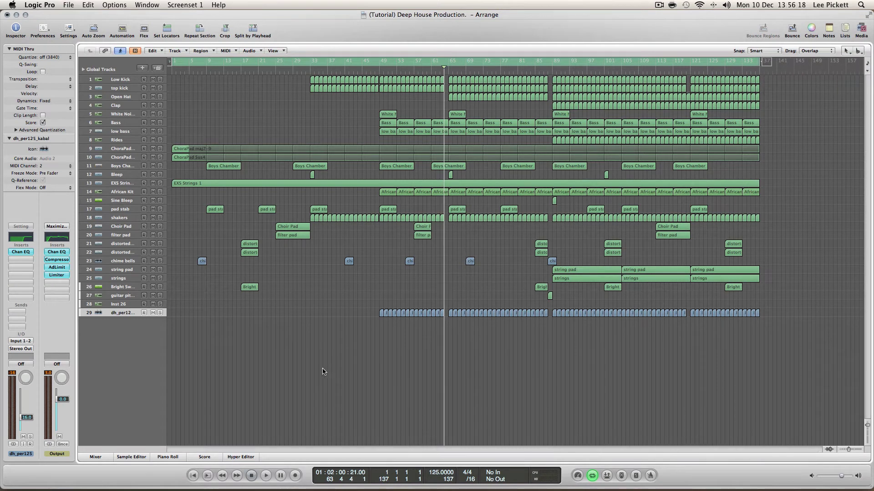
click(251, 476)
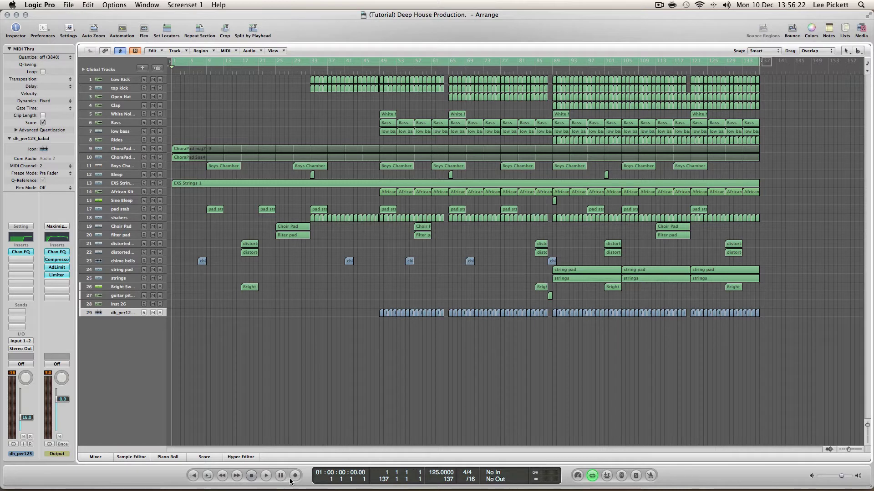
key(space)
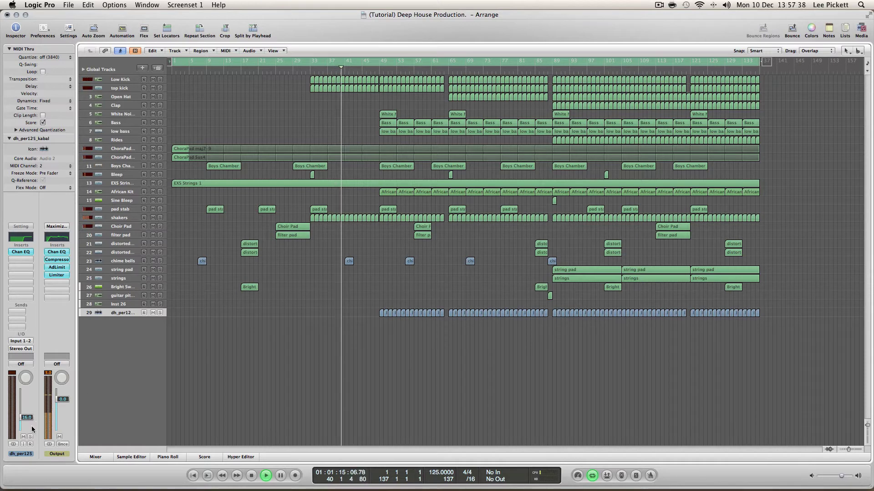
Step: Set the percussion track's volume to -12.0 dB and readjust the low cut band in its Channel EQ during playback
drag(28, 425, 29, 426)
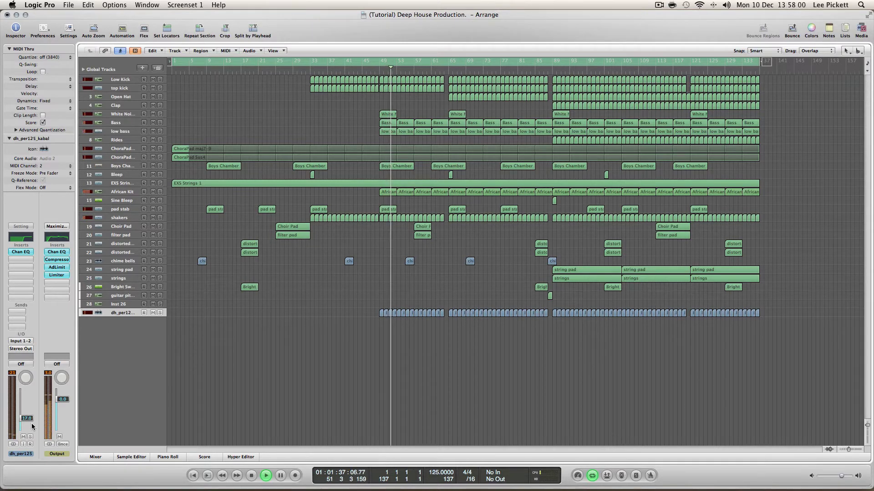
mouse_move(23, 419)
mouse_down()
mouse_move(26, 400)
mouse_move(28, 429)
mouse_up()
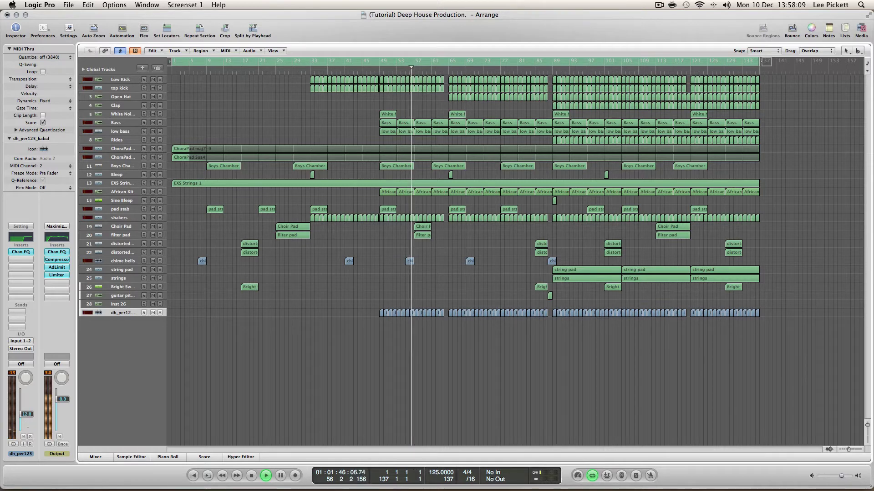
click(21, 251)
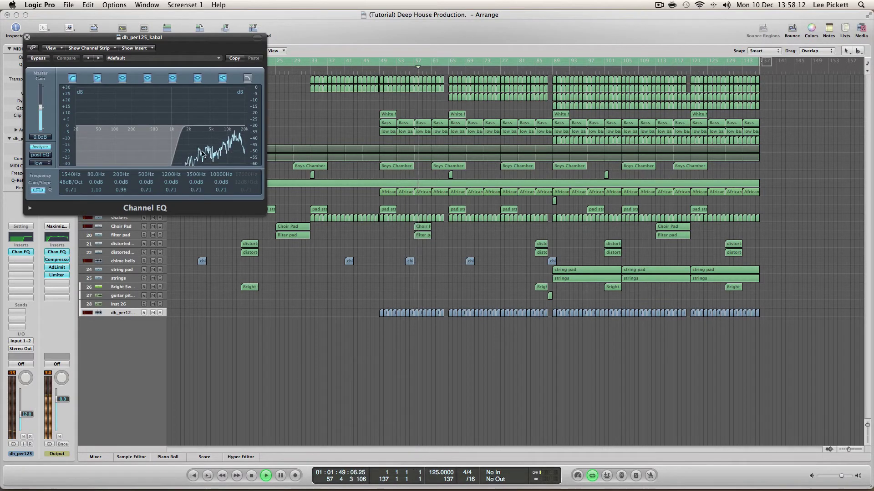
drag(185, 169, 177, 151)
drag(81, 170, 79, 179)
click(27, 37)
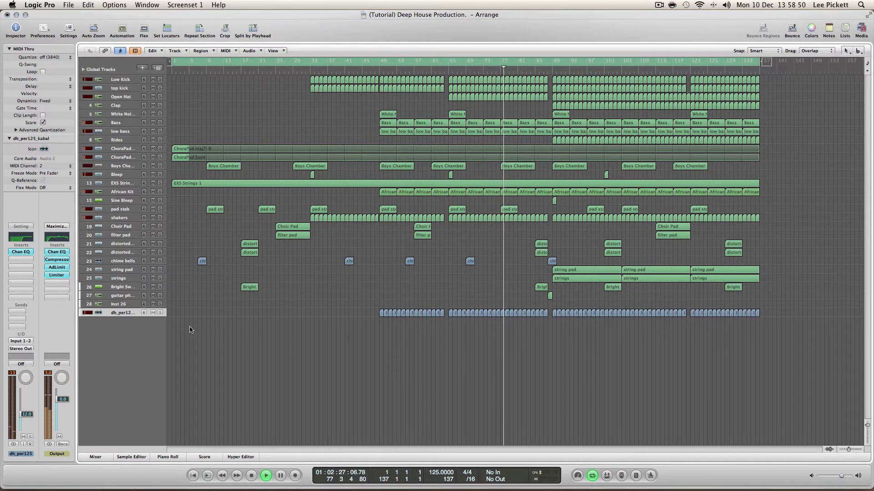
Step: Insert a stereo Space Designer reverb on the percussion track, lowering the dry level slightly and the reverb level to -29.0 dB
click(17, 259)
mouse_move(54, 336)
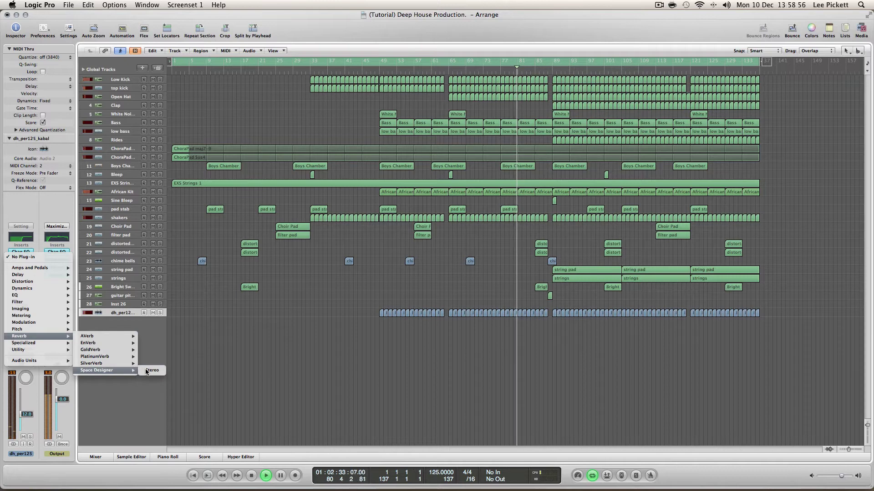
click(151, 371)
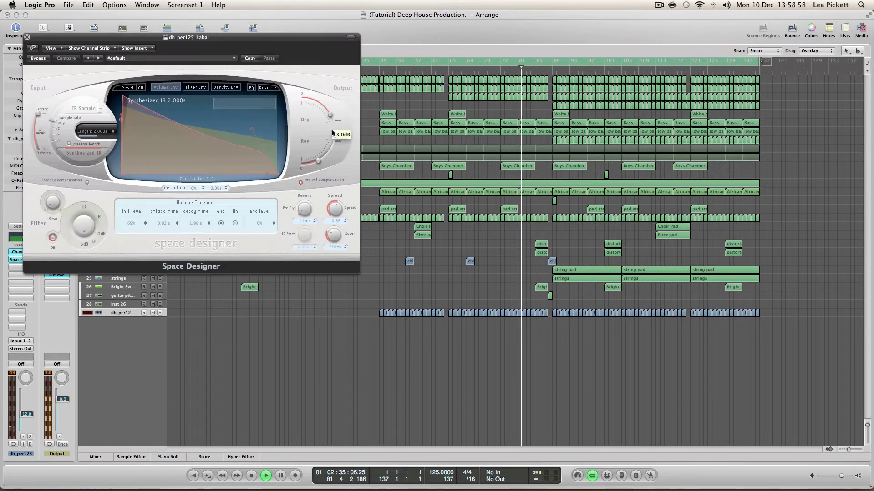
drag(332, 134, 334, 137)
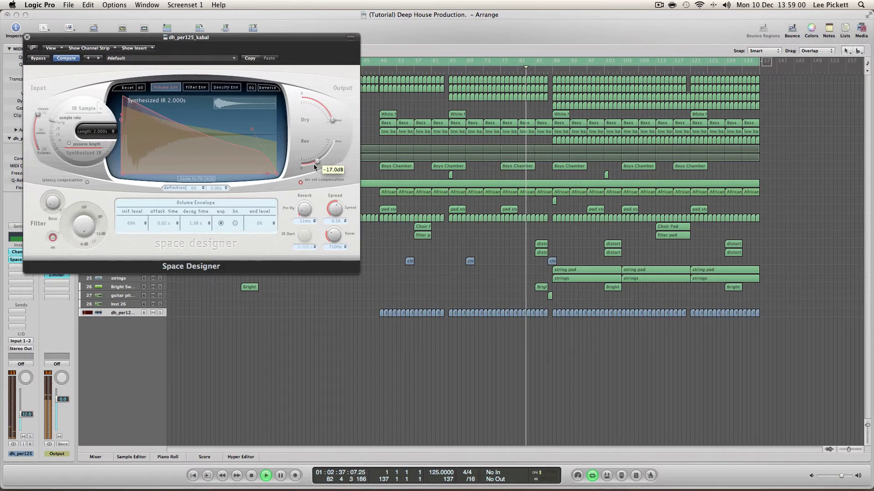
scroll(312, 164, down, 6)
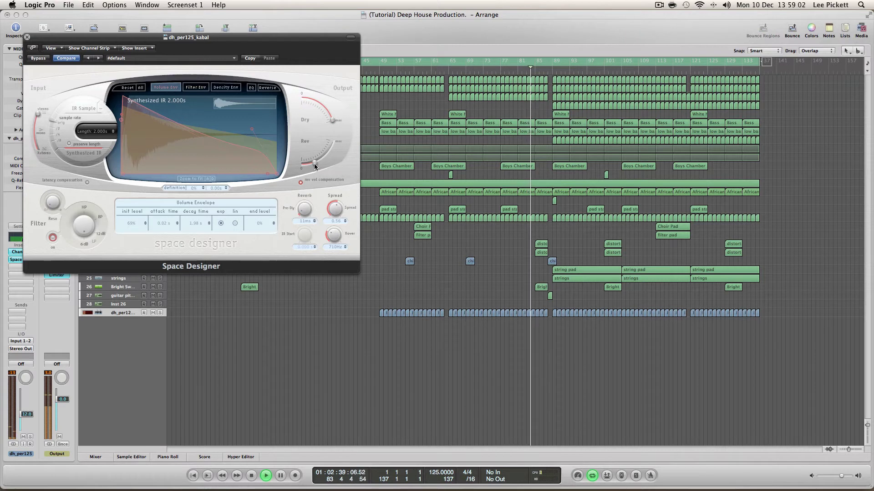
scroll(311, 164, down, 5)
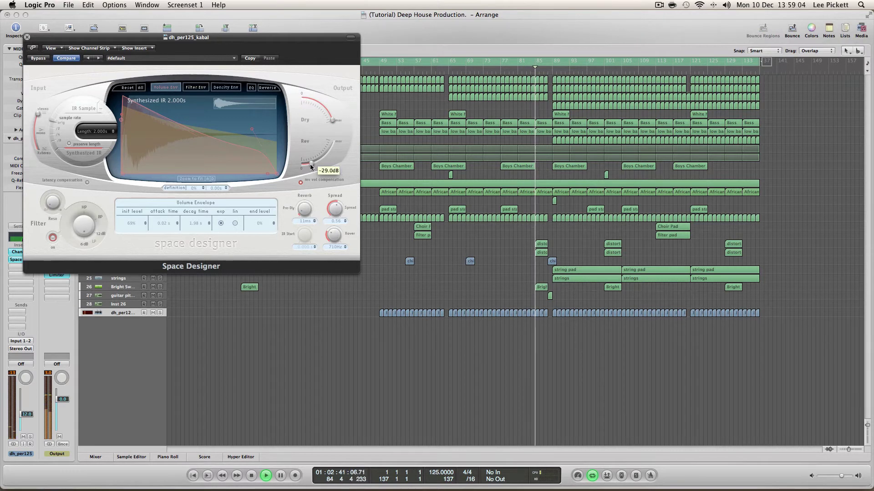
click(26, 38)
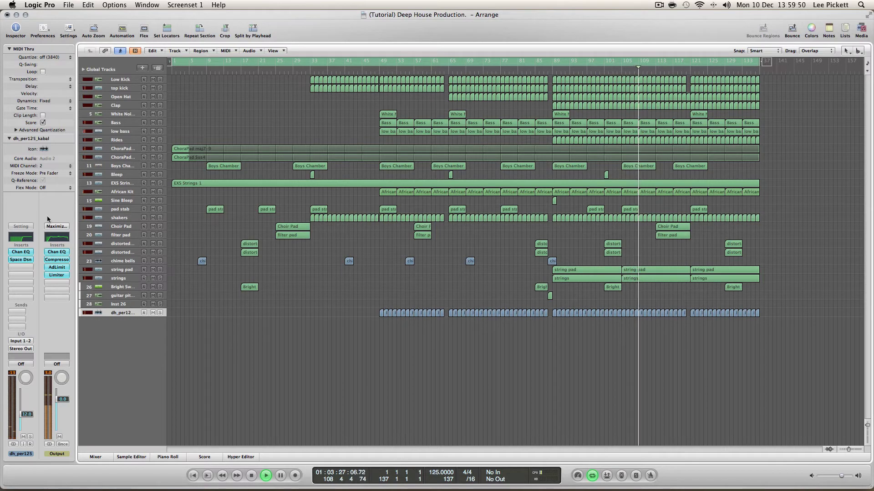
Step: Set the threshold of the side-chained compressors on the string pad and strings tracks to -20.0 dB
click(121, 270)
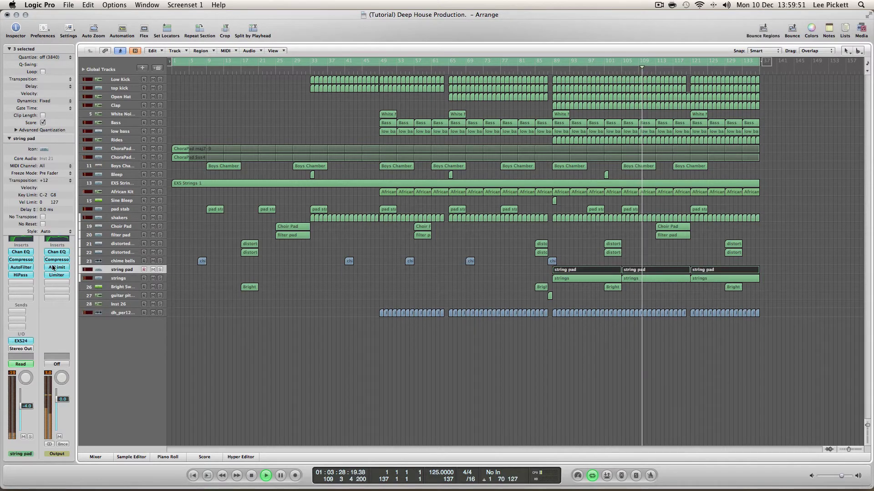
click(24, 260)
key(Down)
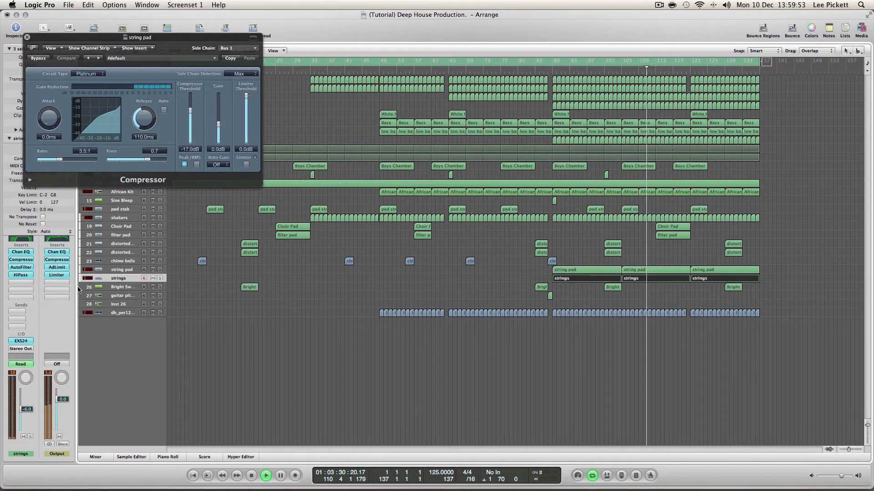
click(21, 259)
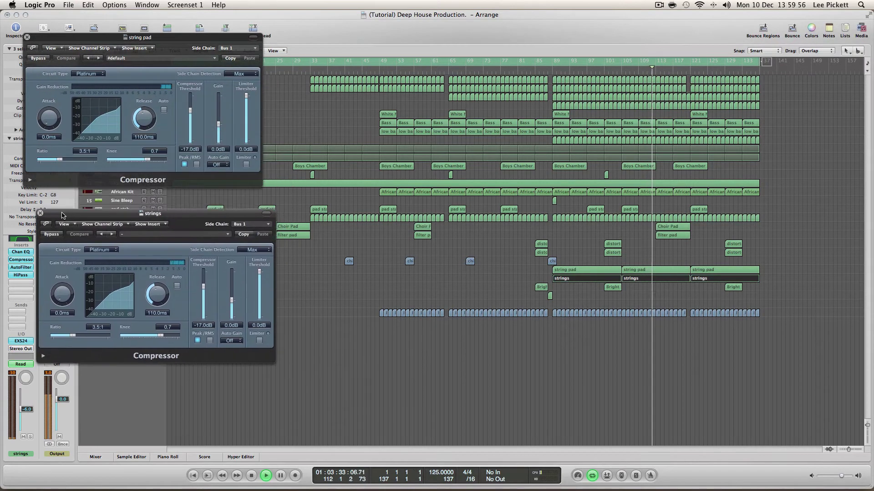
drag(62, 215, 63, 212)
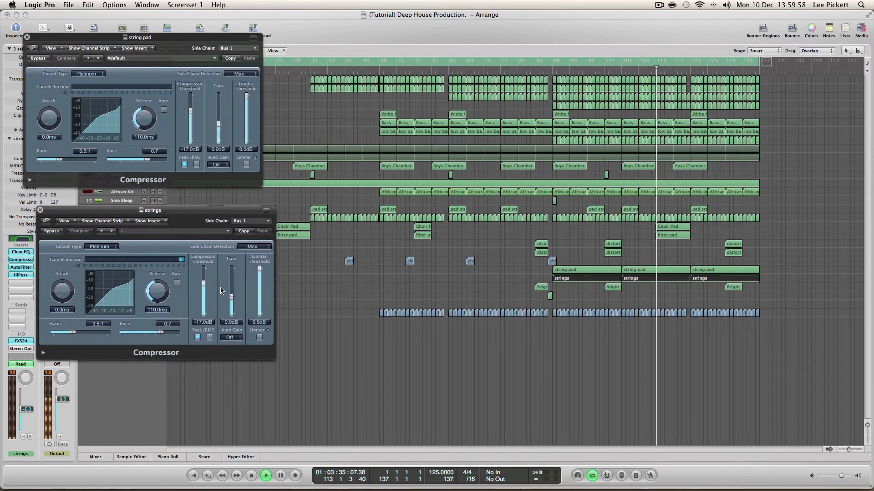
drag(204, 309, 206, 320)
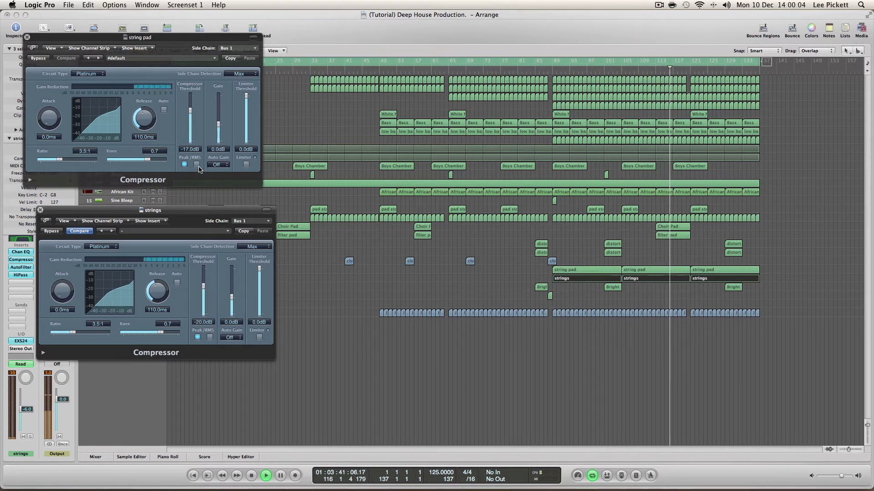
drag(191, 150, 198, 162)
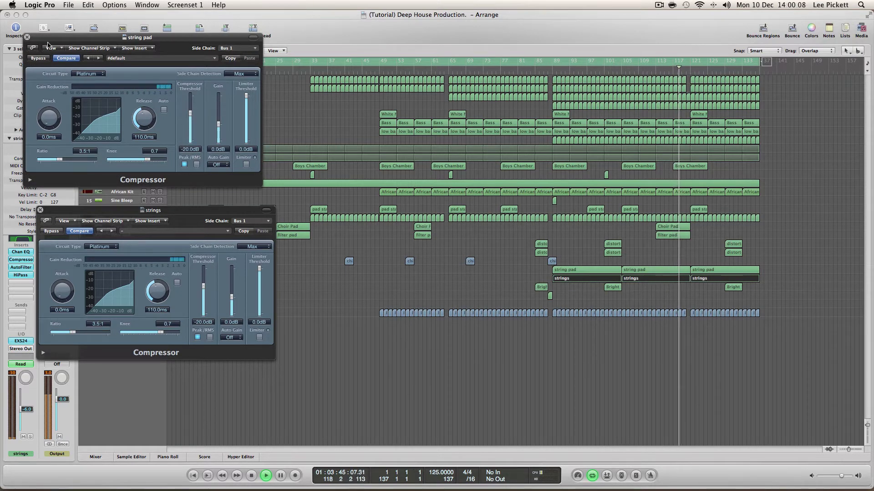
click(27, 37)
click(41, 210)
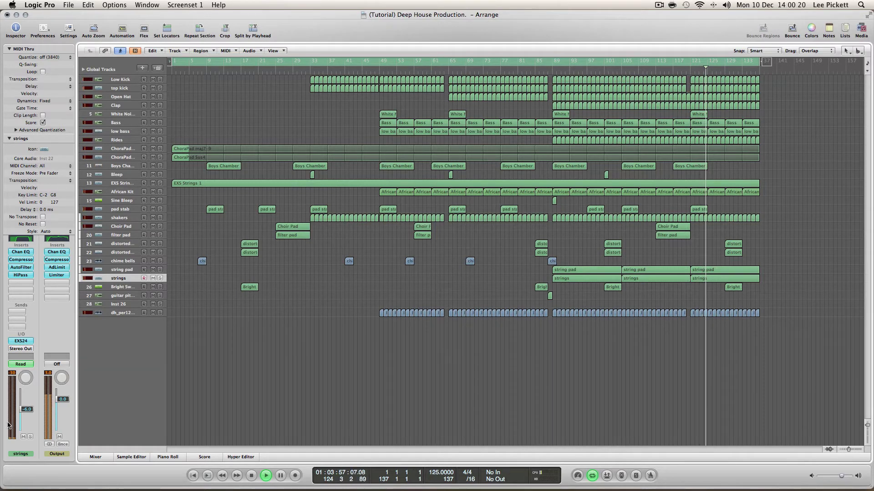
Step: Set the dh_per125_kabal track's volume to -15.0 dB, stop playback and return the playhead to bar 1
click(114, 314)
drag(35, 414, 36, 417)
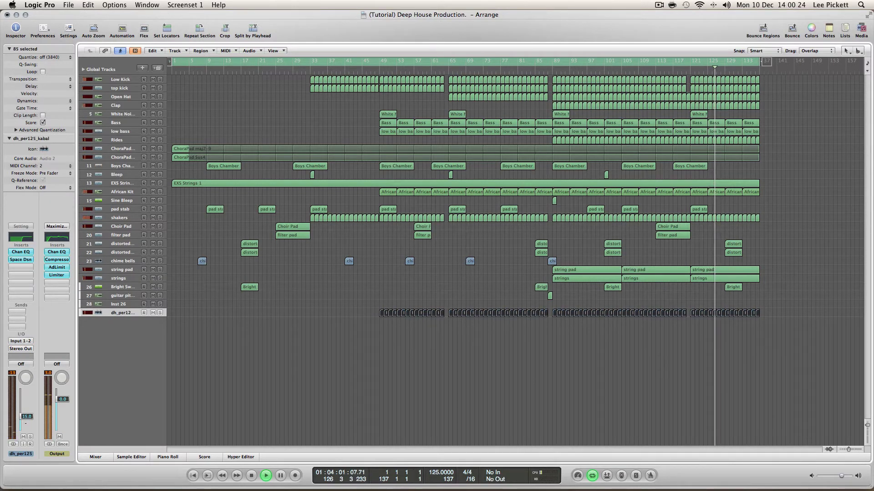
click(315, 423)
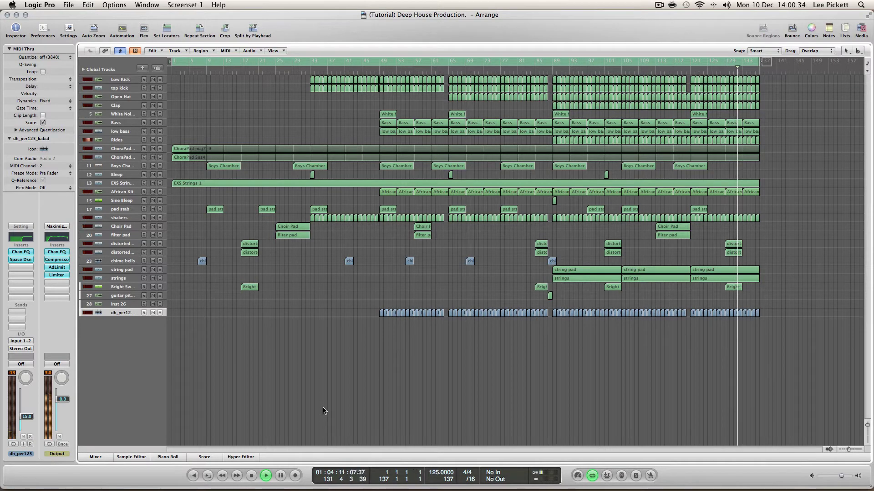
key(space)
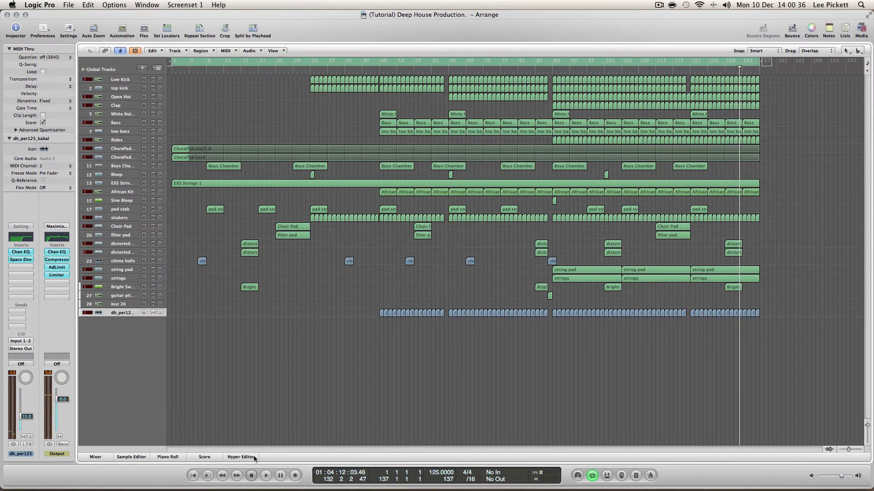
click(251, 476)
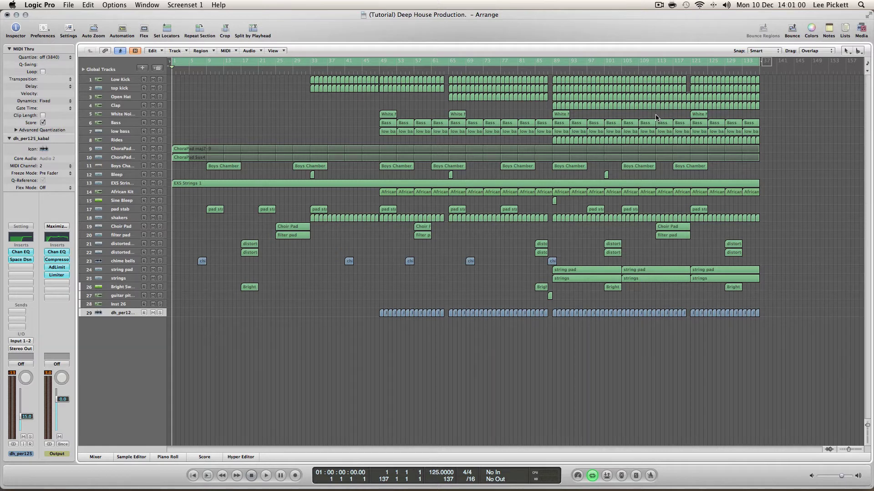
Step: Solo the string pad, strings, both ChoraPad, Boys Chamber and EXS Strings tracks, and play them with a cycle range from bar 105 to 121
click(160, 278)
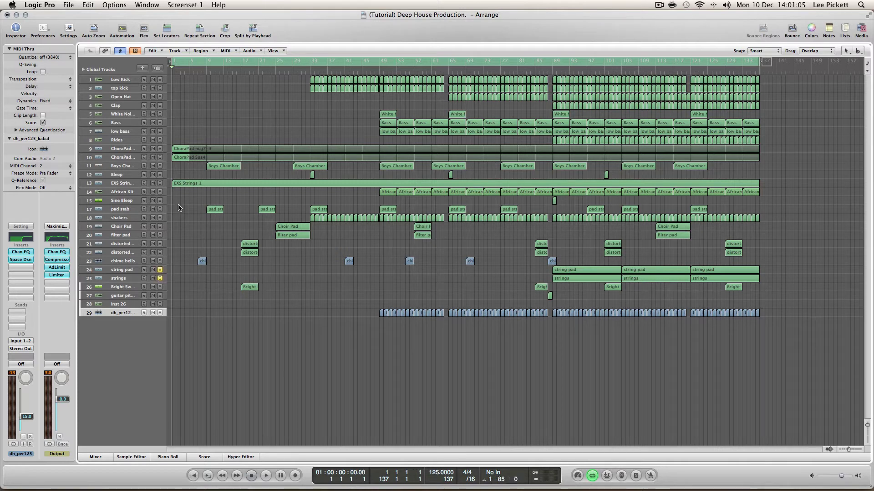
click(160, 157)
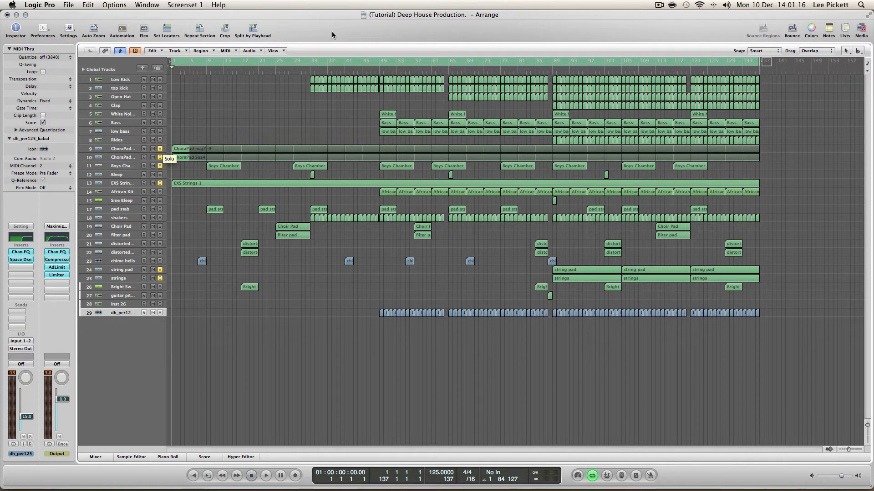
click(630, 62)
drag(623, 63, 689, 64)
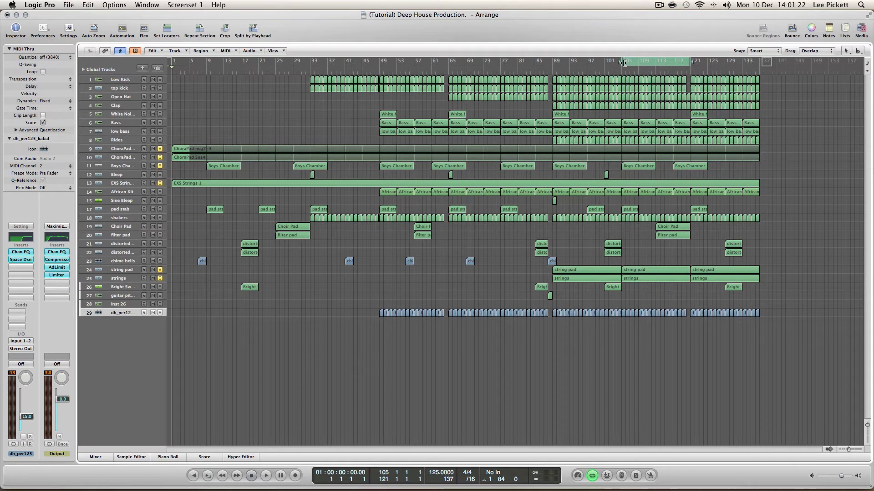
click(624, 62)
key(space)
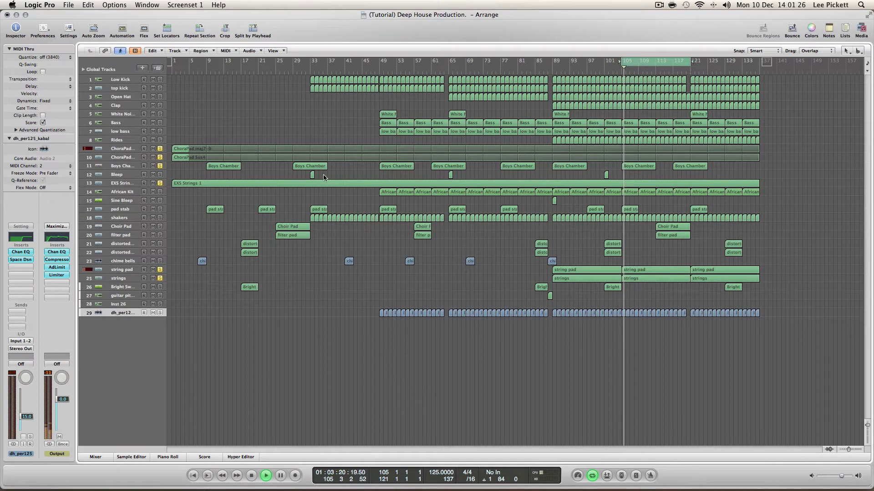
Step: Set the strings track's transposition to +12 and audition it in the loop
click(121, 270)
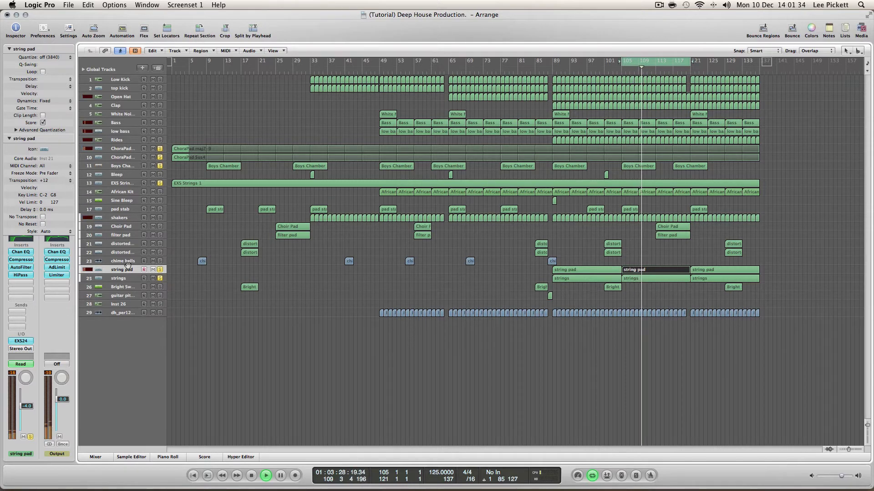
click(124, 278)
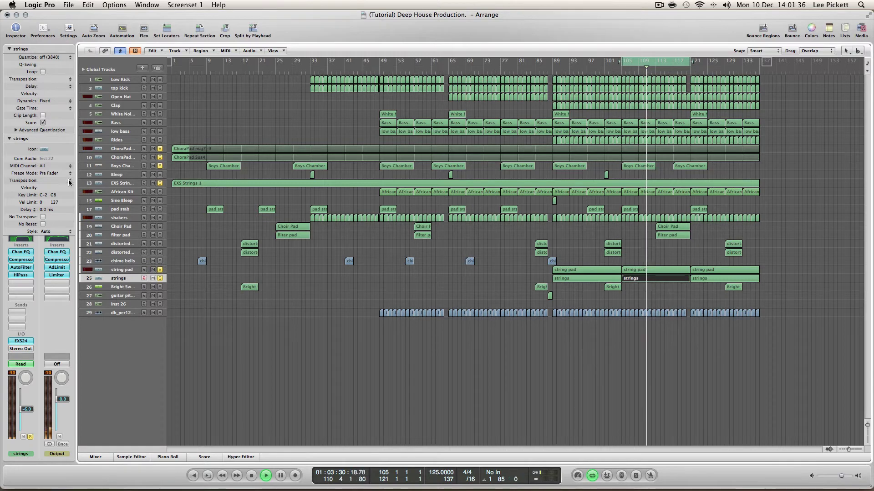
click(69, 181)
click(47, 173)
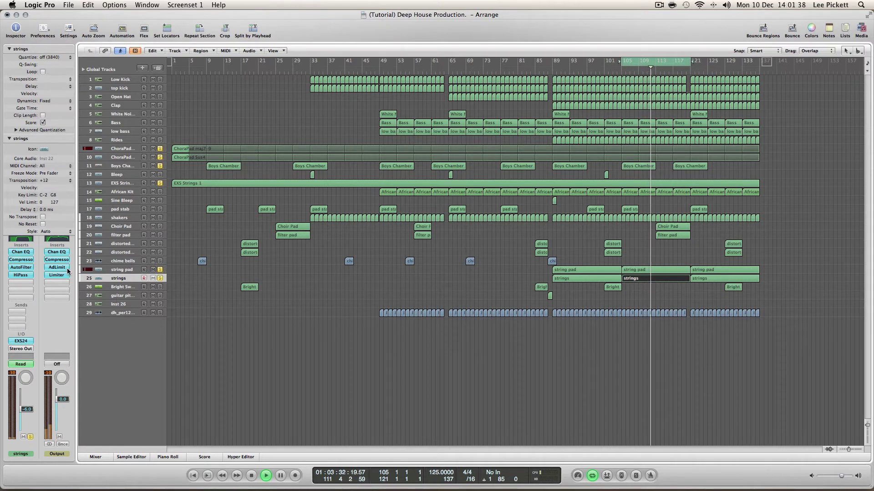
key(space)
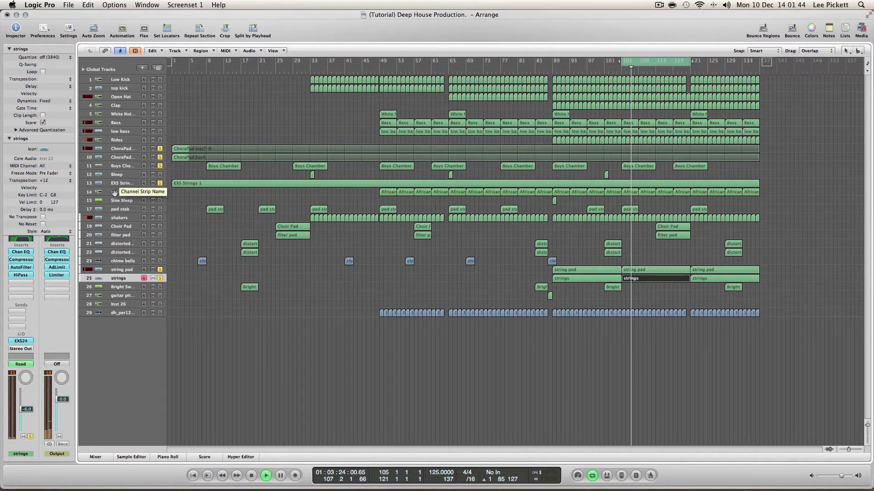
Step: Try a +24 transposition on the strings track, listen to it, and return the track to +12
click(50, 181)
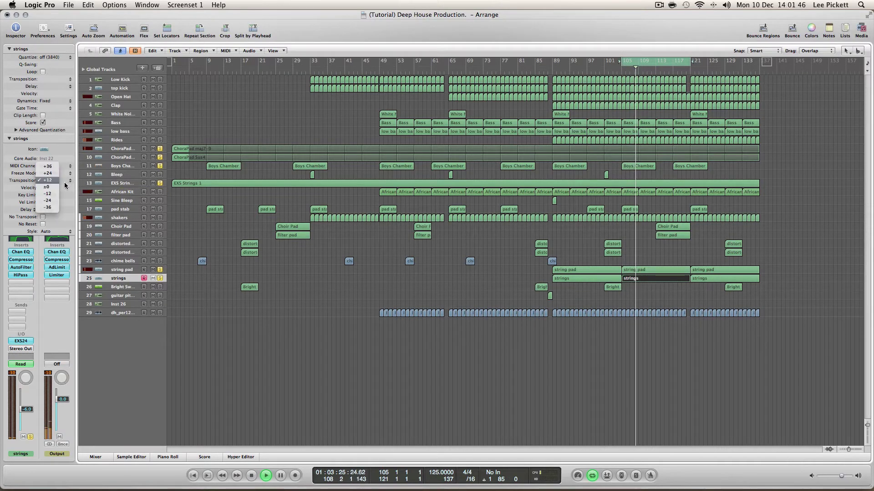
click(50, 173)
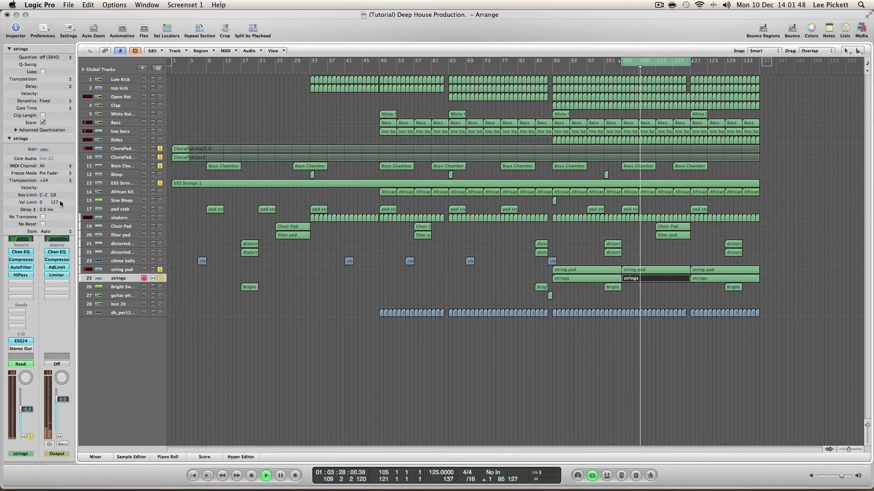
key(space)
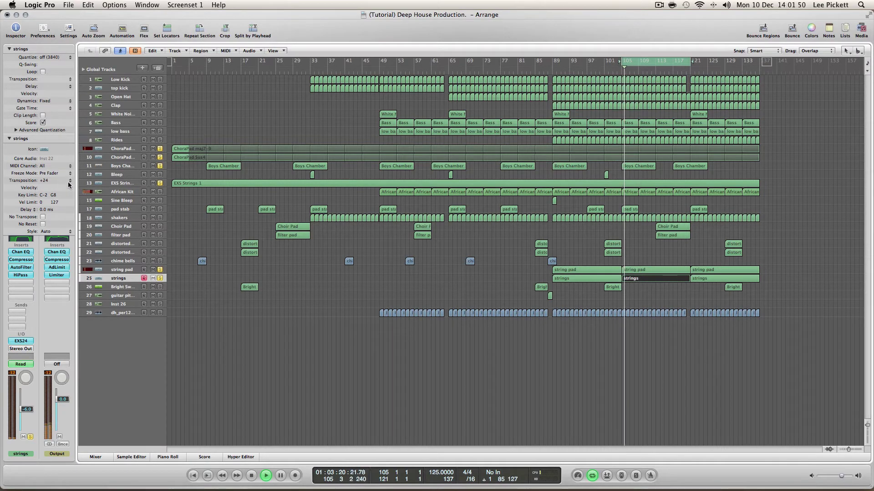
click(68, 181)
click(54, 187)
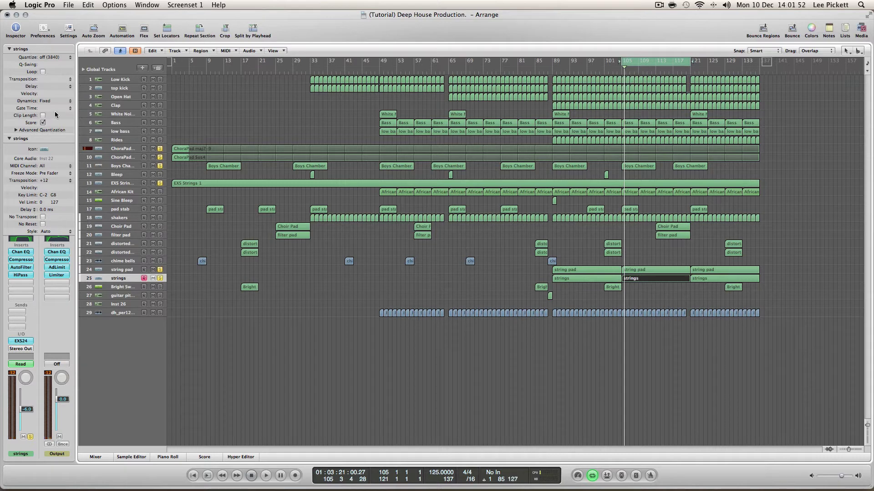
Step: Set the transposition of the strings region at bar 105 to +12 and audition it briefly
click(69, 81)
click(48, 72)
key(space)
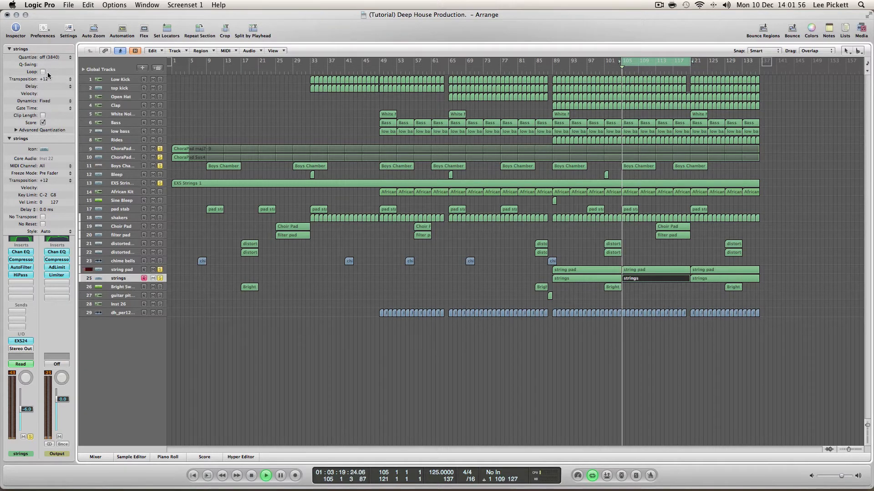
key(space)
Step: Set the transposition of the string pad region at bar 105 to +12 and play the loop
click(123, 270)
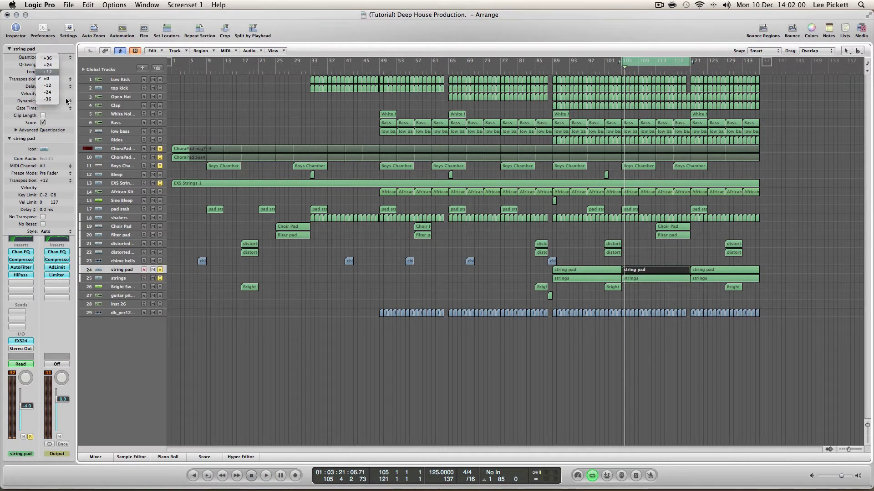
click(48, 72)
key(space)
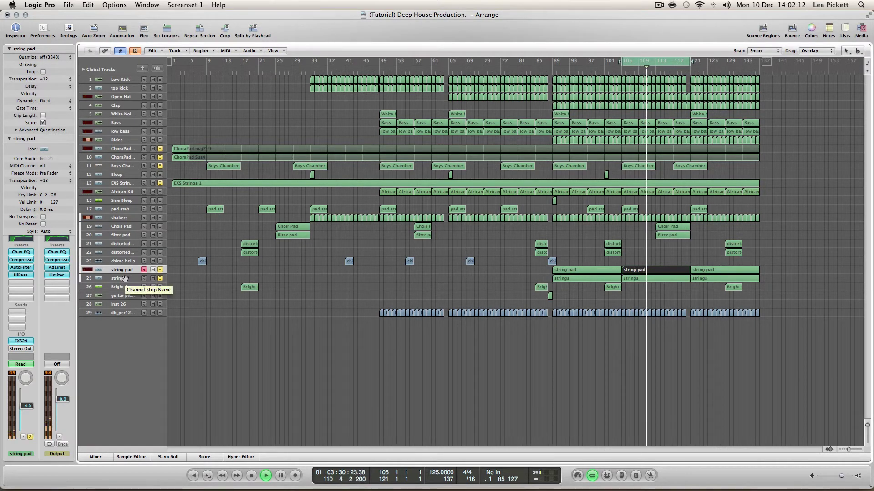
click(160, 278)
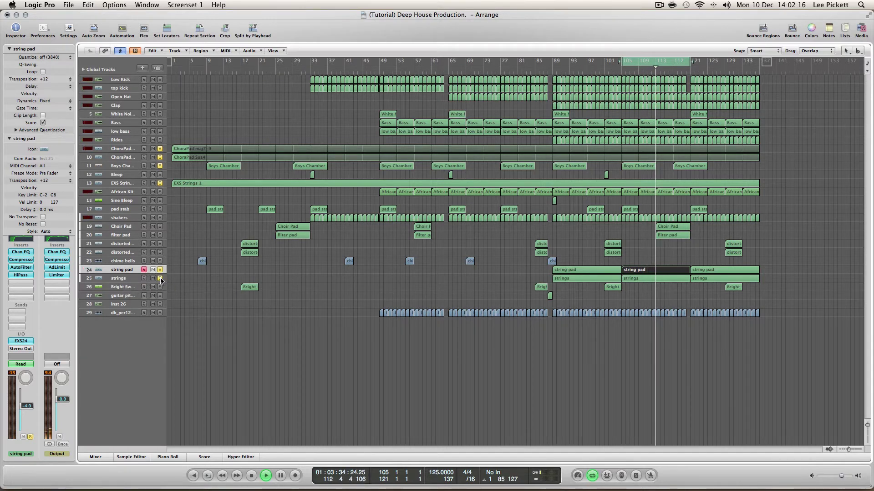
Step: Raise the envelope 2 release in the string pad's EXS24 sampler, stop playback and close the sampler
click(21, 341)
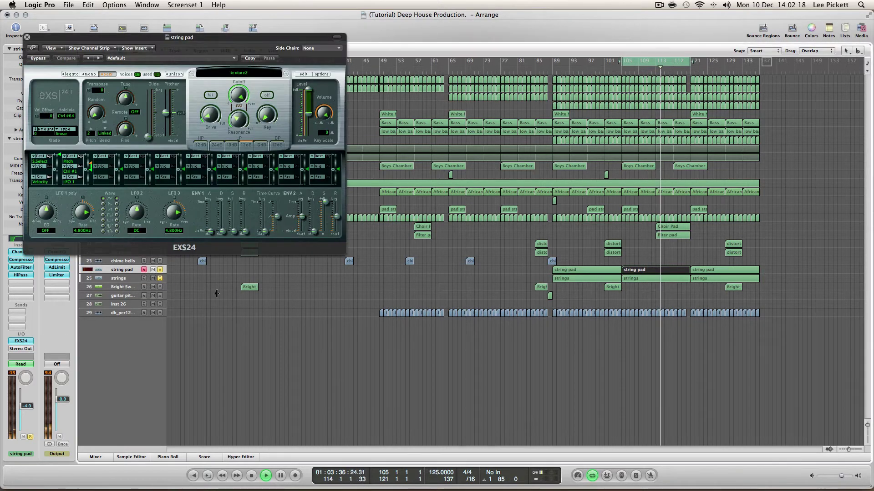
drag(330, 240, 334, 230)
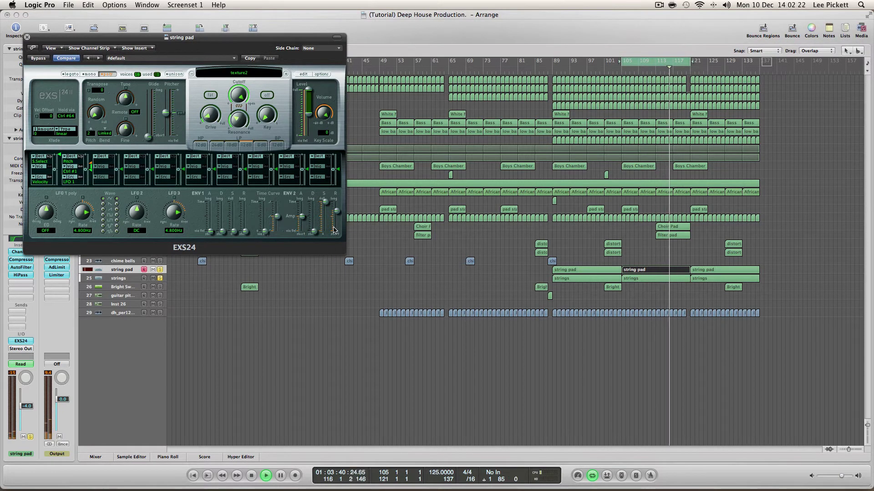
key(space)
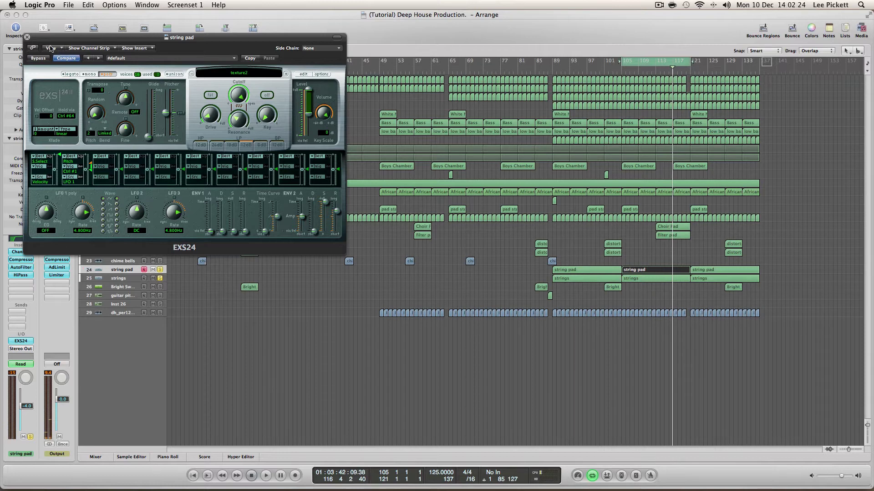
click(26, 38)
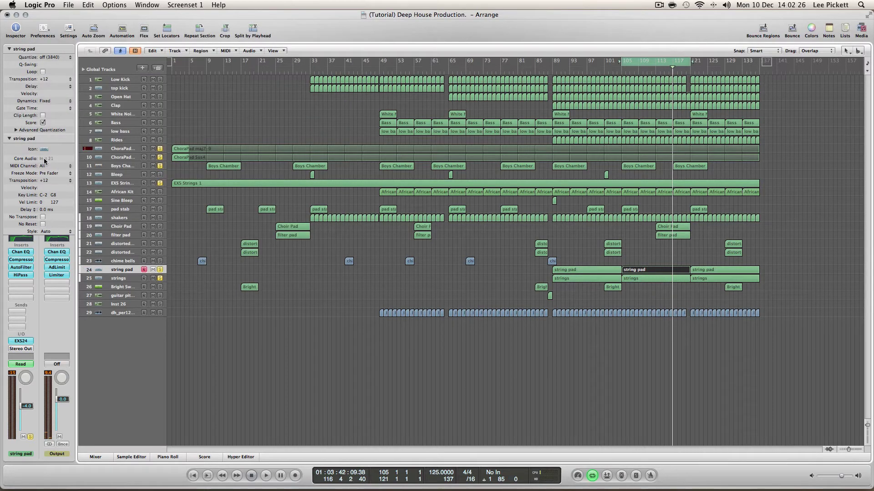
Step: Set the transposition of the string pad and strings regions at bar 105 to +4 and audition the loop
click(70, 79)
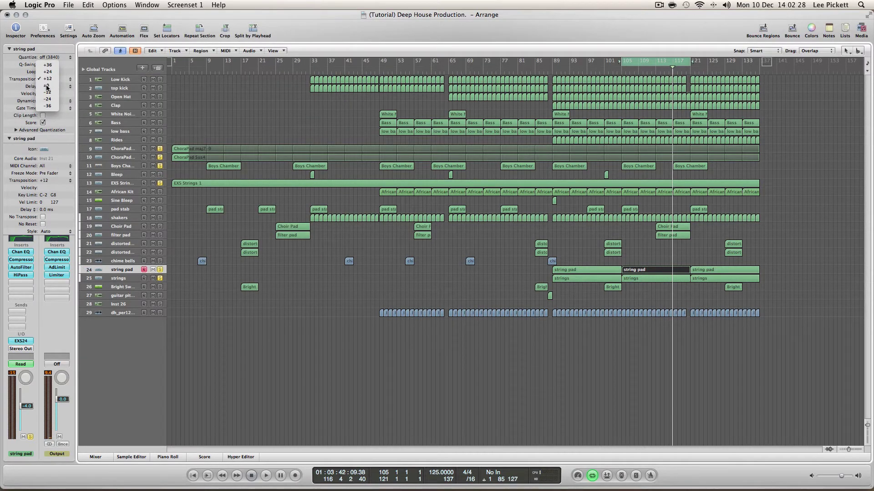
click(54, 89)
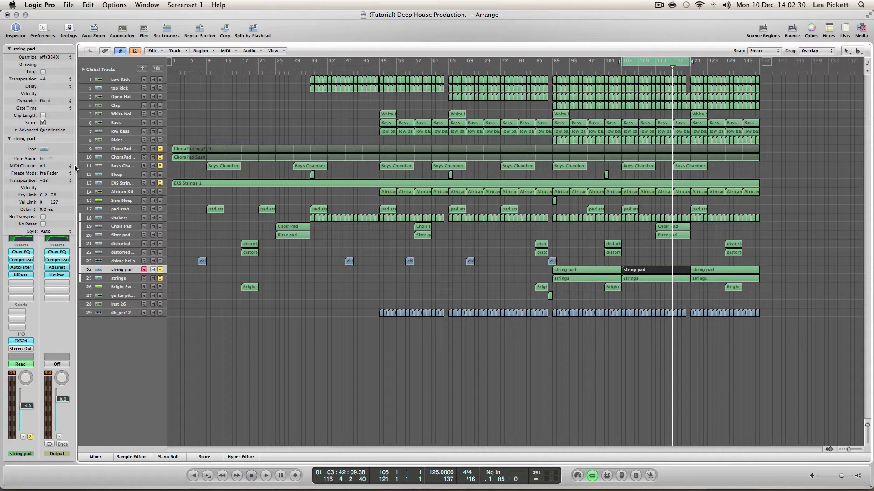
click(124, 278)
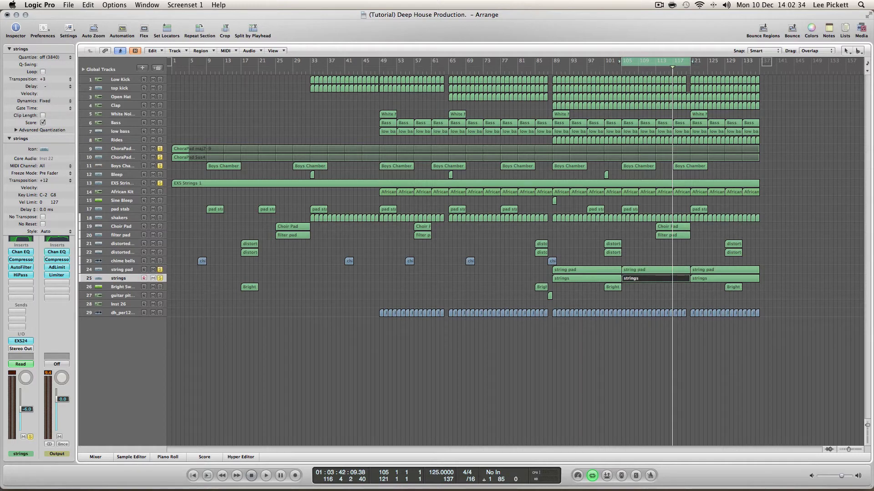
key(space)
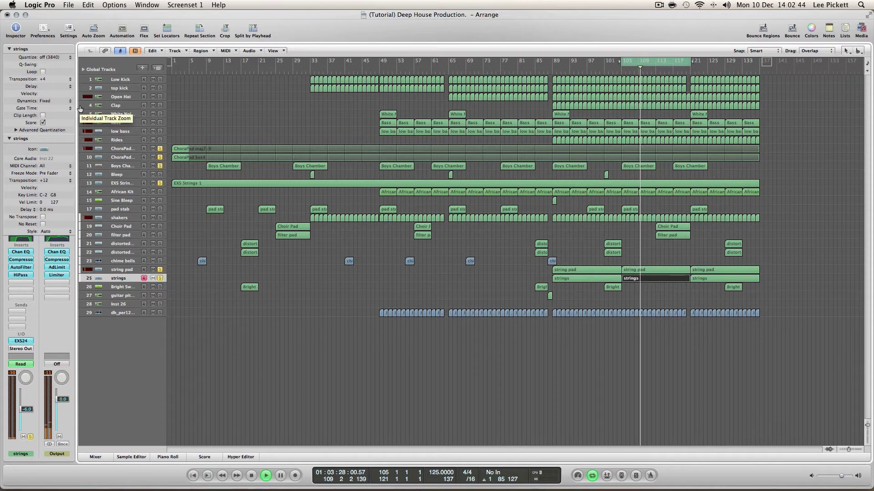
key(space)
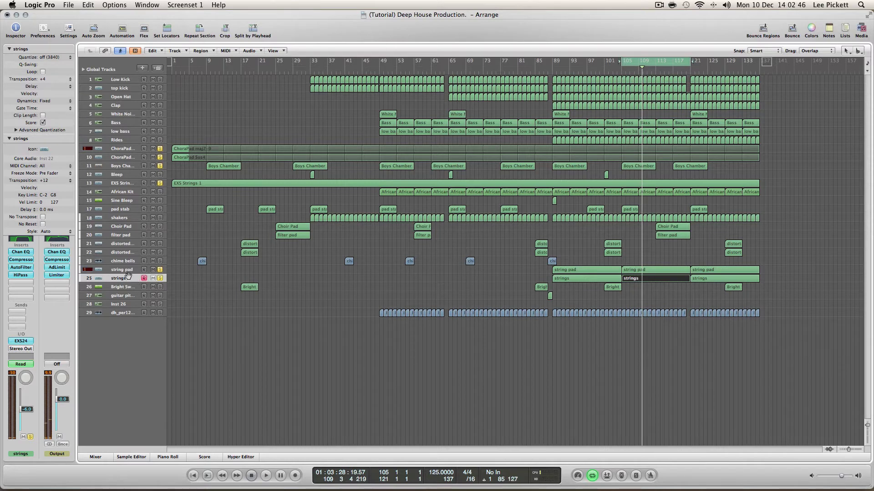
Step: Try a longer envelope 2 decay in the string pad's EXS24, audition it, and return the decay to its minimum
click(128, 270)
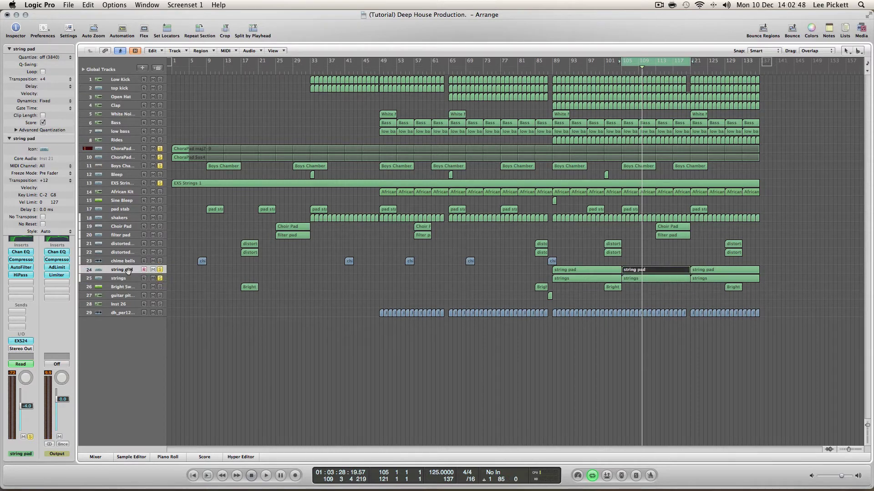
click(28, 342)
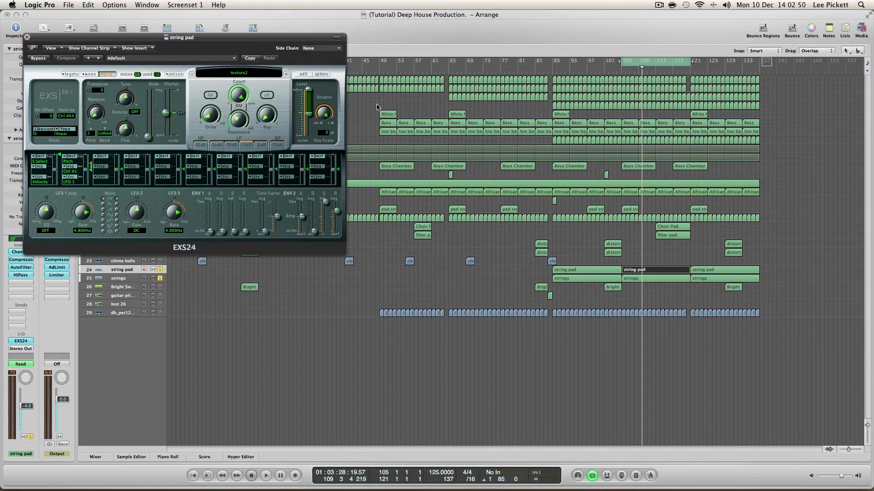
click(336, 229)
drag(317, 234, 327, 189)
key(space)
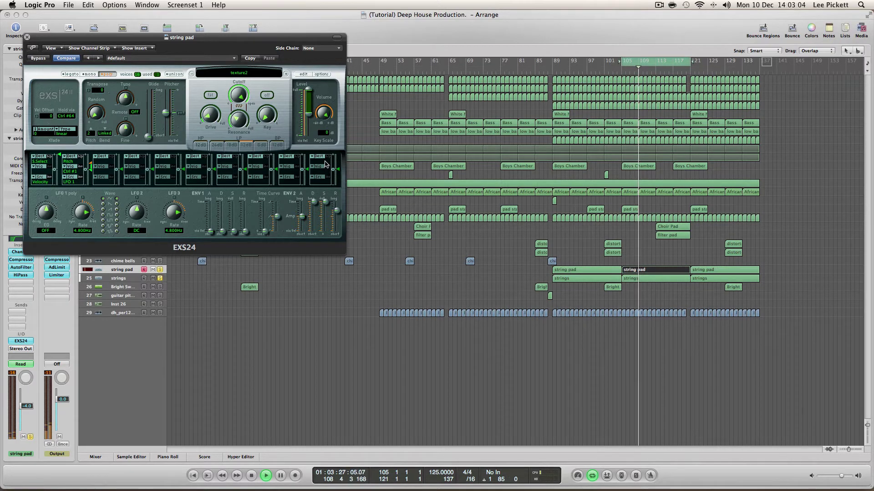
key(space)
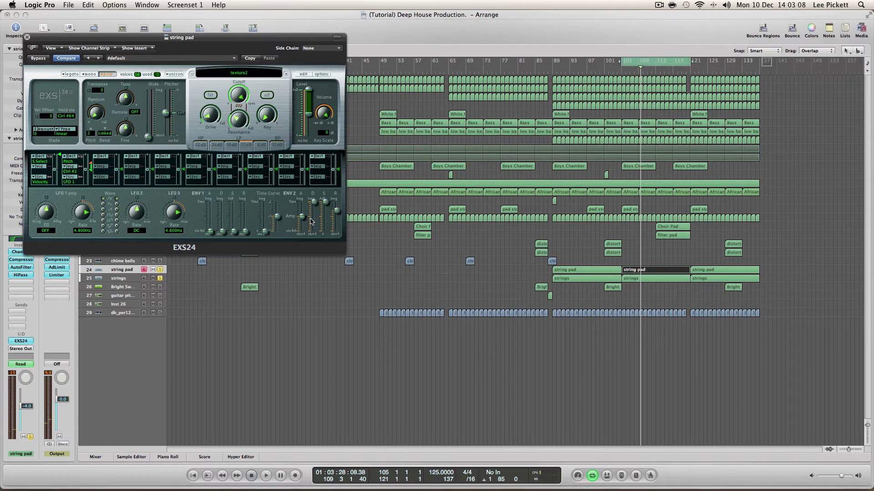
drag(313, 202, 314, 232)
click(28, 38)
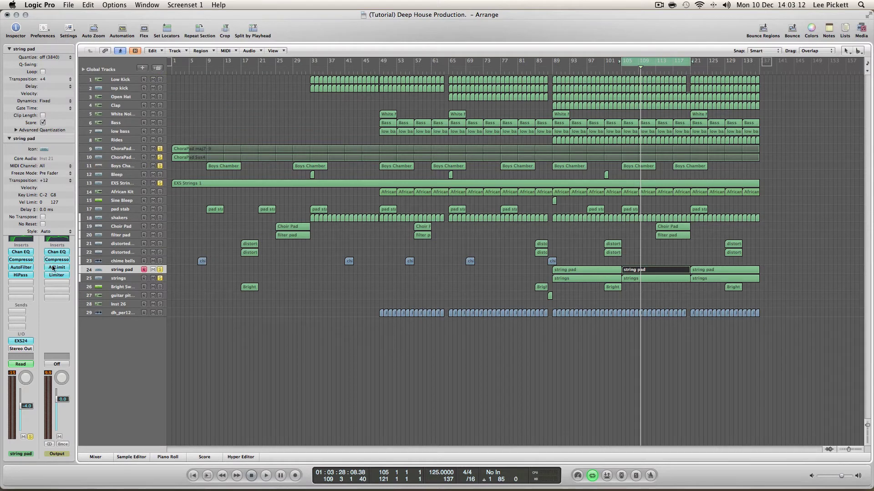
Step: Insert the Space Designer reverb on the string pad track and slightly lower its dry output level
click(23, 282)
mouse_move(63, 359)
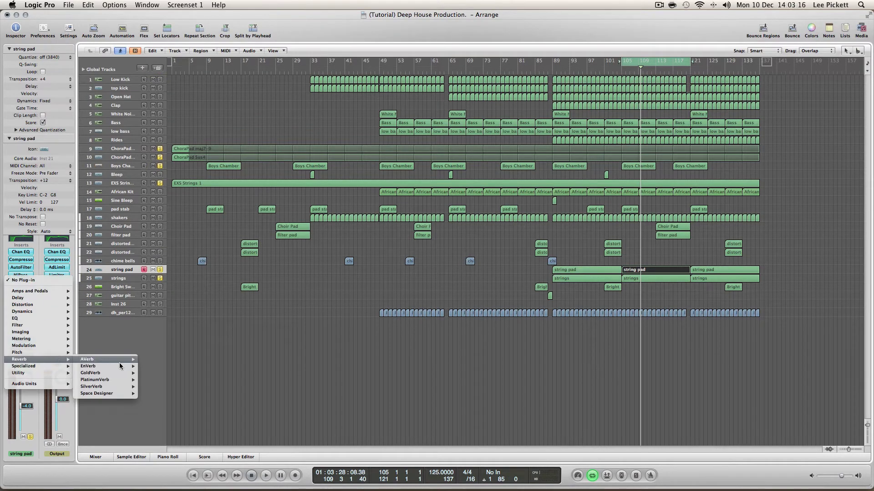
click(155, 394)
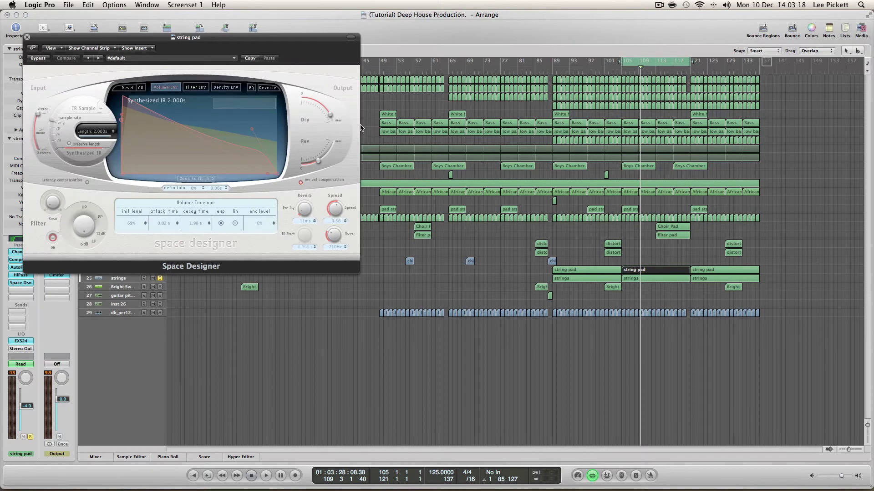
drag(343, 117, 341, 149)
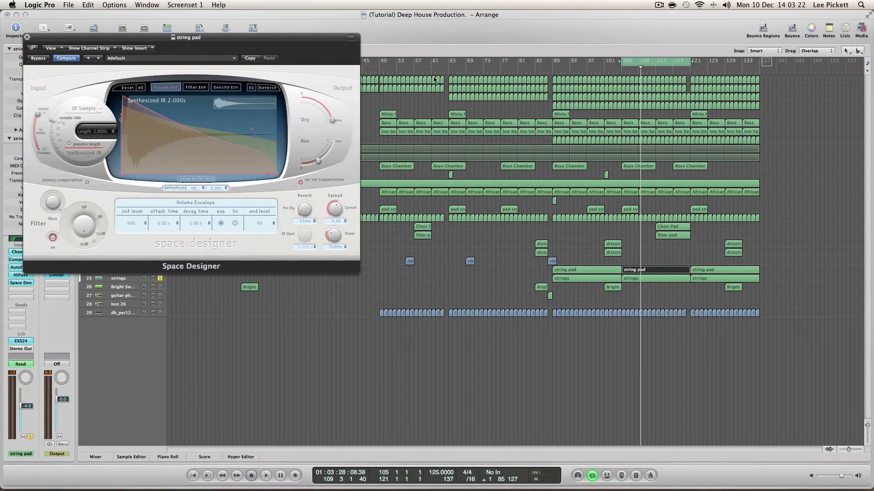
Step: Play the loop, raise Space Designer's reverb output level on the string pad and move the plug-in window aside
key(space)
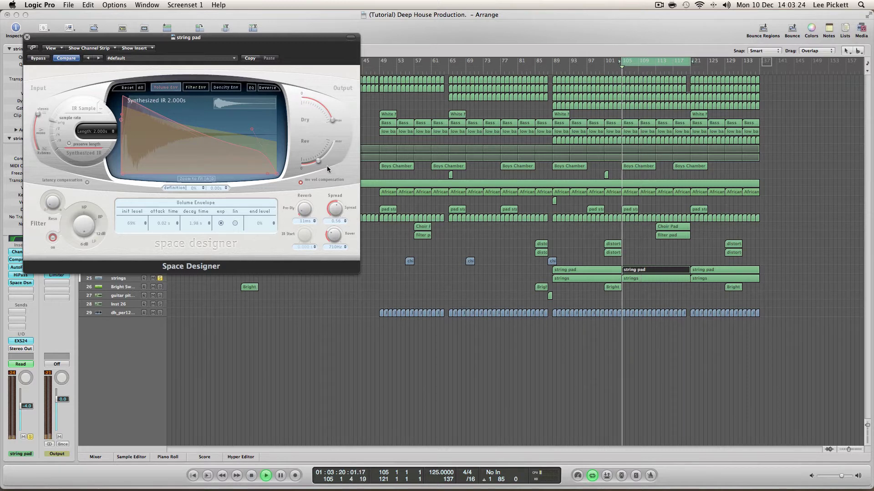
mouse_move(323, 158)
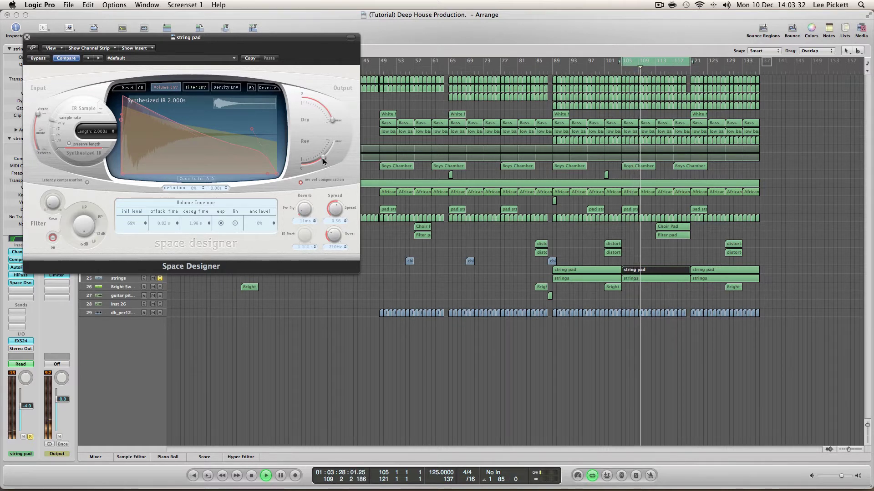
drag(323, 158, 330, 149)
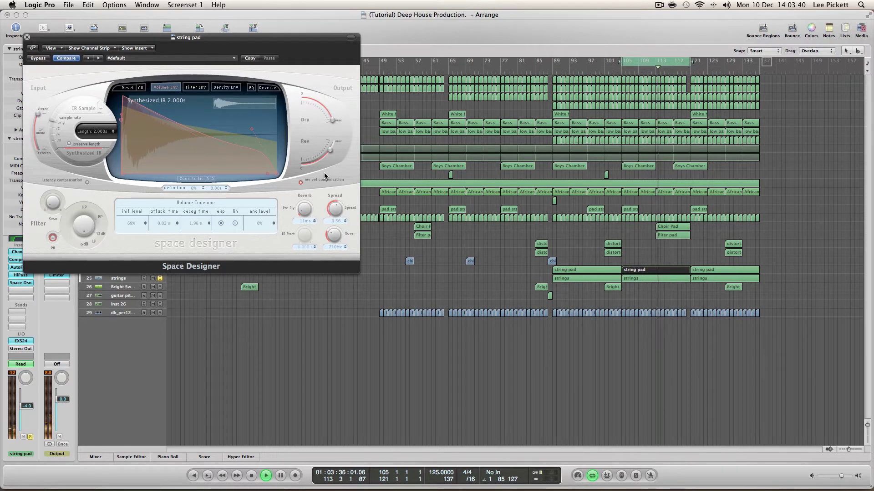
drag(324, 37, 489, 20)
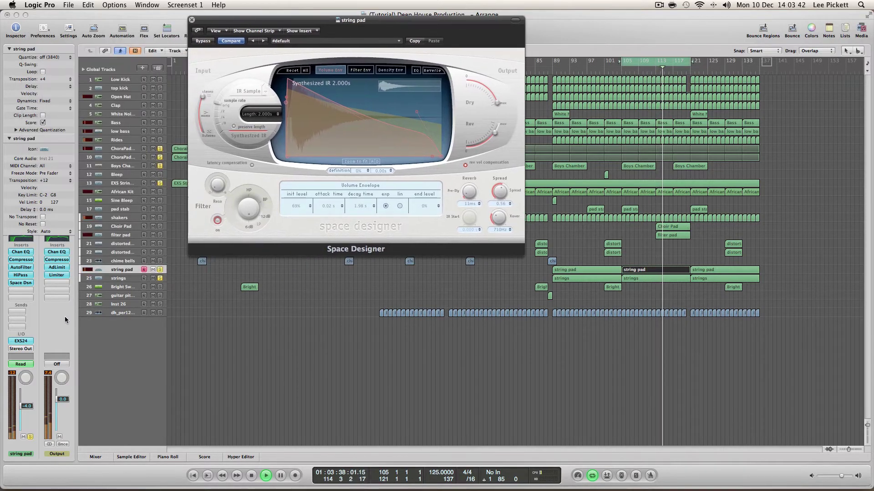
Step: In the string pad's EXS24, lower the envelope 2 release slightly and raise the envelope 1 sustain to maximum
click(21, 341)
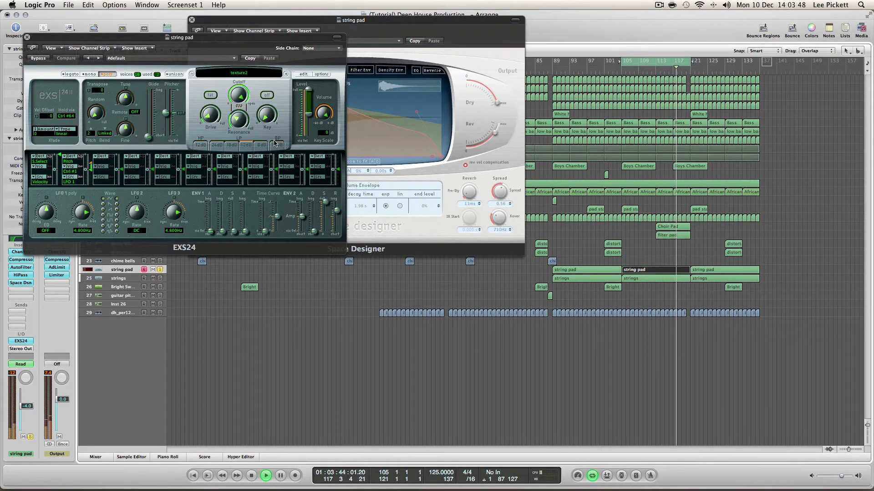
drag(336, 211, 334, 230)
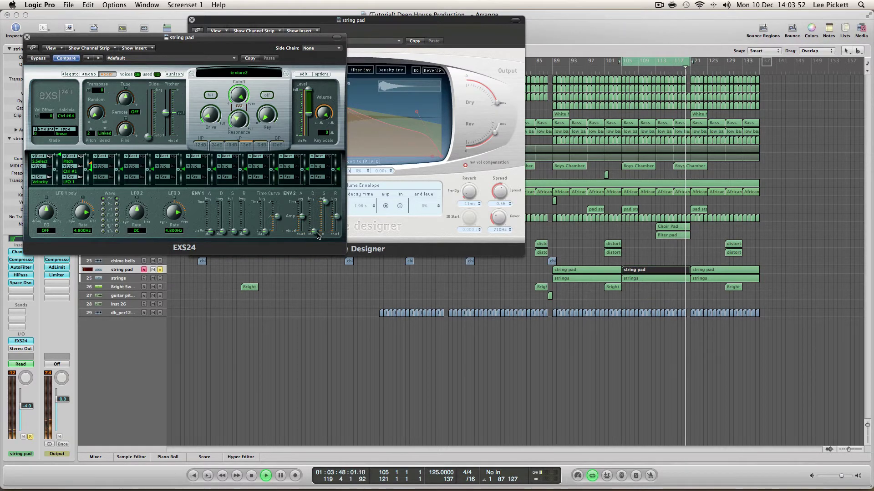
drag(231, 237, 232, 202)
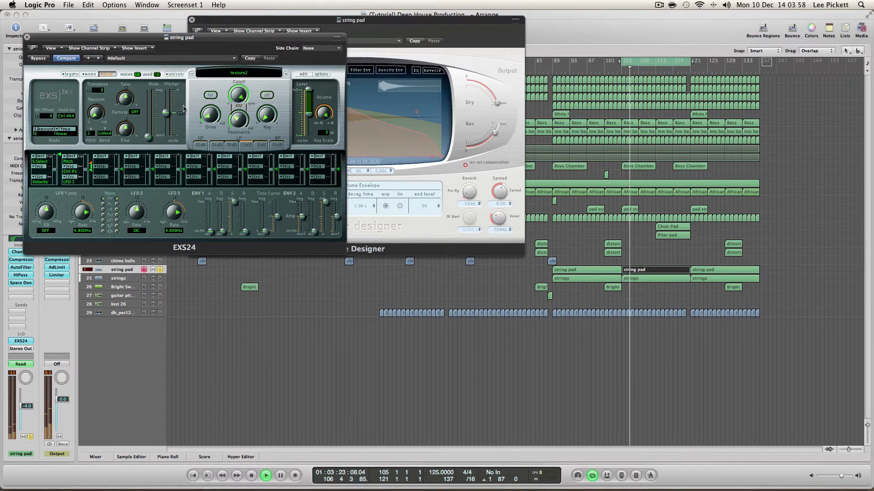
click(27, 37)
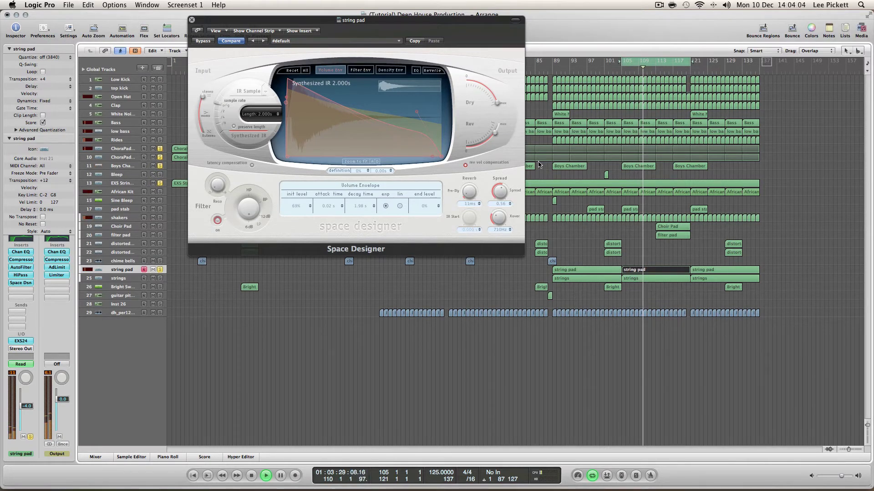
Step: Reduce Space Designer's reverb output level slightly, stop playback and close the reverb
drag(494, 133, 489, 137)
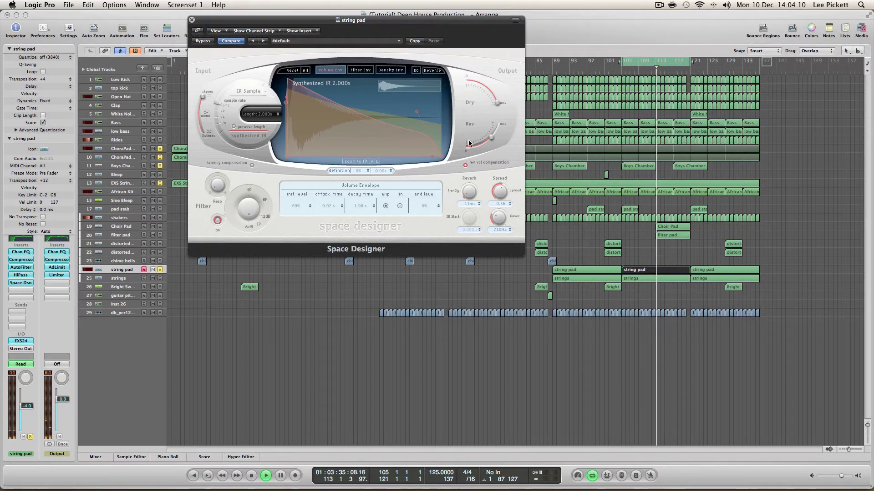
key(space)
click(191, 19)
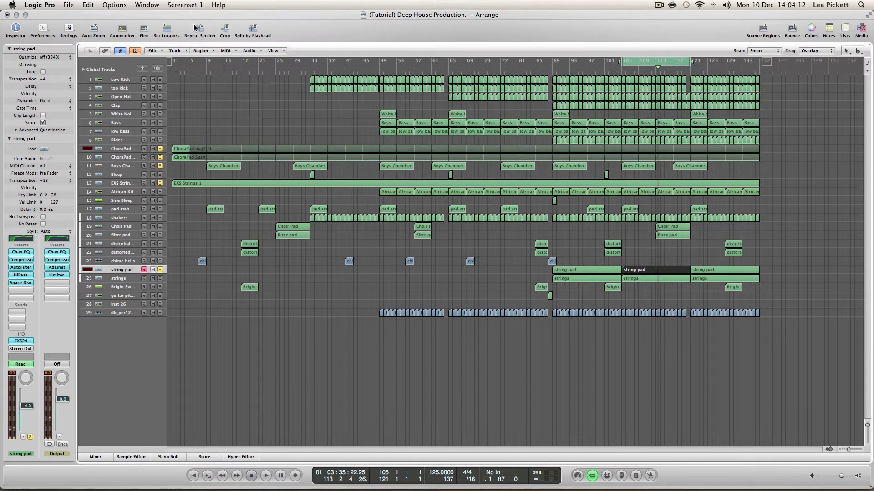
Step: Unsolo all the soloed tracks and audition the full mix over the bar 105–121 loop
click(160, 270)
drag(160, 149, 163, 276)
key(space)
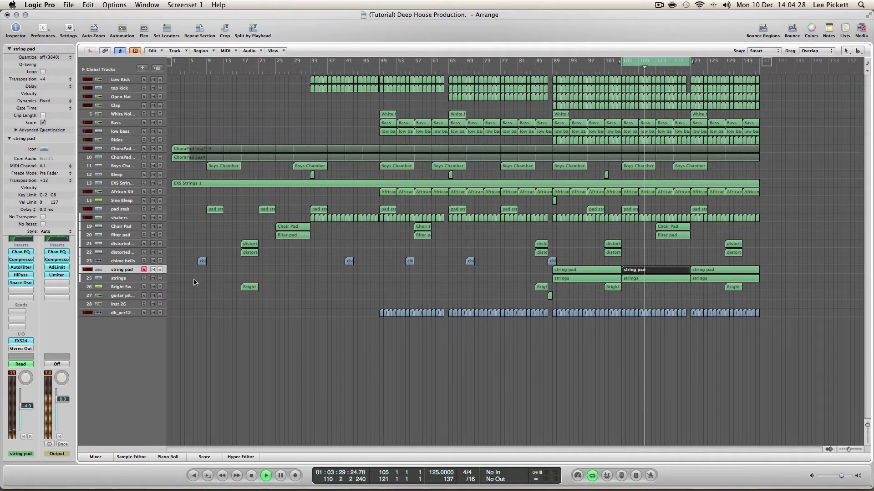
click(341, 440)
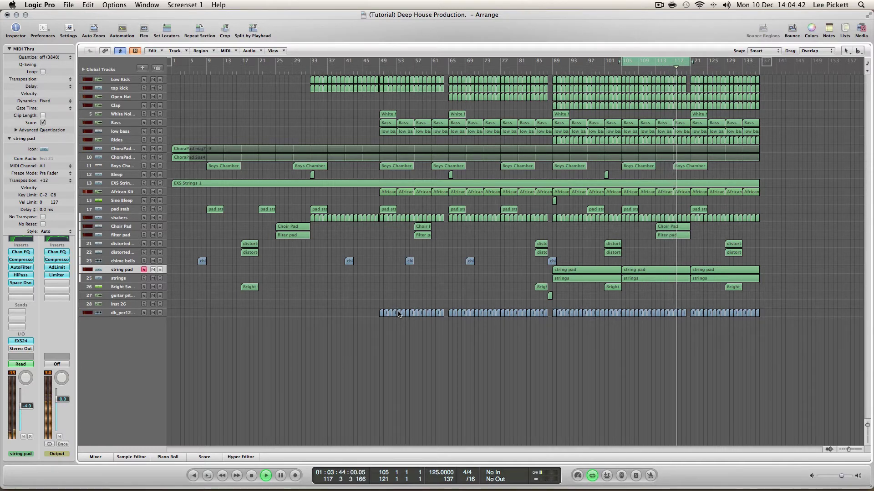
key(space)
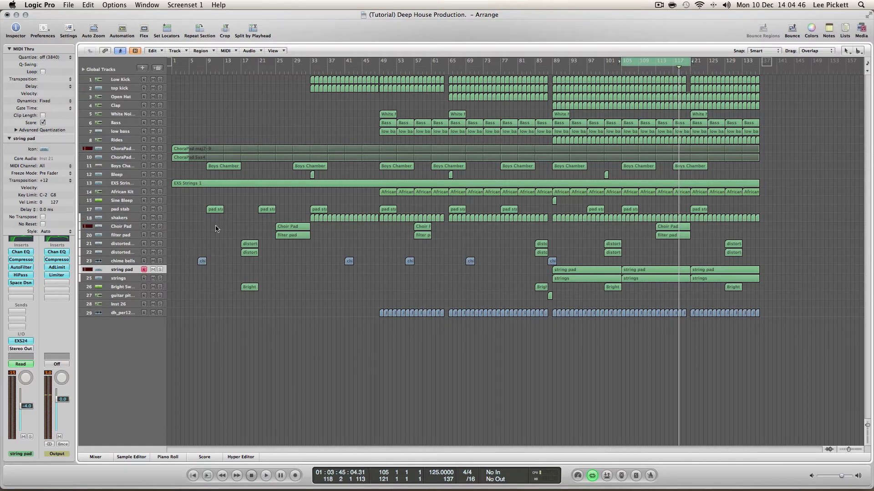
Step: Extend the cycle range to bars 89–137, select the string pad track and start playback
click(623, 62)
drag(623, 64, 552, 64)
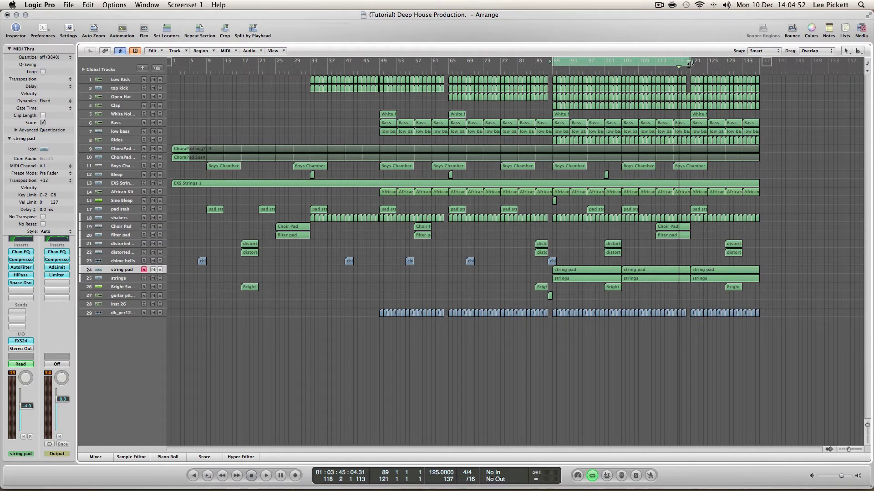
drag(689, 63, 759, 66)
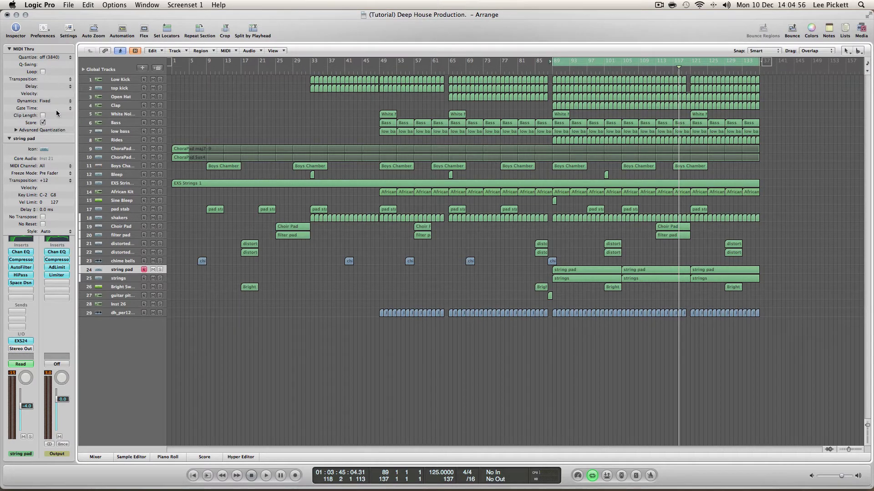
click(119, 270)
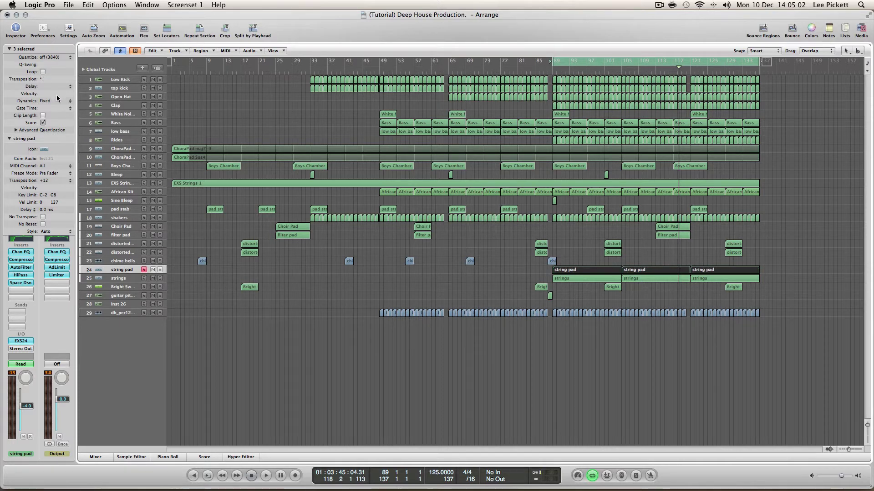
key(space)
Step: Undo the selection changes made on the strings track back to the selected string pad regions
click(119, 278)
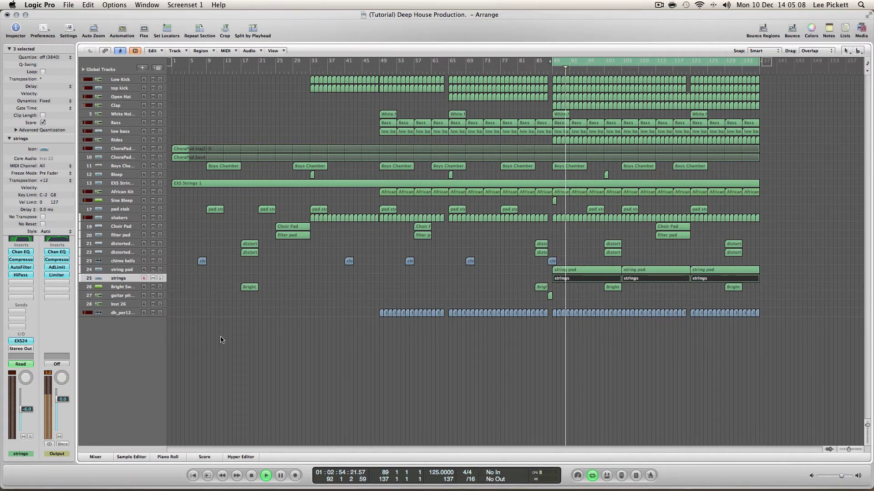
click(250, 373)
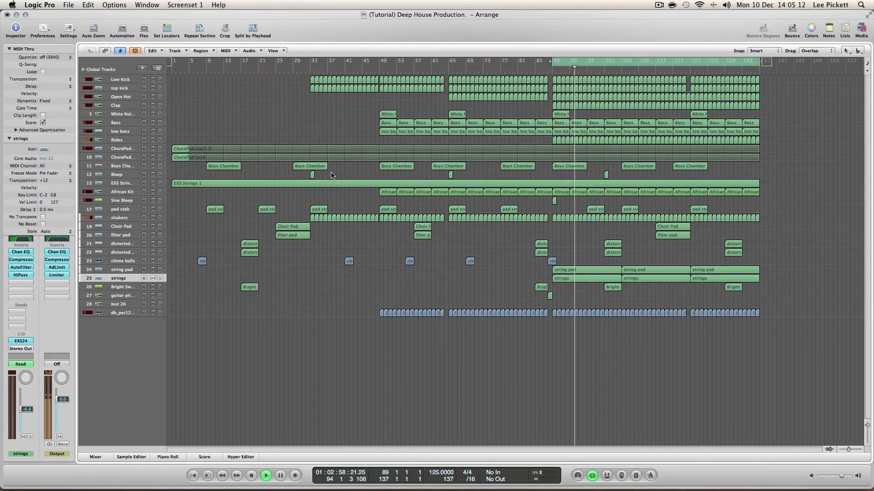
key(super+z)
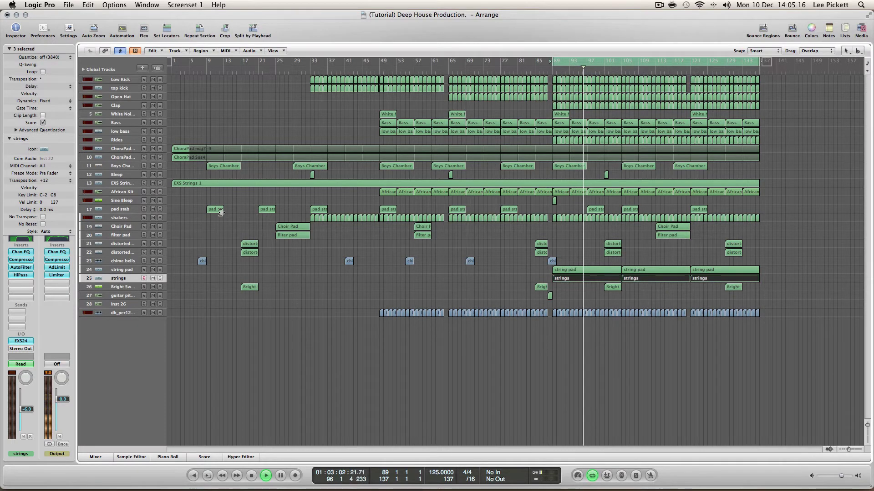
key(super+z)
key(super+shift+z)
key(super+z)
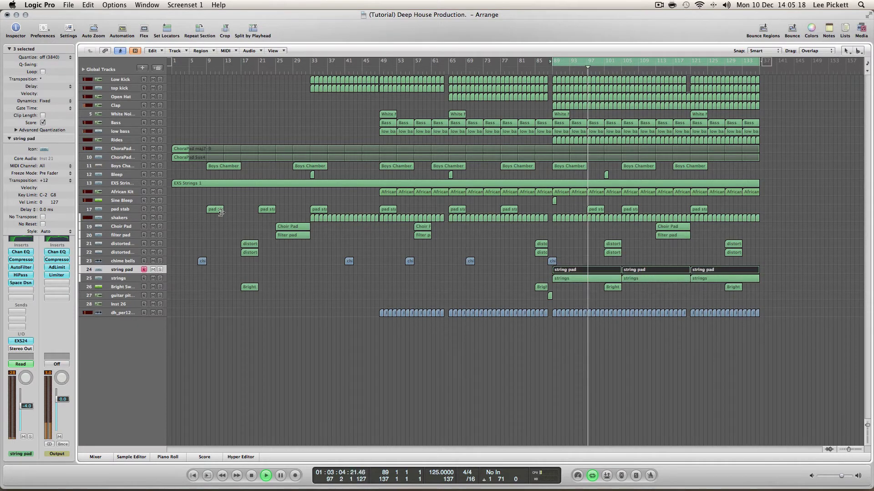
Step: Remove the Space Designer reverb from the string pad track and deselect its regions
click(21, 282)
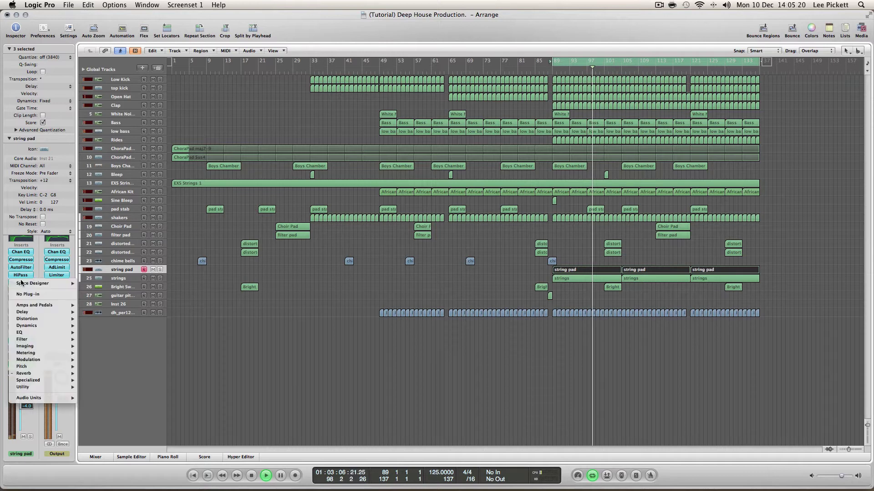
click(21, 296)
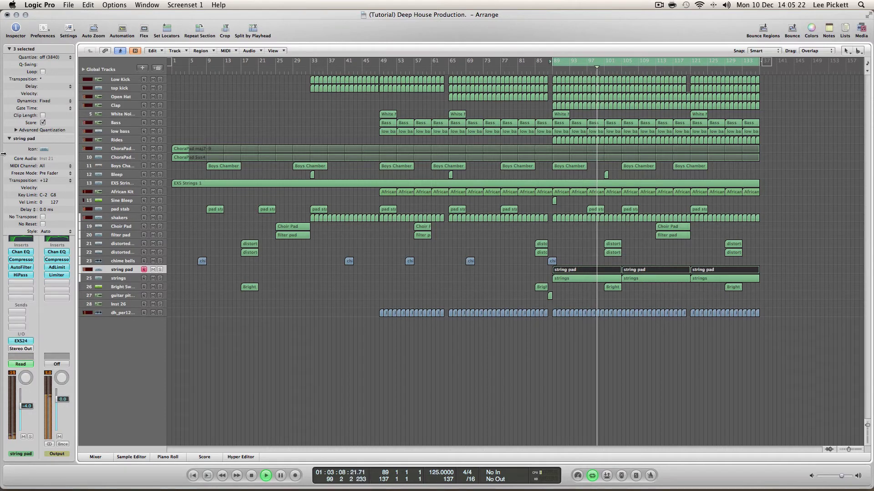
click(286, 354)
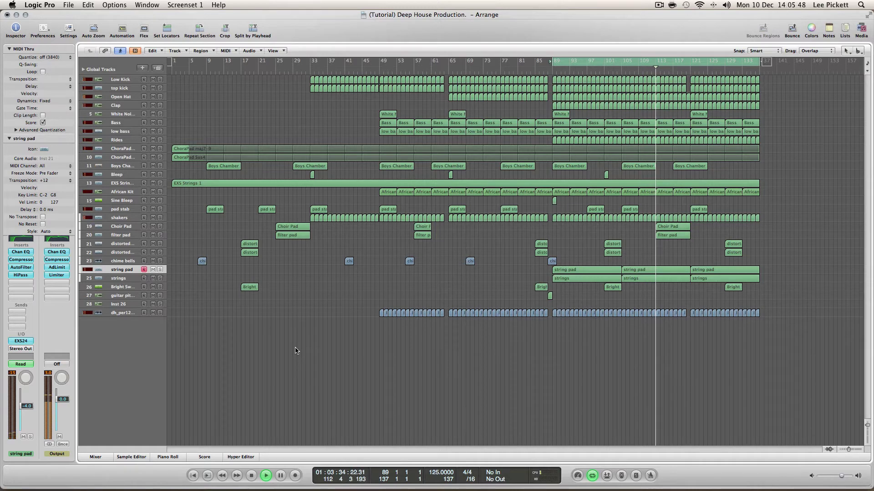
Step: Raise the envelope 2 decay and release in the string pad's EXS24 and stop playback
click(119, 271)
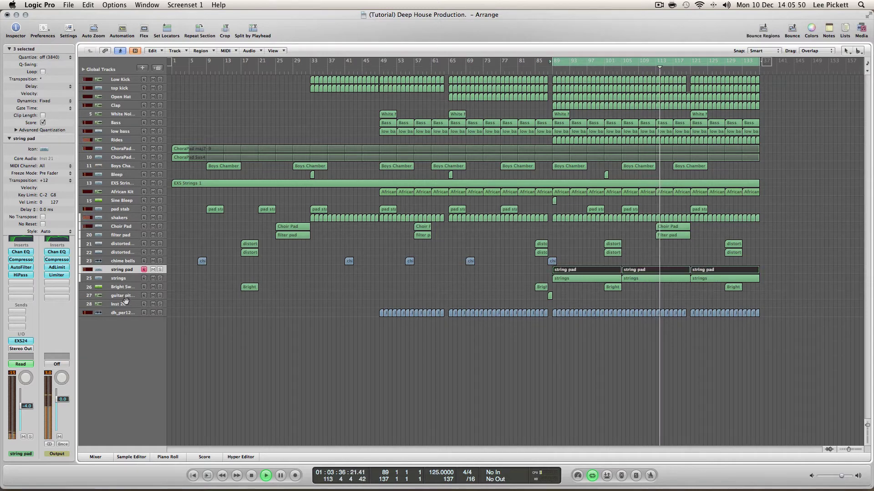
click(9, 138)
click(21, 342)
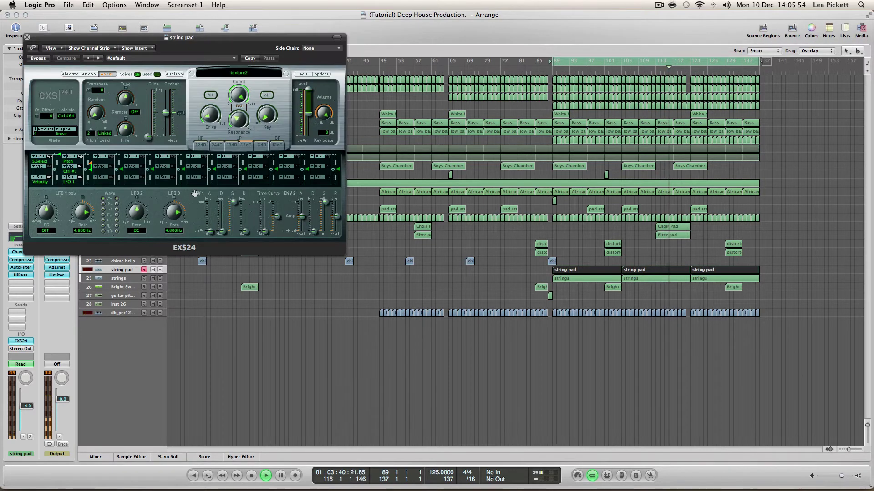
drag(333, 233, 314, 217)
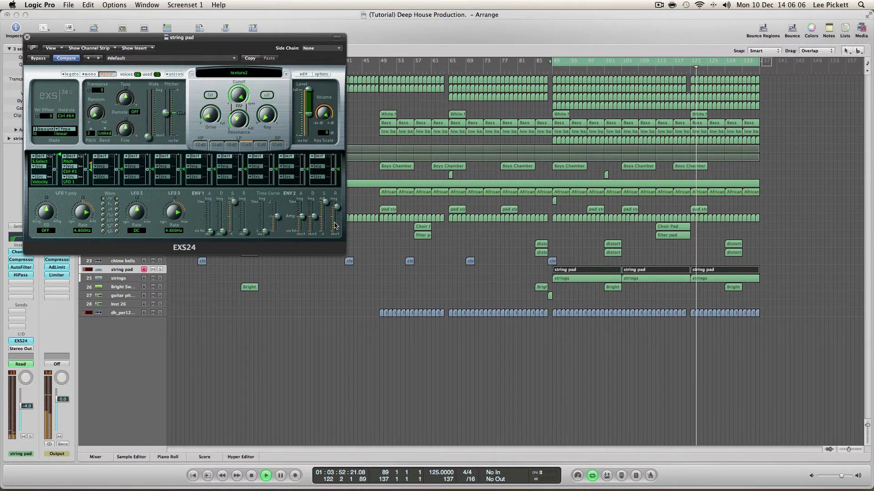
key(space)
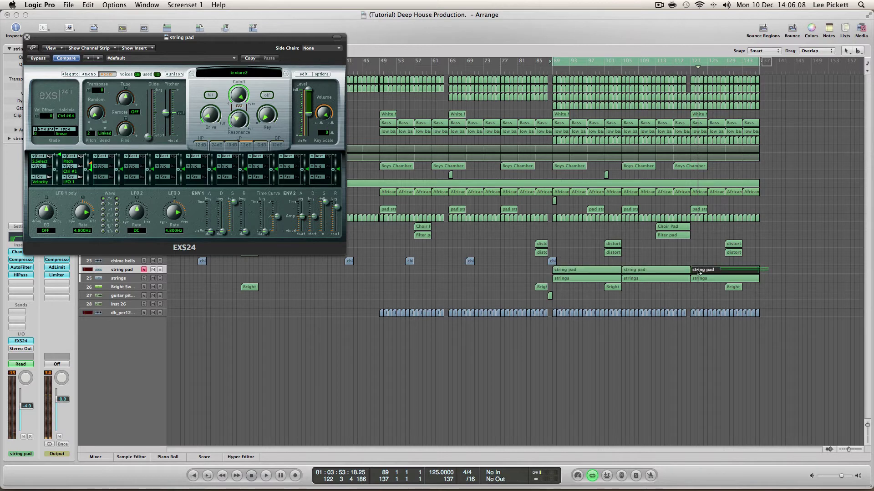
Step: Delete the string pad and strings regions at bars 105 and 121, erasing their automation data
drag(768, 268, 652, 281)
key(BackSpace)
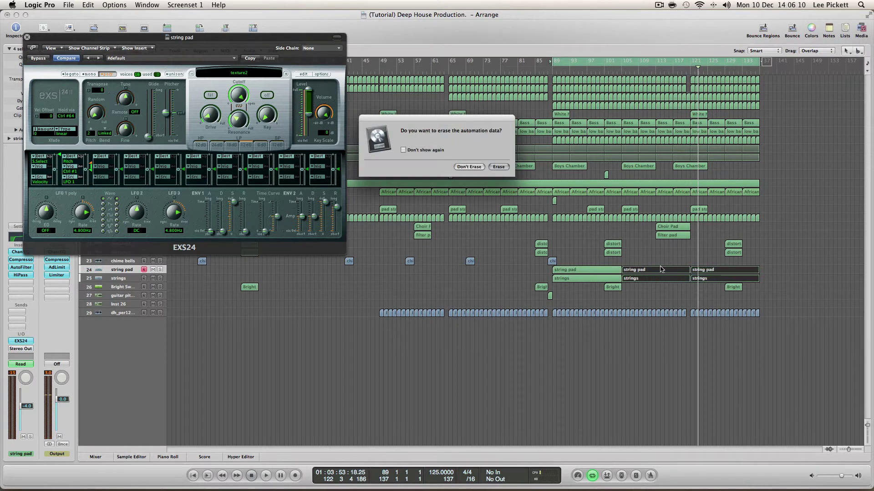
click(498, 167)
Step: Copy the string pad and strings regions from bar 89 to bars 105 and 121 along with their automation data
drag(631, 269, 735, 276)
click(499, 167)
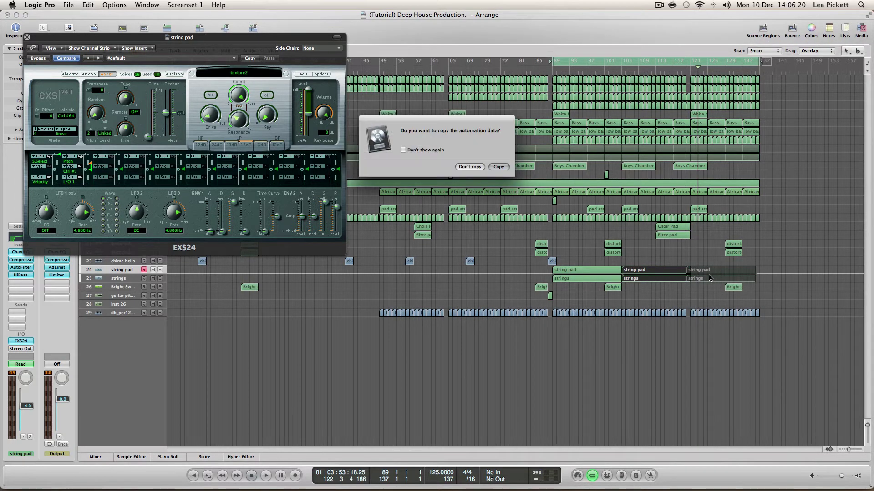
key(Return)
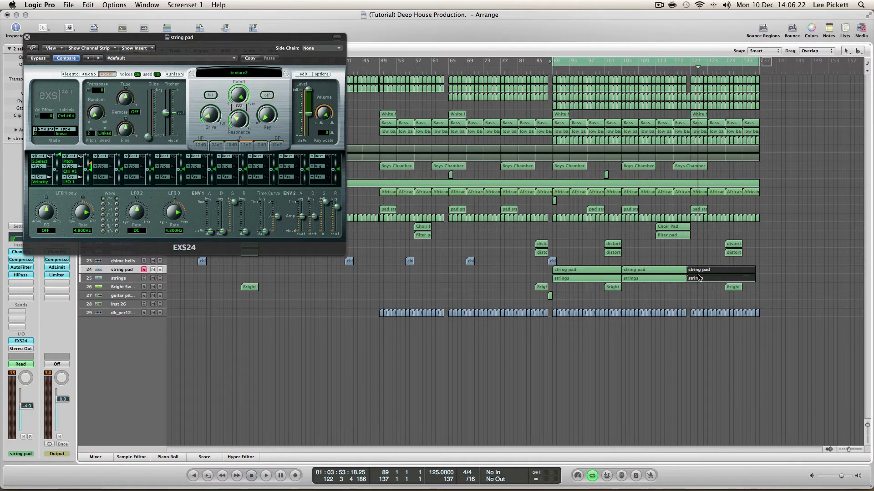
drag(700, 278, 697, 278)
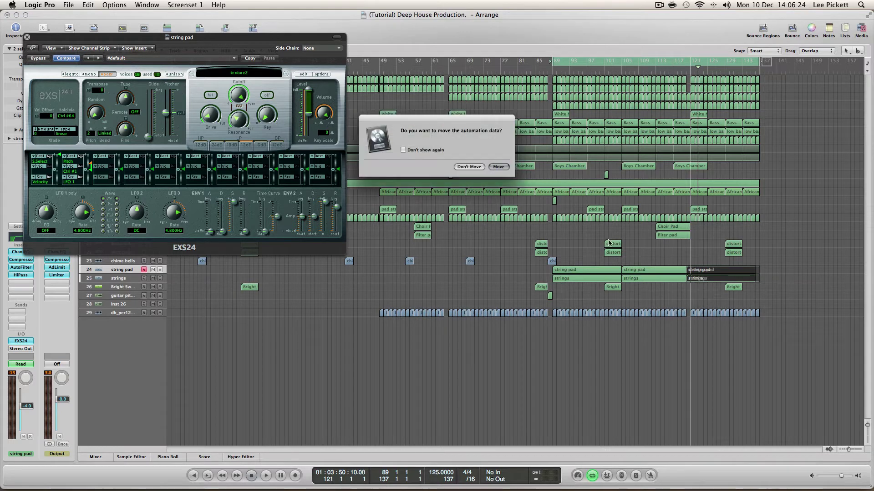
click(499, 167)
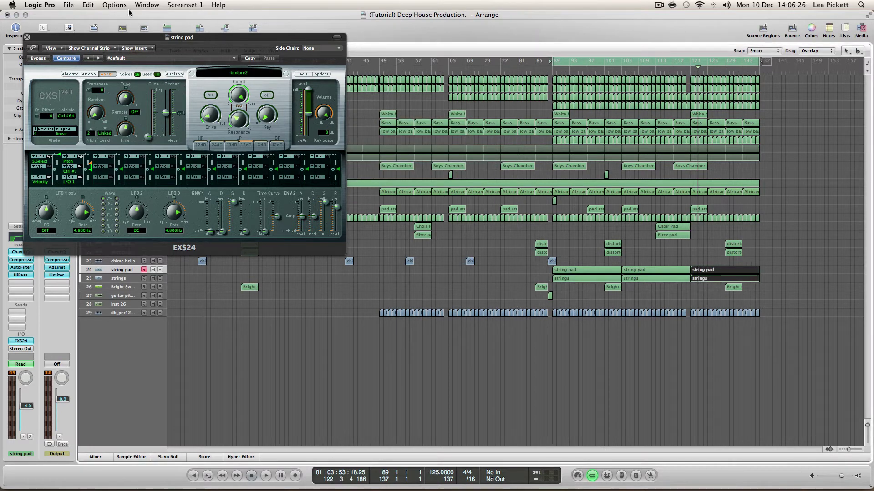
Step: Close the string pad's EXS24, show track automation and remove the second AutoFilter Cutoff sweep's low point at bar 105 on string pad and strings
click(28, 37)
click(122, 30)
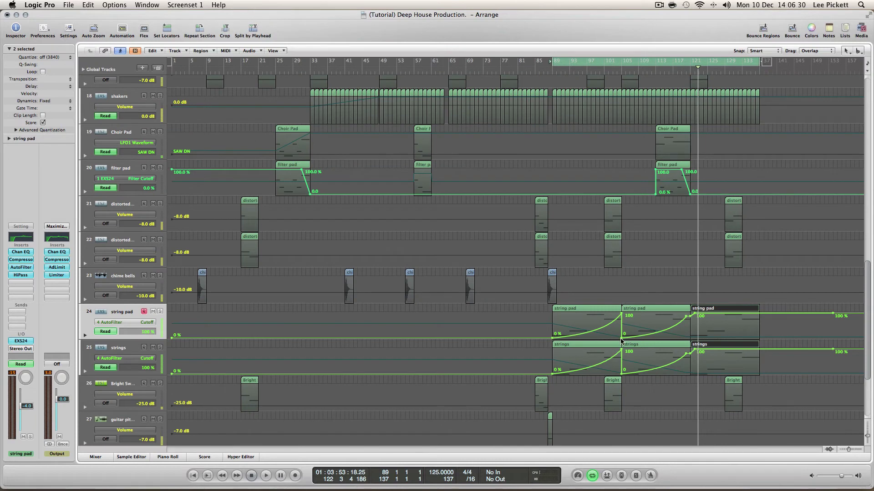
drag(621, 339, 622, 328)
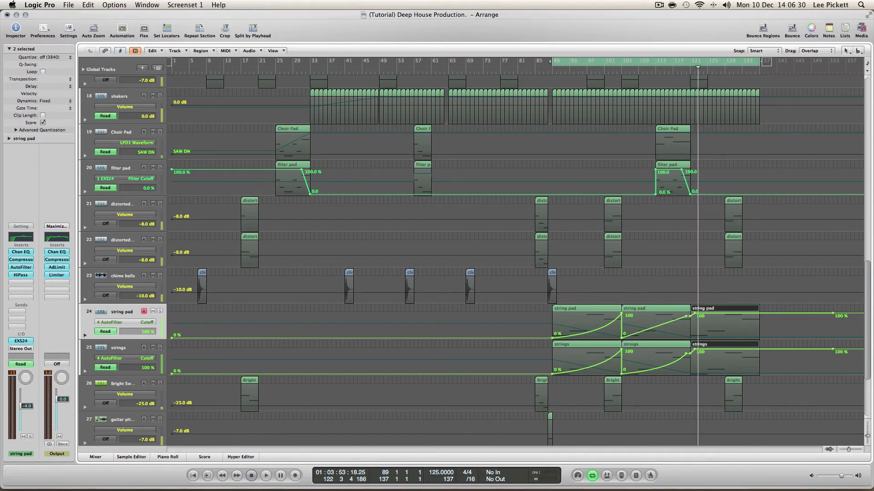
click(622, 339)
drag(621, 376, 621, 364)
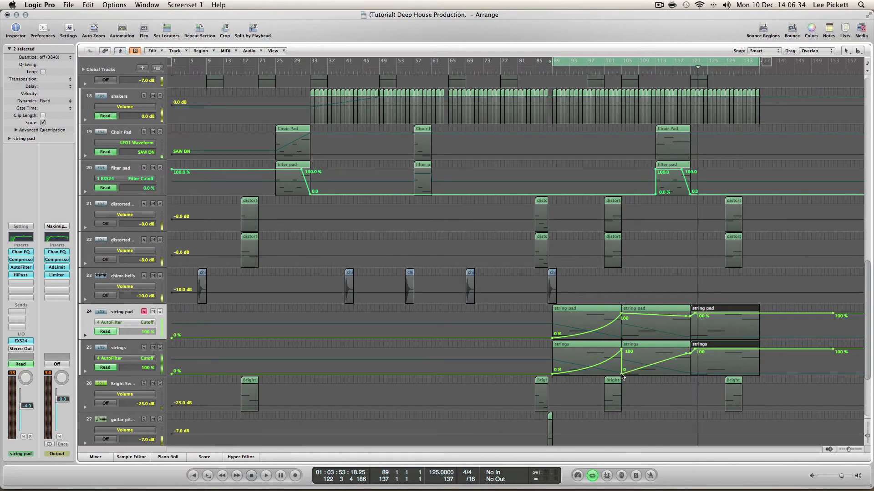
click(622, 374)
Step: Delete the remaining AutoFilter Cutoff automation points after bar 105 on the string pad and strings tracks
click(857, 51)
click(851, 80)
click(692, 350)
click(833, 349)
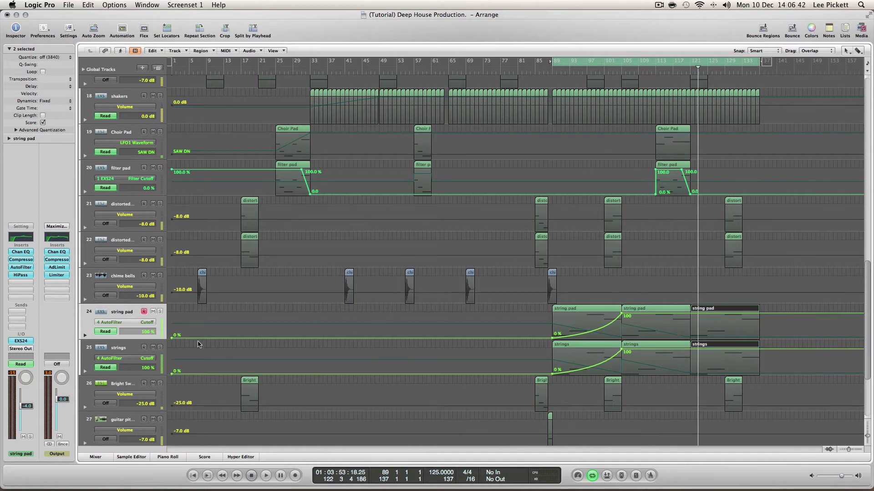
Step: Display the string pad's HiPass Frequency automation and delete its repeated sweep and all points after the 20 Hz point at bar 105
click(148, 326)
click(200, 296)
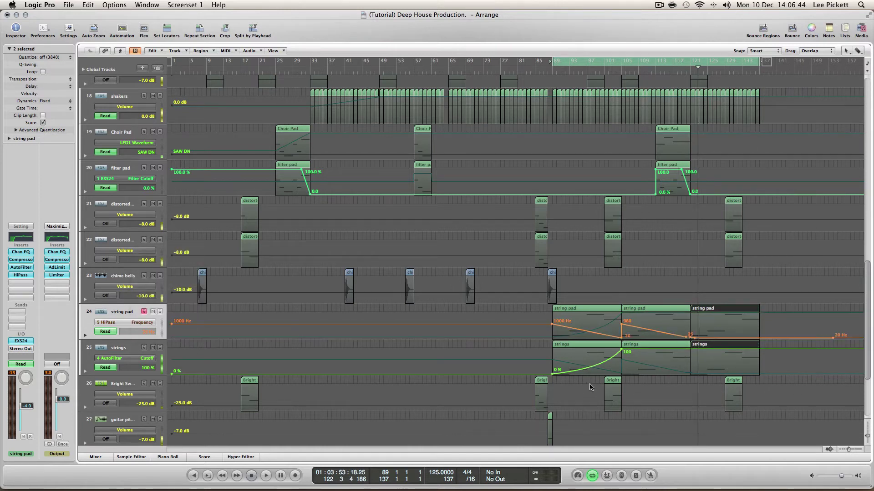
click(622, 324)
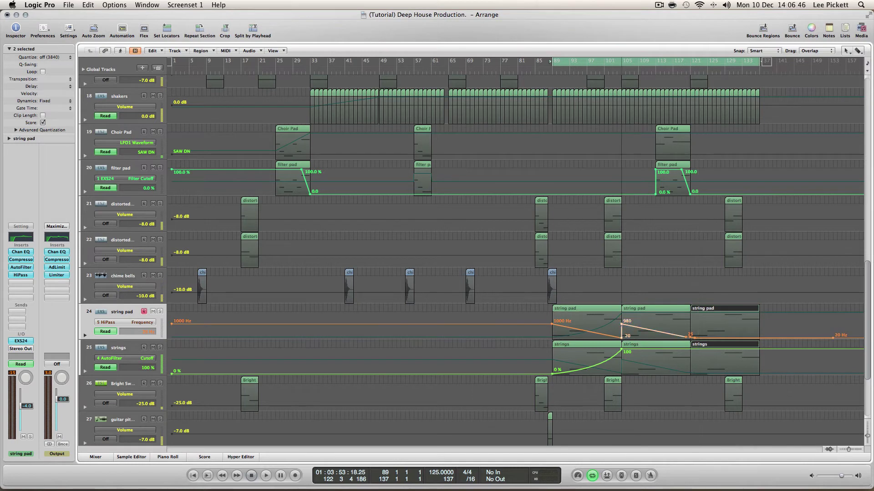
drag(685, 337, 782, 352)
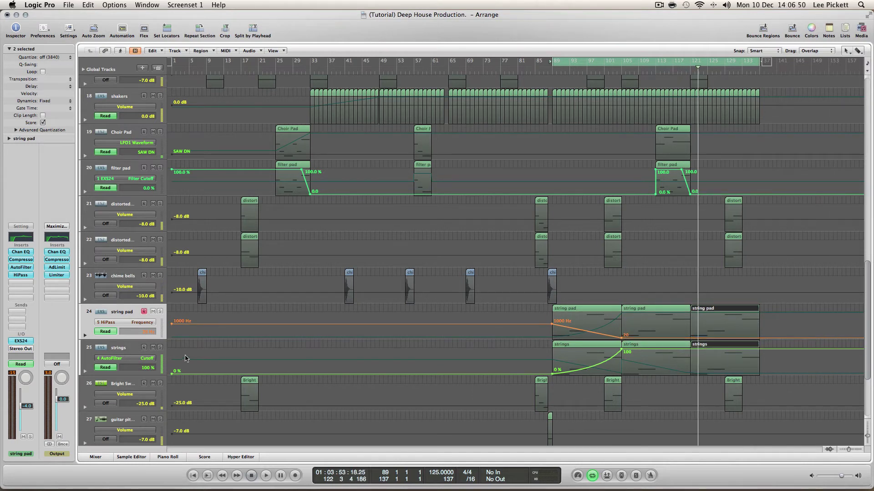
Step: Display the strings track's HiPass Frequency automation and delete its repeated sweep and all points after the 20 Hz point at bar 105
click(150, 358)
click(154, 370)
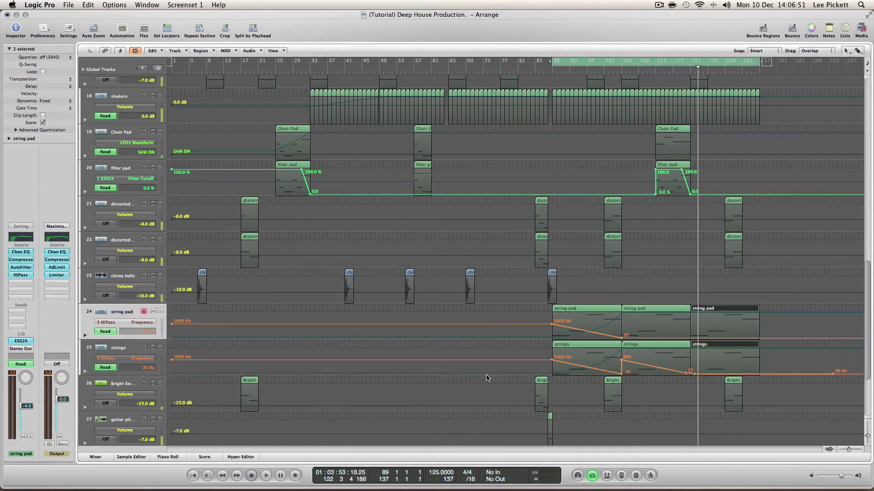
click(622, 359)
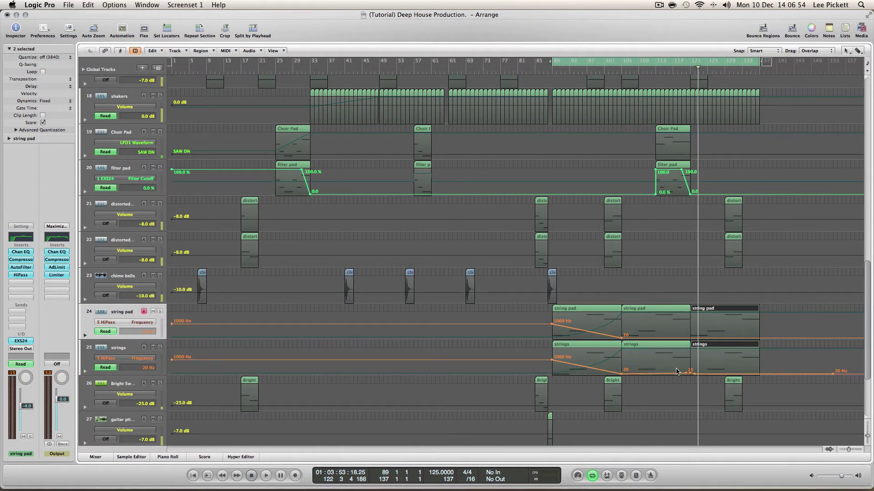
drag(690, 373, 792, 379)
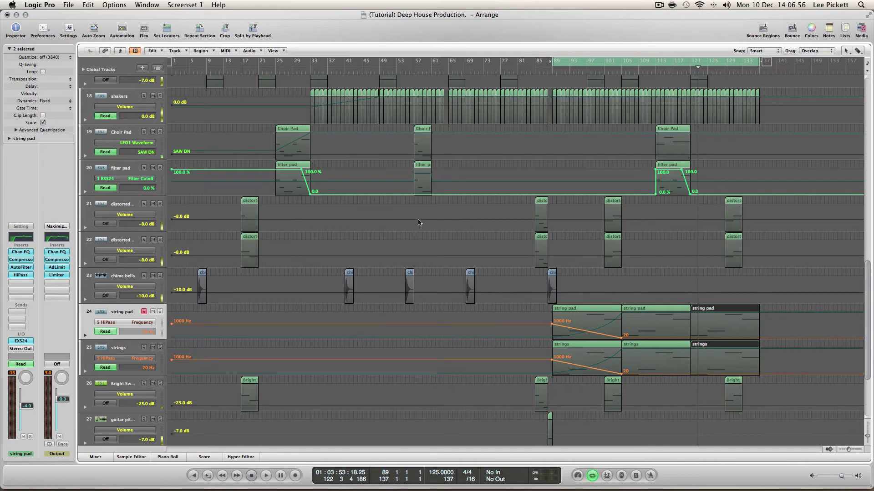
Step: Hide the track automation and play the arrangement from bar 89 with the dh_per125_kabal track selected
click(132, 31)
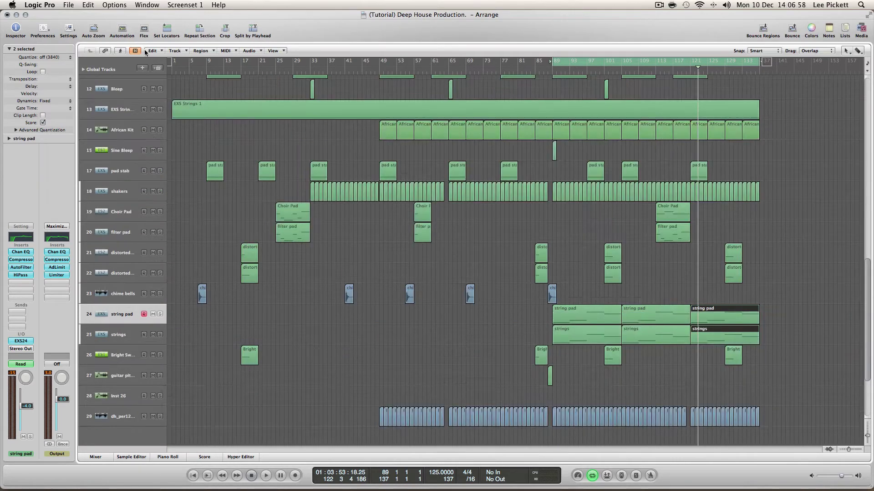
key(space)
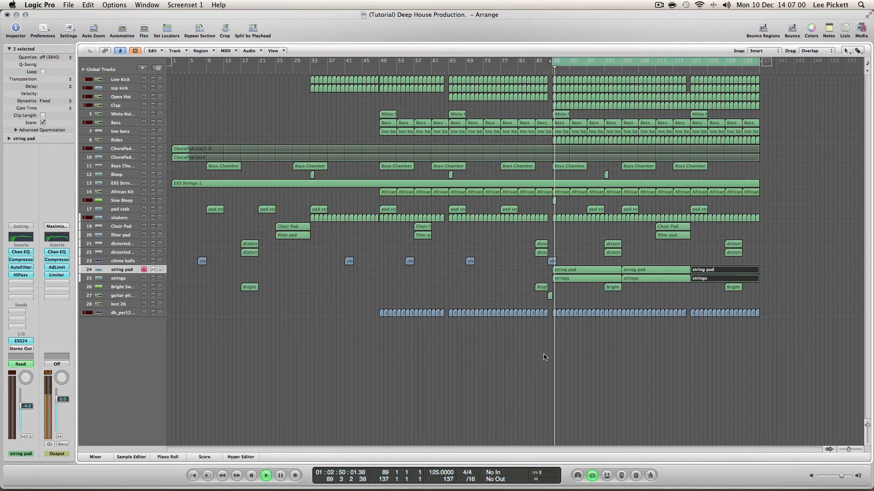
click(593, 363)
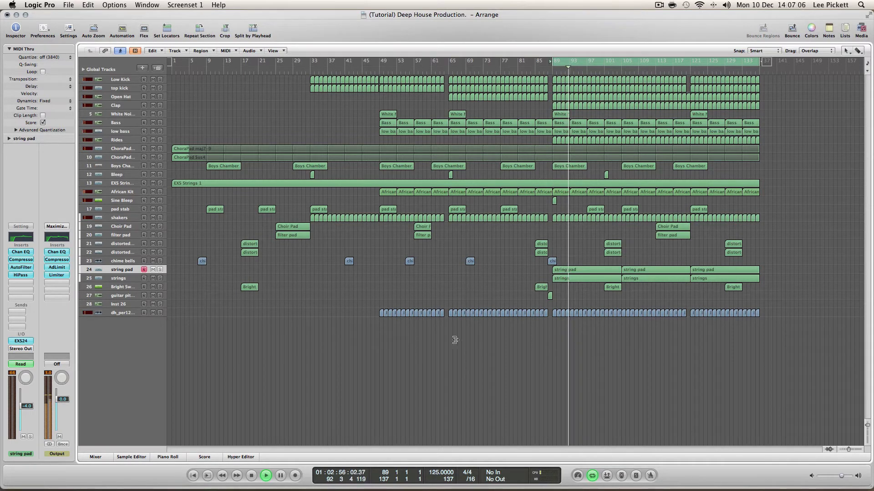
click(128, 313)
click(539, 434)
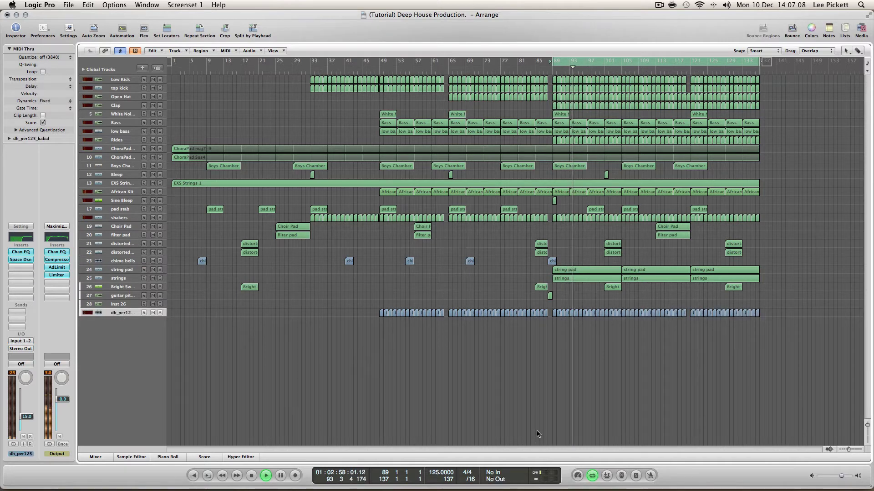
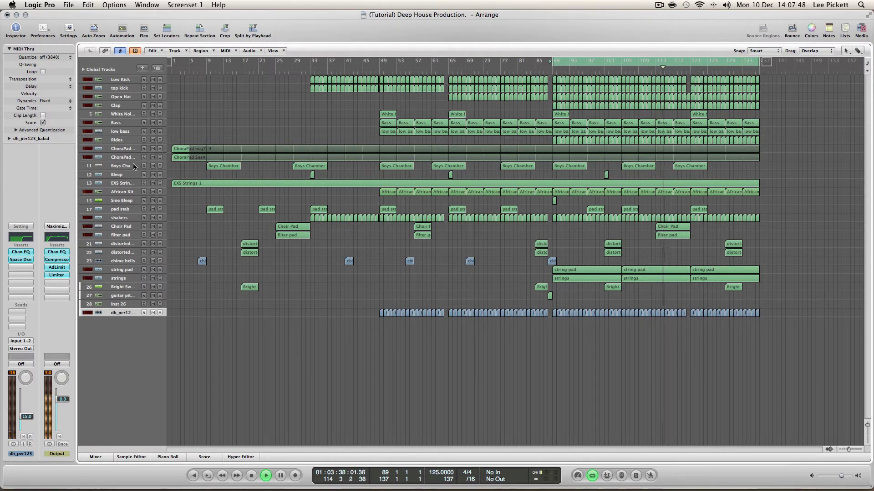
Step: Arm the Choir Pad track for recording and stop playback
click(124, 226)
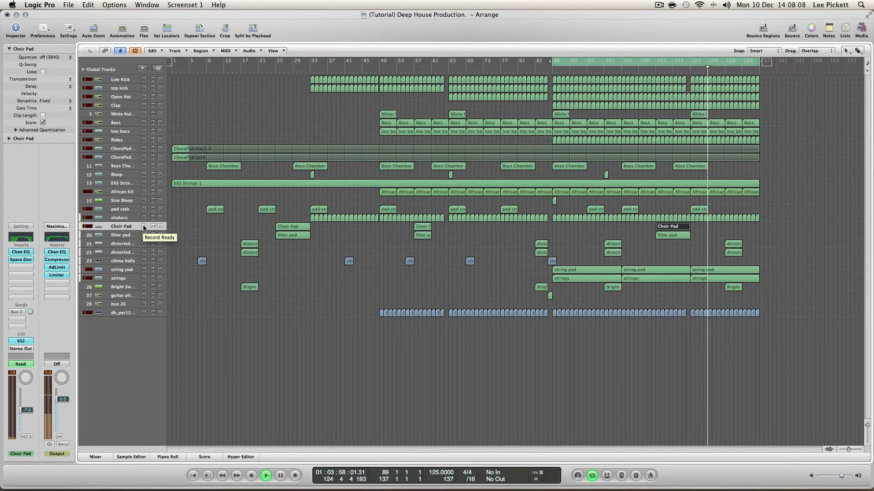
click(143, 226)
click(393, 411)
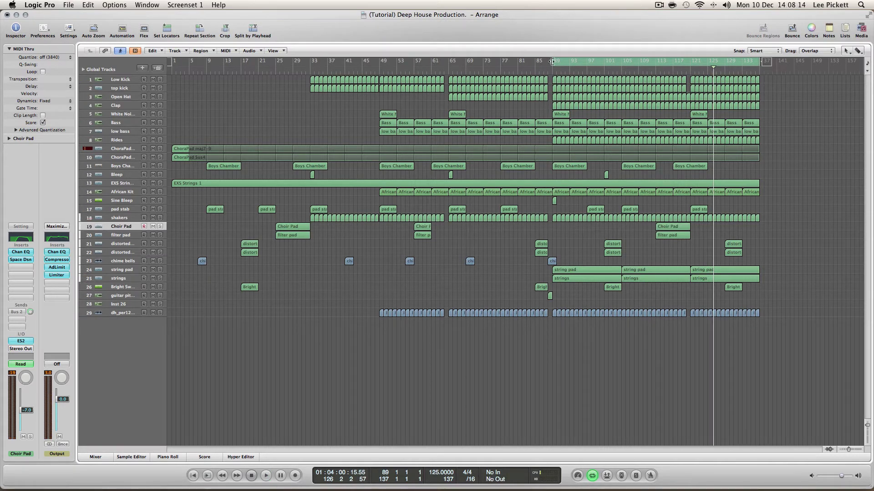
Step: Extend the start of the cycle range to bar 1 and select the dh_per125_kabal percussion track
drag(551, 60, 169, 73)
click(115, 313)
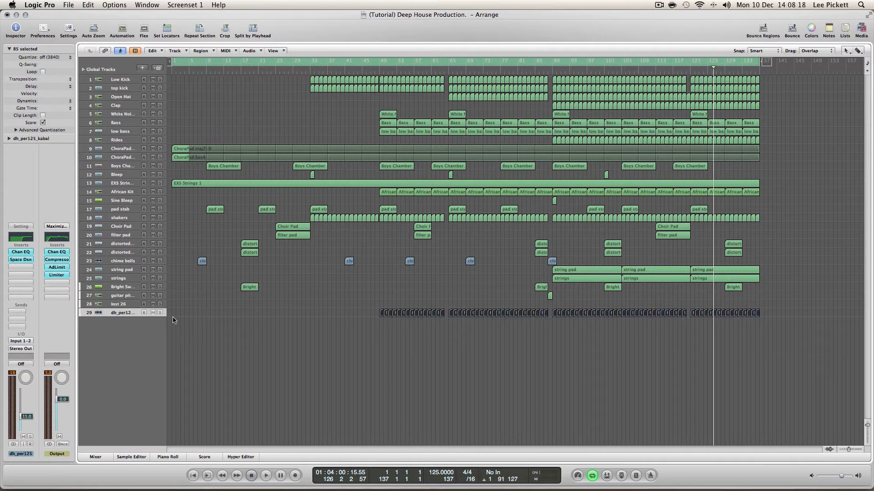
click(419, 340)
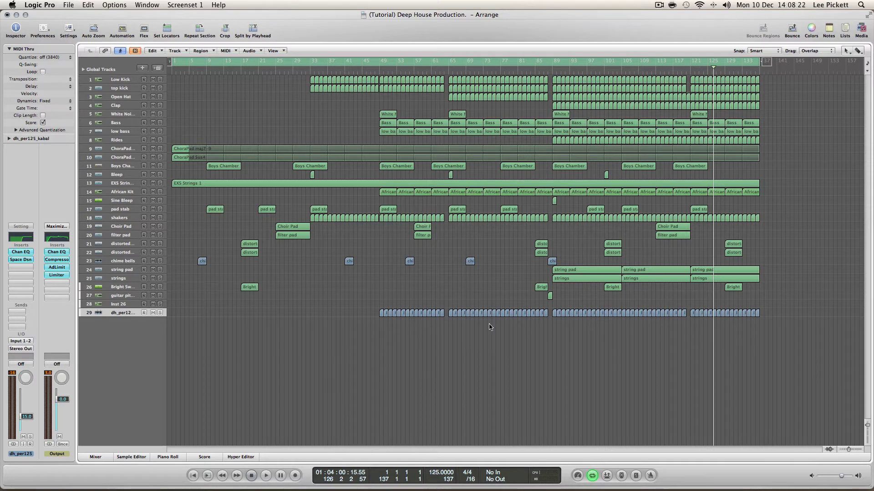
Step: Open the media browser and audition the DH Percussive Loops_125 files from dh_per125_knock.wav through dh_per125_mined.wav
click(861, 28)
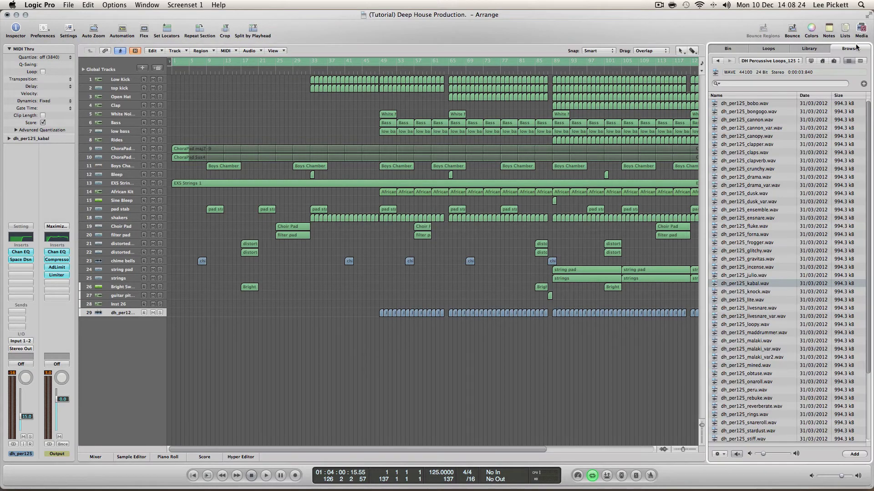
click(748, 294)
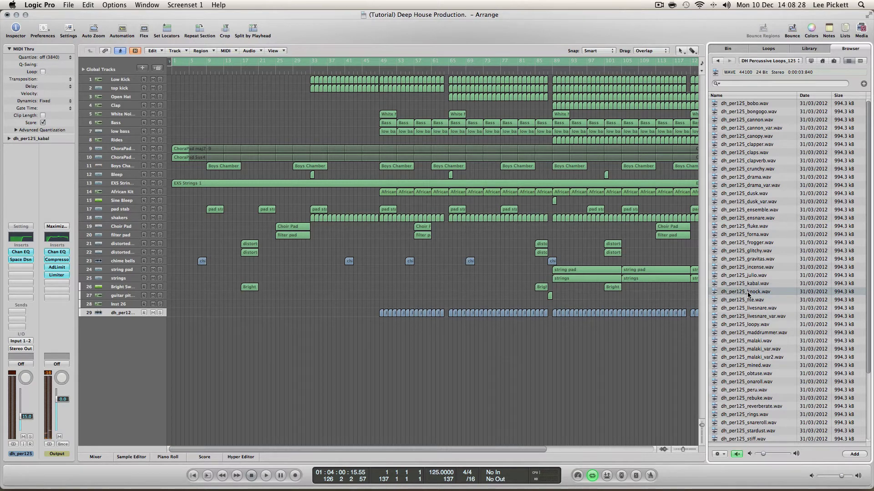
key(Down)
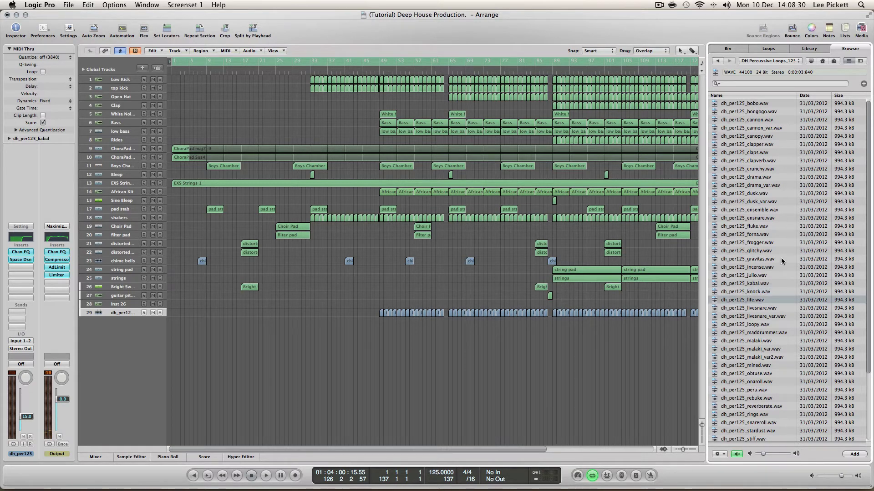
key(Down)
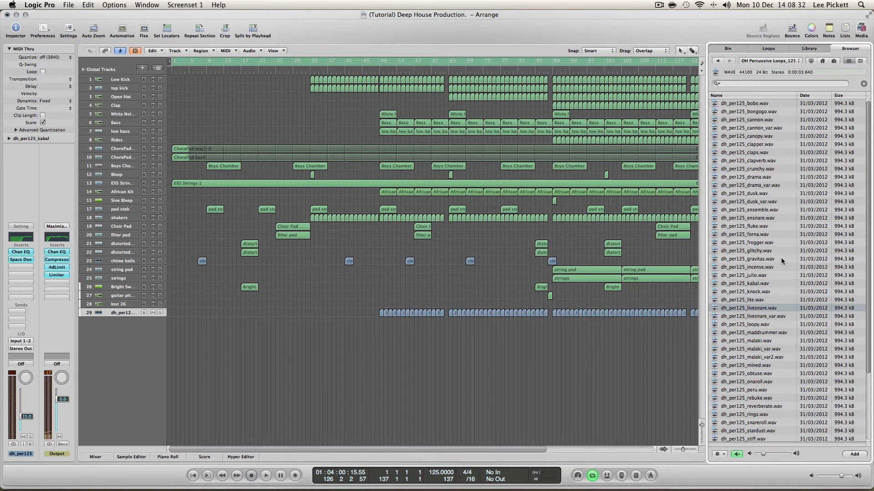
key(Down)
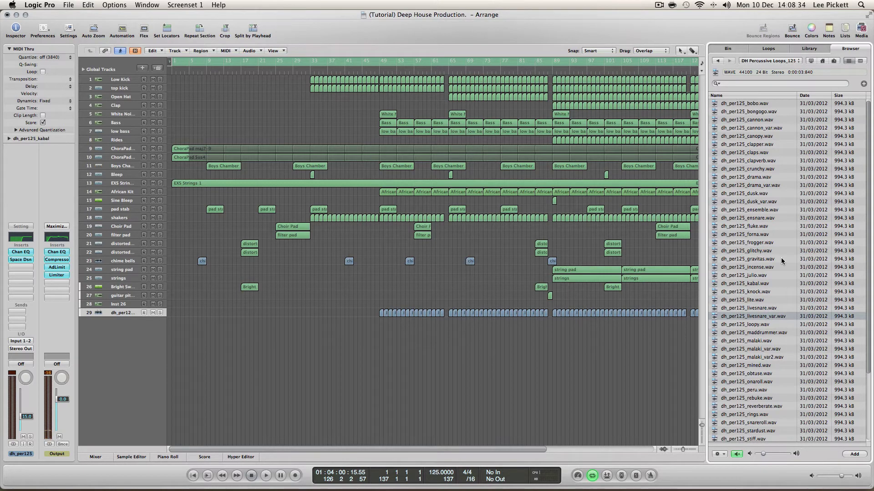
key(Down)
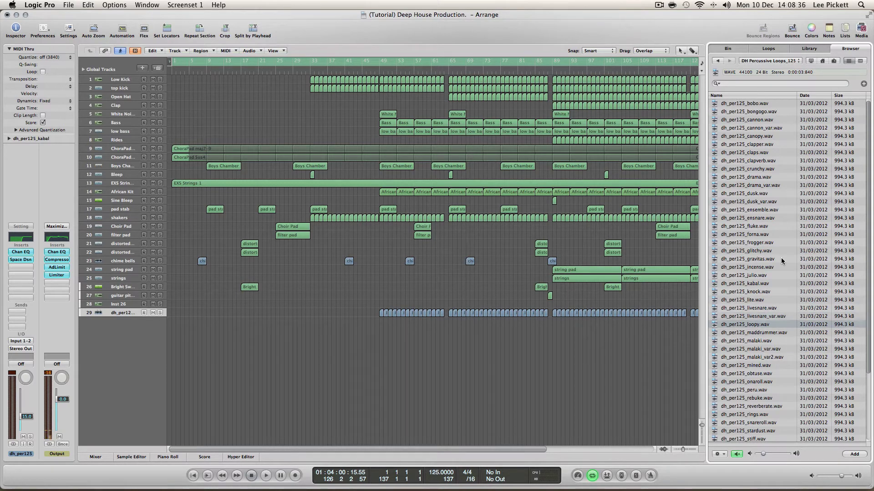
key(Down)
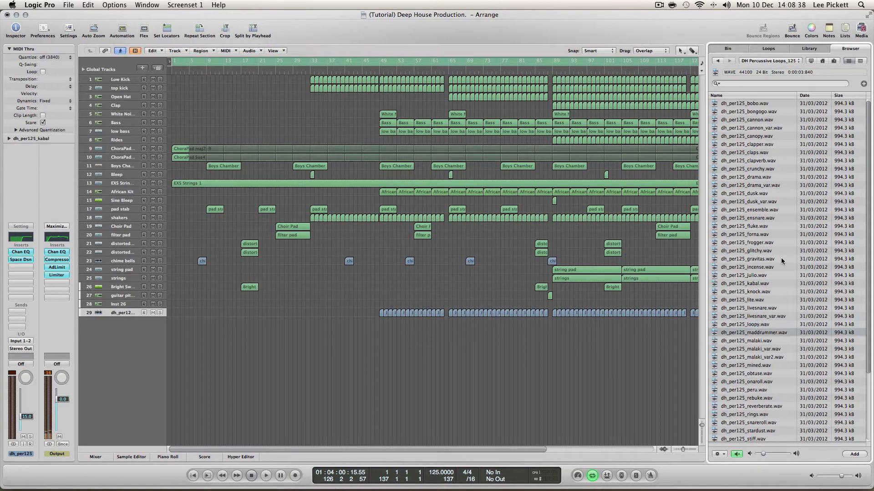
key(Down)
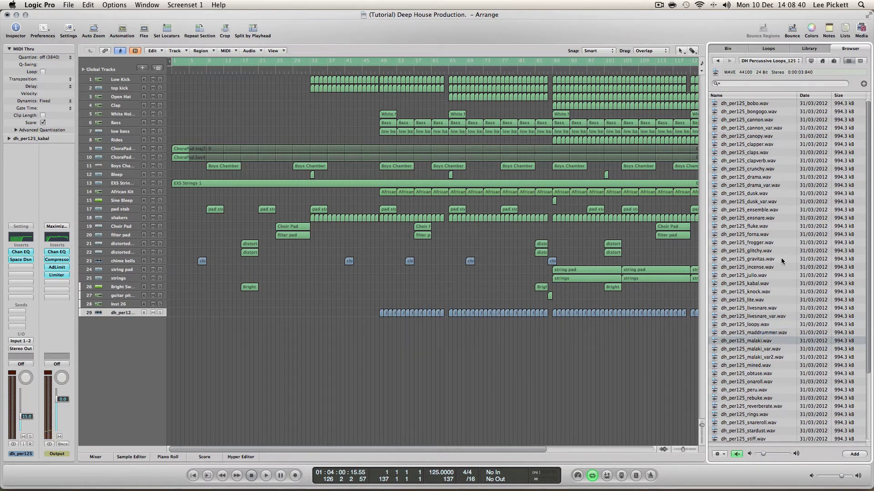
key(Down)
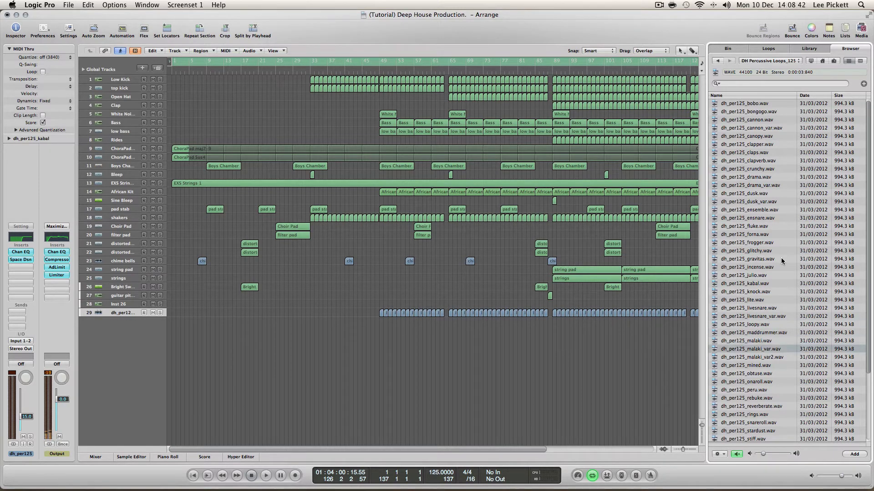
key(Down)
key(Down)
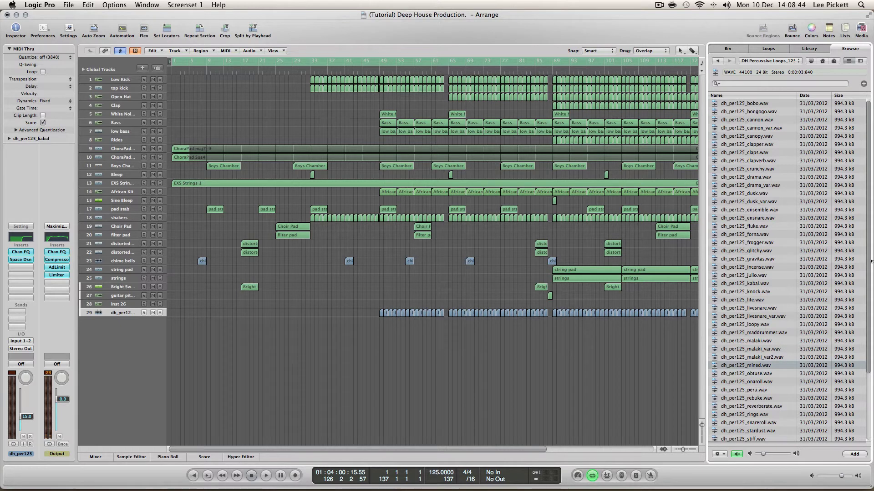
Step: Audition the percussion loops from dh_per125_obtuse.wav through dh_per125_peru.wav
drag(870, 258, 866, 384)
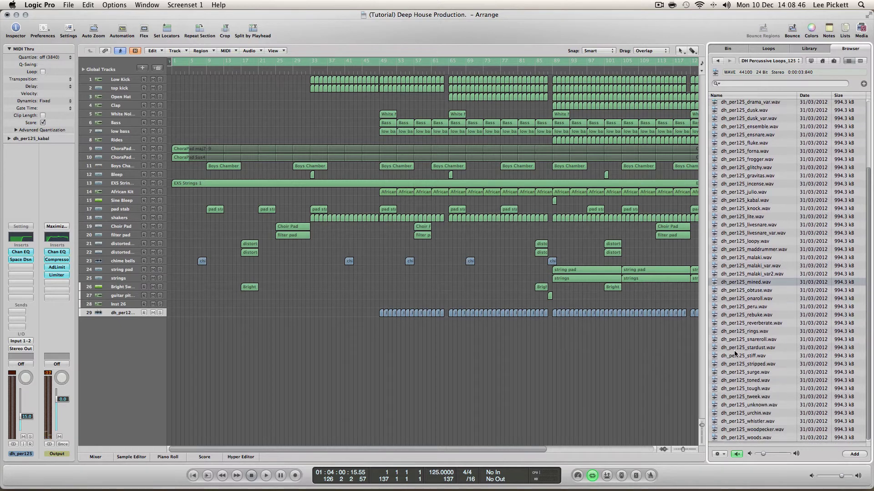
key(Down)
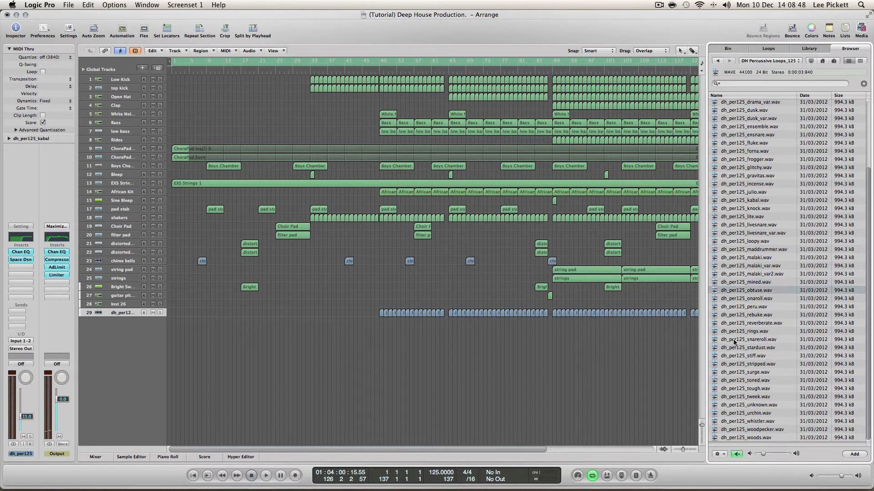
key(Down)
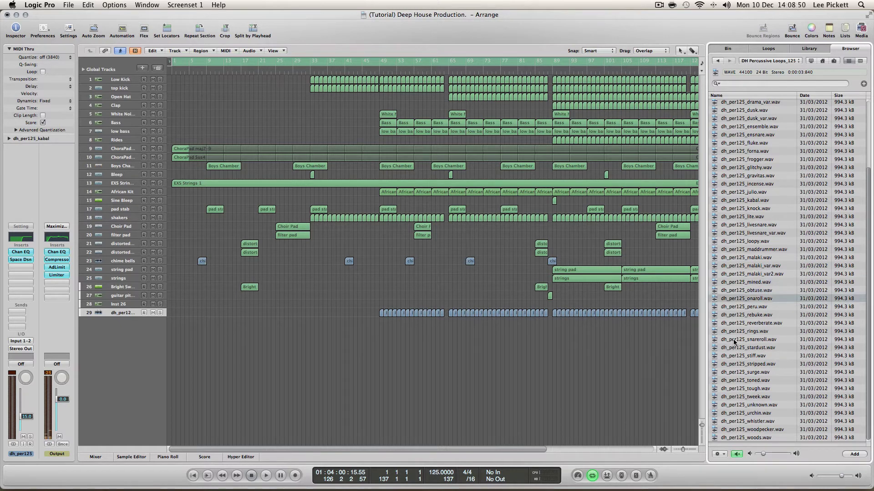
key(Down)
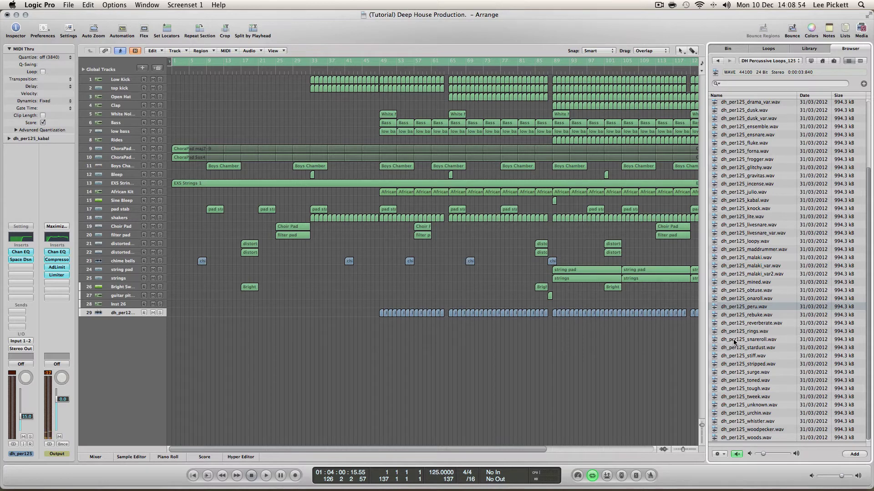
Step: Go back to dh_per125_mined.wav and add it at about bar 49 on a new audio track below the existing percussion loop
key(Up)
key(Up)
key(Up)
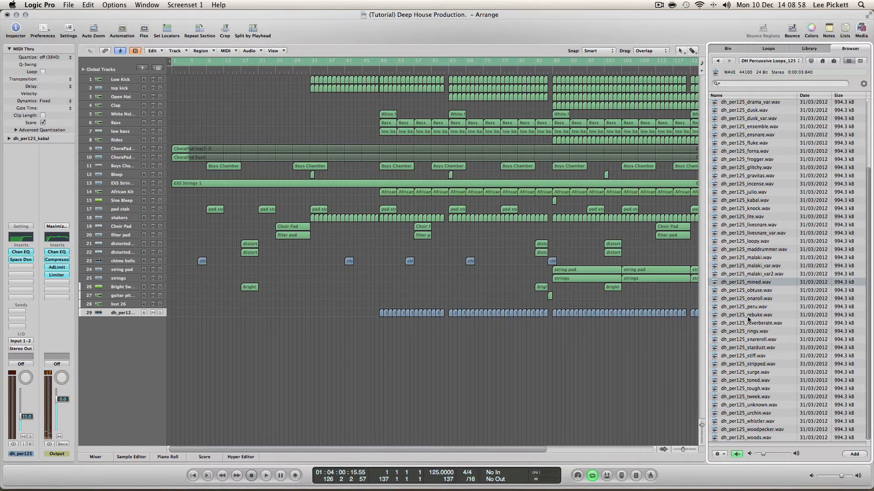
drag(752, 283, 383, 352)
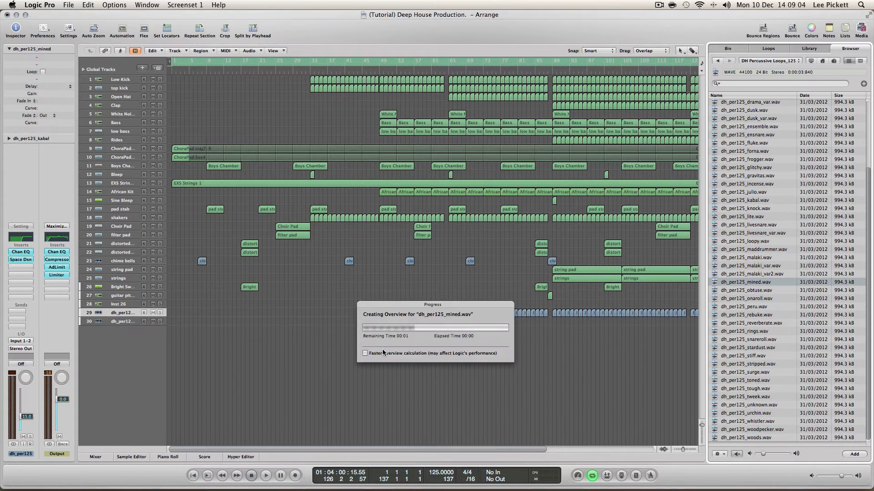
Step: Set the cycle range to bars 49 to 51 around the new dh_per125_mined region and play it with the mix
click(128, 321)
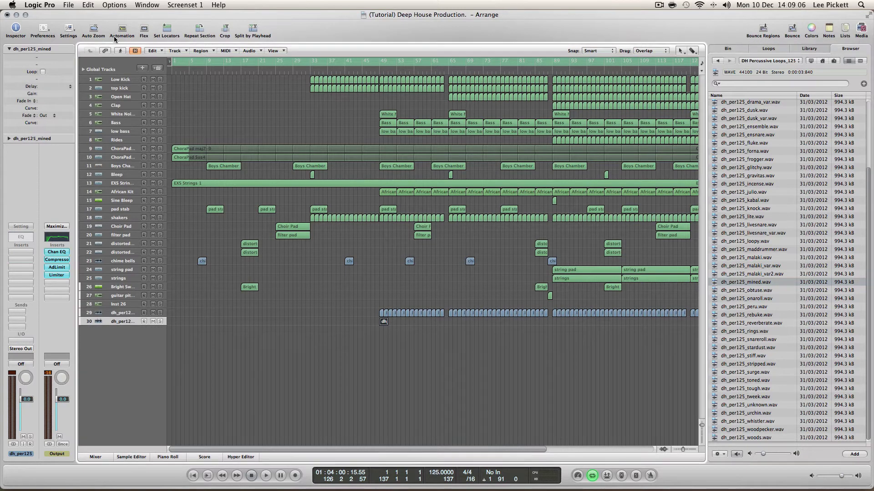
key(ctrl+z)
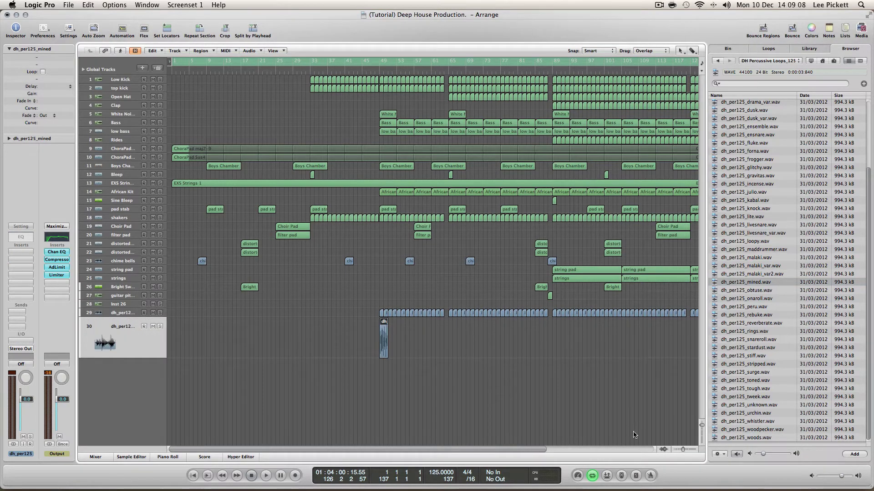
drag(683, 449, 687, 449)
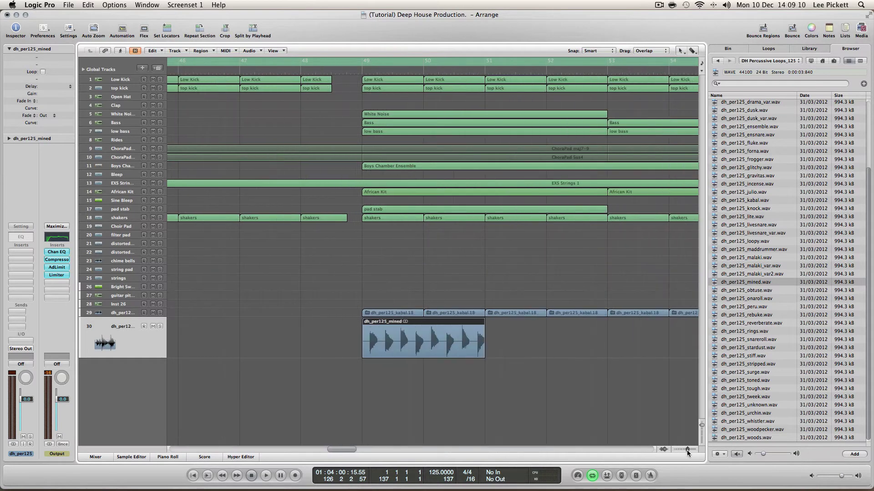
click(364, 65)
drag(364, 65, 485, 66)
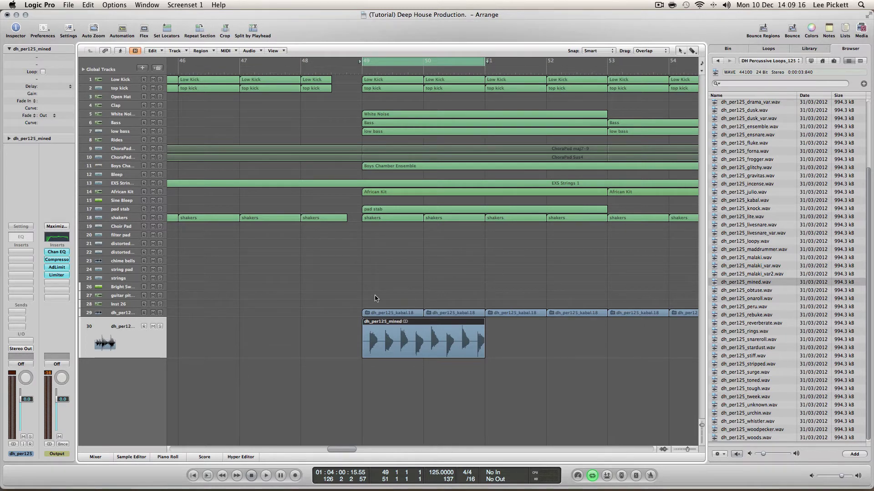
key(space)
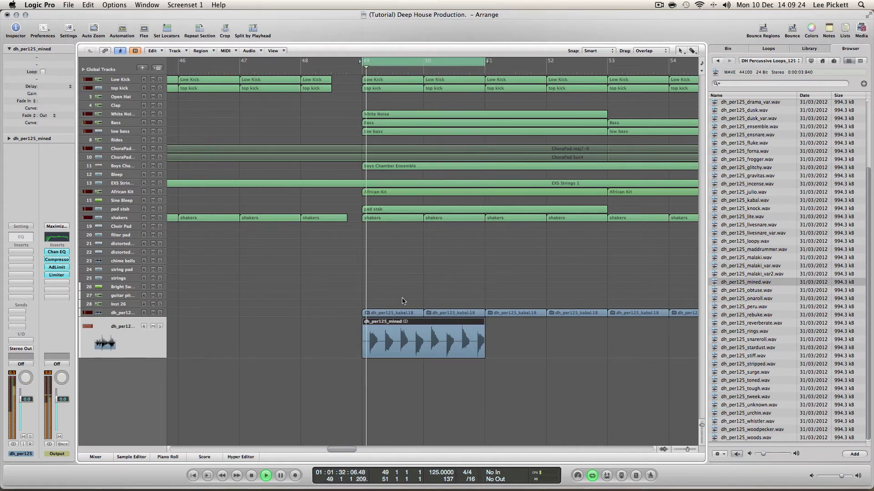
Step: Open the dh_per125_kabal folder region at bar 49, shift its second hit slightly later and return to the full arrangement
drag(402, 300, 441, 315)
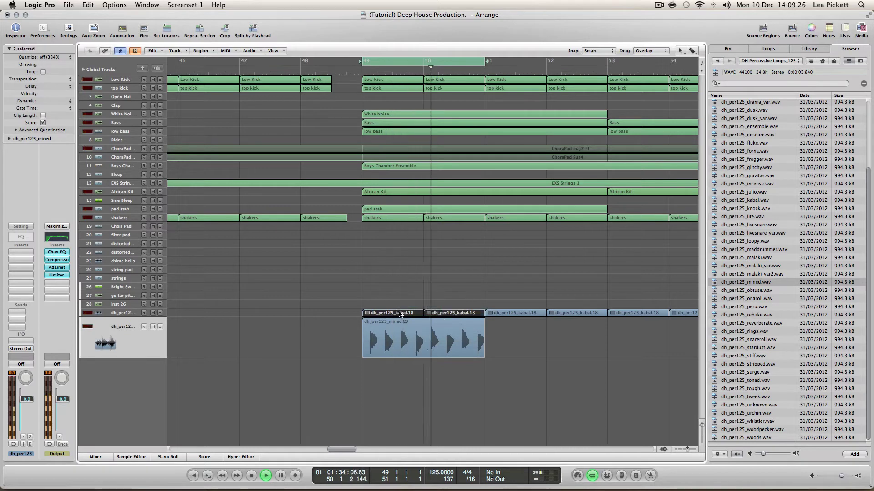
double_click(400, 313)
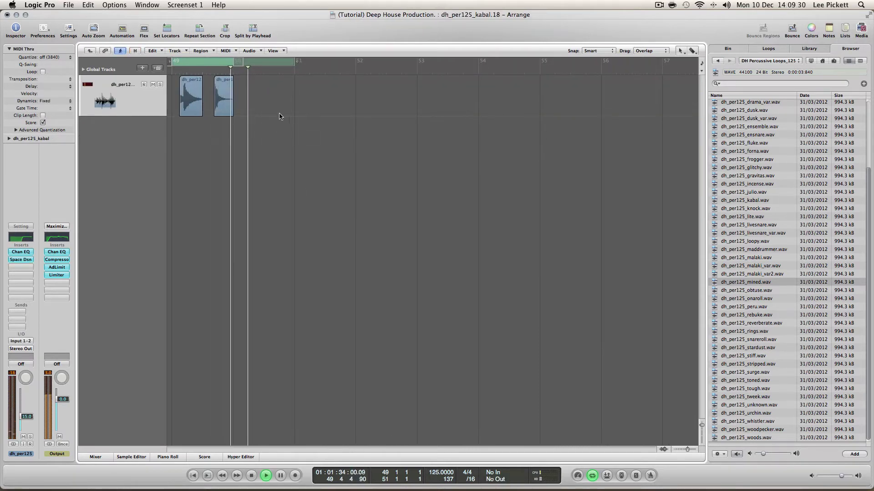
key(space)
drag(224, 103, 232, 140)
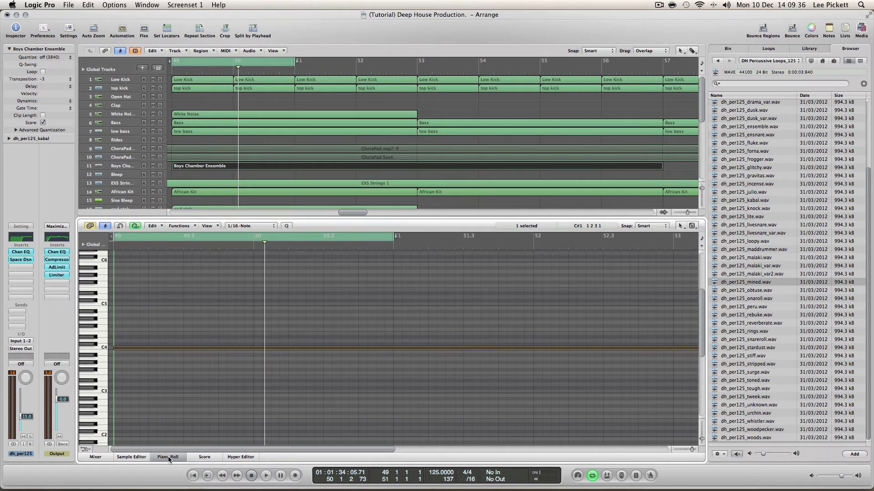
click(168, 457)
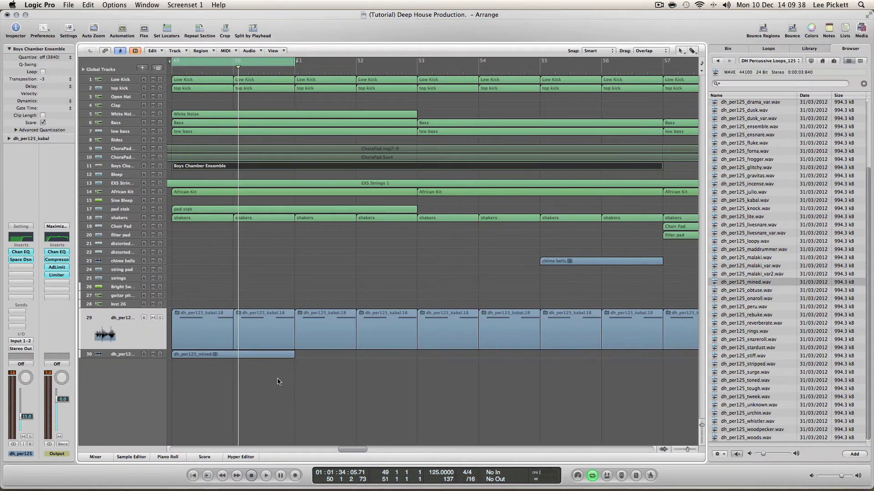
Step: Audition the dh_per125_kabal folder region at bar 50, move its second hit slightly later and return to the arrangement
double_click(265, 328)
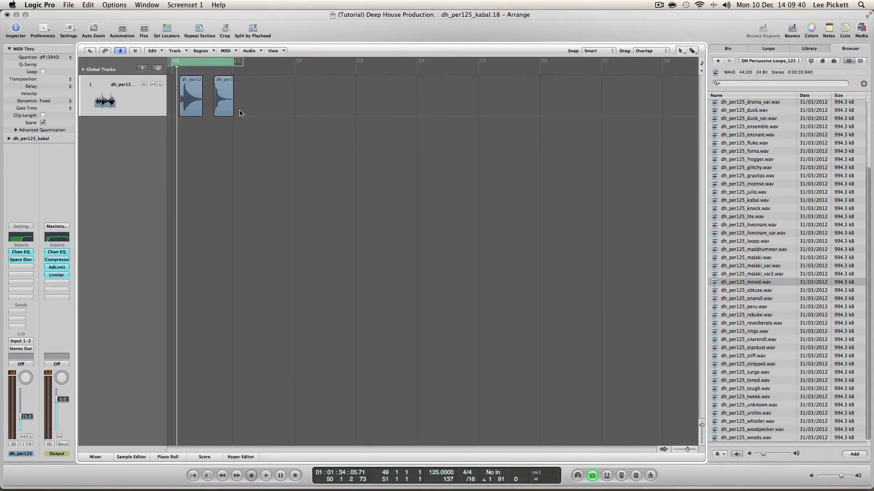
key(space)
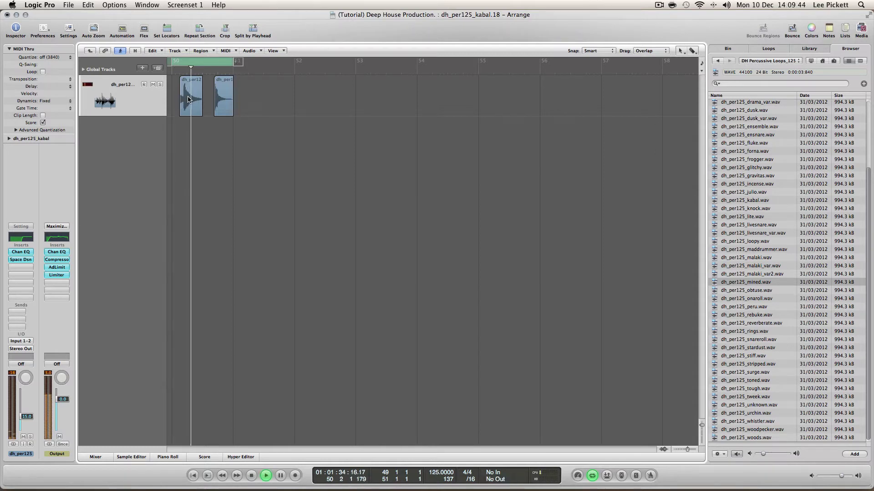
key(space)
drag(219, 97, 223, 98)
key(space)
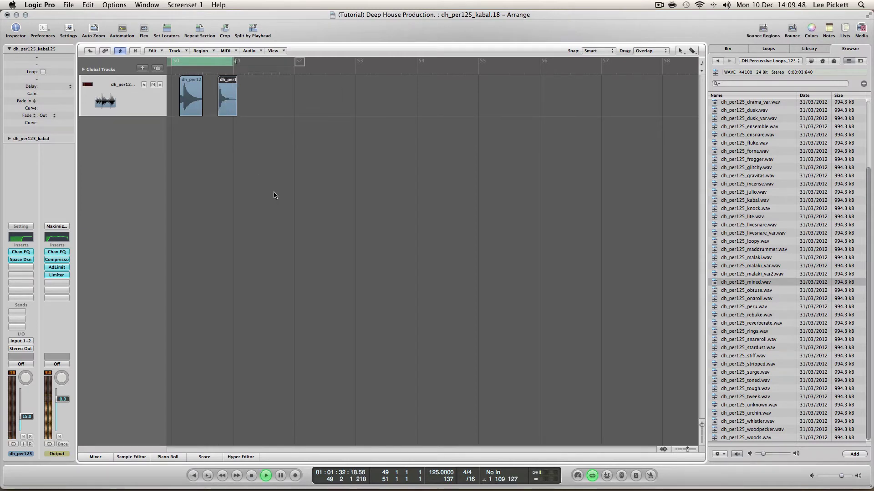
click(292, 366)
double_click(292, 366)
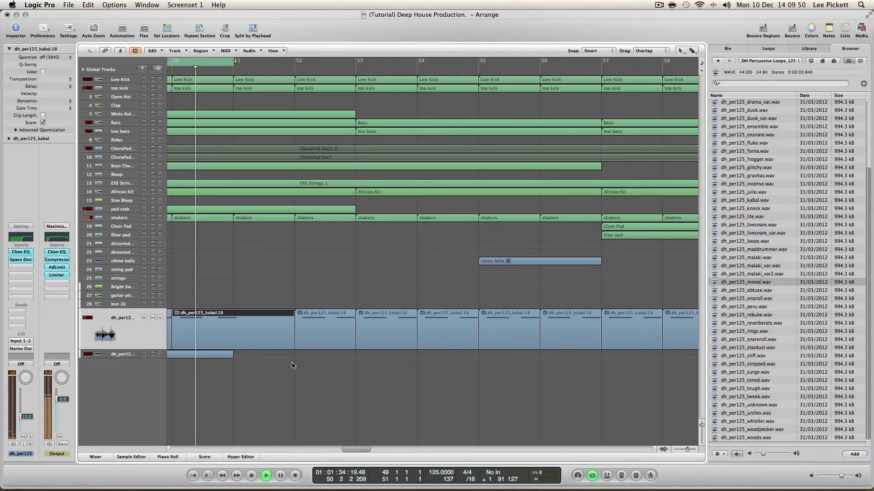
Step: Trim the end of the second hit inside the bar 50 kabal folder back to bar 51 and play the cycled bars
double_click(275, 335)
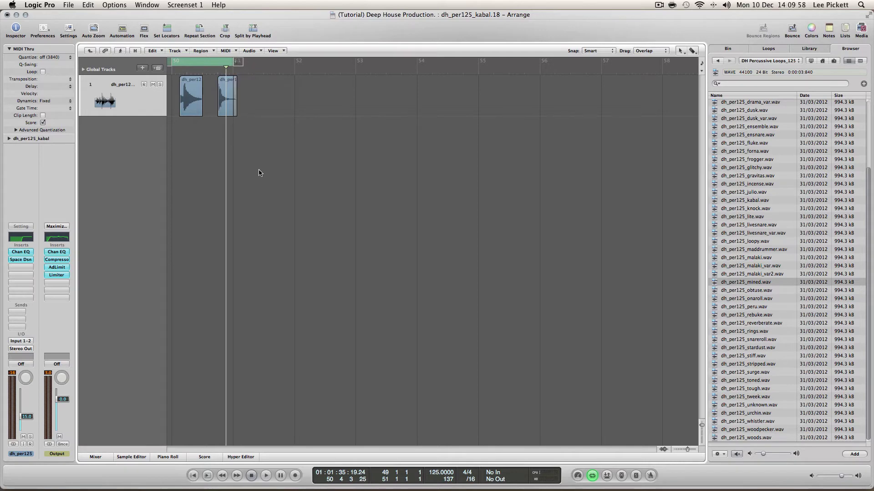
drag(236, 113, 233, 114)
double_click(293, 295)
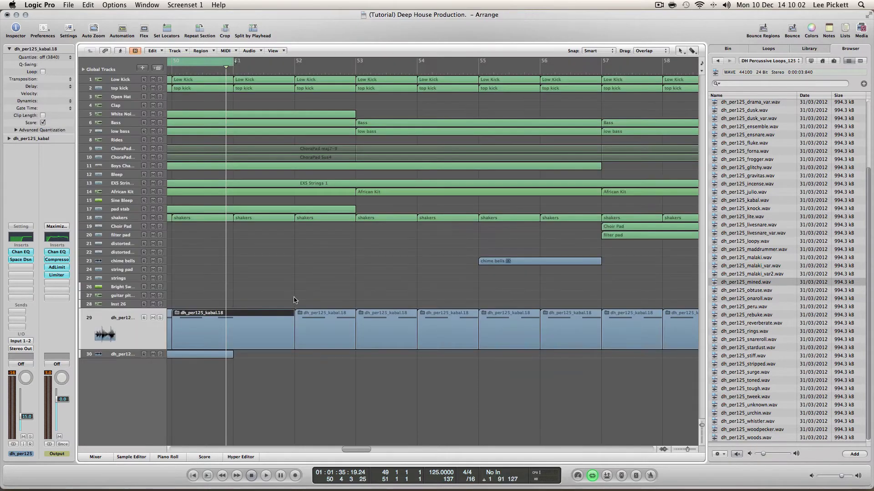
key(space)
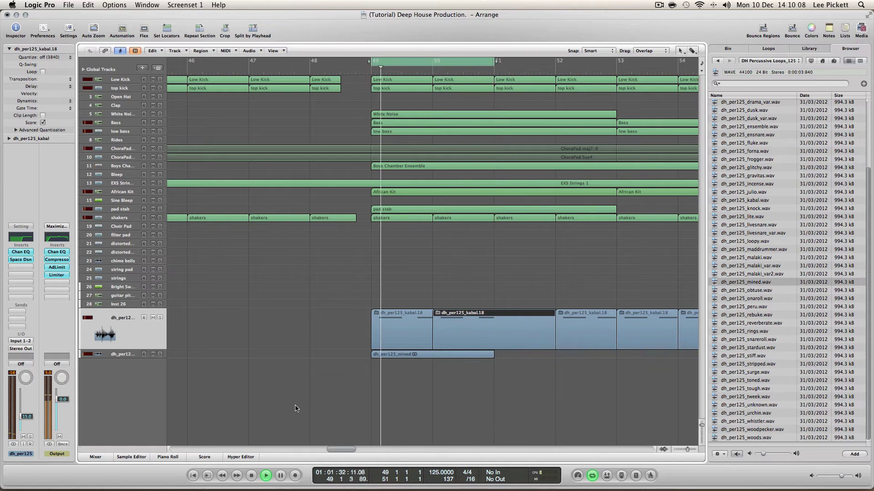
key(space)
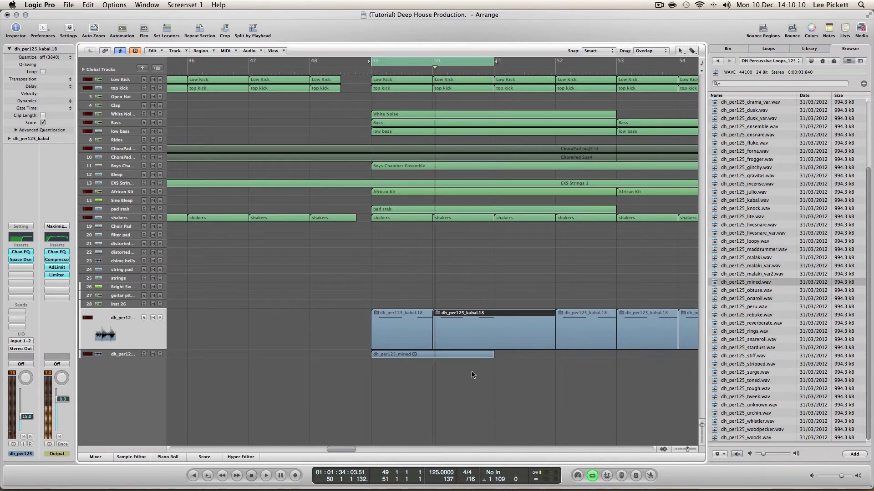
Step: Trim the end of the second hit inside the bar 49 kabal folder back to bar 50 and audition the result
double_click(417, 333)
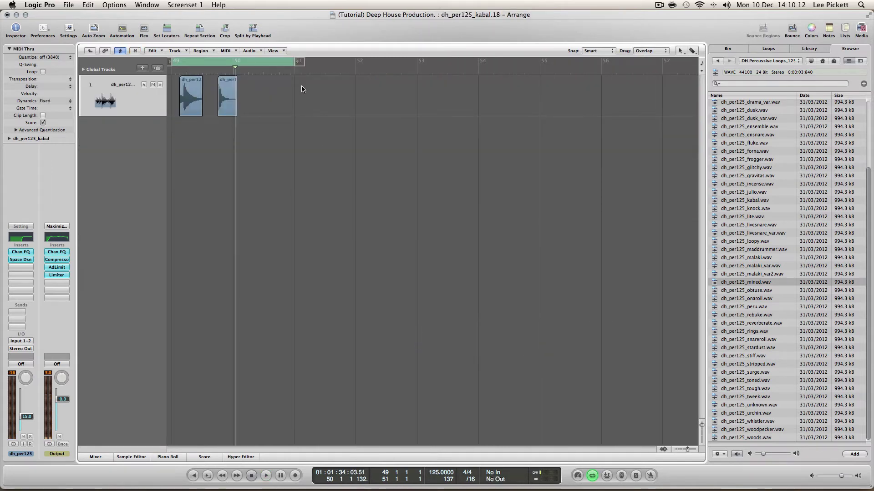
drag(297, 63, 235, 127)
double_click(329, 220)
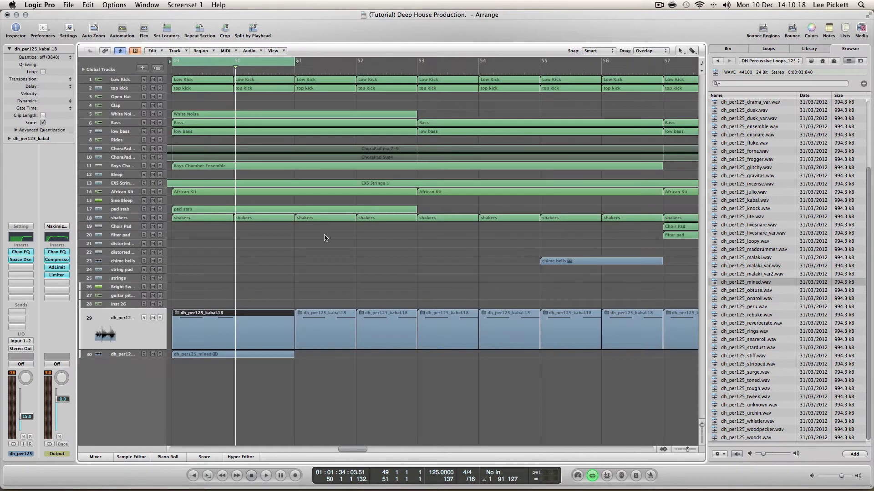
key(space)
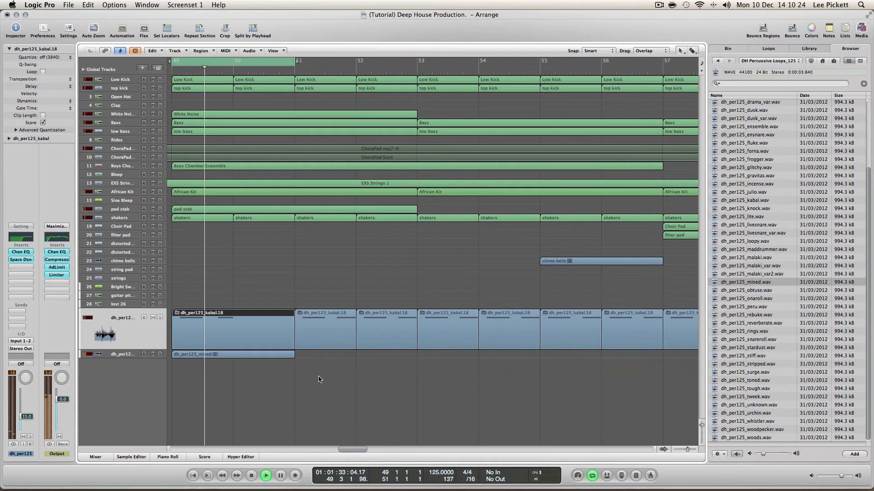
key(space)
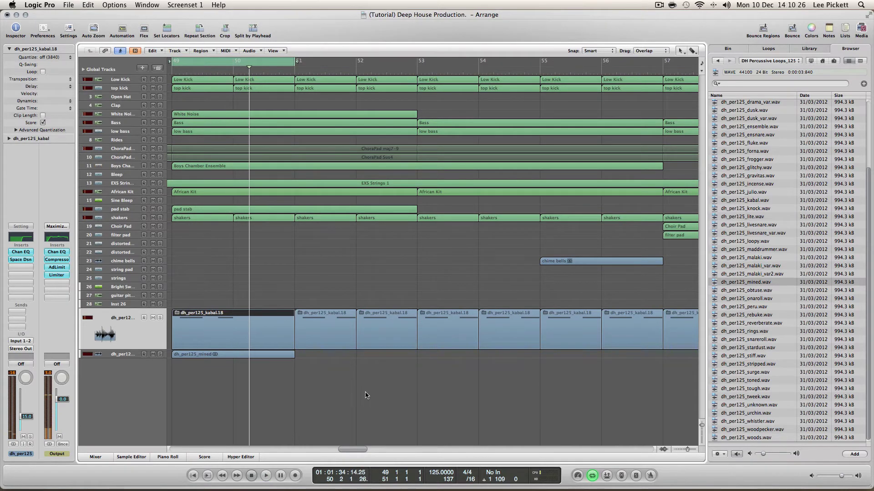
Step: Delete the dh_per125_kabal regions after the first two and trim the bar 50 region to end at bar 51
drag(686, 449, 684, 449)
click(410, 409)
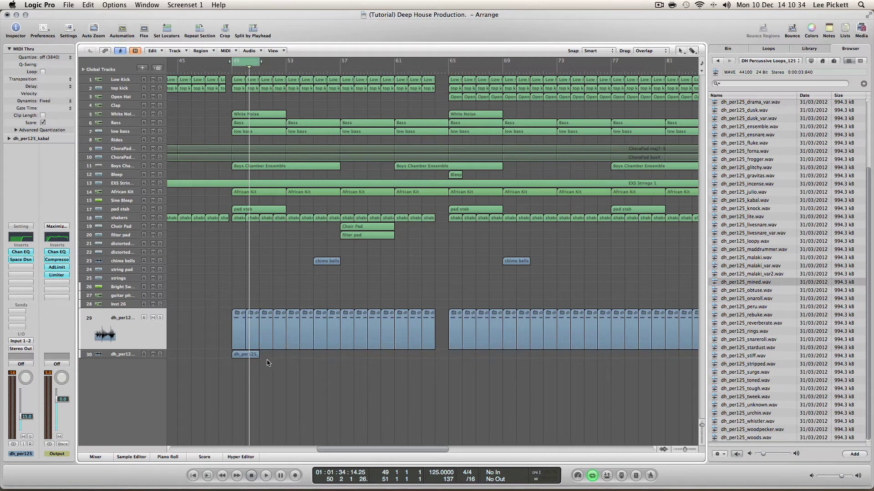
drag(268, 362, 384, 334)
drag(439, 339, 280, 337)
key(Delete)
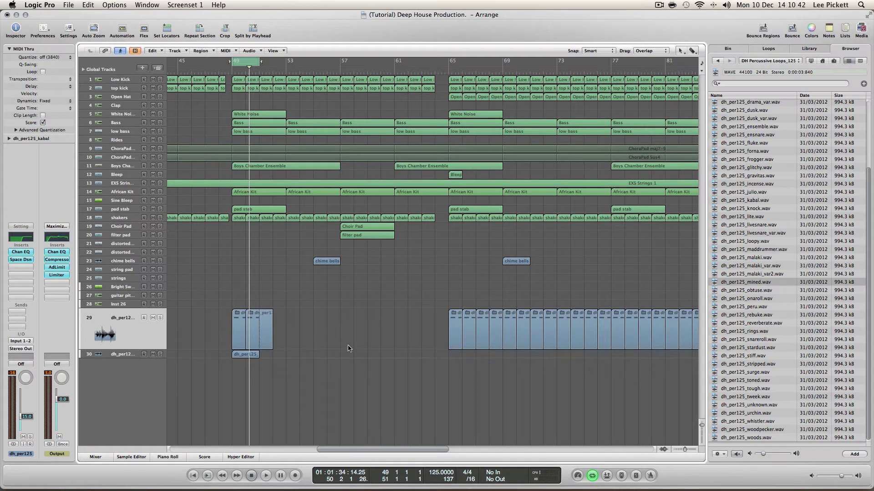
drag(270, 347, 259, 348)
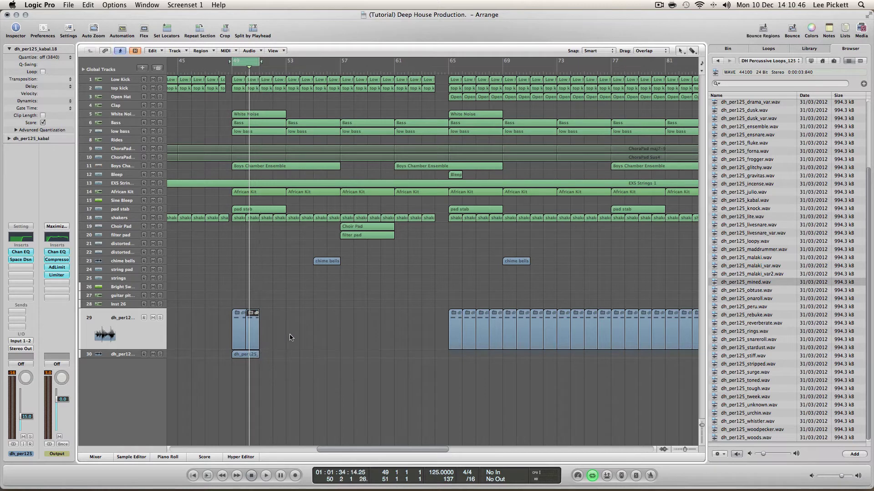
drag(423, 317, 840, 349)
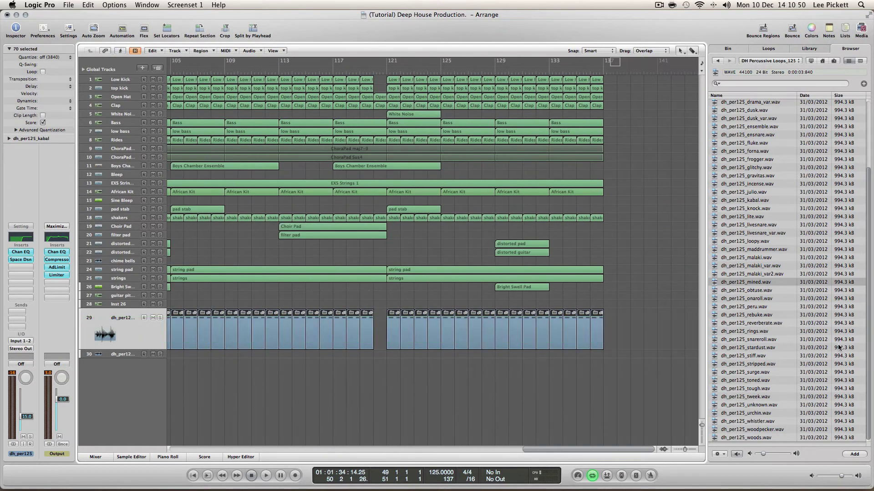
key(Delete)
Step: Copy the kabal and mined percussion regions at bar 49 repeatedly until both tracks are filled up to bar 65
drag(581, 450, 339, 450)
drag(346, 321, 412, 335)
drag(335, 318, 466, 373)
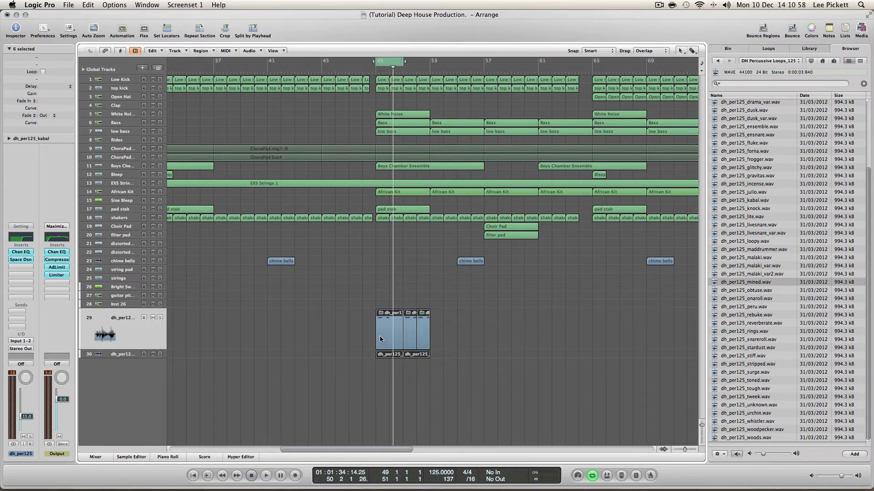
drag(379, 339, 433, 339)
drag(535, 318, 349, 388)
drag(387, 336, 494, 337)
Step: Delete the kabal region at bar 64 and trim the last kabal and mined regions to end at bar 64
click(585, 329)
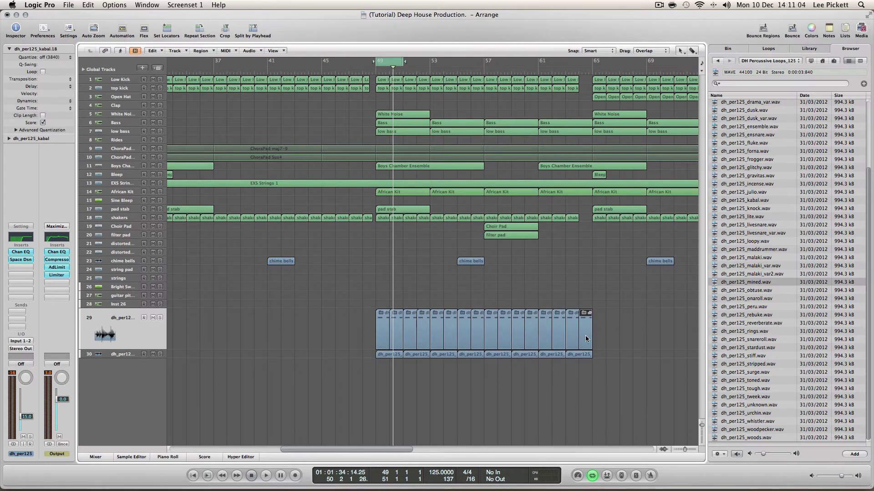
key(Delete)
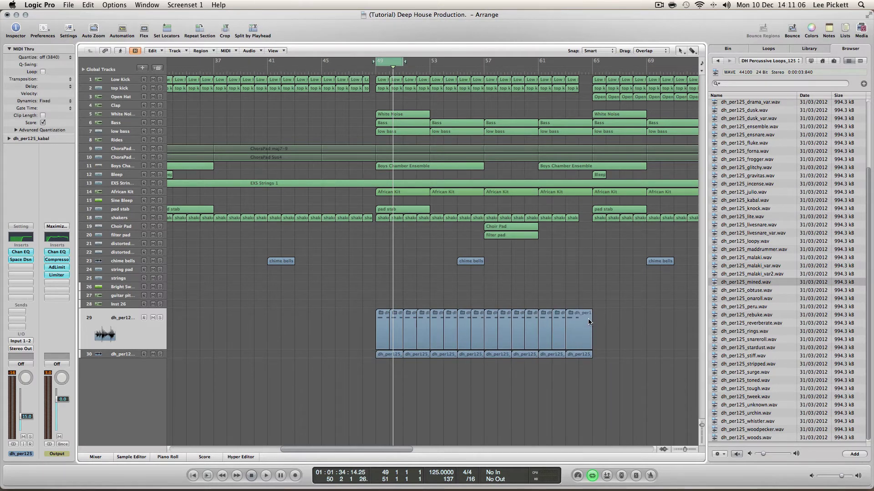
drag(590, 345, 578, 346)
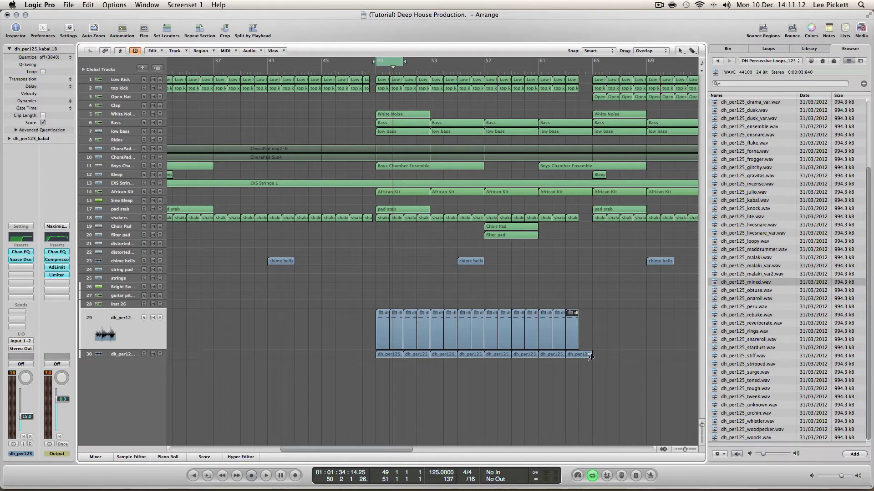
drag(590, 357, 579, 355)
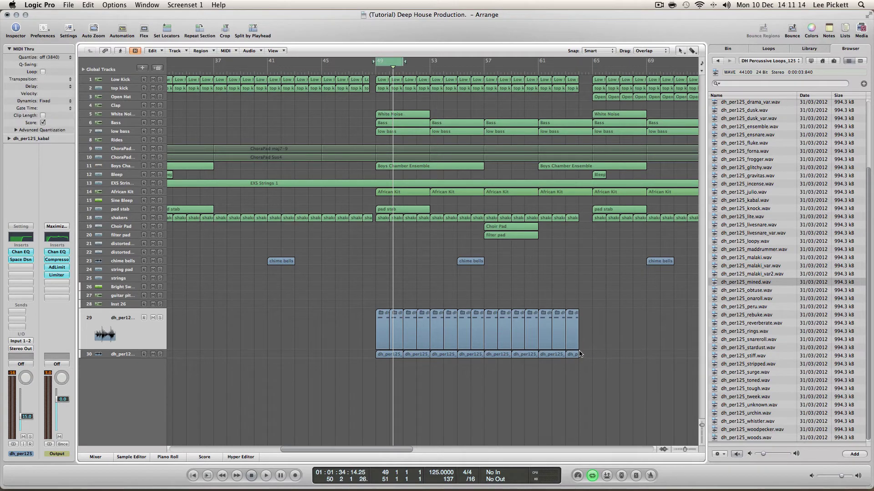
Step: Copy the bars 49 to 64 percussion block to bar 65, and copy its first eight bars to bar 80 to extend it to bar 88
drag(587, 389, 358, 294)
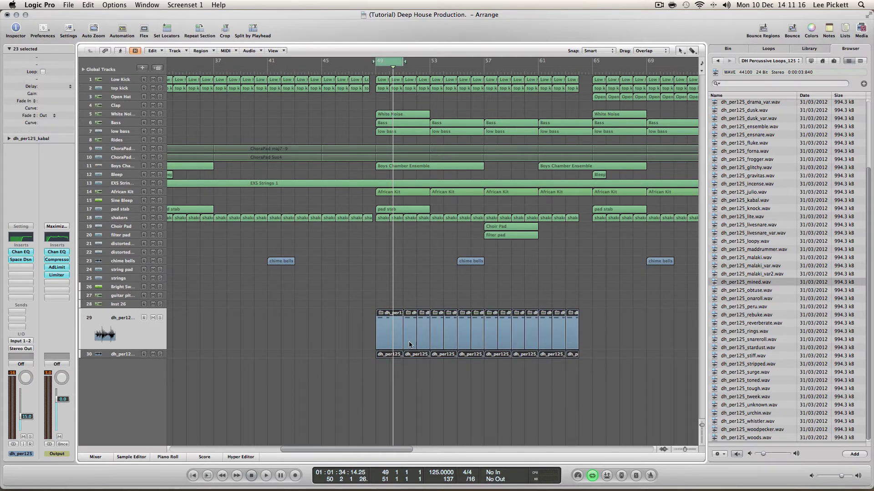
drag(387, 335, 604, 334)
drag(392, 448, 478, 446)
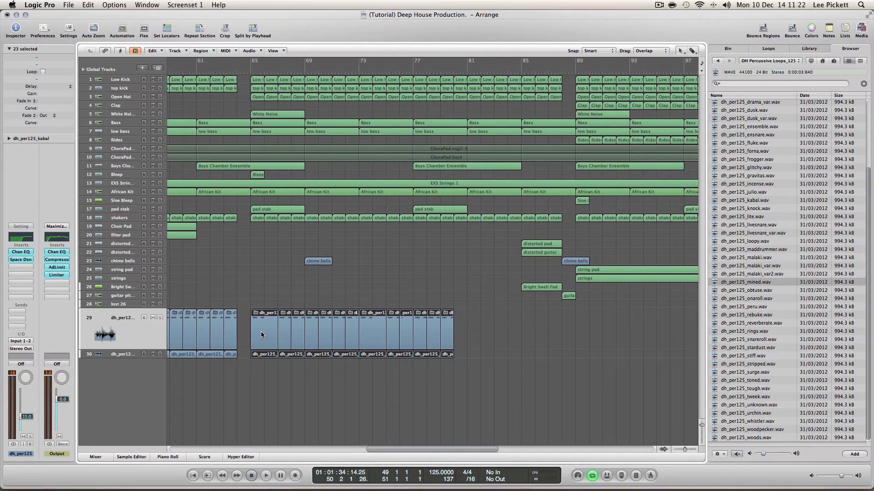
drag(253, 367, 358, 285)
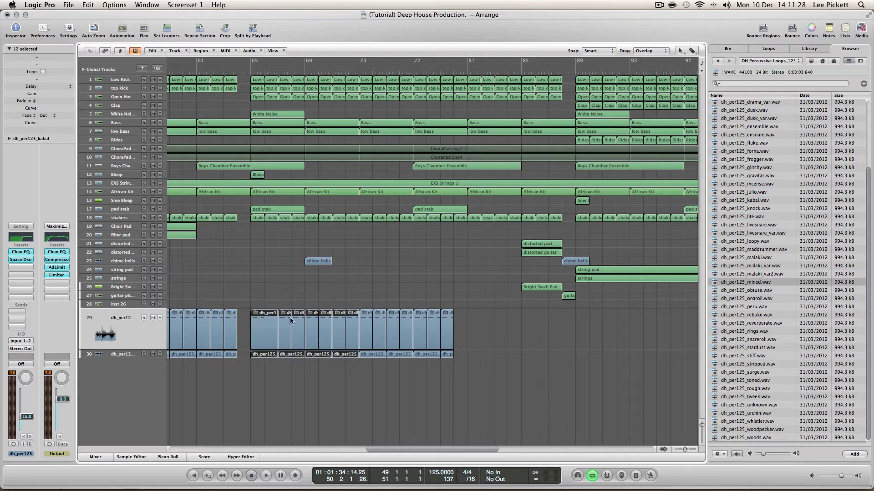
drag(265, 334, 468, 335)
Step: Copy the bars 65 to 88 percussion block to bar 89, and copy its last eight bars to bar 112 to reach bar 120
drag(575, 326, 255, 376)
drag(255, 332, 581, 346)
drag(413, 449, 515, 446)
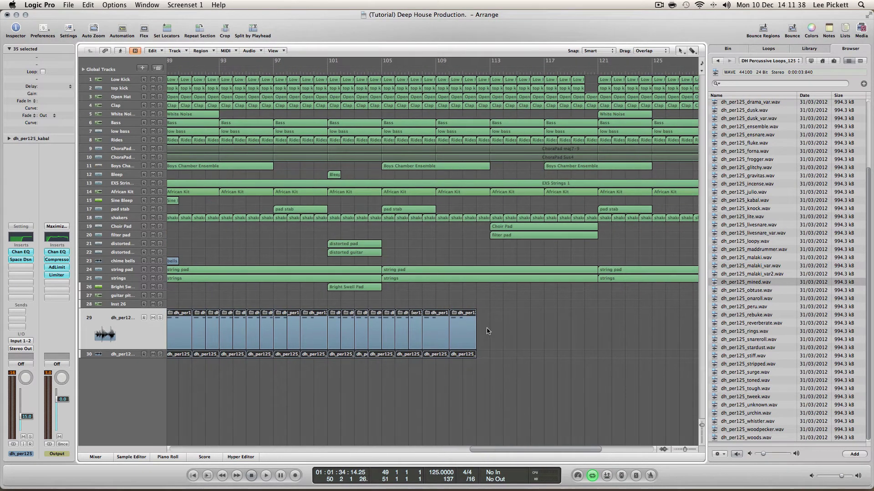
drag(496, 311, 371, 385)
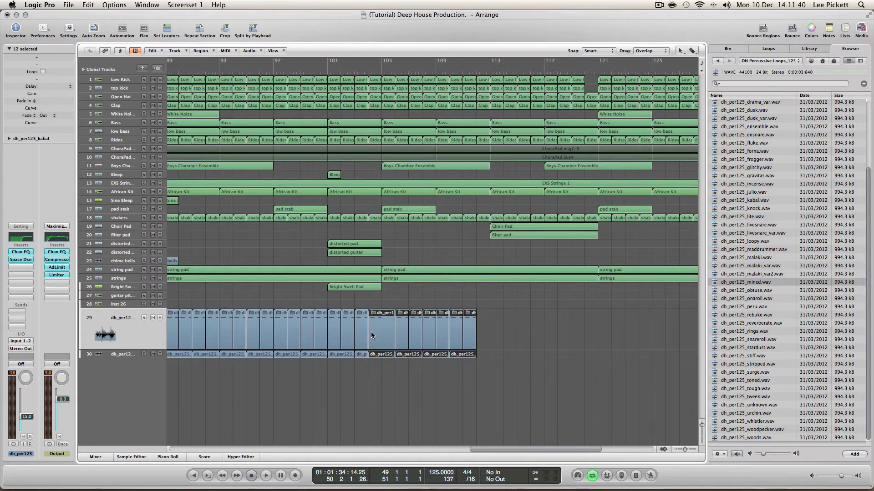
drag(376, 326, 481, 335)
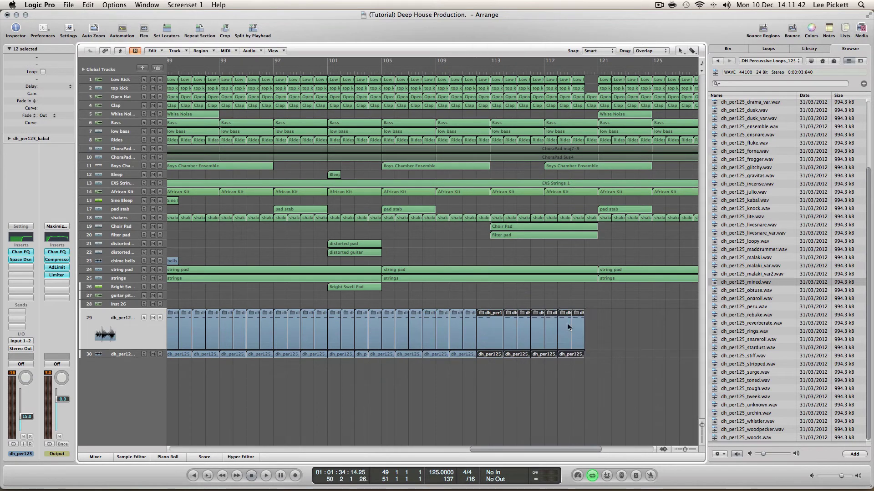
Step: Copy the bars 106 to 120 percussion regions to bar 121, and duplicate the last two bars at bar 135 to reach bar 137
drag(599, 319, 396, 391)
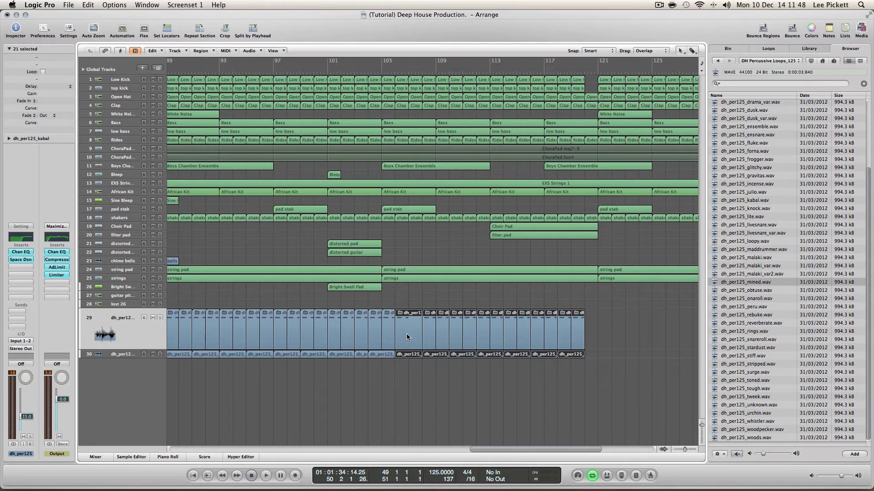
drag(406, 333, 607, 340)
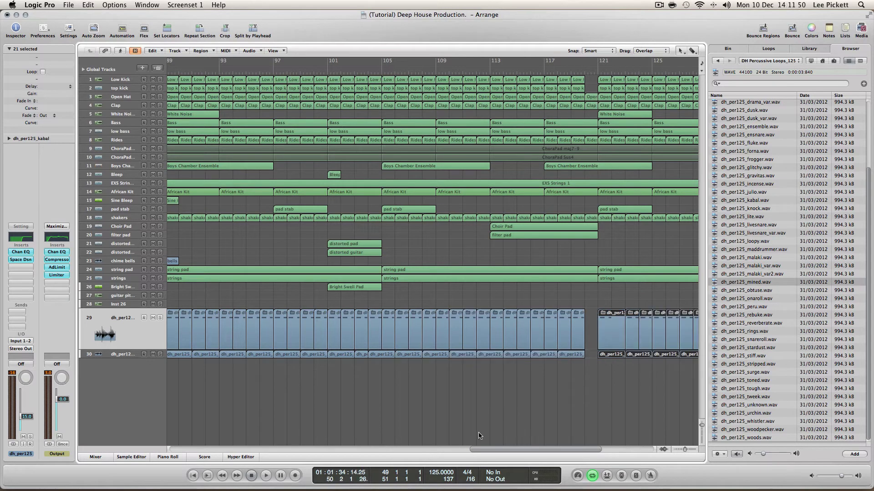
drag(476, 450, 552, 450)
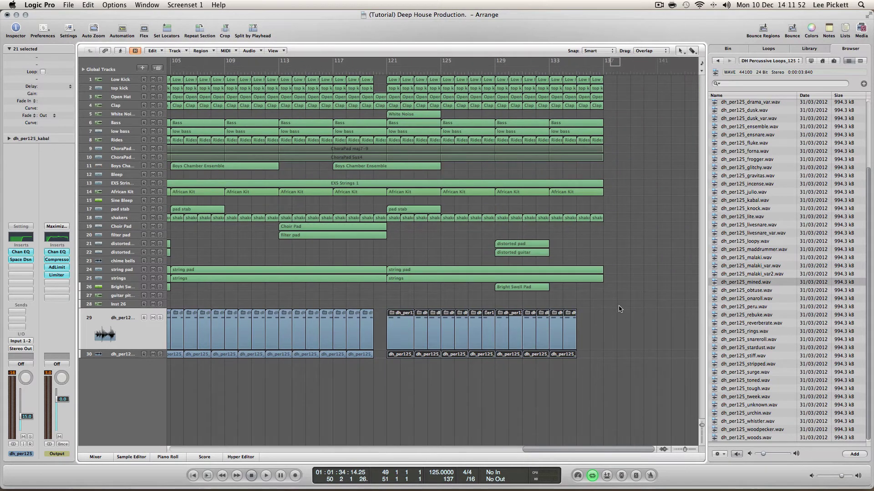
drag(613, 313, 553, 379)
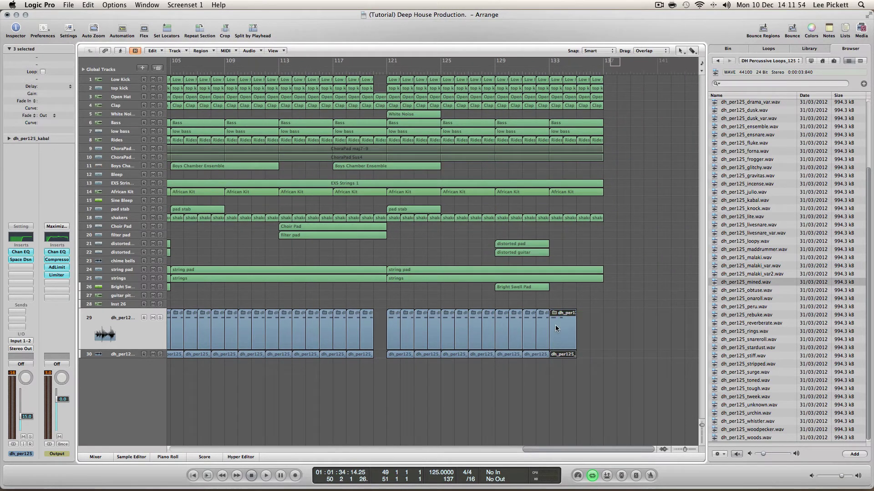
drag(555, 325, 582, 328)
click(609, 400)
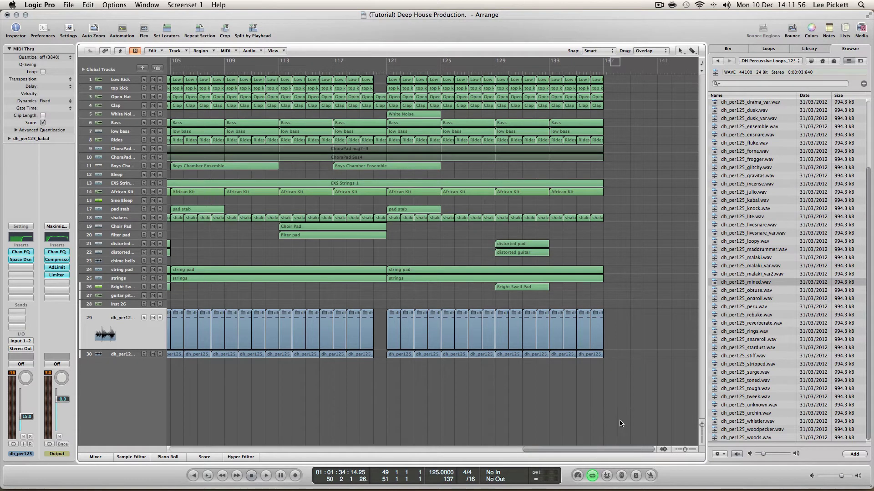
Step: Solo the low kick, top kick, kabal and mined tracks and play them with the cycle range set to bars 49 to 65
drag(624, 449, 408, 449)
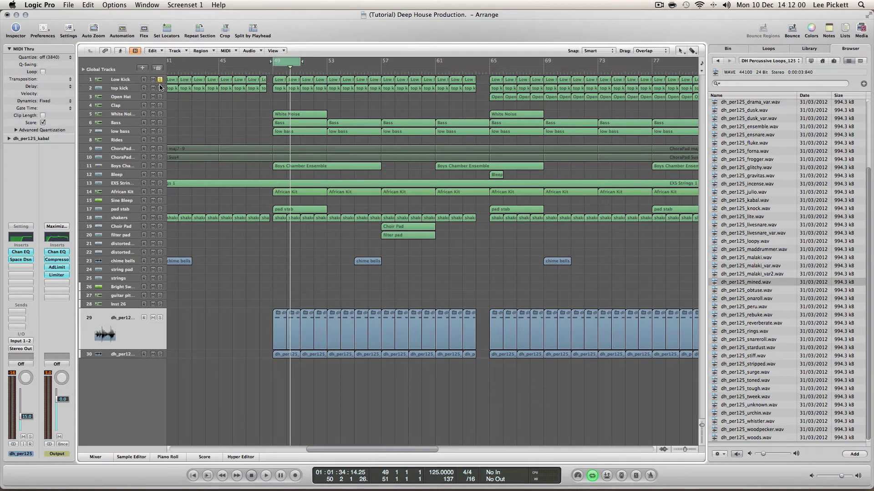
click(160, 317)
drag(300, 61, 485, 89)
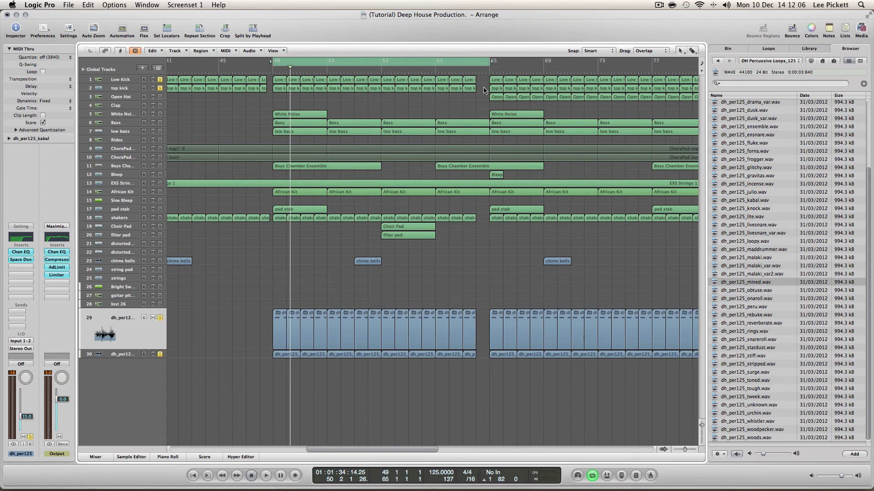
key(space)
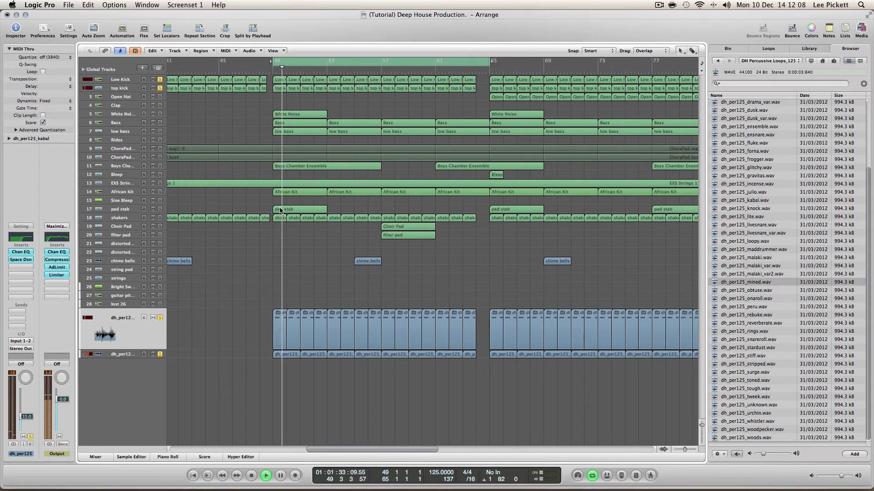
Step: Add a Channel EQ to the dh_per125_mined track with the analyzer on and a low cut at 300 Hz, 48 dB/Oct
click(122, 354)
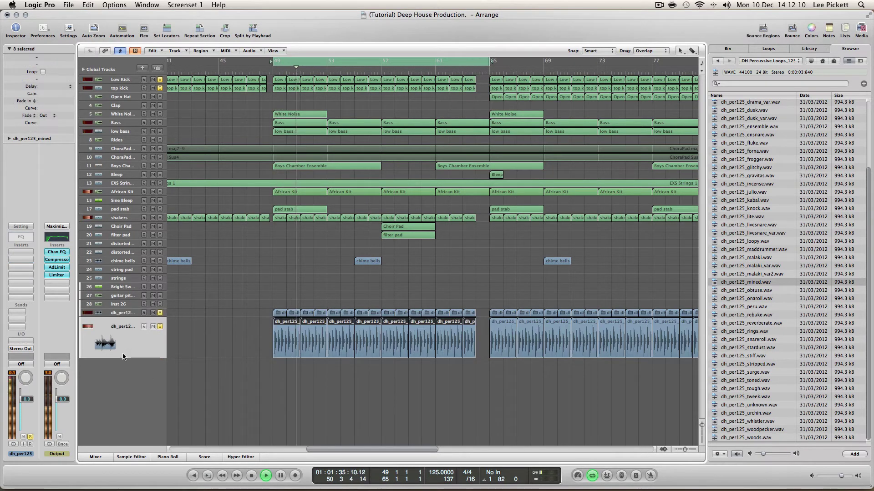
double_click(21, 237)
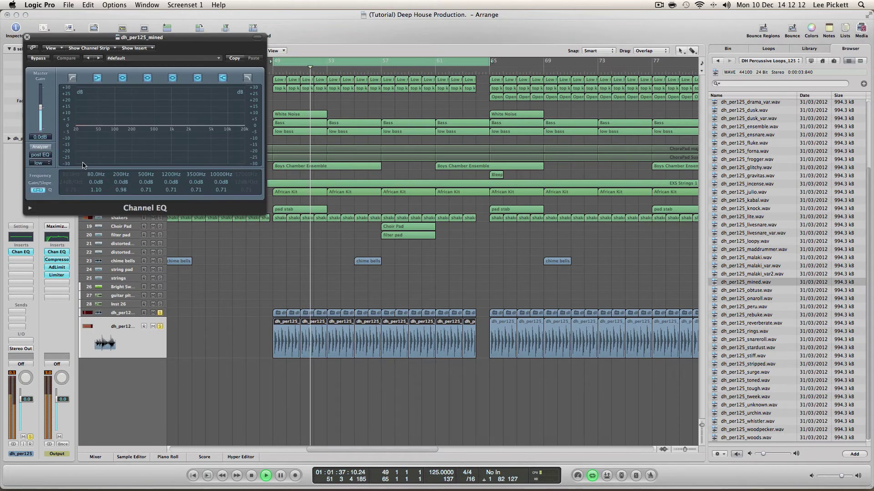
click(72, 78)
click(40, 147)
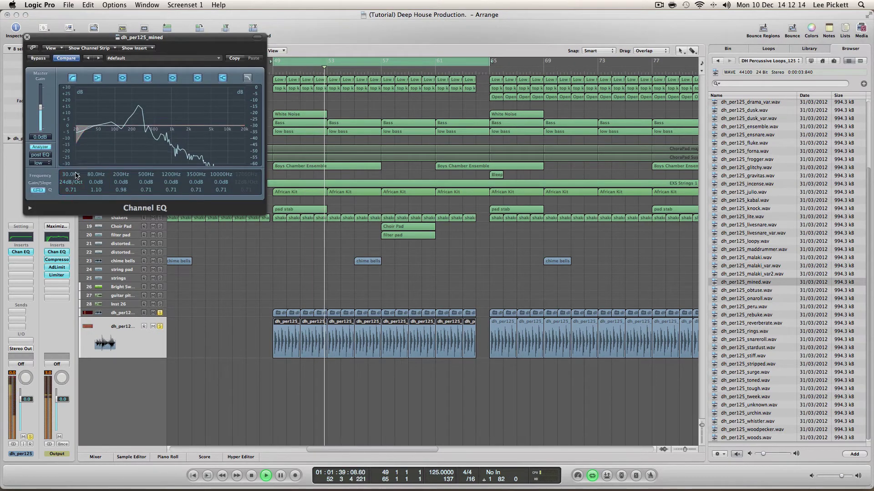
drag(75, 183, 139, 158)
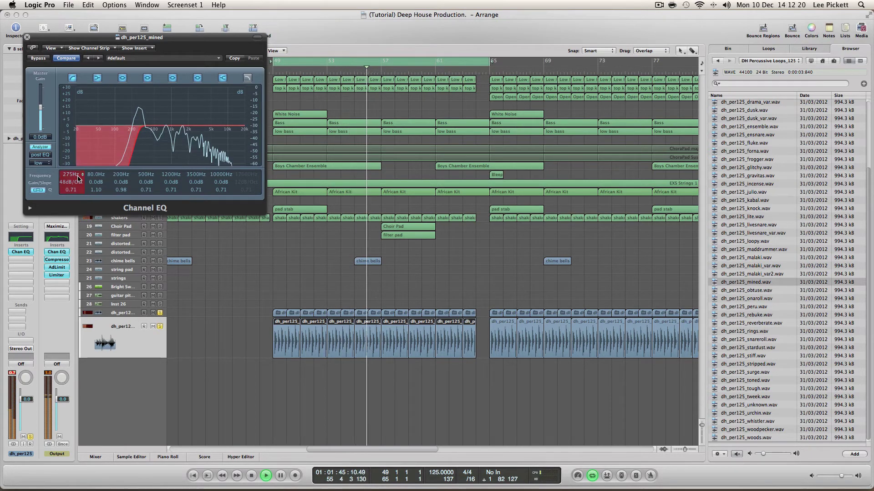
drag(78, 175, 80, 177)
Step: Boost the upper peak band of the mined track's EQ by 5.0 dB at 7000 Hz with a Q of 1.20
drag(208, 113, 220, 108)
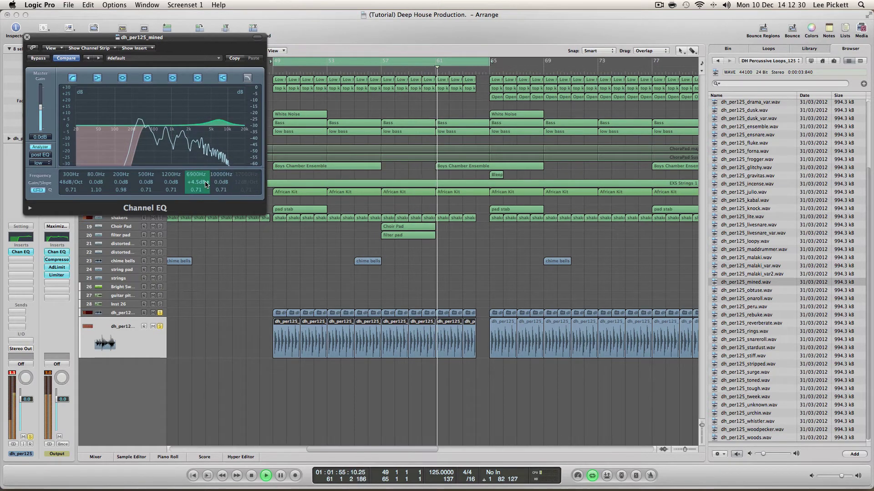
drag(196, 182, 196, 181)
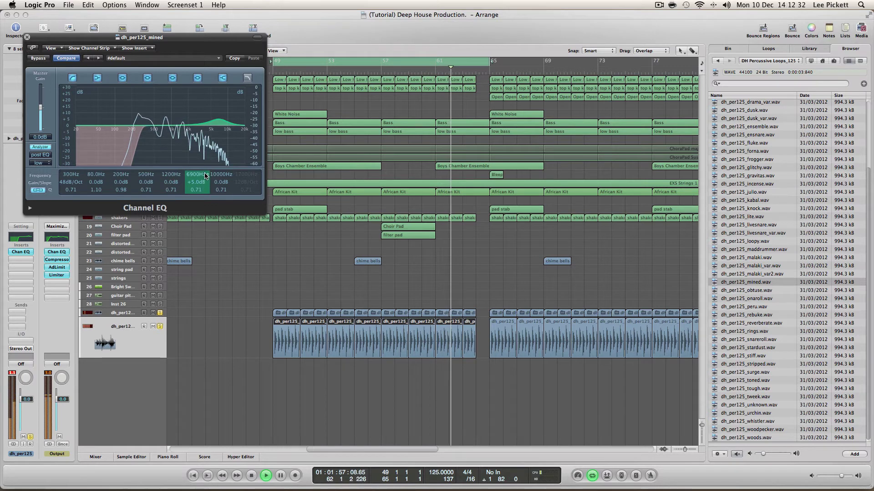
drag(206, 177, 202, 189)
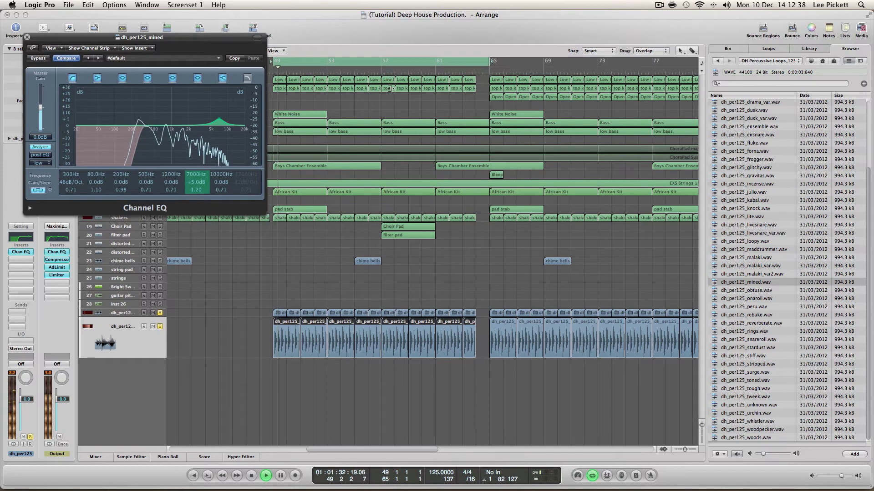
Step: Shorten the cycle range to end at bar 61 and cut the mined track's EQ by 4.0 dB at 1100 Hz with a Q of 0.51
drag(490, 60, 436, 91)
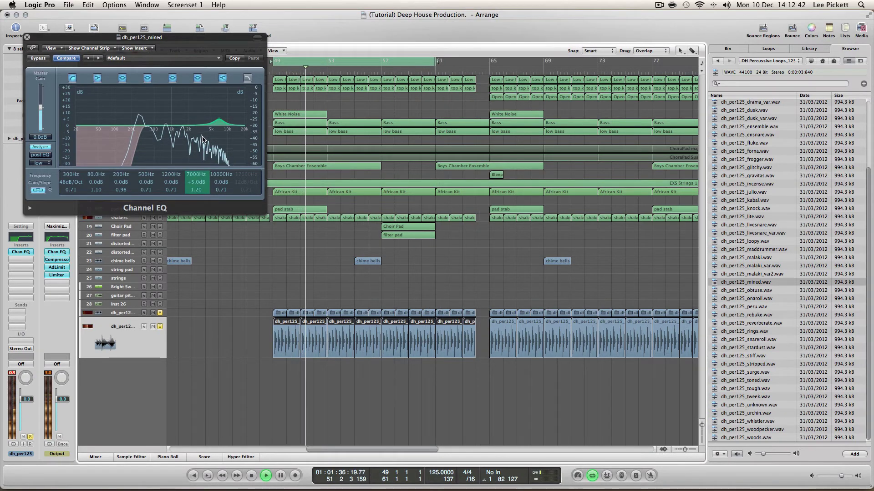
drag(176, 107, 177, 117)
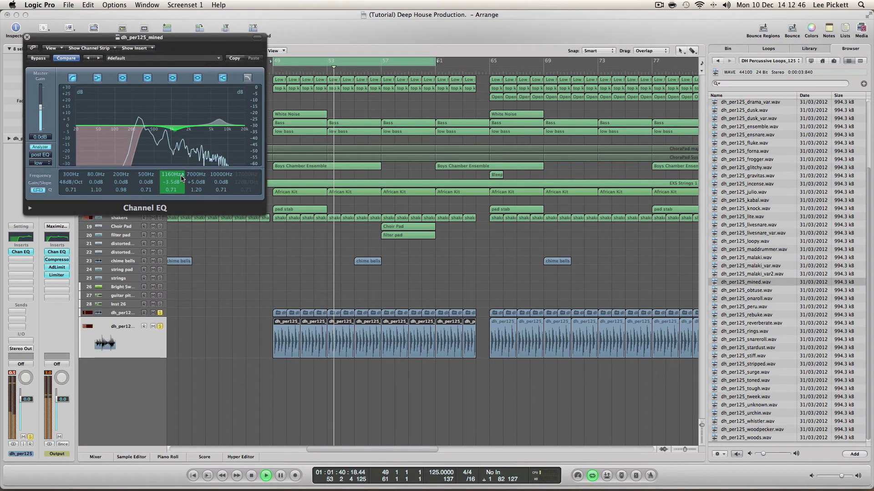
scroll(181, 180, up, 2)
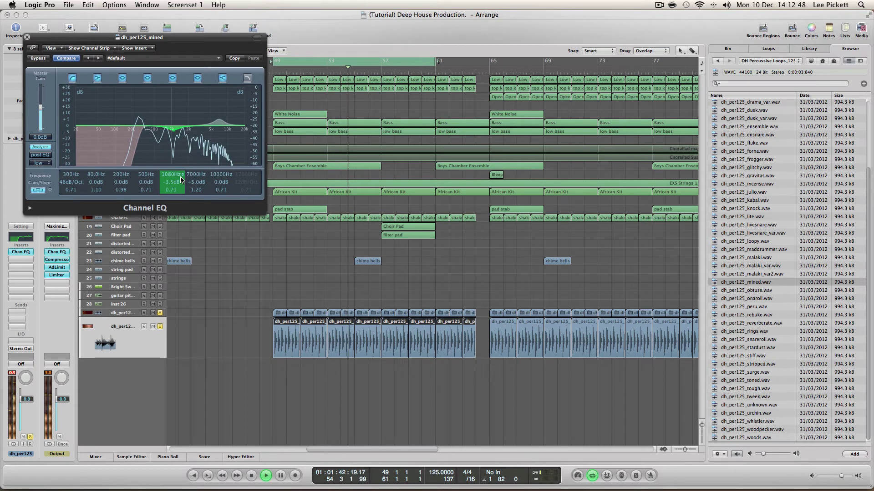
scroll(179, 184, down, 2)
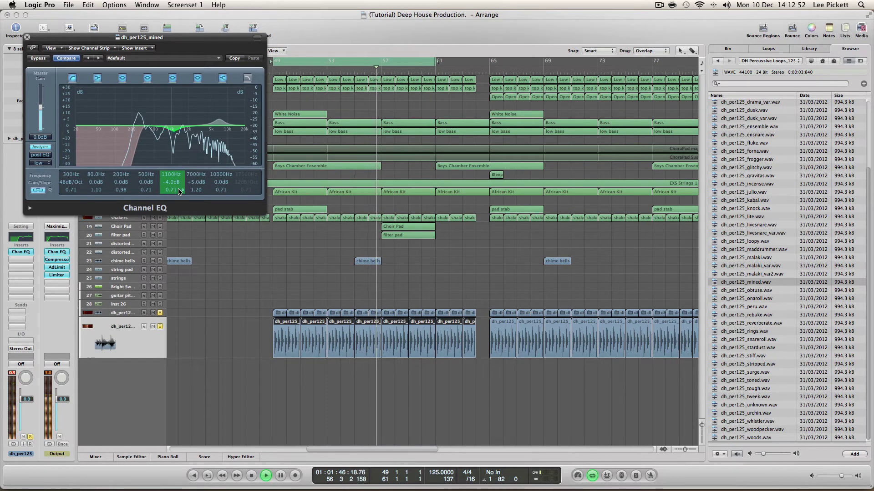
scroll(179, 193, down, 2)
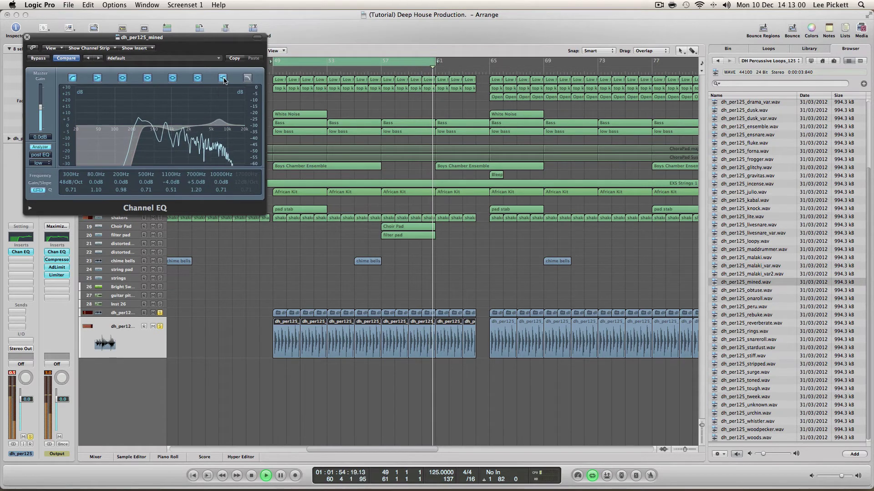
Step: Switch off the unused 10000, 500, 200 and 80 Hz bands in the mined track's Channel EQ and close it
click(222, 78)
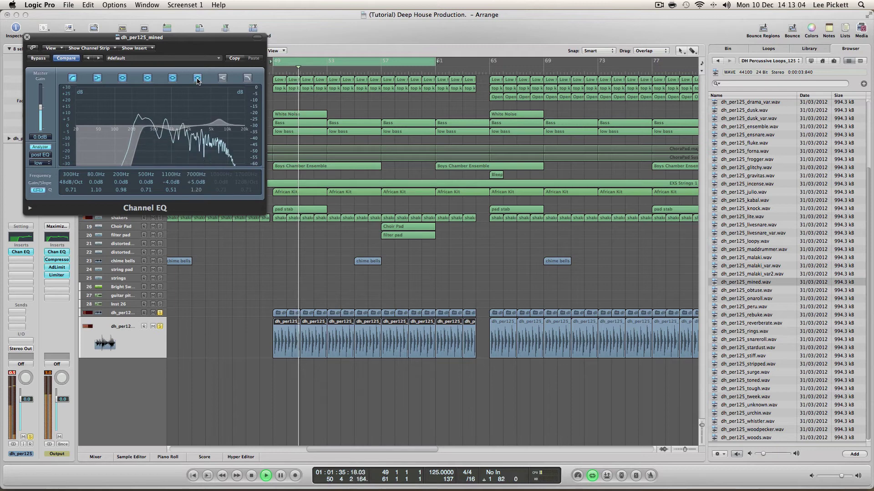
click(147, 78)
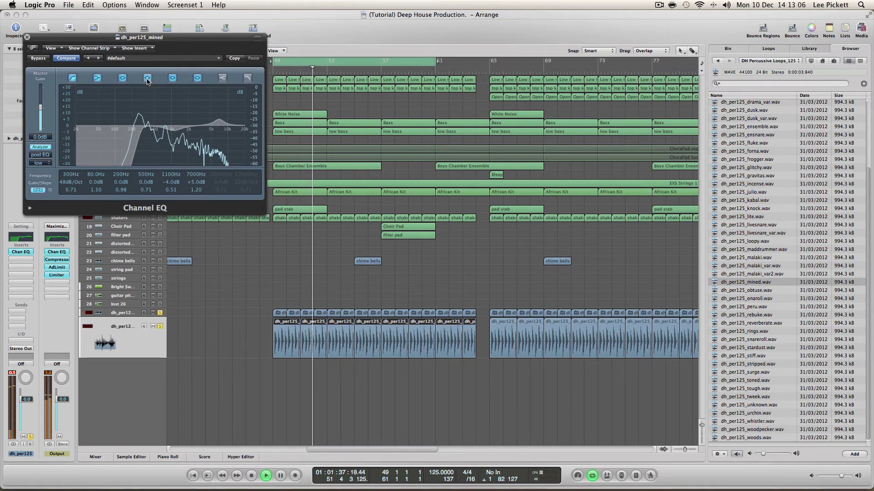
click(147, 79)
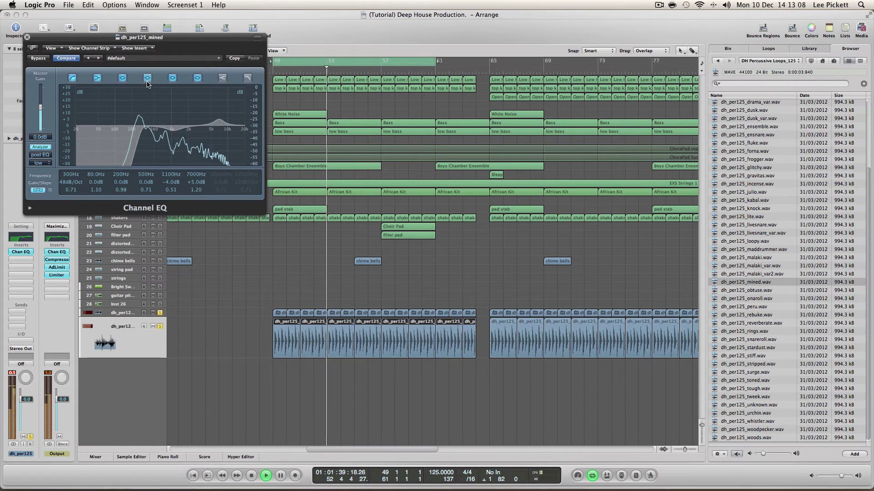
click(147, 80)
click(122, 78)
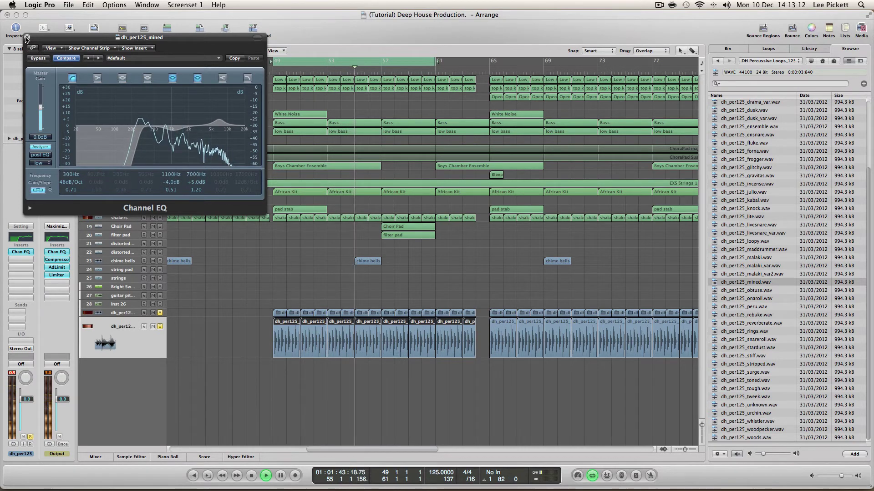
key(super+w)
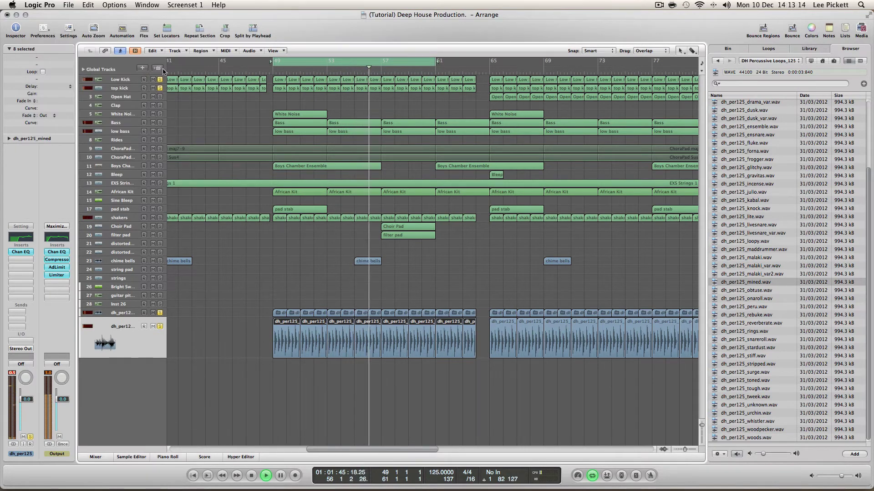
Step: Unsolo all tracks, replay the section in the full mix and lower the mined track's volume to -10.0 dB
key(space)
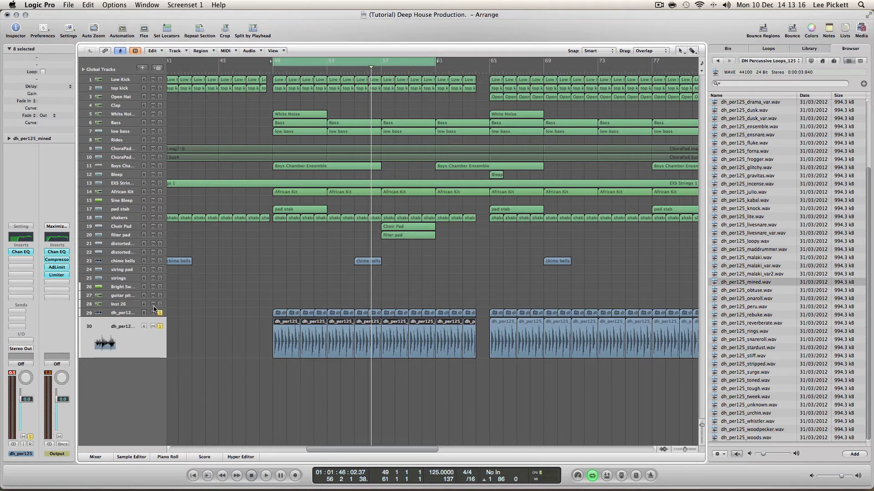
key(space)
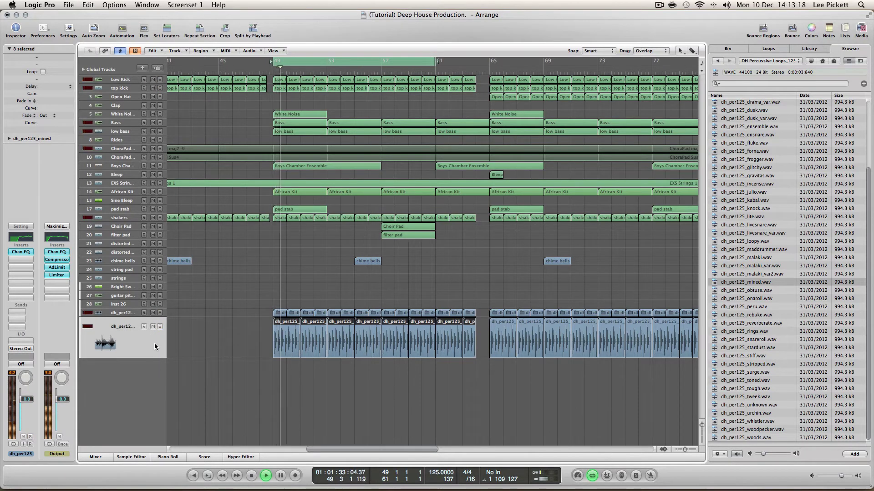
drag(20, 400, 23, 436)
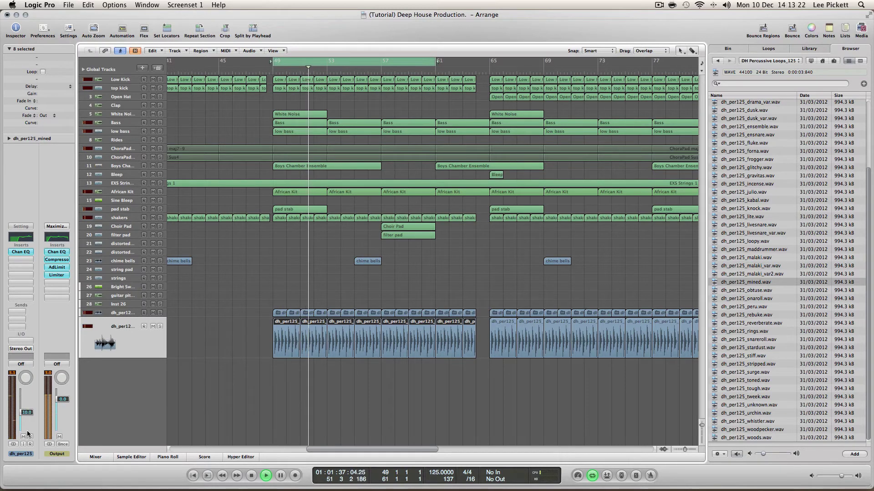
Step: Insert a stereo Space Designer reverb after the Channel EQ on the mined track and play the section
click(23, 258)
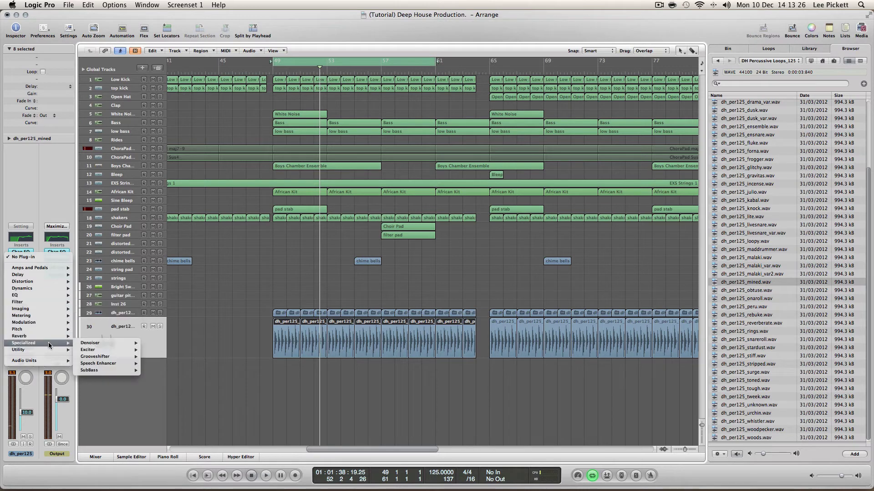
mouse_move(49, 340)
mouse_move(99, 371)
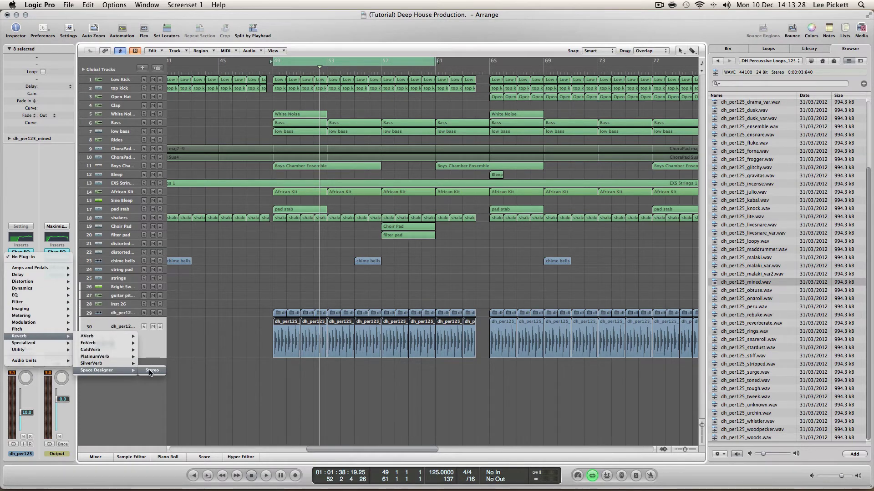
click(150, 371)
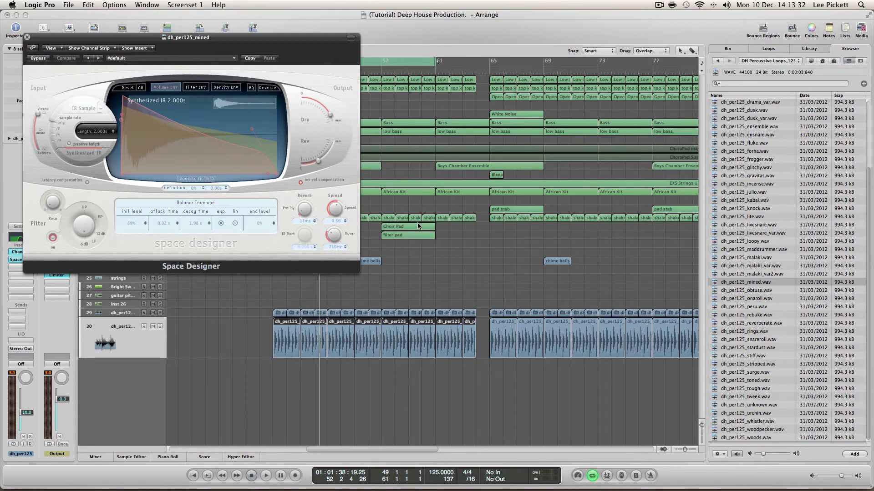
key(space)
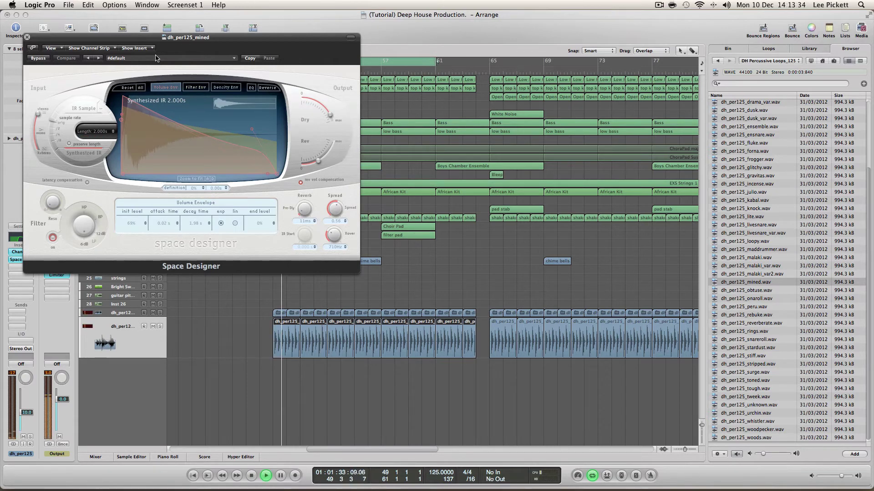
Step: Solo the mined track and lower the reverb output level in its Space Designer during playback, closing the plug-in when done
drag(326, 168, 314, 167)
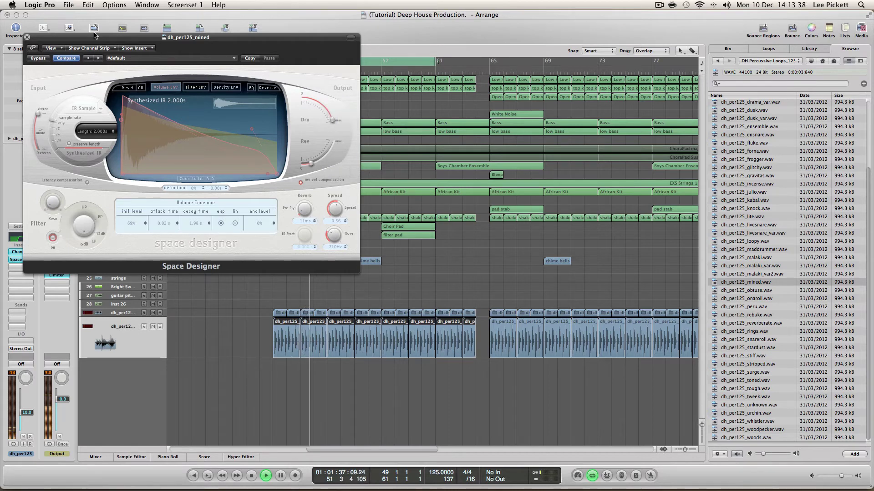
drag(38, 34, 369, 102)
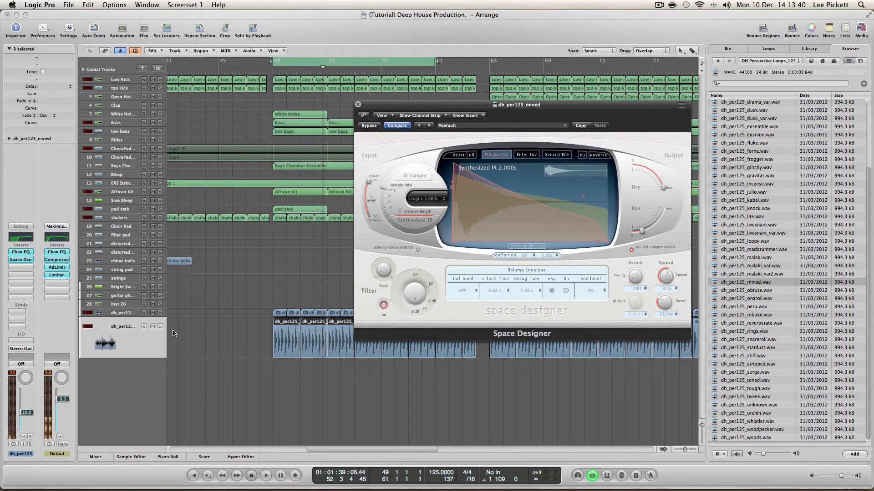
click(159, 326)
key(space)
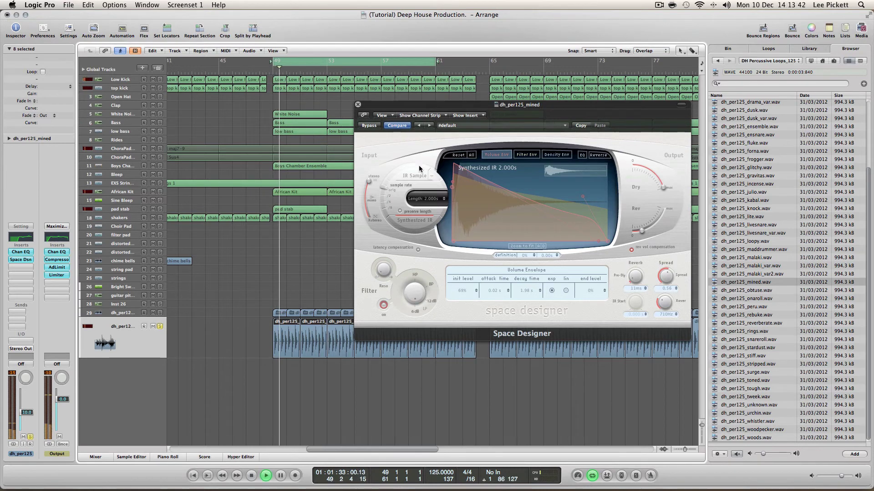
drag(642, 231, 638, 236)
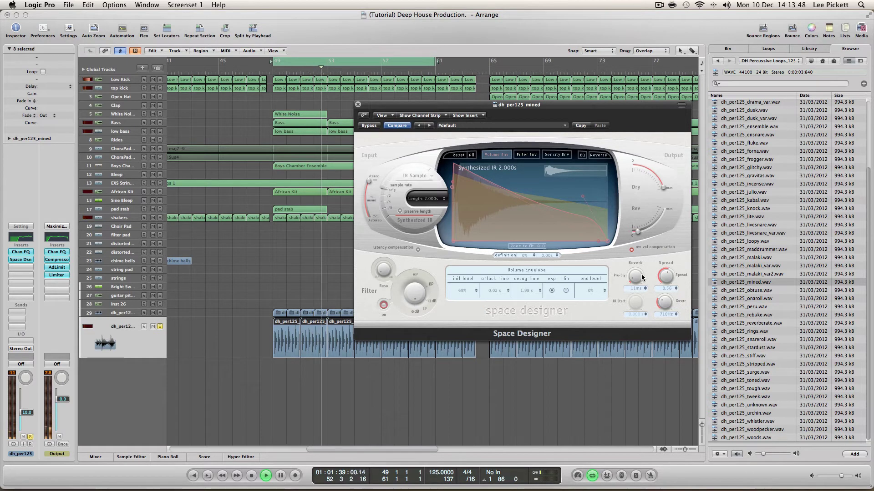
drag(639, 240, 640, 236)
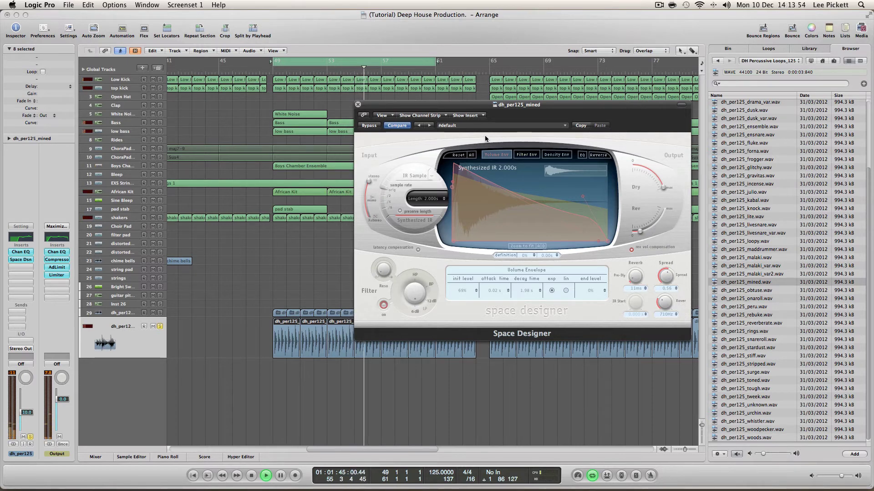
click(358, 105)
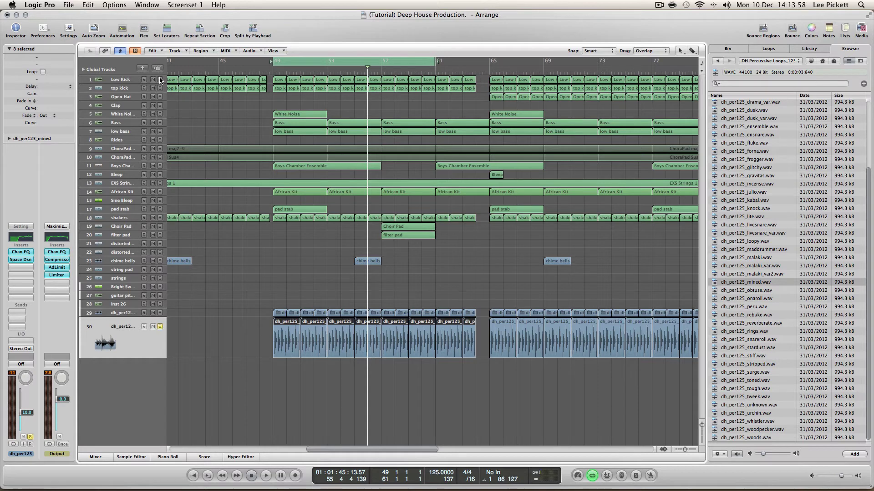
Step: Audition the section with only the Low Kick, top kick and both percussion loops soloed, and clear the solos when playback ends
drag(161, 81, 161, 88)
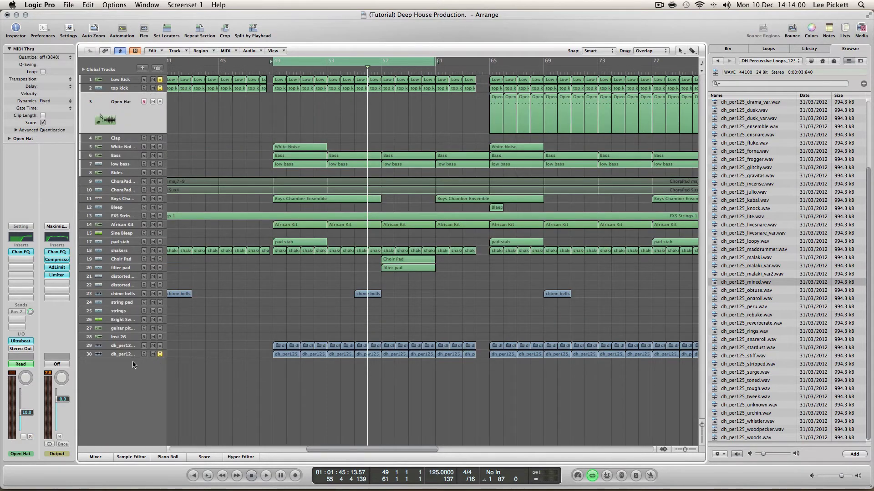
click(127, 354)
key(space)
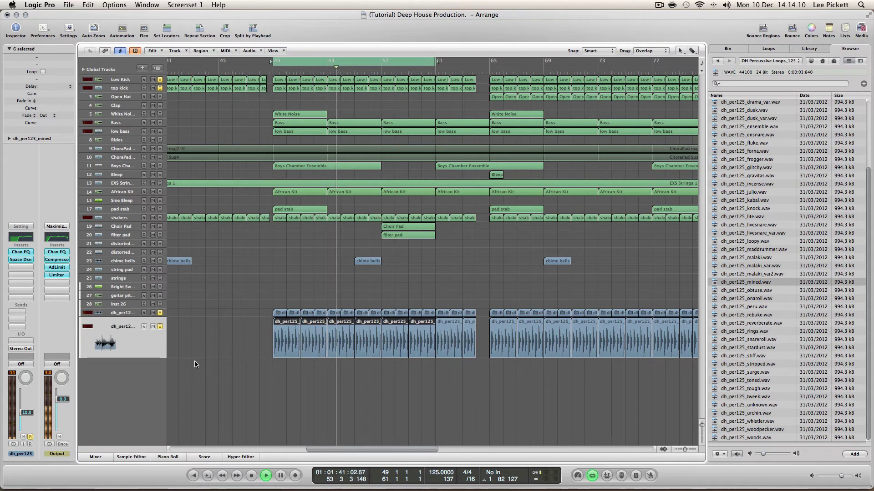
key(space)
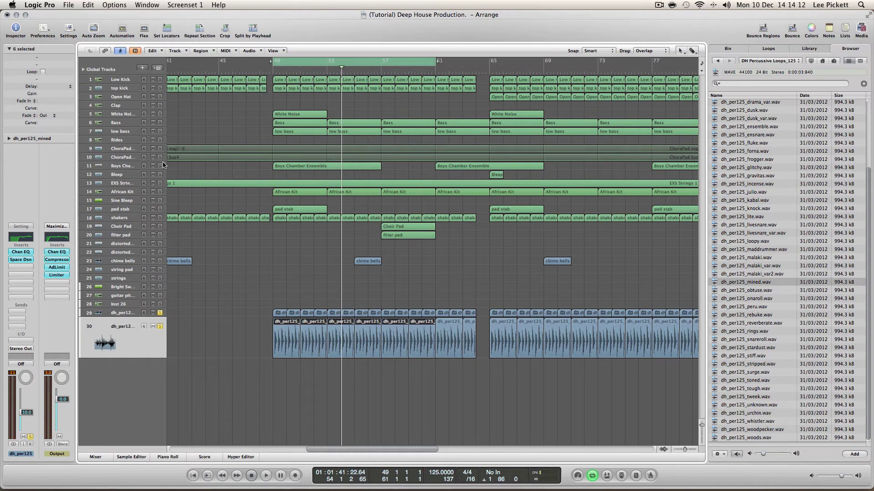
click(255, 415)
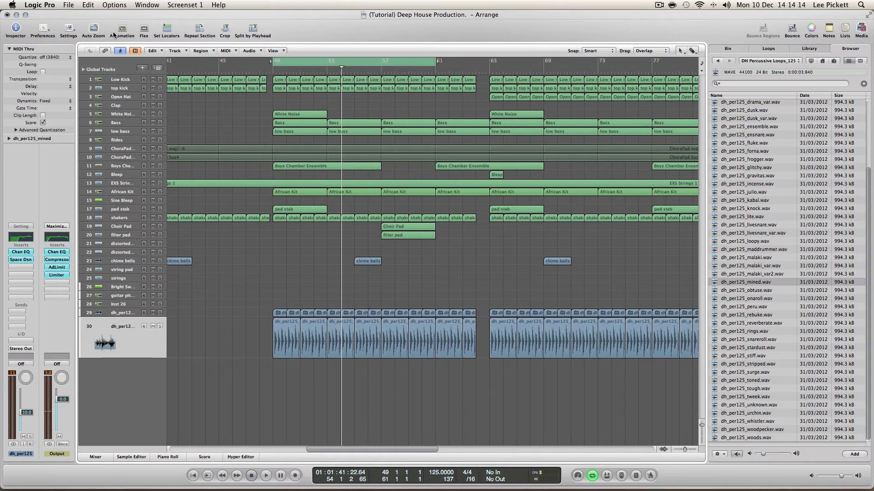
Step: Turn off Auto Zoom and extend the cycle range over the whole arrangement, from bar 1 to bar 137
click(93, 29)
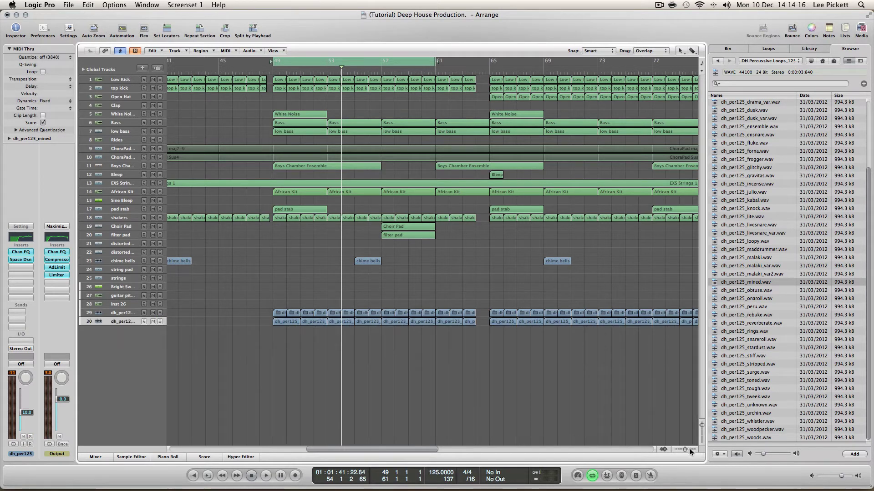
drag(685, 449, 683, 449)
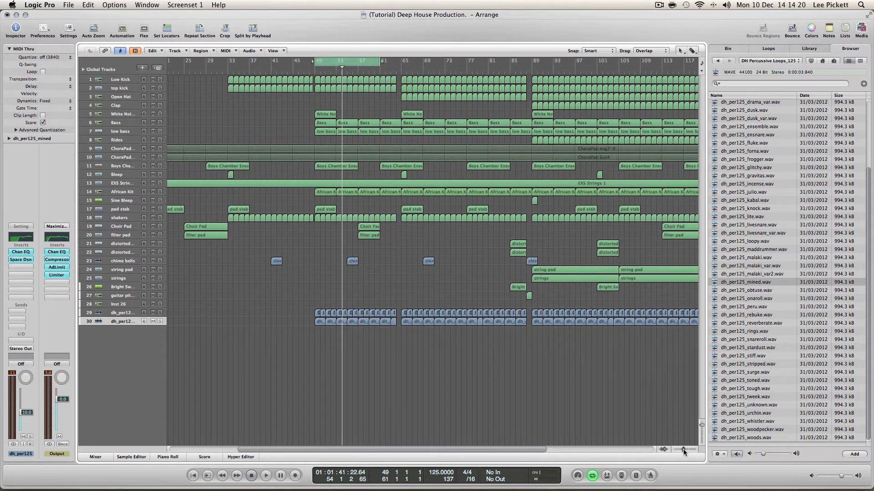
drag(509, 450, 356, 448)
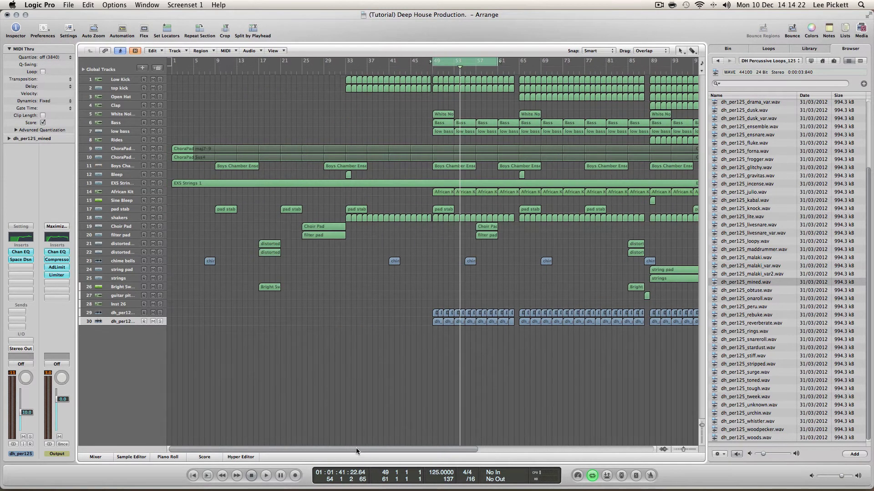
drag(173, 63, 618, 112)
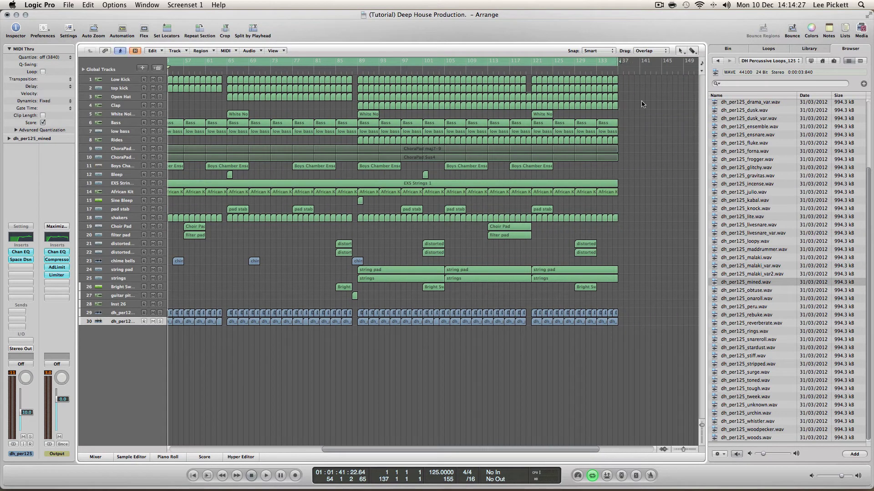
Step: Hide the media area and shorten the project so it ends at bar 137
click(861, 29)
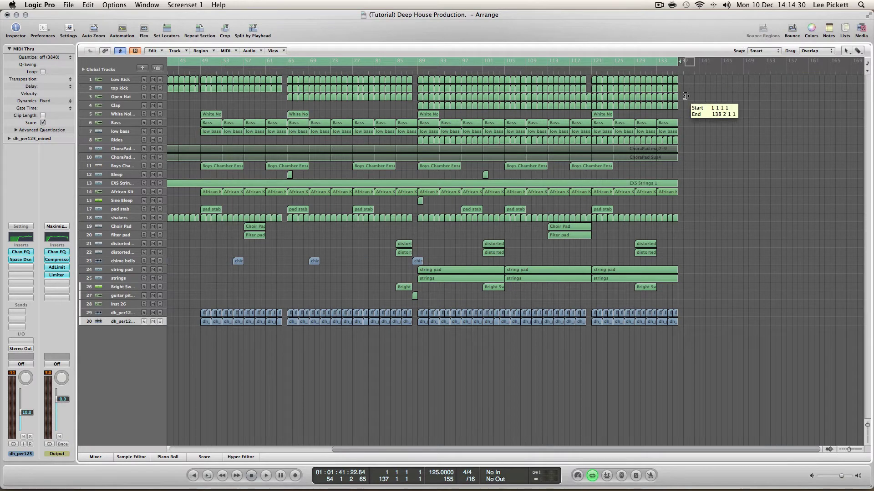
scroll(543, 390, left, 5)
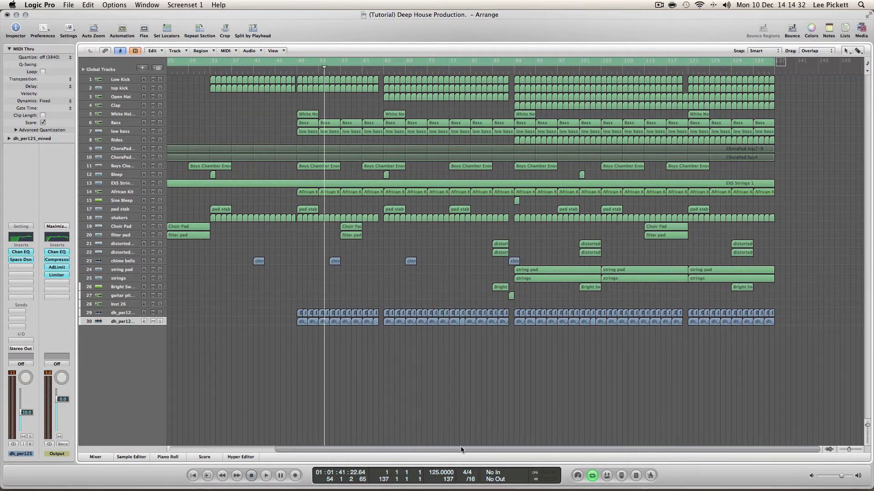
drag(452, 447, 256, 460)
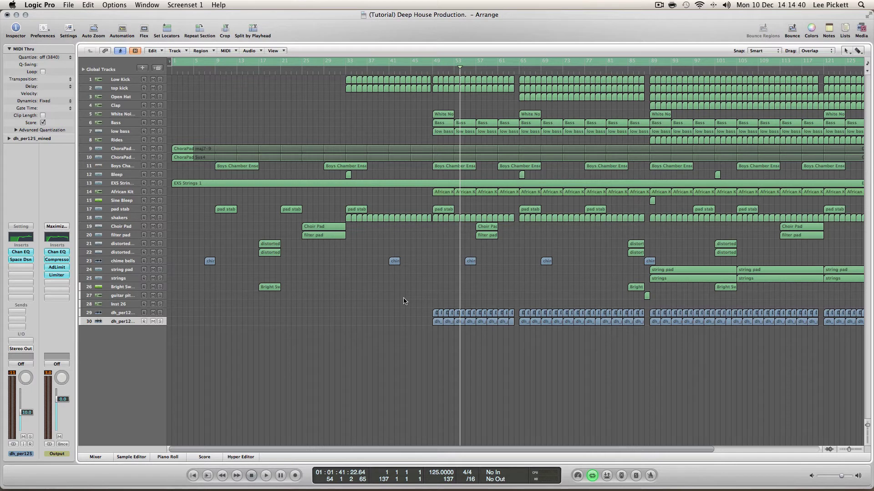
Step: Copy the first block of mined regions from bar 49 to bar 33 and replace its short last region with a full-length copy
drag(422, 326, 516, 337)
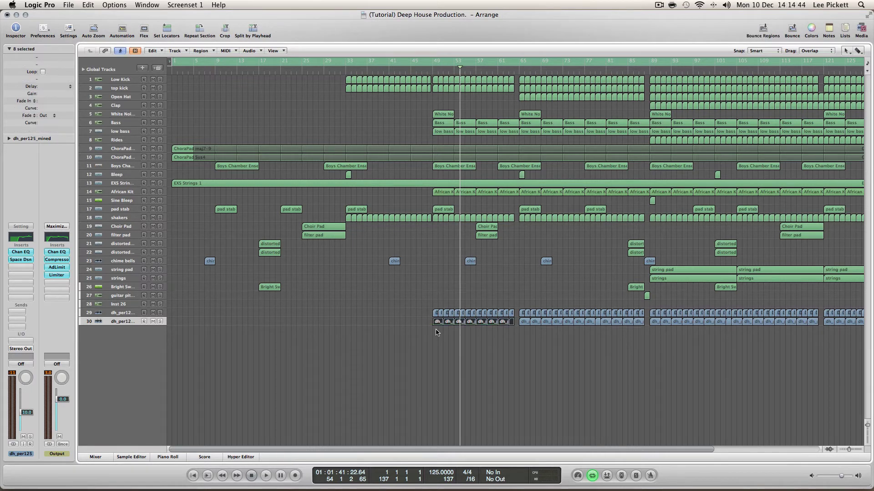
drag(437, 325, 350, 326)
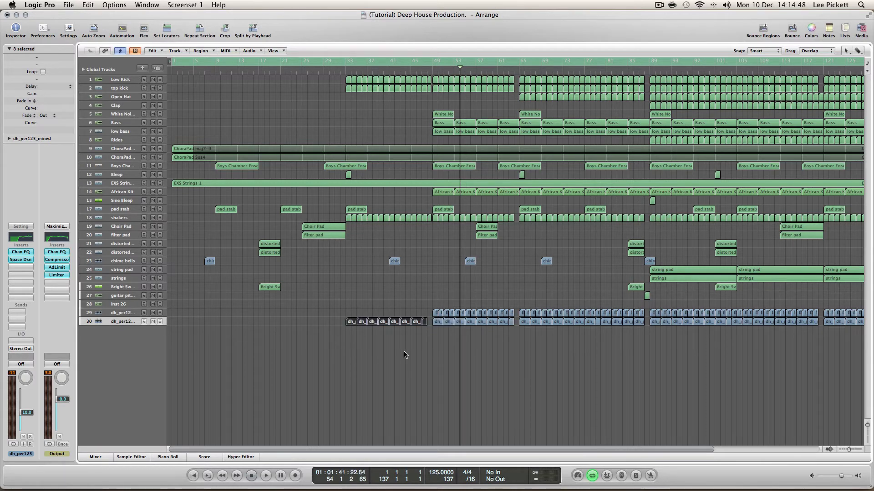
click(423, 339)
click(425, 321)
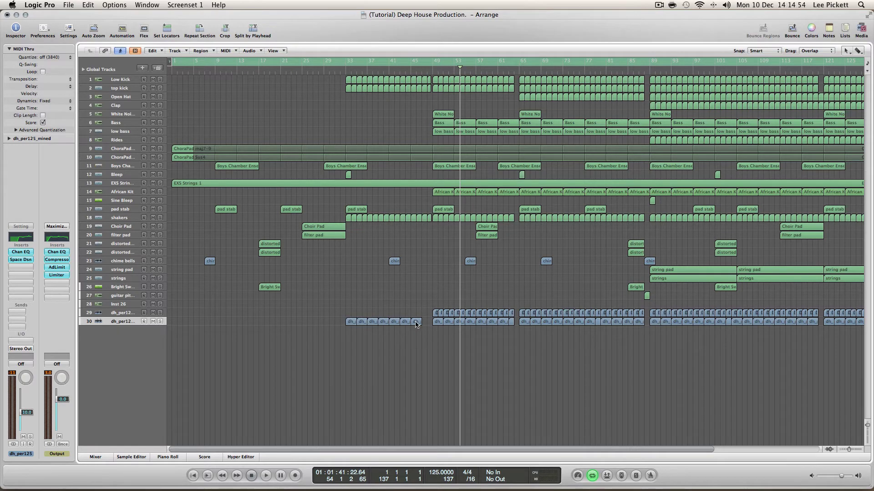
drag(415, 324, 427, 324)
Step: Insert a stereo single-band High Pass Filter after the Space Designer on the mined track and close its window
click(134, 355)
click(22, 269)
mouse_move(45, 303)
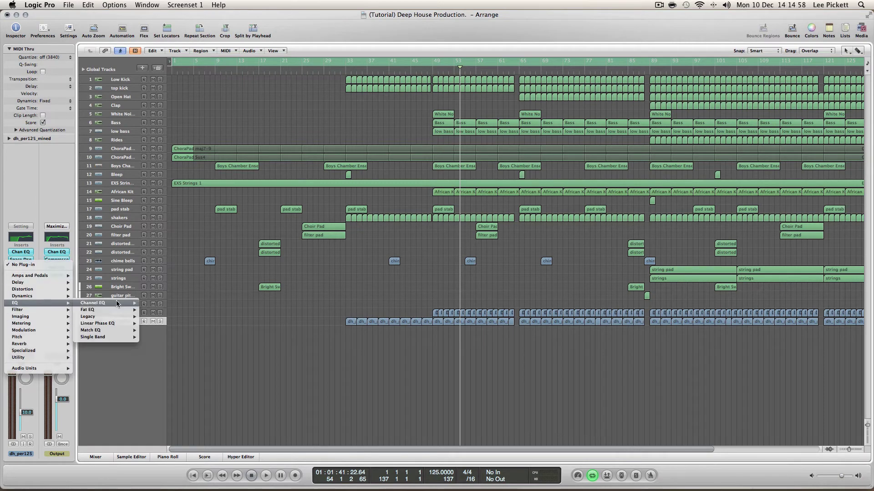
mouse_move(118, 337)
mouse_move(187, 343)
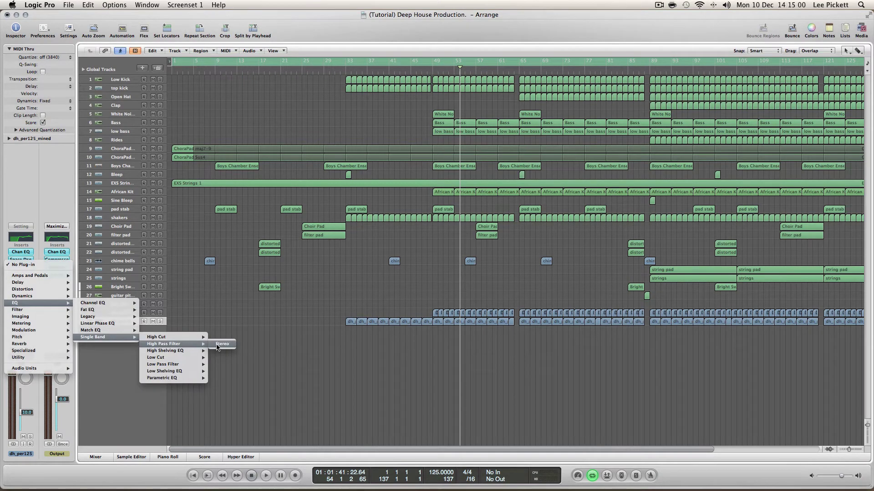
click(223, 345)
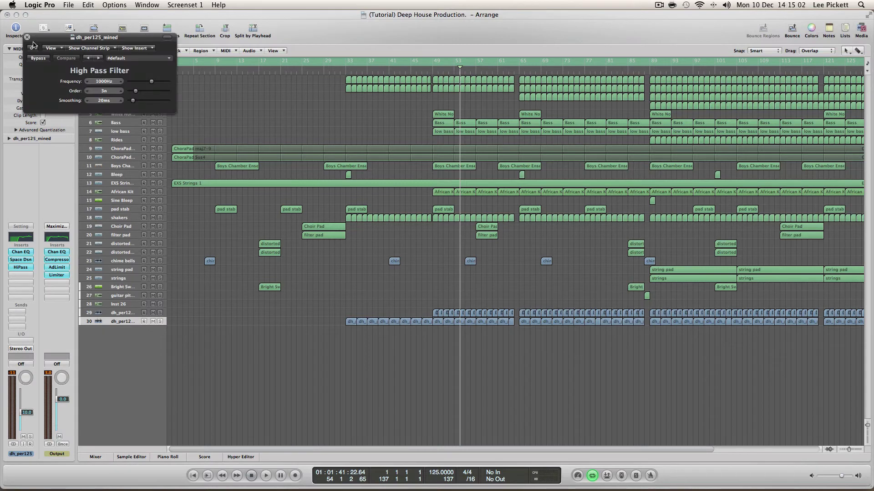
click(27, 37)
Step: Set the cycle range to bars 33–65 and play it with the two kick tracks and both percussion loops soloed
click(349, 65)
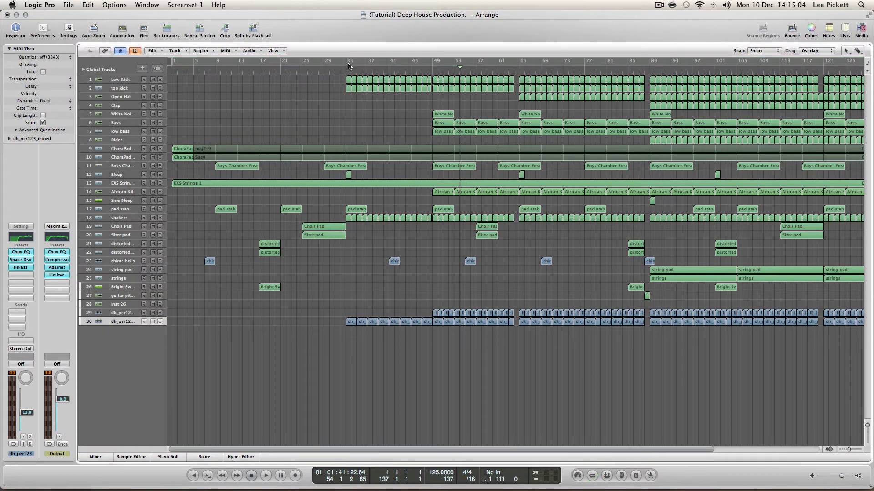
drag(347, 64, 511, 76)
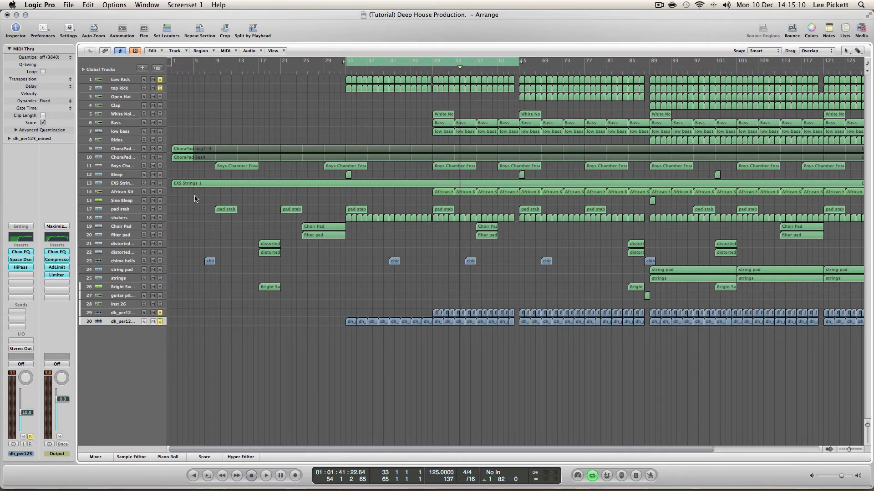
key(space)
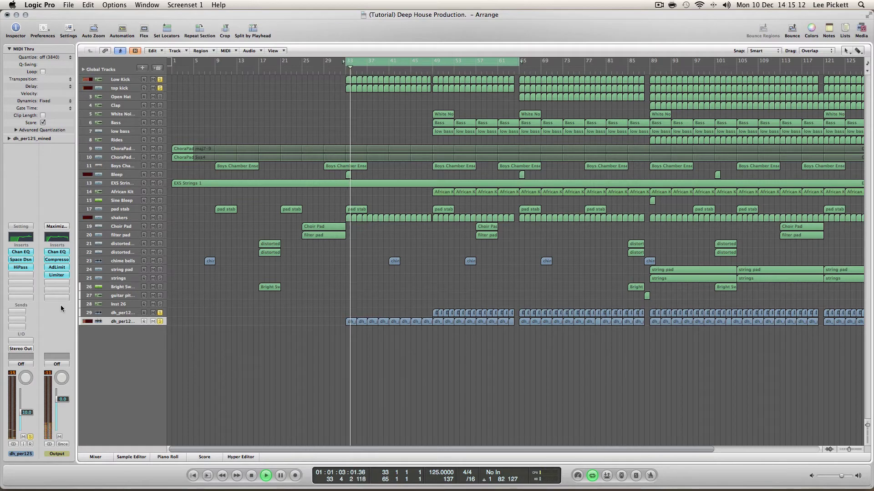
key(Return)
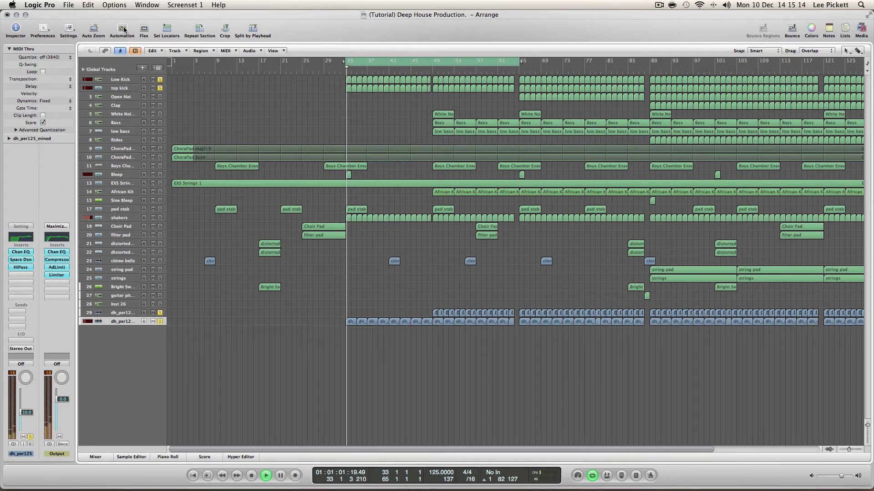
Step: Show track automation and select the HiPass Frequency parameter for the mined track
click(123, 29)
click(135, 401)
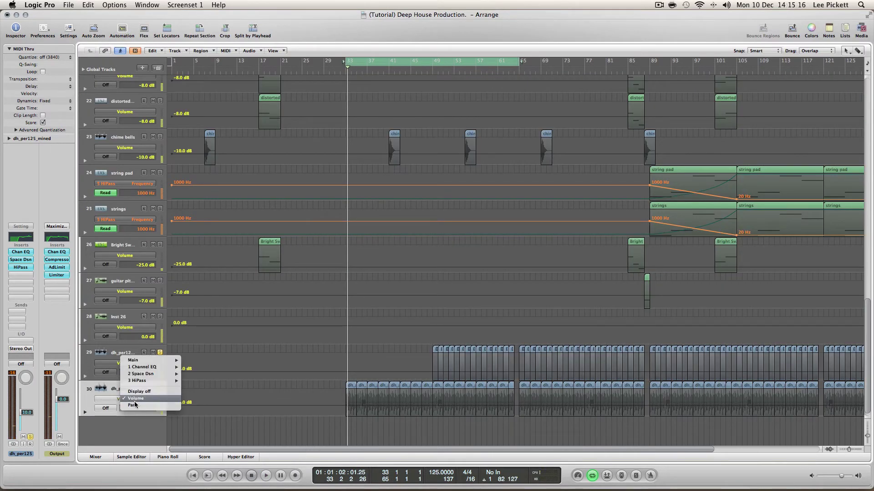
mouse_move(162, 381)
click(200, 381)
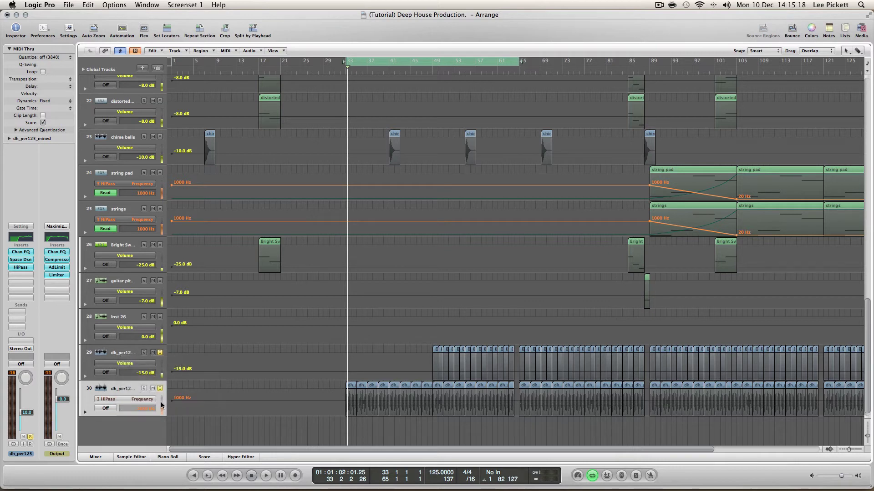
Step: Try high-pass cutoff values on the mined track's automation line while playing the section, settling on 2500 Hz
drag(191, 394, 192, 390)
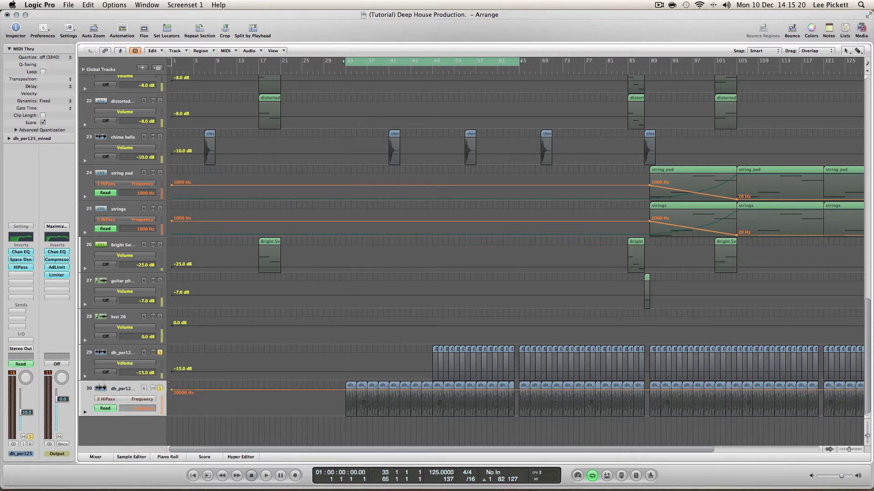
key(space)
key(space)
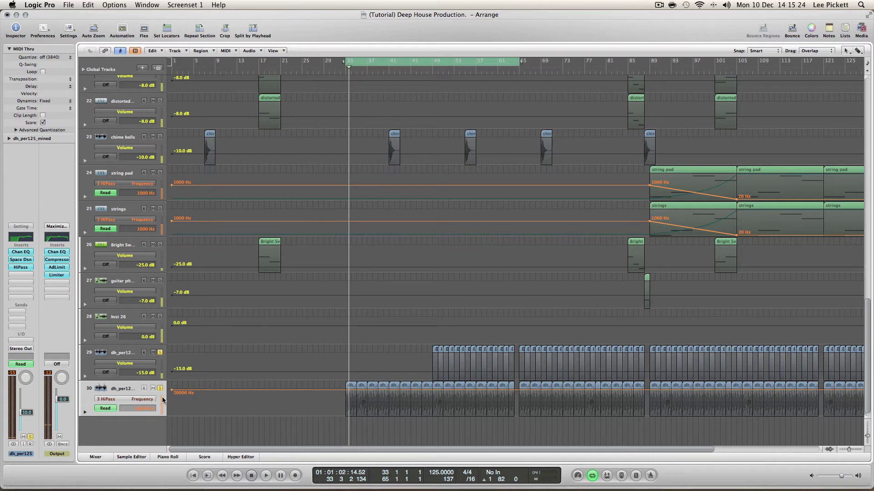
key(space)
drag(182, 390, 182, 395)
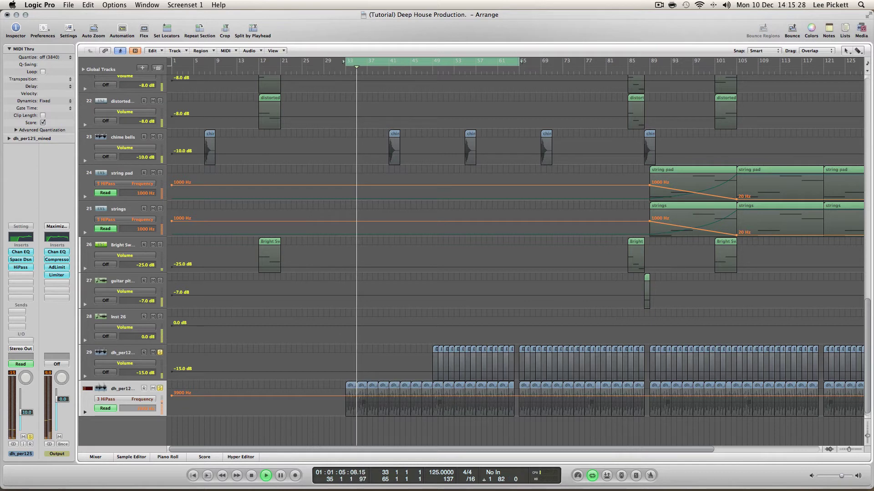
drag(318, 396, 318, 398)
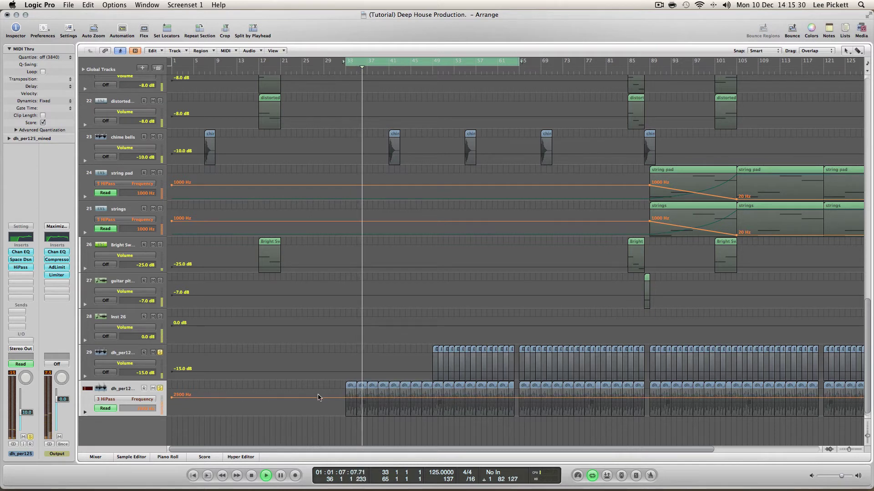
key(space)
Step: Automate the mined track's high-pass frequency to ramp down from bar 33 to 20 Hz at bar 49, and play the section
drag(335, 397, 345, 397)
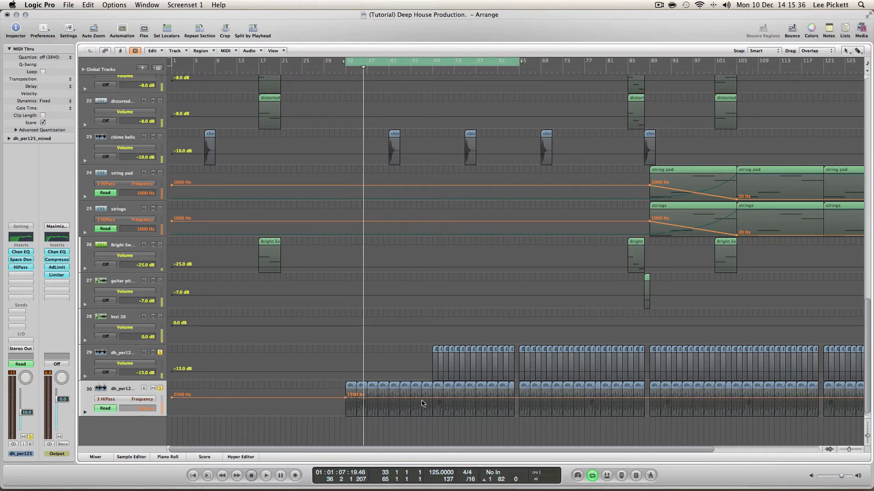
drag(423, 397, 433, 415)
key(space)
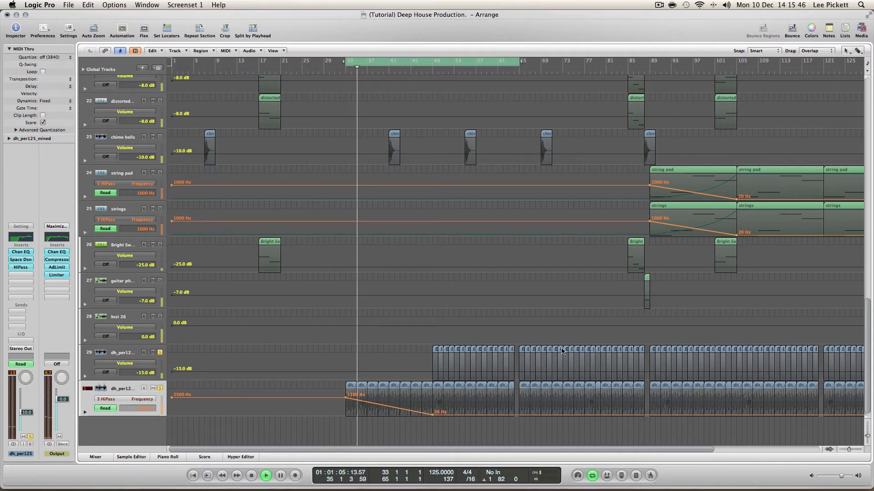
Step: Bend the mined track's high-pass ramp between bars 33 and 49 into a convex curve with the Automation Curve tool
click(858, 51)
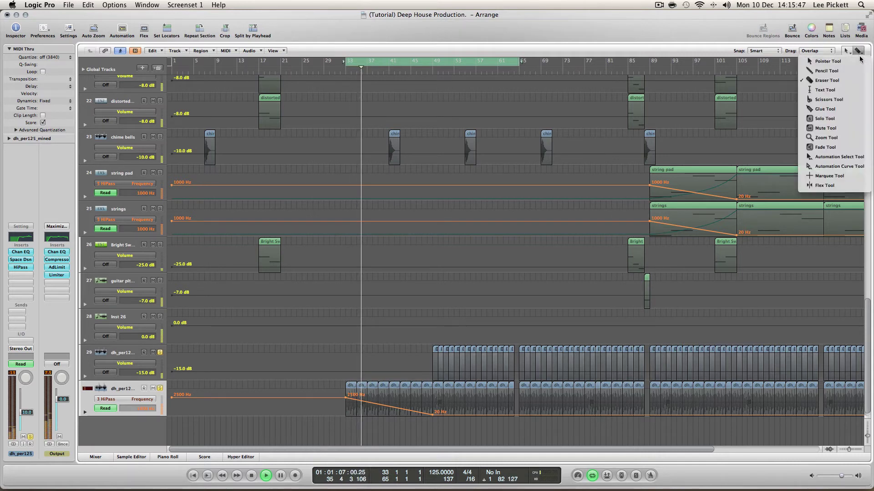
click(838, 166)
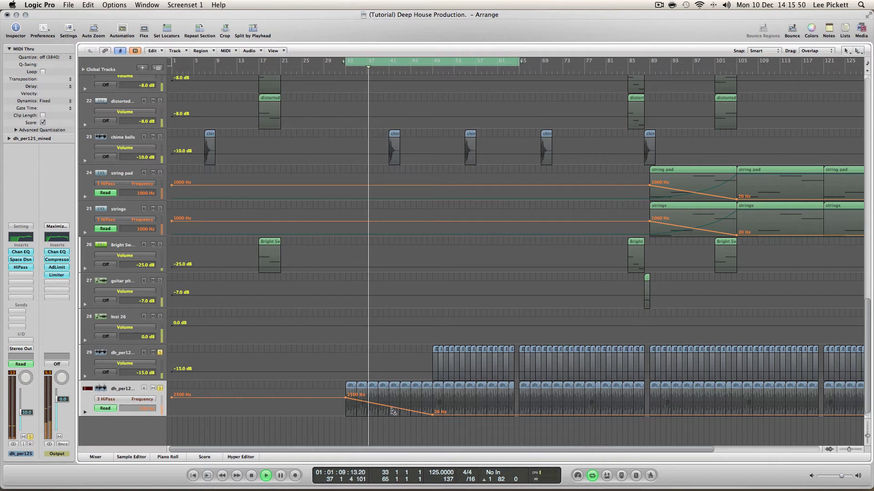
drag(395, 409, 395, 418)
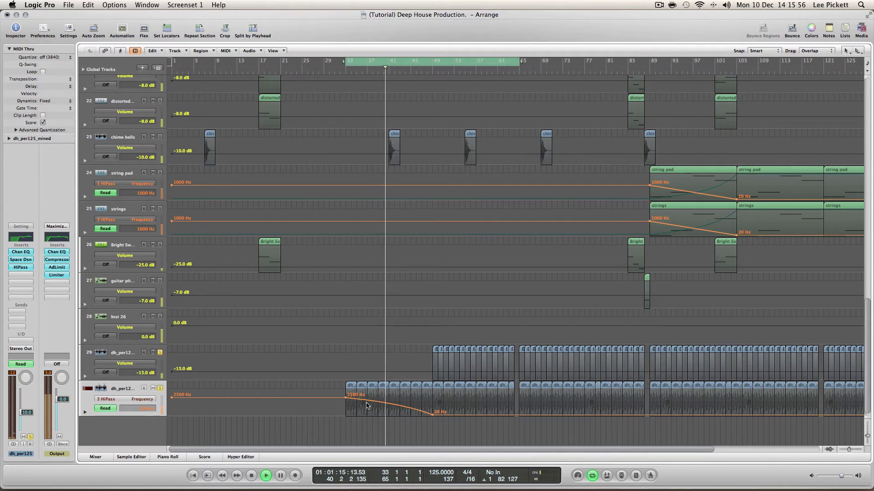
Step: Raise the mined track's high-pass automation to 7500 Hz at bars 1 and 33, and replay the section from bar 33
drag(345, 397, 346, 394)
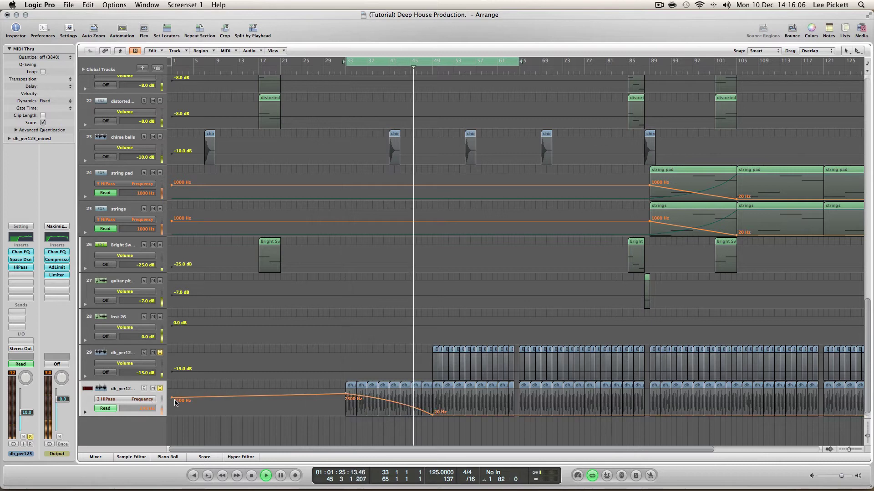
click(172, 399)
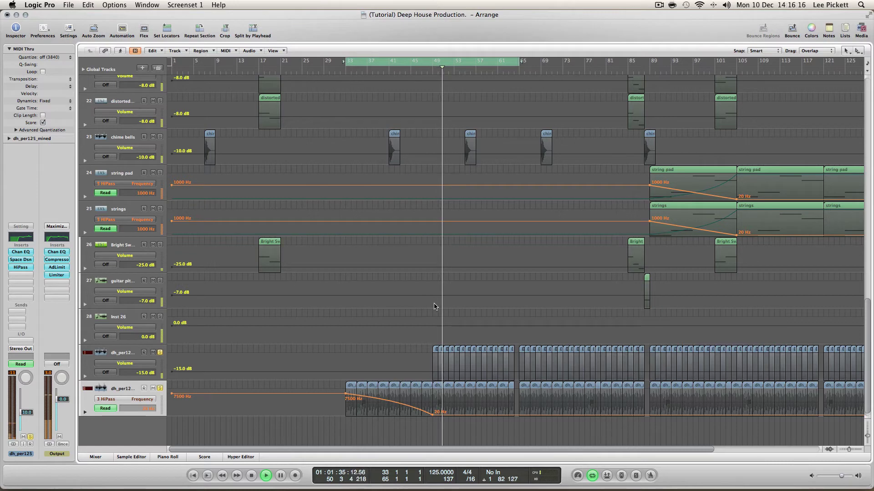
key(Return)
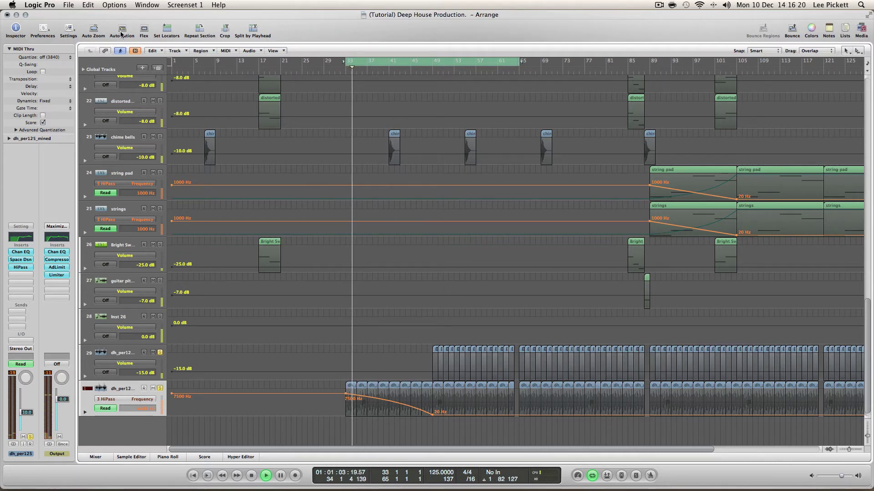
Step: Hide the track automation, unsolo the kick and percussion loop tracks, and play the section with the full mix
key(z)
key(space)
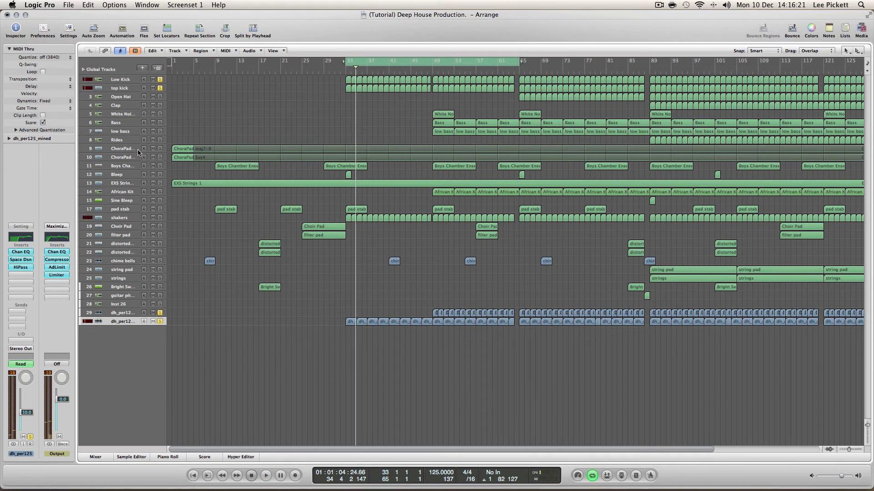
click(160, 88)
click(160, 79)
click(160, 313)
key(space)
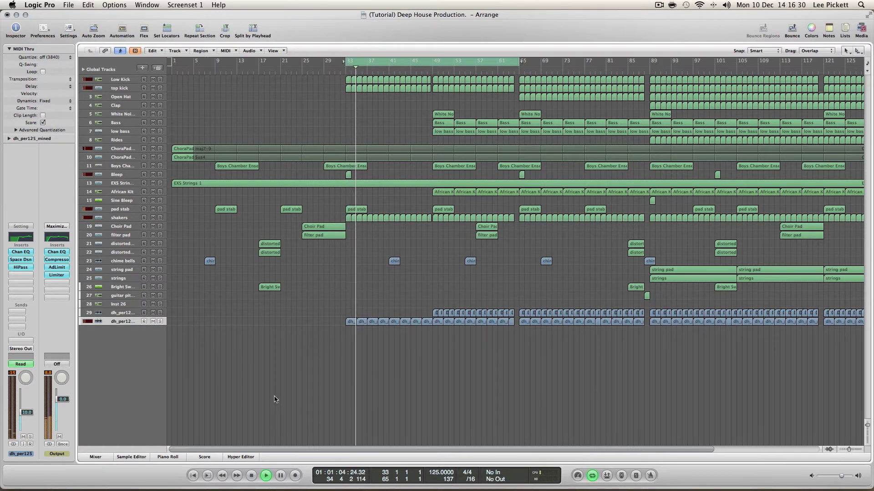
key(space)
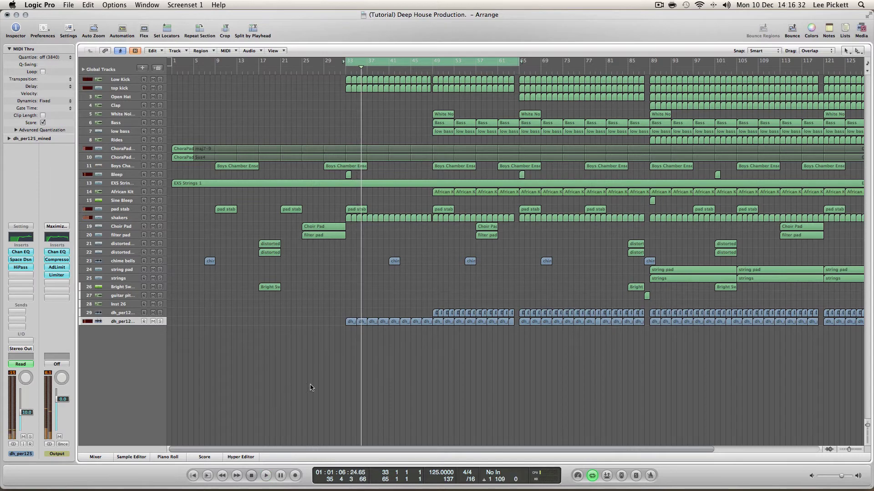
Step: Copy the kabal loop regions from bars 49–64 to bar 33, replacing the last copied region to fill the gap before bar 49
drag(428, 306, 518, 318)
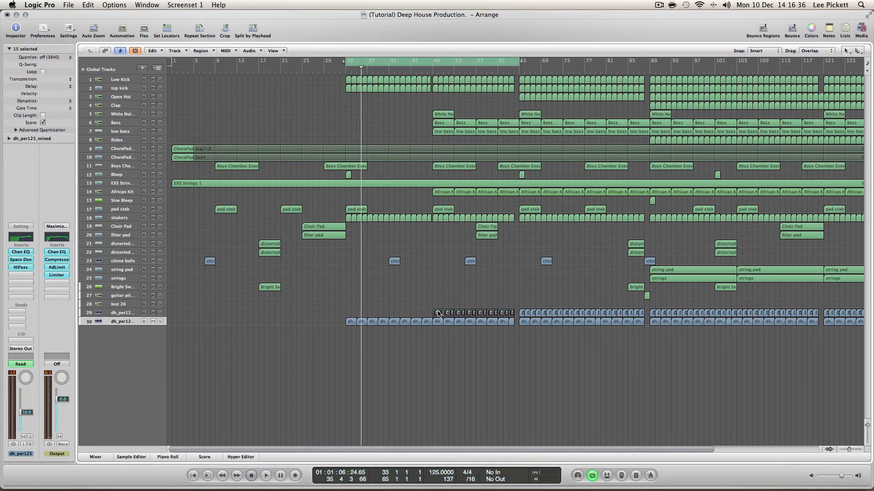
drag(438, 313, 351, 313)
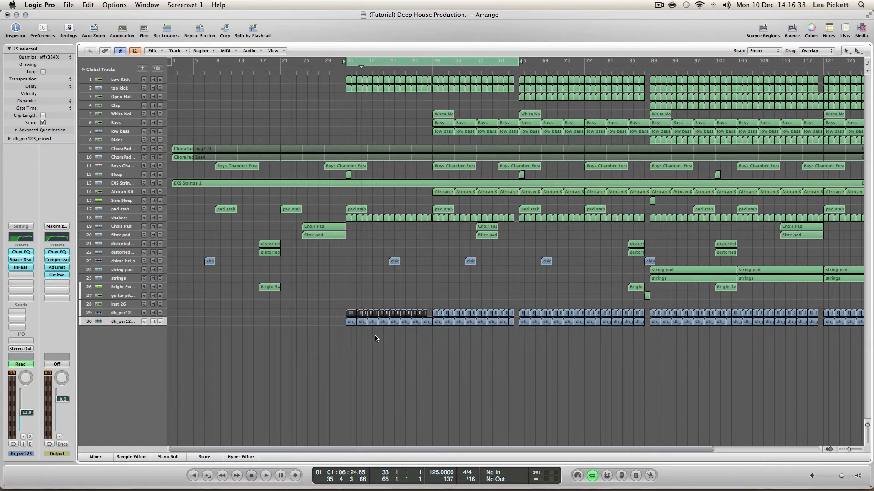
click(427, 380)
click(426, 313)
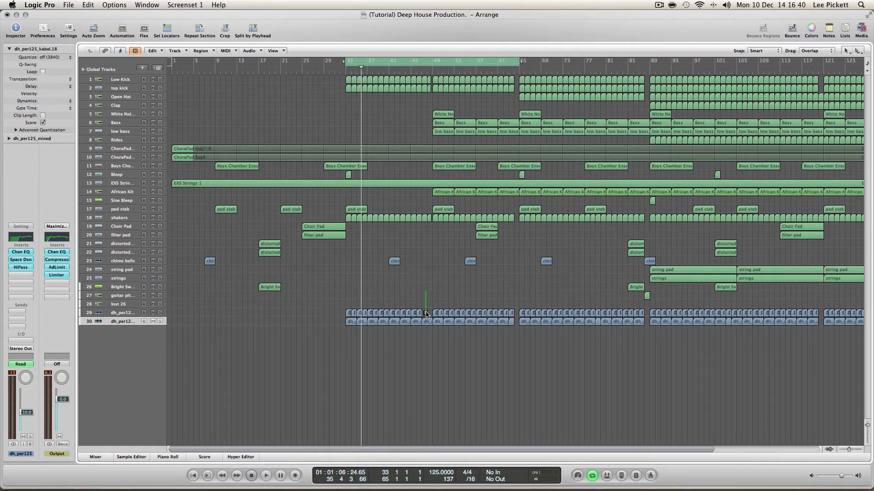
key(Delete)
drag(419, 314, 427, 318)
click(430, 332)
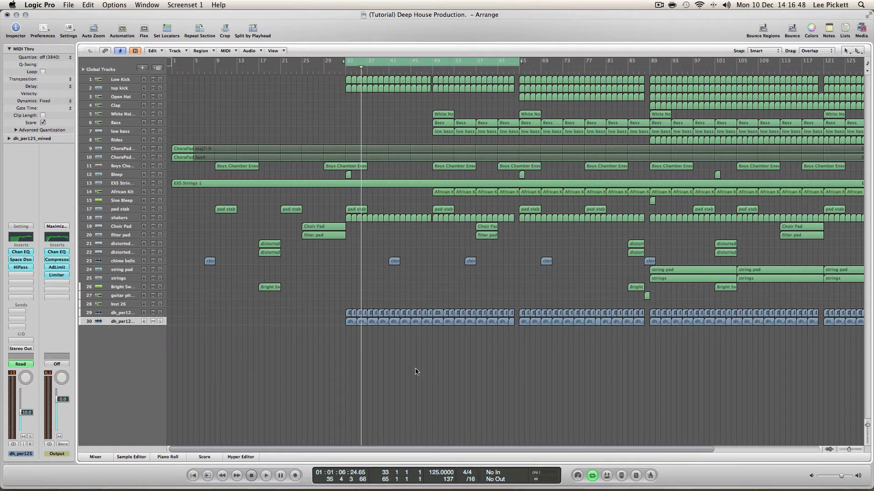
Step: Insert a single-band High Pass Filter in the kabal track's third effect slot
click(126, 312)
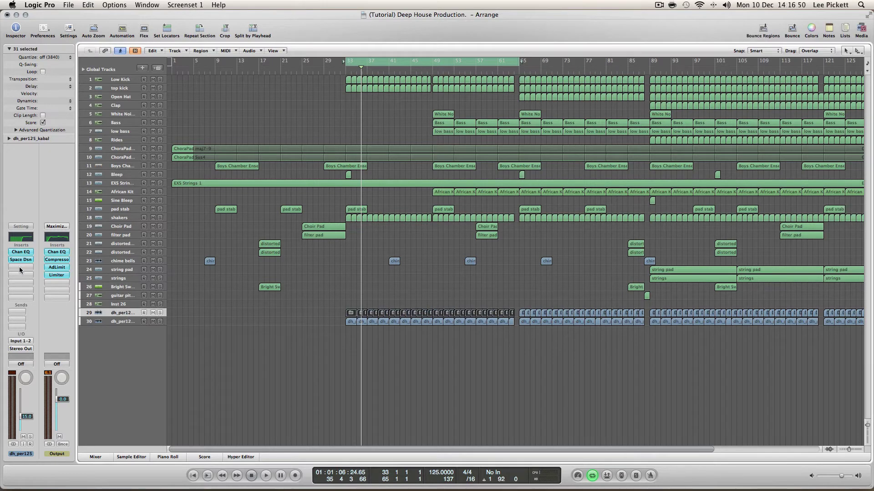
click(19, 268)
mouse_move(15, 303)
mouse_move(92, 337)
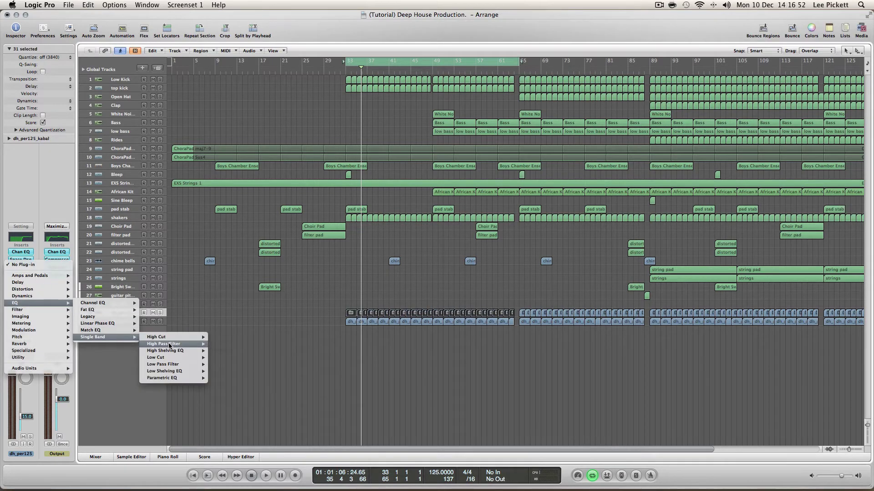
mouse_move(169, 346)
click(214, 346)
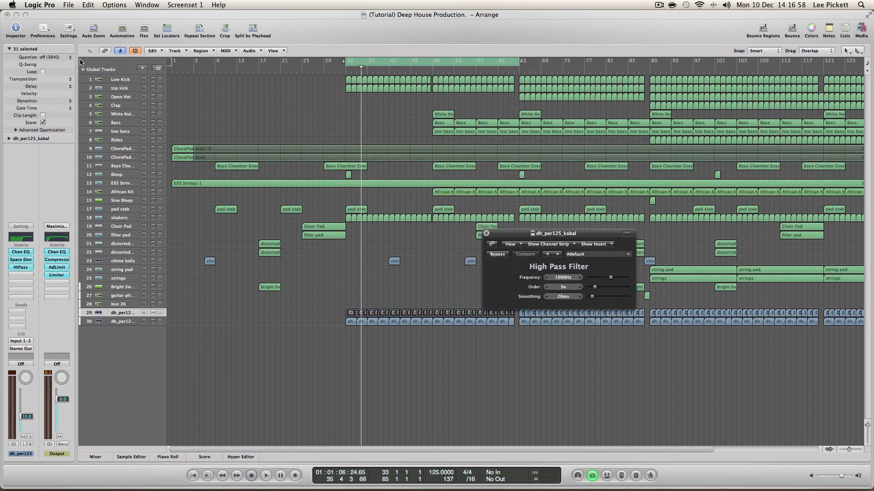
Step: Open the mined track's High Pass Filter and place its window below the kabal track's filter window for comparison
click(111, 322)
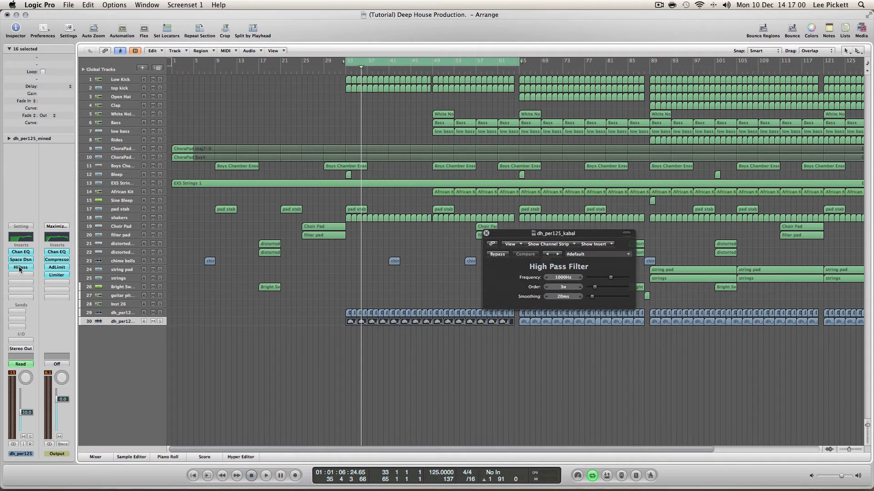
click(20, 267)
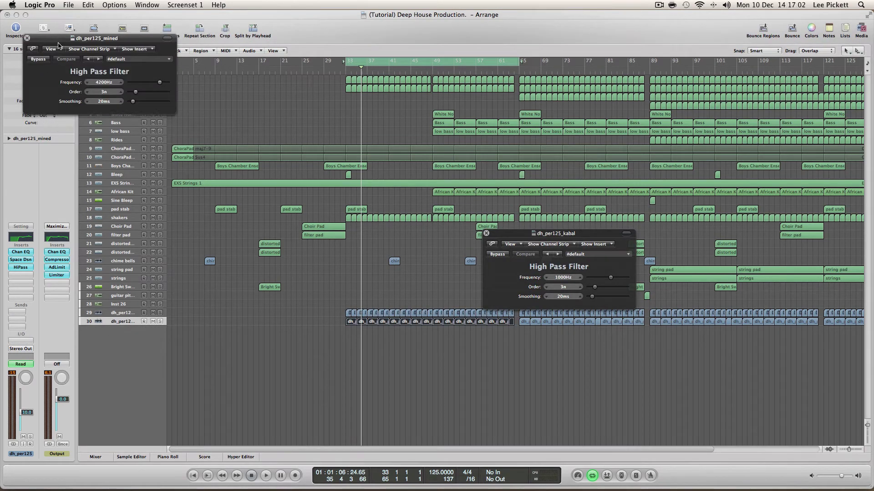
drag(52, 38, 534, 340)
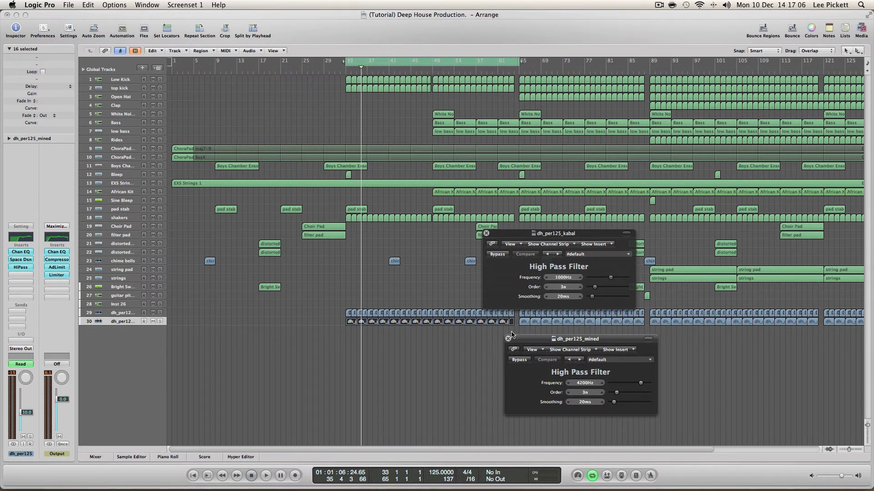
Step: Show the track automation and select the HiPass Frequency parameter for the kabal track
click(127, 313)
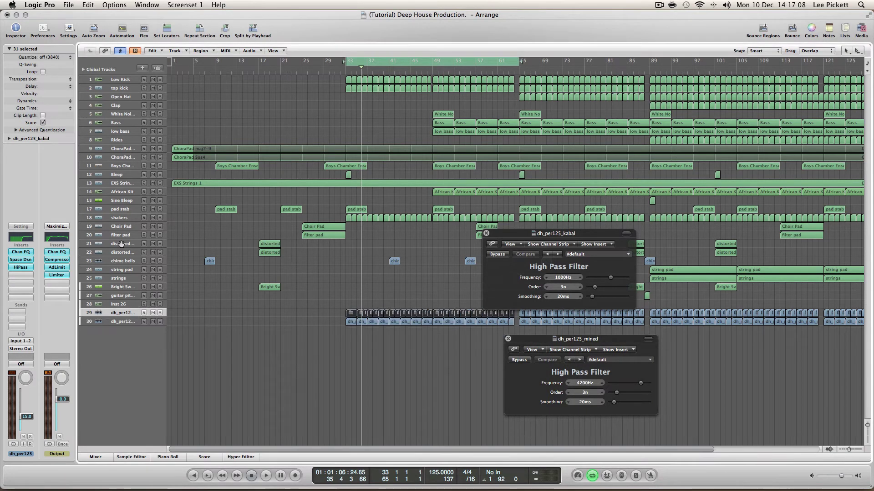
key(a)
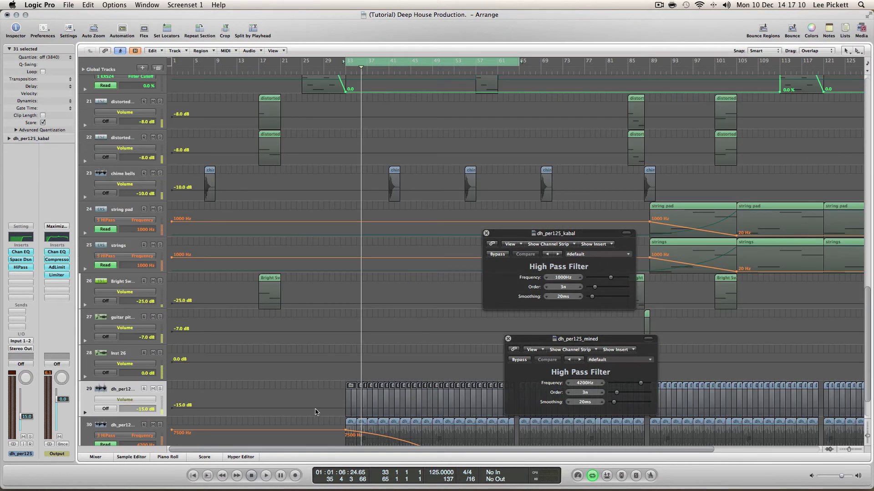
click(132, 400)
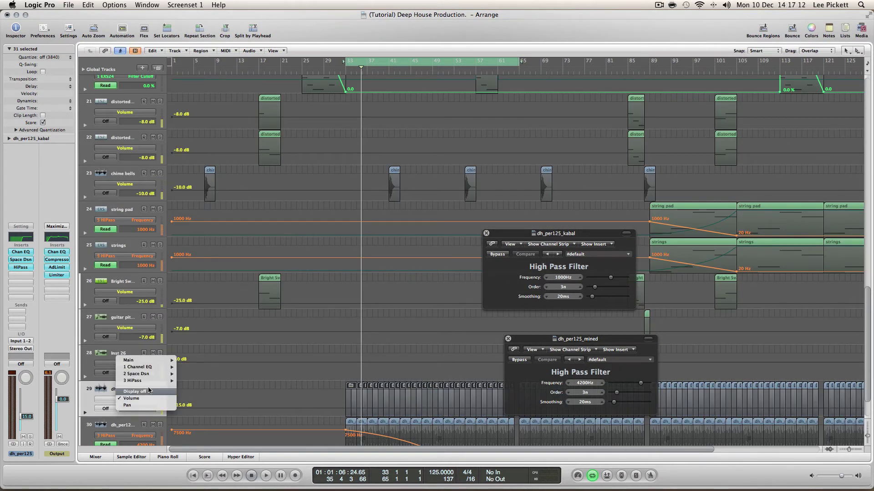
mouse_move(150, 381)
click(195, 381)
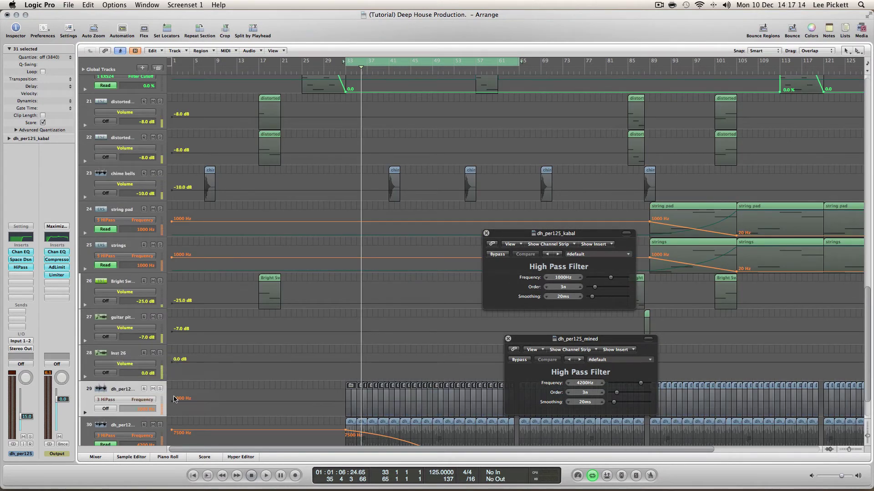
Step: Raise the kabal track's high-pass automation to 7000 Hz, add a point at bar 33, and move both filter windows aside
drag(172, 400, 173, 395)
key(space)
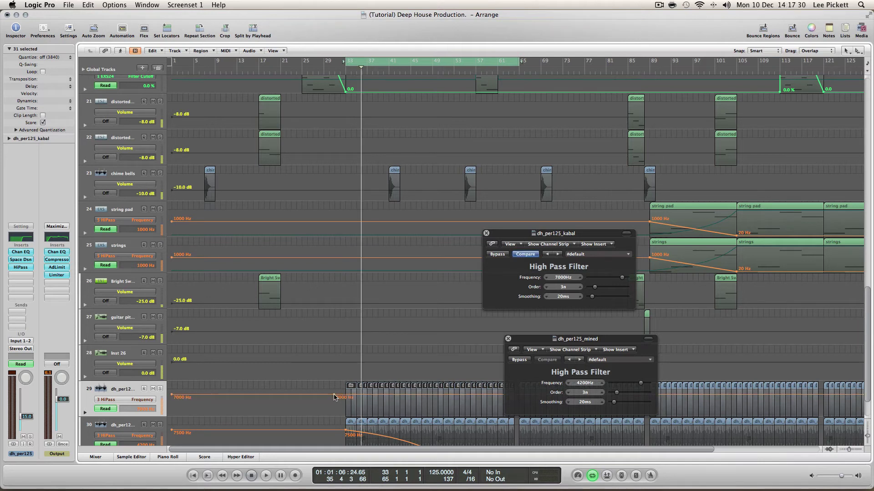
drag(335, 397, 346, 396)
drag(498, 236, 645, 200)
drag(533, 341, 664, 340)
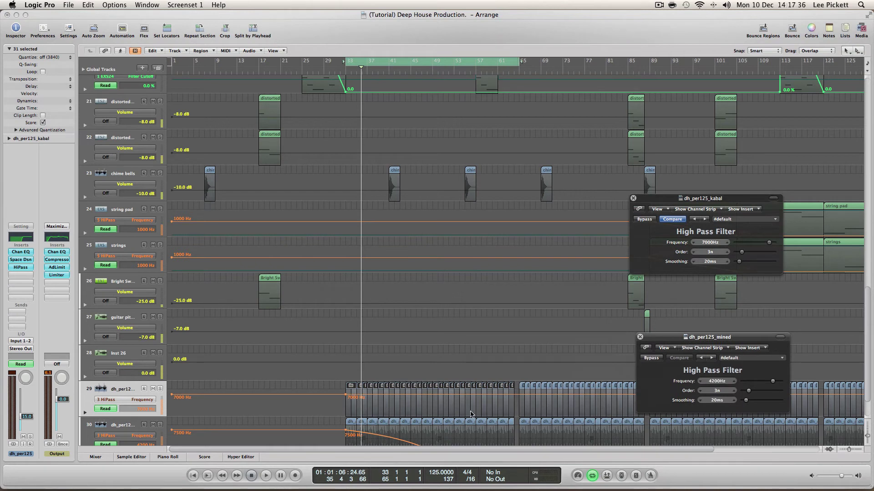
Step: Ramp the kabal track's high-pass frequency from bar 33 down to 20 Hz at bar 49
drag(481, 397, 519, 415)
scroll(868, 346, down, 3)
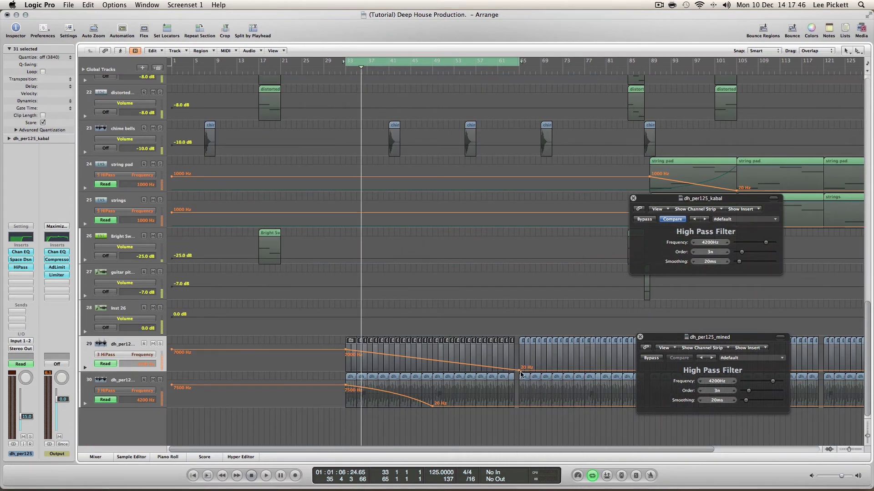
drag(520, 372, 433, 372)
key(space)
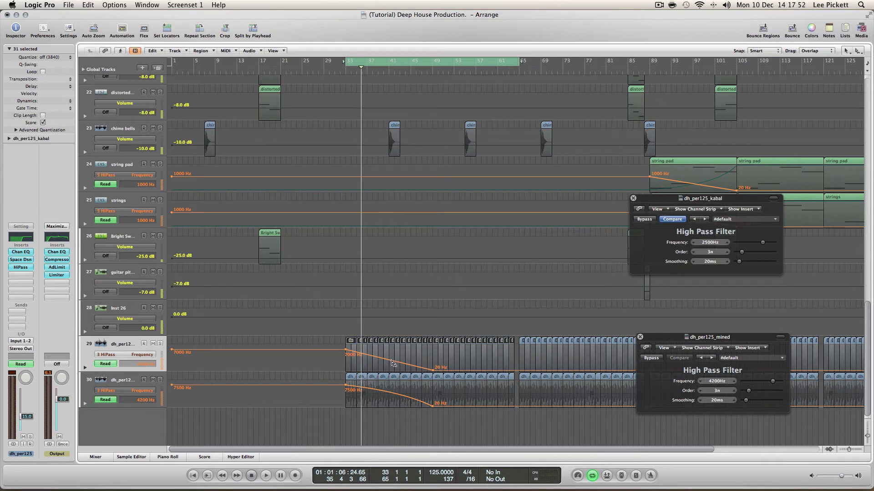
Step: Bend the kabal track's high-pass ramp into a convex curve and raise its bar 33 point to 8900 Hz
key(space)
drag(393, 363, 346, 348)
key(space)
key(space)
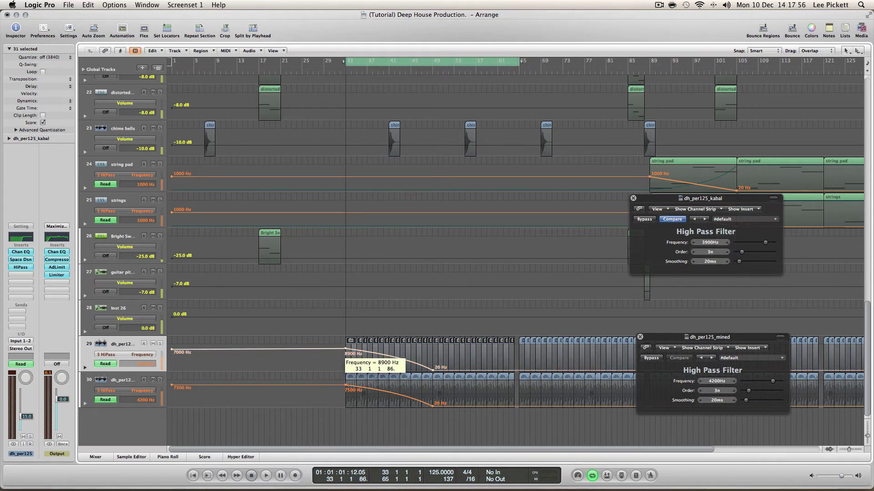
key(space)
Step: Enlarge the kabal track and set its high-pass automation points at bars 1 and 33 to 7500 Hz
click(92, 29)
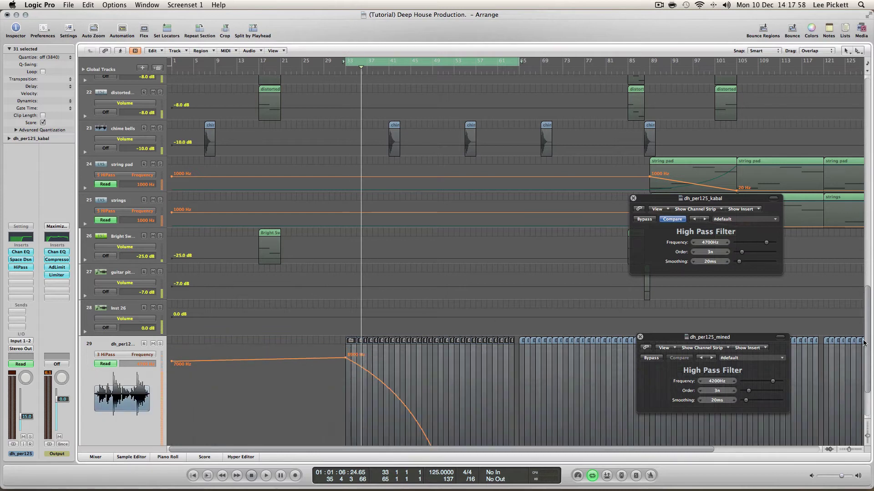
scroll(364, 296, down, 5)
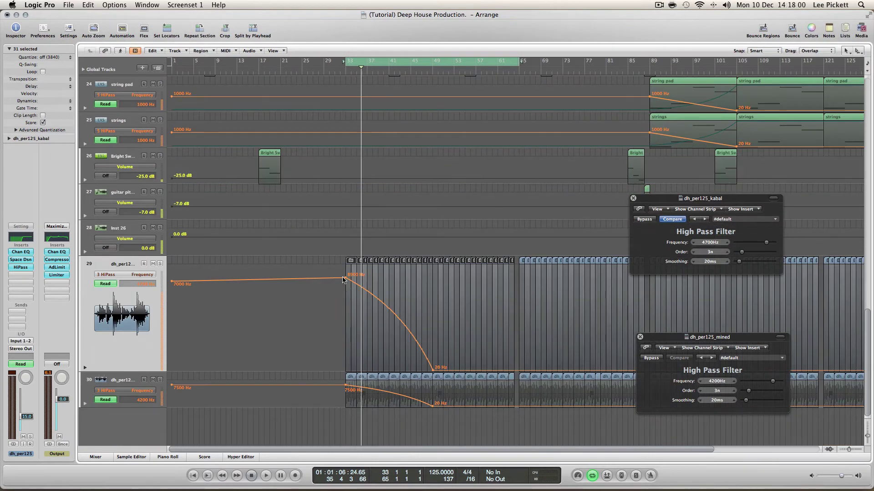
drag(345, 279, 345, 281)
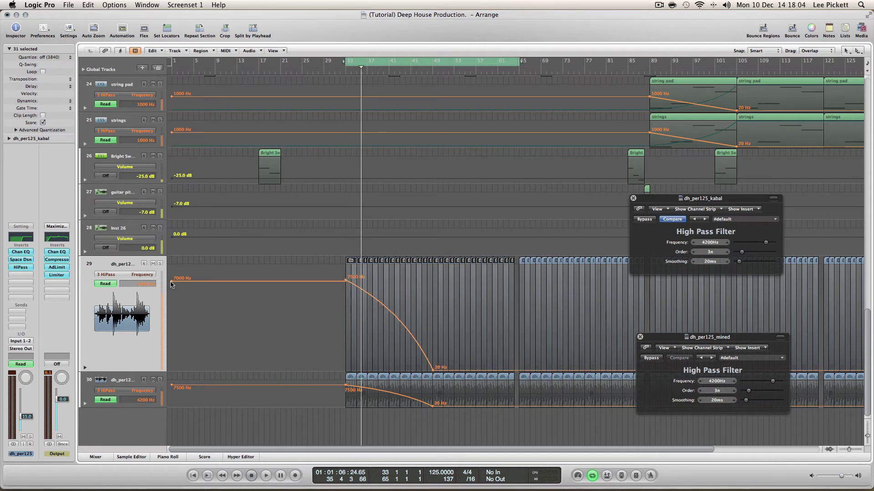
drag(171, 285, 174, 286)
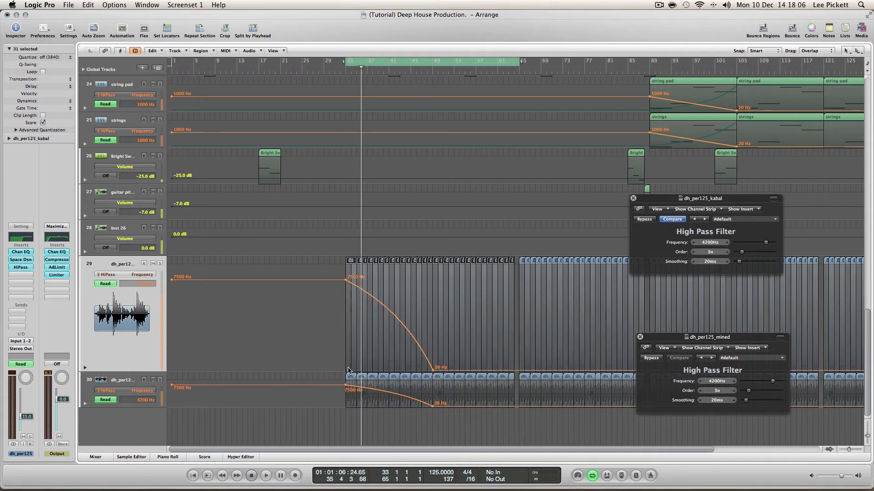
Step: Restore the kabal track's normal height, hide the track automation, and close the kabal track's filter window
click(92, 32)
click(122, 31)
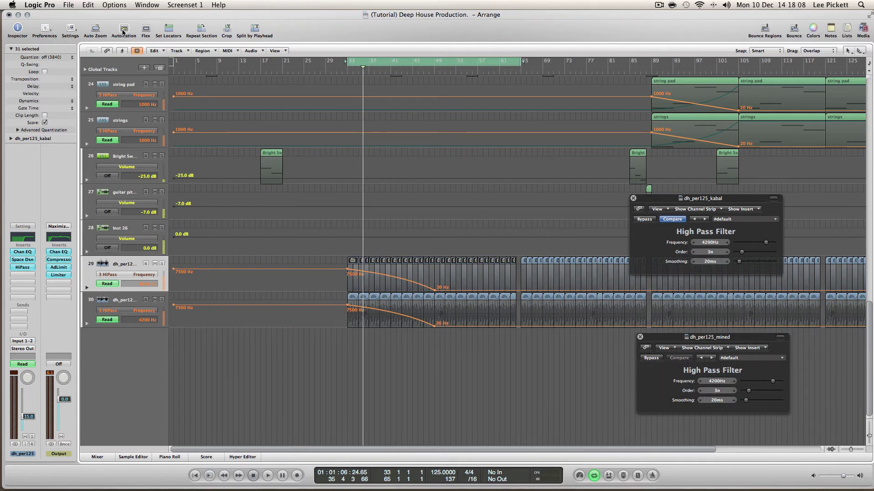
drag(130, 16, 128, 16)
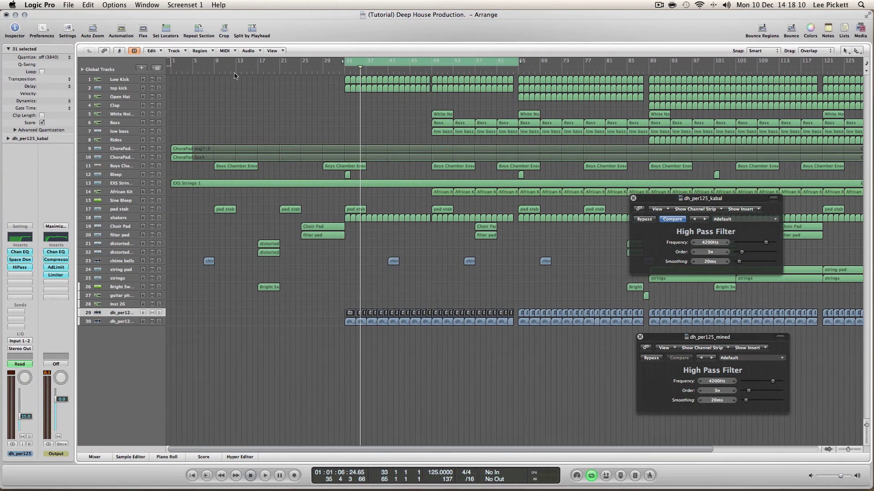
click(633, 198)
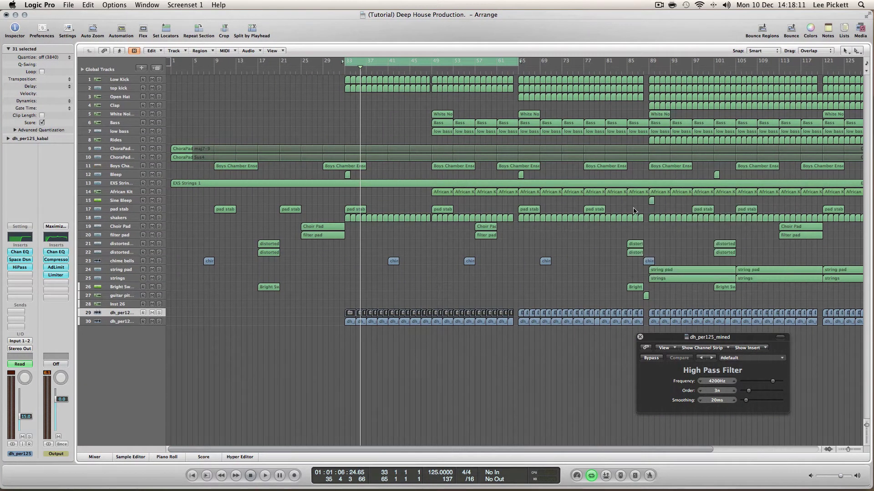
Step: Close the mined track's high-pass filter window, deselect the kabal regions and play back the arrangement
click(640, 336)
click(624, 379)
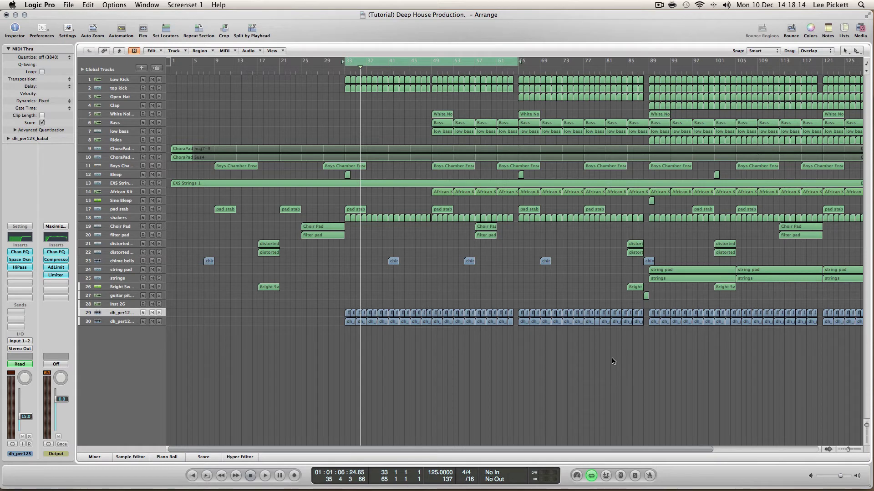
key(space)
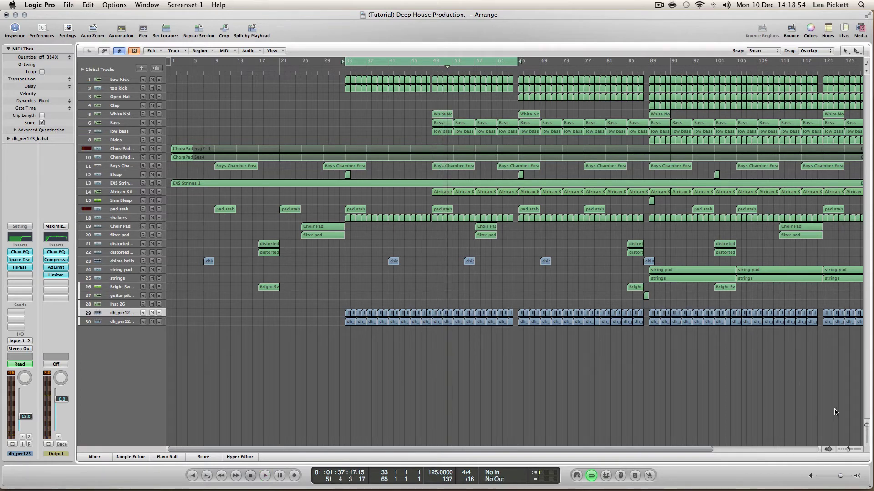
Step: Shorten the shakers region in bar 48 so it ends level with the kick regions, and check its notes in the piano roll
drag(848, 450, 851, 449)
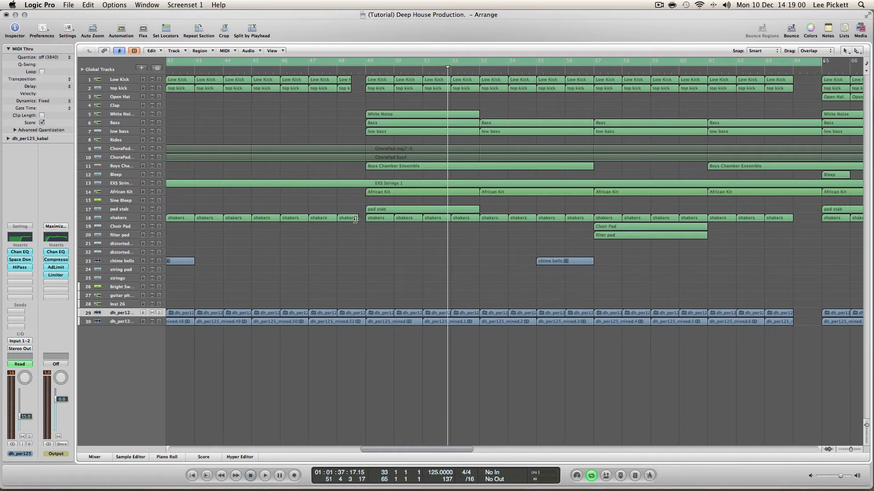
drag(356, 220, 347, 220)
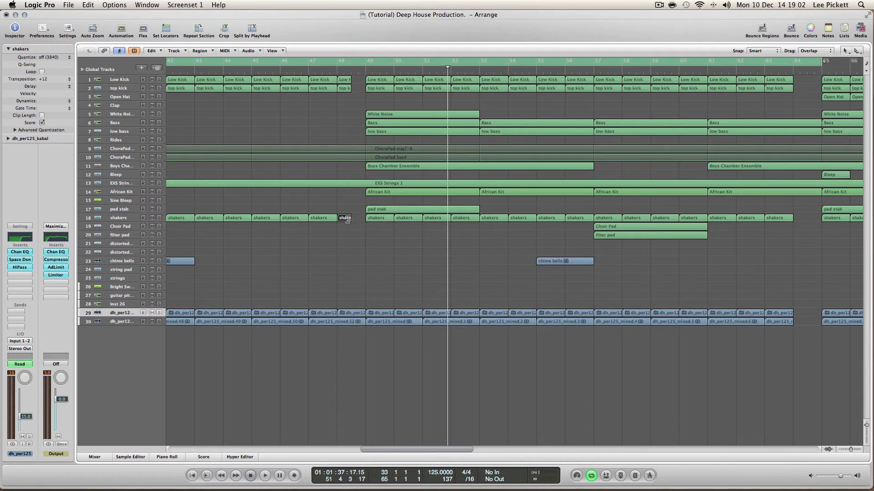
double_click(344, 219)
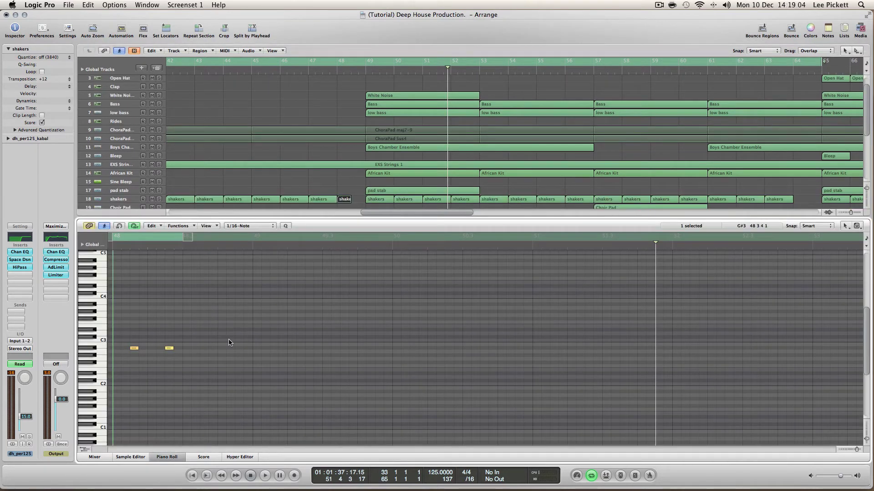
click(180, 459)
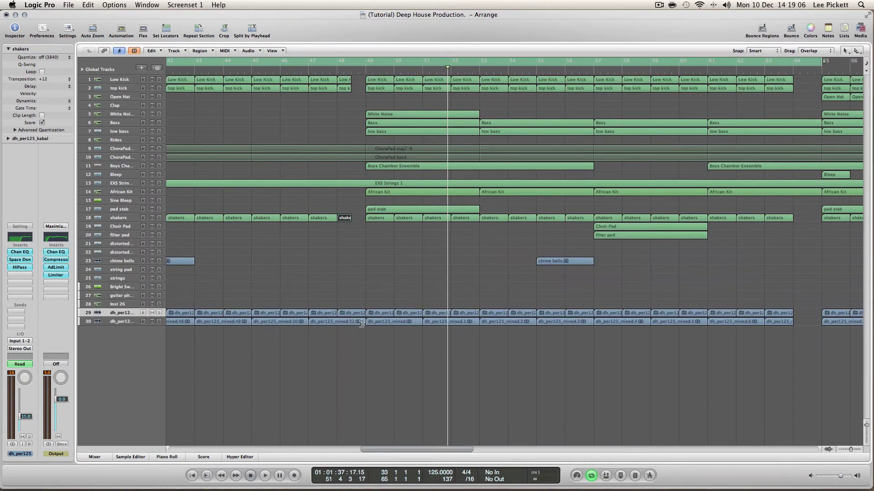
Step: Shorten the mined region before bar 49 to end level with the kicks, and play the transition from bar 46
drag(363, 324, 353, 324)
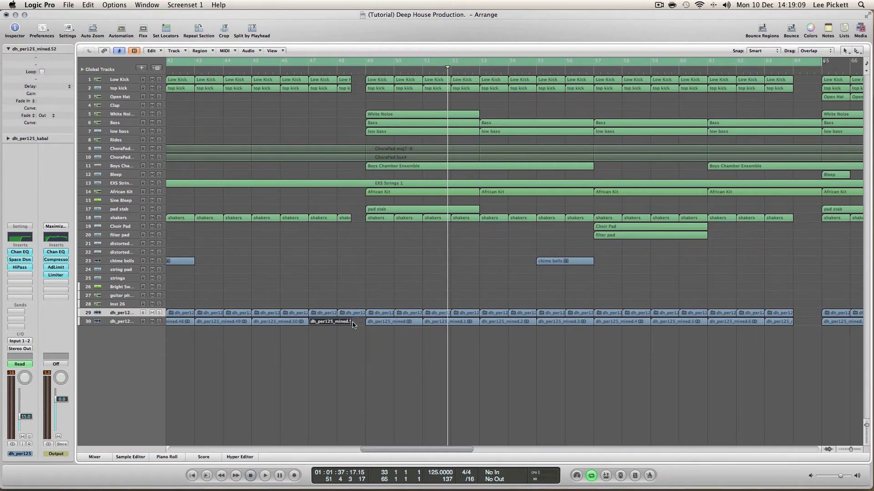
double_click(282, 70)
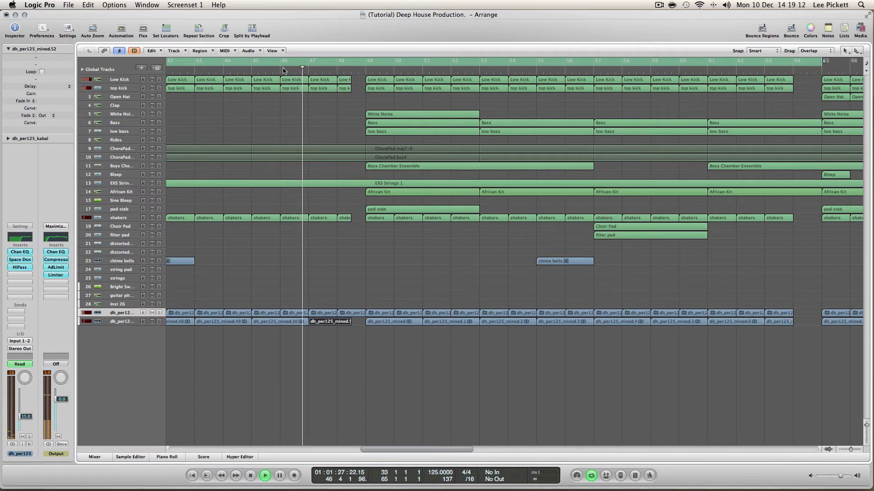
click(417, 402)
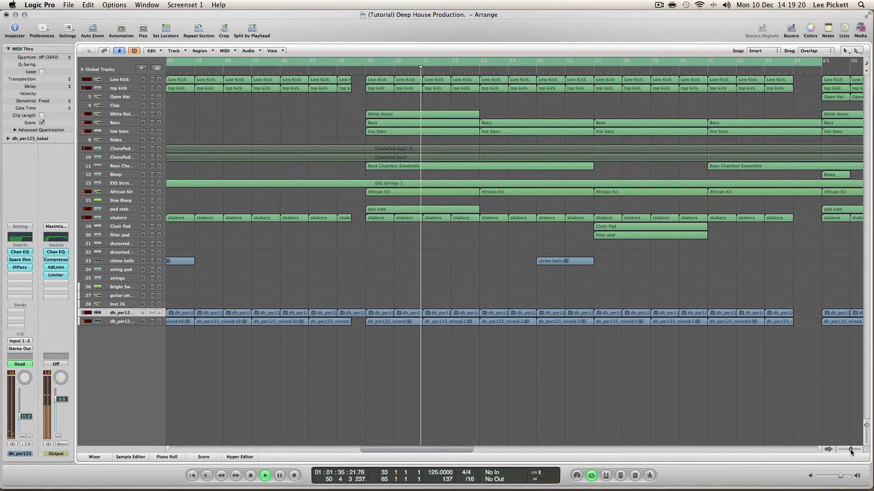
drag(851, 450, 848, 449)
key(Return)
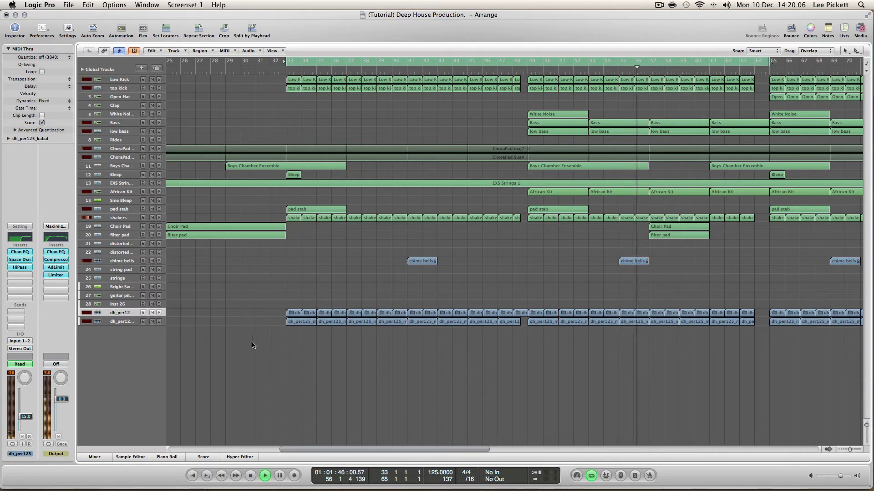
key(space)
Step: Mute the mined track's regions between bars 33 and 49 and play the arrangement without them
click(125, 321)
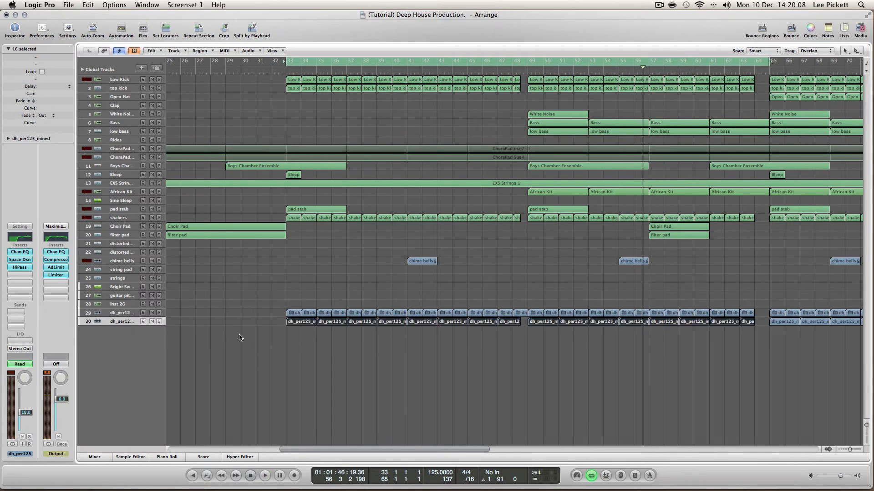
drag(270, 322, 496, 360)
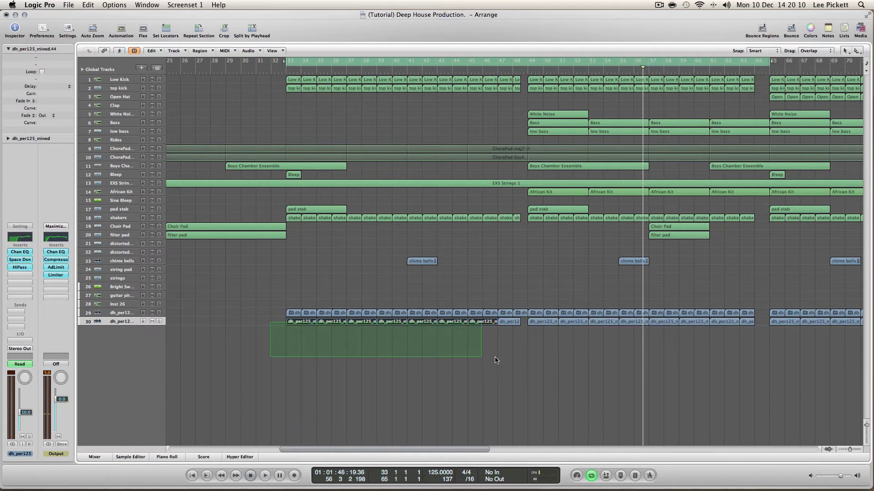
key(m)
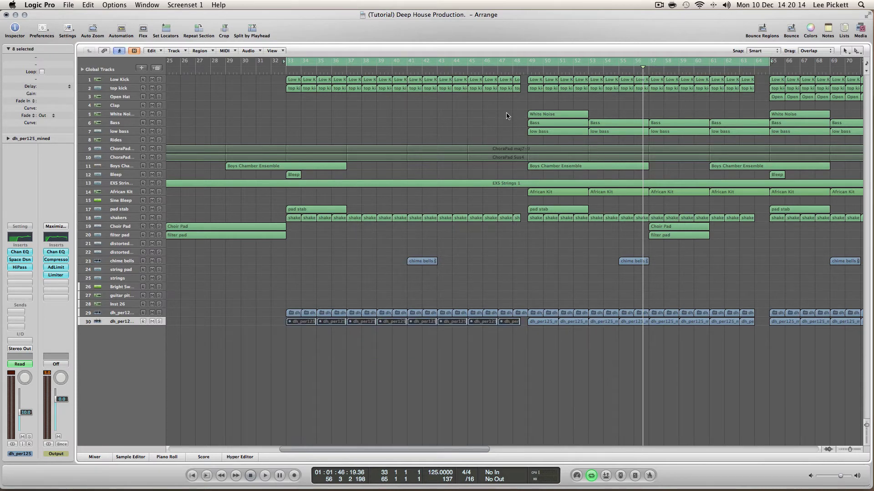
key(space)
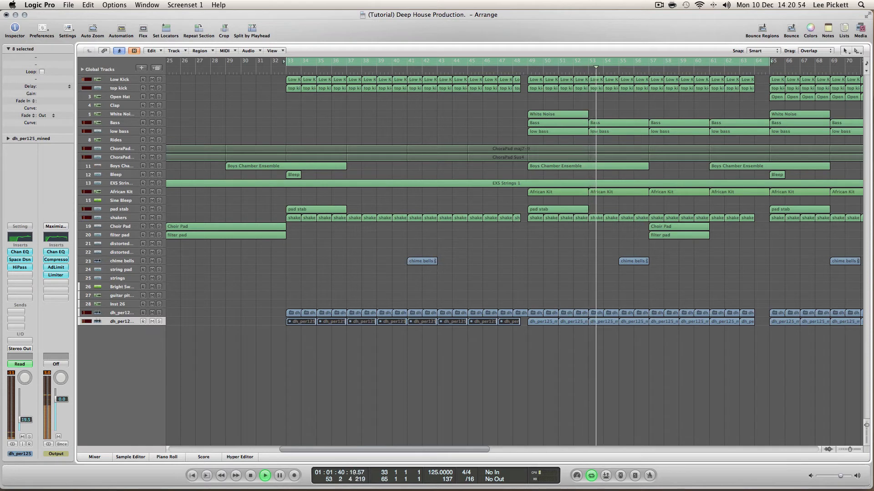
Step: Delete the muted mined regions between bars 33 and 49 and stop playback
click(430, 355)
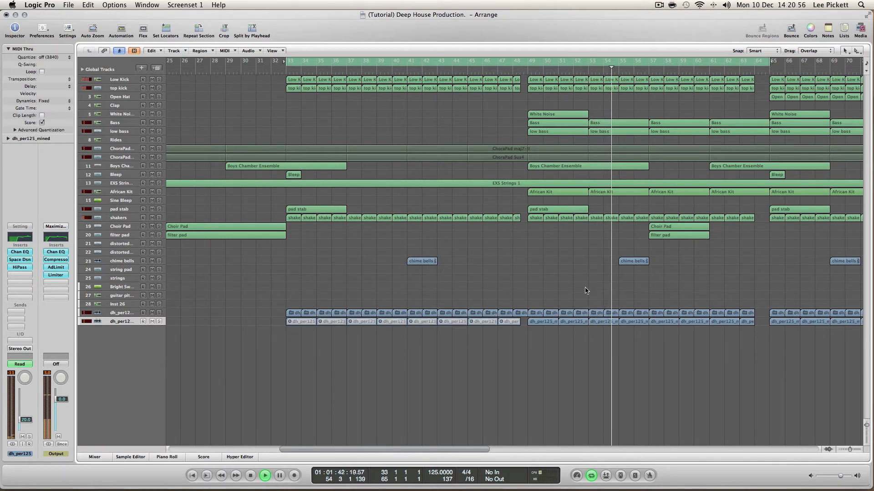
drag(501, 343, 301, 326)
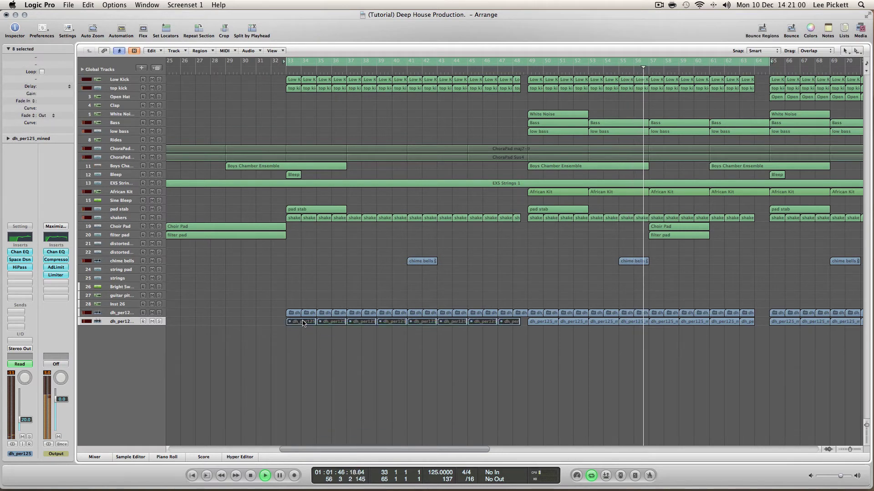
key(Delete)
click(498, 167)
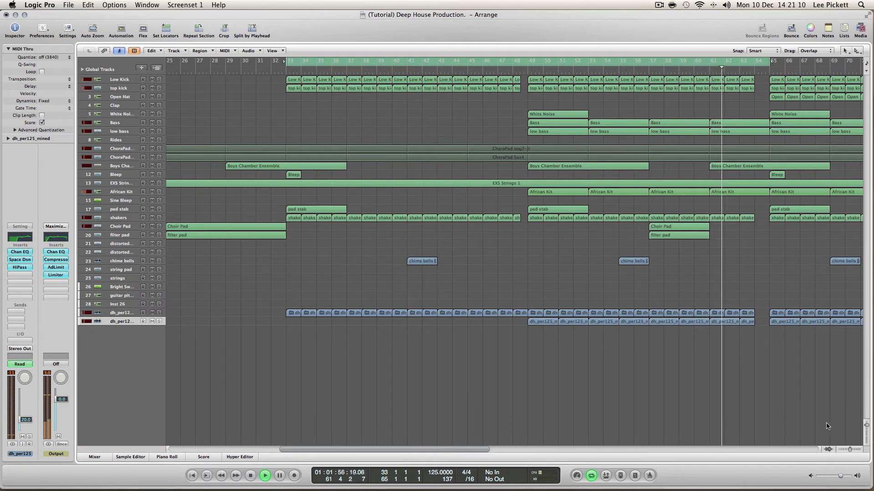
key(space)
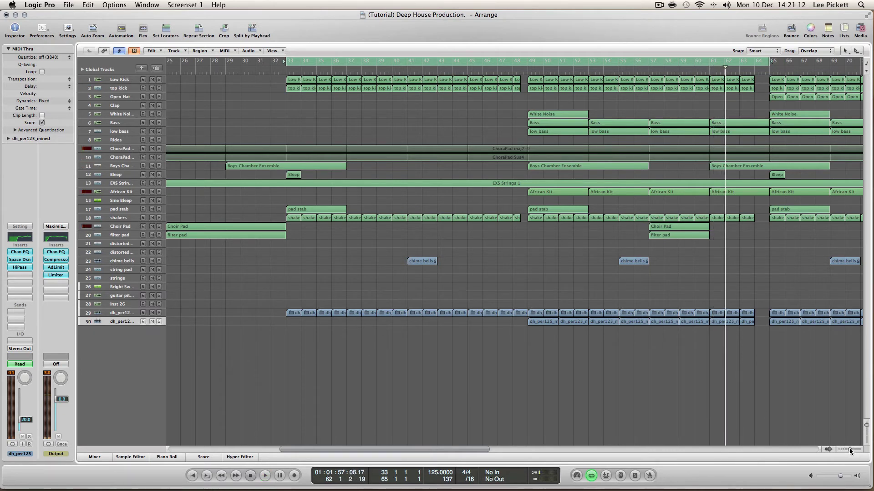
Step: Set the cycle range to span the whole arrangement from bar 1 to bar 137
drag(849, 449, 847, 449)
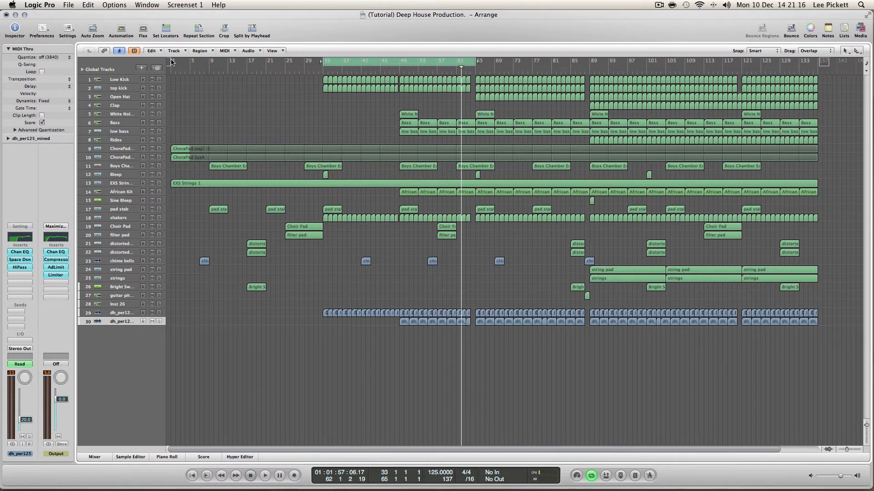
drag(172, 62, 817, 82)
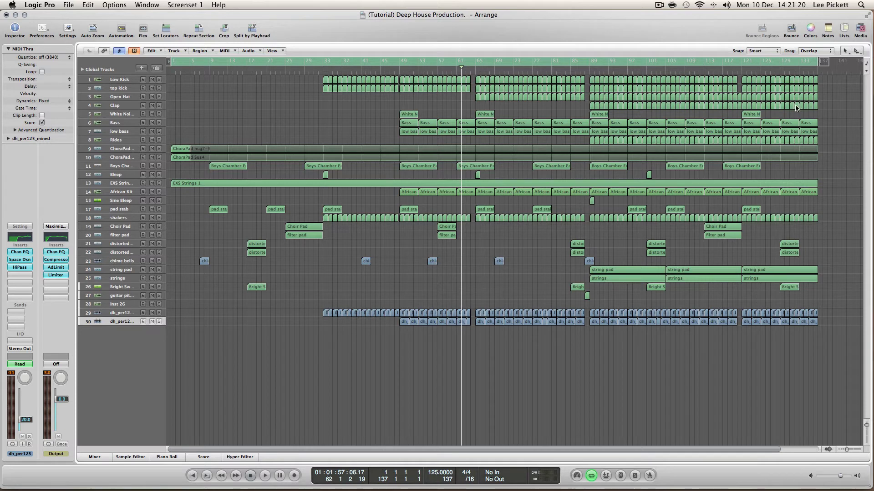
key(super+b)
Step: Create one new software instrument track below the mined track
click(141, 67)
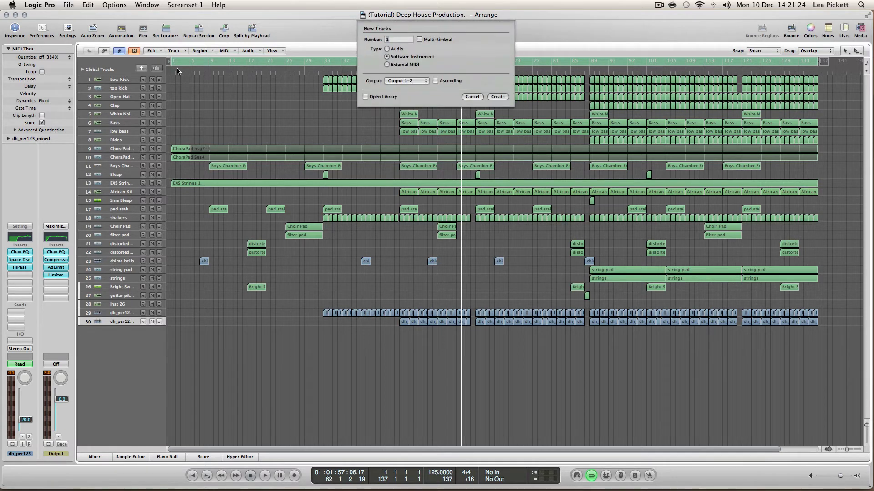
click(498, 97)
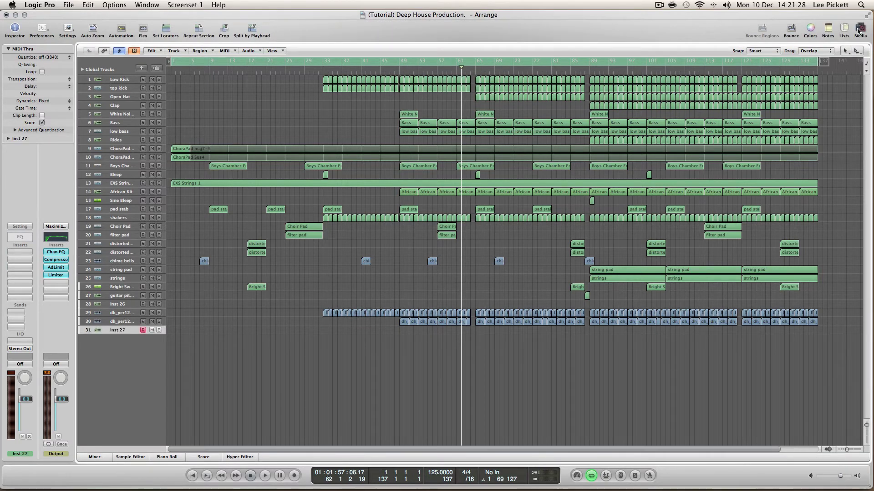
Step: Audition the dh_per125 percussion loops one after another, from dh_per125_obtuse.wav through dh_per125_tough.wav
click(859, 29)
click(752, 292)
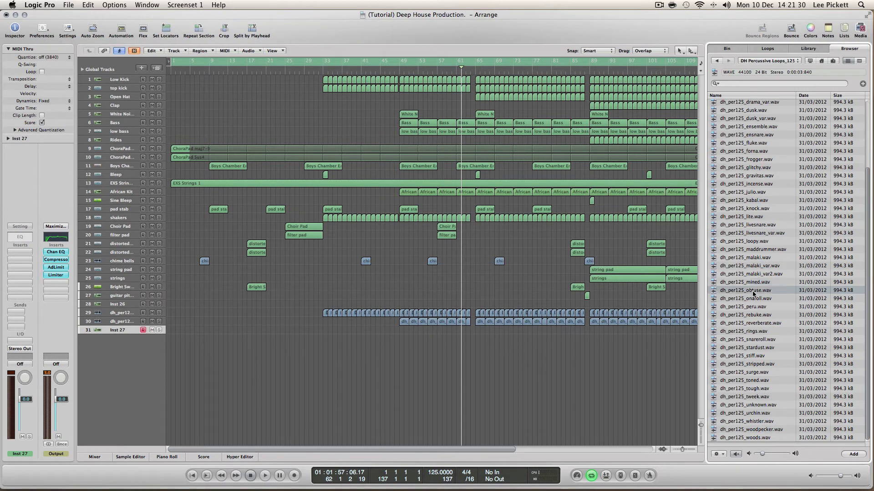
key(Down)
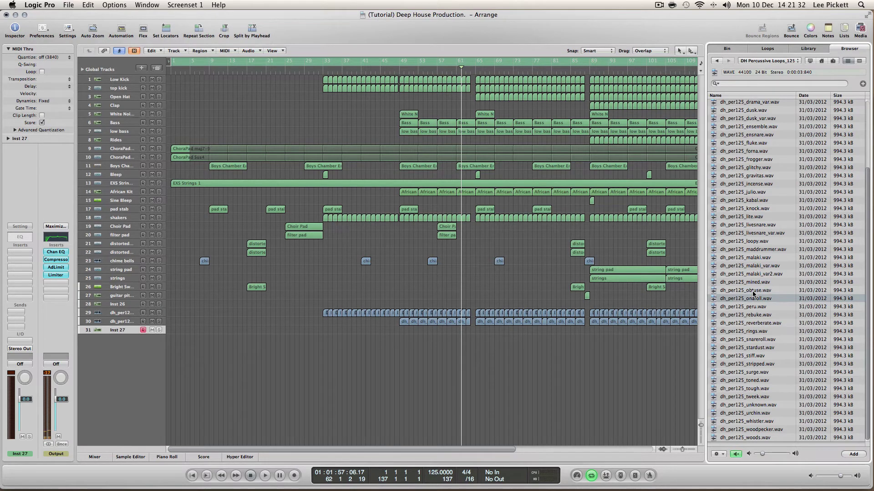
key(Down)
key(Down)
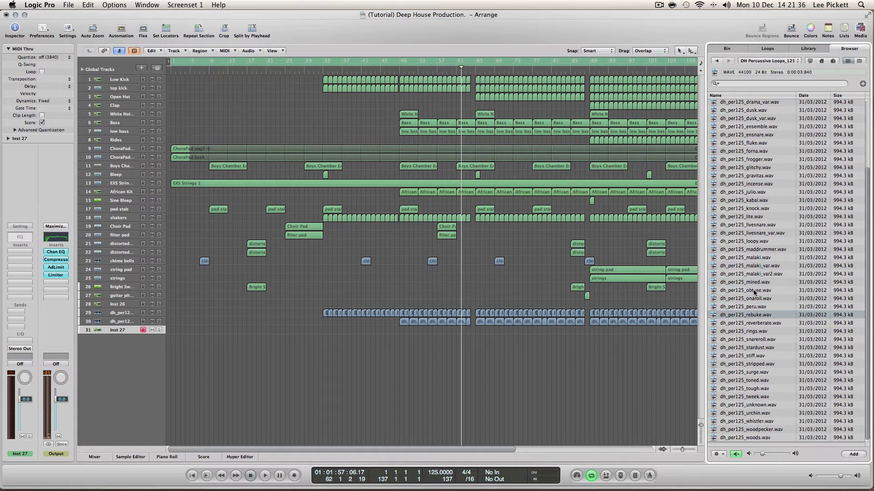
key(Down)
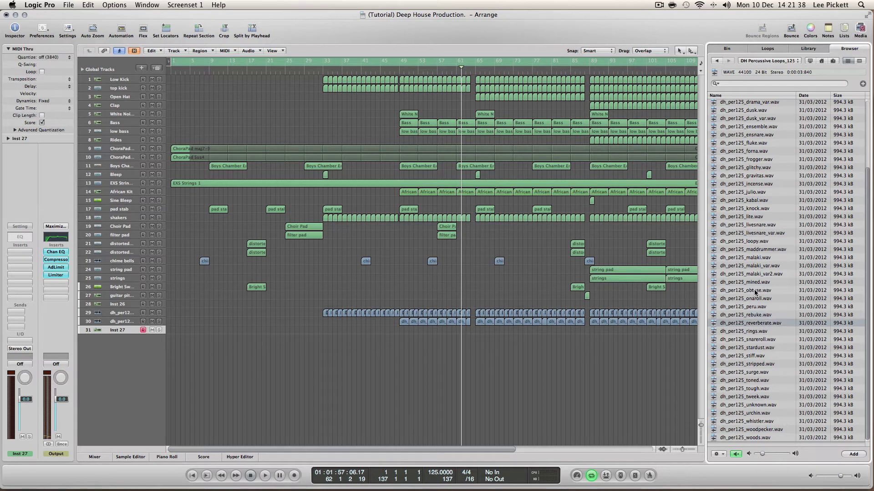
key(Down)
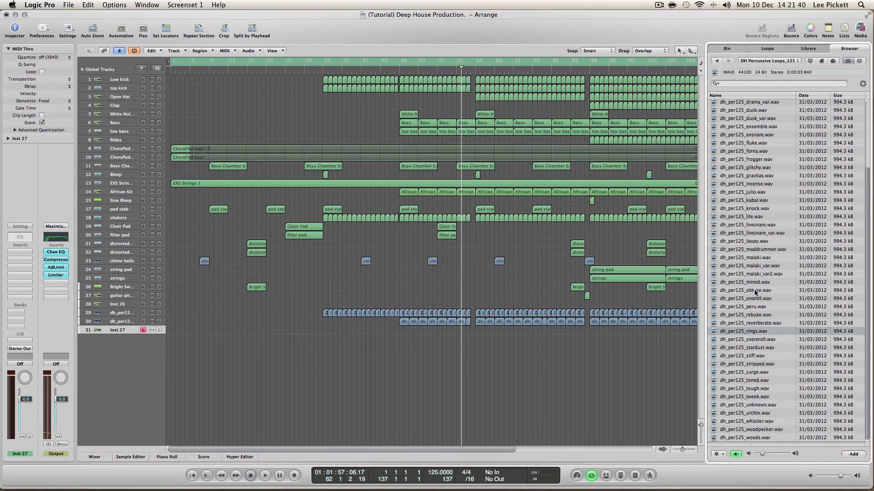
key(Down)
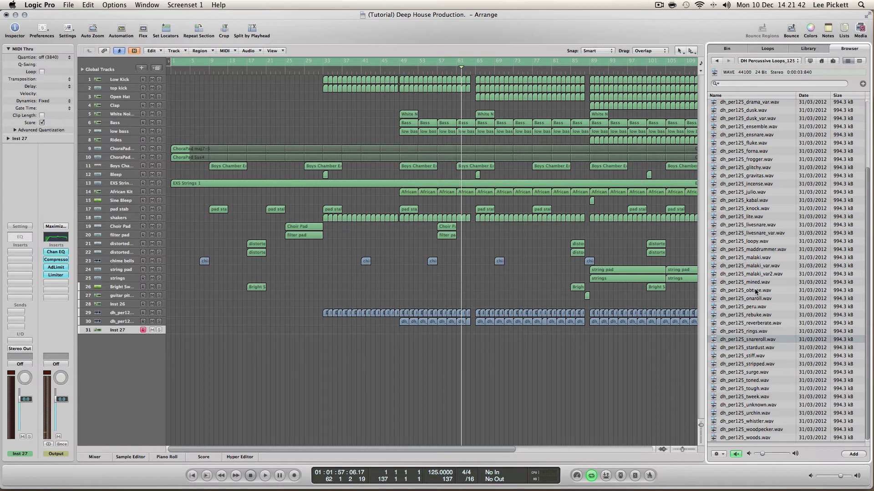
key(Down)
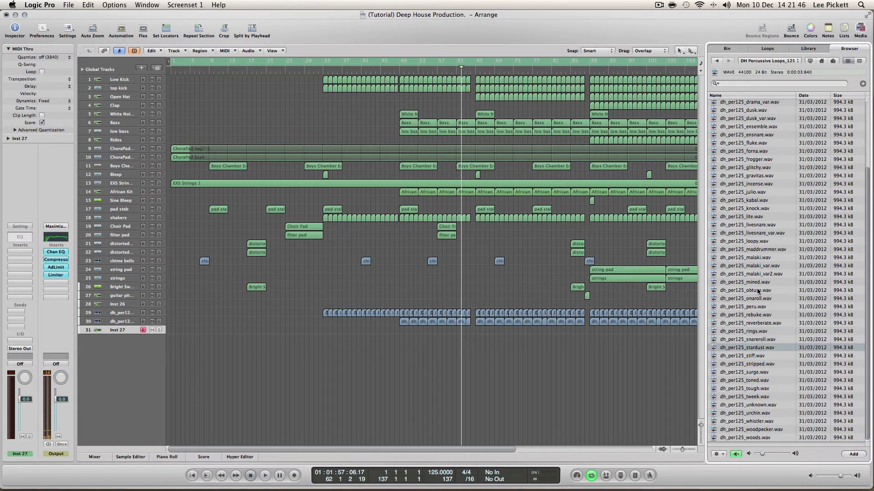
key(Down)
key(Down)
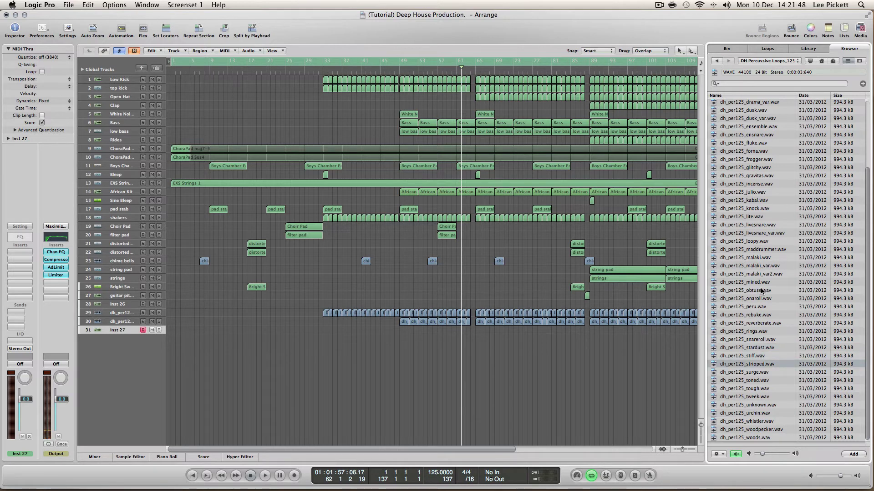
key(Down)
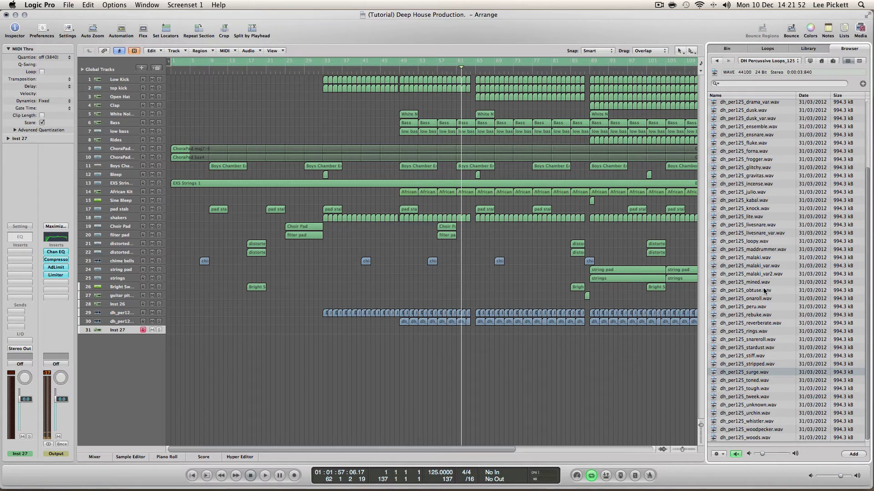
key(Down)
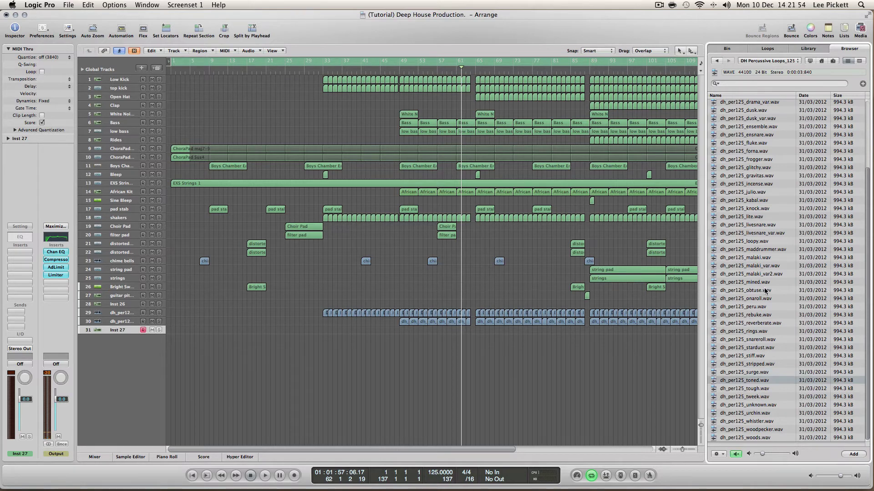
key(Down)
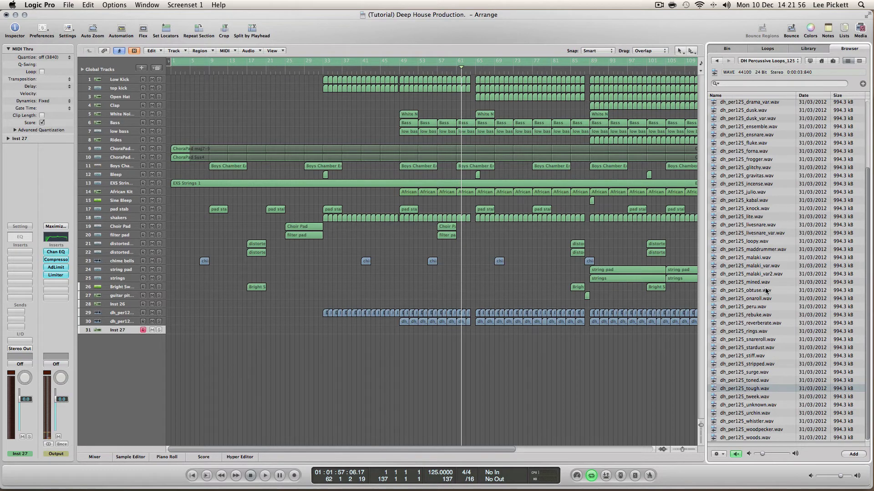
Step: Preview dh_per125_tweek.wav and add it at bar 1 on a new audio track below the last track
key(Down)
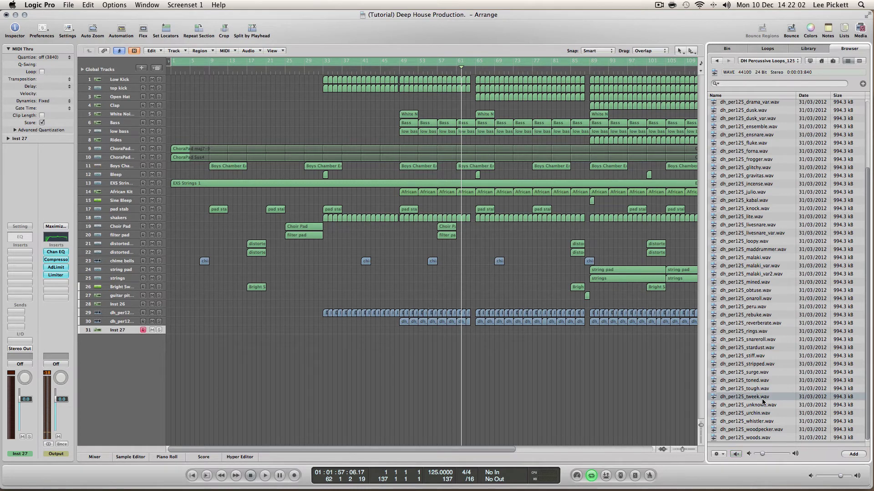
drag(760, 397, 167, 351)
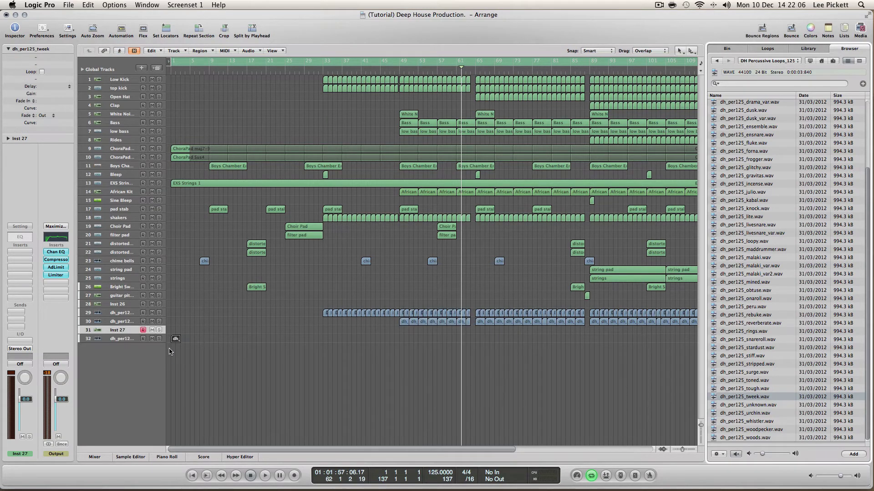
Step: Solo the dh_per125_tweek track and play its loop from the start of the arrangement
click(93, 31)
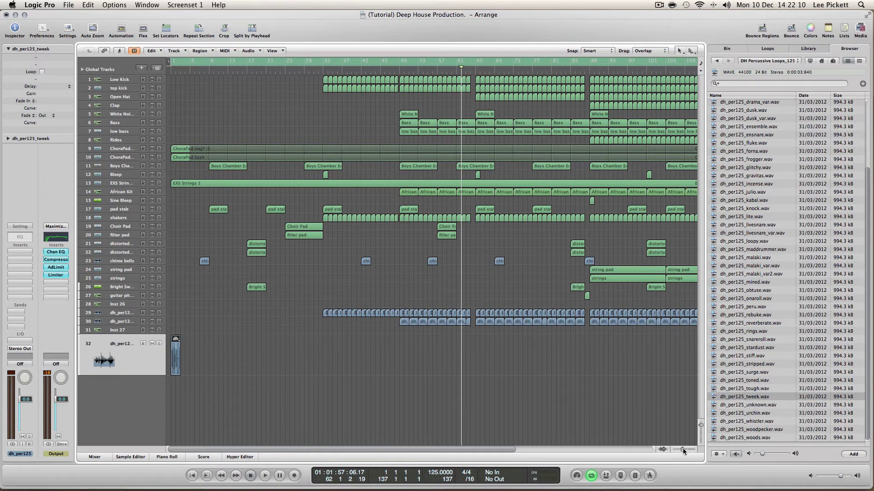
drag(681, 450, 687, 450)
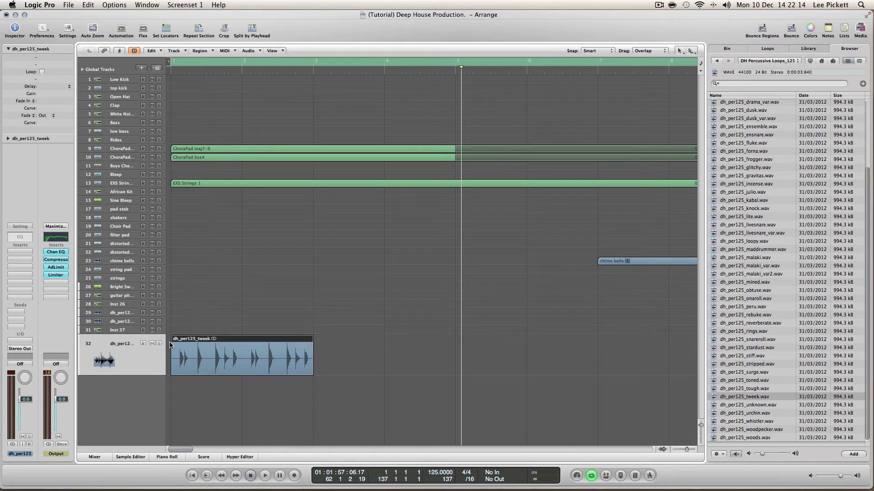
key(s)
key(Return)
key(space)
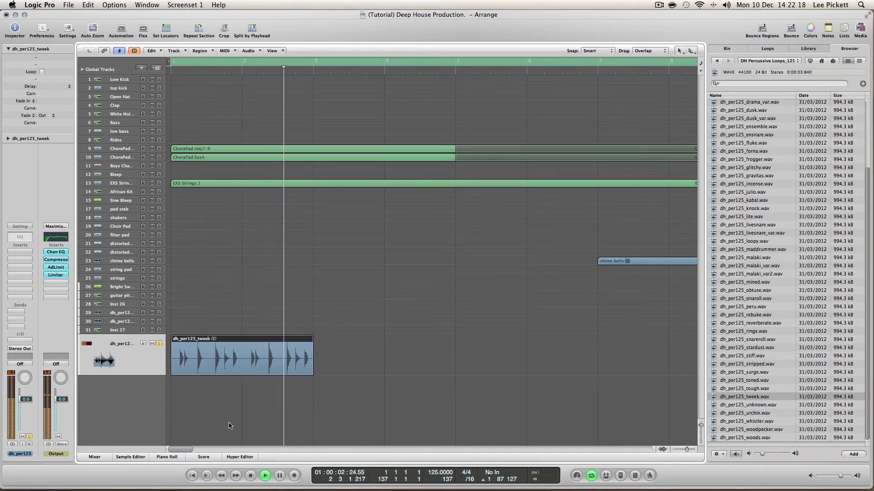
key(space)
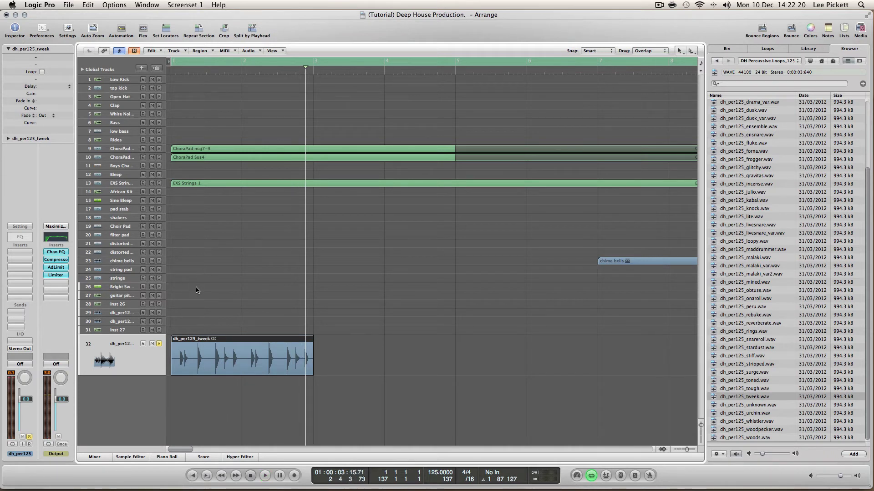
Step: Replay the opening of the soloed dh_per125_tweek loop several times to examine its rhythm and starting hits
click(187, 73)
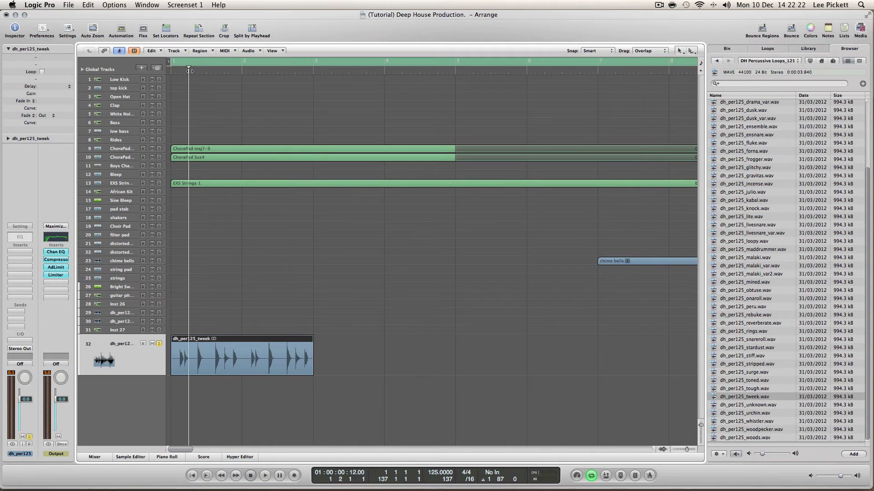
key(space)
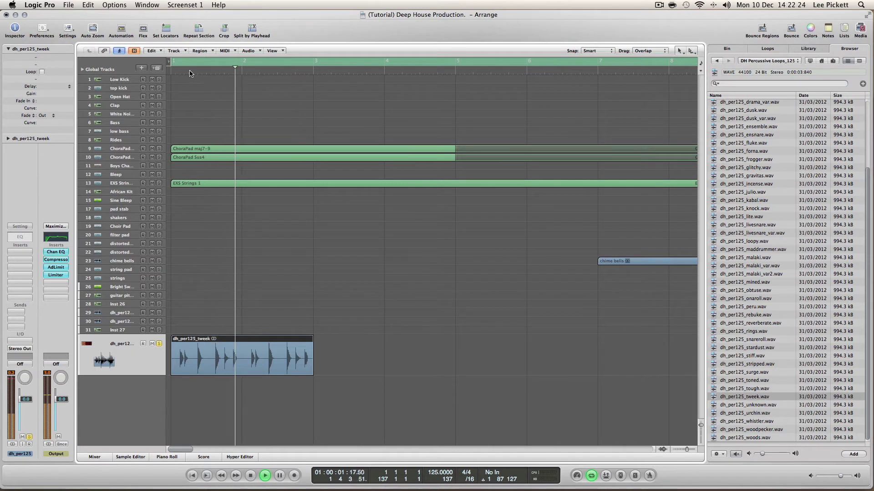
key(Return)
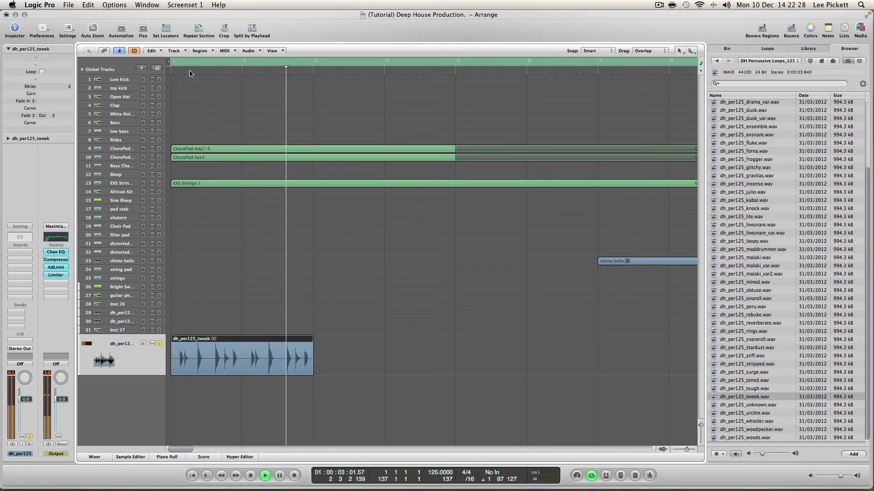
key(space)
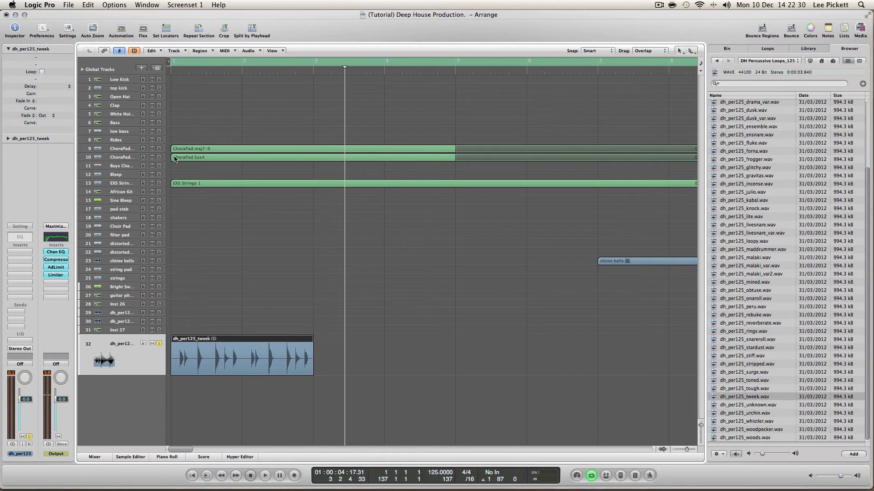
key(Return)
key(space)
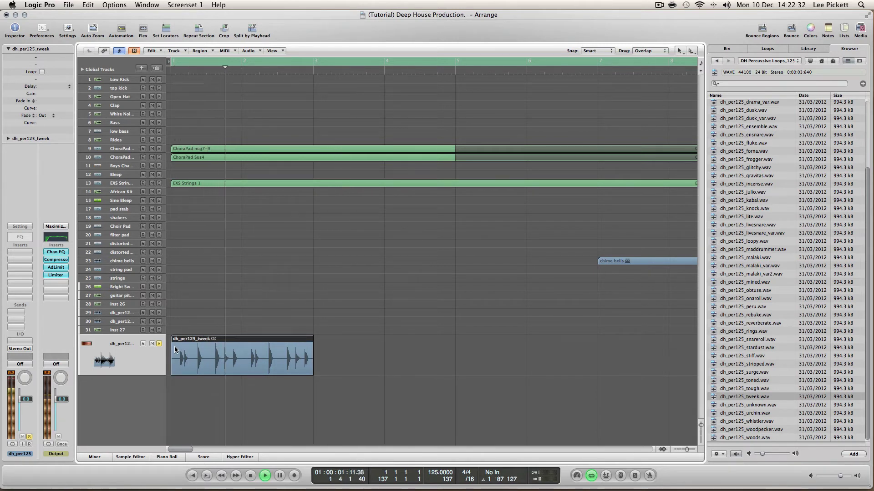
key(Return)
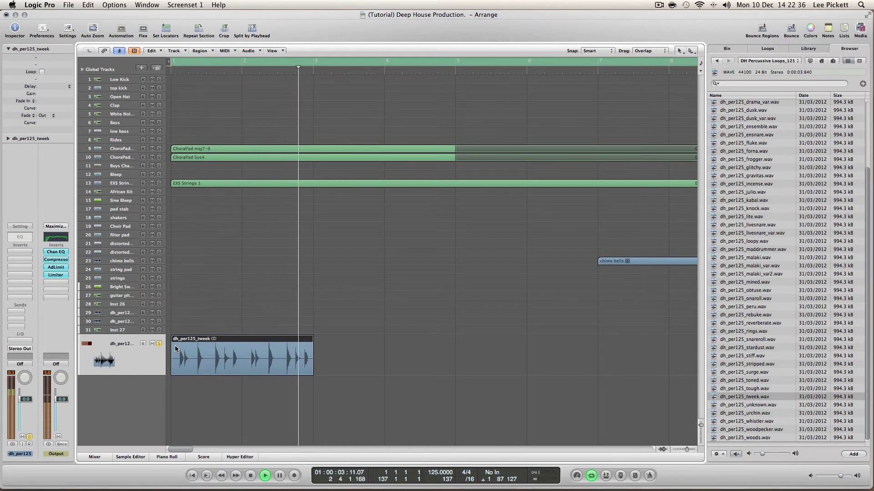
key(space)
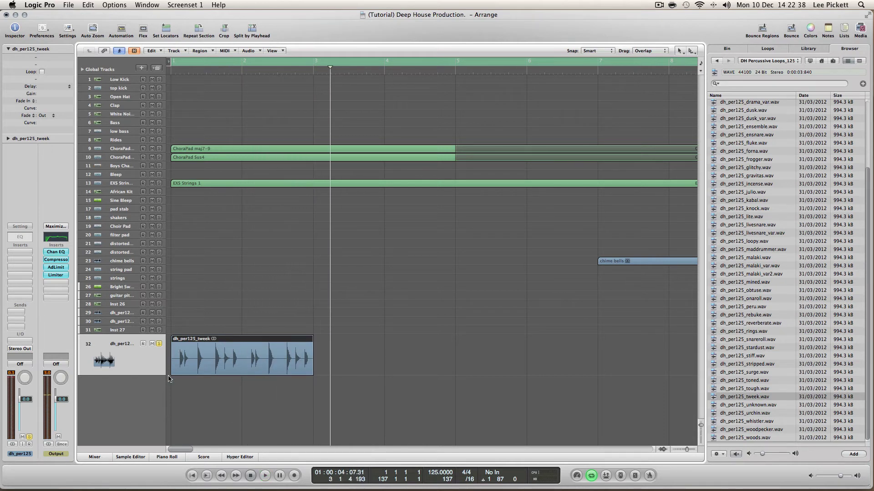
Step: Trim the opening hits off the dh_per125_tweek region, move it back to bar 1 and audition the shortened loop
drag(171, 374, 193, 374)
key(Return)
key(space)
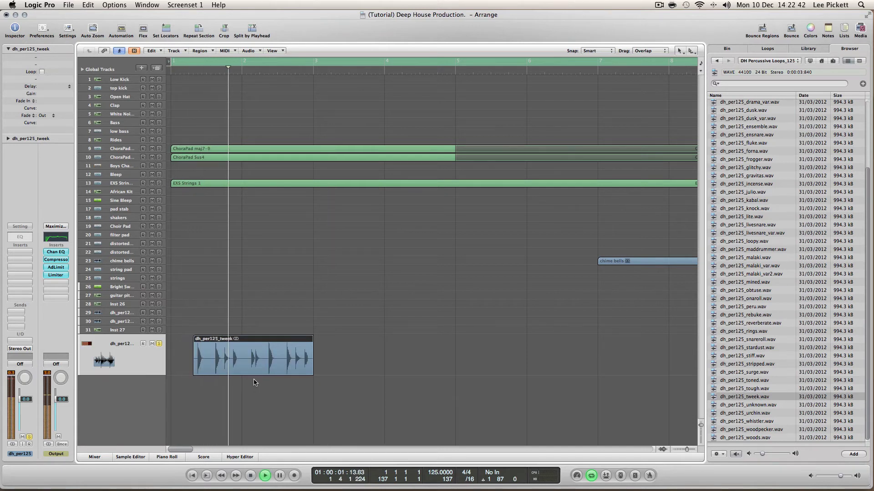
key(space)
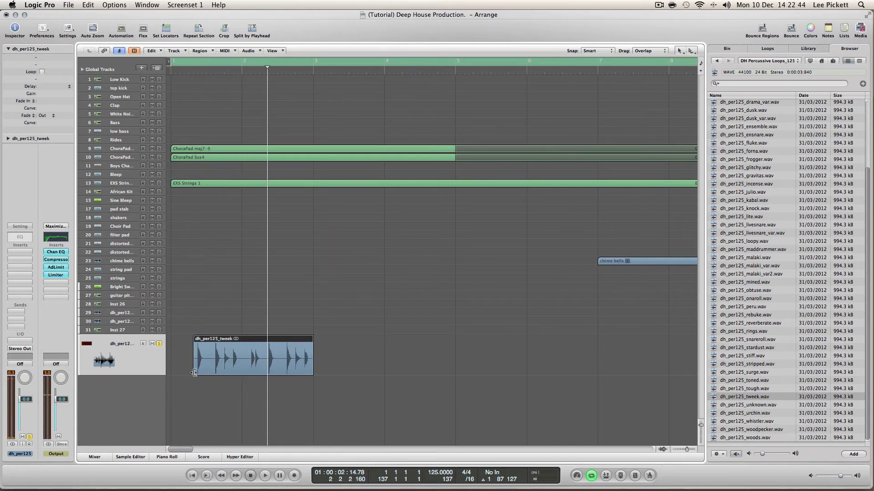
mouse_move(194, 373)
mouse_down()
mouse_move(213, 373)
mouse_move(199, 374)
mouse_up()
key(Return)
key(space)
key(space)
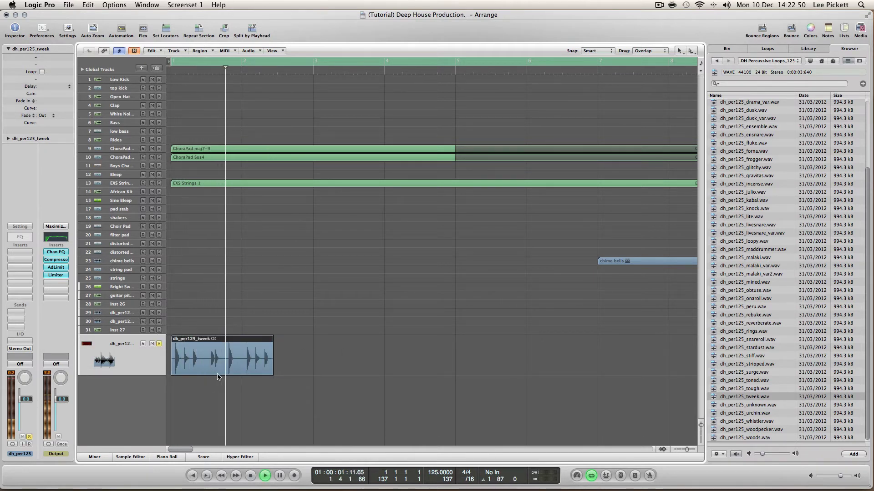
Step: Stop playback and delete the dh_per125_tweek region from the last track
key(space)
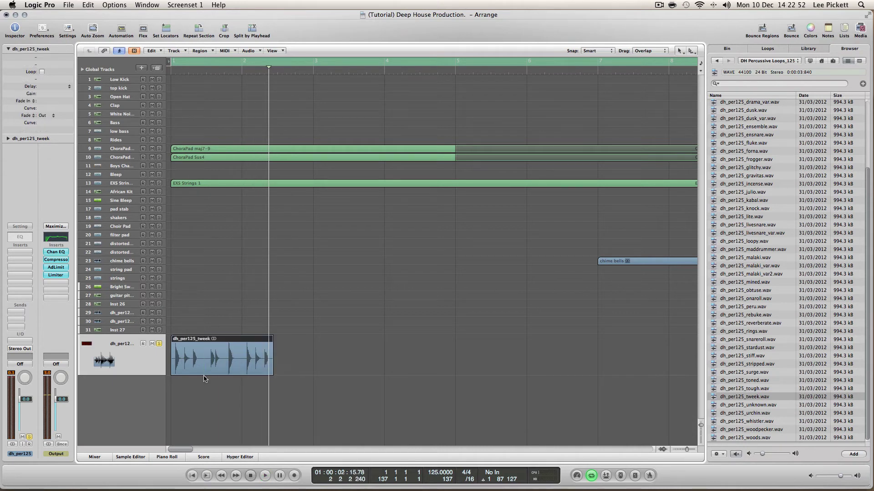
key(Delete)
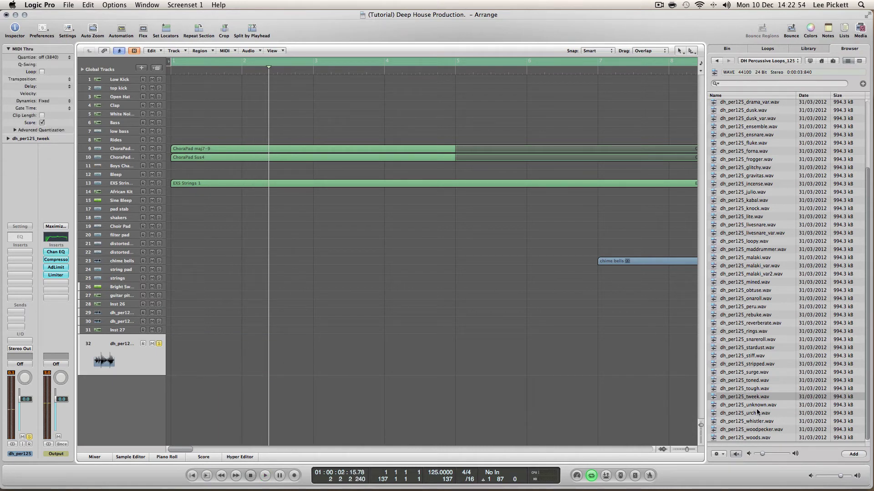
Step: Audition the percussion loops dh_per125_unknown.wav through dh_per125_woods.wav, and dh_bs125_abyss.wav from the DH Bass Loops_125 folder
click(757, 406)
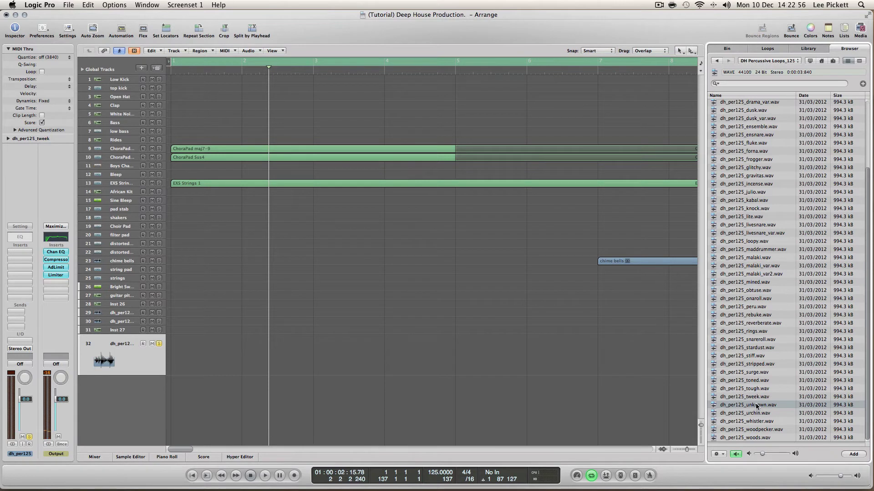
key(Down)
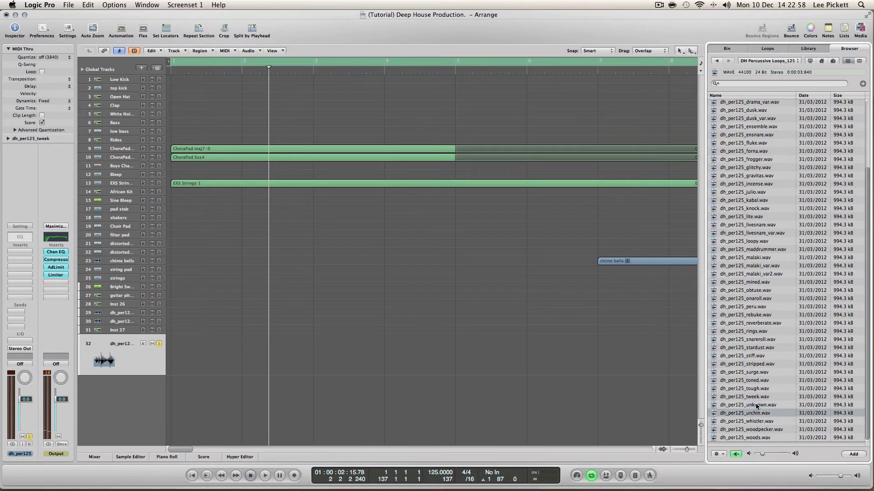
key(Down)
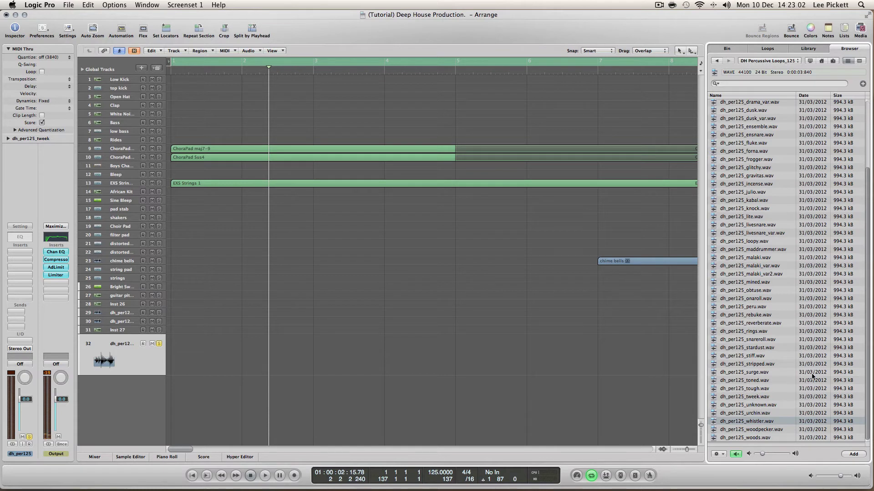
key(Down)
key(Down)
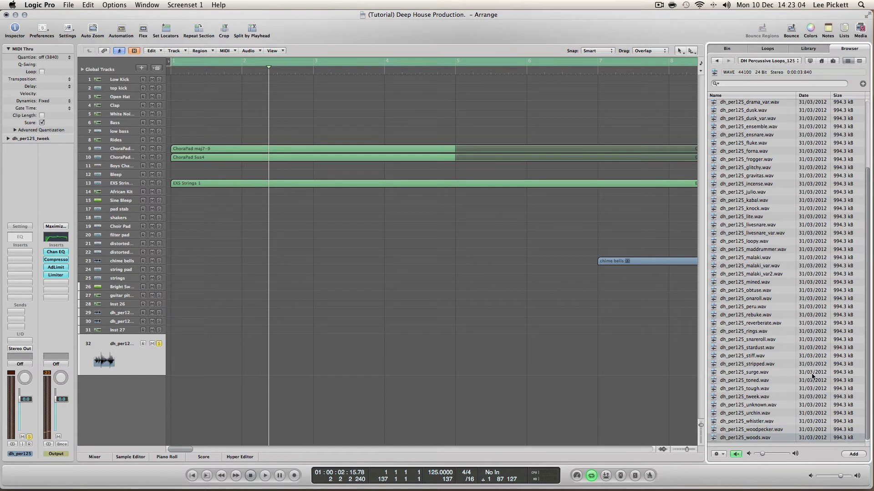
click(719, 61)
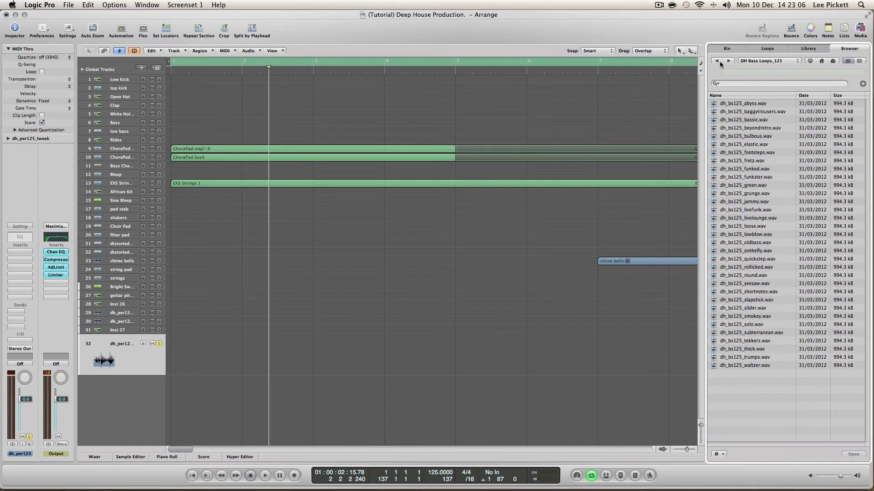
click(746, 104)
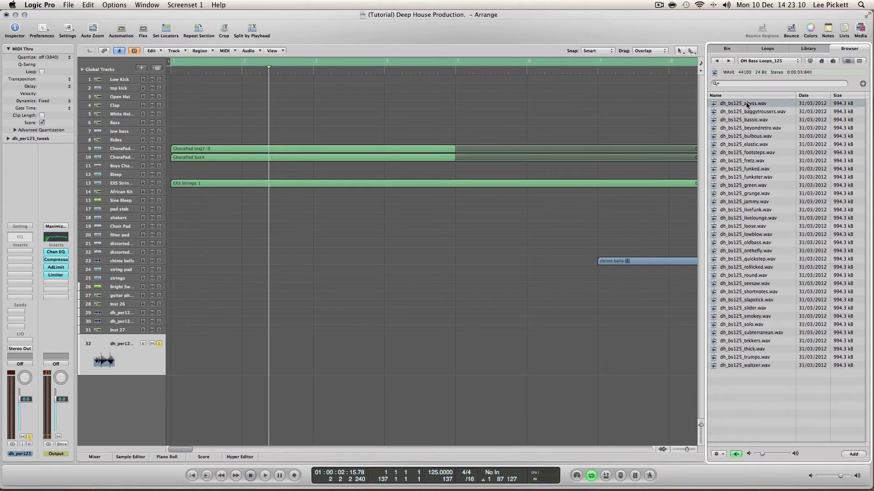
Step: Audition the effect samples Fx001.wav through Fx016.wav, New Fx 001.wav and New Fx 004.wav from the DH Fx folder
click(717, 61)
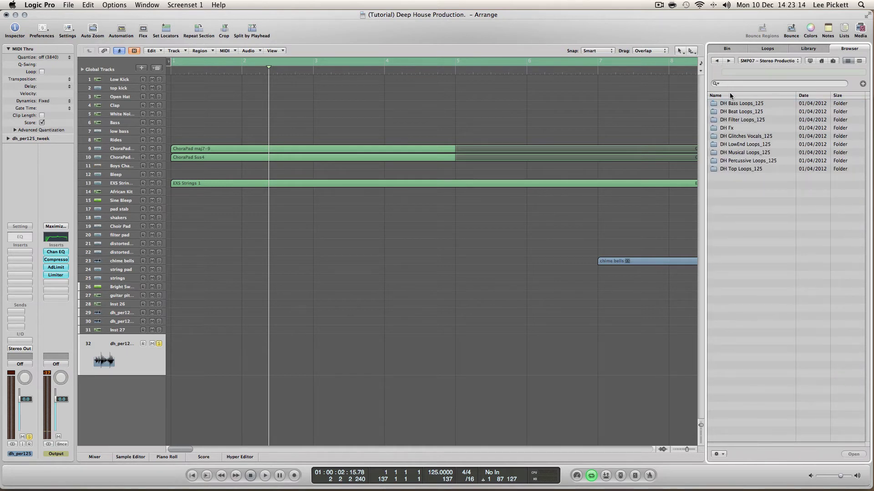
double_click(736, 132)
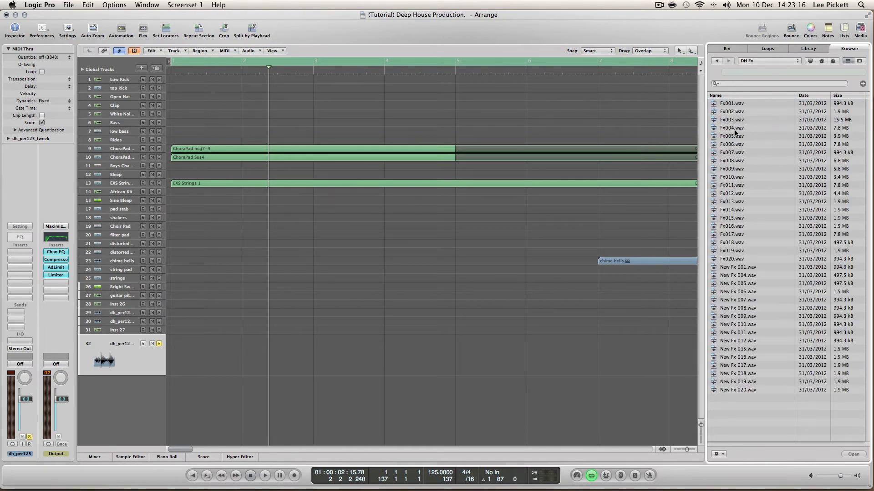
click(730, 105)
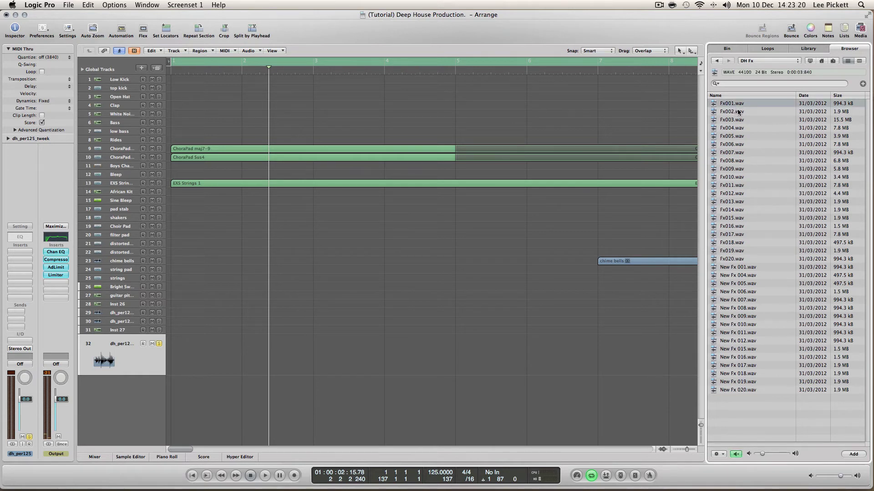
click(739, 112)
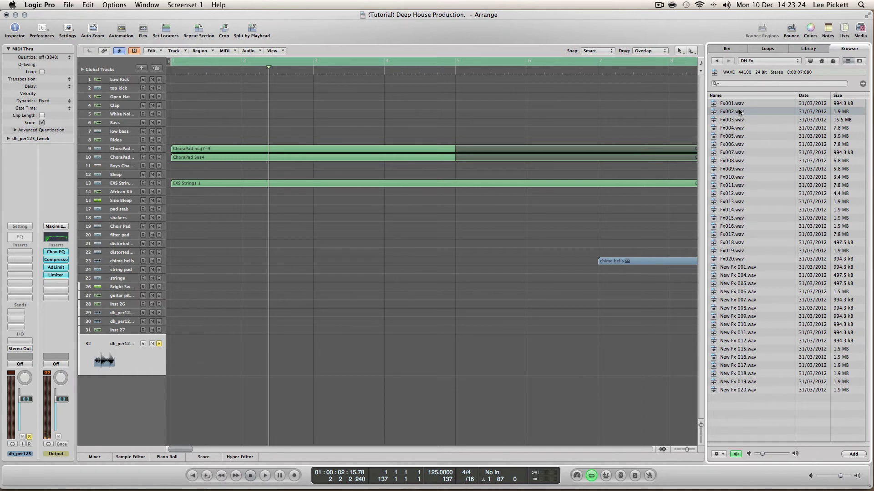
key(Down)
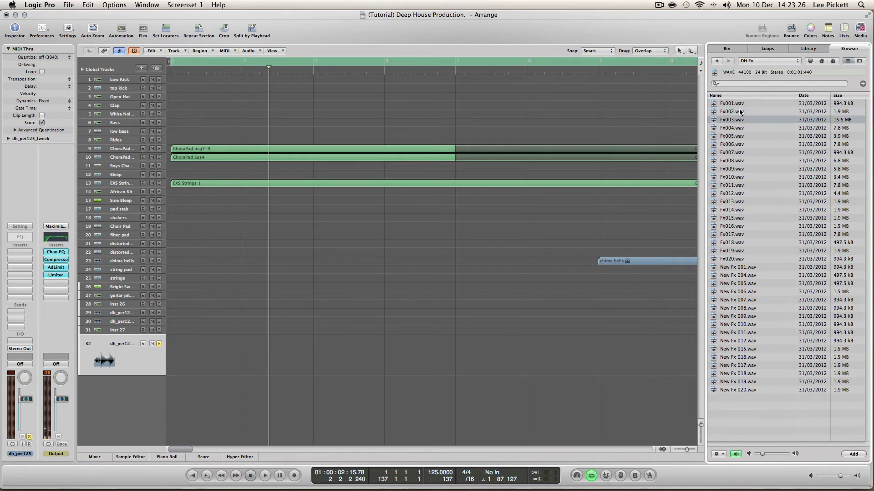
key(Down)
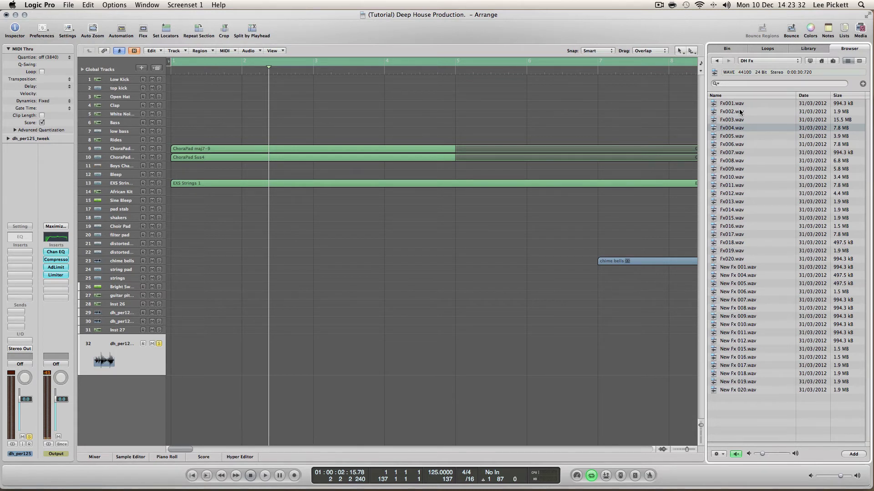
key(Down)
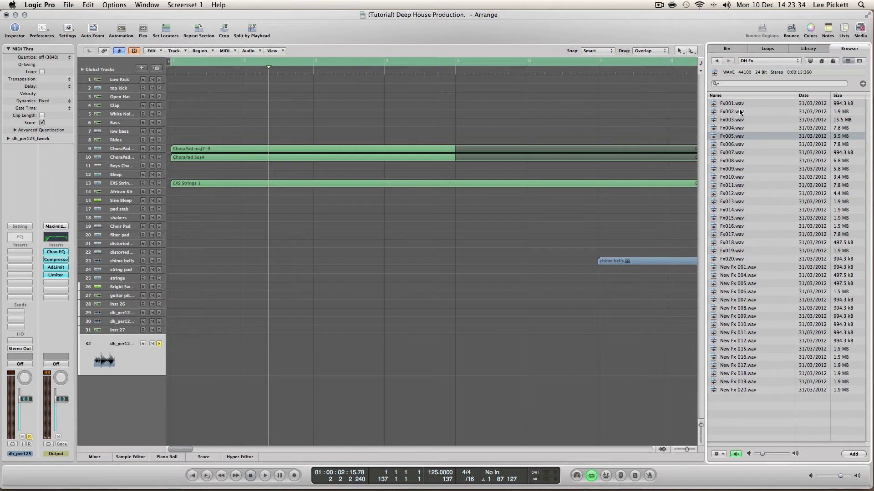
key(Down)
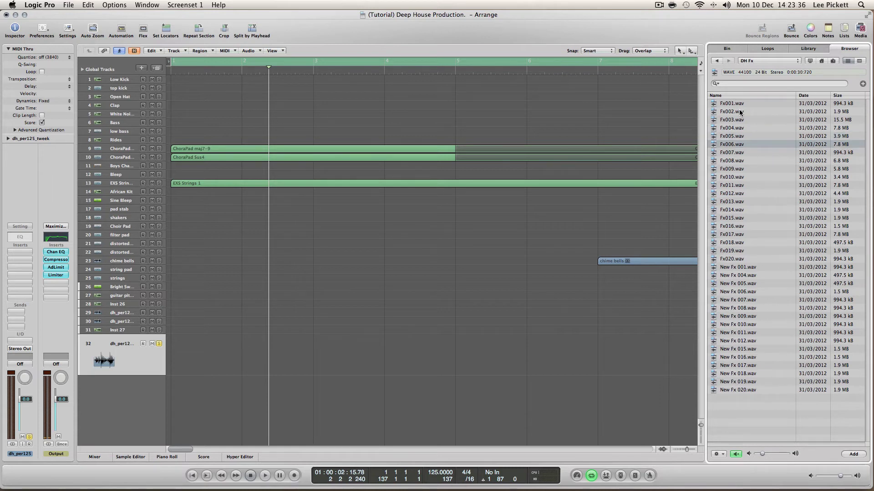
key(Down)
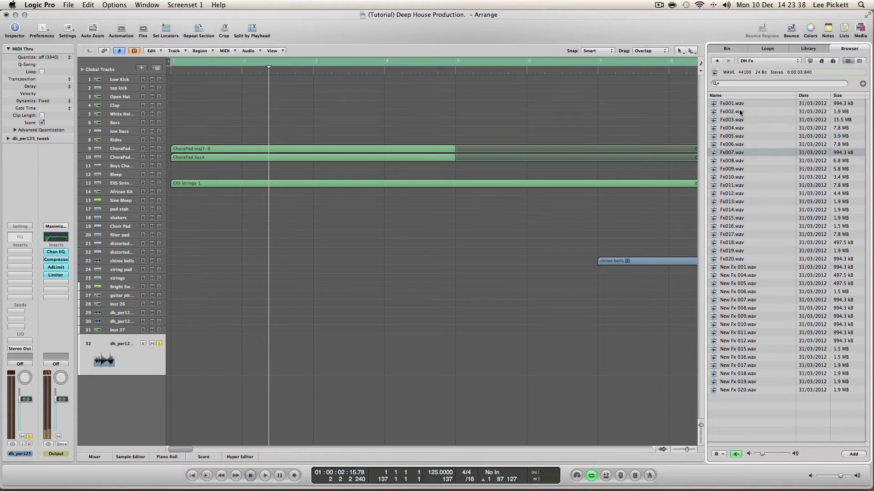
key(Down)
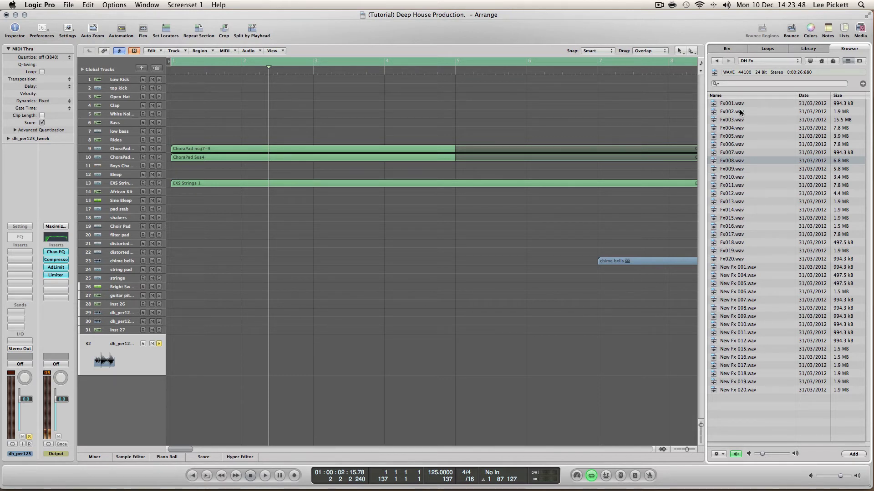
key(Down)
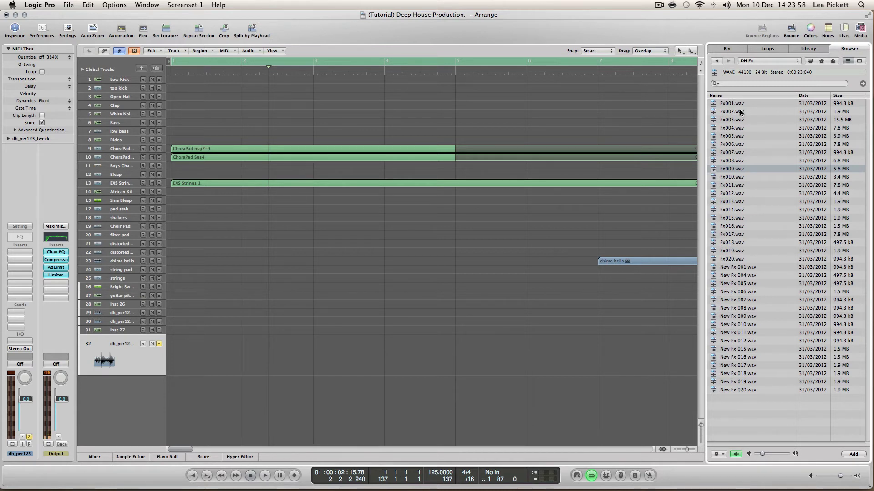
key(Down)
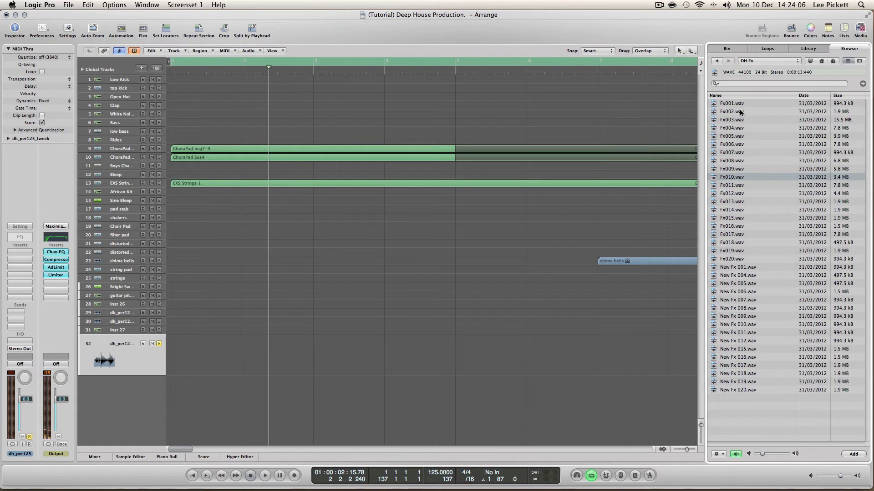
key(Down)
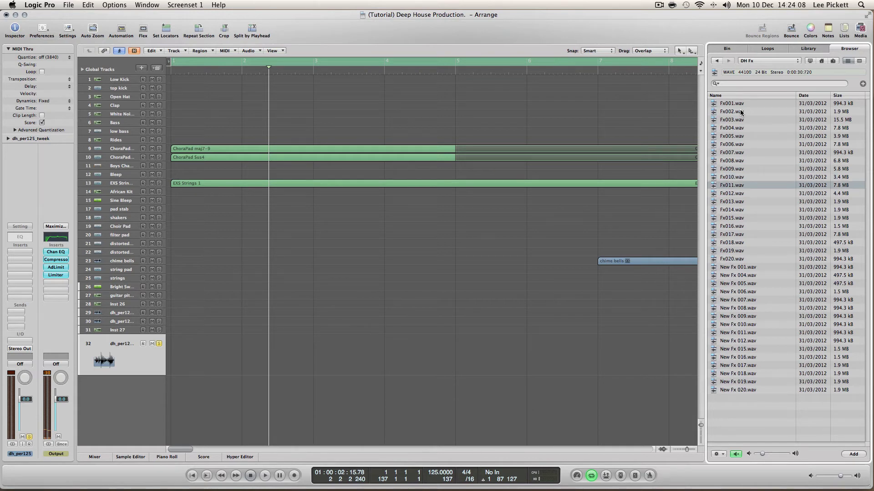
key(Down)
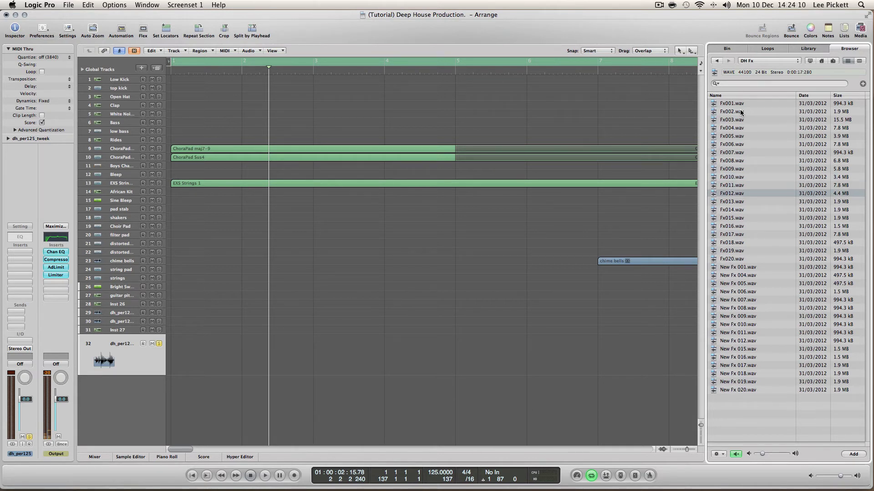
key(Down)
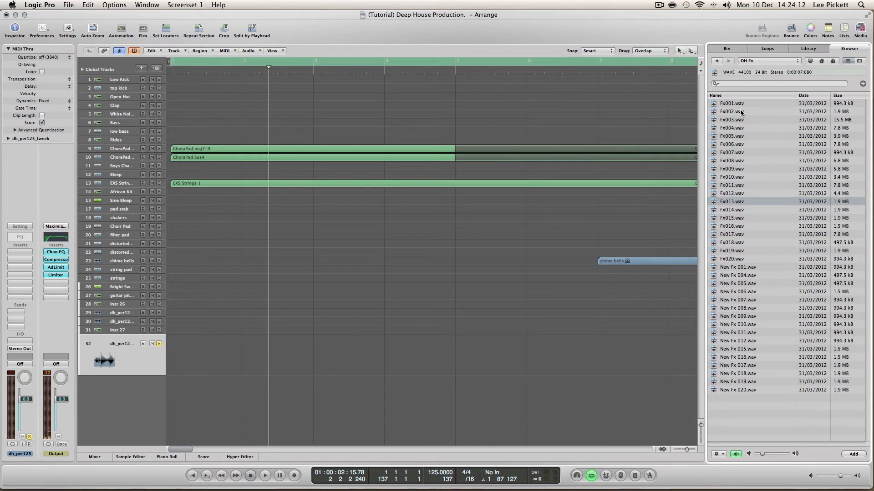
key(Down)
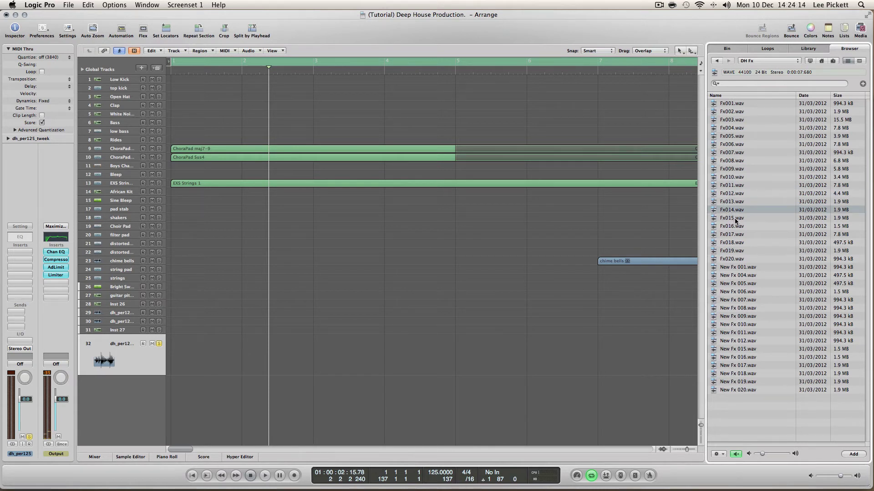
key(Down)
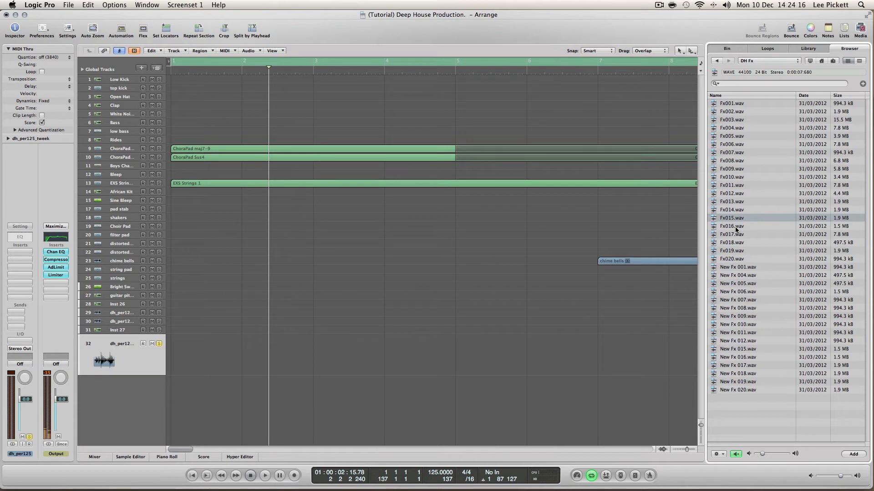
click(735, 228)
click(743, 271)
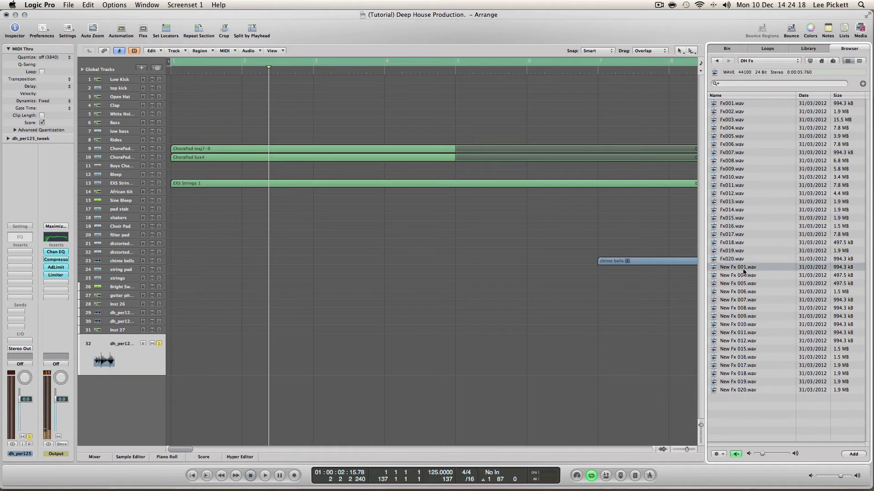
click(744, 276)
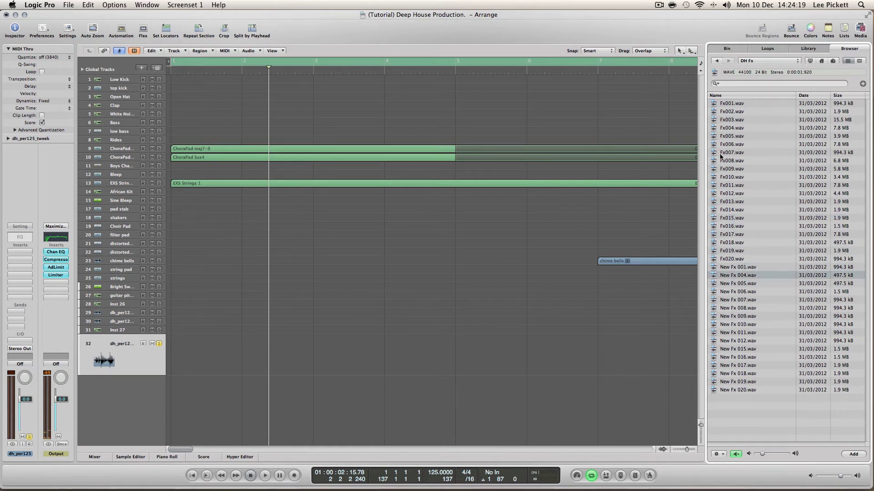
Step: Audition the vocal samples dh_vox125_ahha.wav through dh_vox125_downtown.wav from the DH Glitches Vocals_125 folder
click(715, 62)
click(715, 62)
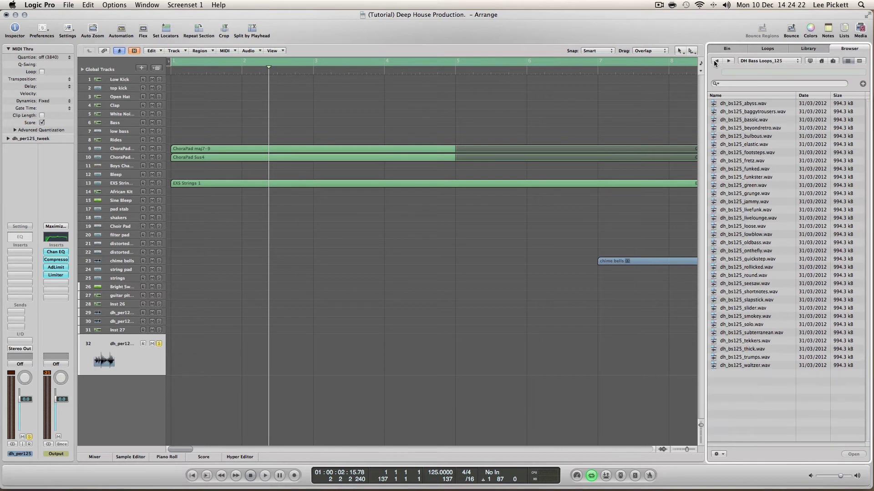
click(715, 62)
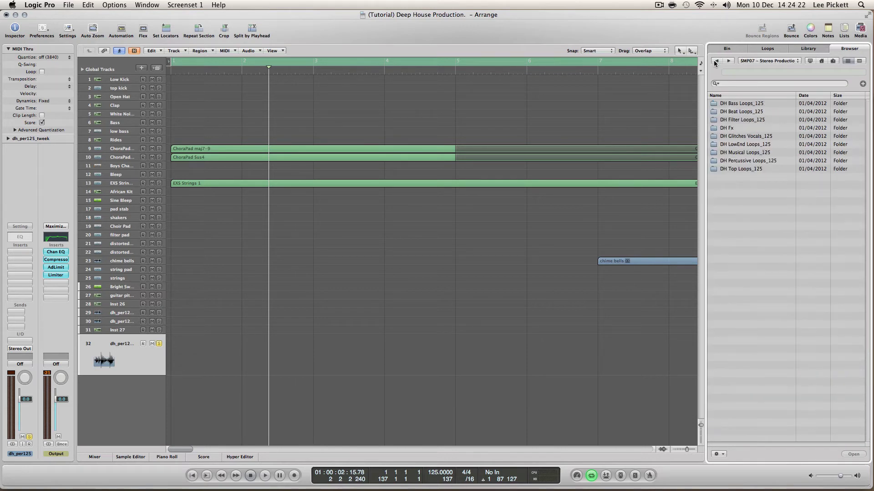
double_click(748, 136)
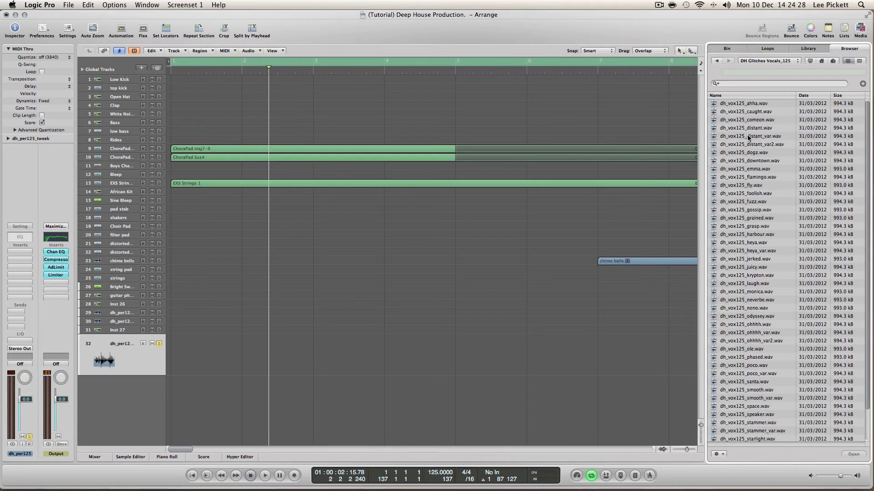
click(747, 104)
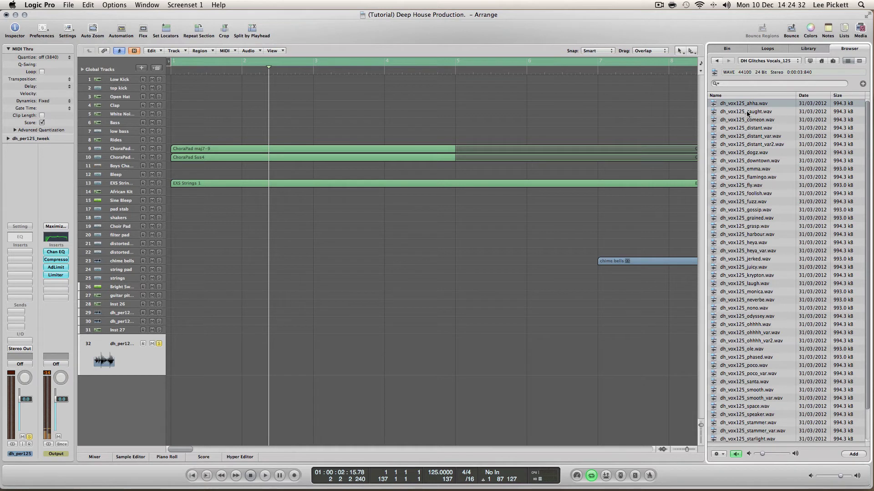
click(746, 113)
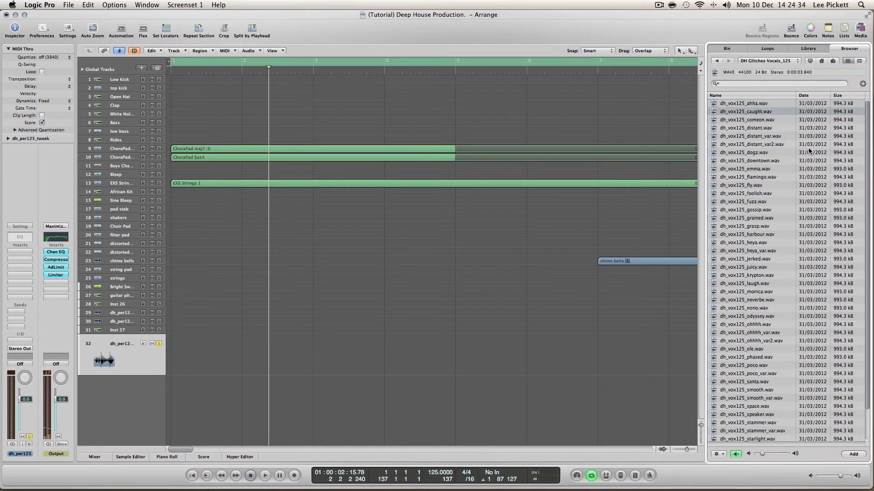
key(Down)
key(Down)
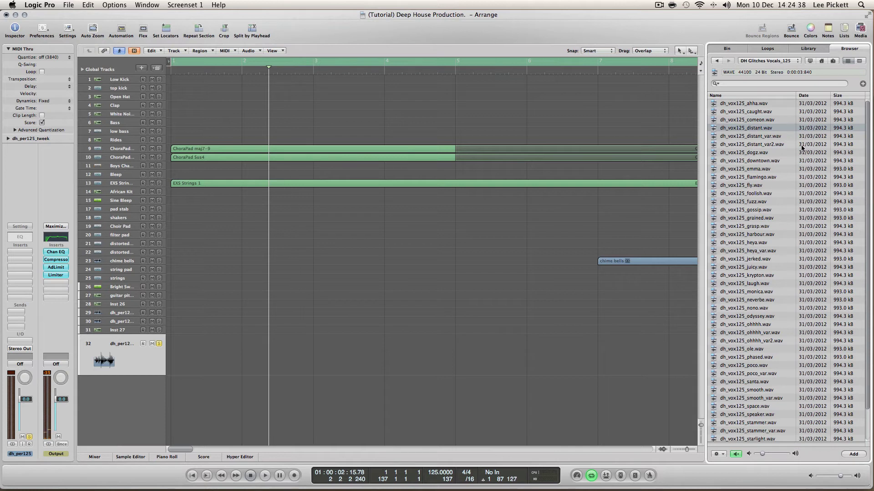
key(Down)
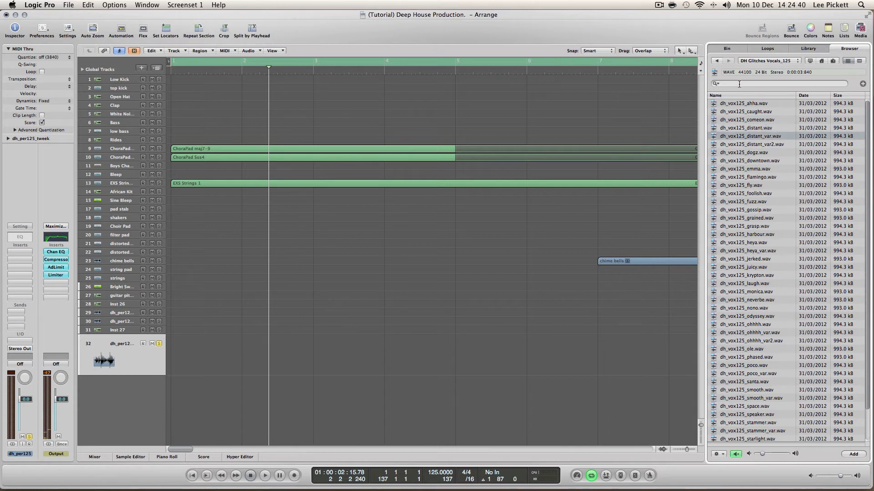
key(Down)
key(Down)
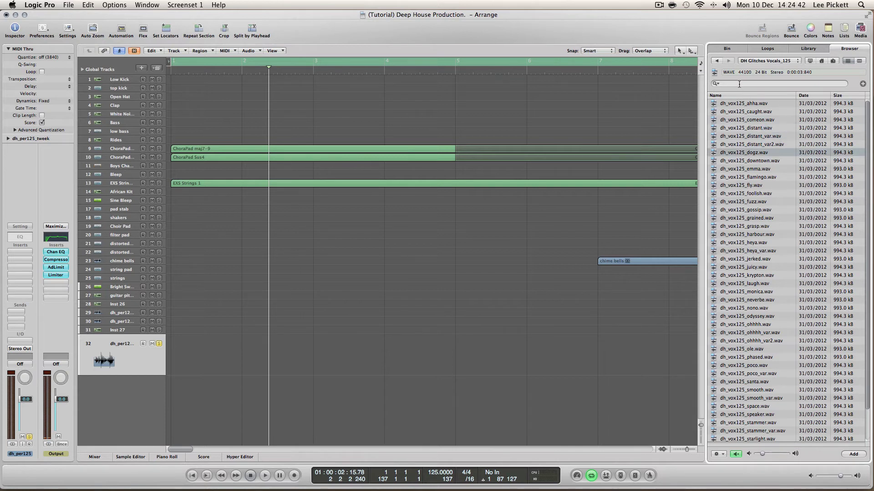
key(Down)
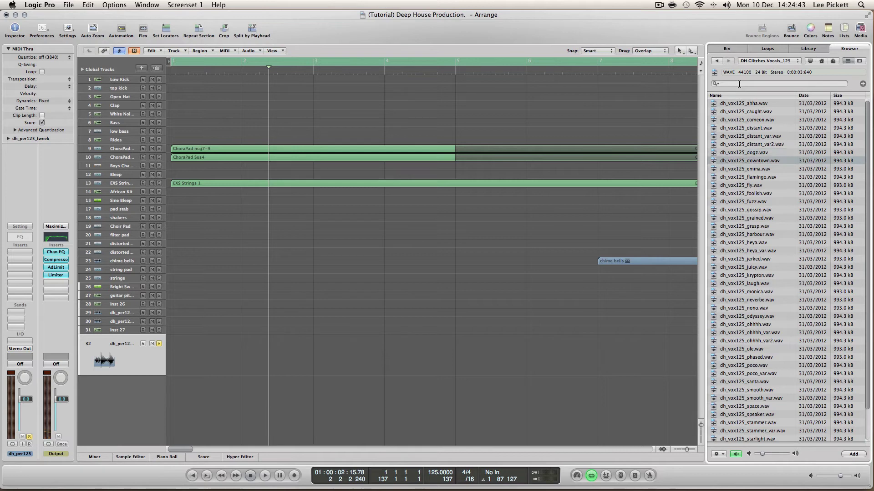
Step: Audition the top loops dh_top125_akbal.wav through dh_top125_butter.wav from the DH Top Loops_125 folder
click(716, 61)
click(716, 61)
click(717, 61)
click(716, 61)
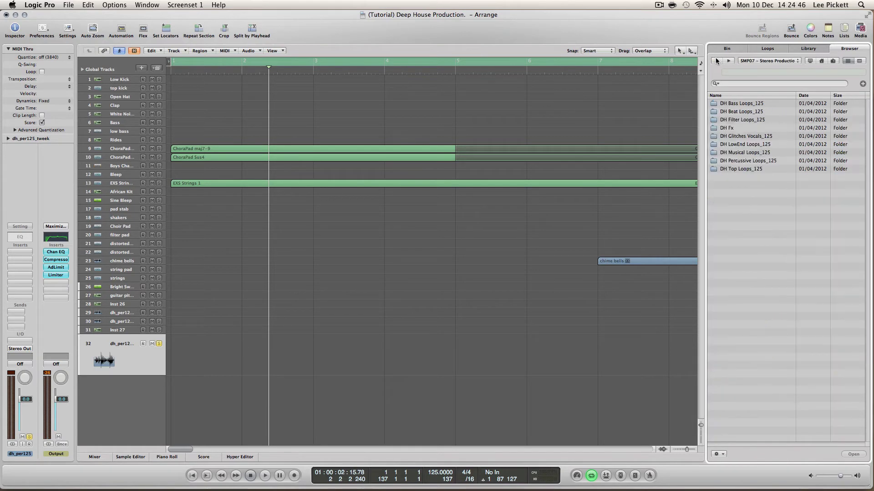
double_click(748, 168)
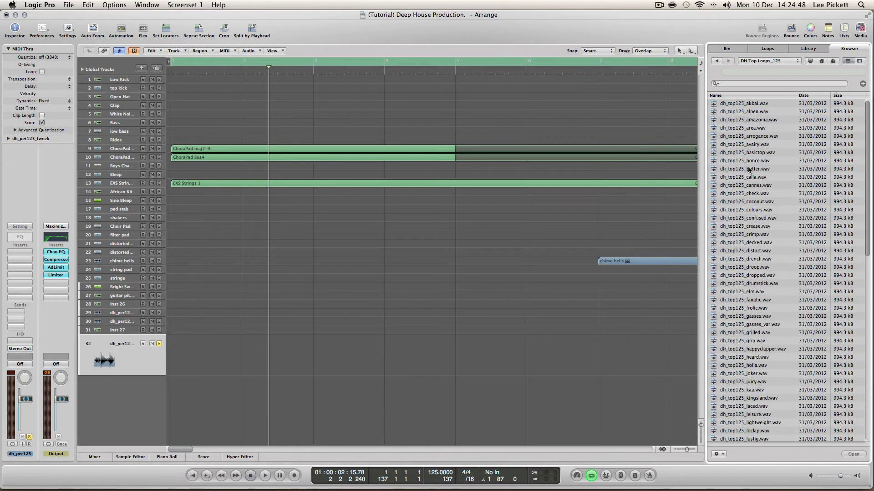
click(748, 104)
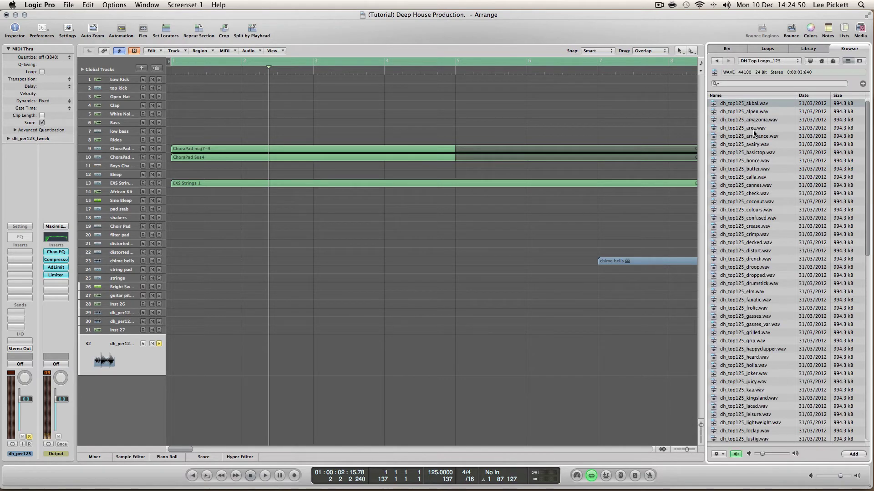
key(Down)
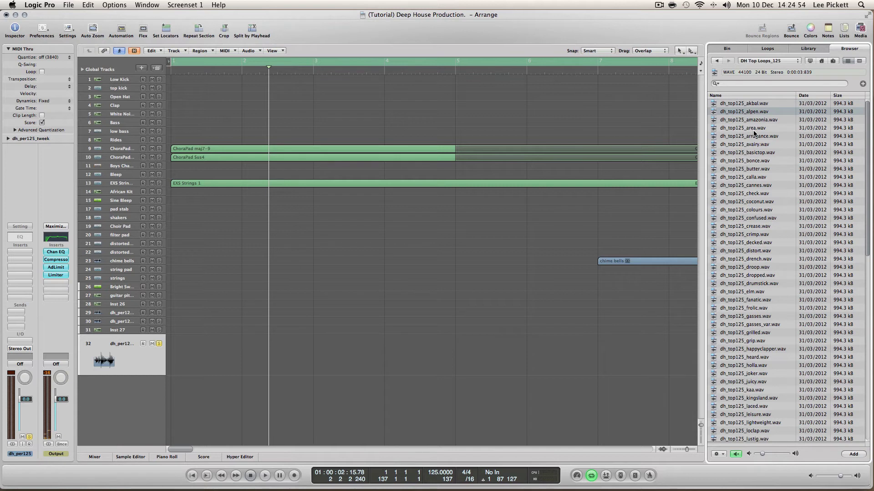
key(Down)
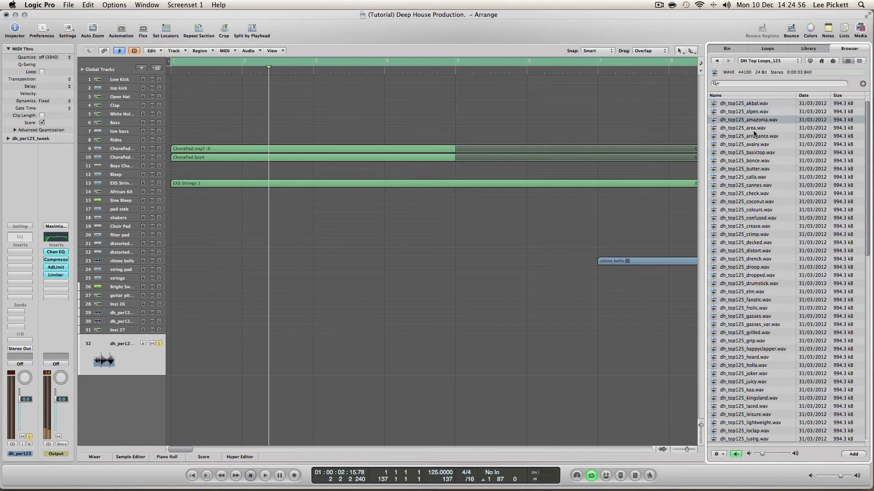
key(Down)
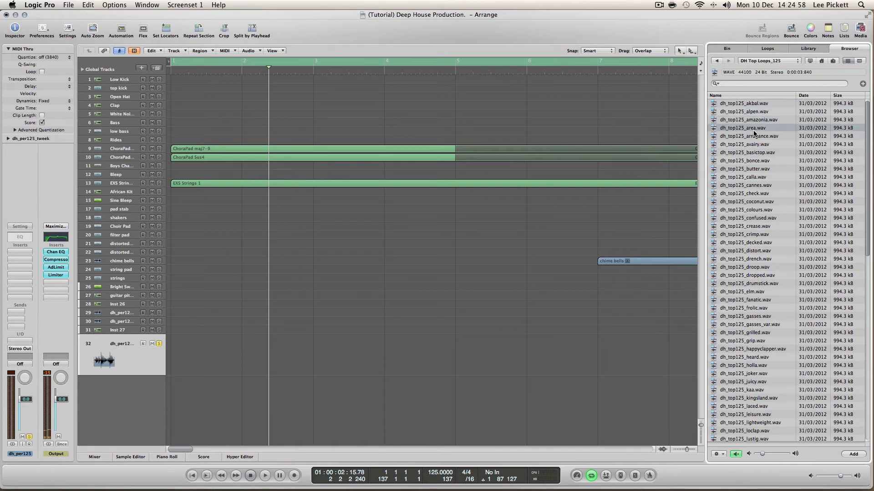
key(Down)
key(Down)
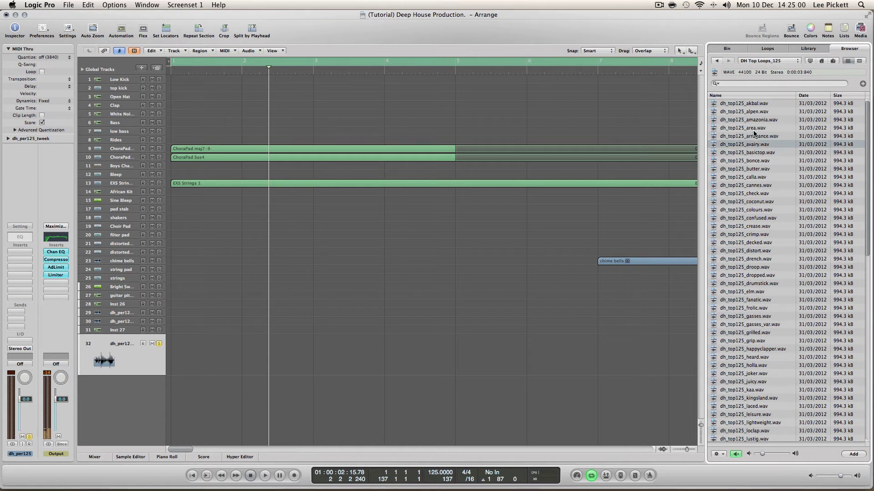
key(Down)
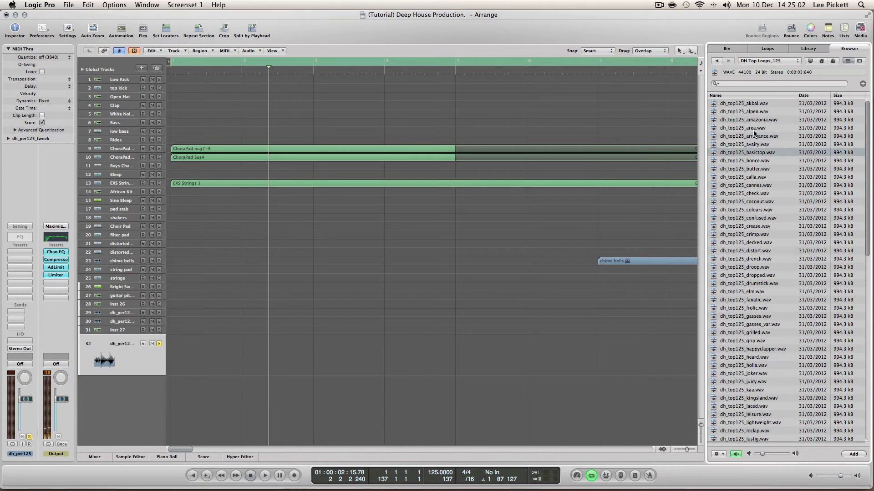
key(Down)
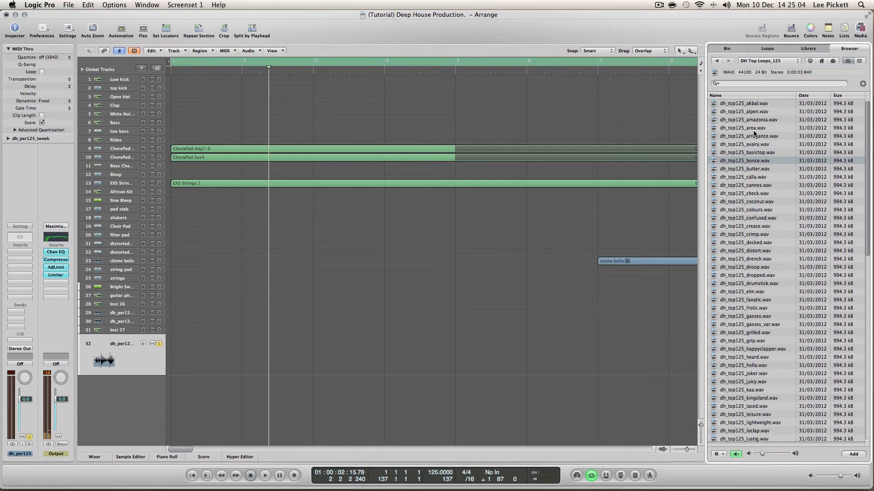
key(Down)
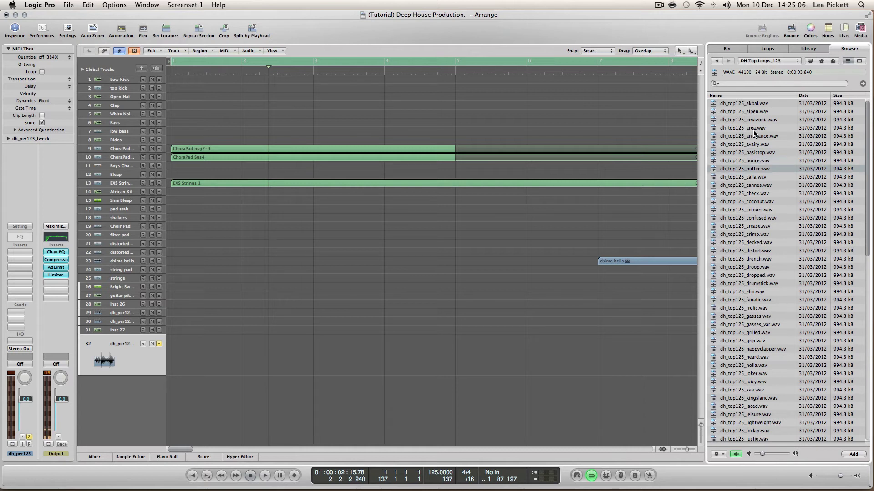
Step: Add the dh_top125_bonce.wav loop to audio track 32 and position it at bar 33
key(Up)
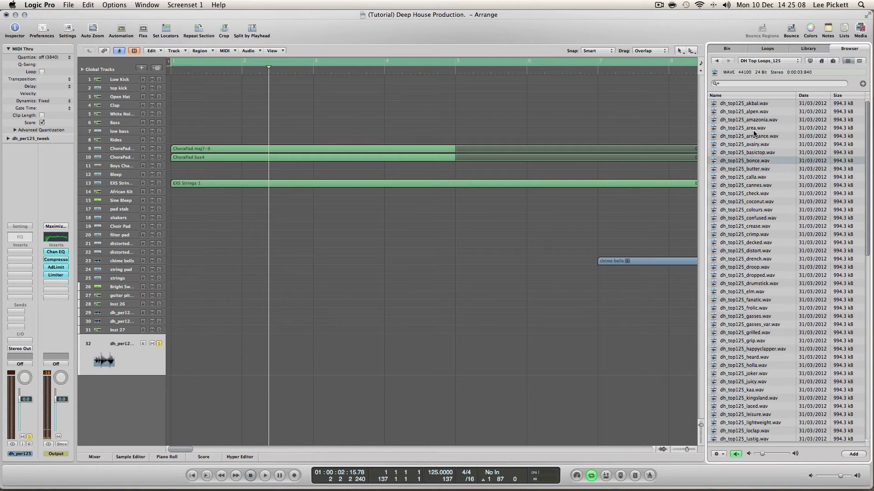
mouse_move(771, 162)
mouse_down()
mouse_move(404, 221)
mouse_move(188, 339)
mouse_move(181, 364)
mouse_up()
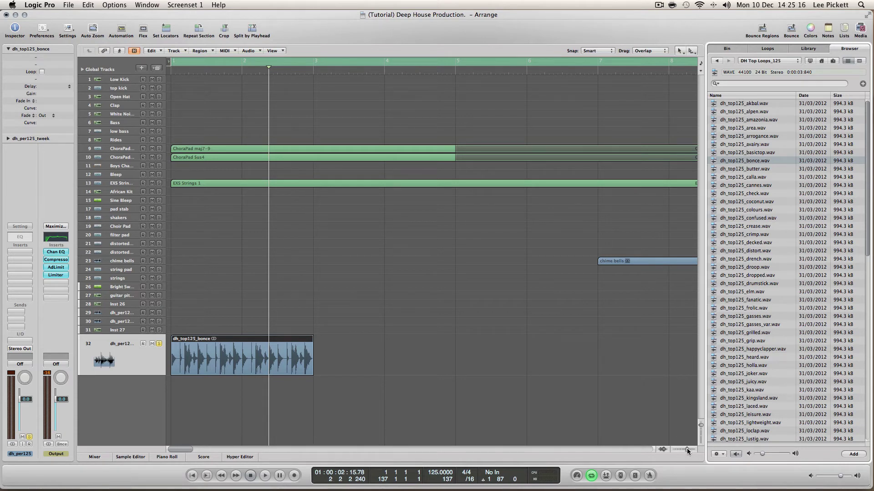
drag(686, 449, 684, 450)
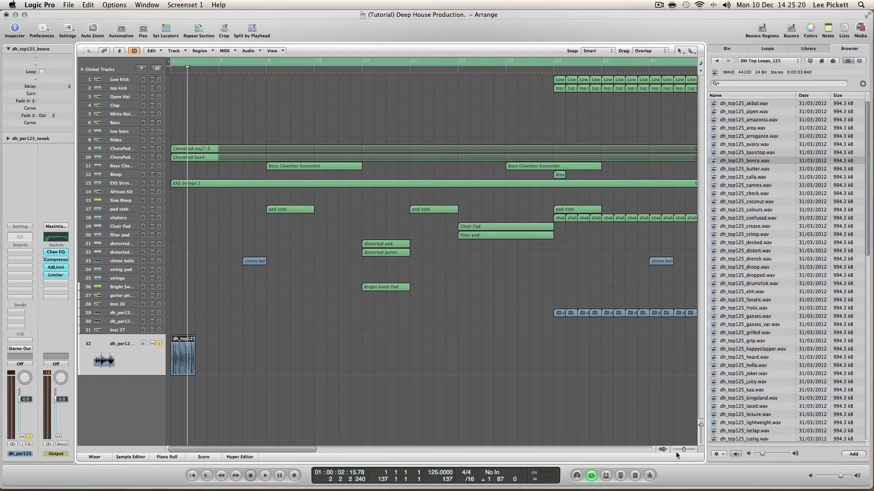
drag(178, 367, 561, 367)
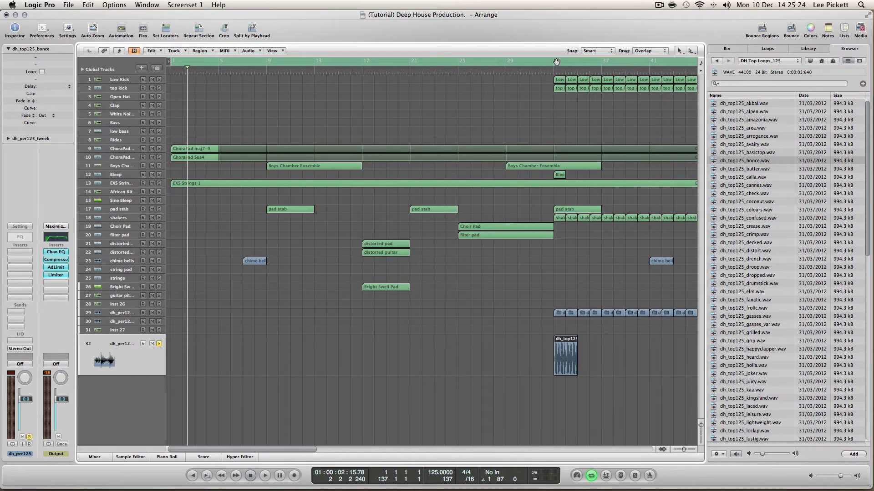
Step: Audition the new loop over a cycle of bars 33 to 37 with both kick tracks soloed, setting its track volume to -8.0 dB
drag(556, 61, 600, 67)
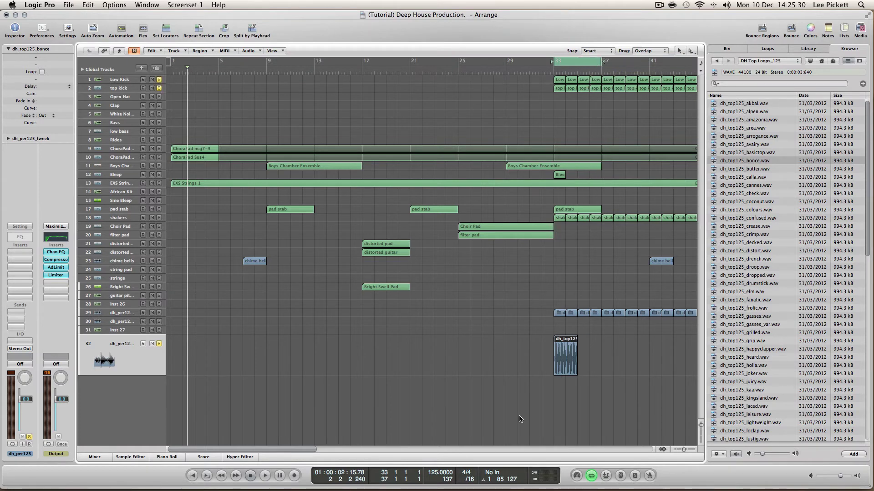
key(space)
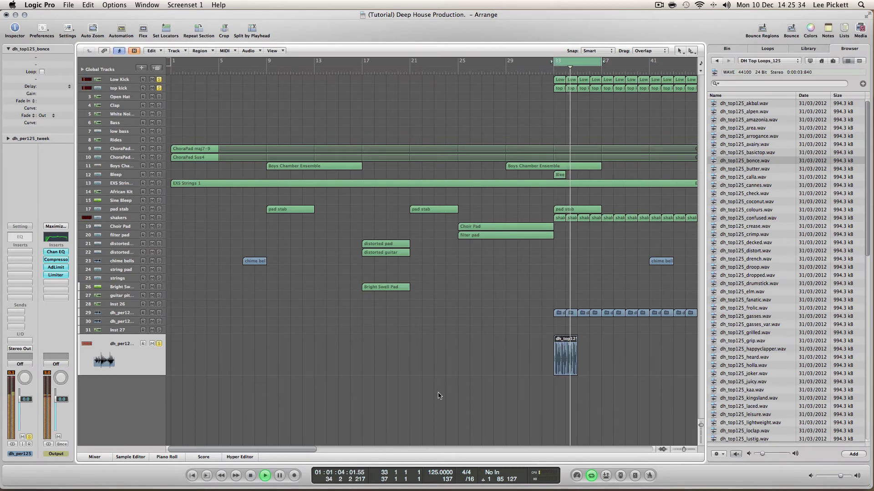
key(space)
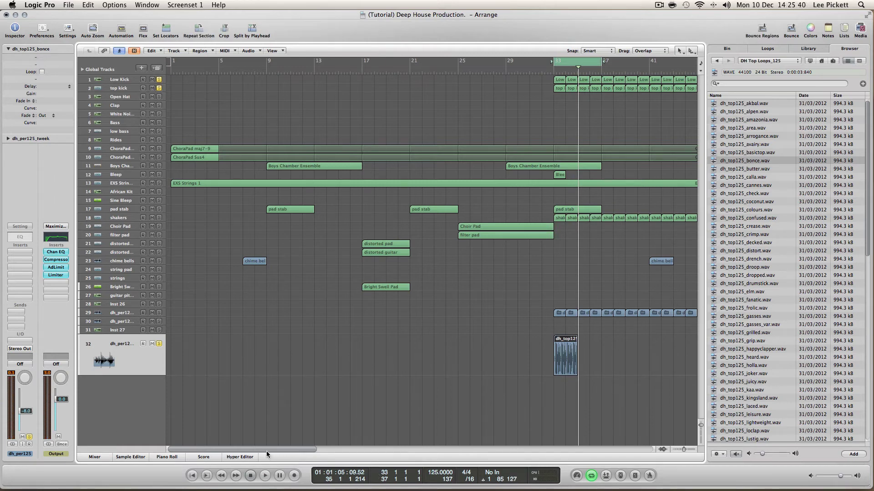
Step: Move the bonce loop to bar 49 and play it with the cycle range set to bars 49 to 53
drag(267, 453, 351, 455)
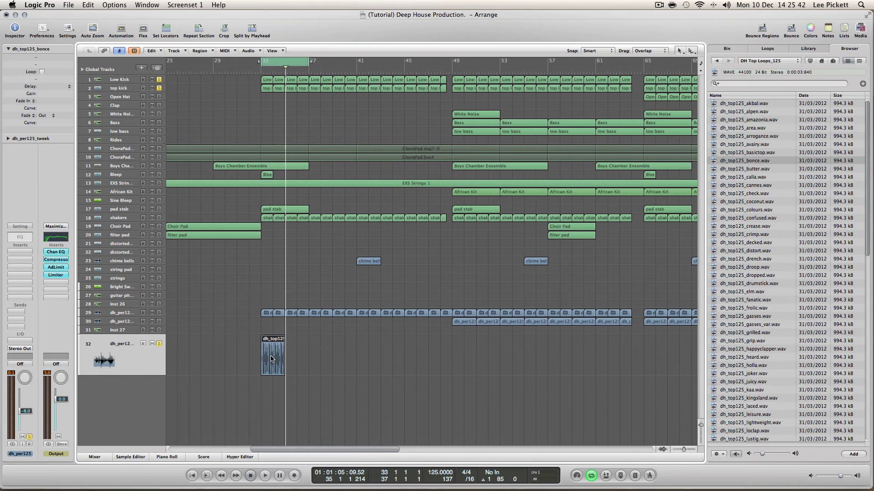
drag(271, 359, 463, 360)
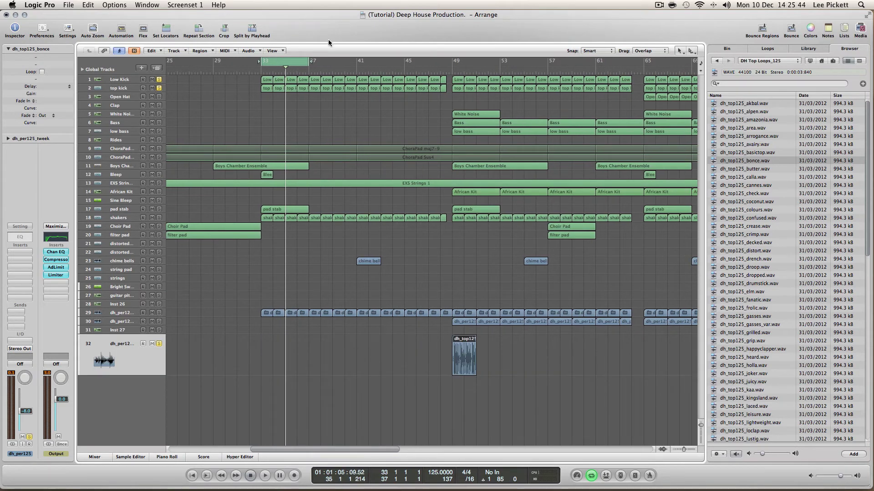
drag(287, 64, 478, 68)
key(space)
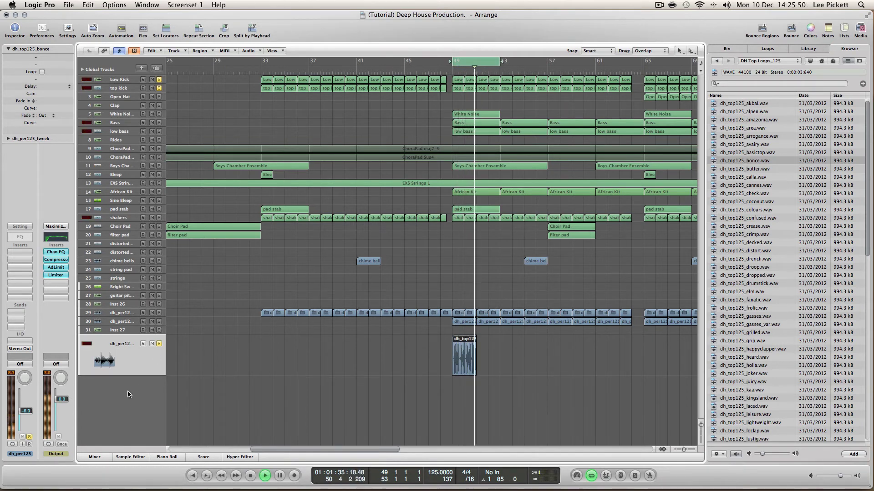
Step: Lower track 32's volume to -15.0 dB and audition the loop in the cycle with the Media area hidden
key(space)
drag(25, 411, 26, 415)
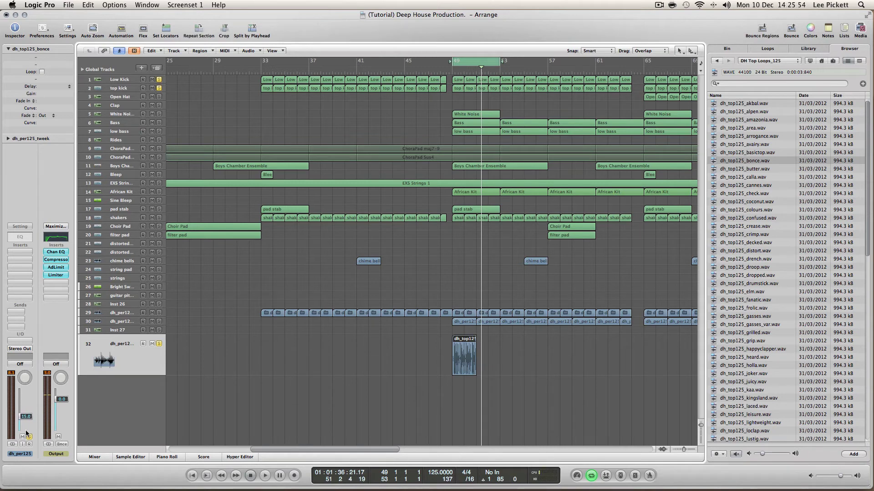
key(space)
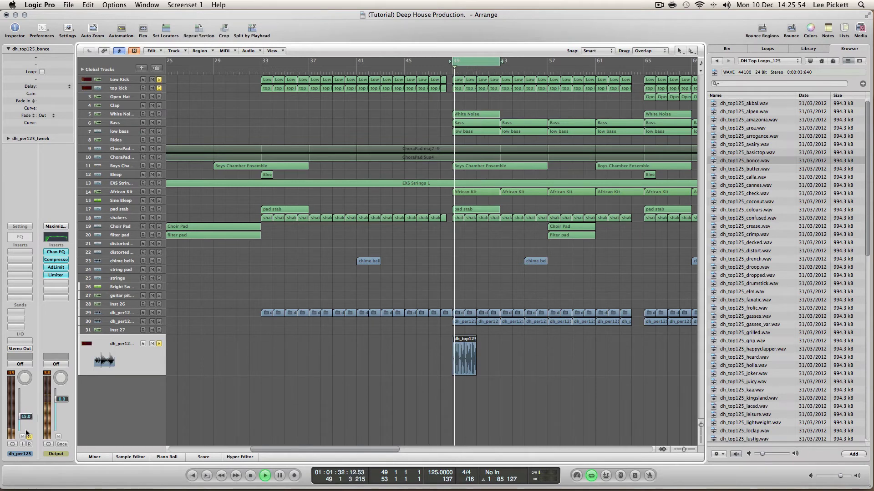
click(860, 30)
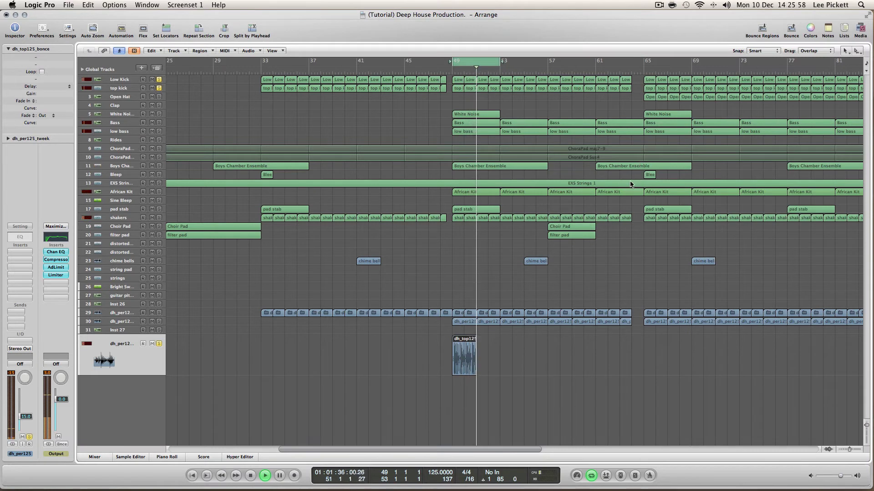
key(space)
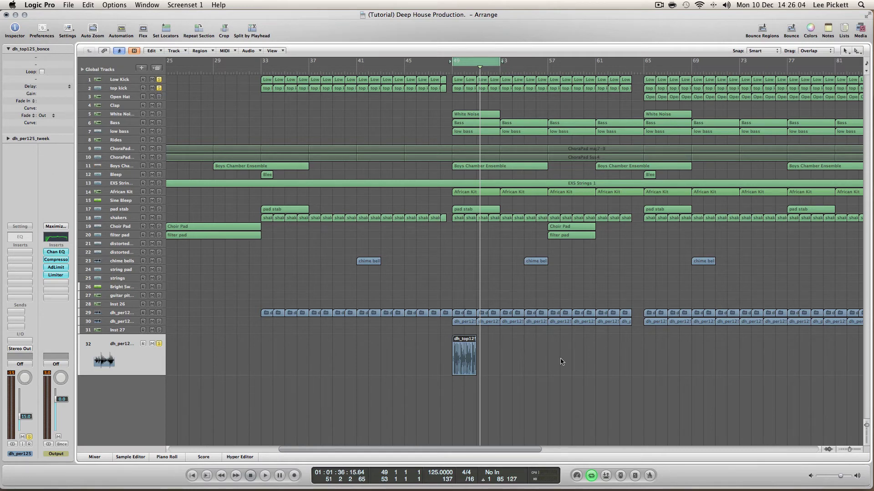
Step: Solo percussion track 29 as well and duplicate the bonce loop at bar 51, playing the cycled section
click(848, 452)
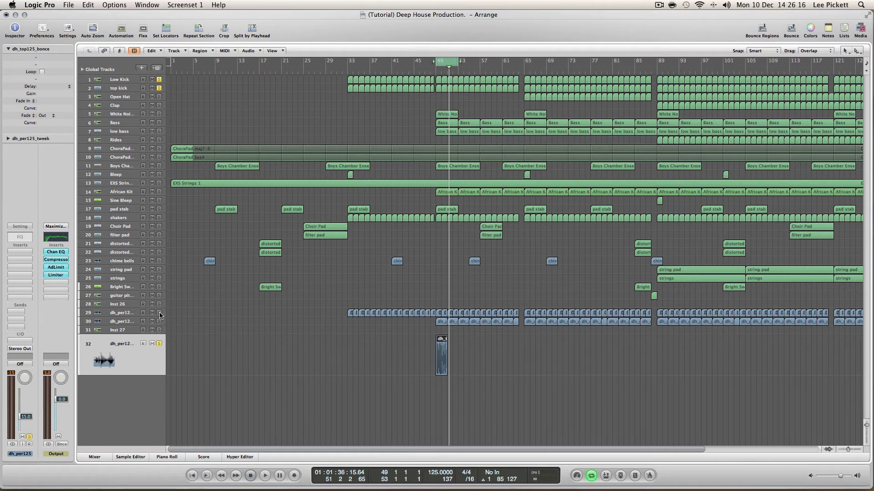
key(space)
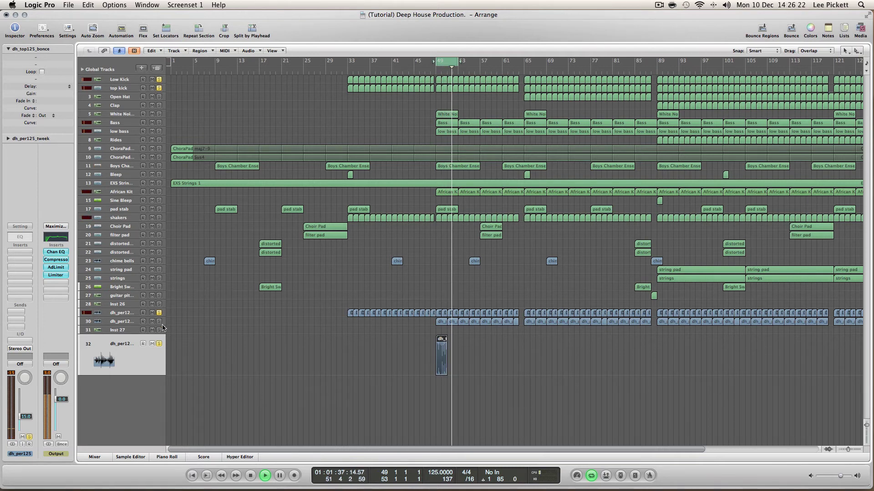
key(space)
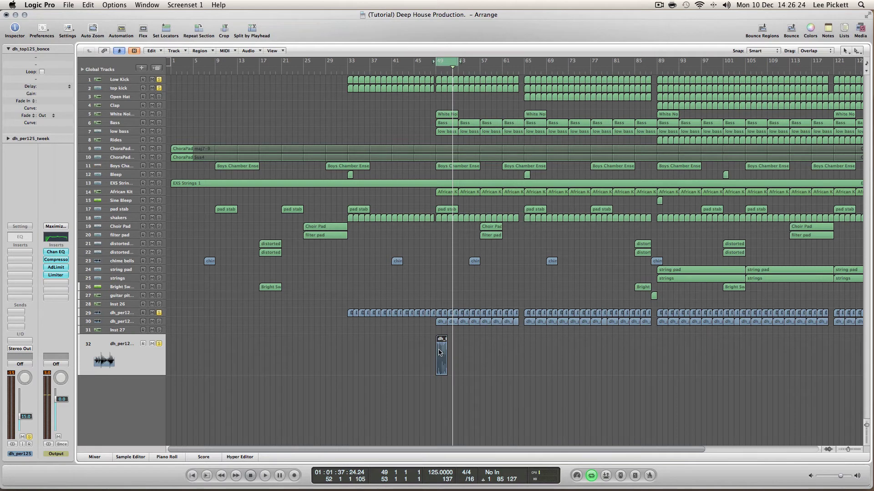
drag(444, 351, 455, 350)
key(space)
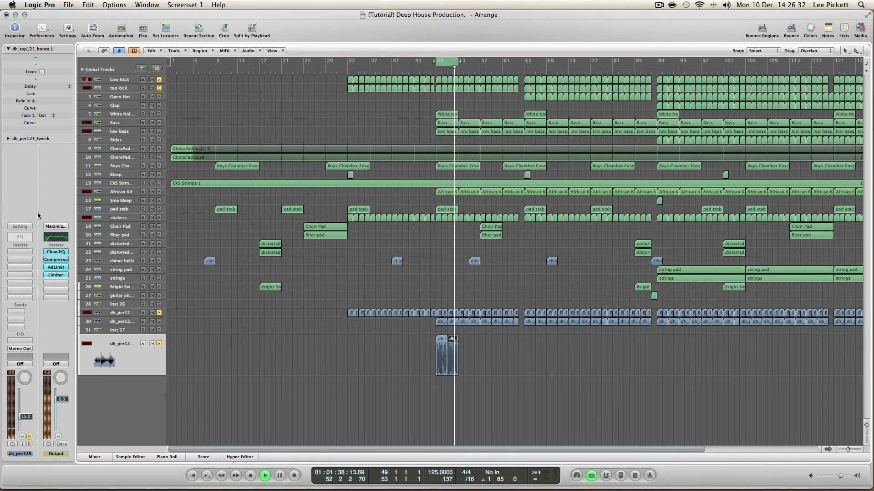
Step: Insert a Channel EQ on track 32 with the analyzer on and a 48 dB/Oct low cut at 100 Hz
double_click(23, 238)
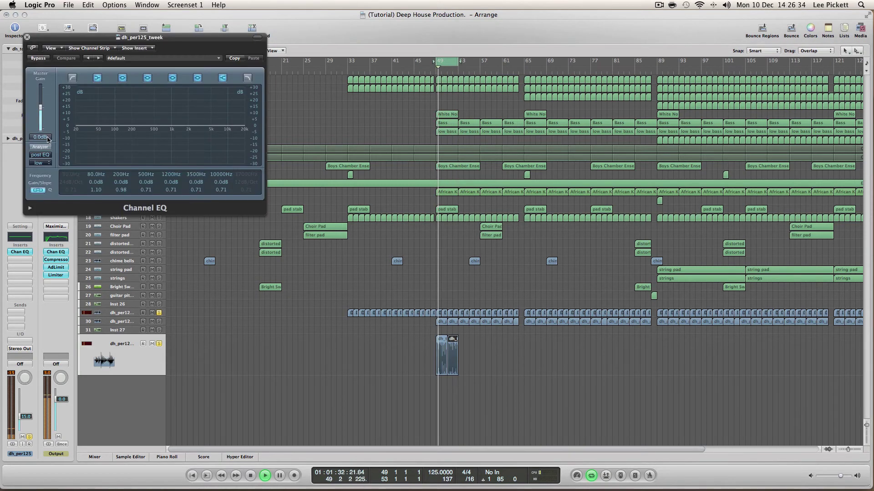
click(40, 147)
click(72, 181)
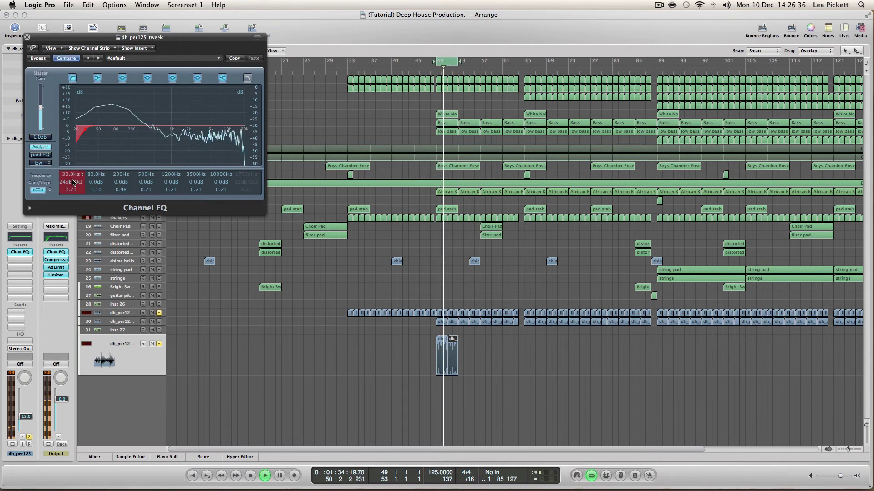
drag(72, 182, 72, 177)
drag(87, 132, 116, 165)
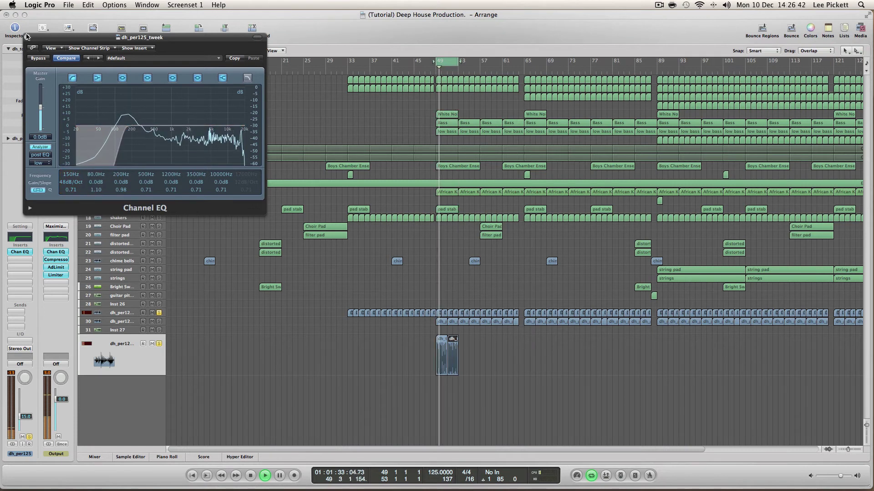
drag(71, 175, 78, 189)
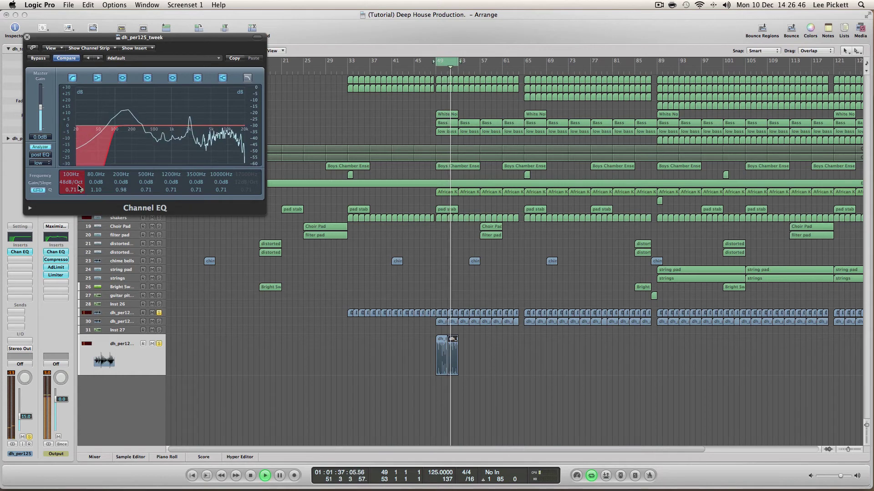
click(27, 36)
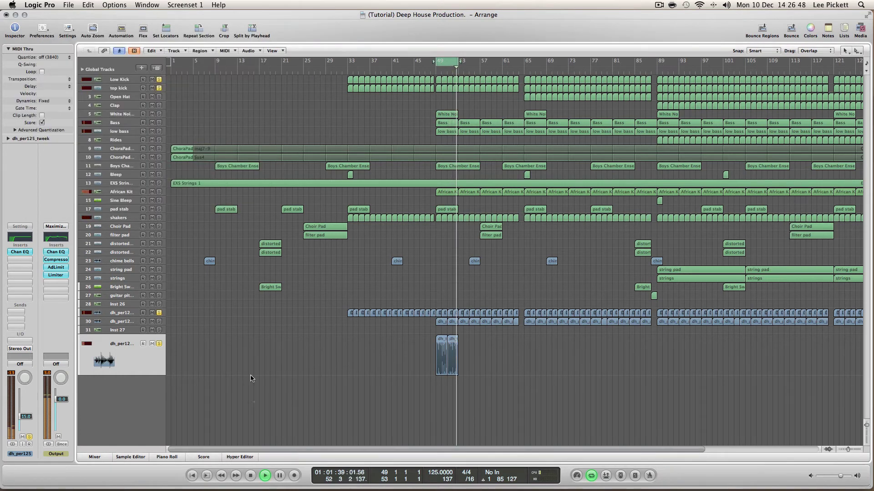
Step: Stop playback, clear all track solos, and set the cycle range to span the whole arrangement from bar 1 to 137
key(space)
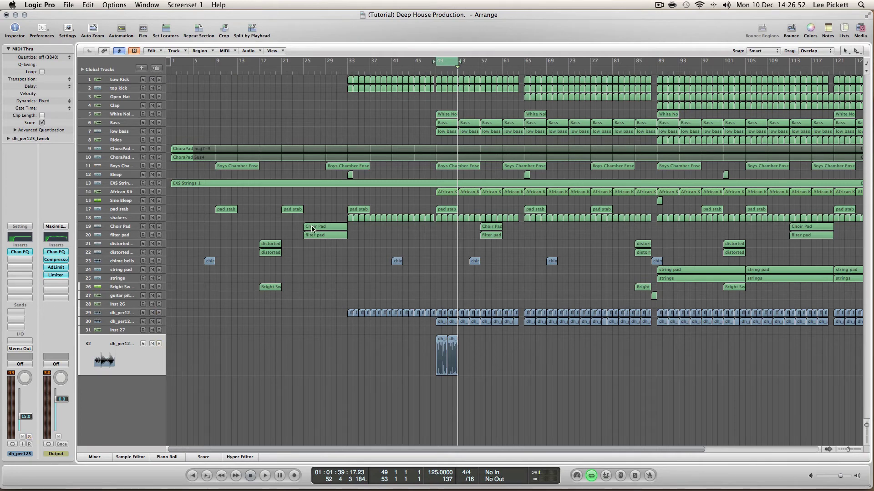
drag(171, 67, 860, 72)
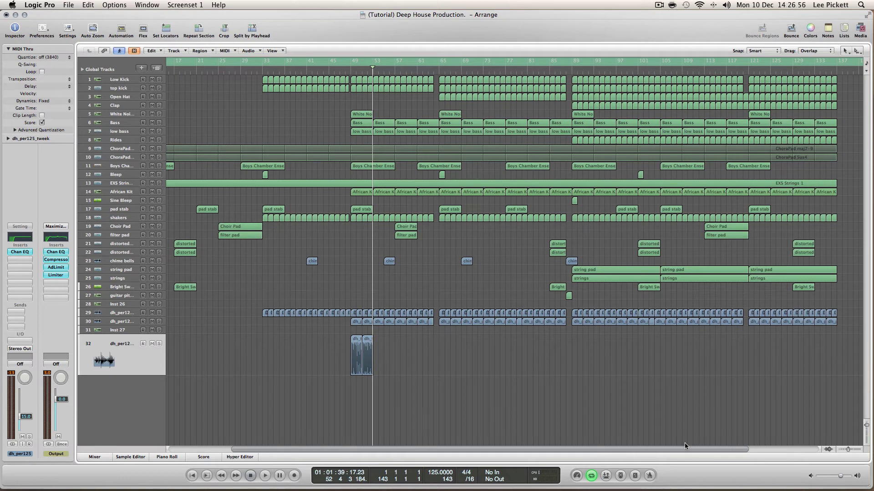
drag(695, 449, 766, 449)
drag(772, 64, 744, 66)
scroll(752, 366, left, 3)
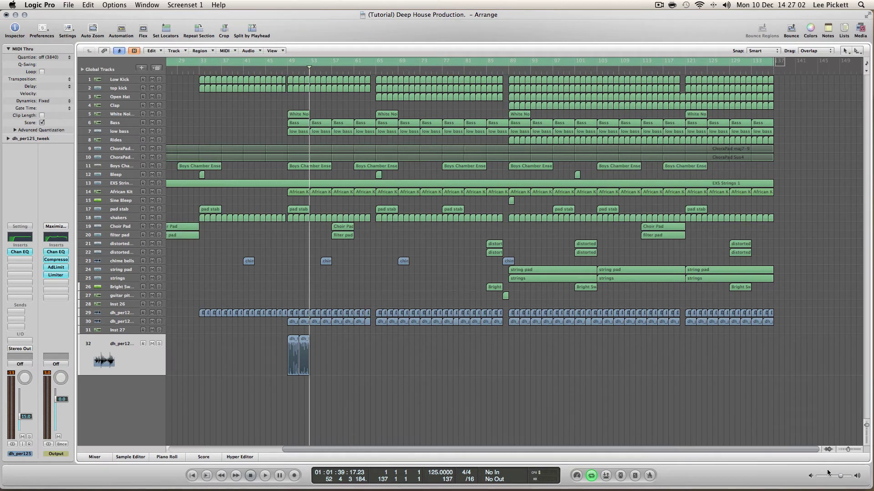
drag(848, 449, 844, 449)
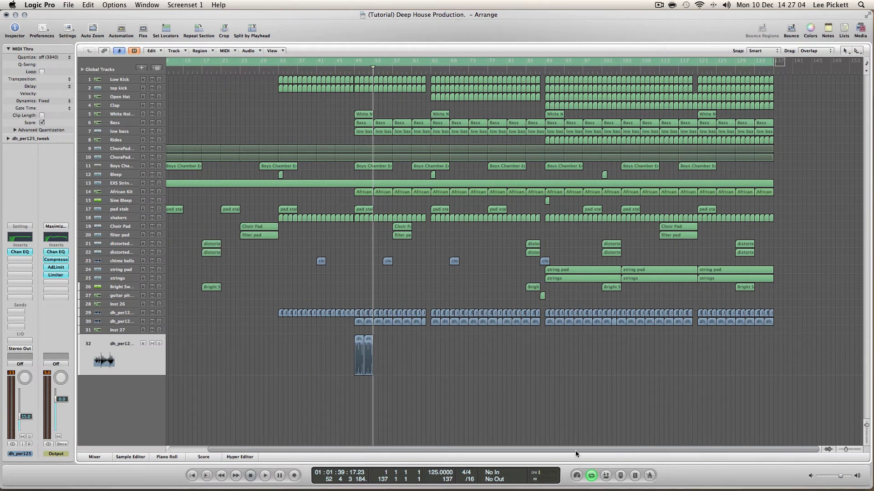
drag(576, 450, 455, 448)
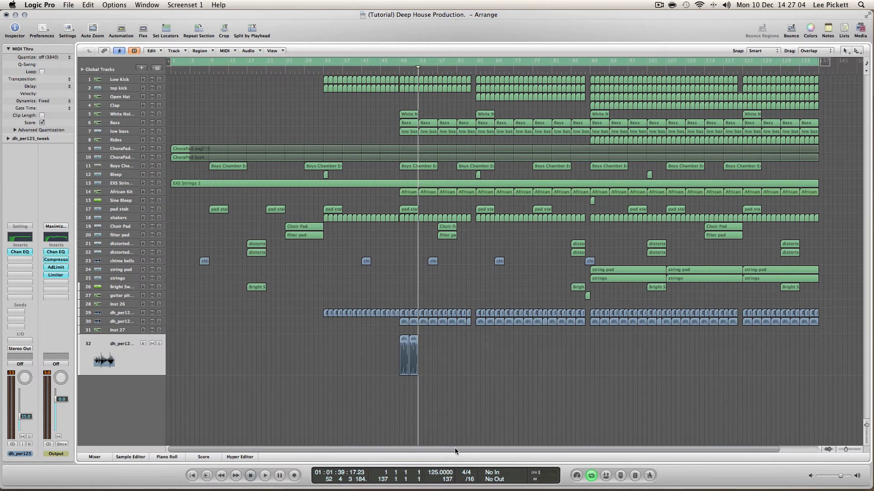
Step: Turn off Auto Zoom so track 32 returns to normal height, and play the arrangement from bar 1
click(92, 29)
key(Return)
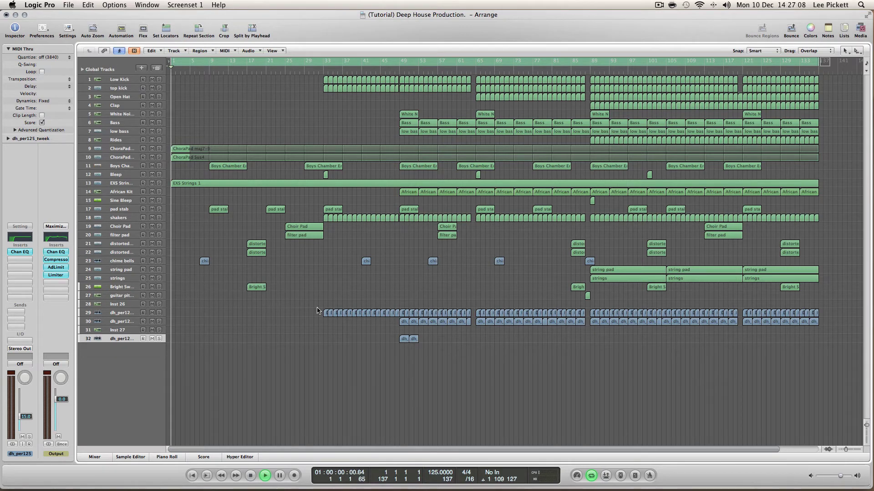
key(space)
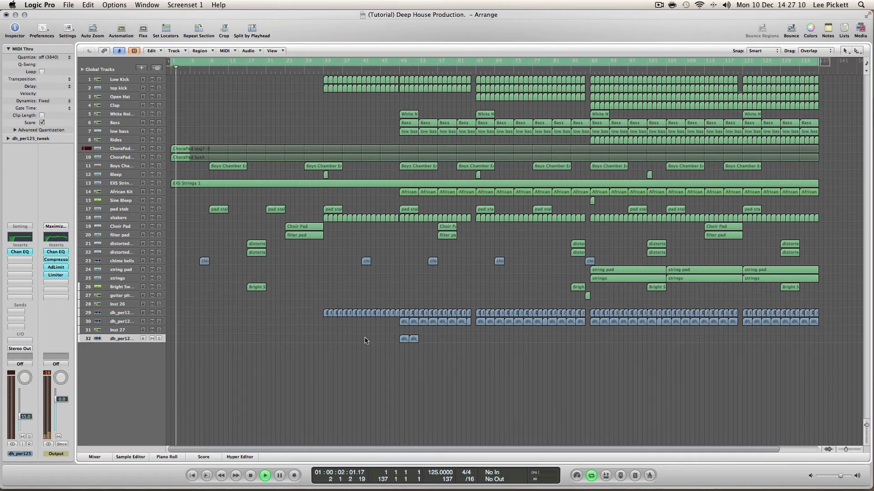
Step: Repeat the bonce loop along track 32 from bar 49 to the end of the kick section before bar 65
drag(401, 361, 470, 342)
click(497, 343)
Step: Copy the track 32 loop block to bar 65 without its short last region, and repeat those seven regions from bar 79
drag(375, 347, 544, 336)
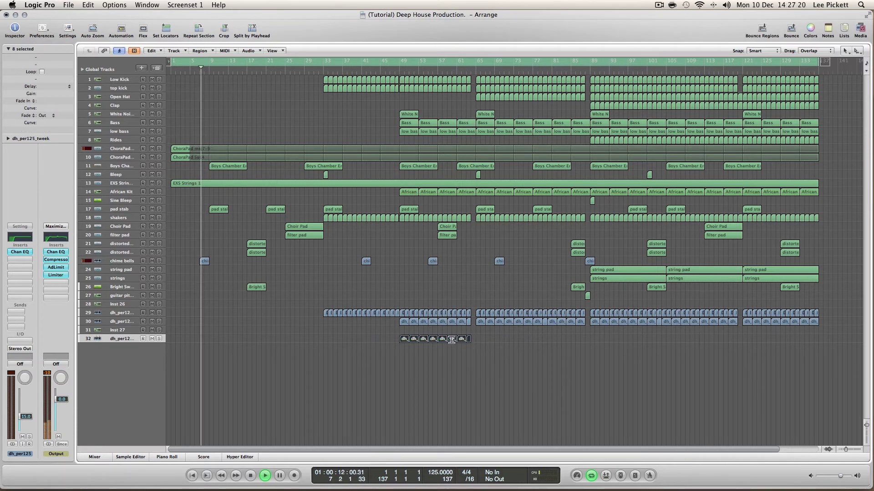
drag(405, 341, 481, 341)
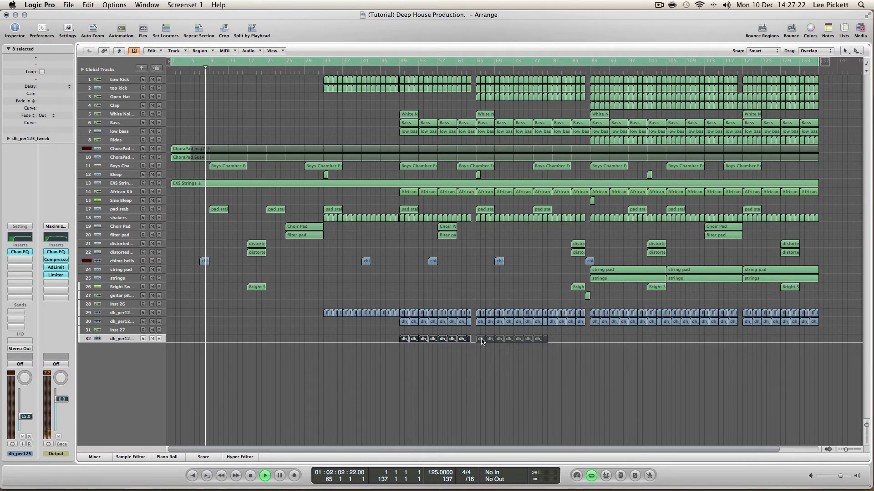
click(548, 341)
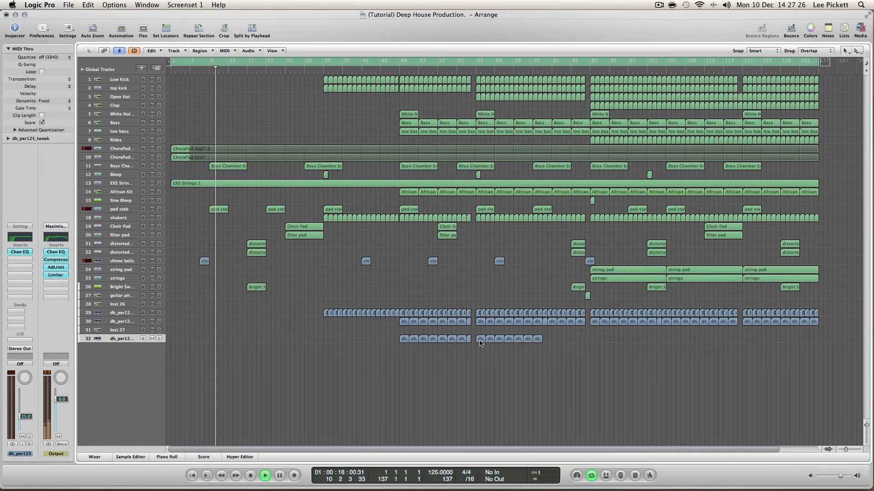
drag(481, 343, 581, 337)
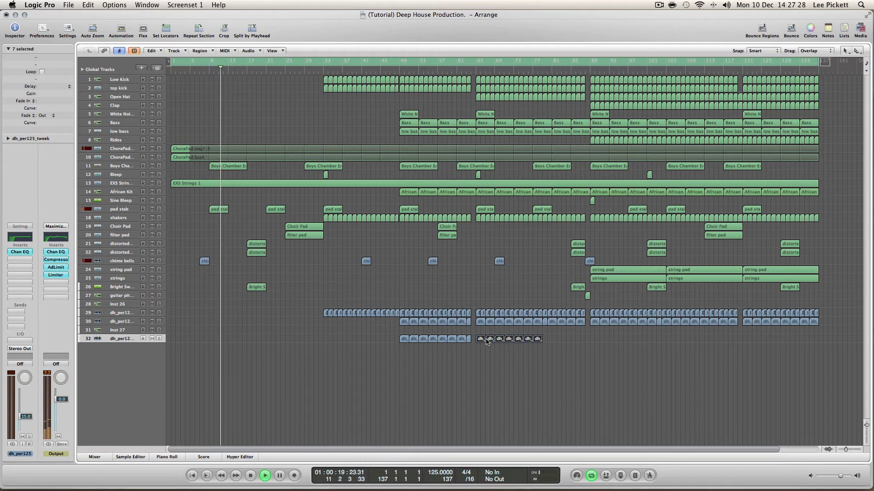
drag(486, 342, 553, 342)
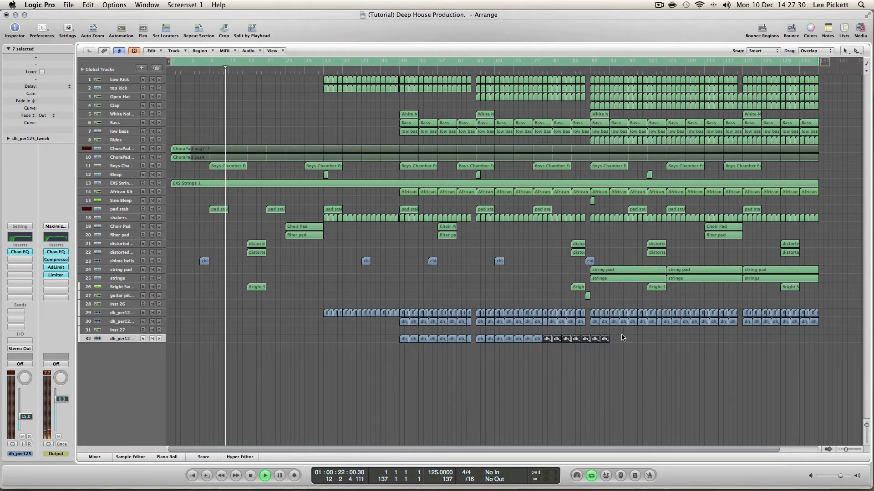
Step: Delete the surplus track 32 regions around bar 89, and copy the eleven full loop regions starting at bar 65 to bar 89
drag(623, 337, 584, 342)
key(Delete)
drag(477, 349, 573, 341)
drag(489, 341, 602, 341)
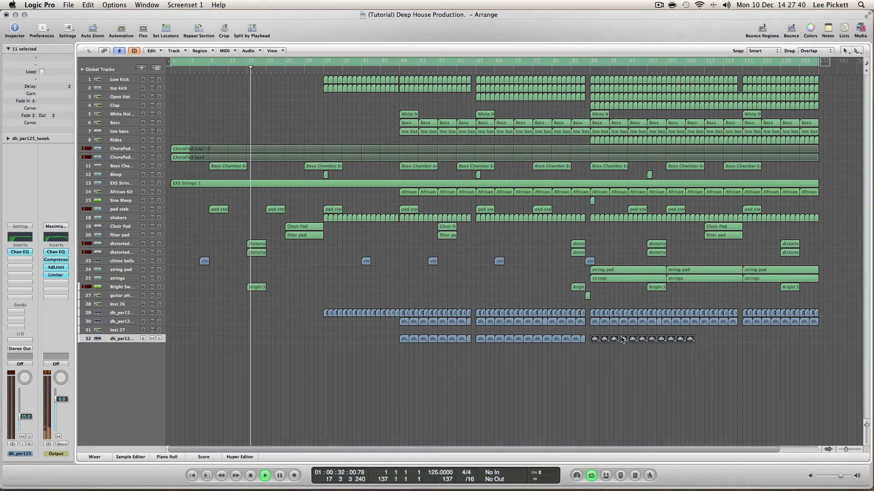
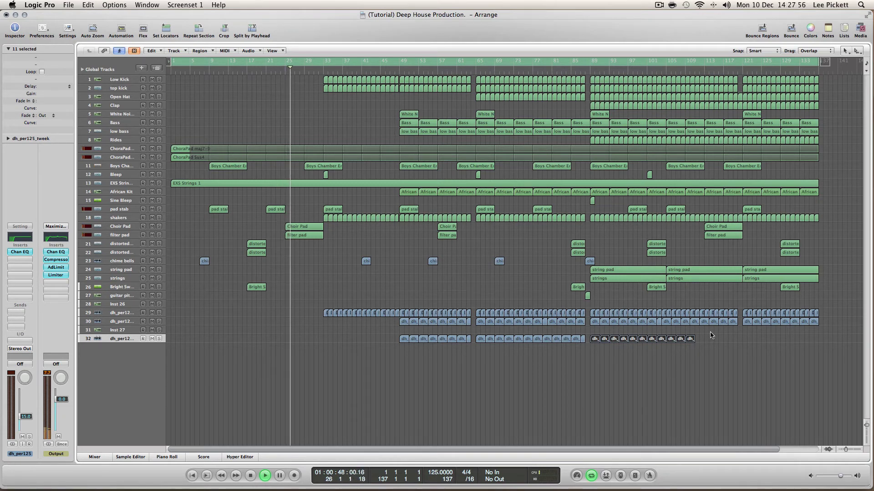
Step: Add four more loop regions to track 32's bar 89 block, and copy the short region before bar 89 to the kick section's end before bar 121
drag(709, 331, 735, 344)
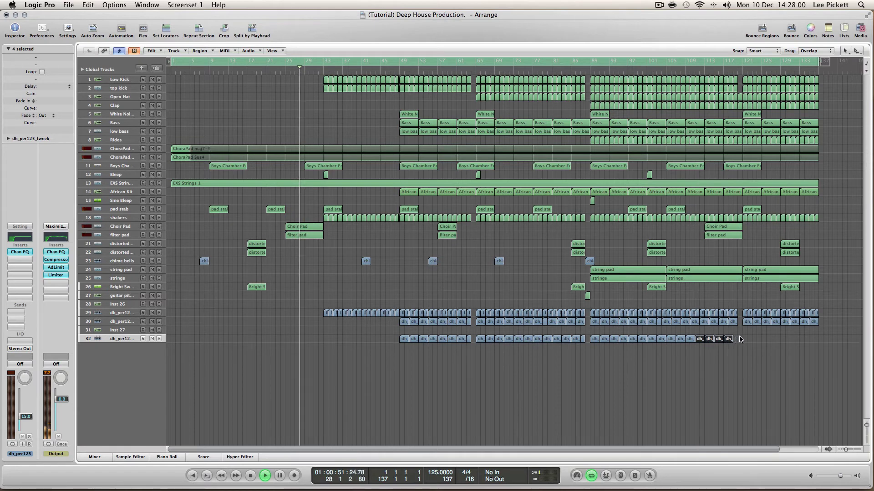
click(646, 340)
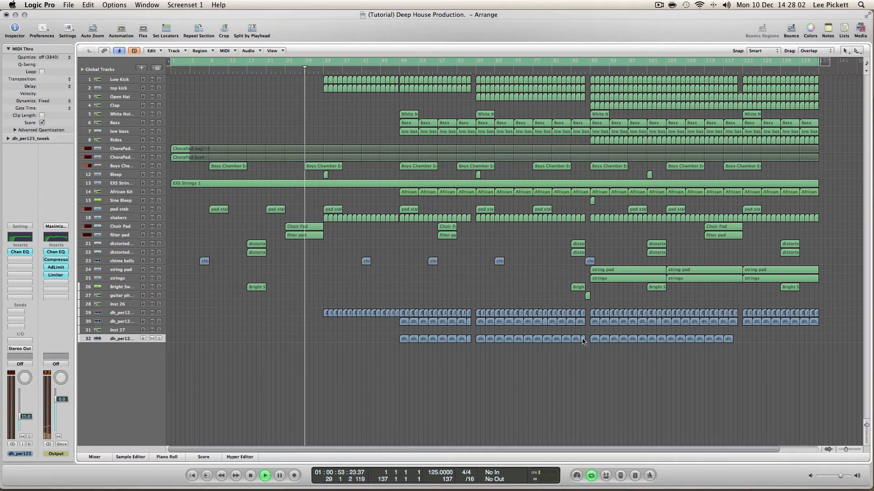
drag(583, 339, 735, 341)
click(746, 342)
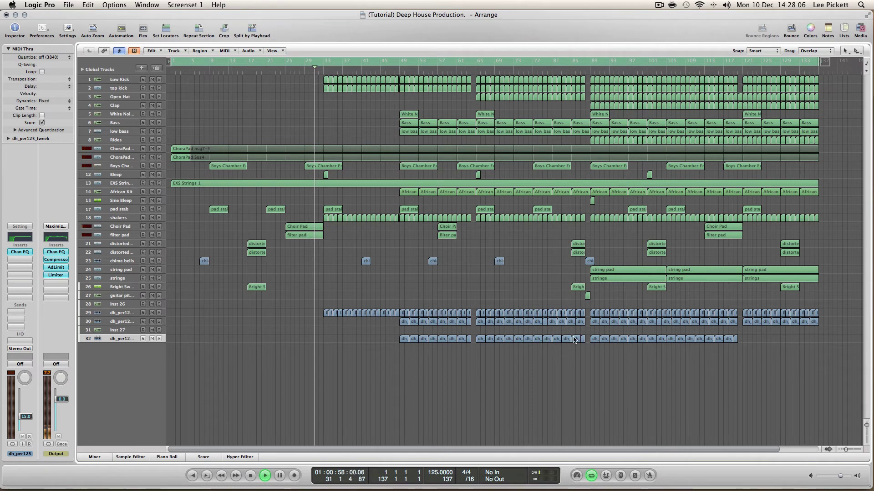
Step: Copy track 32's bar 49 loop block to bar 121, and replace its short last region with a full one ending at bar 137
drag(382, 362, 471, 339)
drag(408, 339, 748, 340)
click(796, 358)
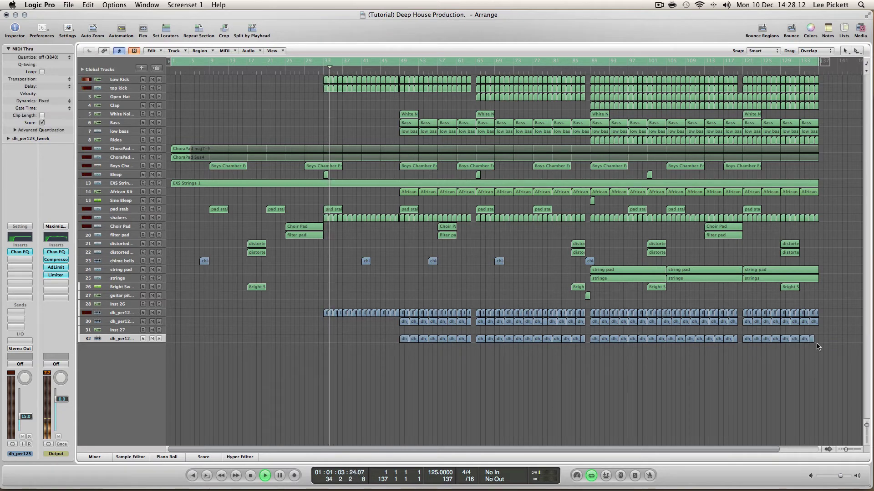
click(812, 342)
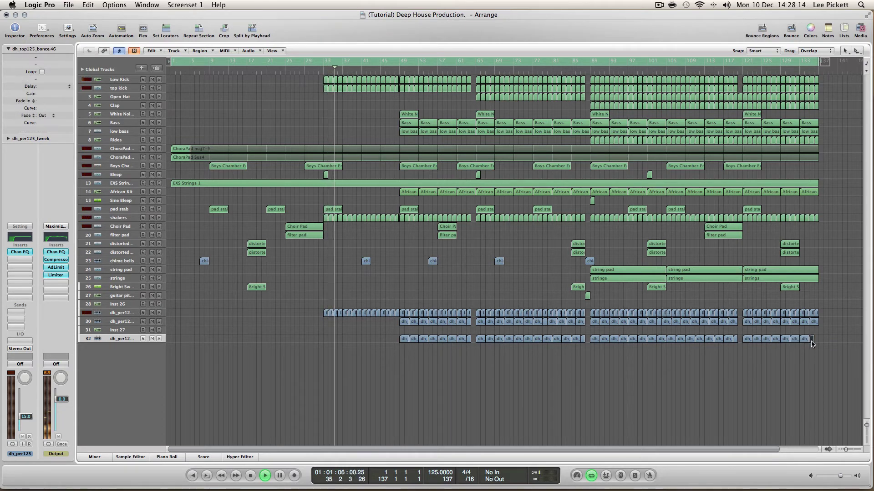
key(Delete)
drag(804, 339, 815, 340)
click(804, 371)
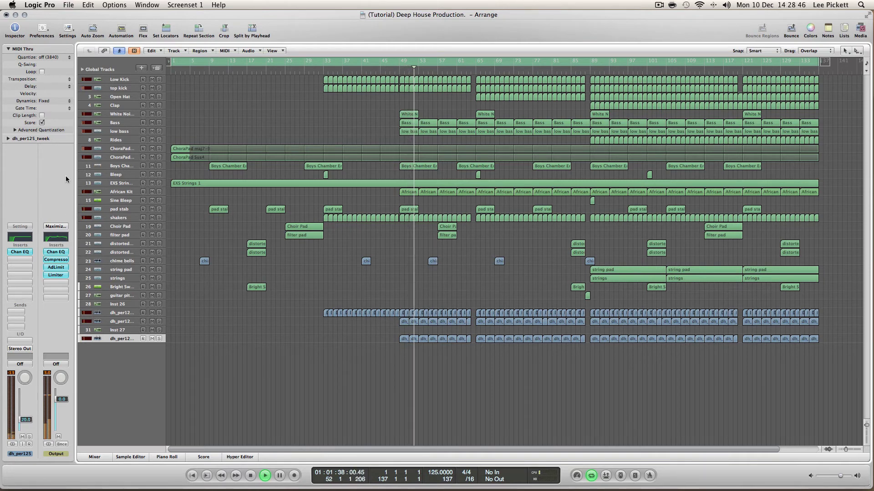
Step: Raise the low-cut frequency in track 32's Channel EQ to 1540 Hz and close the EQ
double_click(28, 236)
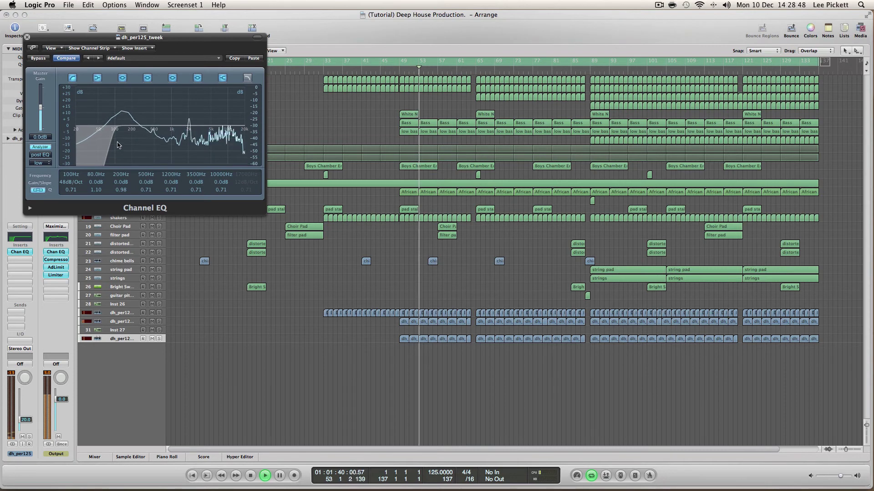
drag(118, 156, 177, 162)
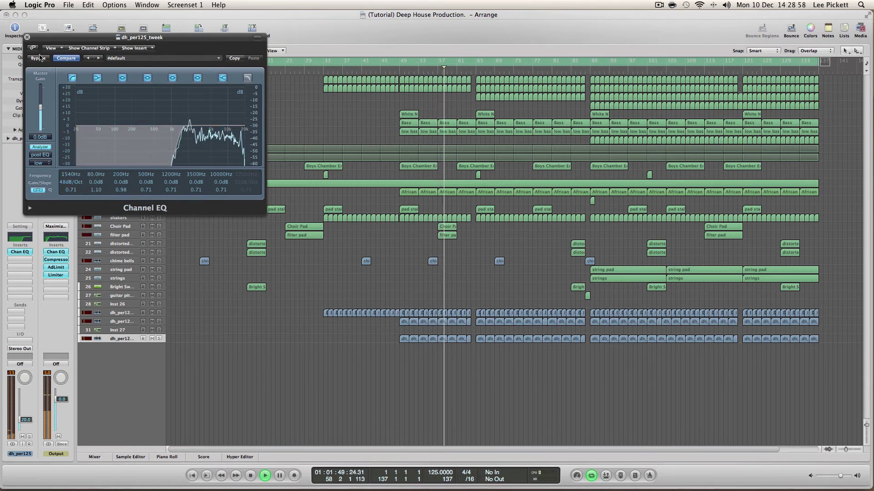
click(26, 37)
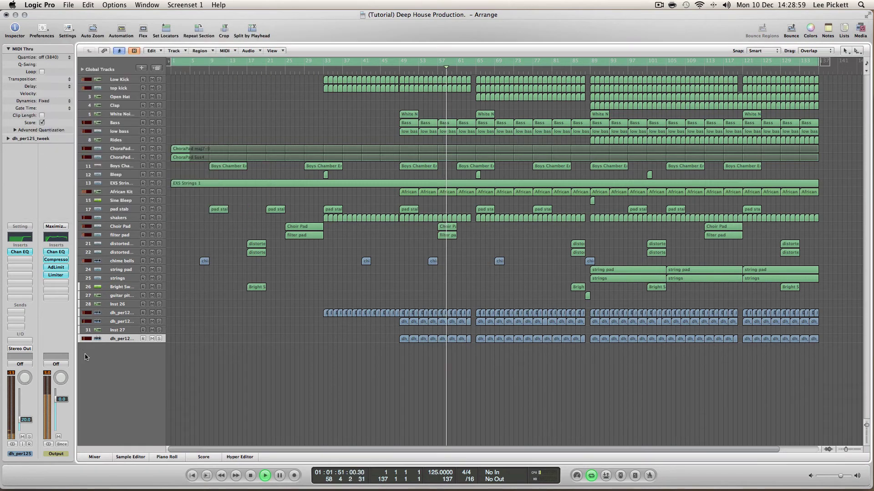
Step: Mute track 32 to compare the mix without it, and delete the track together with its regions
click(152, 339)
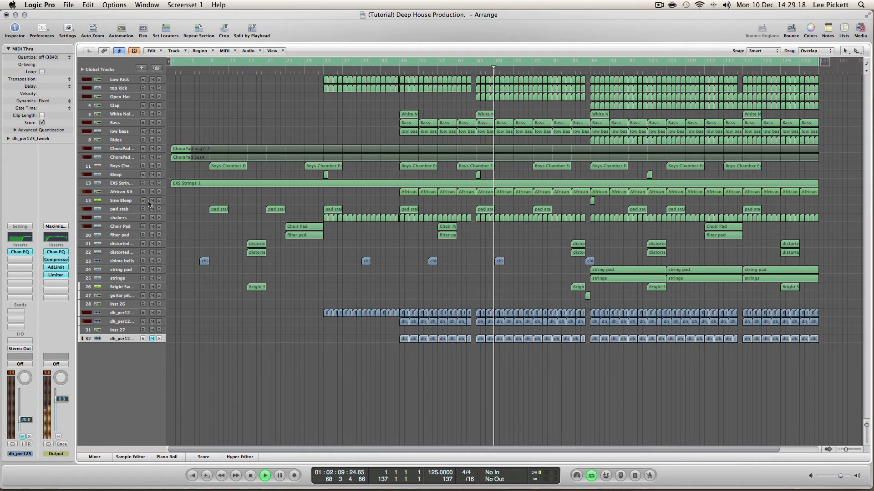
click(181, 50)
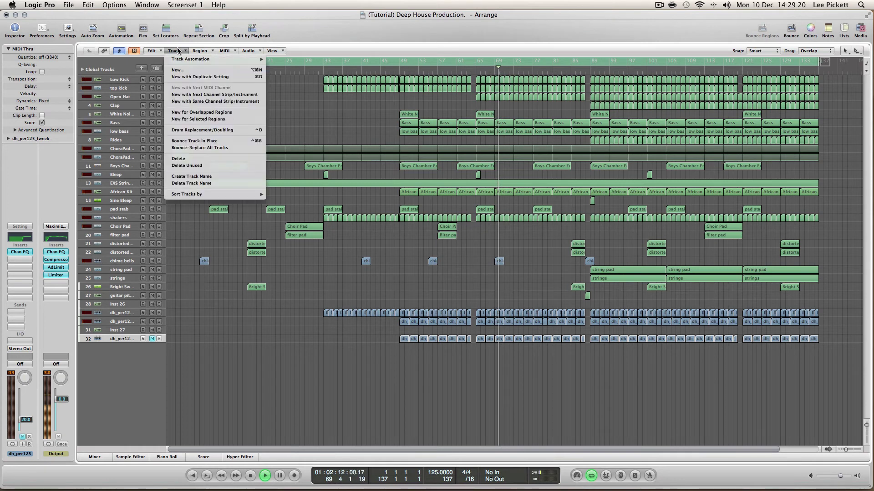
click(202, 159)
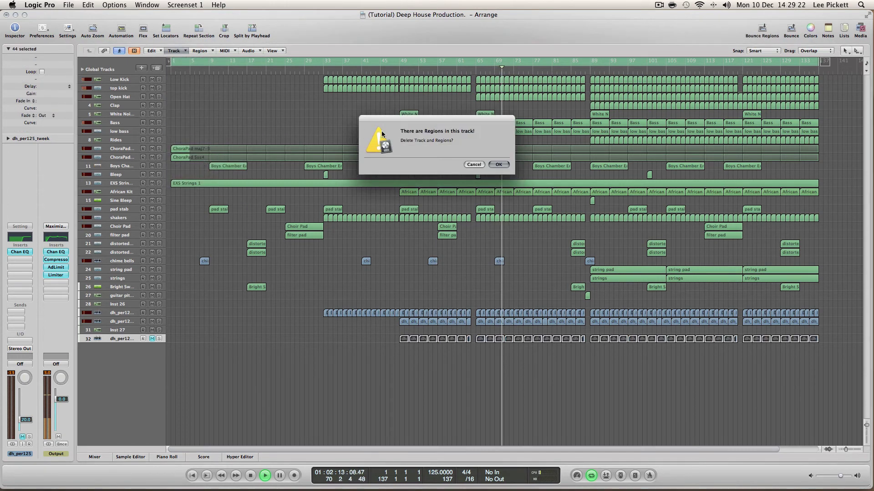
click(499, 165)
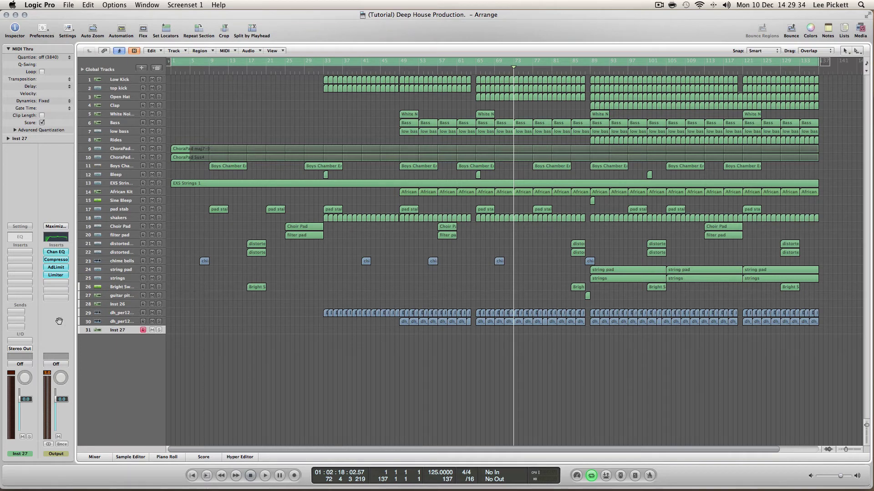
Step: Load the Spectrasonics Omnisphere instrument in stereo on the Inst 27 track and open its patch browser
click(23, 340)
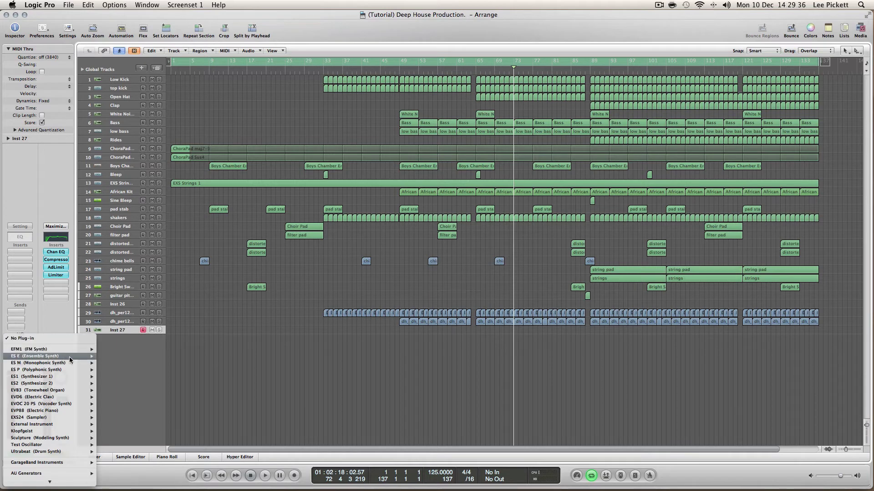
mouse_move(74, 370)
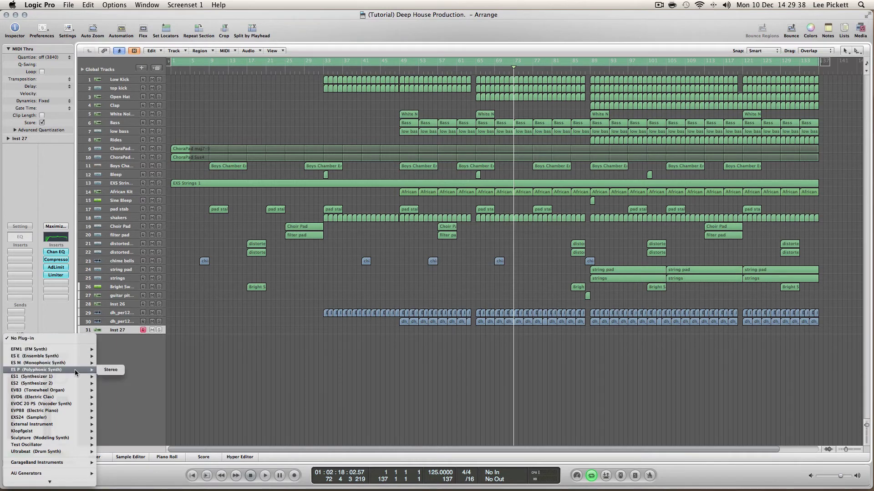
mouse_move(75, 384)
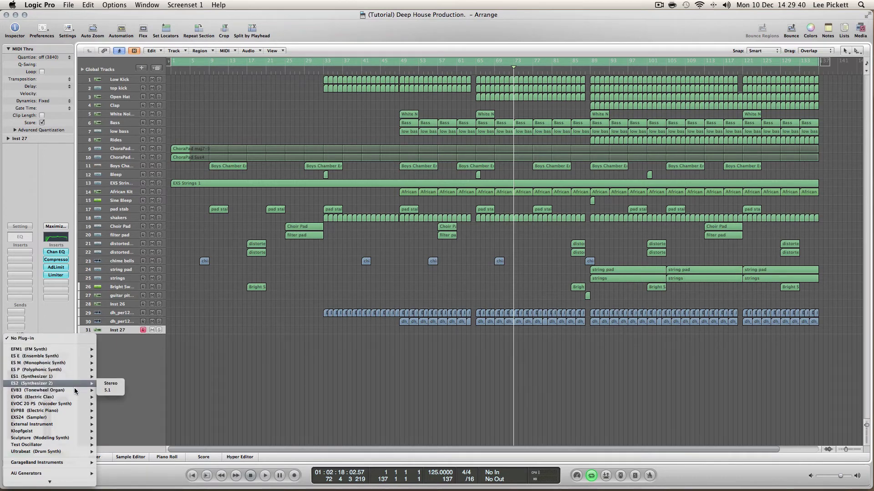
mouse_move(76, 469)
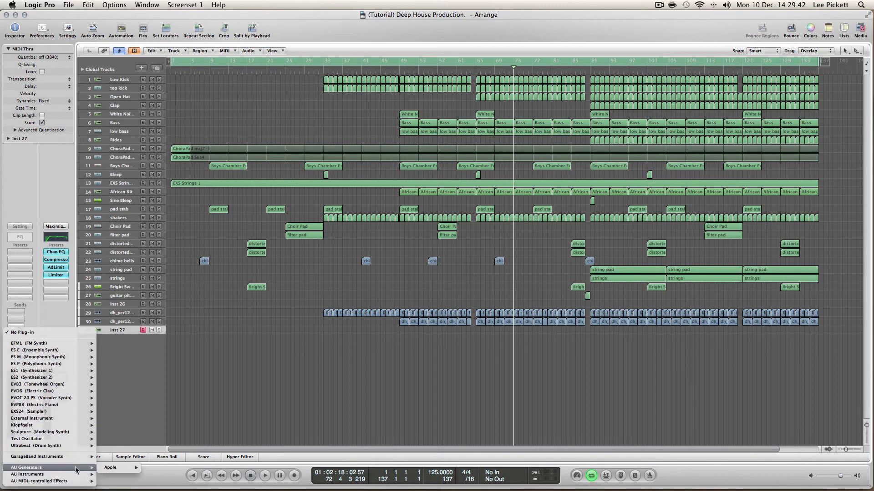
mouse_move(147, 468)
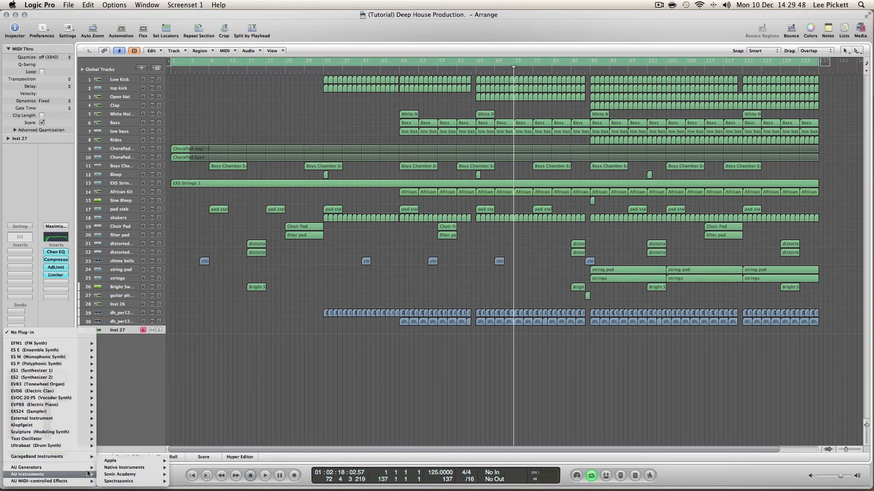
mouse_move(136, 482)
mouse_move(196, 481)
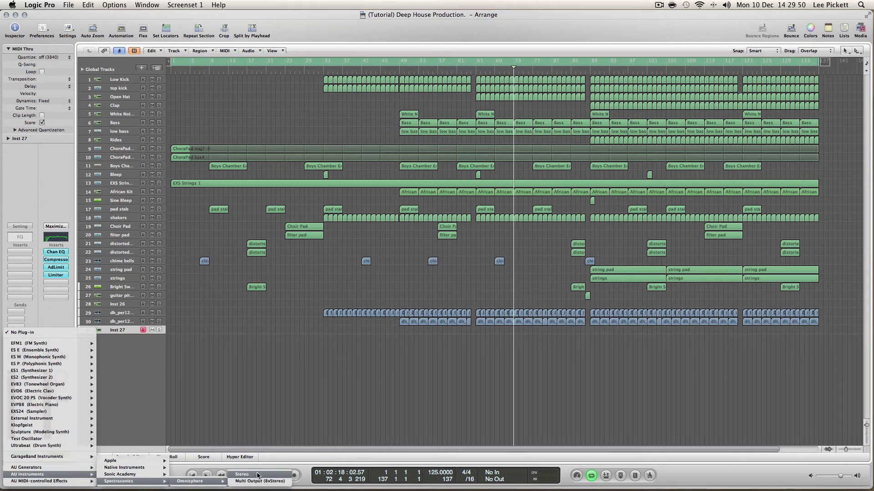
click(257, 475)
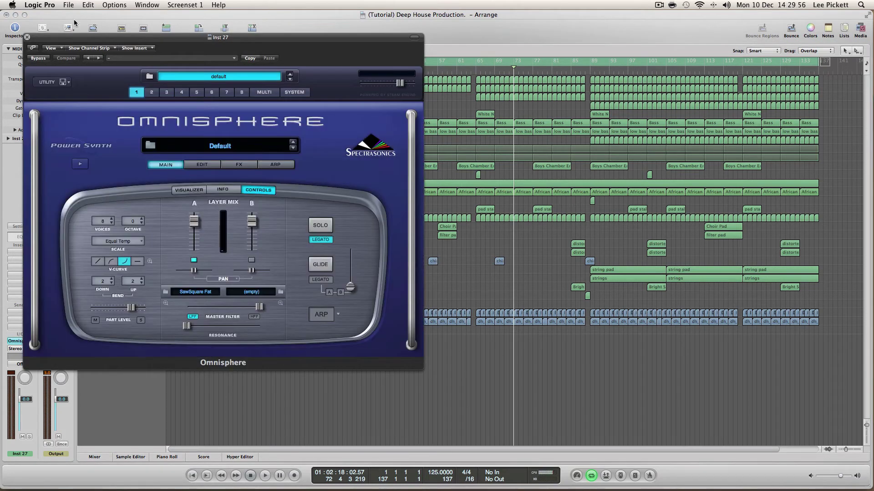
drag(66, 38, 150, 70)
click(301, 176)
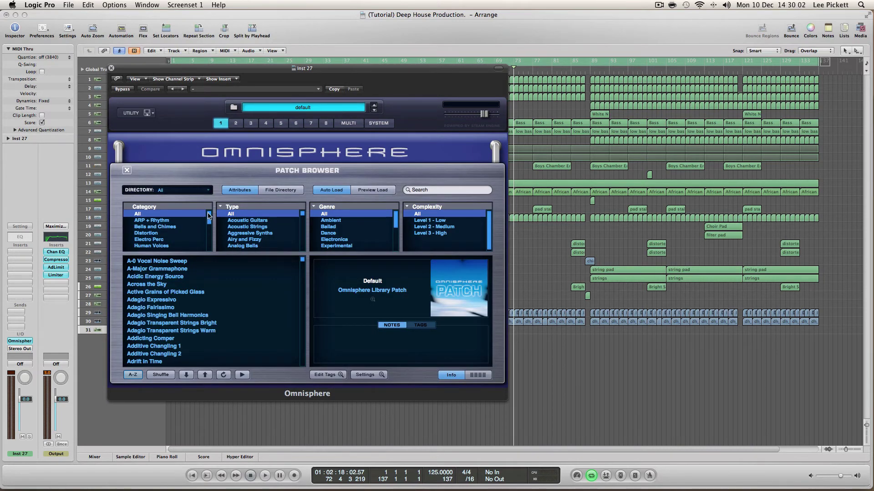
Step: Try the Adagio Expressivo, Air Glass and Air Magic Carpet patches from Omnisphere's Pads + Strings category, and close the instrument
drag(209, 215, 211, 233)
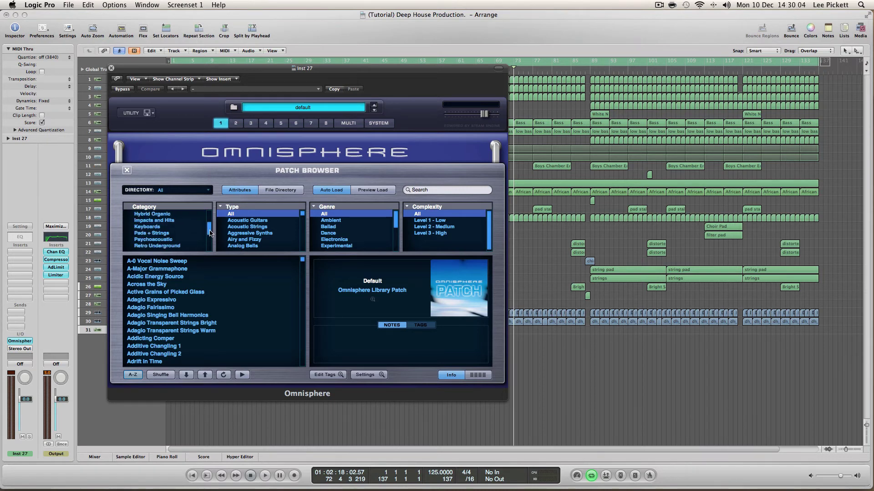
click(144, 235)
click(151, 261)
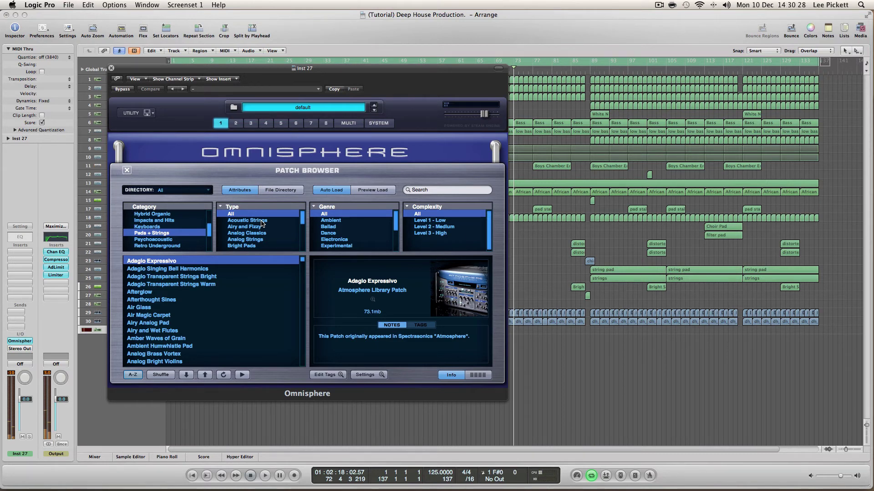
click(150, 309)
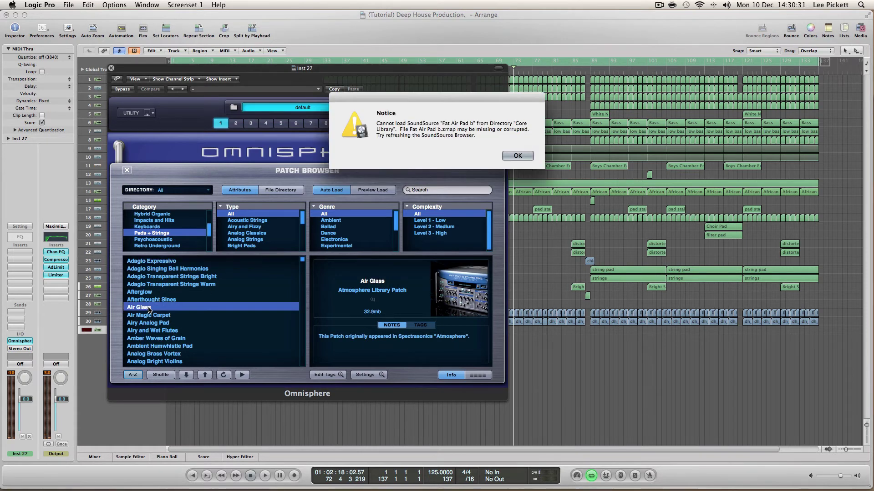
click(520, 155)
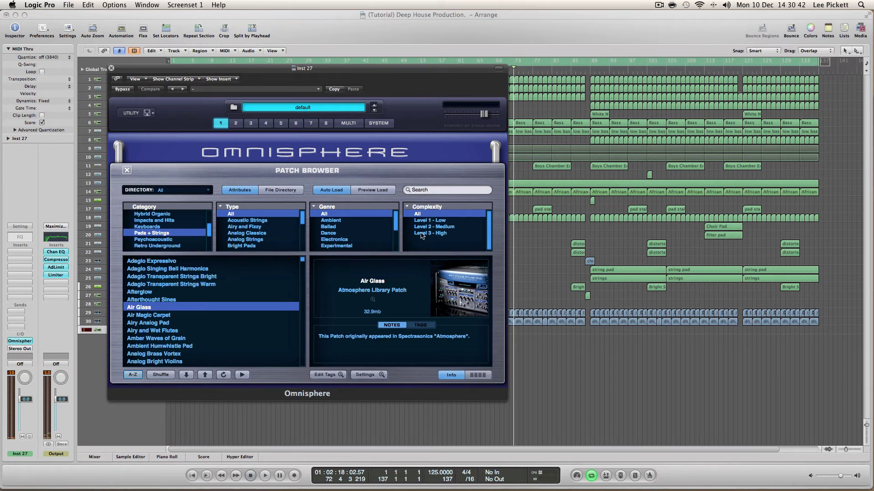
click(189, 317)
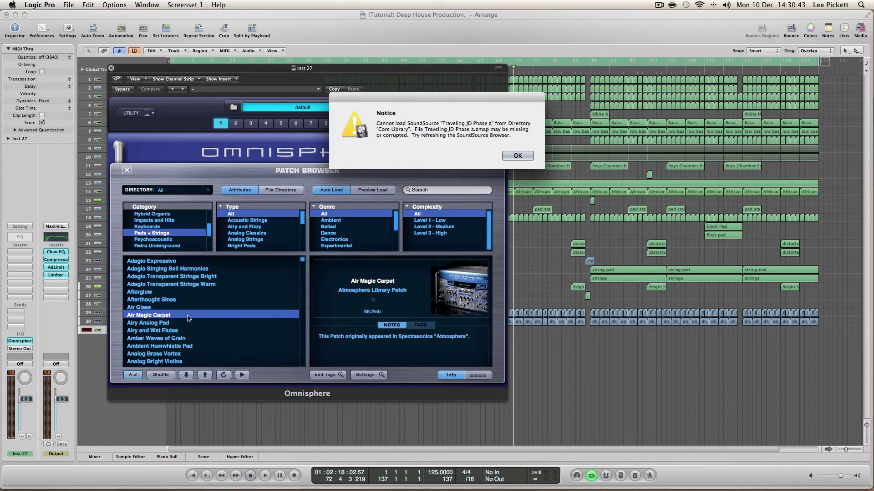
click(517, 157)
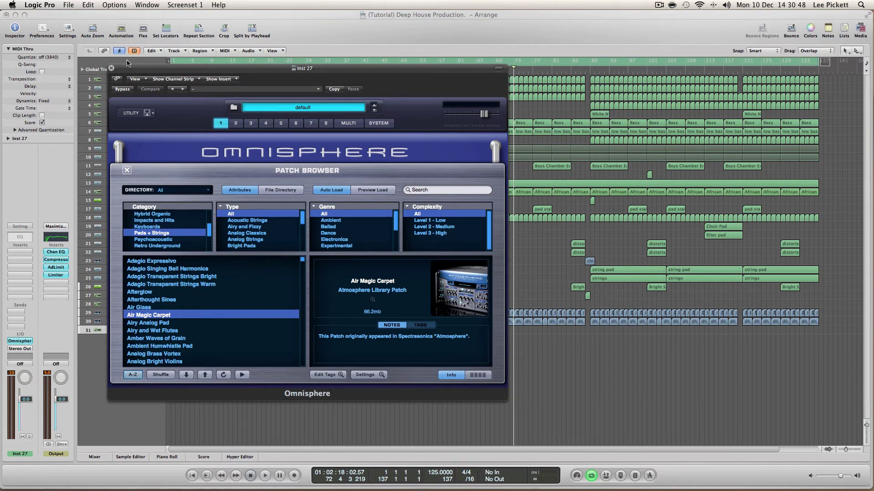
click(112, 68)
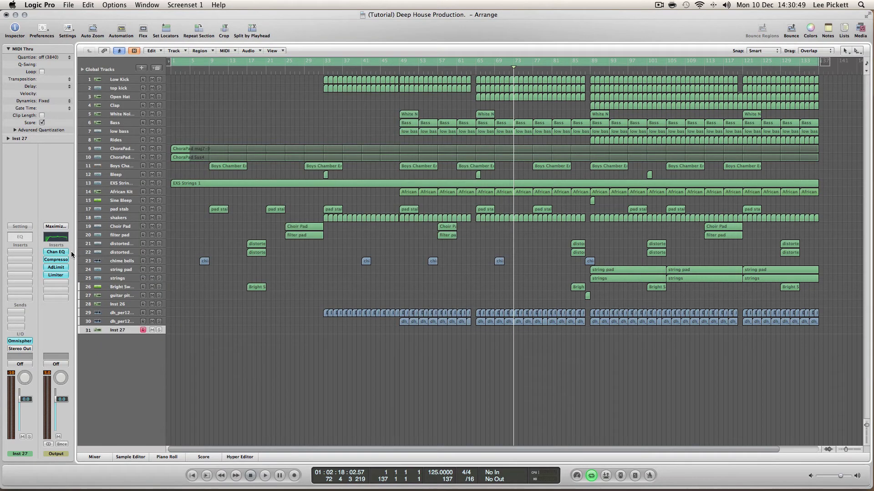
Step: Replace Omnisphere on track 31 with the GarageBand Strings instrument and load its Arco Strings setting
click(20, 340)
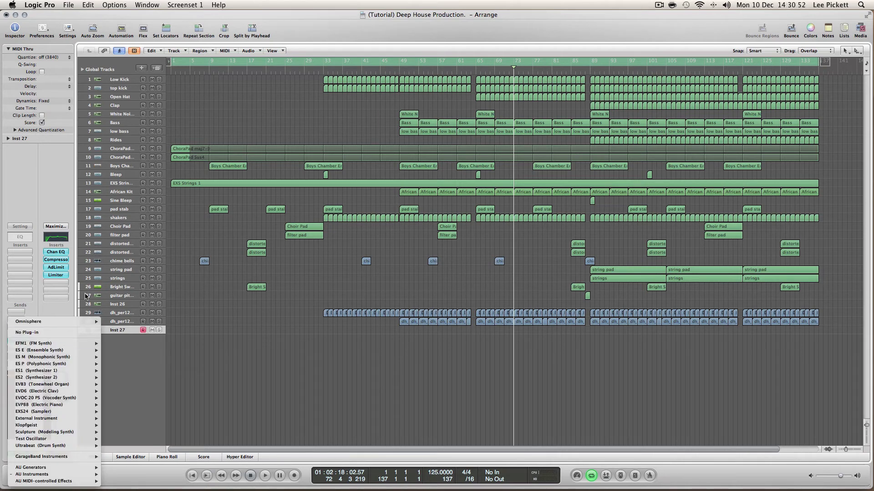
mouse_move(71, 457)
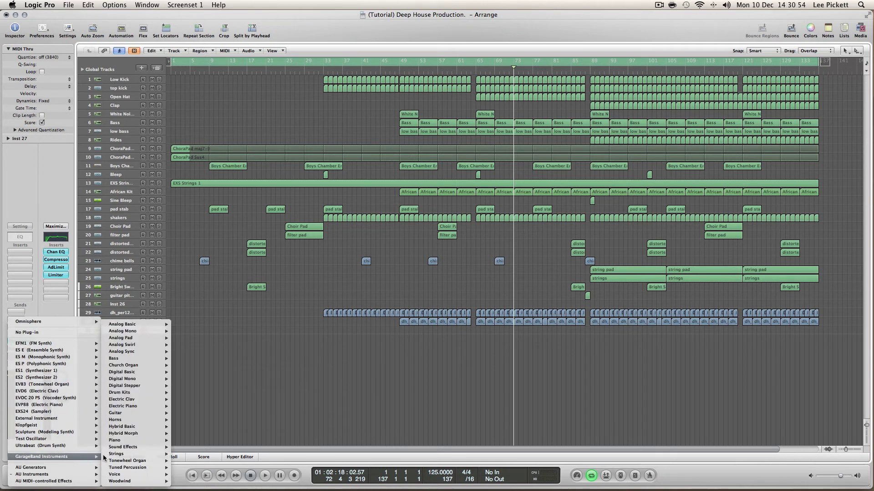
click(185, 454)
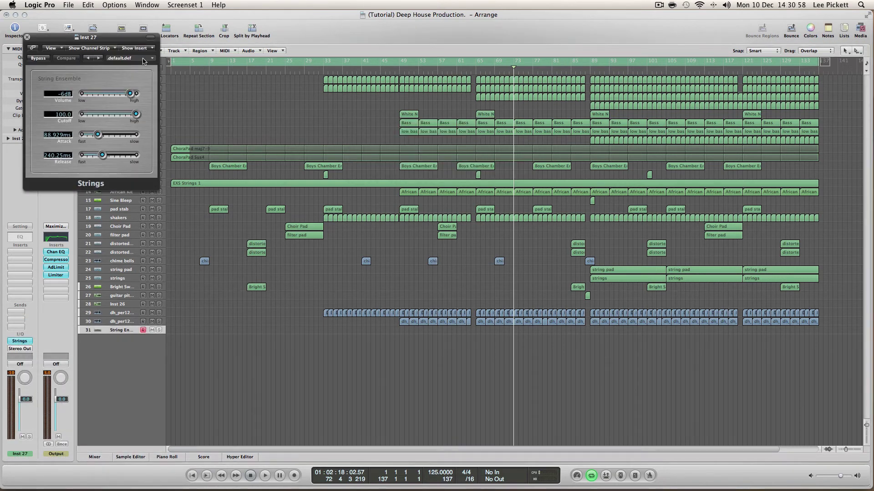
click(140, 59)
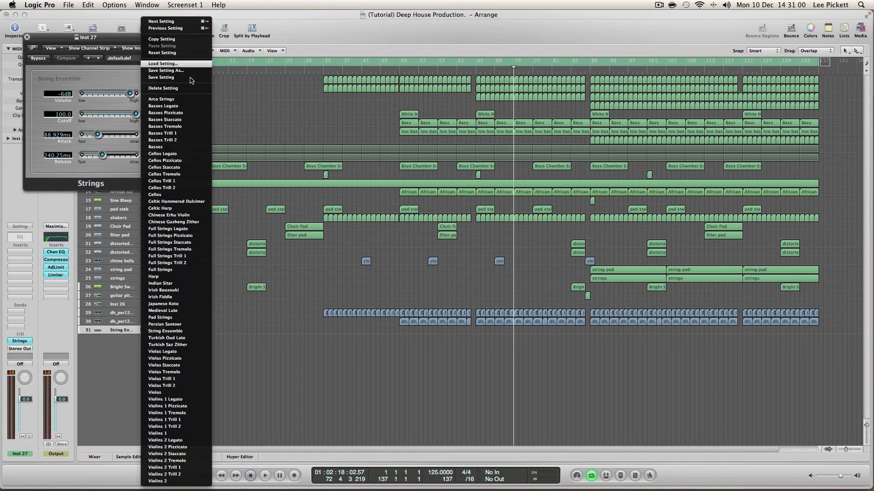
click(198, 100)
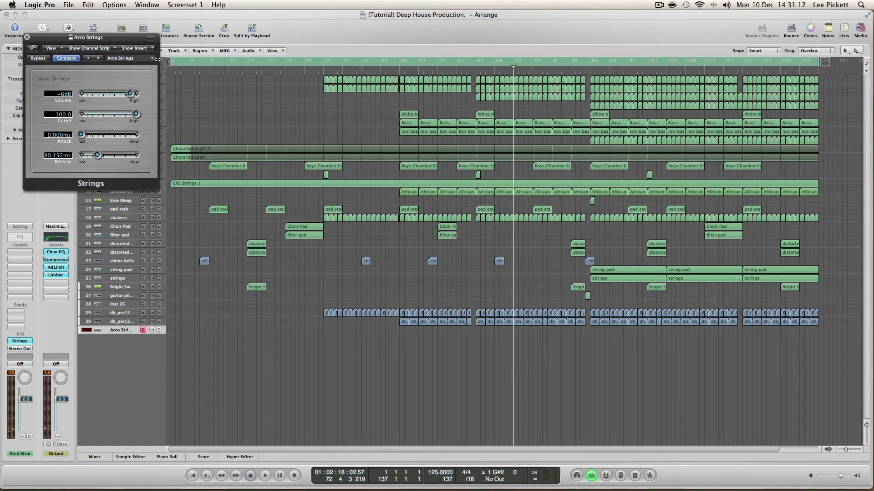
Step: Load the Basses Legato setting and adjust its volume to 0 dB, attack to 240.25 ms and release to 1216.2 ms
click(101, 58)
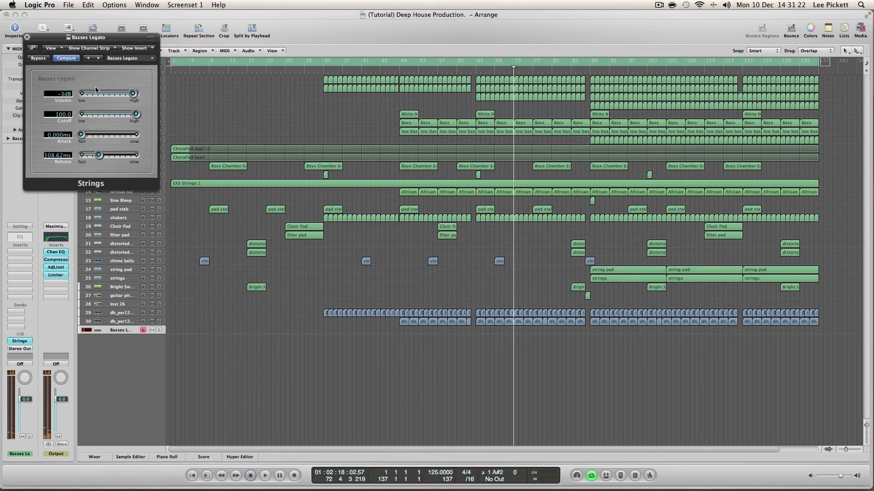
drag(95, 91, 109, 92)
drag(98, 155, 102, 135)
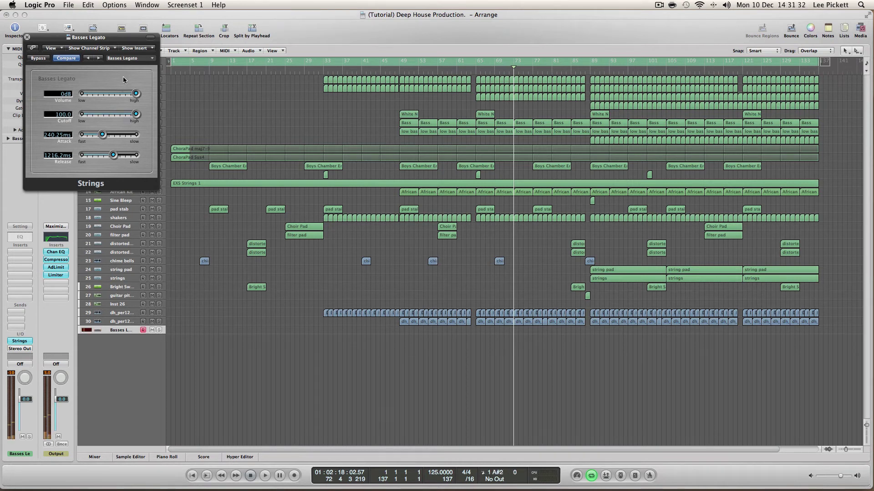
Step: Audition the Strings instrument's settings one after another, from Basses Pizzicato through Basses Trill 2 and Basses to Cellos Staccato
click(99, 59)
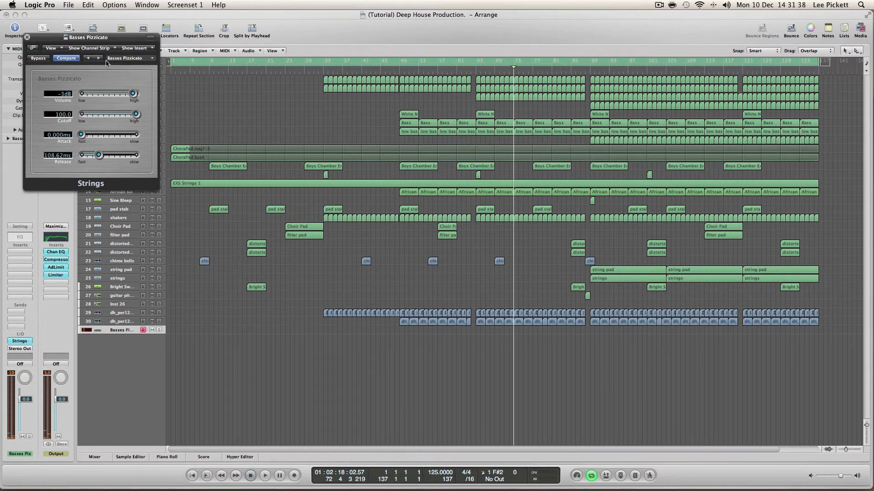
click(100, 58)
click(100, 59)
click(100, 58)
click(99, 58)
key(a)
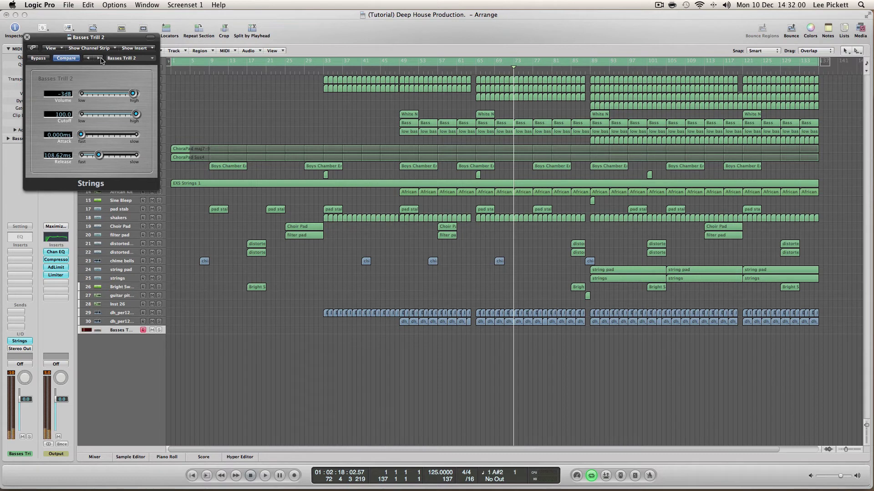
click(100, 59)
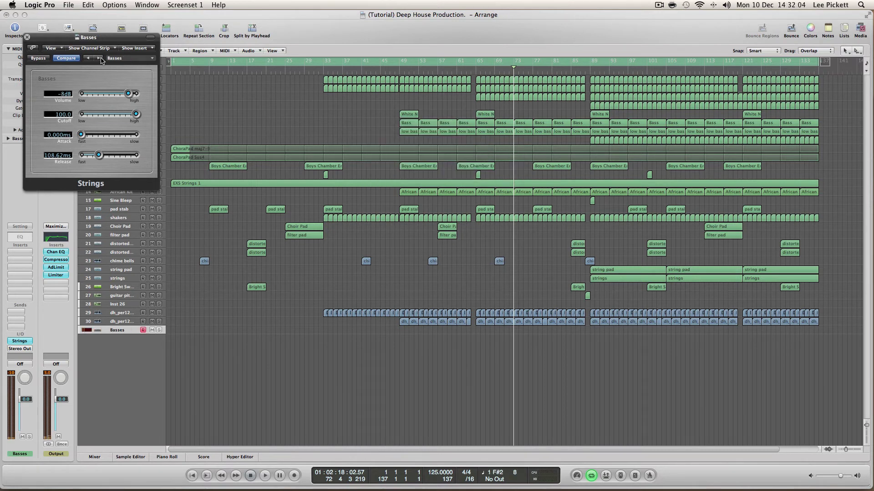
click(99, 58)
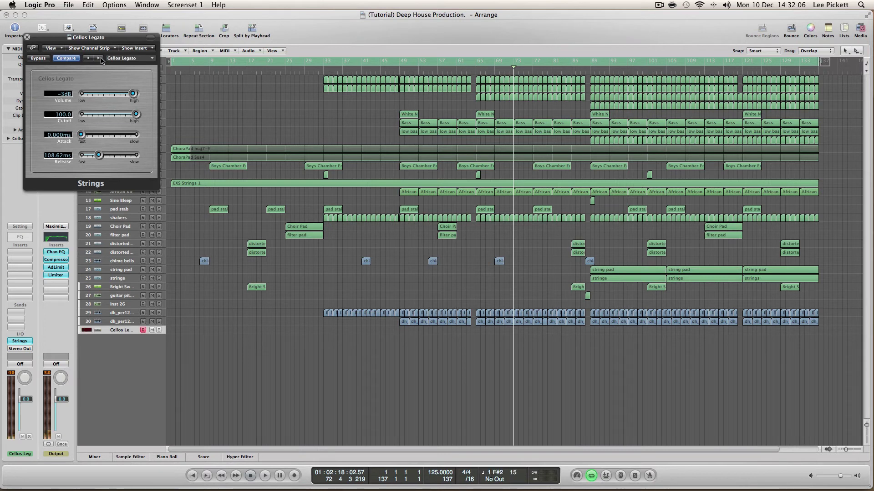
click(99, 58)
click(99, 59)
Step: Load the Harp setting in the Strings instrument, try it out and close the instrument
click(139, 58)
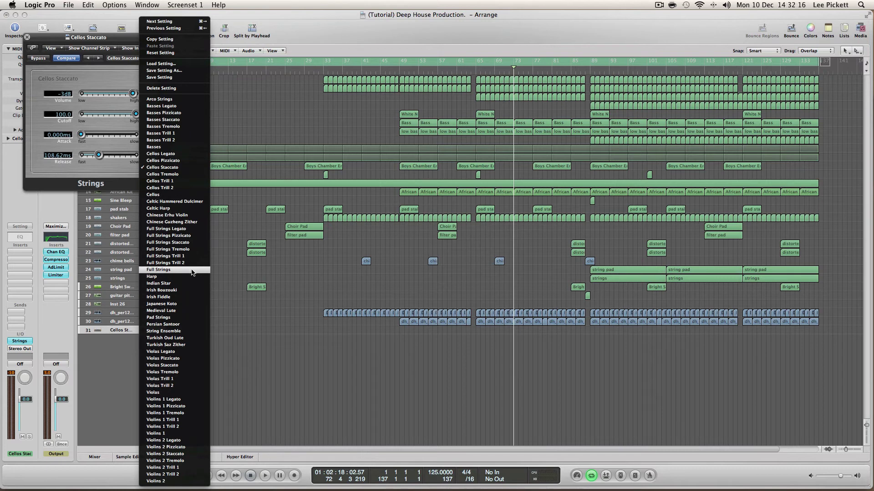
click(174, 277)
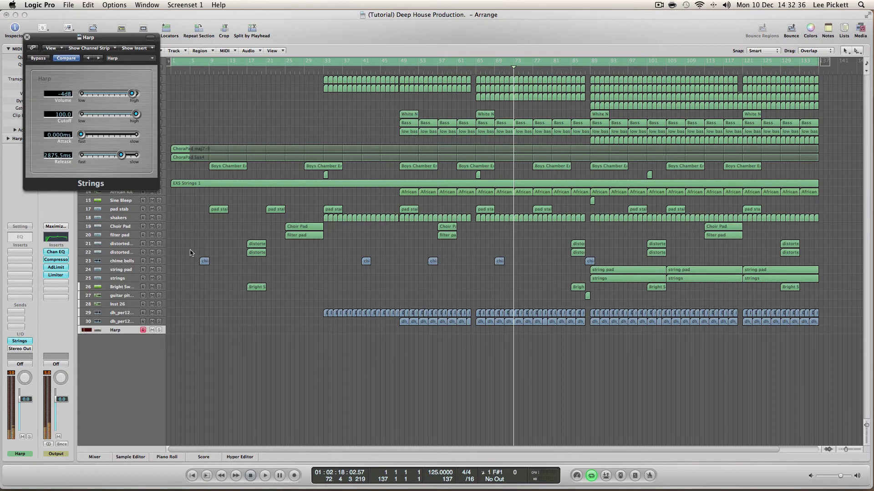
click(27, 37)
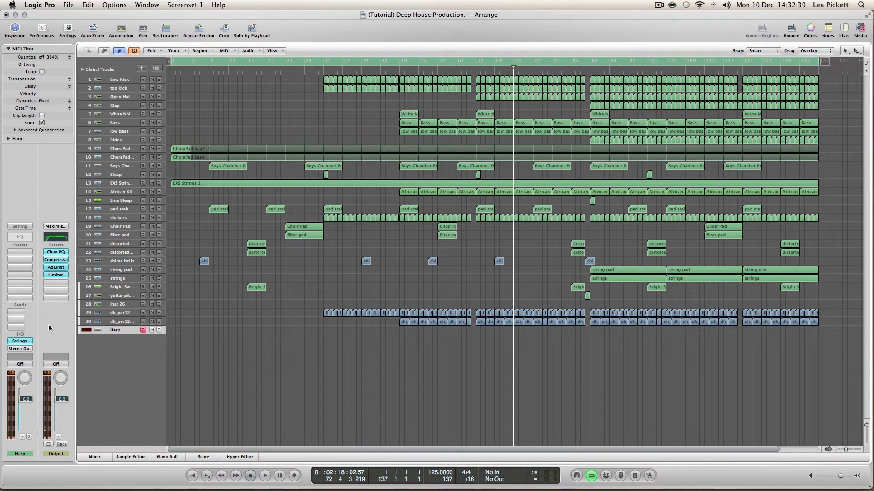
Step: Replace Strings on track 31 with the stereo GarageBand Analog Pad instrument and load its Analog Dreams setting
click(24, 343)
mouse_move(70, 455)
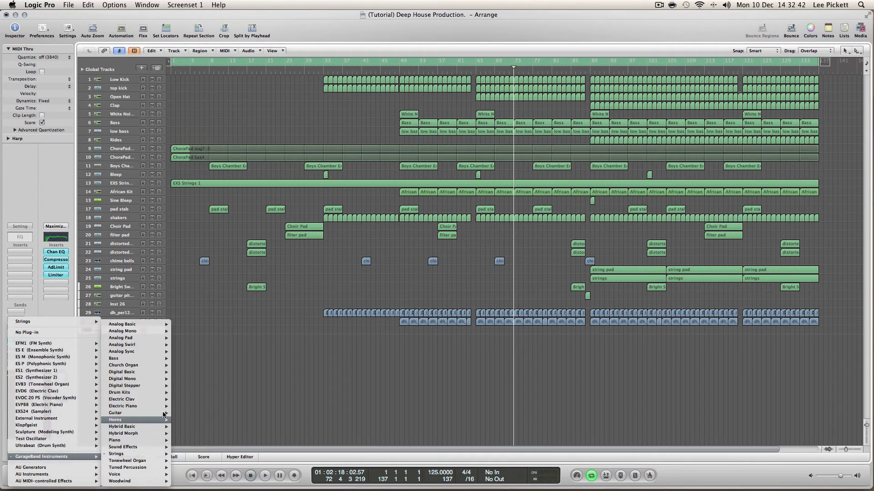
mouse_move(150, 339)
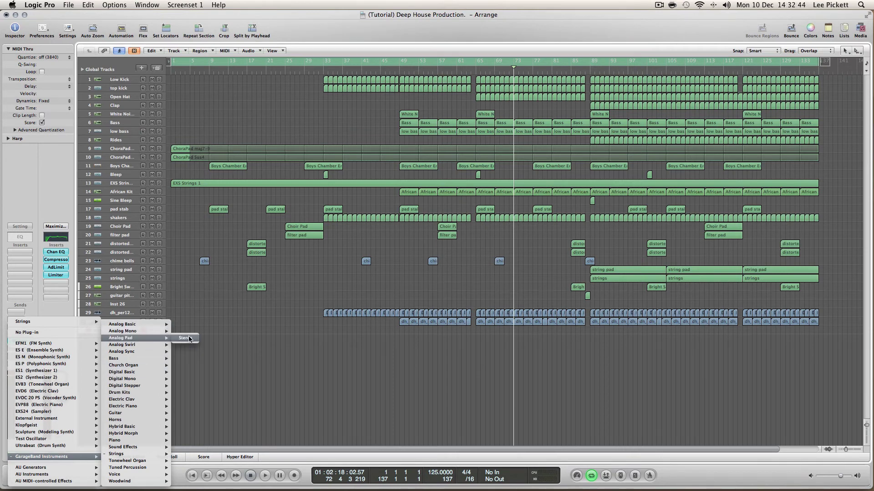
click(185, 338)
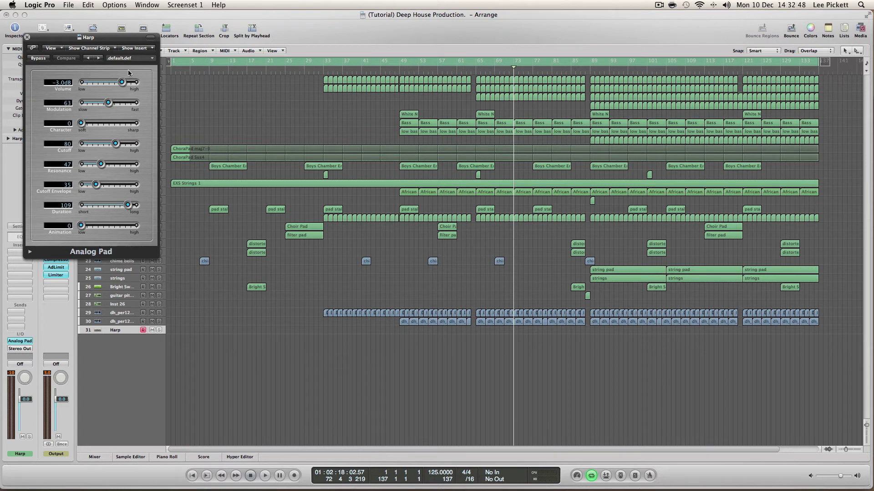
click(124, 59)
click(160, 141)
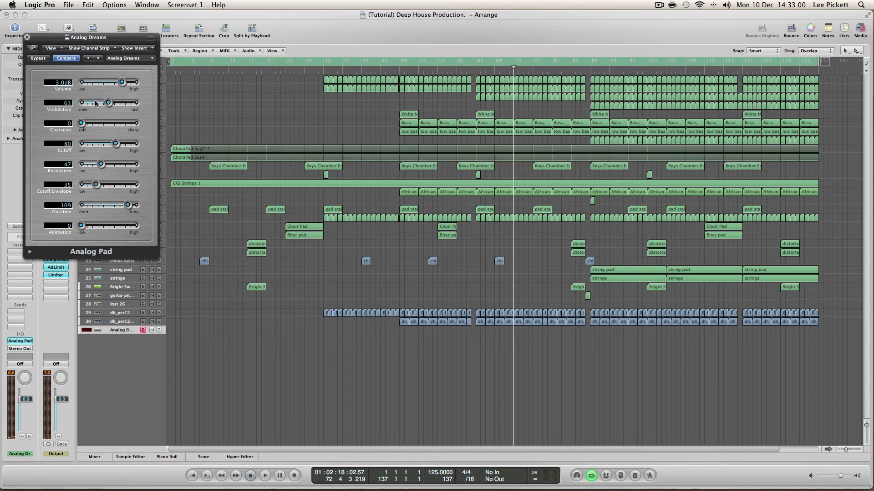
Step: Set the Analog Pad's modulation to 70 and its cutoff to 127, and close the instrument
drag(101, 105, 103, 106)
drag(114, 145, 102, 144)
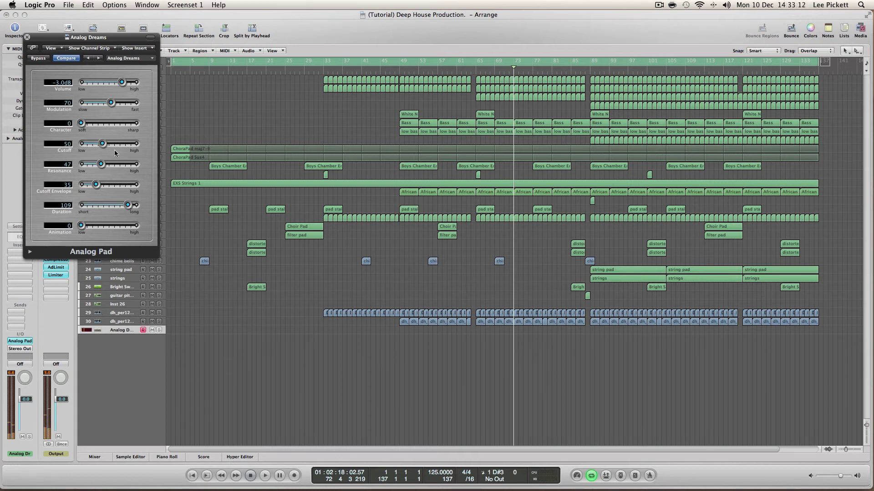
drag(102, 144, 147, 146)
mouse_move(135, 145)
mouse_down()
mouse_move(96, 147)
mouse_move(135, 144)
mouse_up()
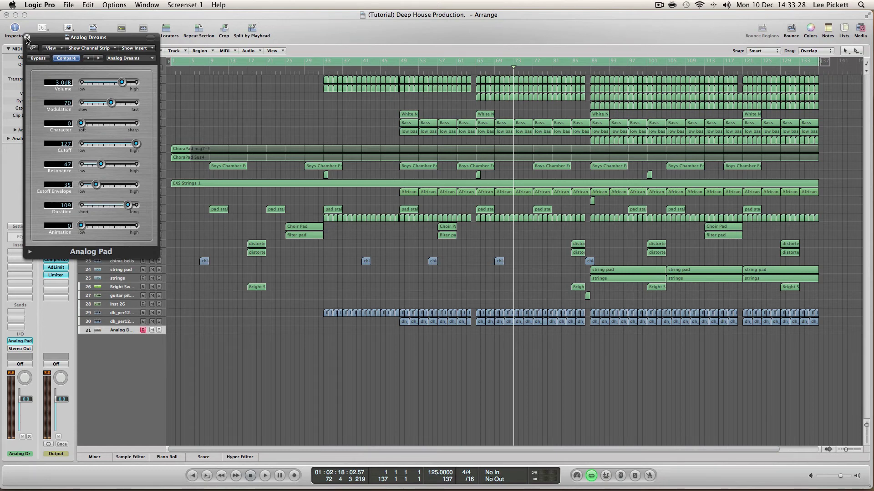
click(26, 38)
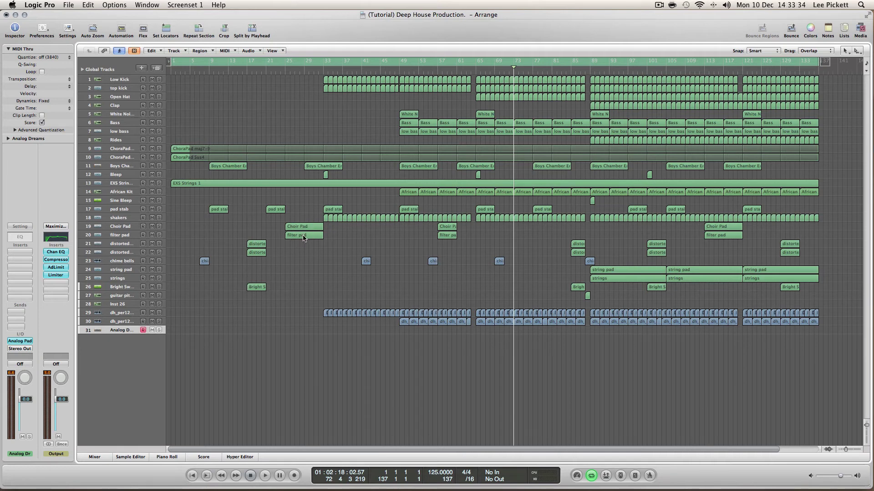
click(123, 235)
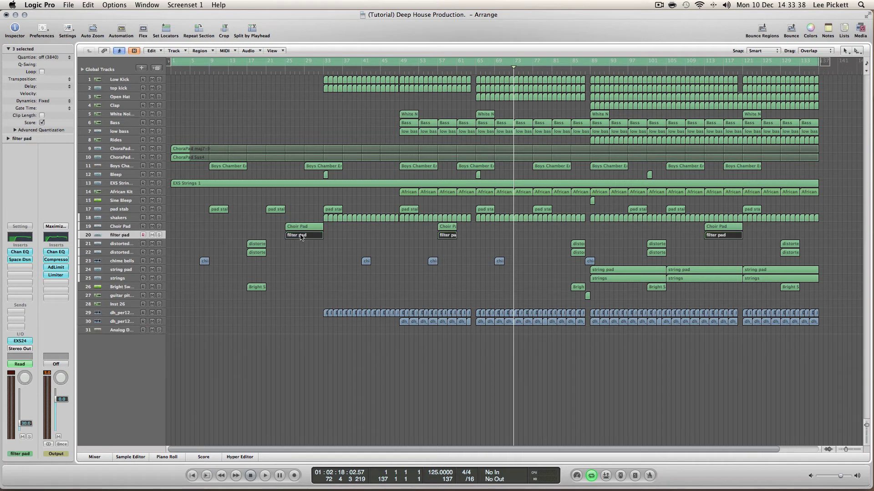
mouse_move(300, 237)
mouse_down()
mouse_move(296, 332)
mouse_move(300, 241)
mouse_up()
click(338, 228)
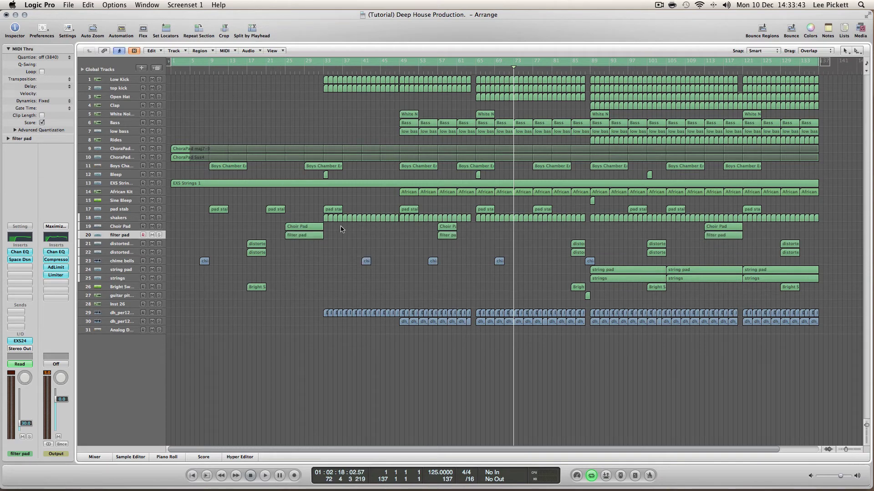
Step: Copy all three Choir Pad regions from track 19 to the Analog Dreams track at the same positions, including their automation data
click(148, 227)
drag(300, 229, 302, 346)
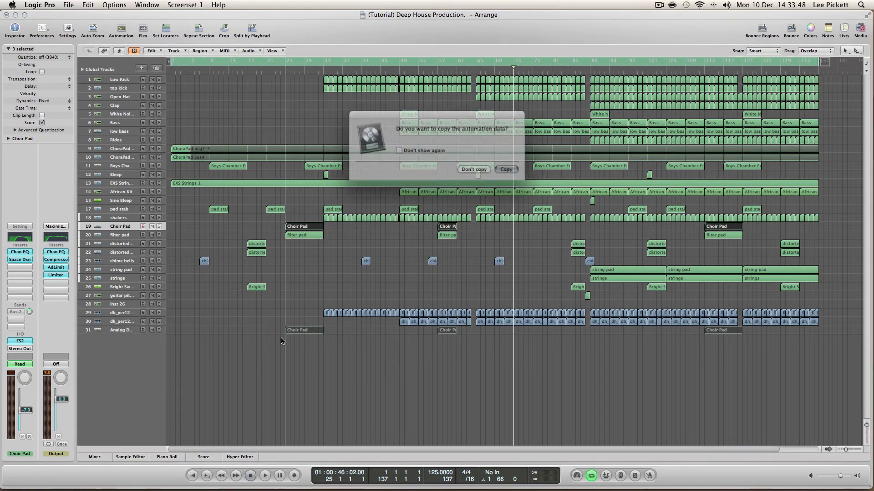
click(500, 168)
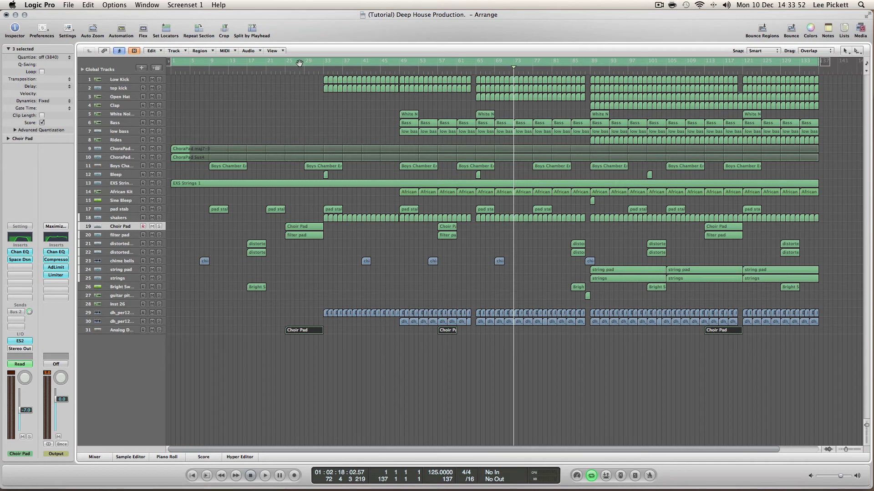
Step: Cycle playback over bars 25 to 33 and lower the Analog Dreams track's volume to -7.0 dB
drag(293, 64, 323, 70)
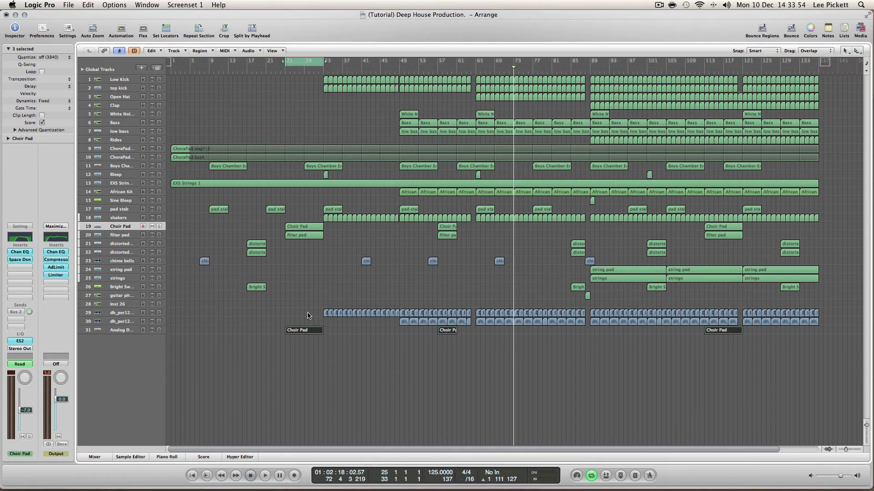
key(space)
click(114, 330)
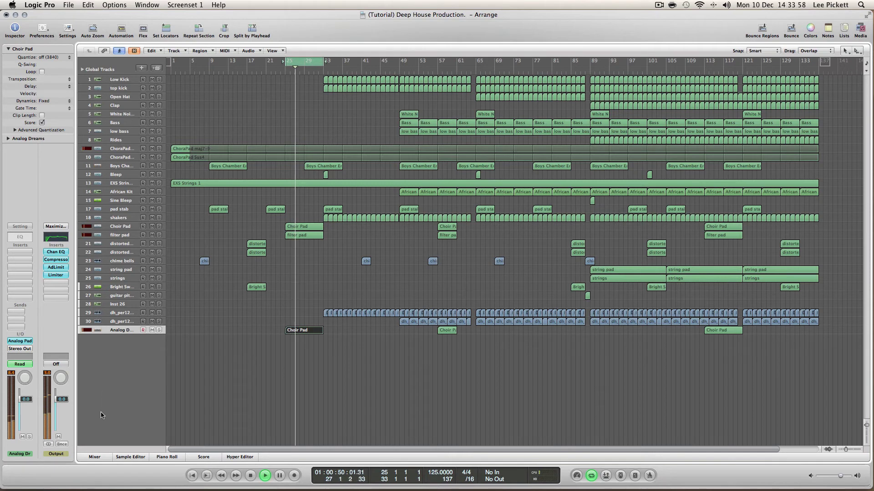
drag(28, 409, 25, 410)
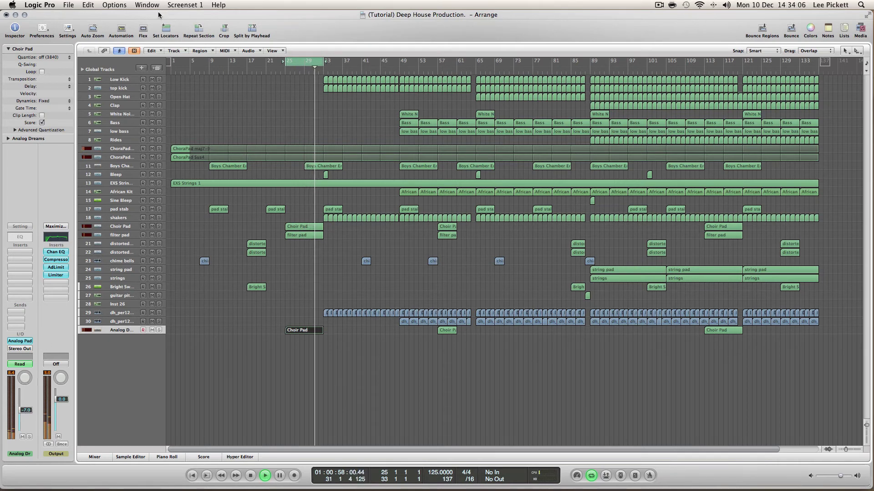
Step: Automate the Analog Pad cutoff on track 31 to fall from 127 to 0 over the end of the first Choir Pad region, reaching 0 at bar 33
click(121, 30)
key(space)
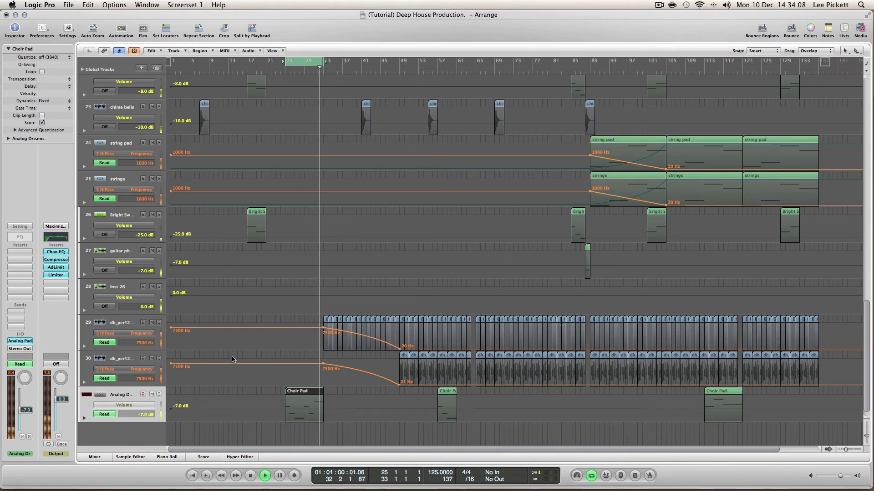
click(116, 405)
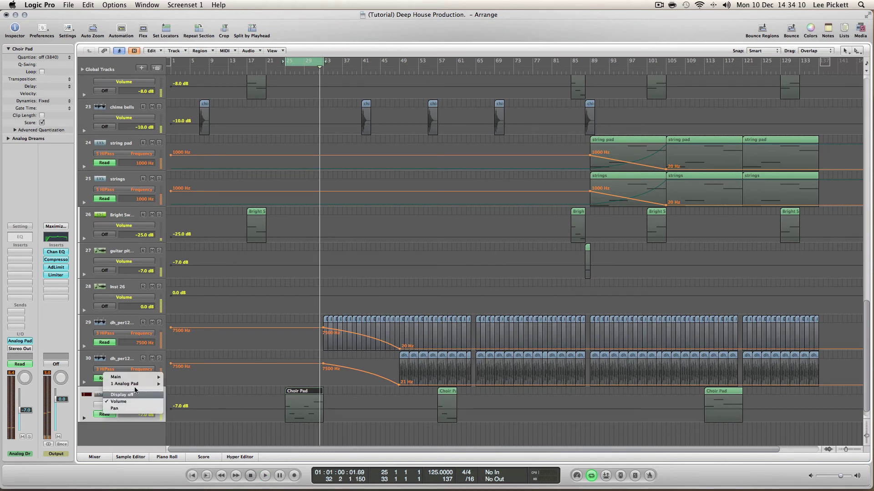
mouse_move(135, 385)
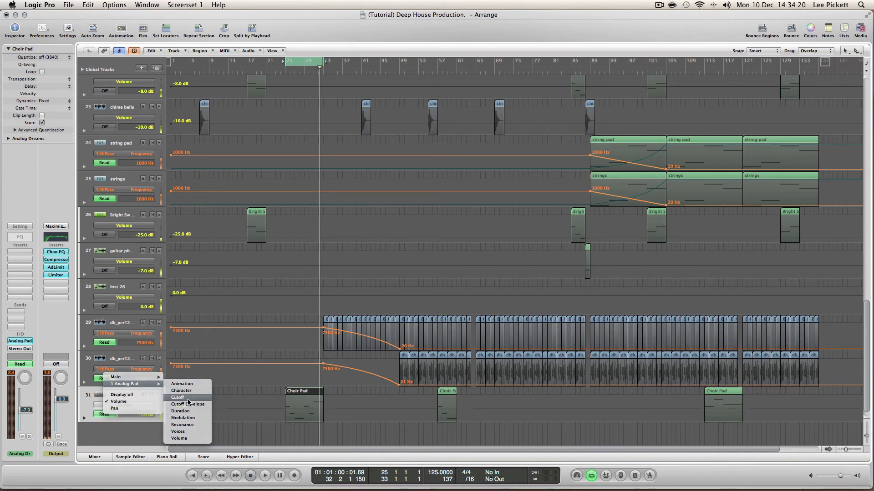
click(188, 399)
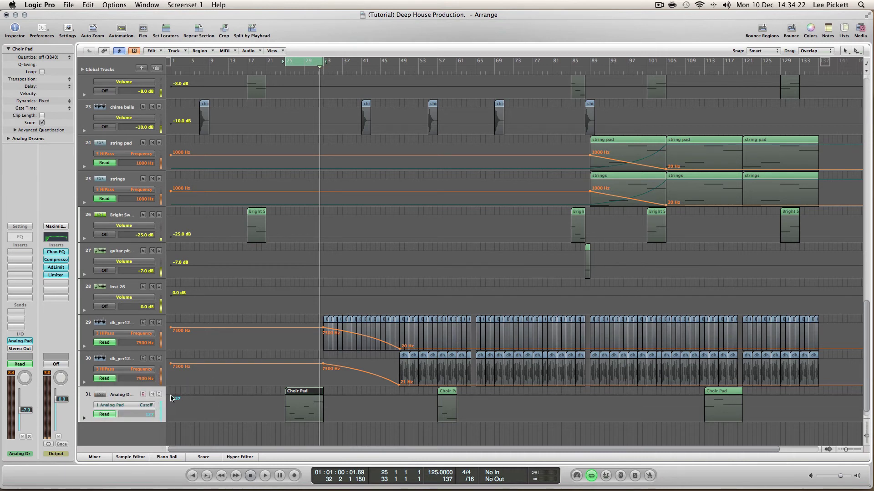
click(172, 399)
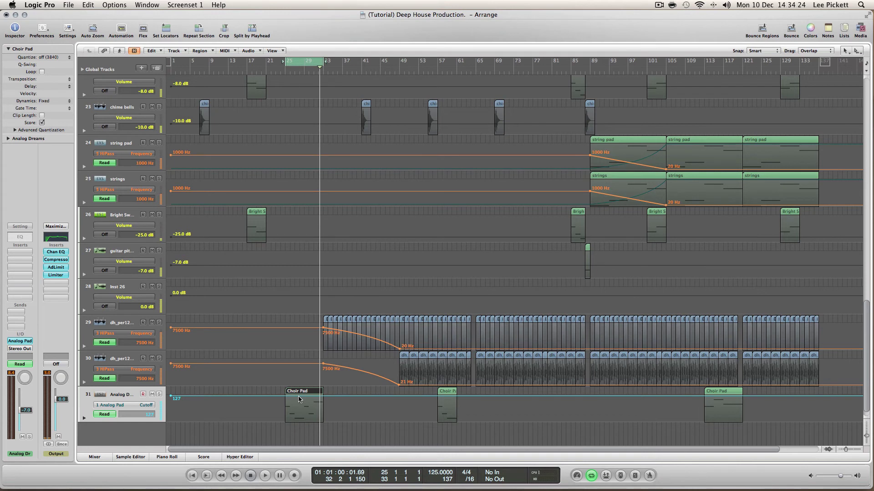
drag(299, 399, 325, 425)
key(space)
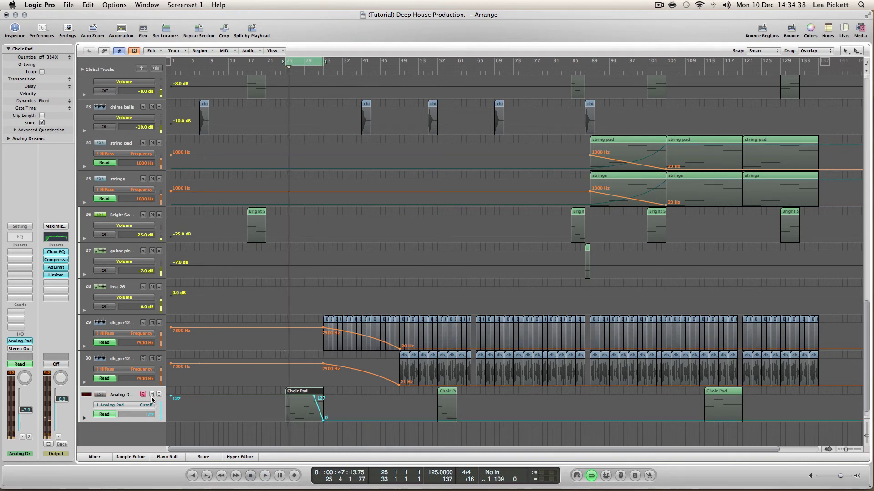
Step: Solo the Analog Dreams, Choir Pad and filter pad tracks
click(159, 394)
scroll(857, 324, up, 5)
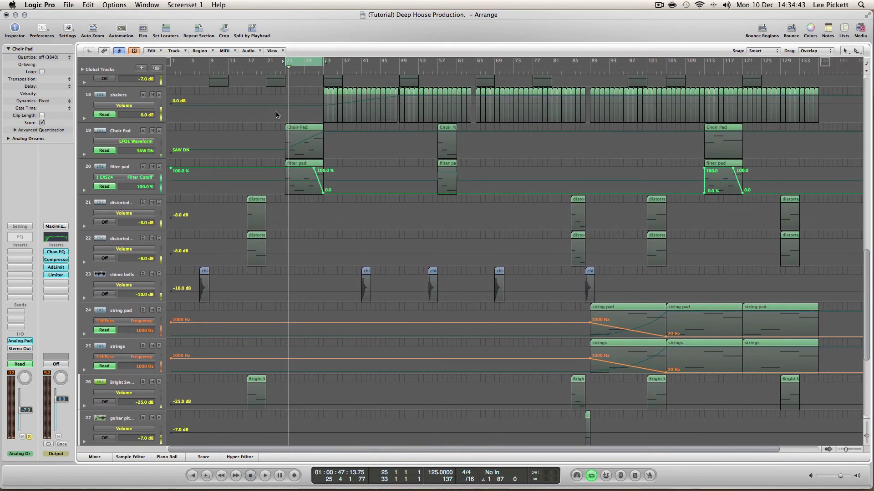
click(158, 130)
click(159, 167)
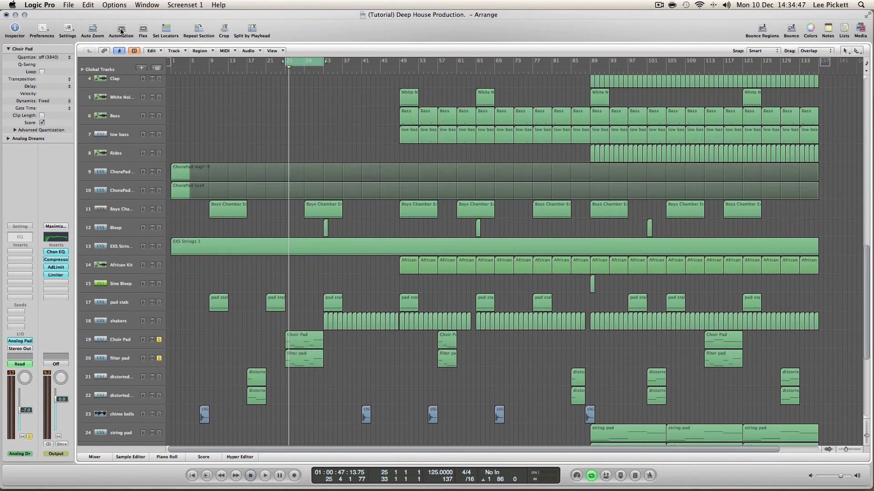
Step: Hide the automation lanes, move the Analog Dreams track directly below the filter pad track, and start playback
click(121, 30)
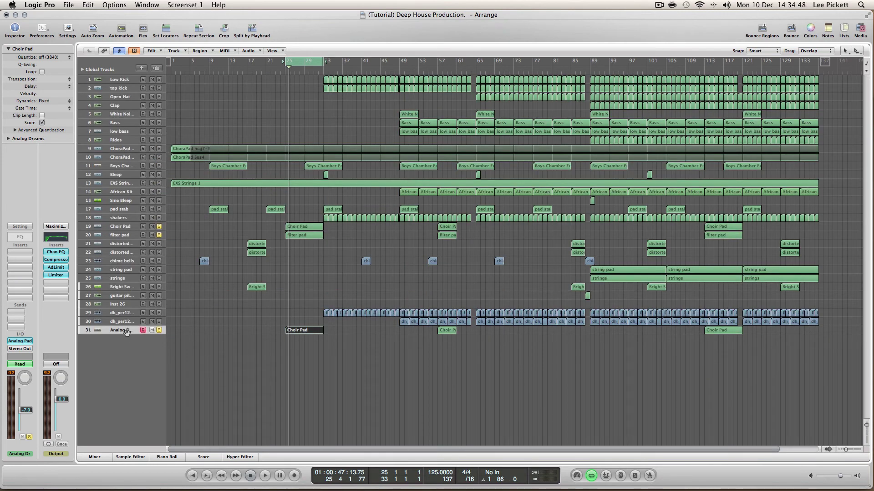
drag(120, 330, 121, 244)
key(space)
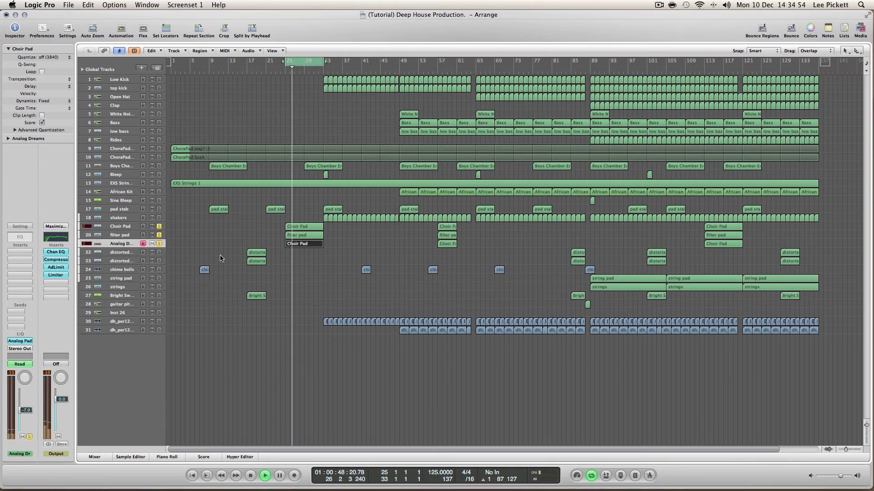
Step: Add a Channel EQ to the Analog Dreams track and enable its low-cut band and analyzer
double_click(23, 236)
click(72, 78)
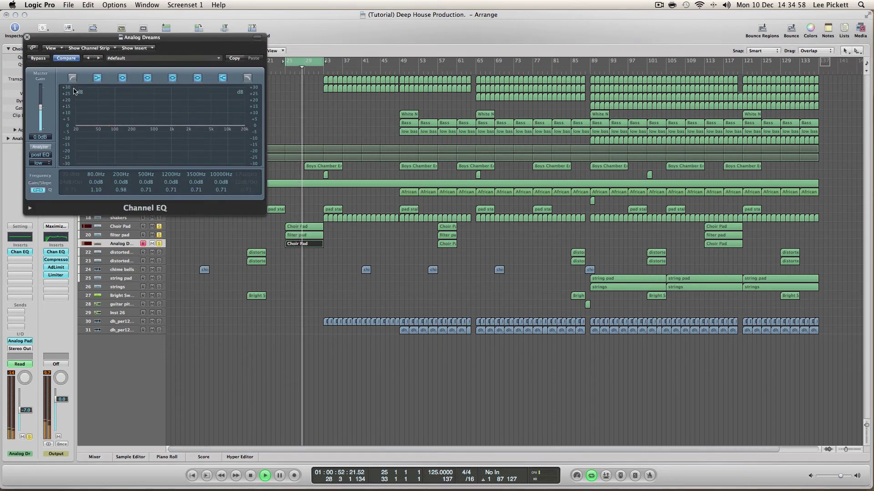
click(38, 146)
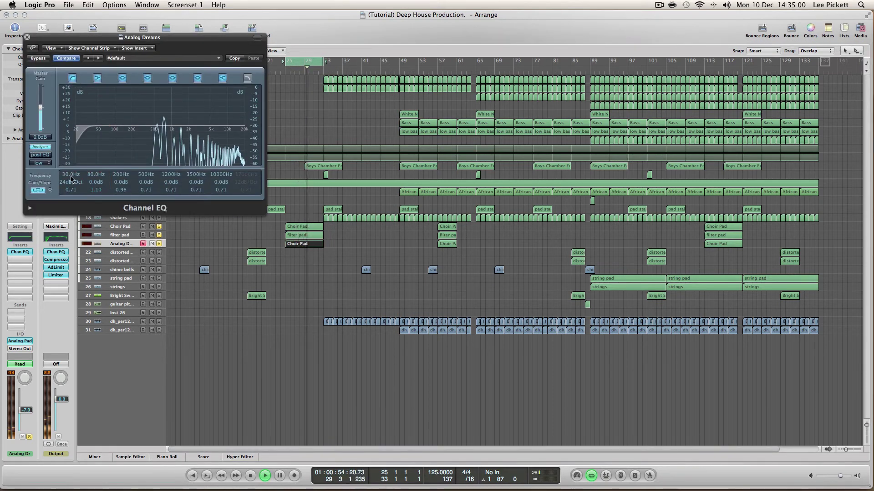
Step: Set the Analog Dreams Channel EQ low cut to 830 Hz with a 48 dB/Oct slope and close the plug-in
drag(72, 185, 166, 165)
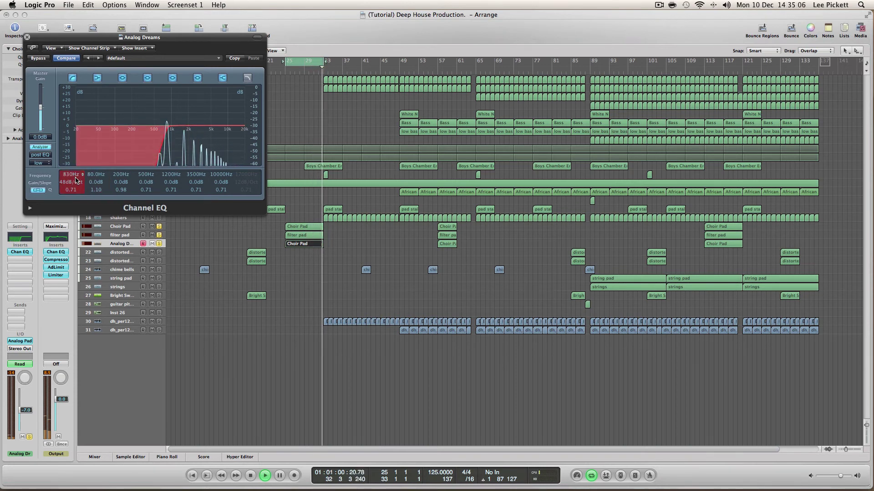
click(27, 37)
Step: Extend the cycle range to bar 41, lower the Analog Dreams track volume and restart playback
drag(324, 64, 362, 73)
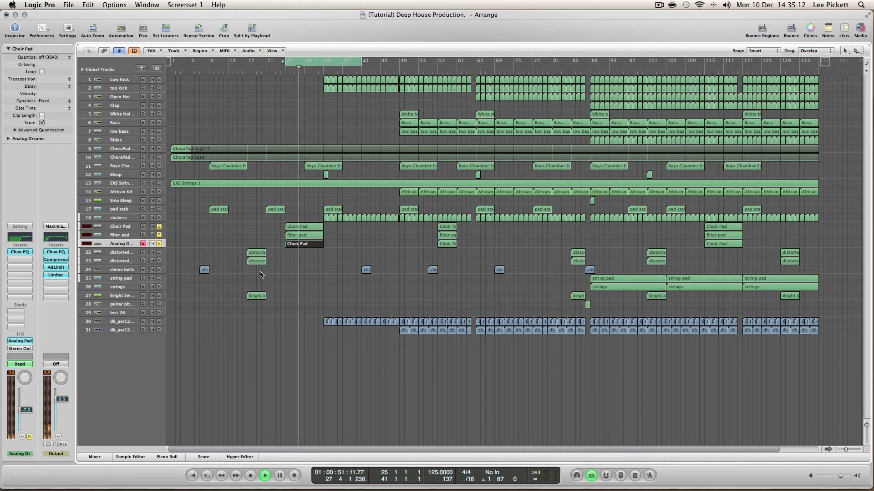
drag(34, 411, 25, 421)
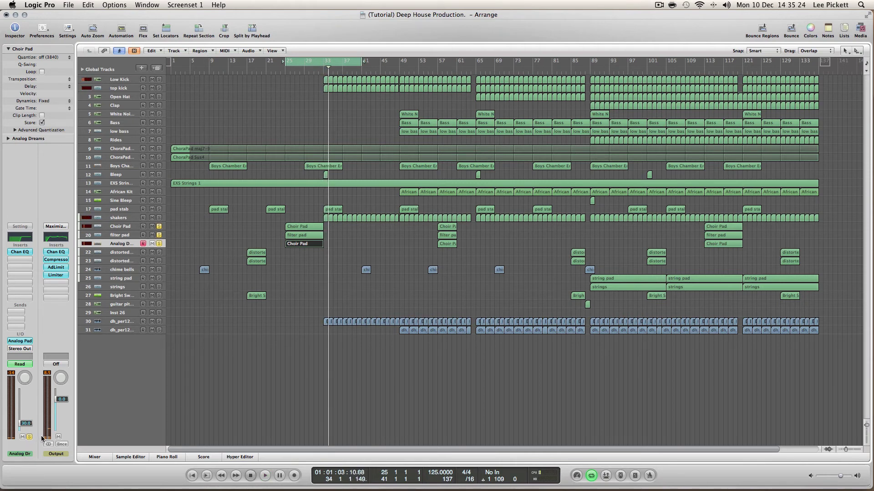
key(Return)
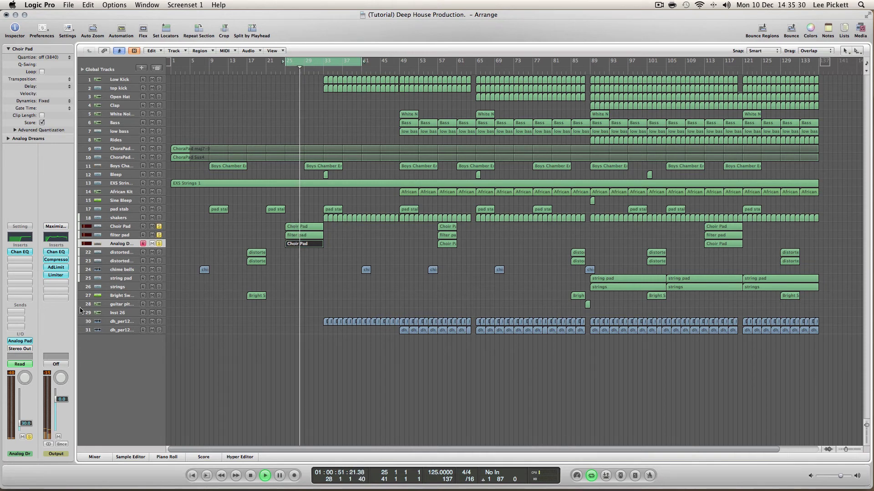
Step: Raise the low-cut frequency in the Analog Dreams Channel EQ to 3050 Hz
double_click(25, 238)
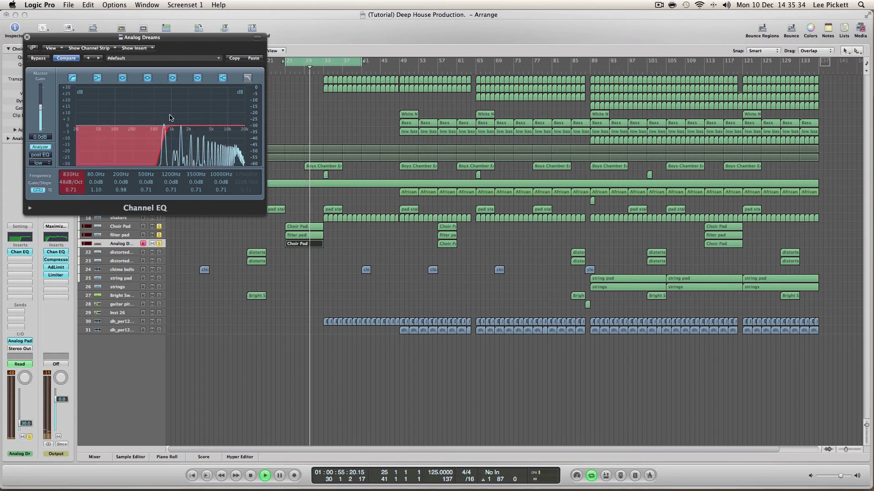
drag(164, 155, 198, 155)
click(27, 36)
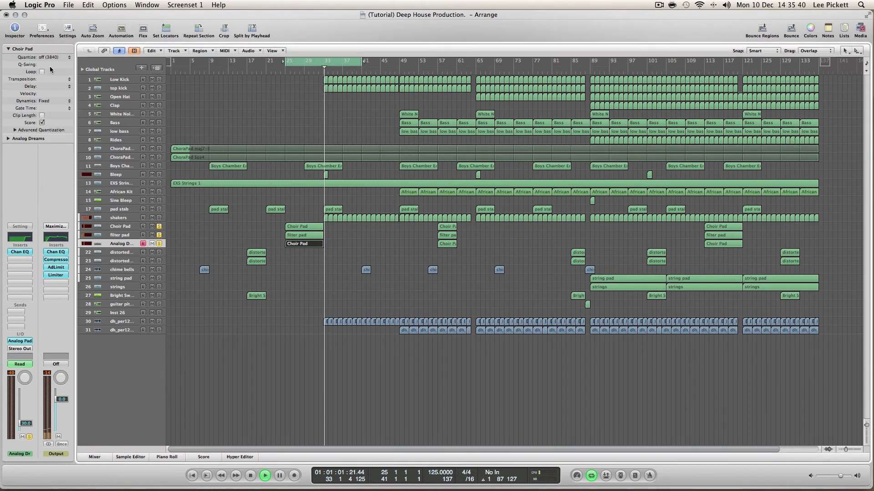
Step: Unsolo the Choir Pad and filter pad tracks, then lower the Analog Dreams low-cut frequency while that track plays alone
key(space)
click(159, 226)
click(159, 235)
key(space)
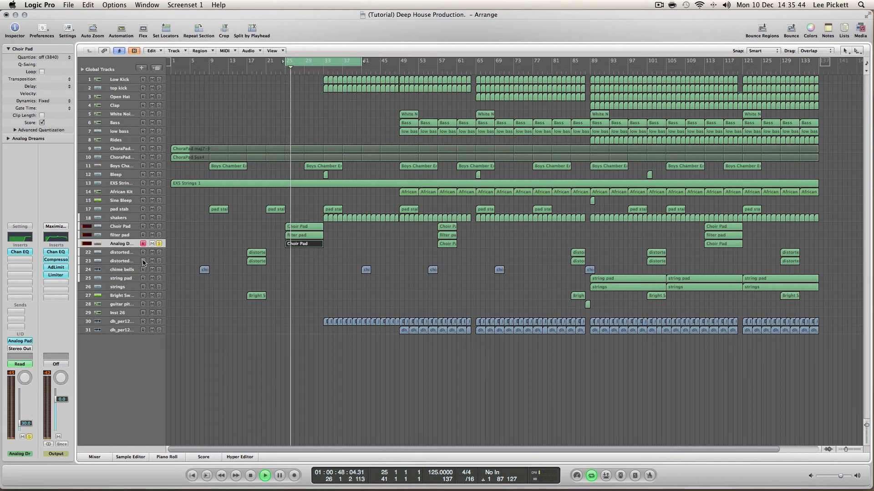
click(26, 241)
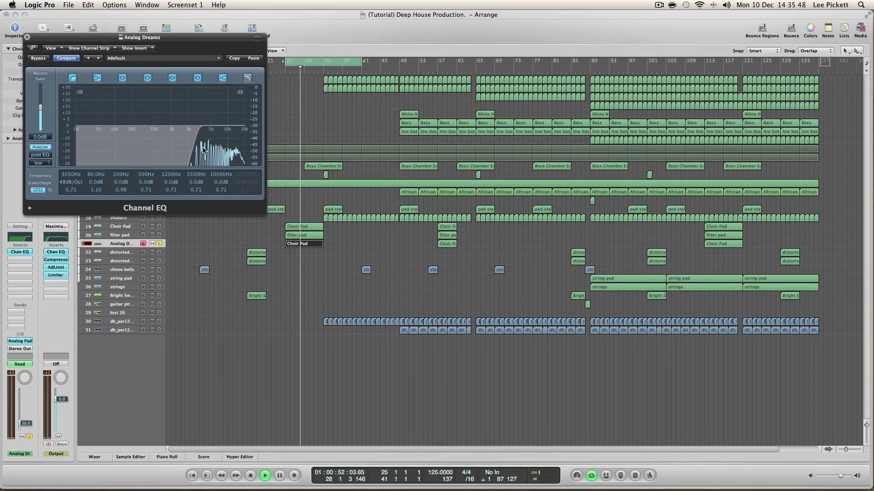
drag(204, 138, 144, 137)
click(27, 38)
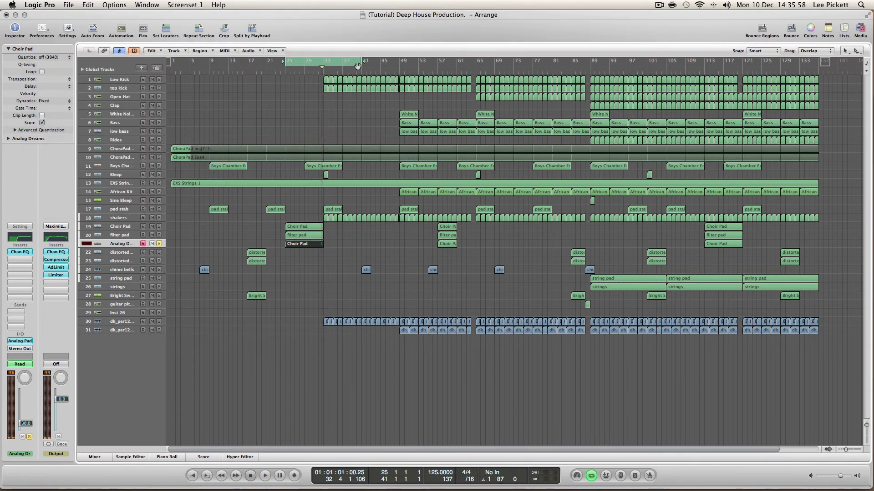
Step: Shorten the cycle range to end at bar 37 and play with the filter pad and Choir Pad tracks soloed again
mouse_move(359, 62)
mouse_down()
mouse_move(335, 63)
mouse_move(344, 61)
mouse_up()
click(303, 389)
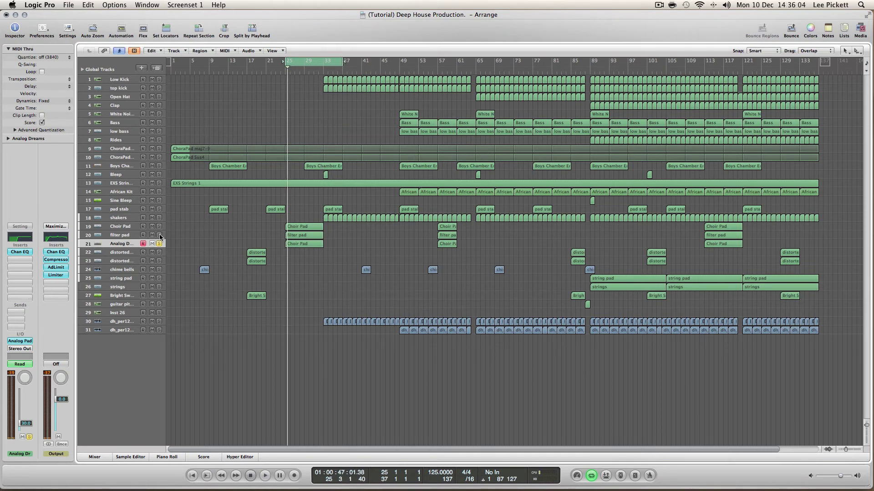
key(space)
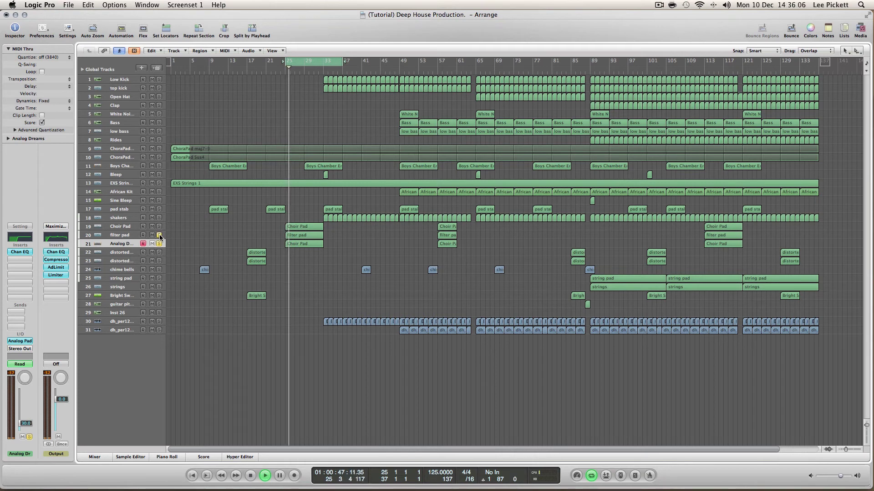
click(160, 235)
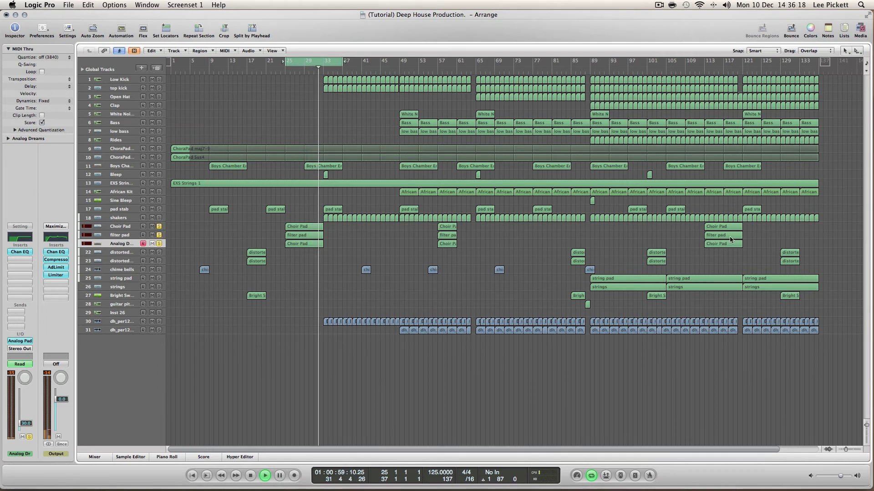
Step: Replace the last region on the Analog Dreams track with a copy of its first Choir Pad region at bar 113
click(741, 244)
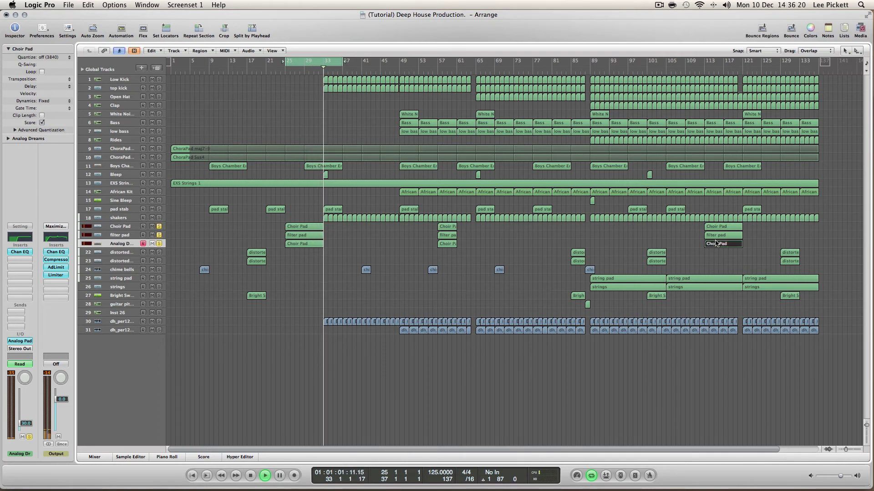
key(Delete)
click(498, 167)
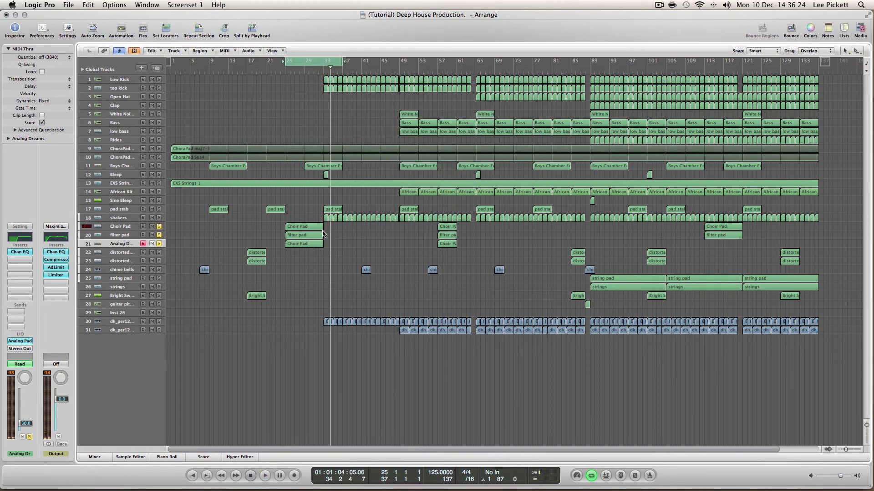
drag(300, 247, 721, 244)
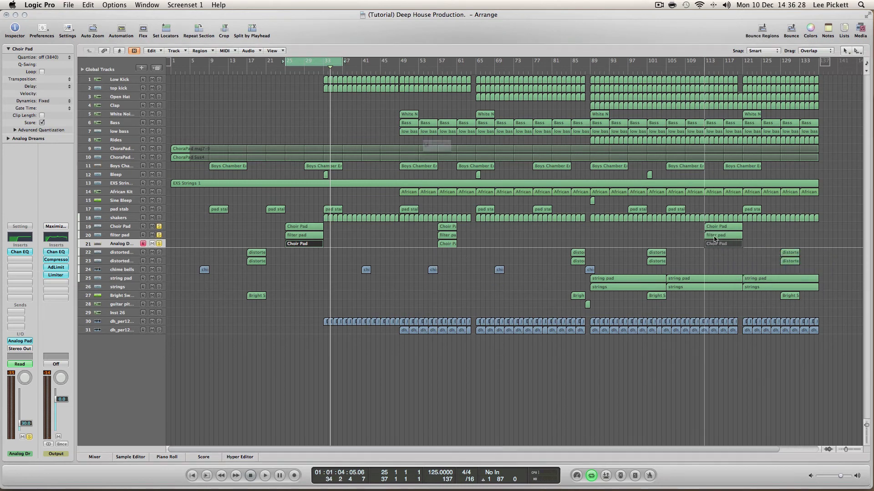
click(499, 167)
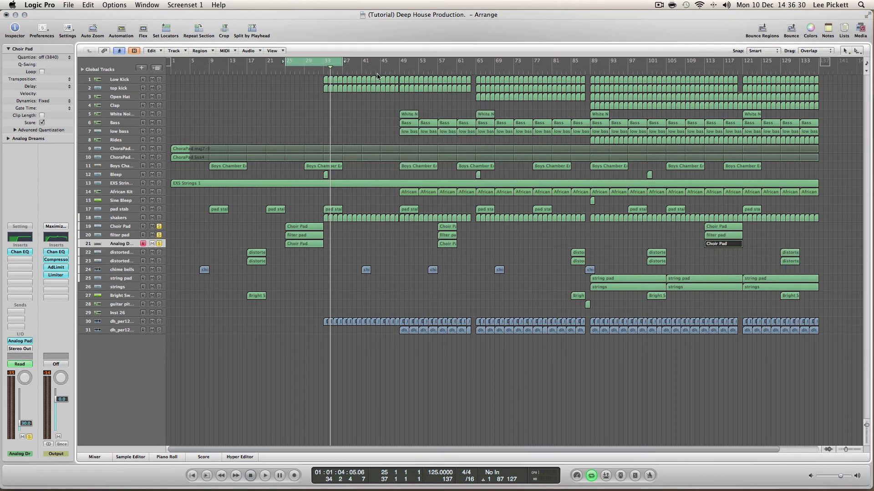
Step: Set the cycle range to the whole song, bars 1 to 137, and return the playhead to the start
drag(172, 64, 817, 95)
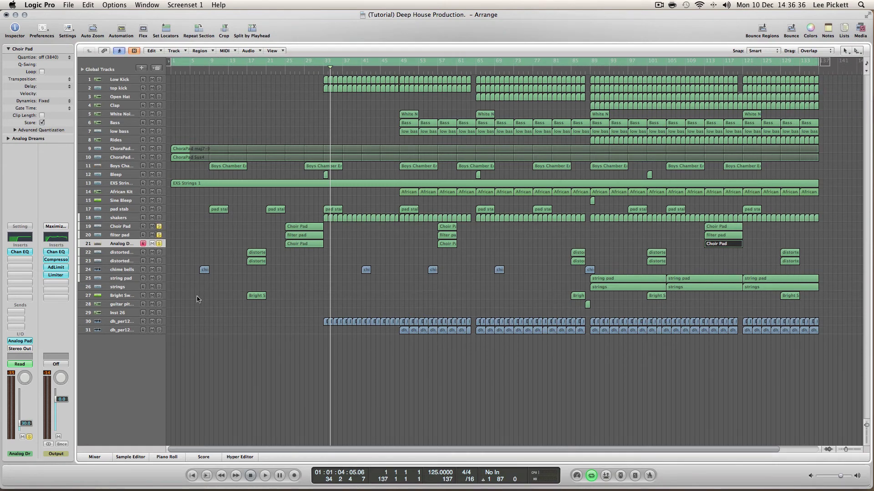
click(232, 364)
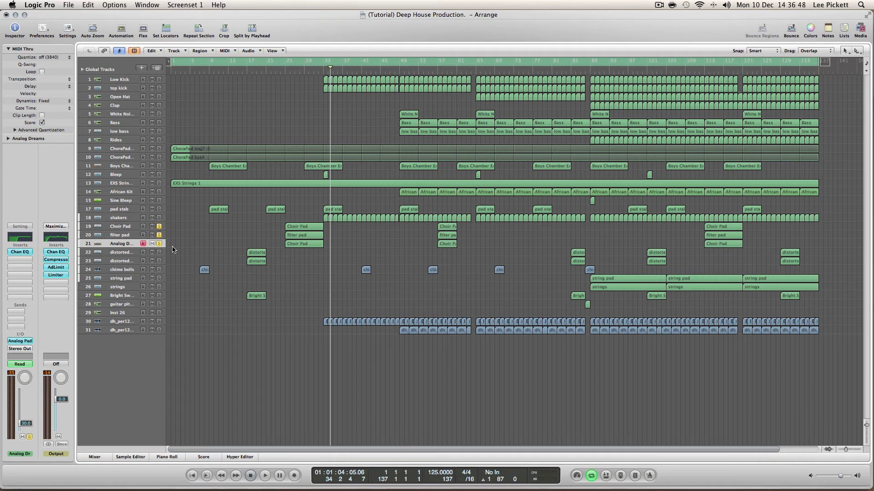
key(Return)
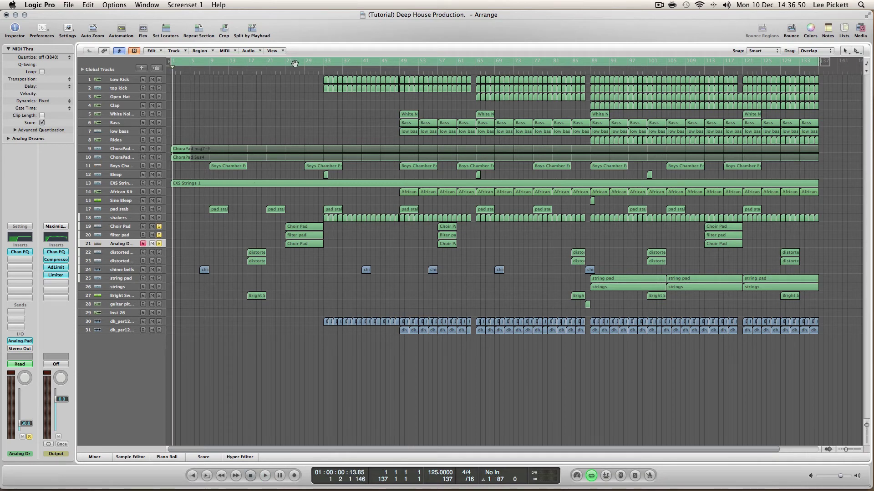
Step: Set the cycle range to bars 25 to 33 and start playback
drag(286, 63, 321, 74)
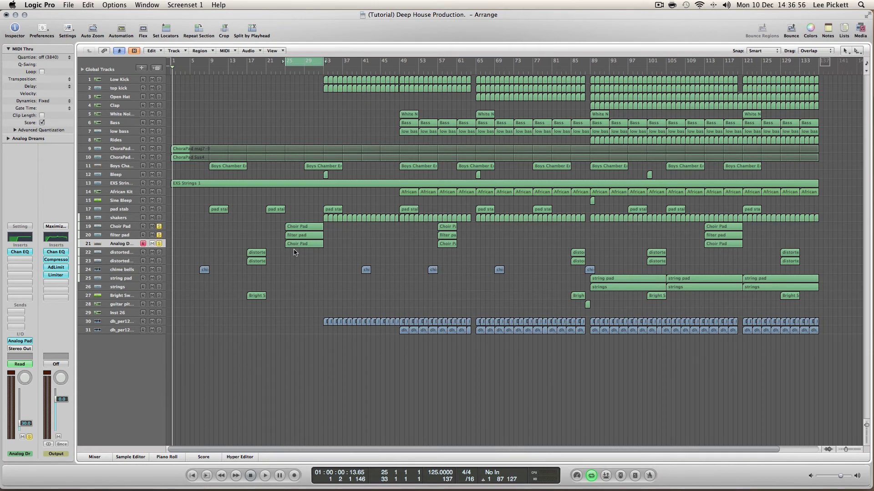
key(space)
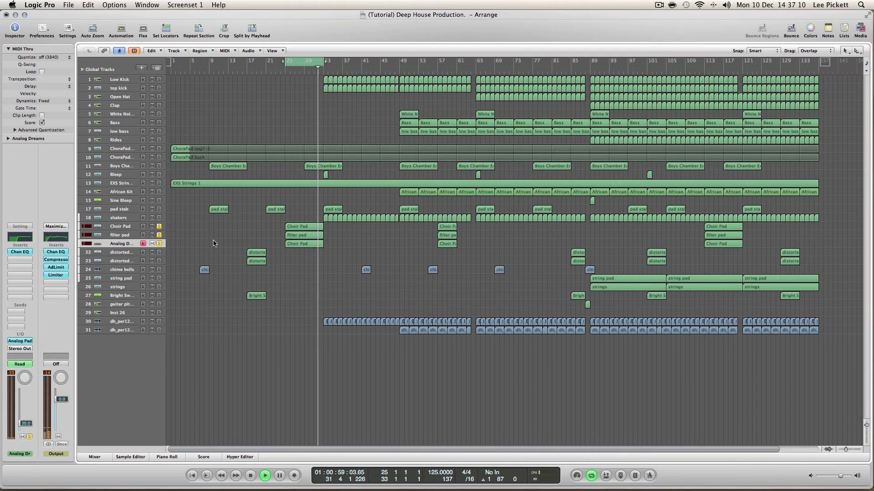
Step: Open the Space Designer reverbs of the Choir Pad and filter pad tracks side by side
click(123, 235)
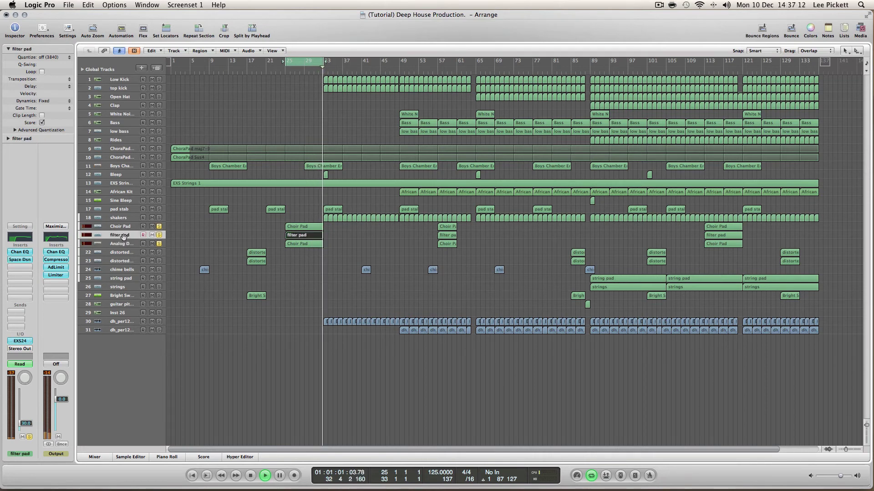
click(122, 226)
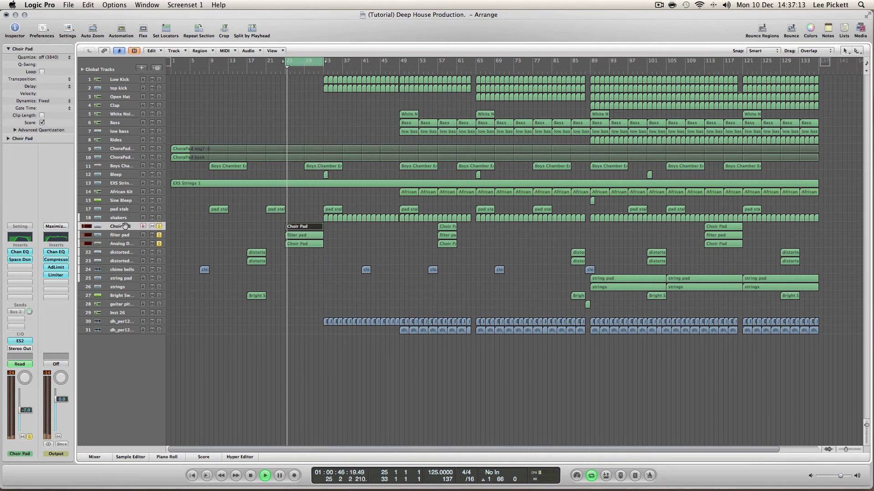
click(20, 260)
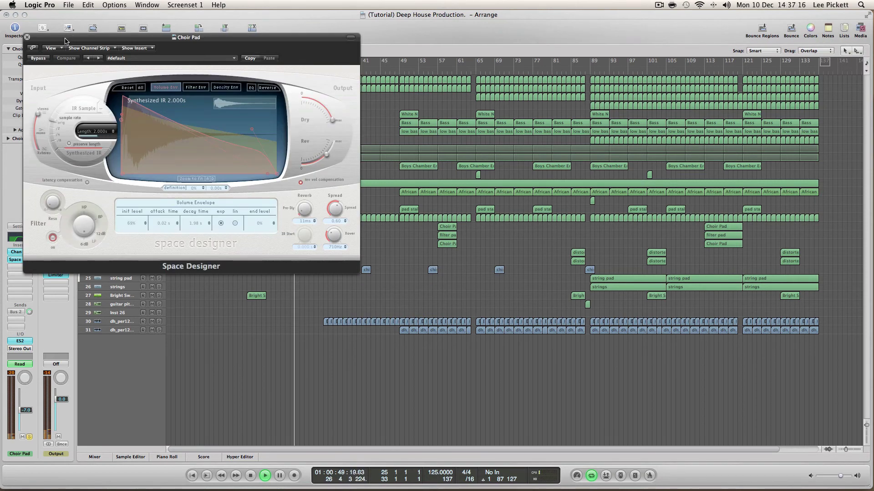
drag(65, 34, 339, 65)
click(121, 235)
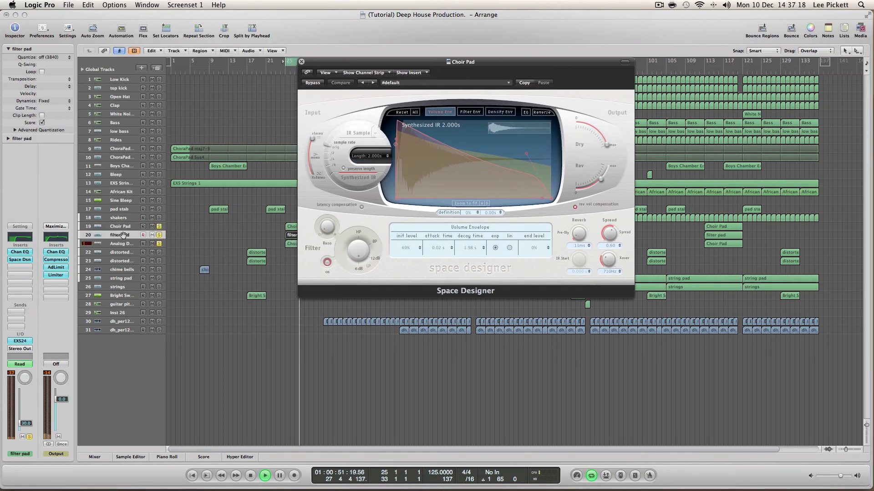
click(19, 260)
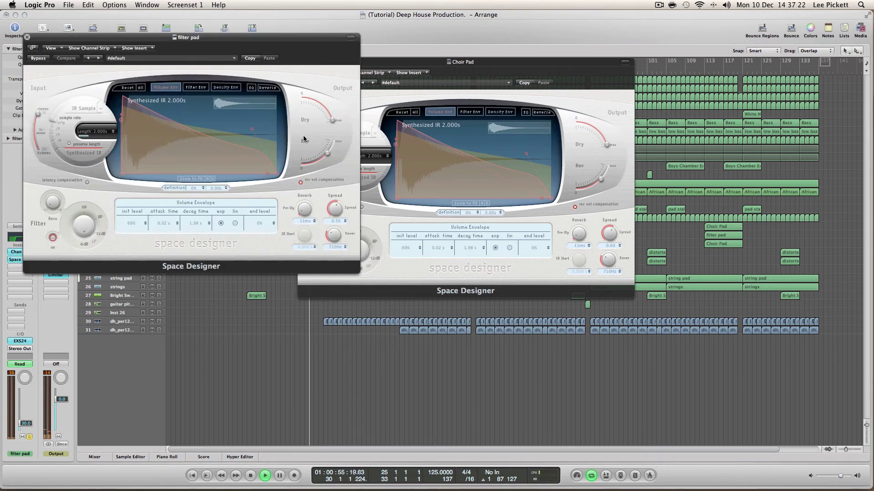
Step: Compare the two reverb output levels, raise the Choir Pad's slightly and close the filter pad's Space Designer
mouse_move(327, 153)
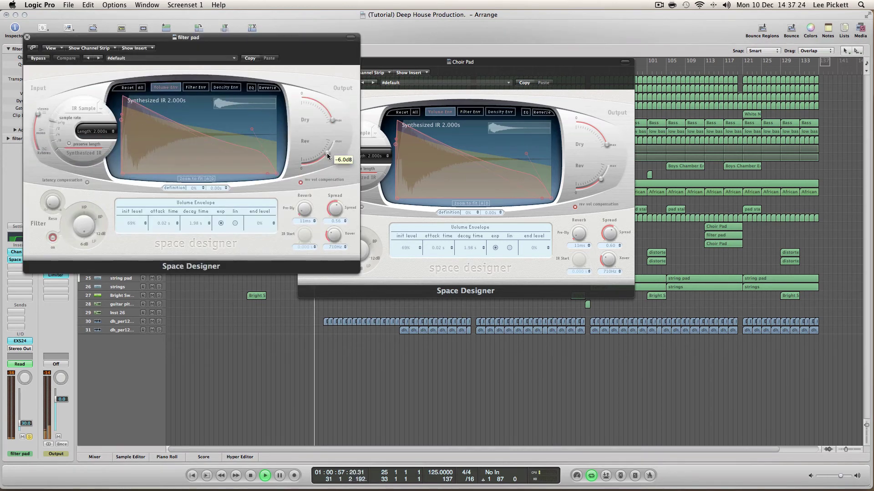
click(600, 179)
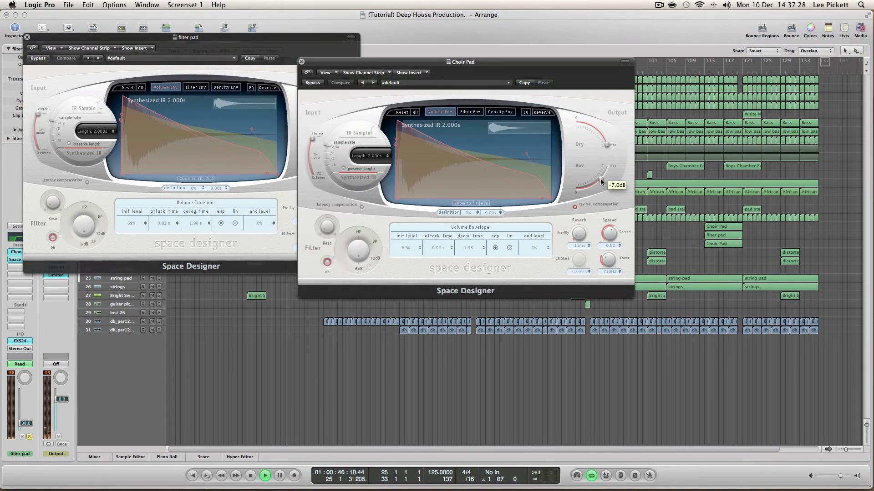
drag(599, 179, 601, 177)
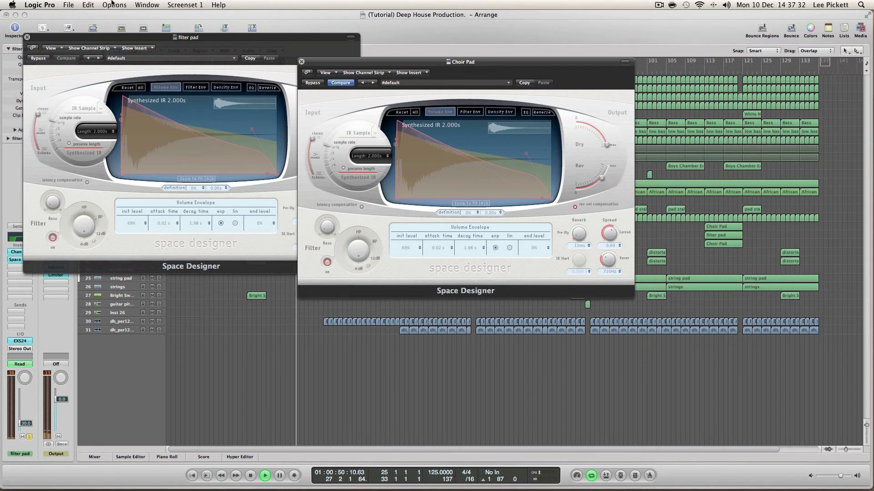
click(27, 37)
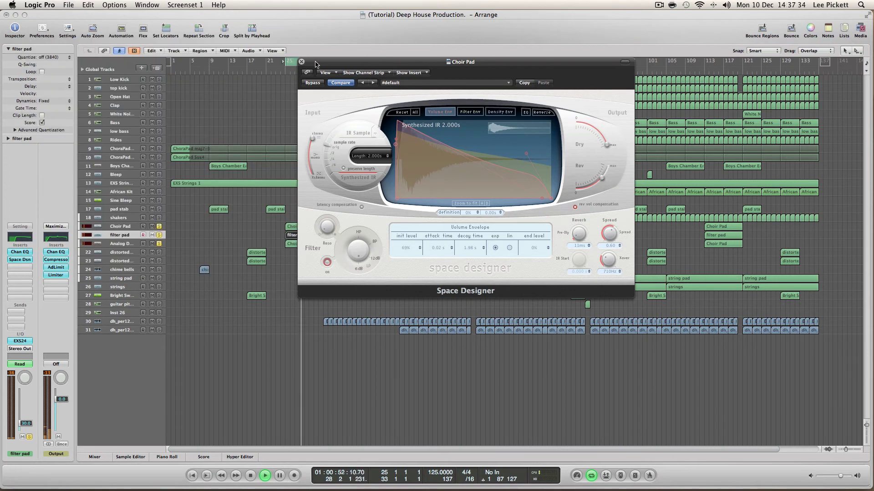
Step: Insert a stereo Space Designer reverb on the Analog Dreams track, keeping the Choir Pad's reverb open beside it
drag(316, 62, 341, 7)
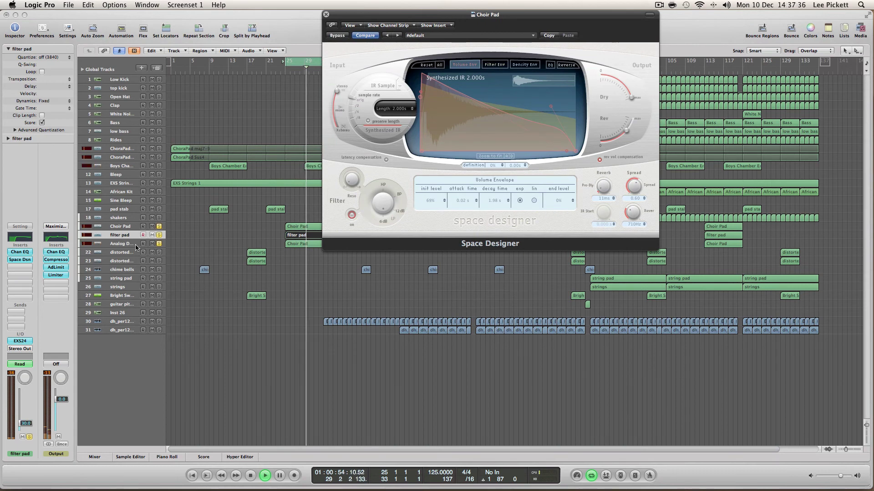
click(126, 243)
click(20, 258)
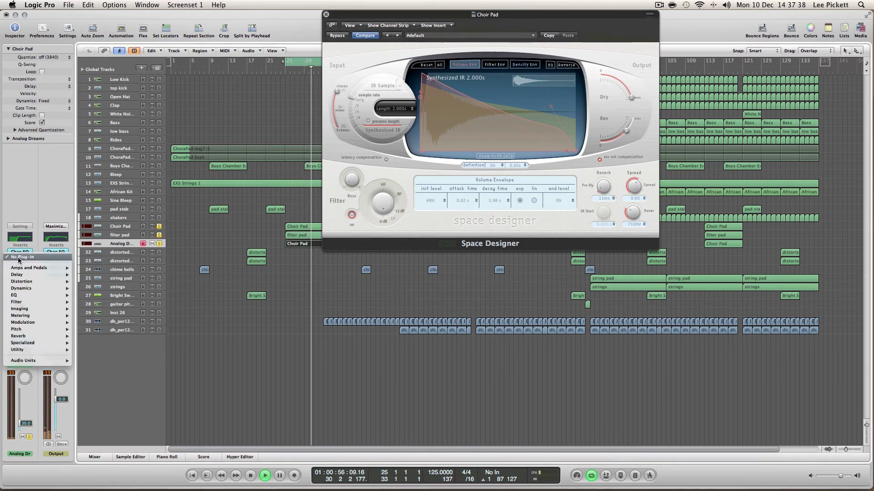
mouse_move(39, 336)
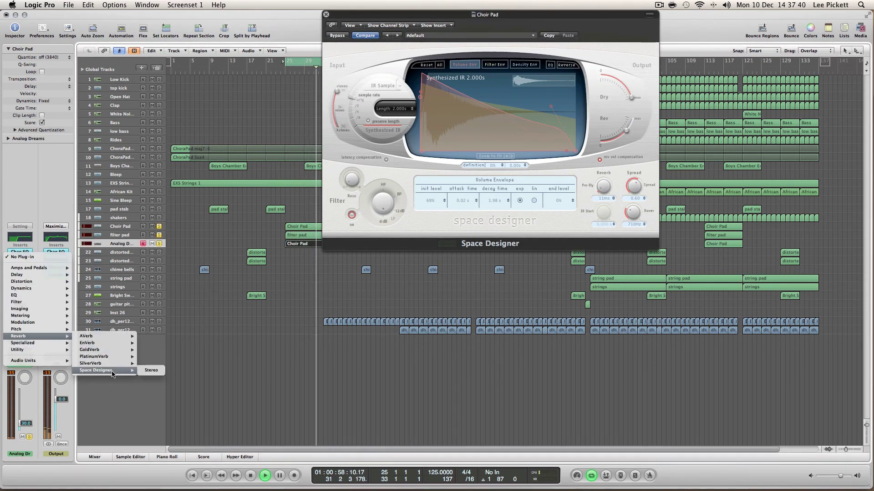
click(209, 326)
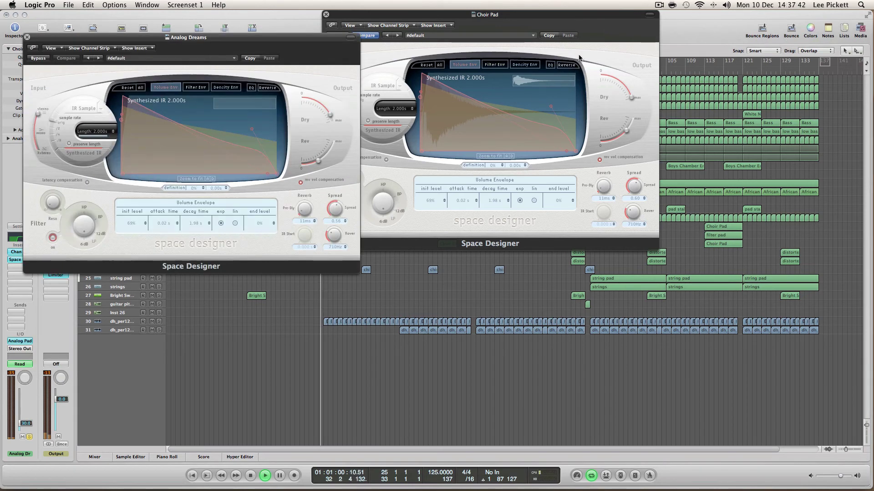
Step: Copy the Choir Pad's Space Designer settings to the Analog Dreams reverb and close both plug-in windows
click(550, 35)
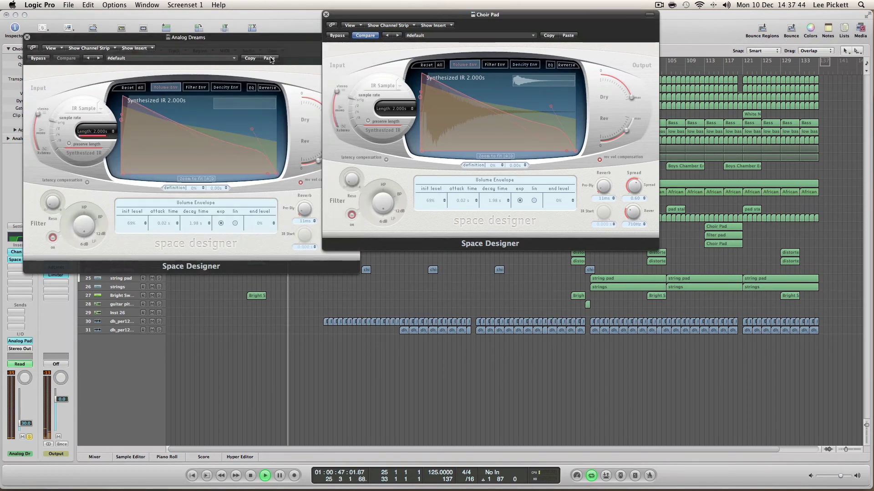
click(268, 58)
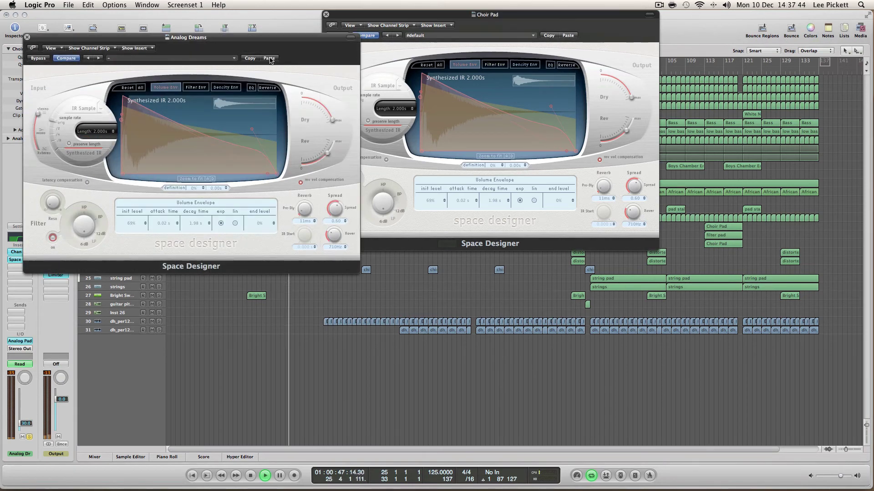
click(27, 37)
click(325, 15)
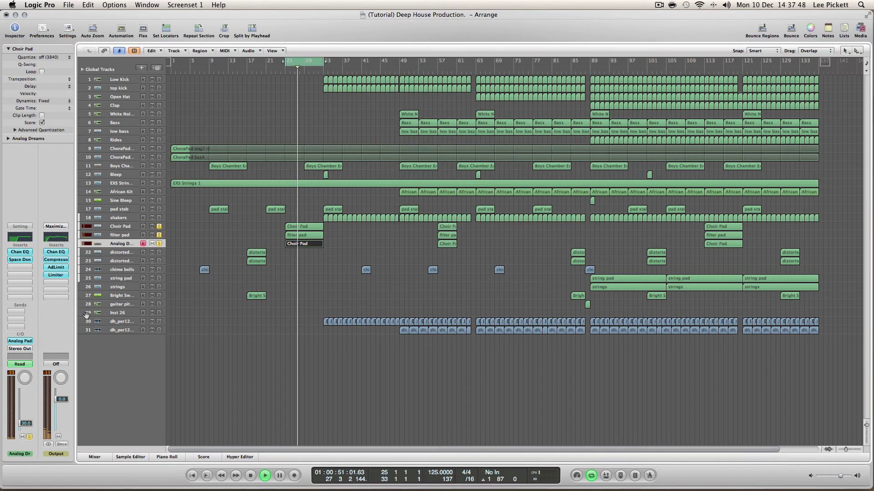
Step: Set the Duration of the Analog Dreams track's Analog Pad to 30, close the instrument and stop playback
click(20, 341)
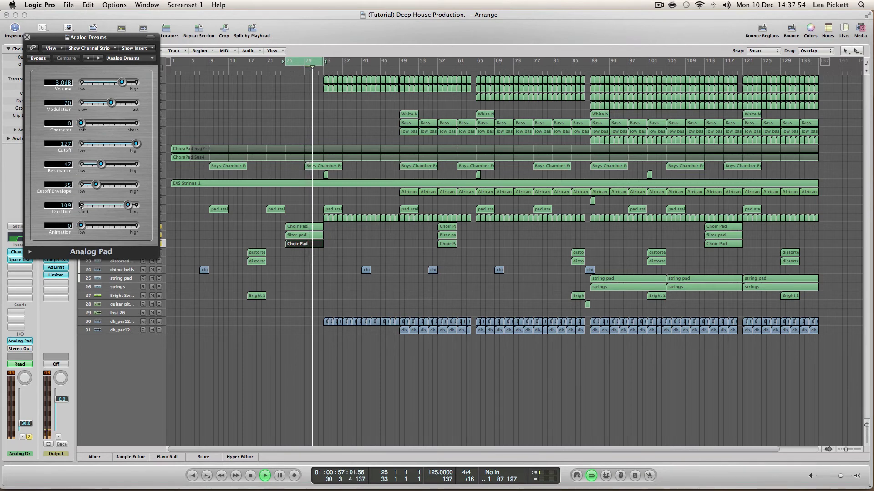
mouse_move(81, 205)
mouse_down()
mouse_move(91, 208)
mouse_move(78, 209)
mouse_up()
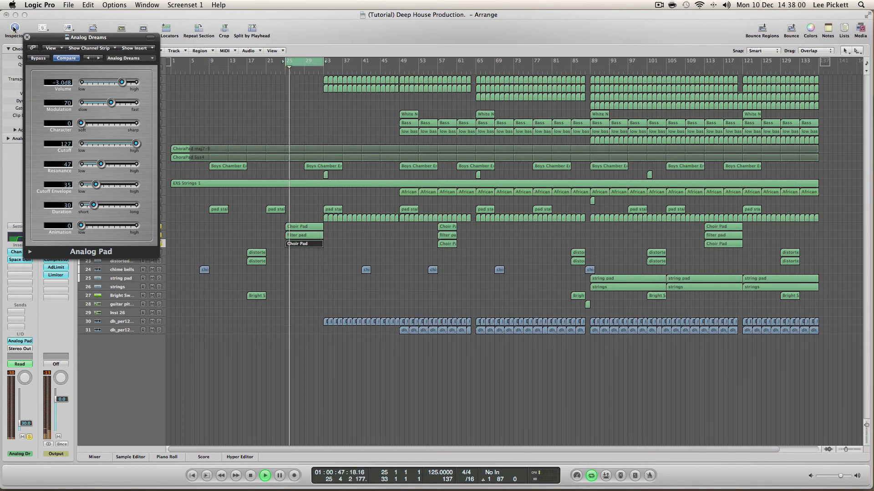
click(26, 37)
click(242, 379)
key(space)
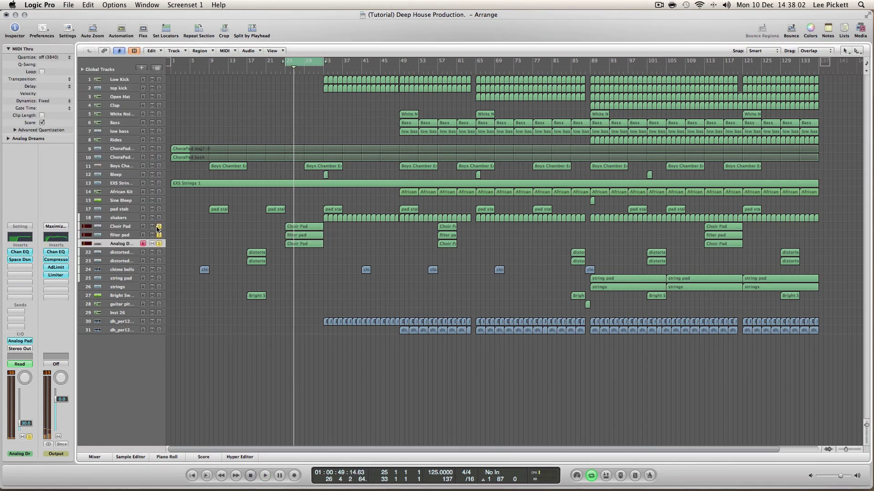
Step: Unsolo the three pad tracks and play the arrangement, cycling bars 1 to 33 and extending the cycle to bar 137
click(159, 244)
drag(172, 62, 325, 103)
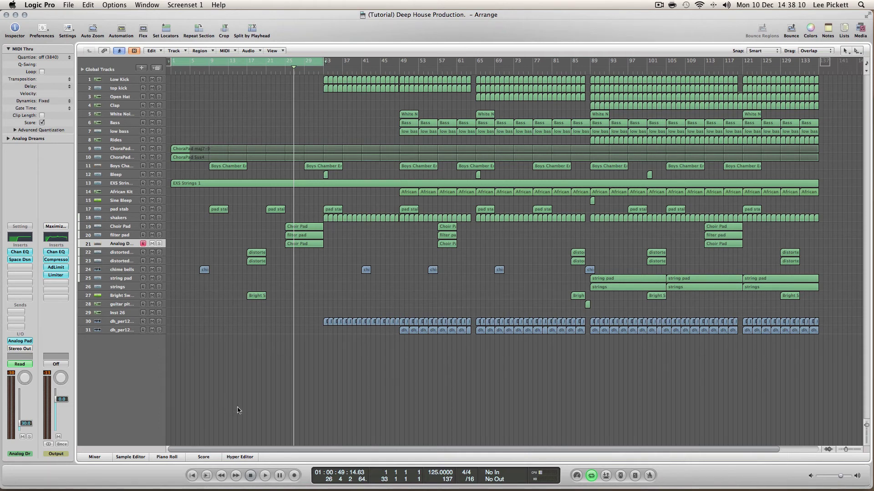
key(space)
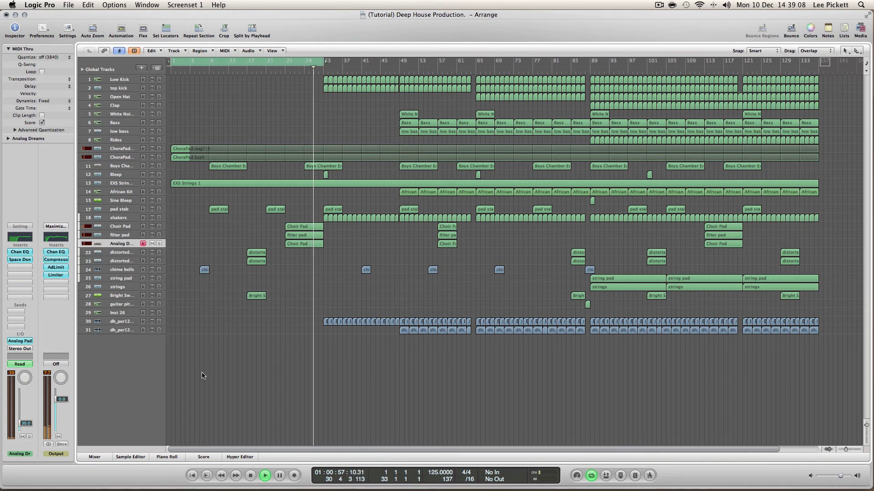
drag(324, 61, 817, 70)
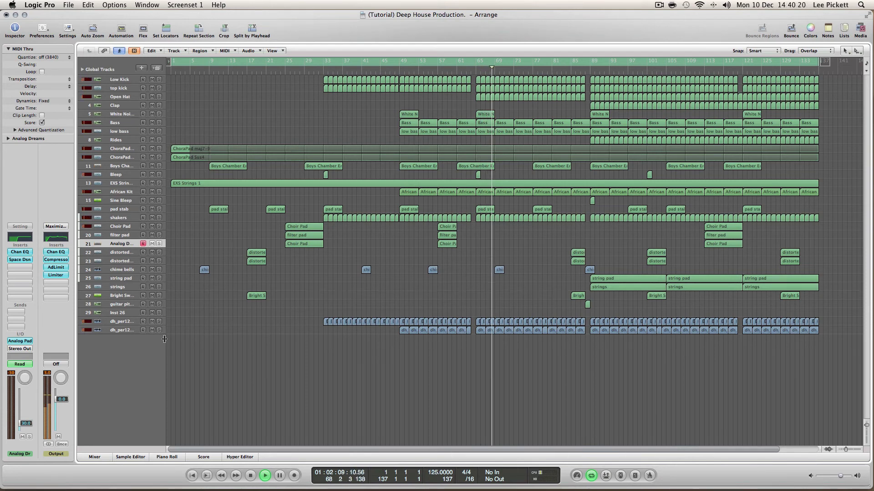
key(space)
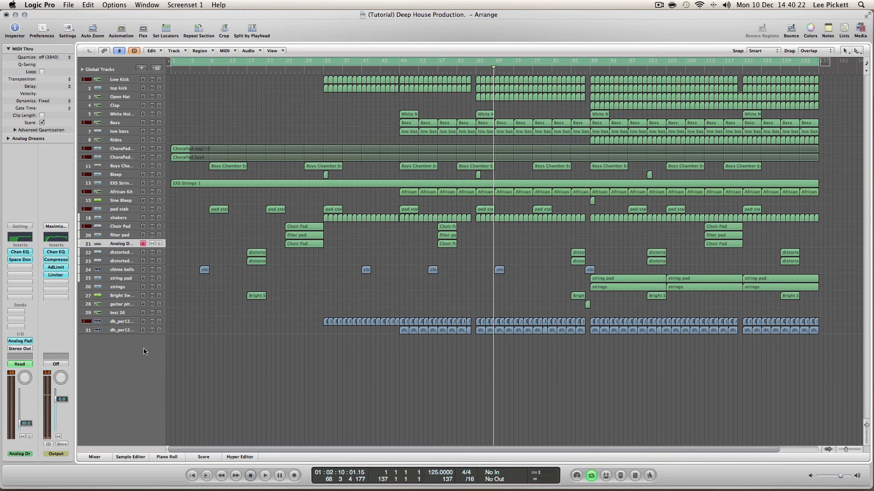
Step: Select the last dh_per125 track, number 31, and save the project
click(124, 330)
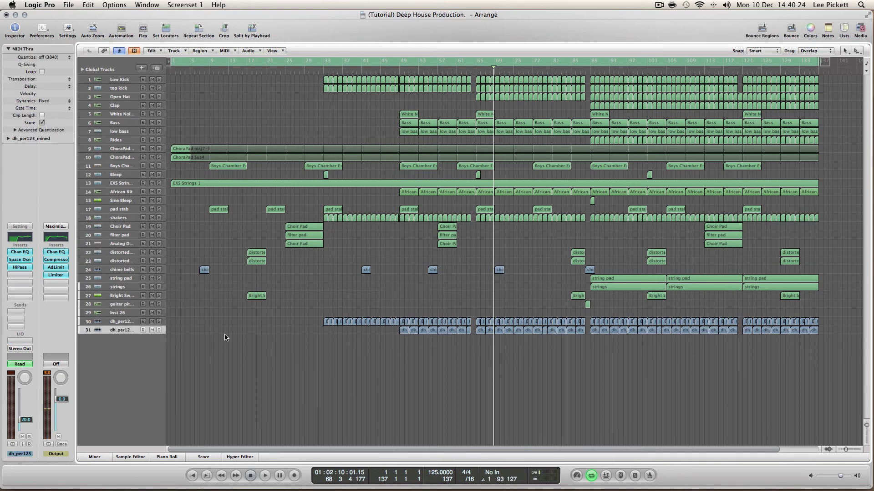
key(super+s)
click(658, 5)
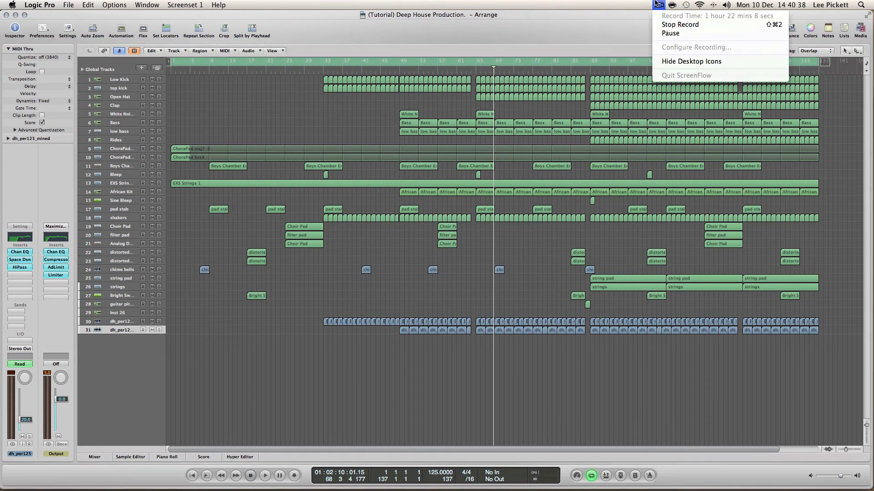
click(645, 21)
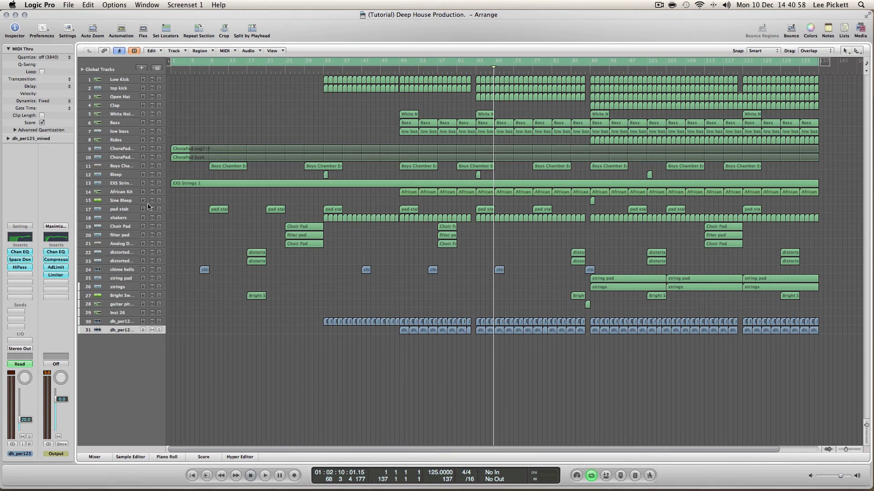
Step: Create one new software instrument track below track 31 and load Sculpture in stereo on it
click(142, 68)
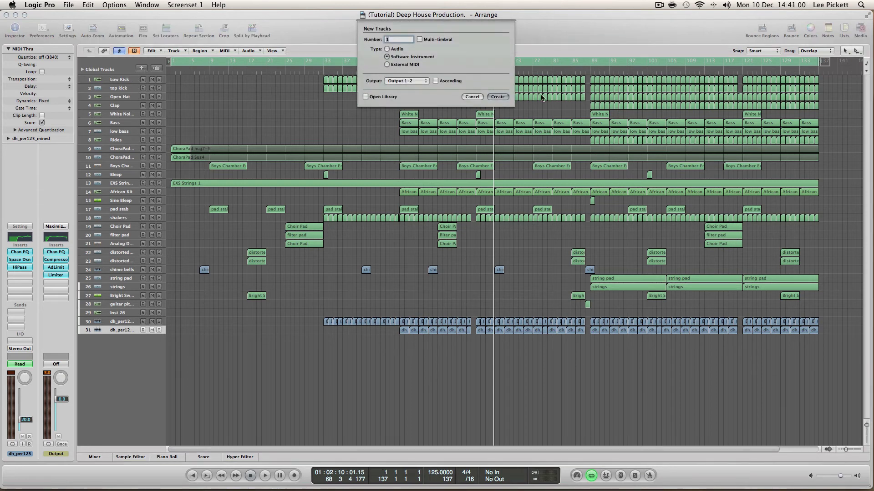
click(496, 96)
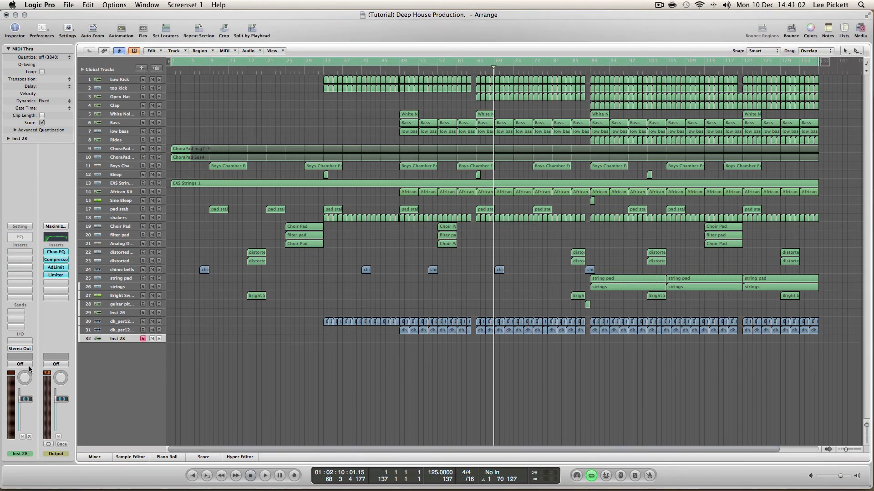
click(21, 341)
mouse_move(89, 386)
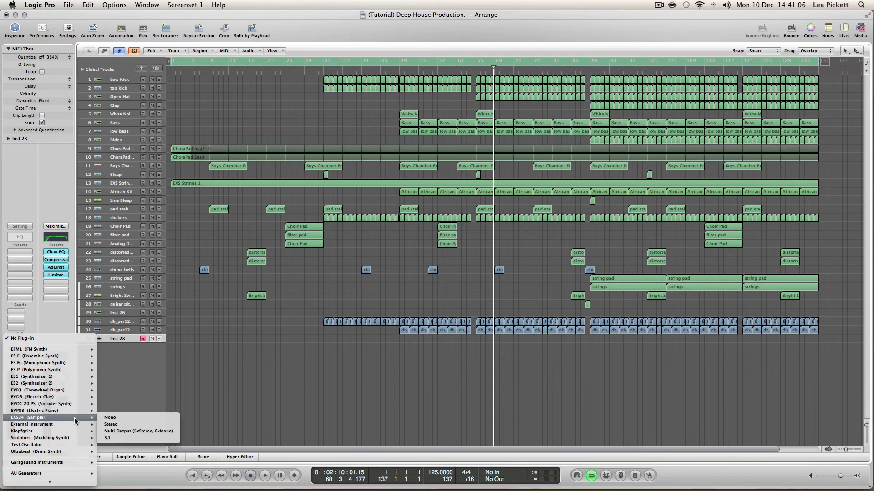
mouse_move(71, 430)
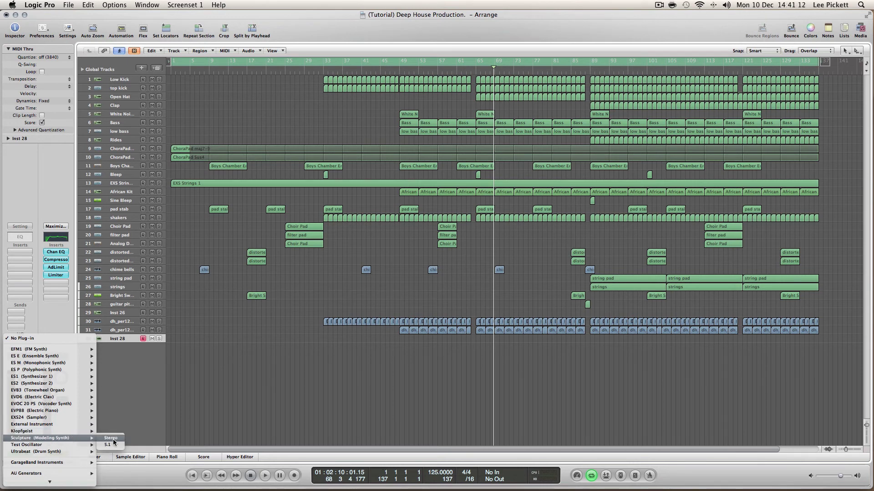
click(119, 439)
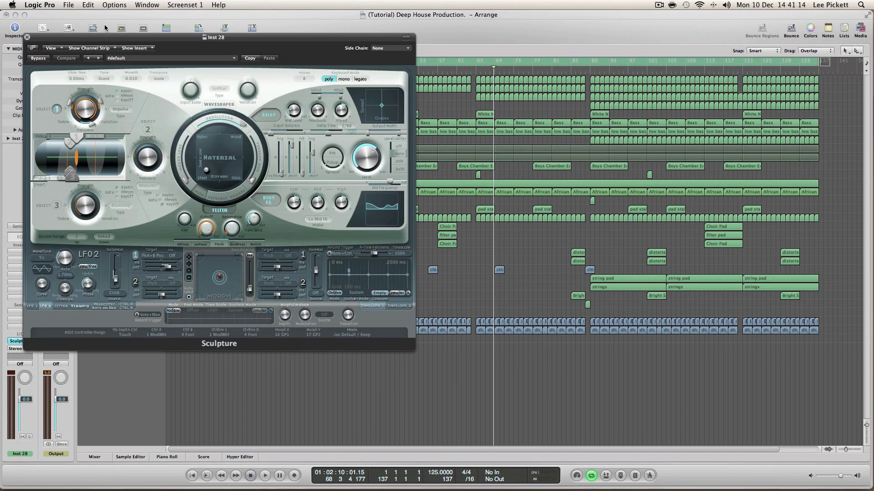
Step: Load the "deep house pad" preset in Sculpture
mouse_move(87, 40)
mouse_down()
mouse_move(244, 68)
mouse_move(265, 17)
mouse_up()
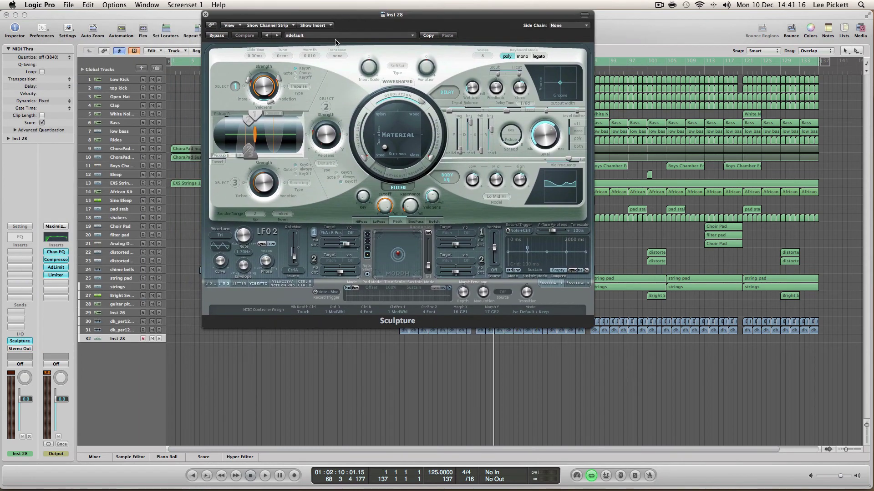
click(336, 36)
click(378, 117)
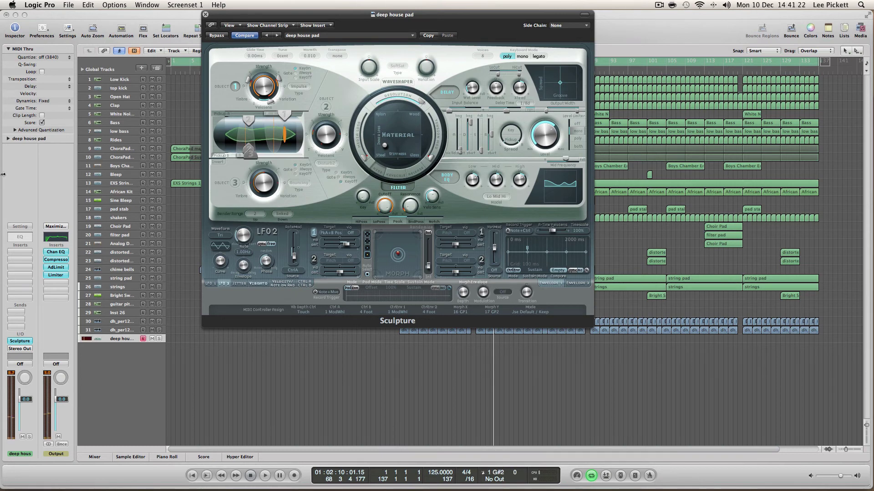
Step: Add a Channel EQ to the deep house pad and enable a high-cut at 1160 Hz with a 36 dB/Oct slope
double_click(20, 237)
click(247, 78)
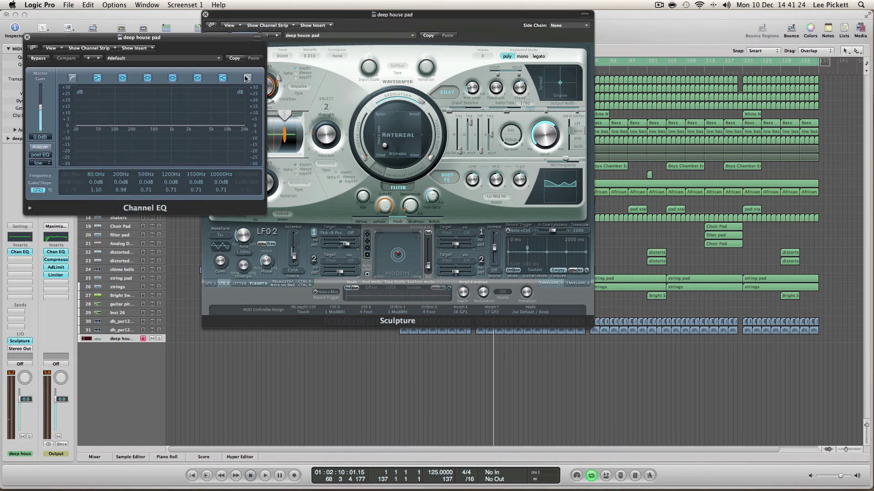
drag(244, 129, 176, 153)
scroll(232, 143, down, 2)
click(233, 167)
drag(230, 164, 168, 165)
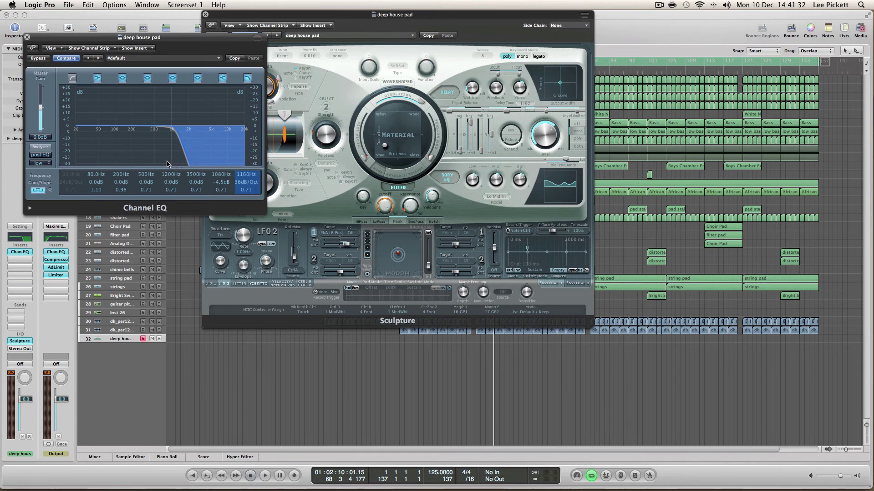
scroll(253, 177, up, 2)
scroll(253, 177, down, 1)
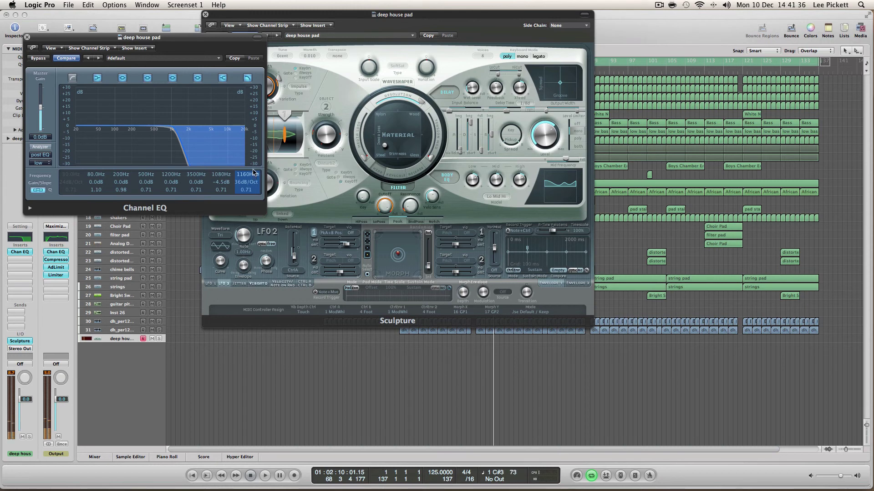
Step: Turn on the EQ analyzer and disable the six middle bands between the low-cut and high-cut filters
click(44, 147)
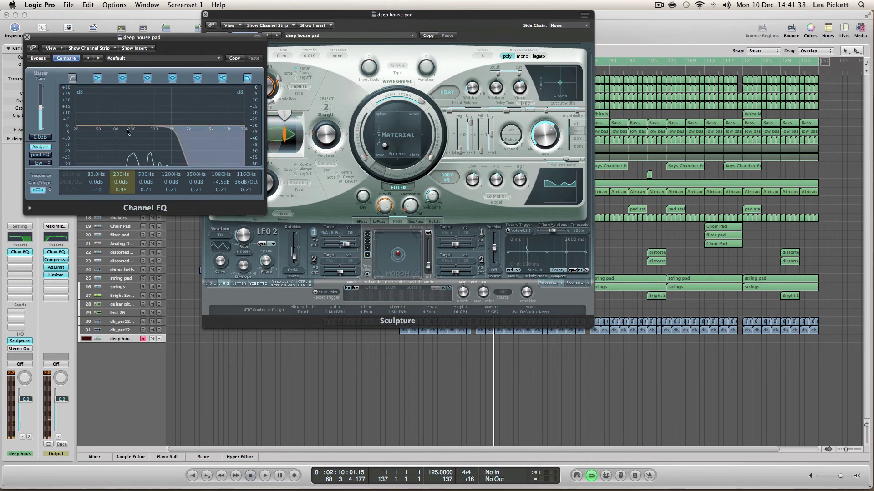
click(222, 77)
click(197, 78)
click(172, 77)
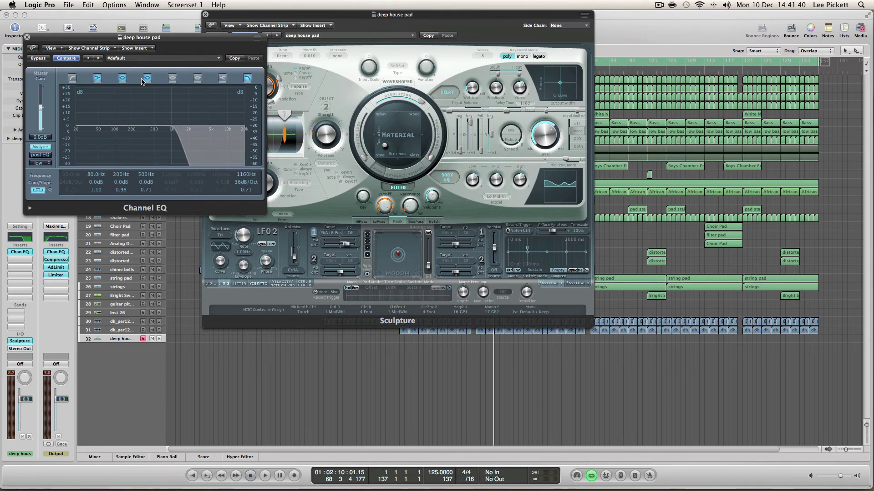
click(147, 78)
click(121, 78)
click(97, 78)
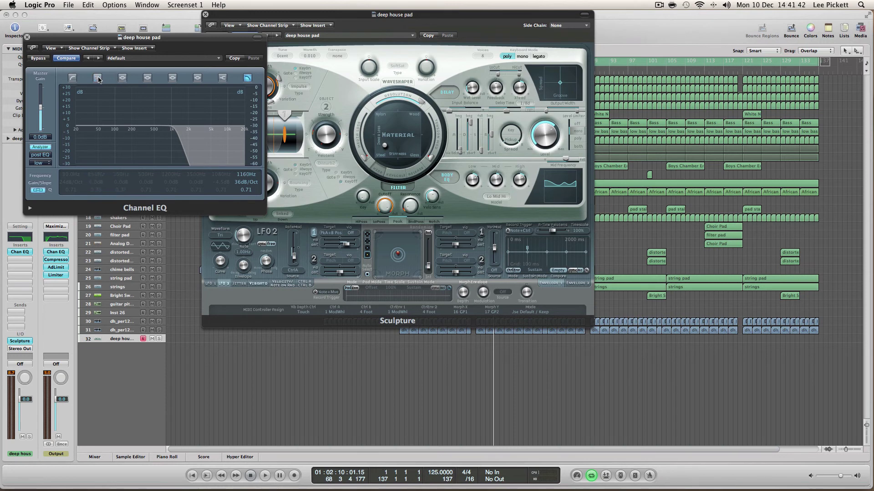
Step: Enable the low-cut filter at 160 Hz with a 48 dB/Oct slope and place the EQ and Sculpture windows apart
click(72, 77)
drag(78, 185, 89, 121)
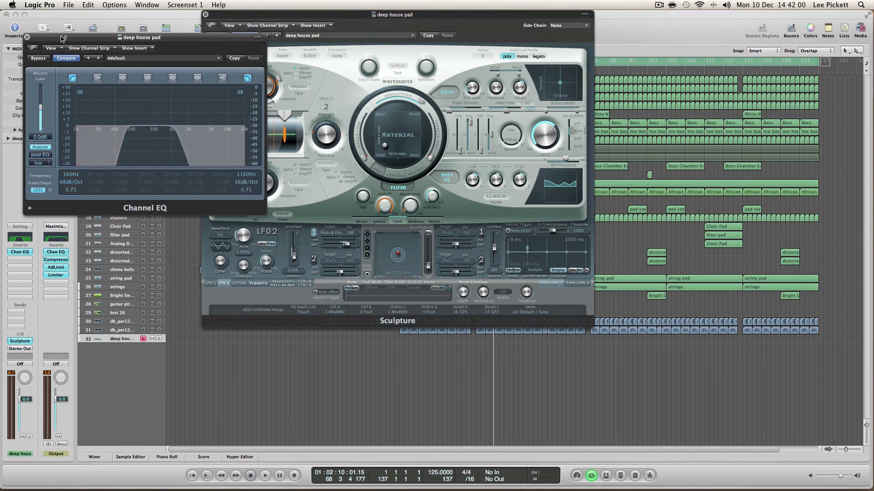
drag(68, 41, 667, 315)
drag(226, 14, 26, 14)
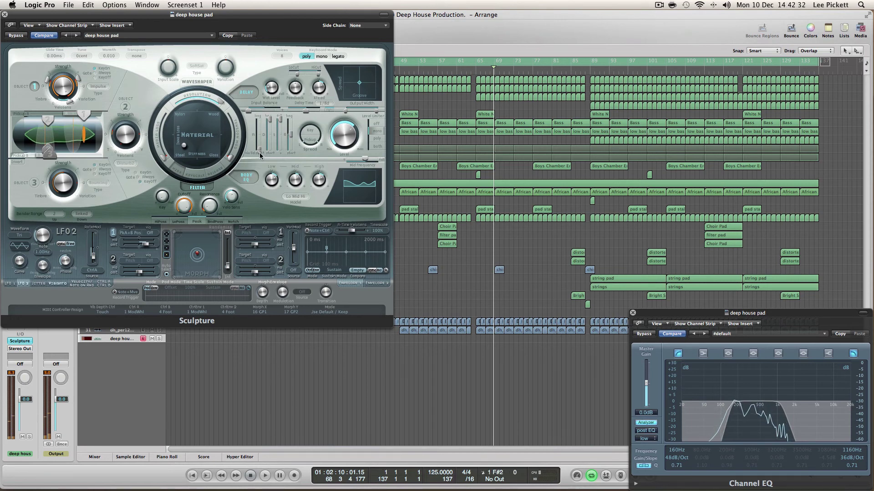
Step: Review the amplitude envelope, output level and Body EQ low, mid and high settings of the deep house pad in Sculpture
drag(260, 154, 261, 138)
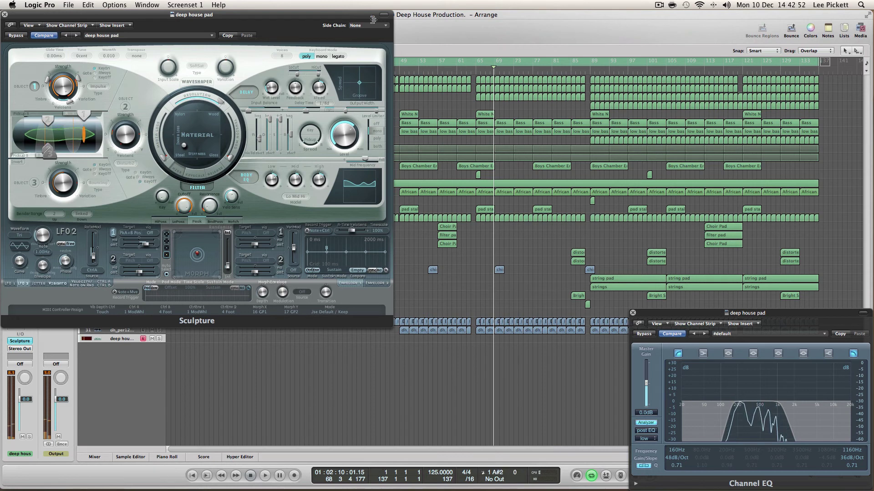
drag(345, 139, 347, 136)
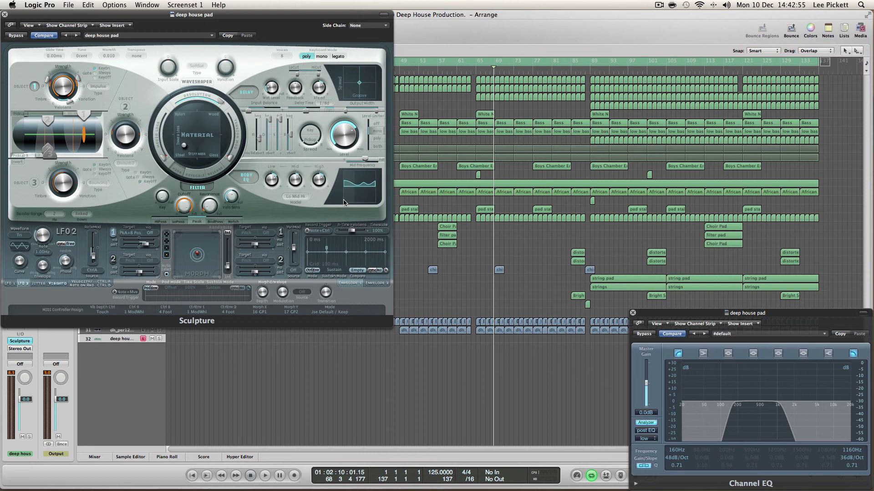
click(317, 181)
click(294, 183)
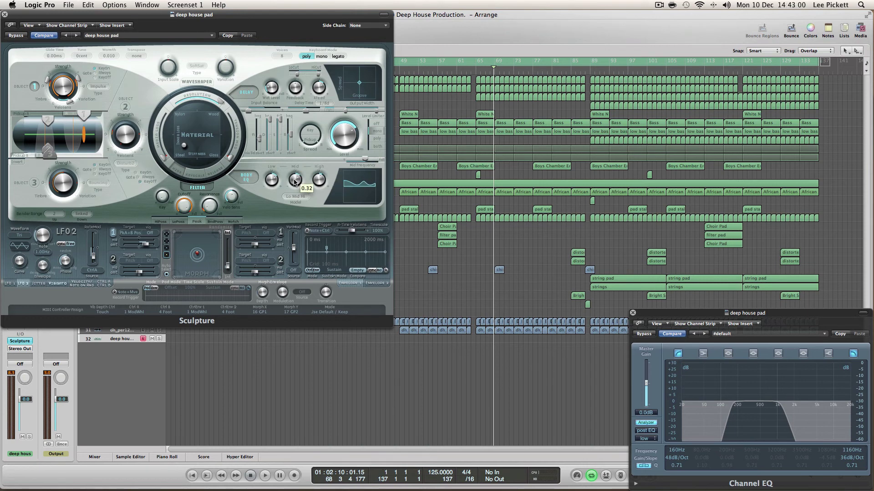
click(272, 182)
Step: Move the Sculpture window clear of the tracks, set the cycle range from bar 1 to bar 33 and start playback
mouse_move(38, 19)
mouse_down()
mouse_move(476, 100)
mouse_move(590, 111)
mouse_up()
click(167, 60)
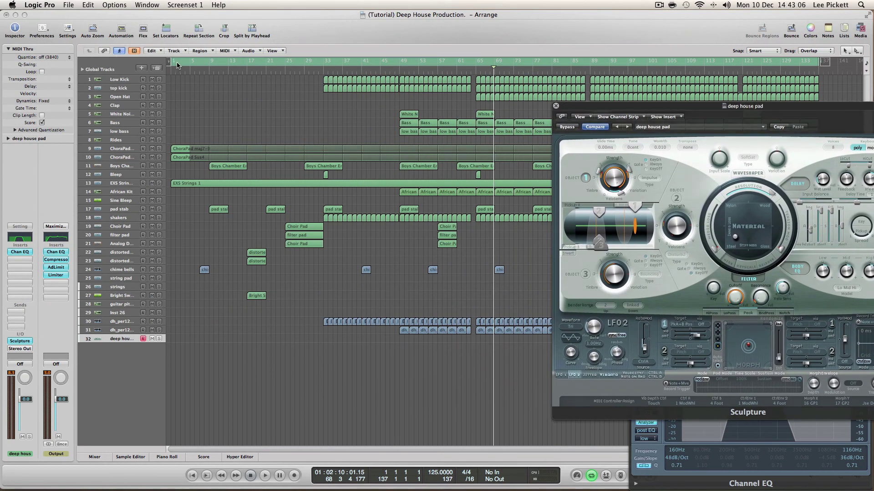
drag(175, 64, 325, 76)
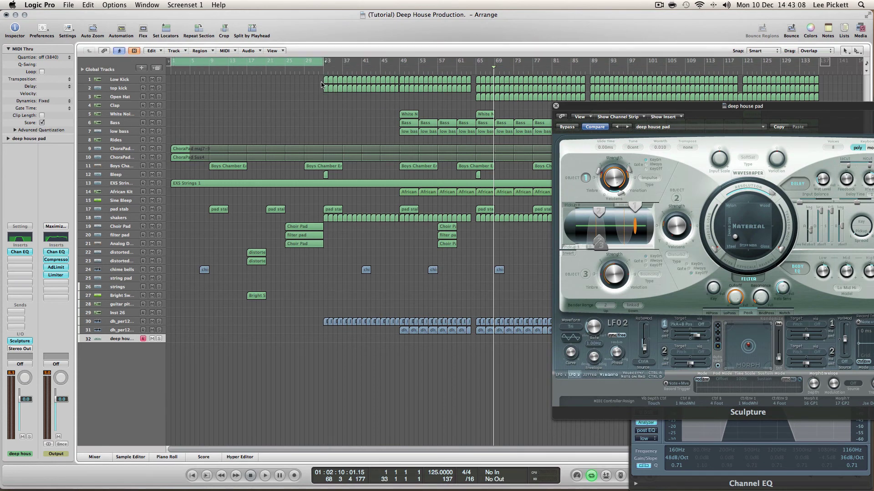
key(space)
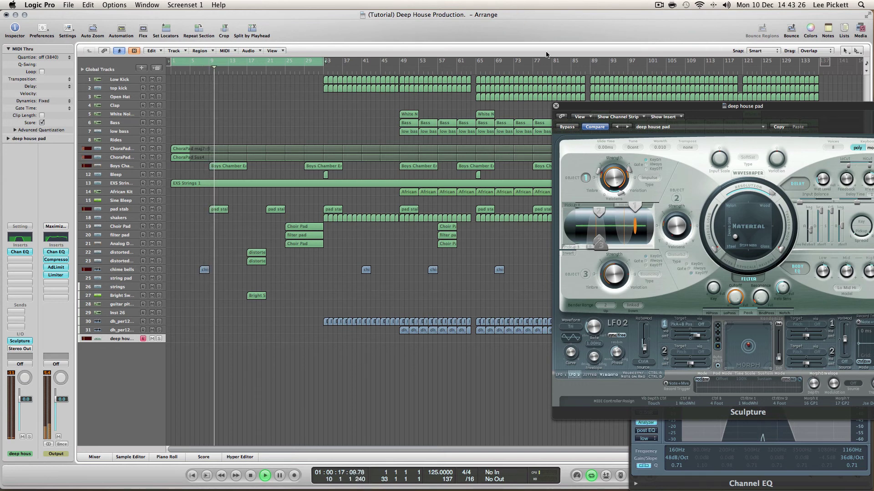
Step: Audition the deep house pad against the arrangement's intro, then close Sculpture and stop playback
drag(578, 105, 441, 33)
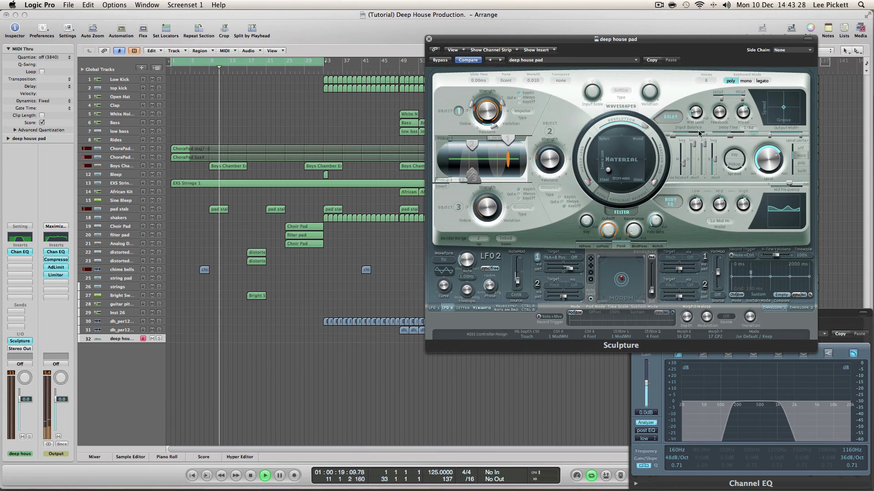
scroll(713, 165, up, 5)
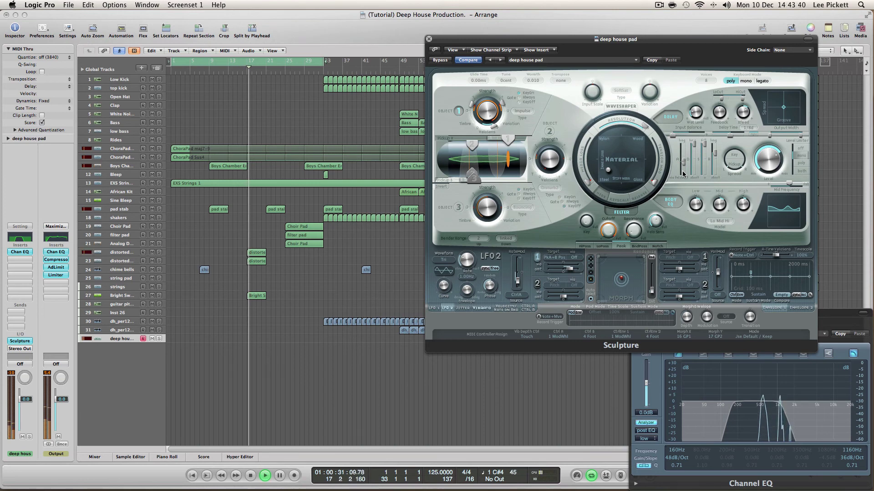
click(428, 40)
key(space)
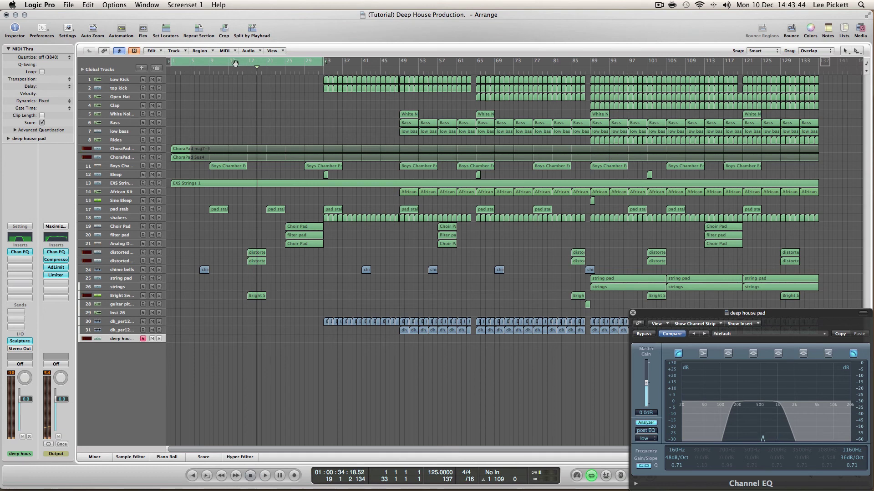
Step: Set the cycle range from bar 13 to bar 17 and record a deep house pad part over it
click(230, 64)
drag(232, 66, 249, 68)
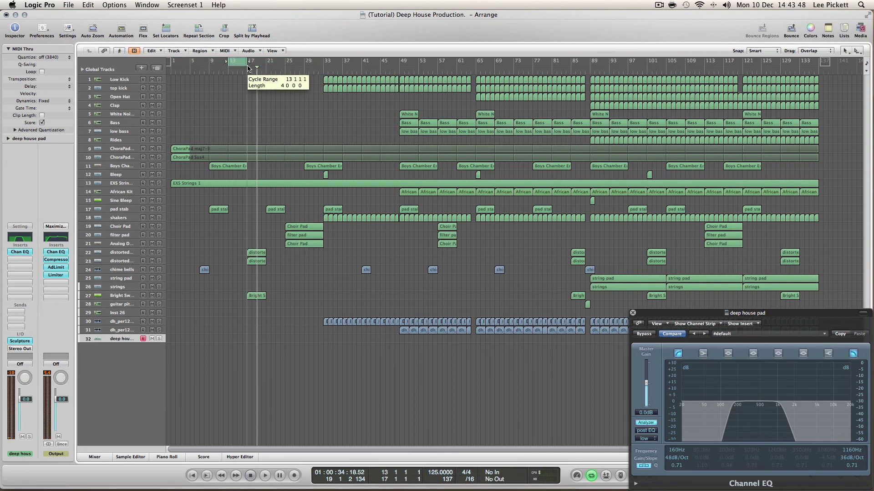
drag(249, 69, 253, 89)
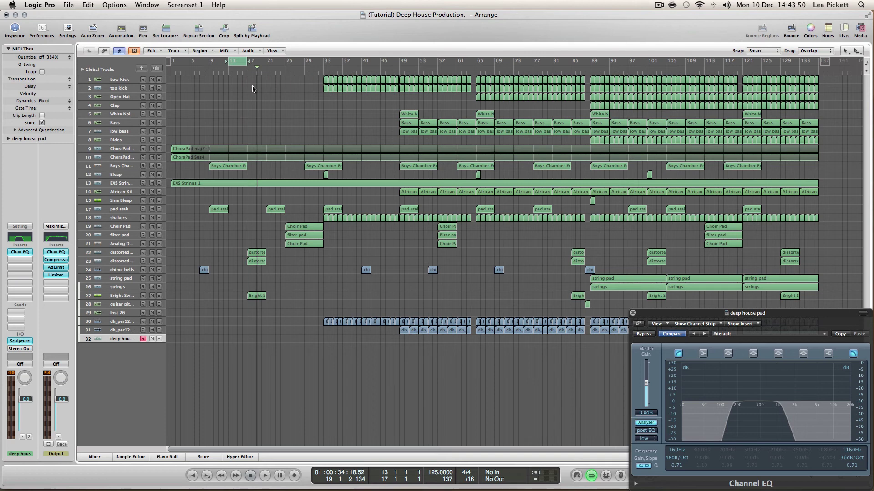
click(296, 477)
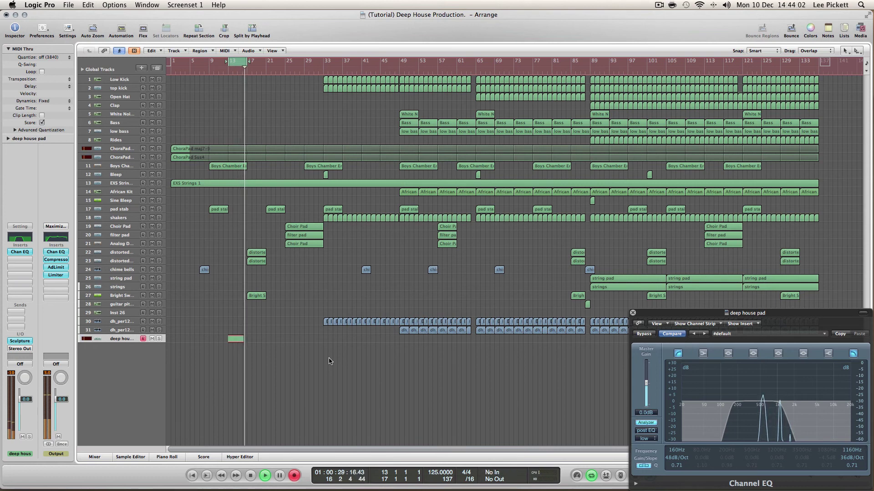
key(space)
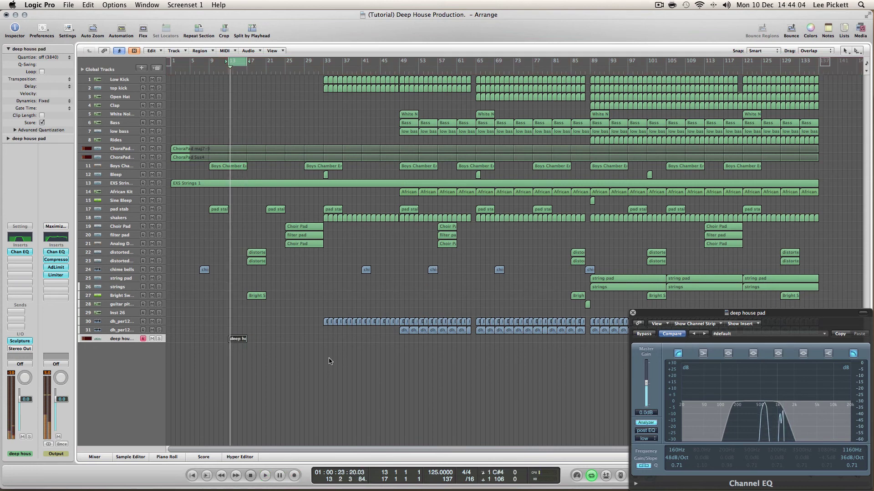
Step: Open the recorded pad region for note editing, quantize its first note to 1/16 and extend it to bar 15
double_click(237, 340)
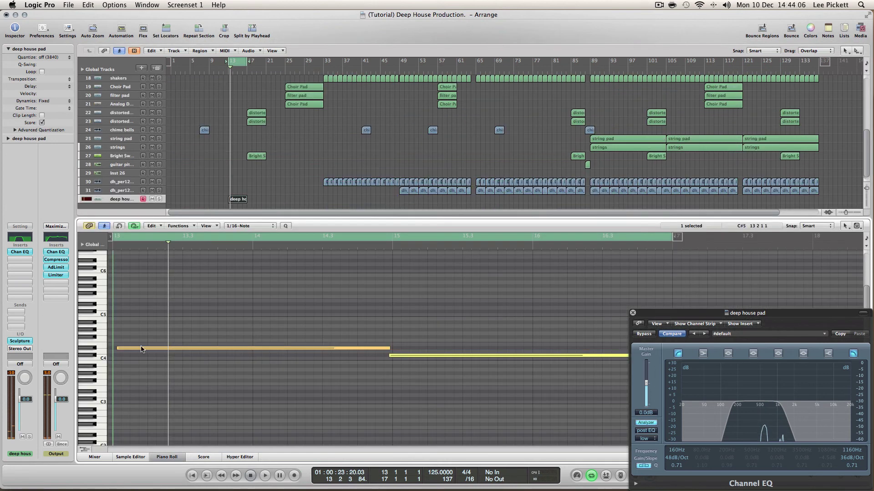
click(285, 226)
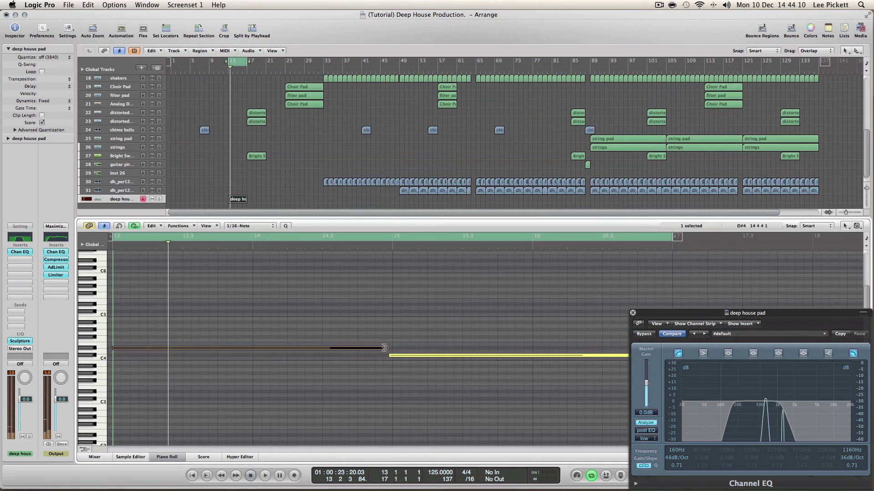
drag(384, 348, 457, 348)
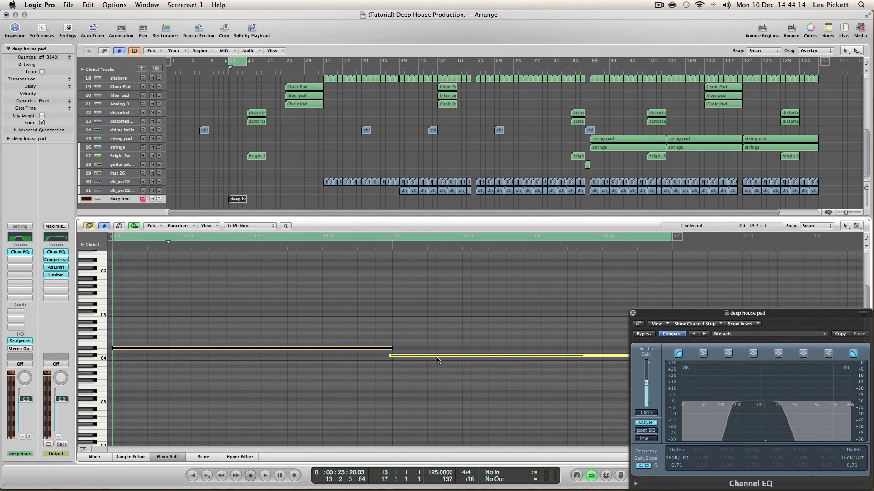
Step: Quantize the second pad note to 1/16, extend it to bar 17, and close the Channel EQ and the note editor
click(410, 356)
click(286, 226)
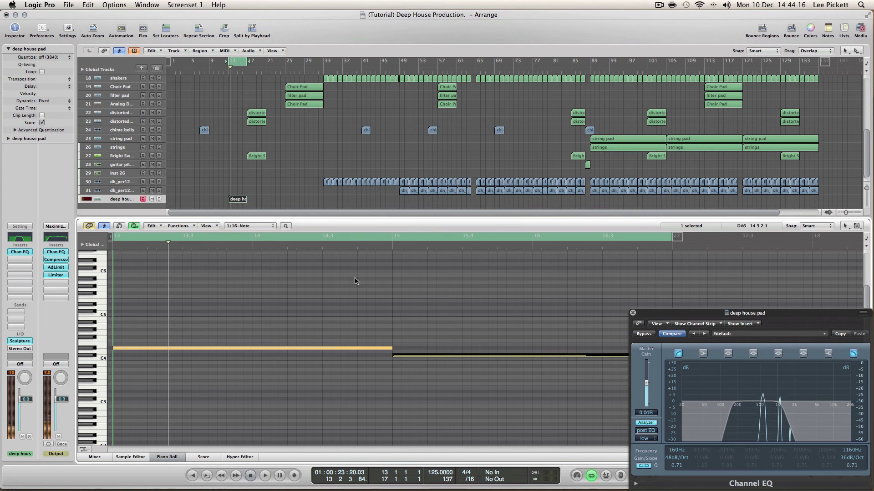
click(633, 312)
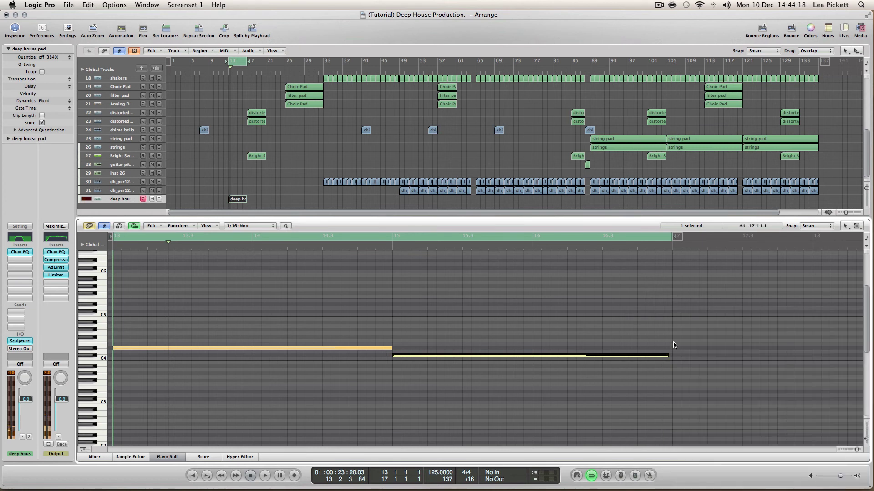
drag(666, 354, 714, 357)
click(287, 427)
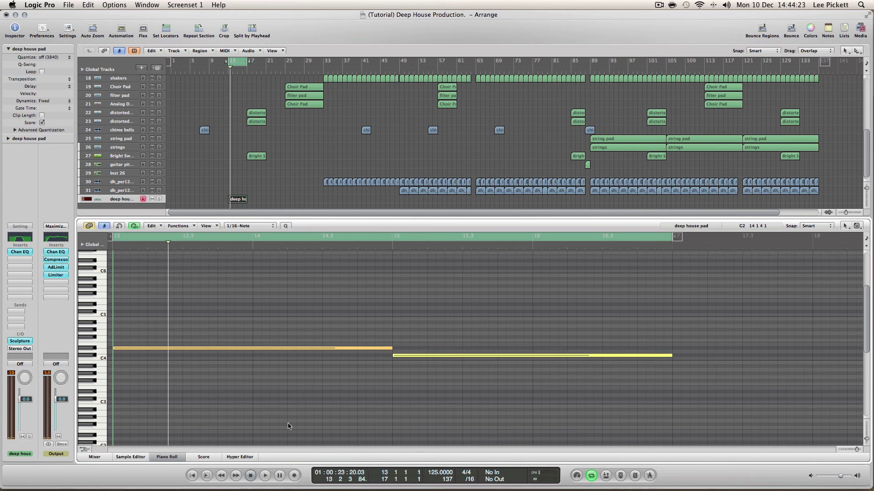
click(169, 457)
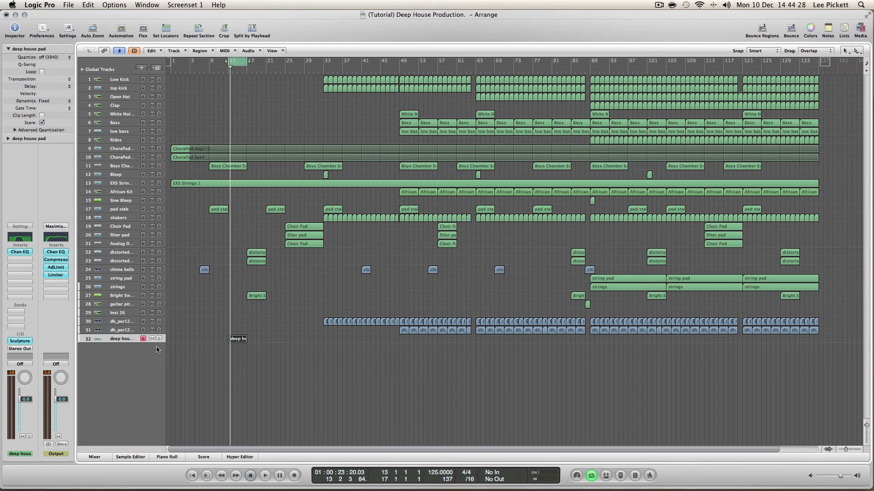
Step: Reopen Sculpture on the deep house pad, place its window clear of the recorded region and play the bar 13 to 17 cycle
click(20, 341)
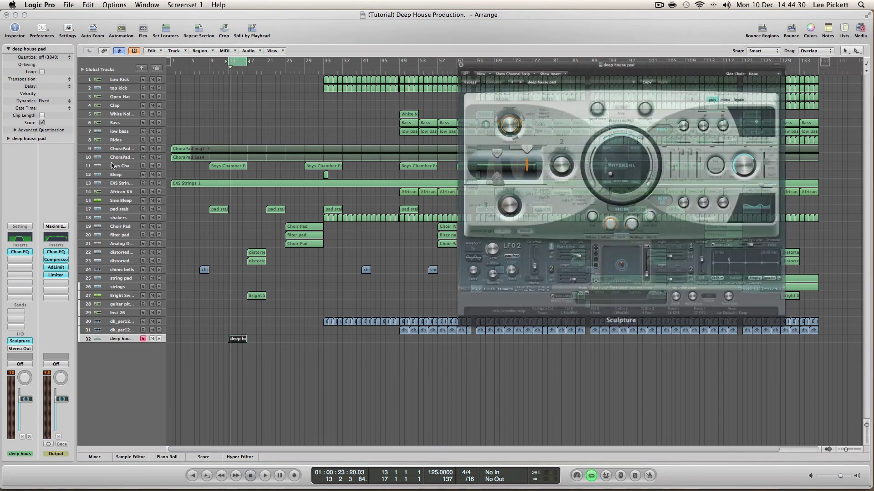
mouse_move(524, 40)
mouse_down()
mouse_move(579, 4)
mouse_move(523, 85)
mouse_up()
click(595, 20)
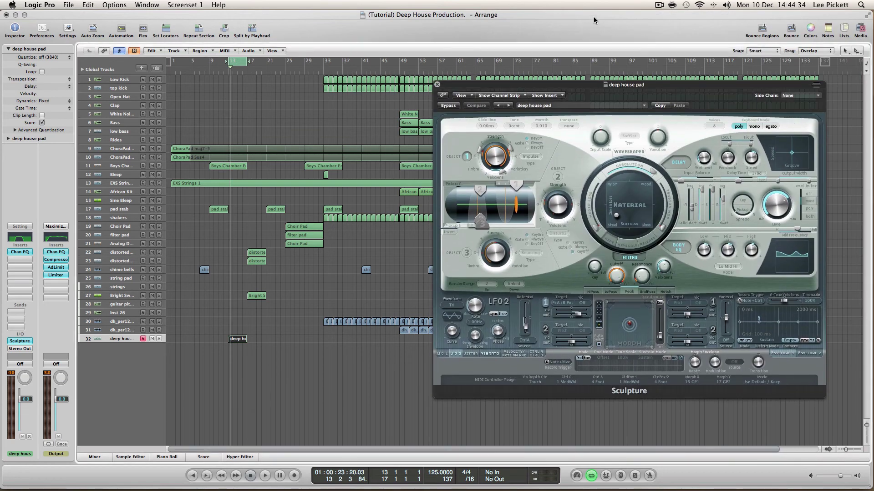
drag(595, 19, 594, 18)
drag(582, 86, 598, 25)
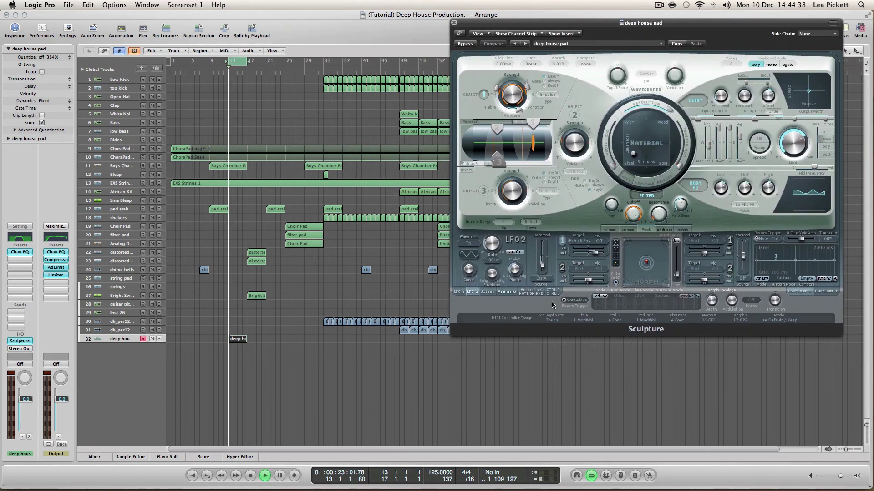
key(space)
Step: Try the LFO 2 rate, switch Sculpture's filter to LoPass, and set its cutoff to about 0.50 and resonance to about 0.31
mouse_move(486, 241)
mouse_down()
mouse_move(494, 245)
mouse_move(497, 236)
mouse_move(490, 249)
mouse_up()
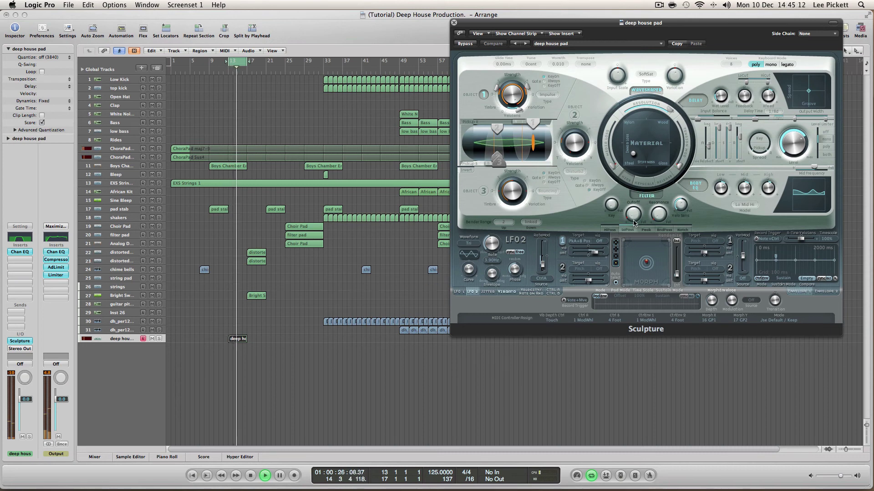
mouse_move(635, 217)
drag(636, 216, 647, 180)
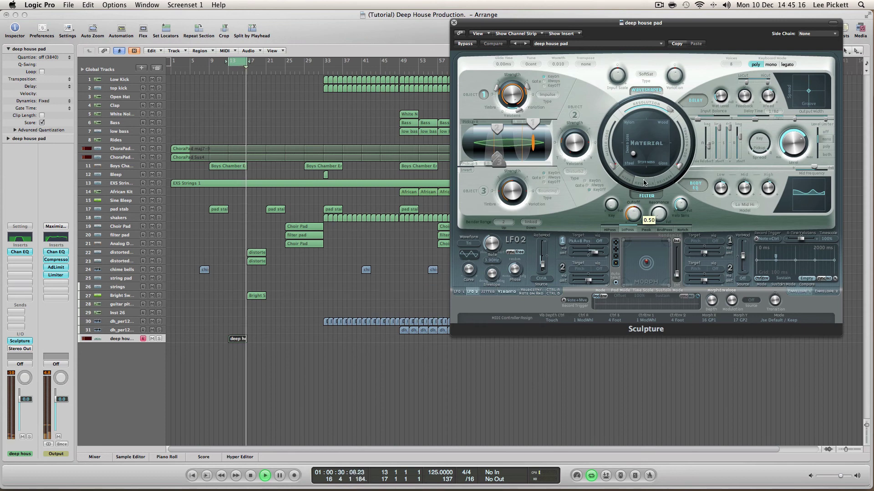
mouse_move(659, 213)
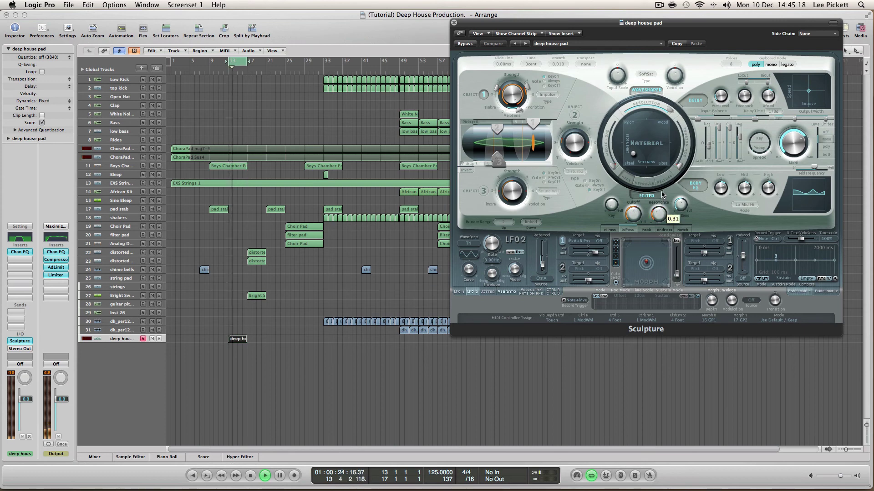
drag(662, 194, 661, 196)
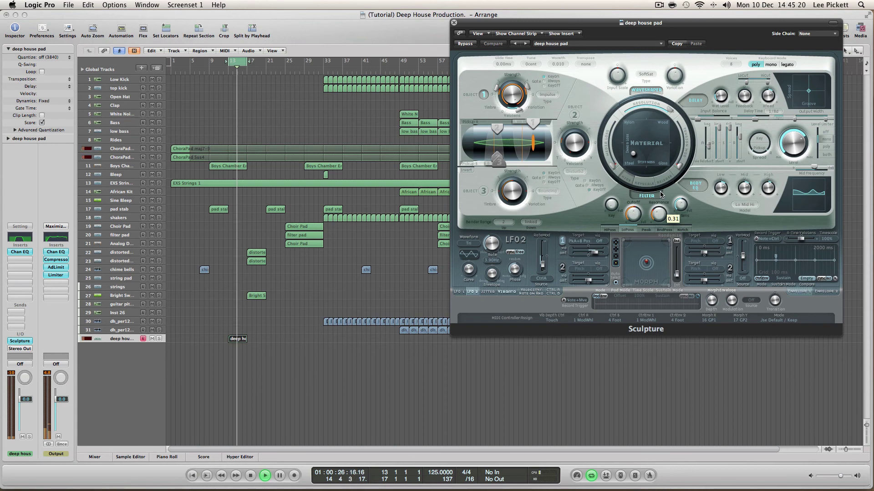
Step: Readjust the filter cutoff, the LFO 2 rate and the Material pad position by ear while the cycle plays
click(633, 214)
drag(633, 215, 630, 243)
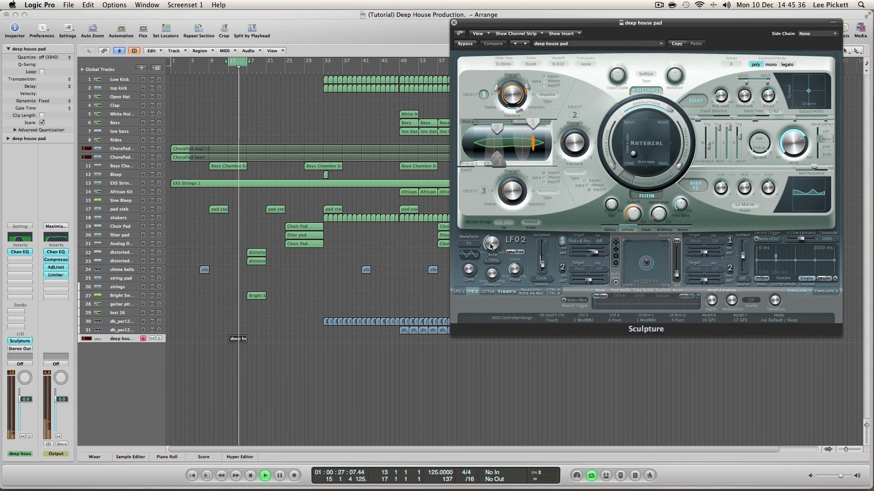
drag(493, 247, 491, 247)
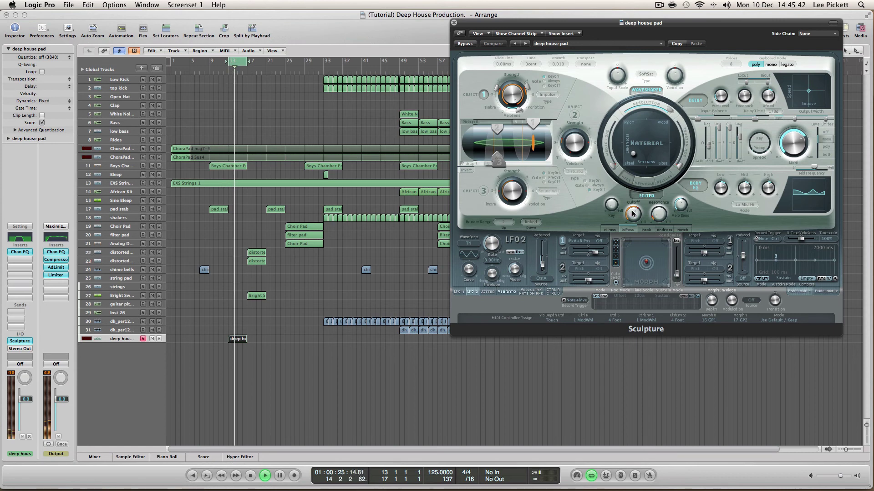
drag(633, 213, 634, 199)
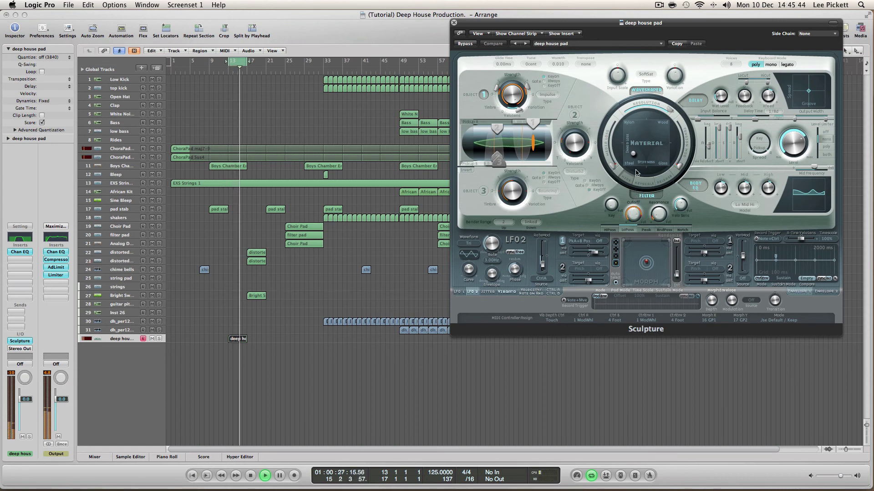
mouse_move(631, 153)
mouse_down()
mouse_move(631, 129)
mouse_move(660, 133)
mouse_move(664, 151)
mouse_move(637, 155)
mouse_up()
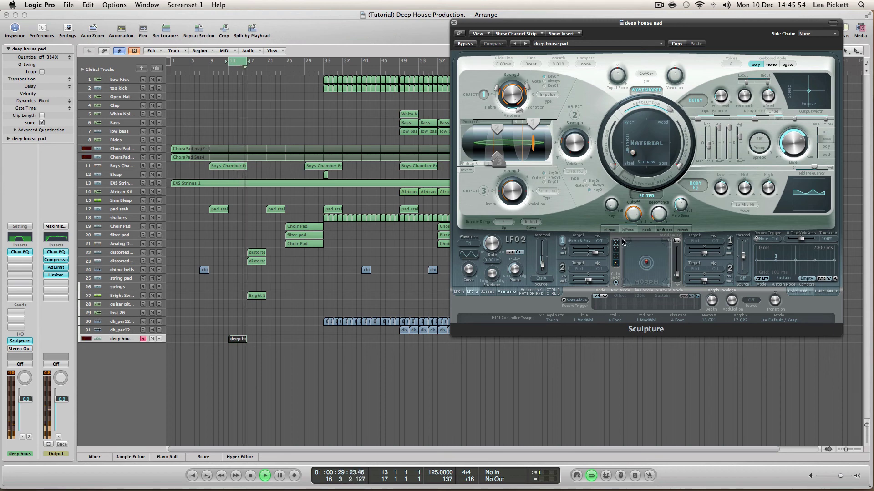
Step: Flatten the pad's Body EQ, then boost its mid band and cut the low and high bands
mouse_move(658, 220)
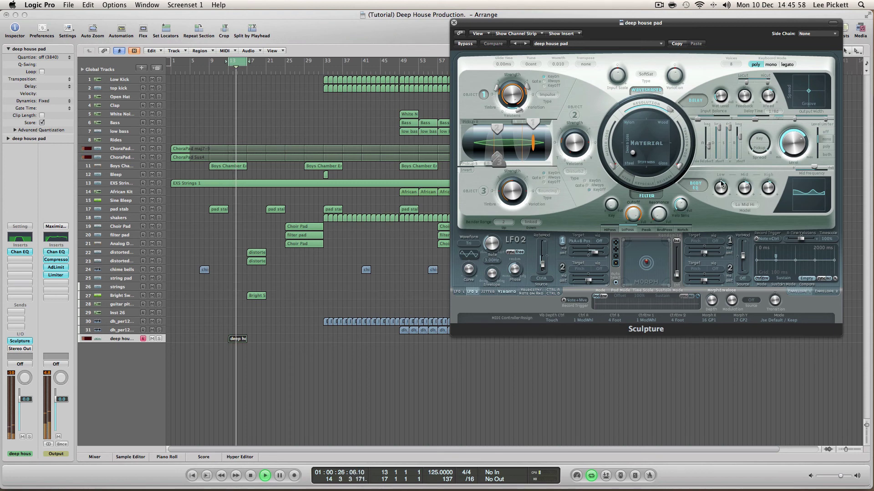
alt+click(746, 183)
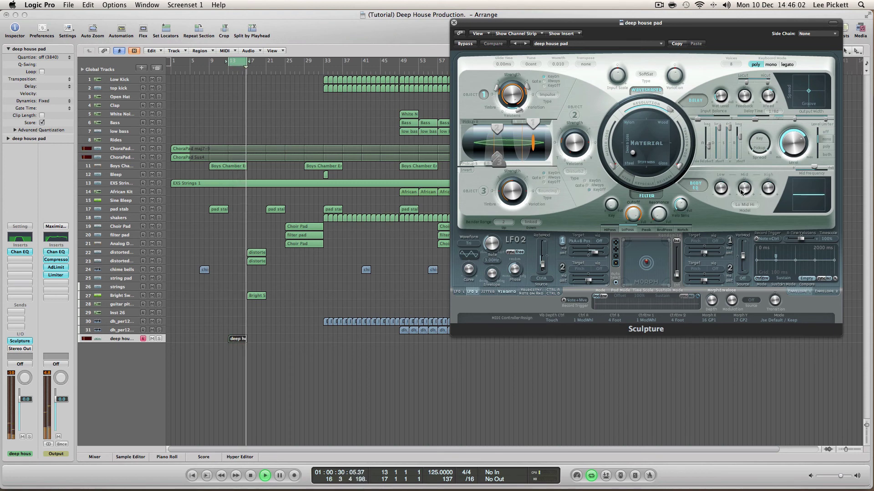
drag(745, 188, 746, 182)
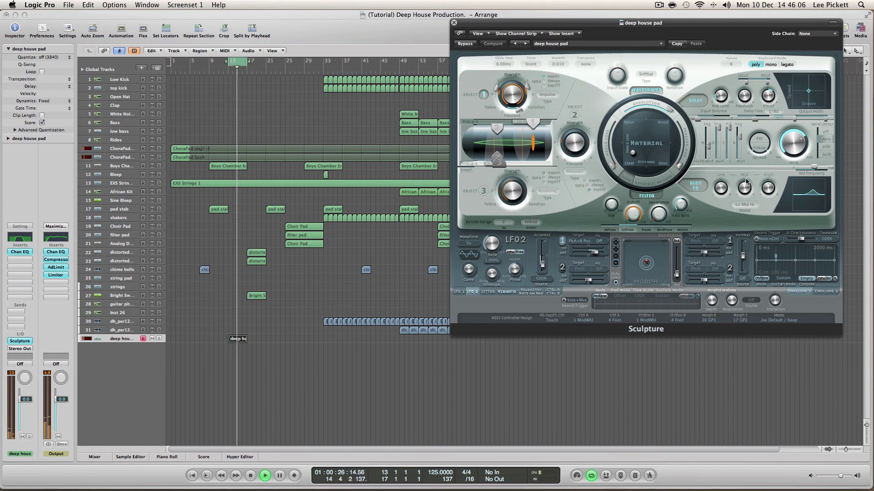
drag(768, 187, 715, 203)
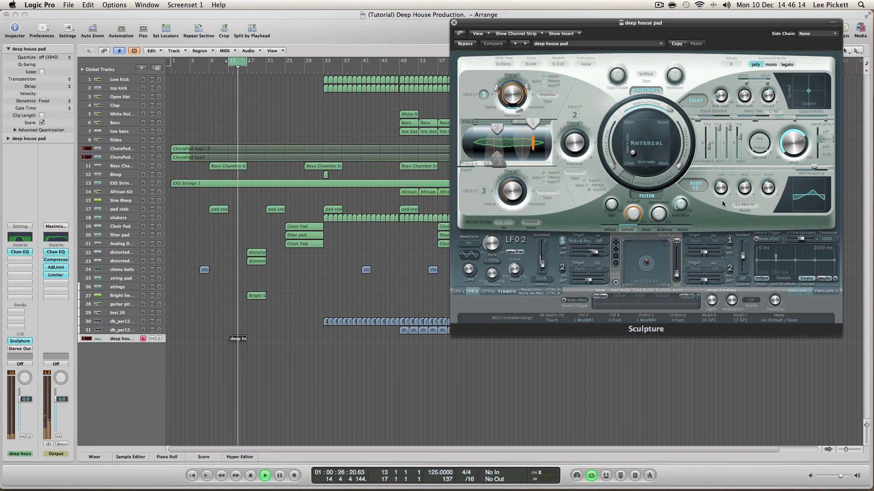
Step: Keep Sculpture's Body EQ model on Lo Mid Hi and switch off the Waveshaper
click(745, 205)
click(751, 205)
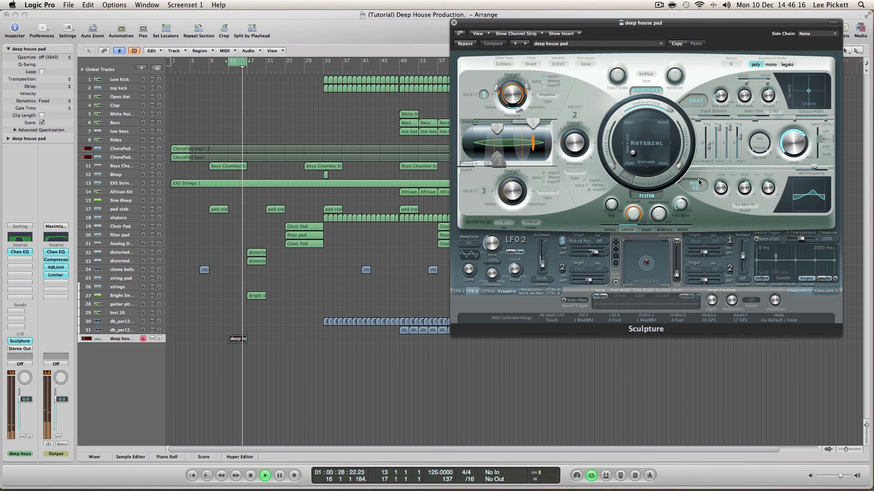
click(643, 90)
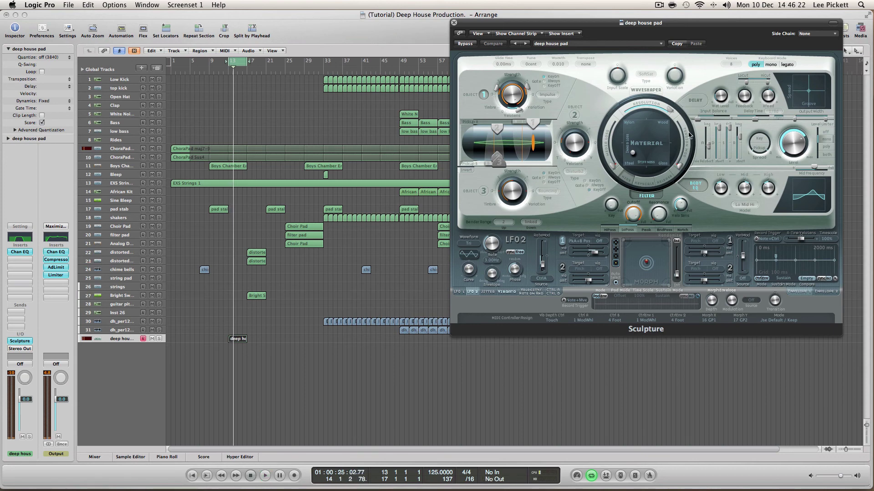
Step: Open the deep house pad region in the Piano Roll, try both notes three semitones lower and play the cycle
double_click(237, 339)
drag(167, 322, 590, 413)
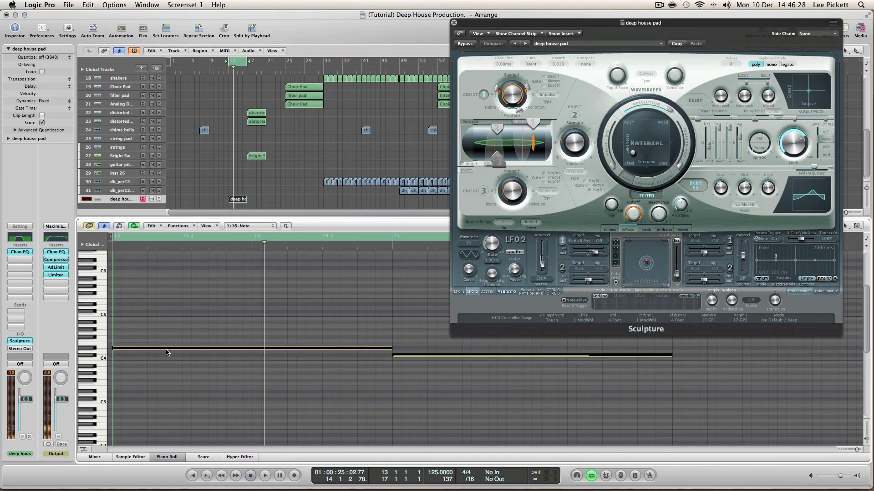
drag(167, 349, 178, 371)
key(space)
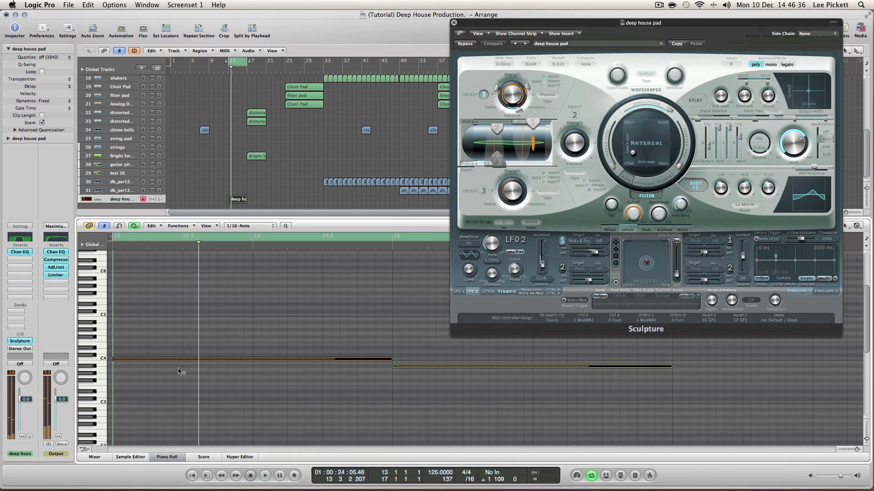
Step: Transpose both selected pad notes back up three semitones and replay the cycle
key(alt+Up)
key(alt+Up)
key(alt+Up)
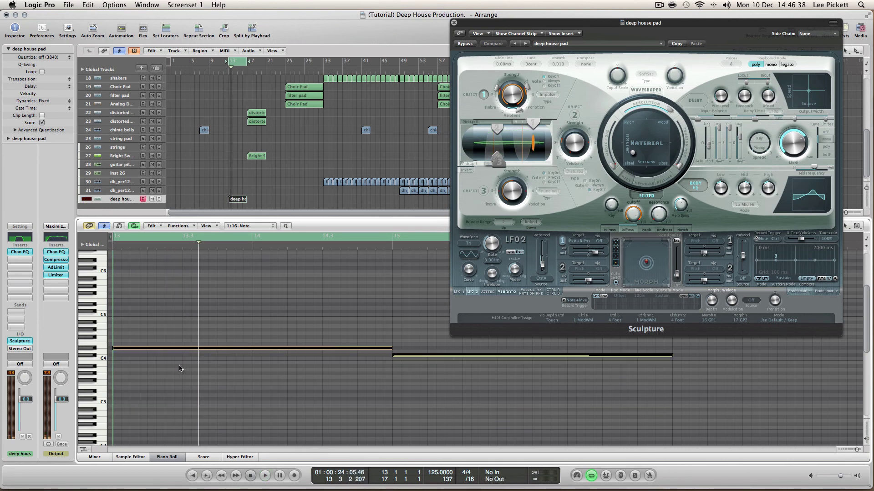
key(space)
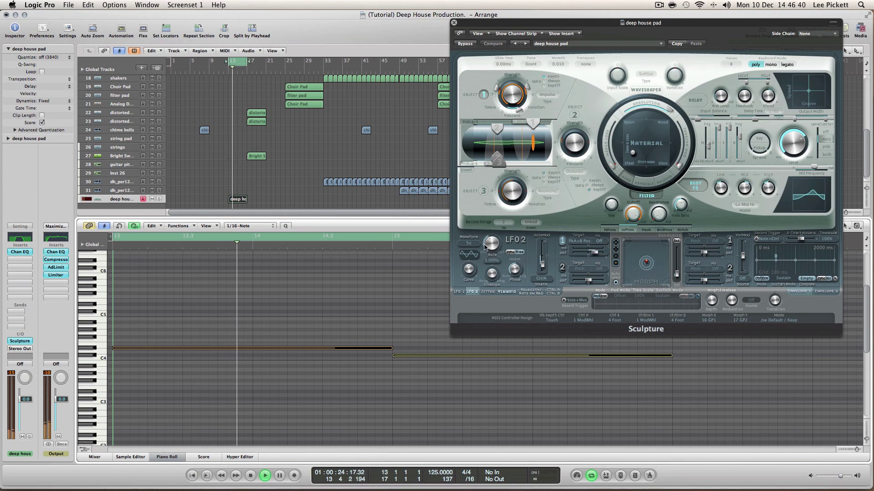
Step: Try a Sawtooth waveform with a slower rate on LFO 2, then return it to Triangle at 1.00 Hz
key(space)
click(470, 244)
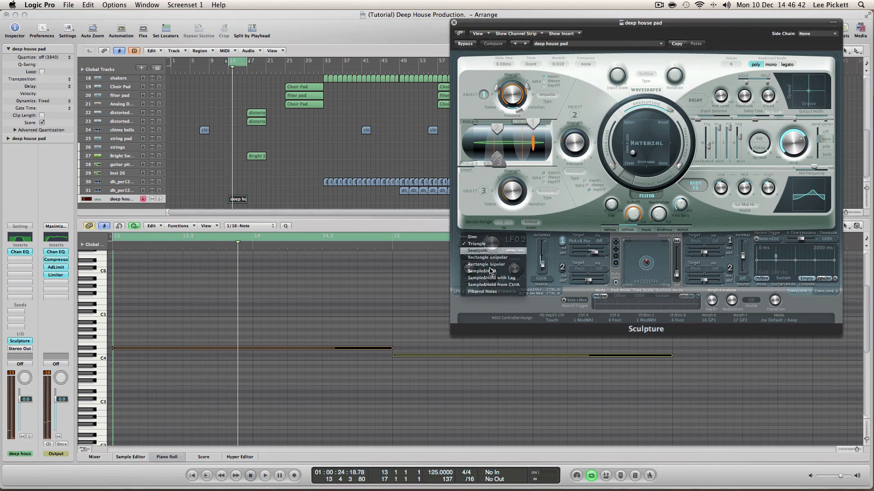
click(490, 250)
key(space)
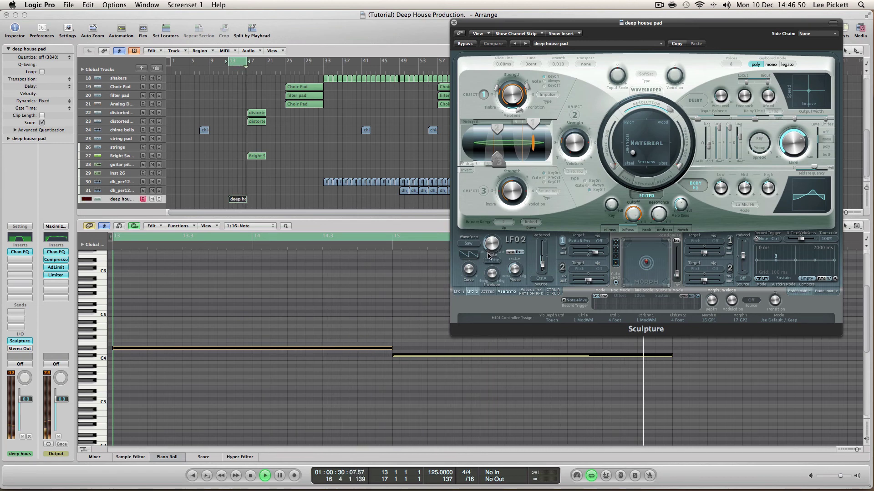
drag(488, 256, 477, 297)
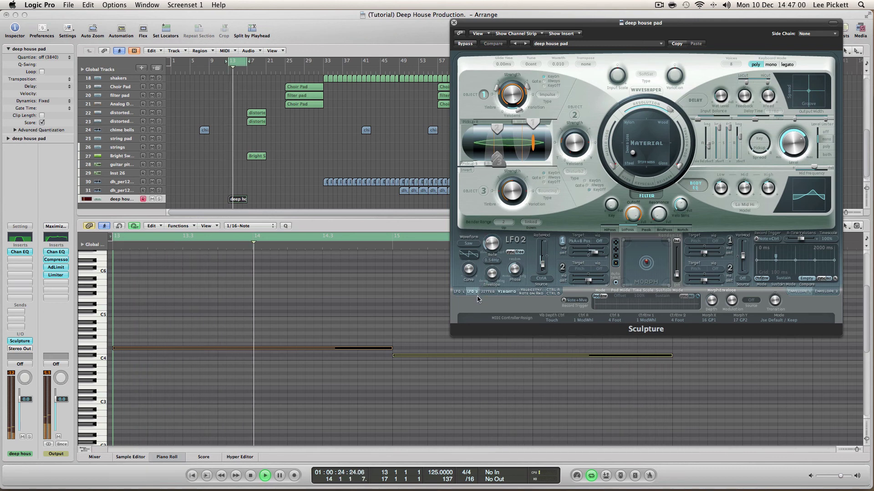
click(469, 245)
click(476, 244)
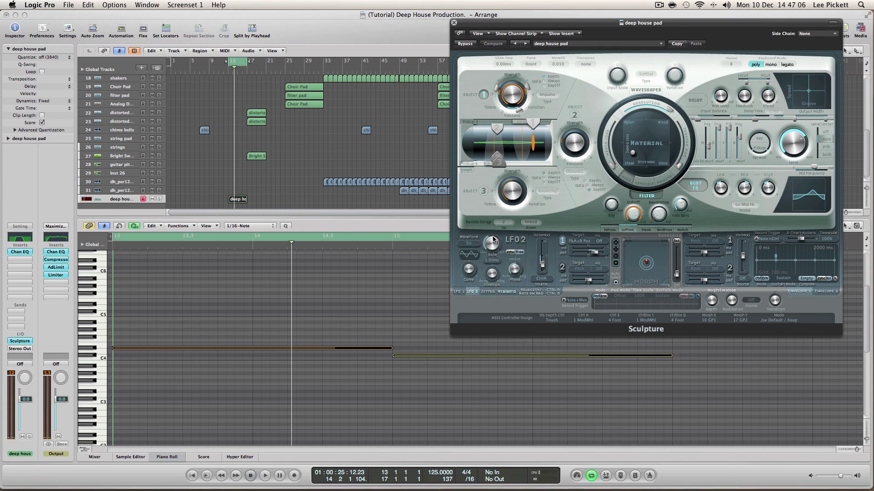
Step: Adjust LFO 2's rate modulation, envelope, phase and curve by ear while the cycle plays
key(space)
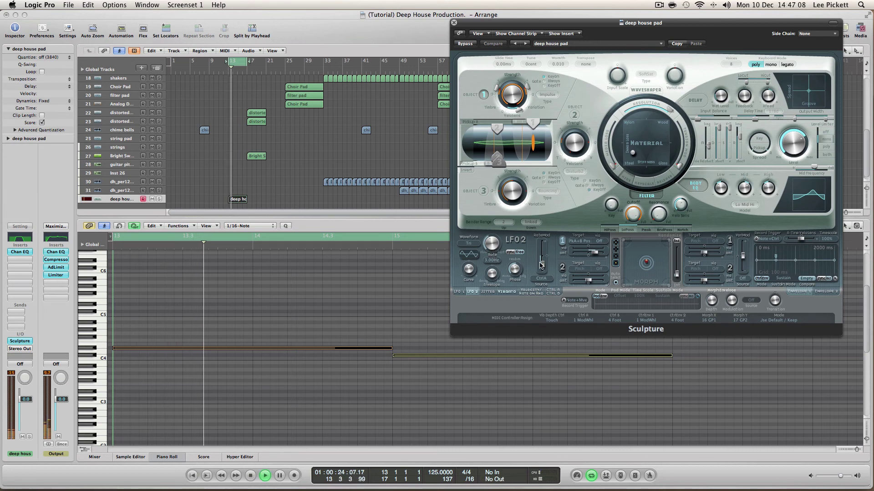
drag(541, 267, 545, 258)
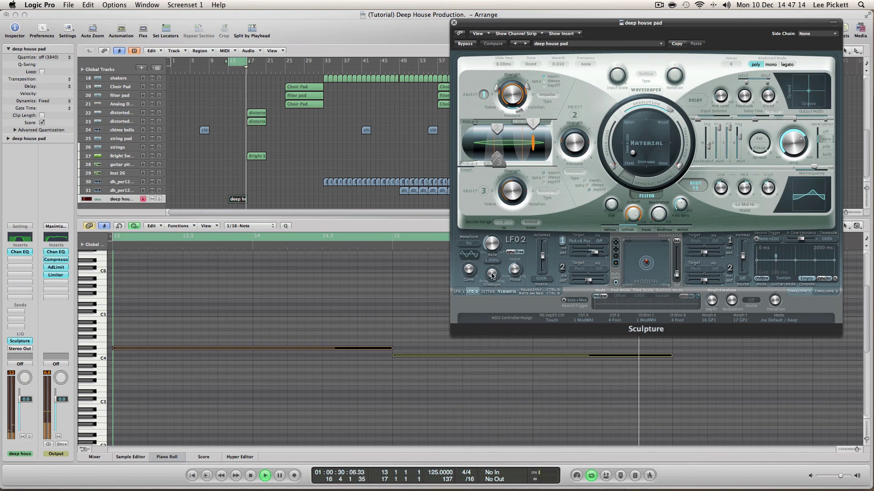
mouse_move(492, 278)
drag(492, 279, 483, 306)
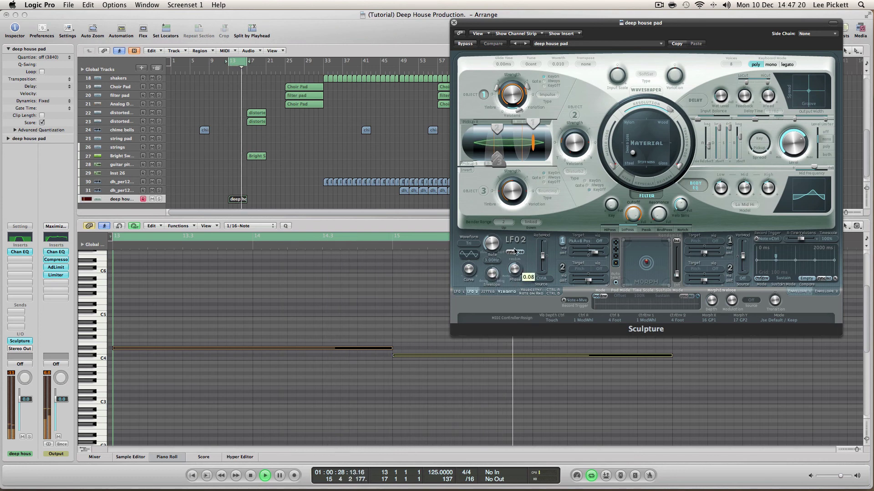
drag(517, 270, 505, 291)
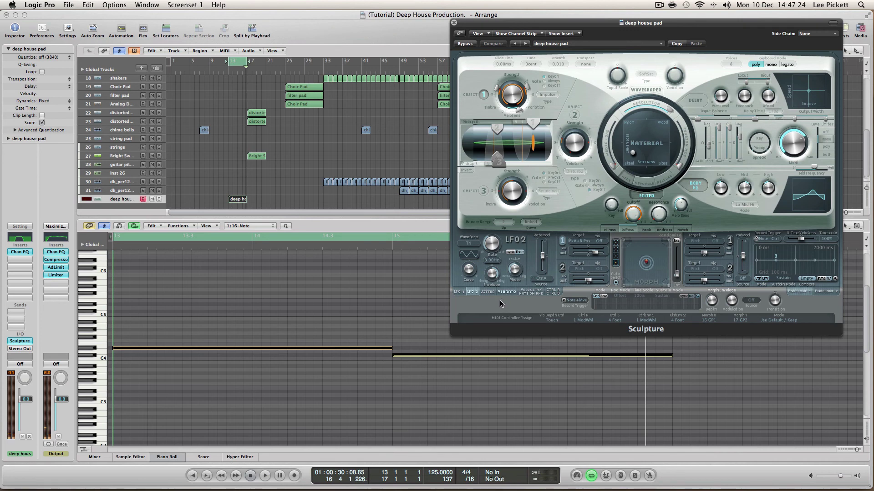
mouse_move(469, 269)
mouse_down()
mouse_move(461, 316)
mouse_move(476, 228)
mouse_move(467, 270)
mouse_up()
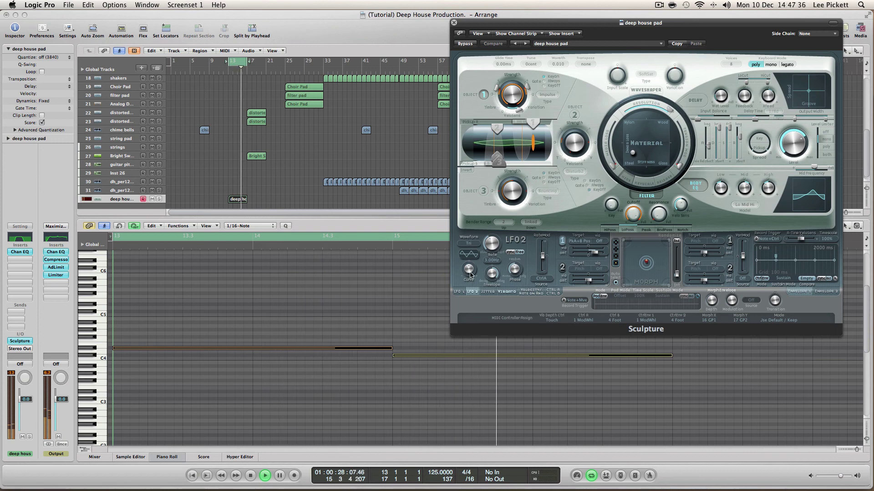
Step: Adjust LFO 1's rate to about 1.30 Hz during playback, then return to the LFO 2 settings
key(space)
click(457, 292)
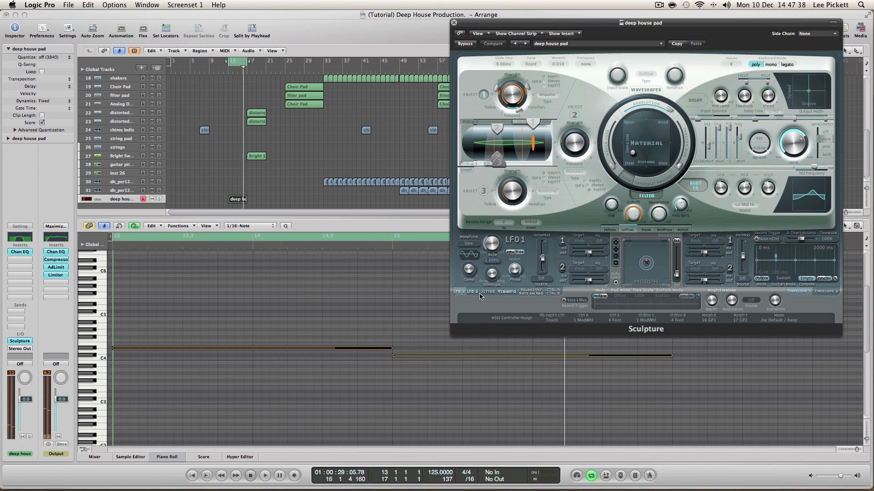
key(space)
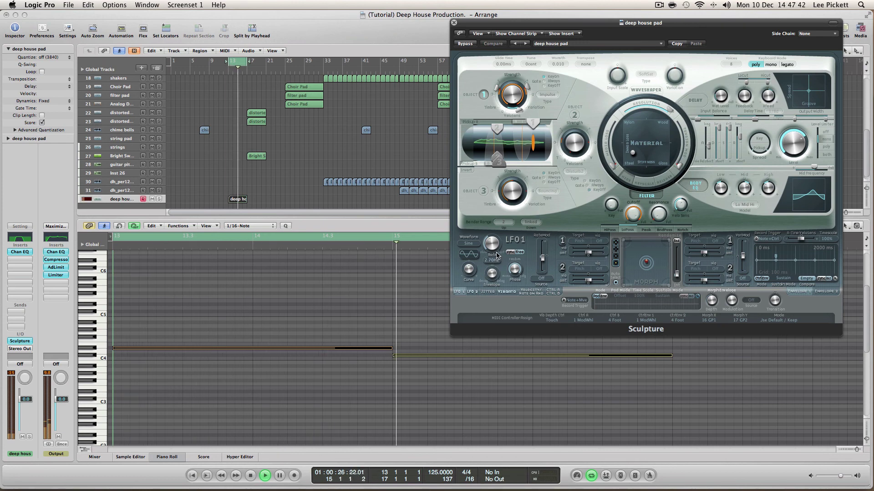
drag(497, 256, 497, 251)
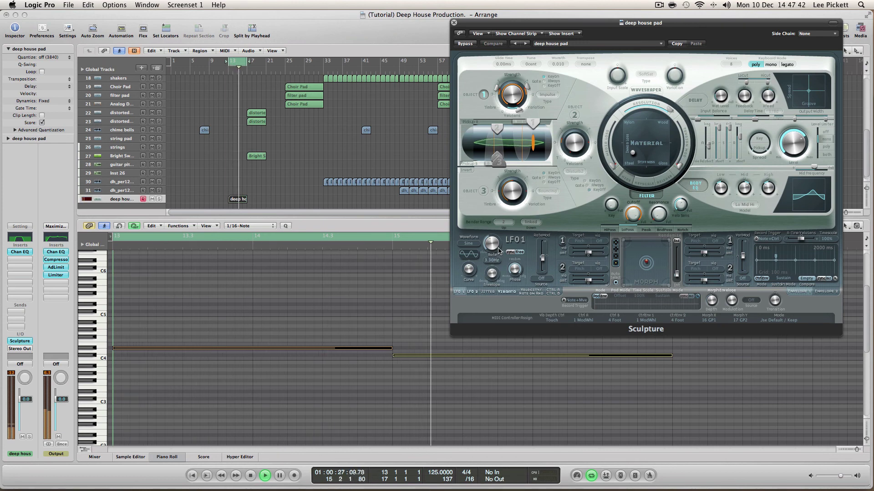
click(473, 291)
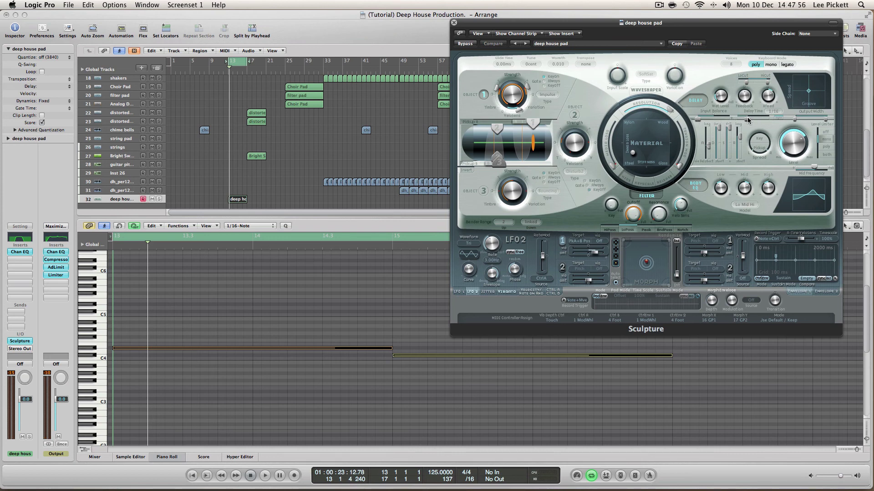
Step: Adjust Sculpture's amplitude envelope by ear during playback, including the release and an attack of about 380 ms
key(space)
drag(698, 120, 704, 120)
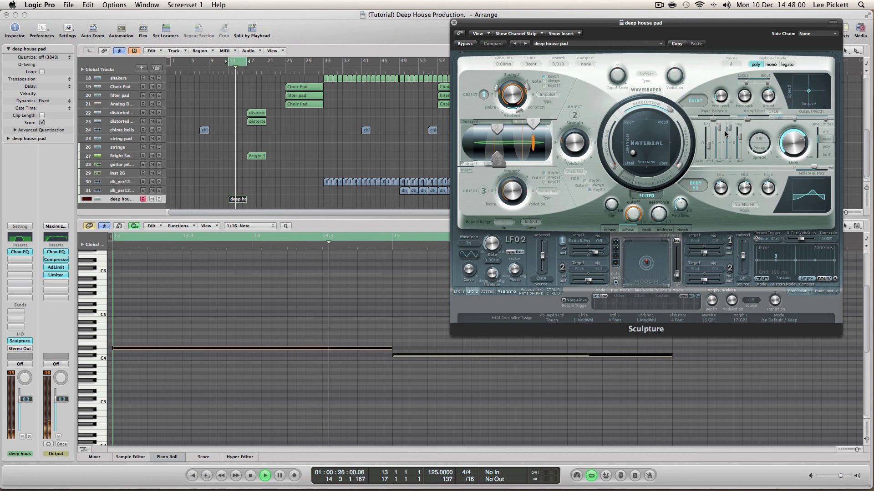
drag(737, 141, 738, 156)
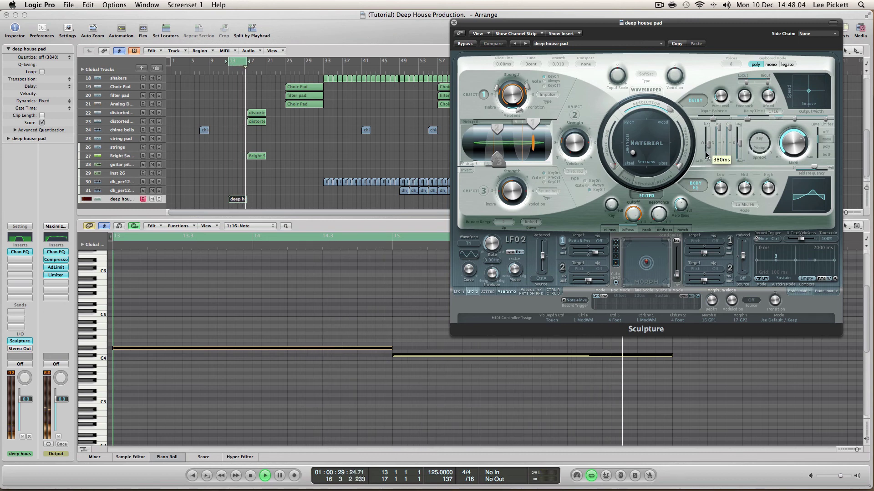
drag(707, 150, 707, 151)
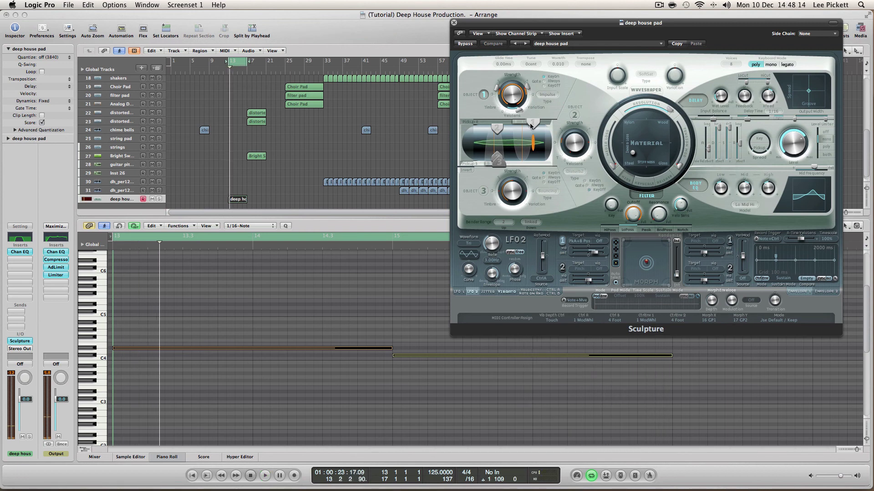
Step: Reposition the object handles along Sculpture's string display by ear, then stop playback and close the instrument
mouse_move(513, 126)
mouse_down()
mouse_move(486, 129)
mouse_move(530, 131)
mouse_move(502, 126)
mouse_move(514, 130)
mouse_up()
mouse_move(501, 166)
mouse_down()
mouse_move(485, 164)
mouse_move(503, 162)
mouse_up()
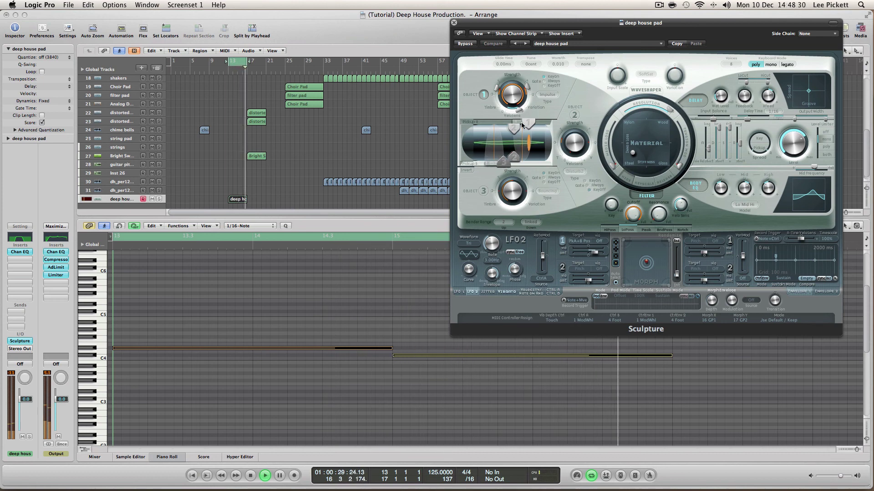
key(space)
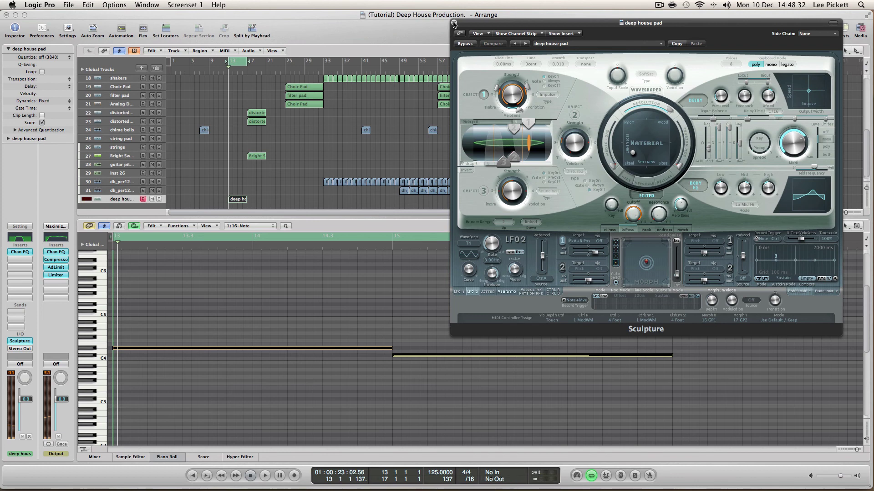
click(454, 23)
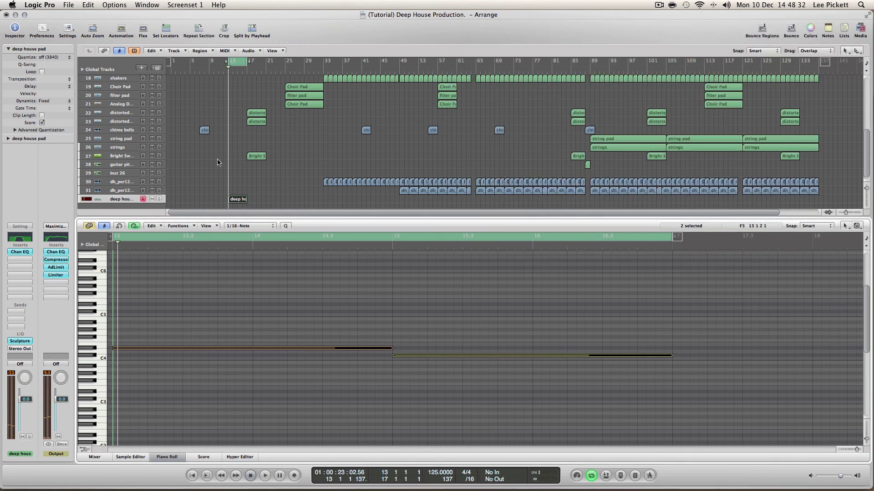
Step: Open the pad's Channel EQ, fine-tune the high cut at 1160 Hz, audition the track soloed and close the EQ
click(24, 239)
drag(648, 313, 274, 43)
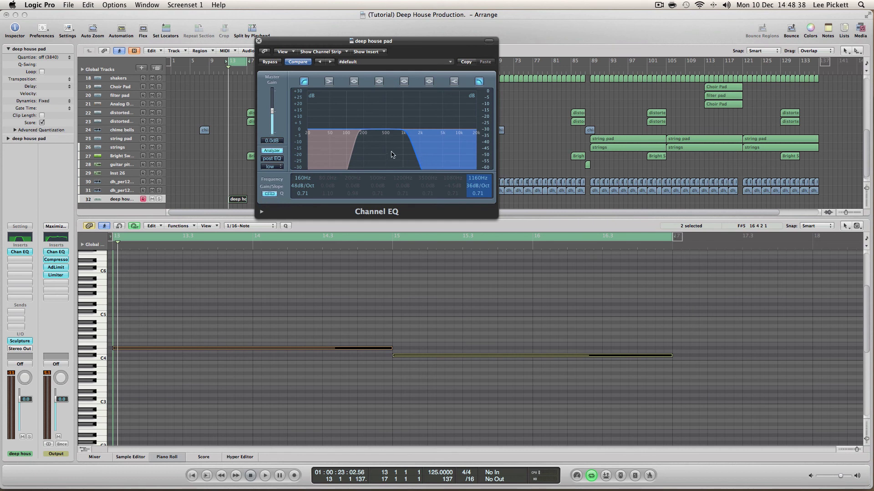
mouse_move(412, 164)
mouse_down()
mouse_move(401, 165)
mouse_move(419, 163)
mouse_move(411, 162)
mouse_up()
key(space)
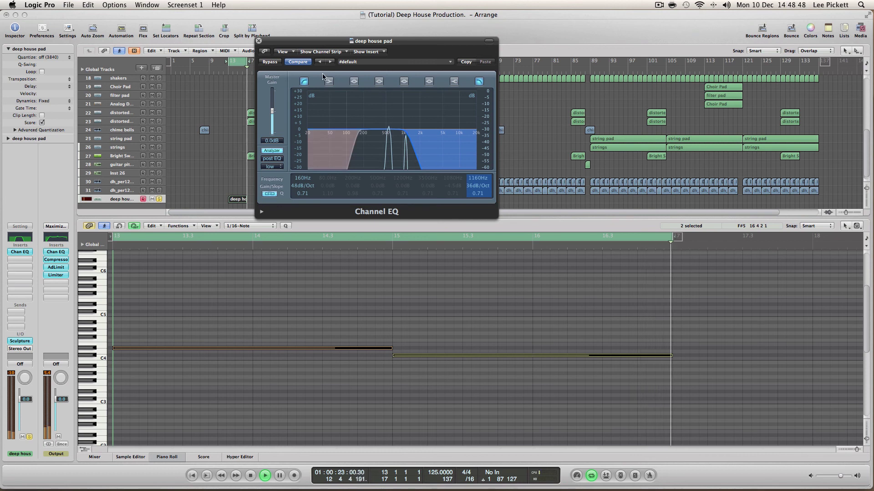
click(258, 41)
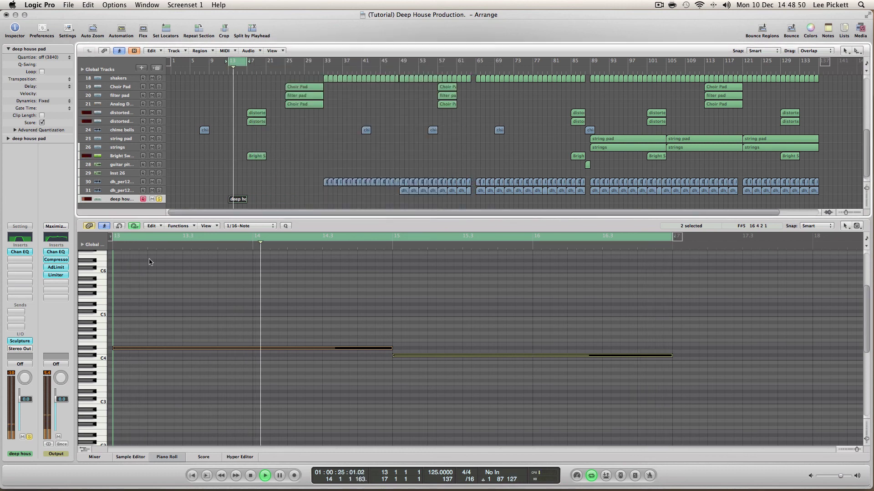
Step: Stop playback and insert a stereo Chorus after the Channel EQ on the deep house pad channel
key(space)
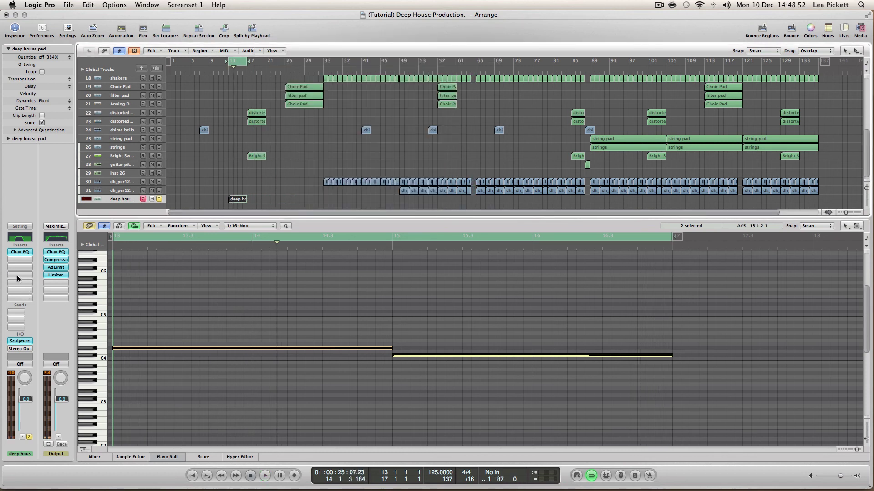
click(19, 260)
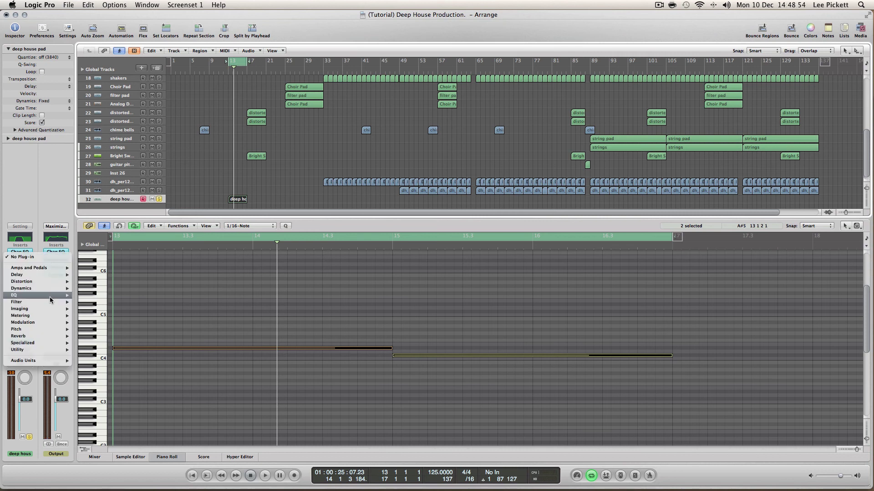
mouse_move(49, 320)
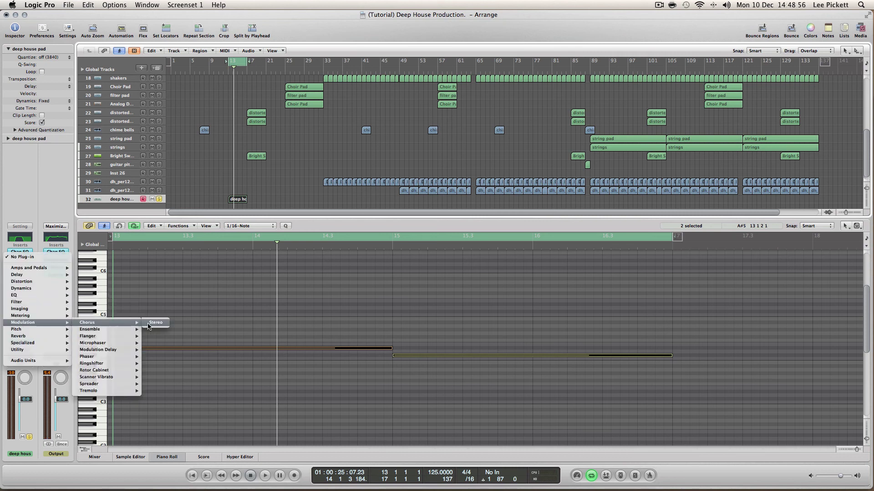
click(155, 323)
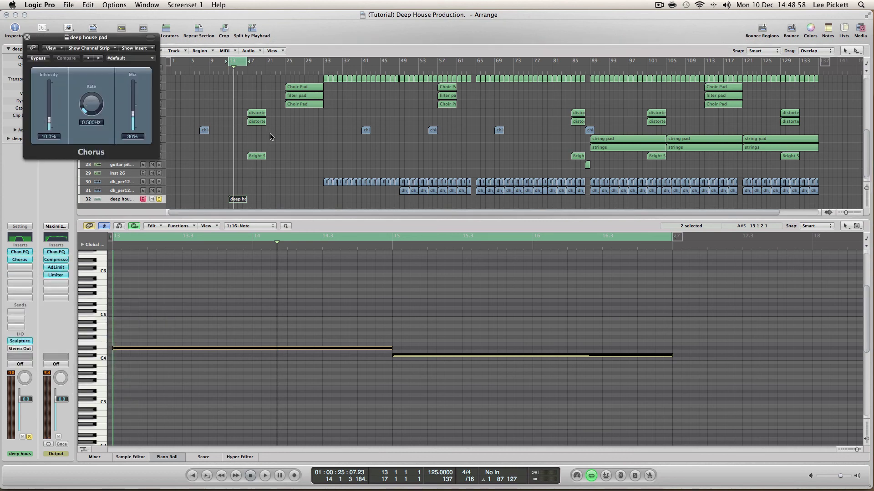
Step: Set the Chorus mix to 50%, rate to 0.000 Hz and intensity to 31.0% during playback, then close it
key(space)
drag(134, 113, 53, 109)
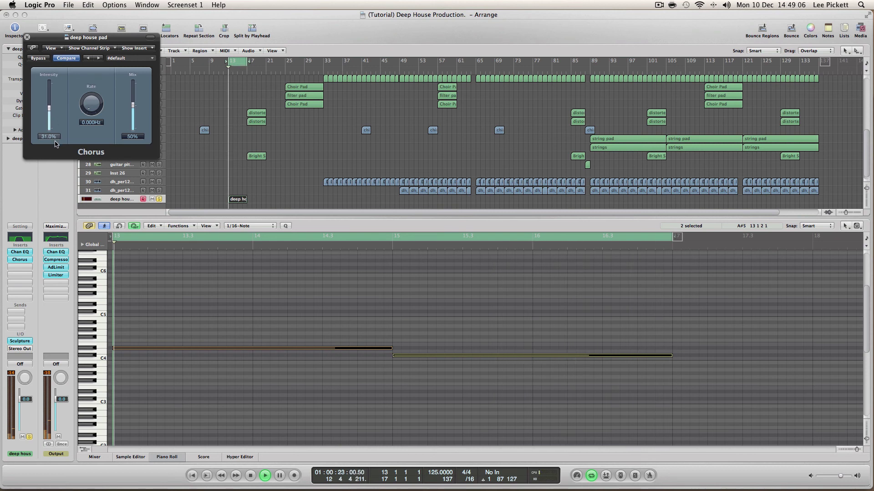
key(super+w)
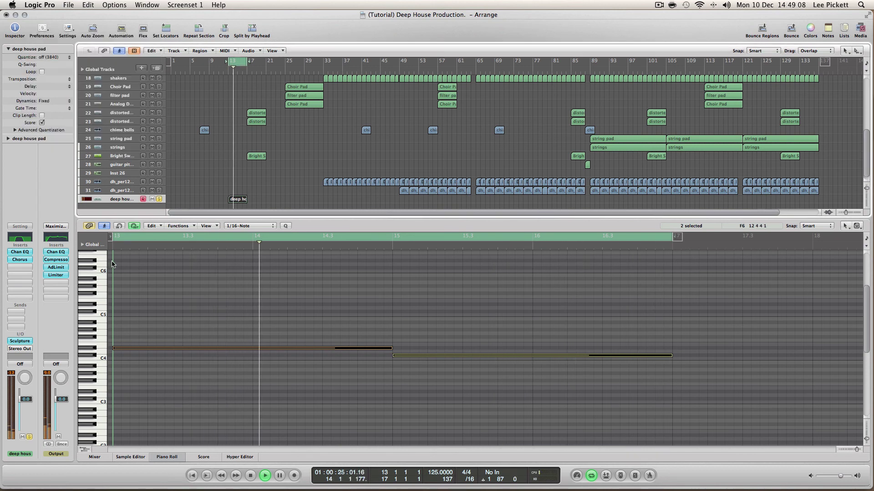
Step: Replace the Chorus on the deep house pad channel with a stereo Phaser and start playback
click(19, 259)
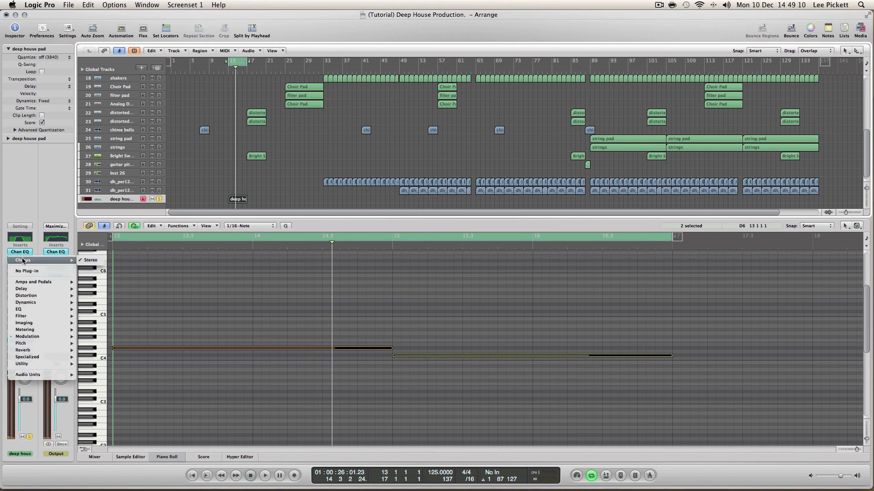
mouse_move(69, 338)
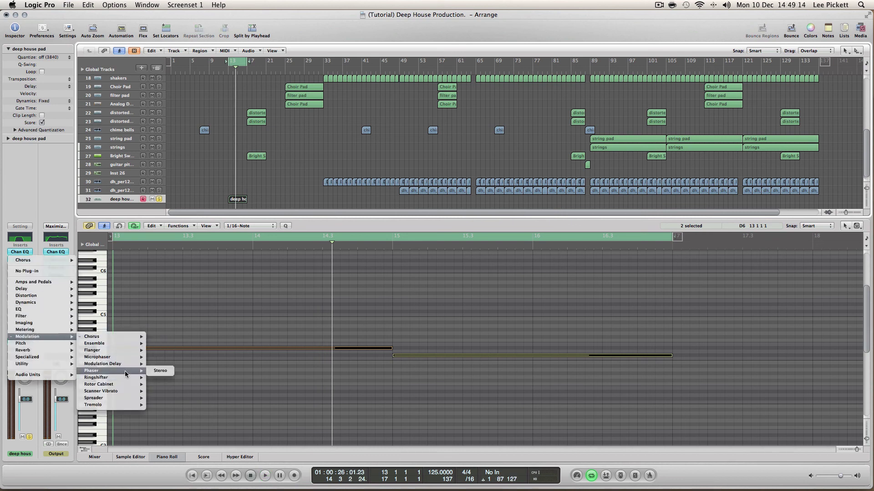
click(155, 372)
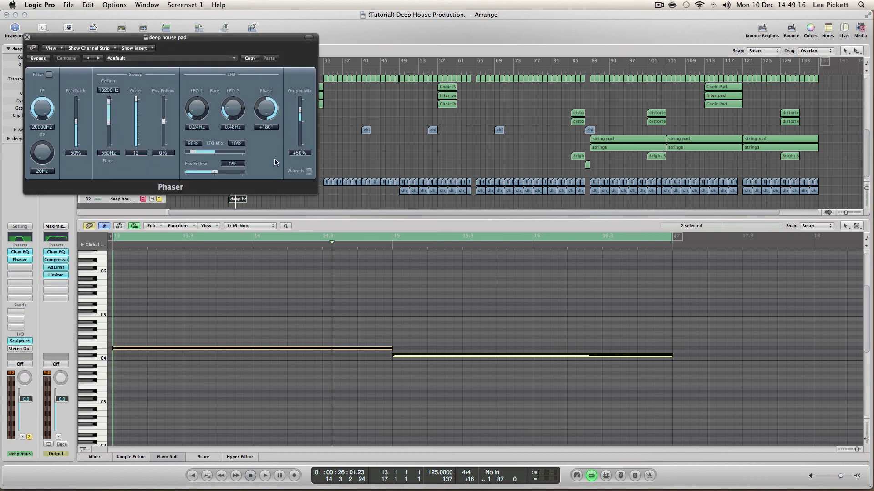
key(space)
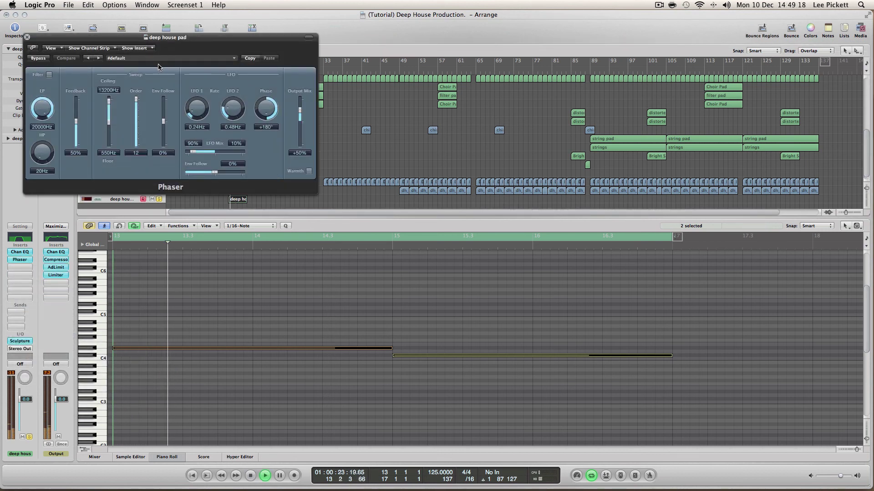
Step: Set the Phaser's ceiling to 20000 Hz and LFO 1 to 1.00 Hz, trying feedback and envelope follow before returning them to 50% and 0%
drag(78, 123, 80, 131)
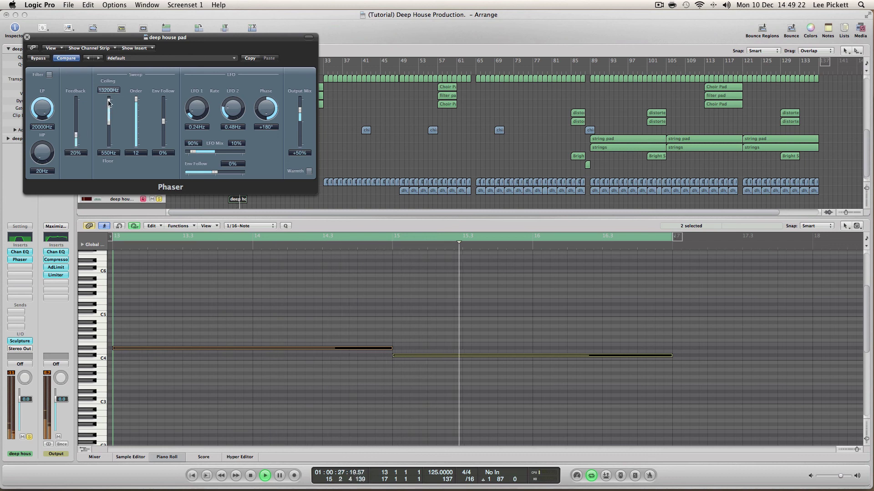
drag(109, 132, 109, 124)
drag(163, 121, 199, 81)
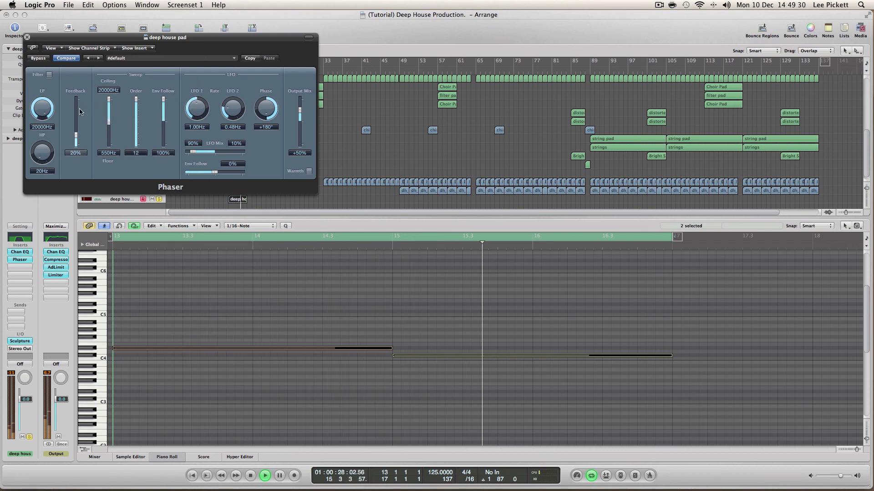
drag(75, 133, 84, 106)
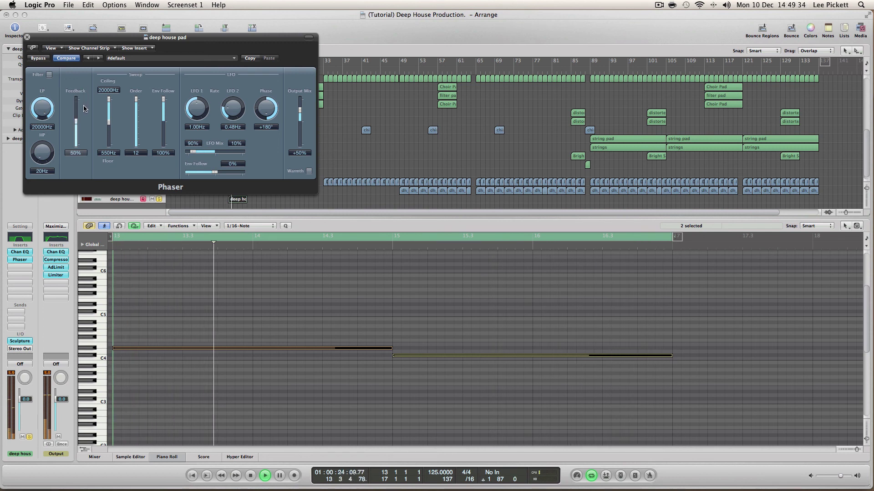
drag(163, 100, 168, 158)
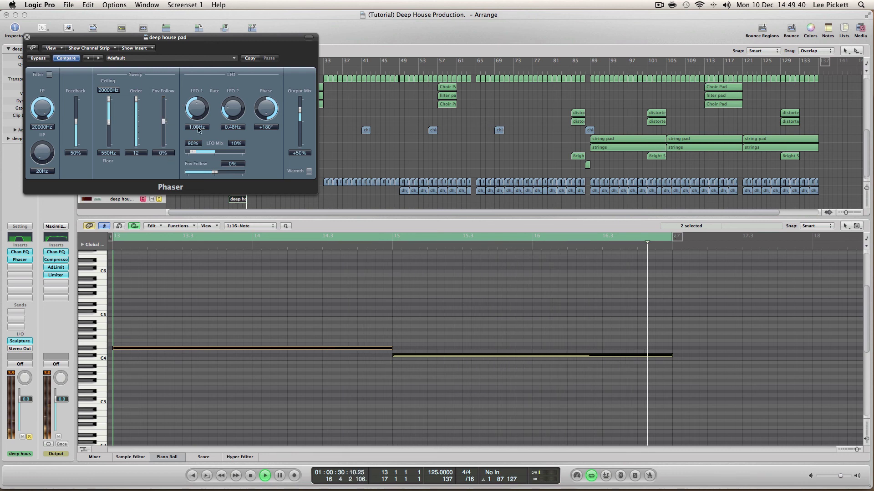
Step: Set the Phaser's LFO 1 rate to 0.60 Hz, LFO 2 rate to 0.00 Hz, phase to -90° and output mix to +100%
drag(196, 109, 194, 127)
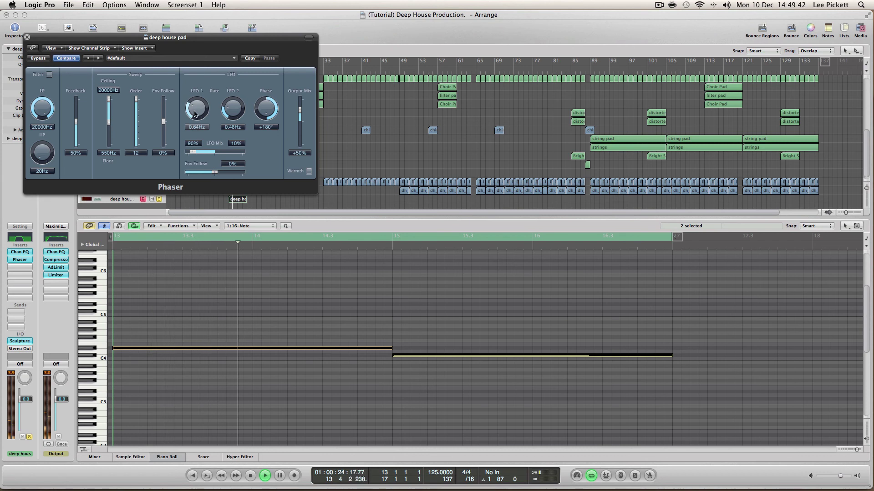
drag(232, 107, 258, 141)
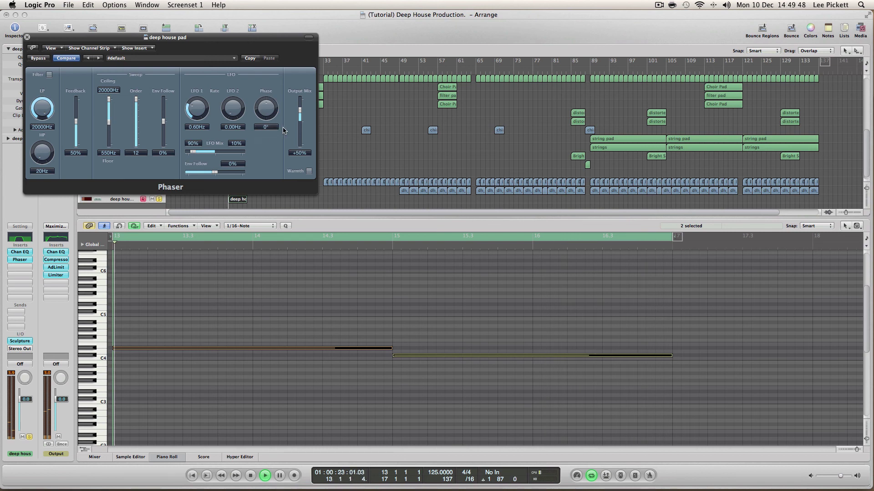
drag(266, 109, 302, 123)
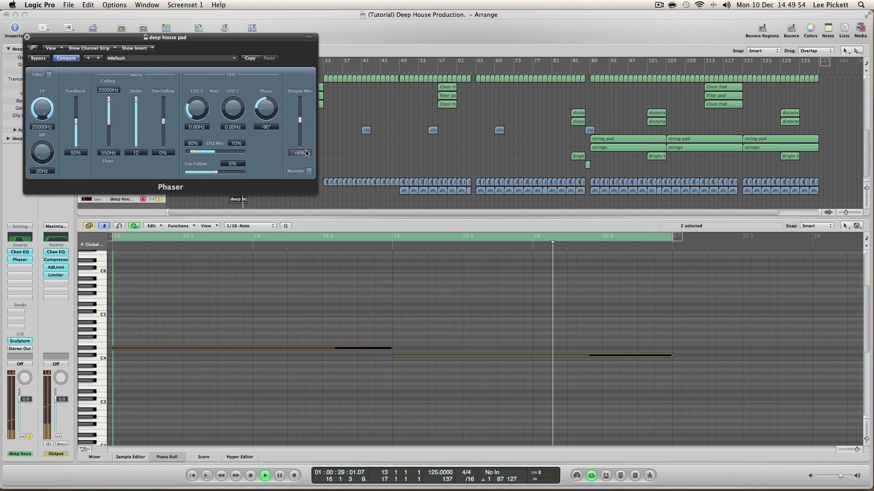
drag(307, 153, 305, 33)
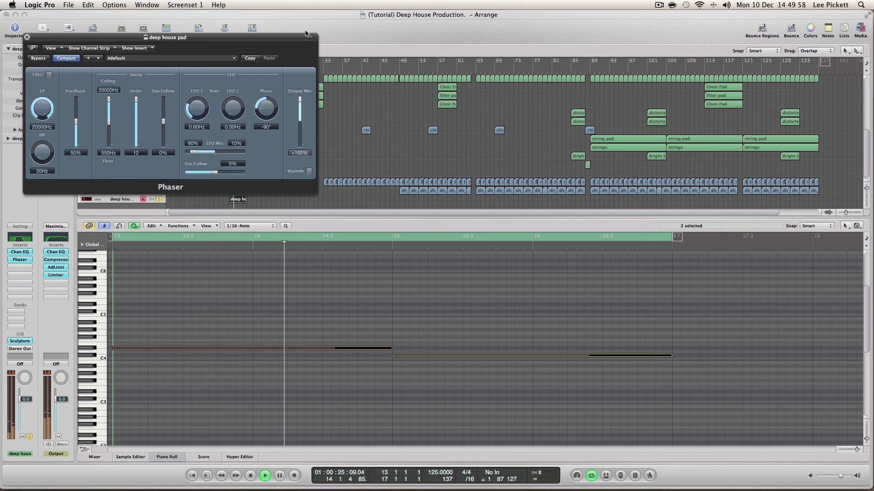
Step: Set the Phaser's order to 4, sweep range to 450–1000 Hz, feedback to 61% and low-pass filter to 770 Hz
drag(137, 105, 139, 145)
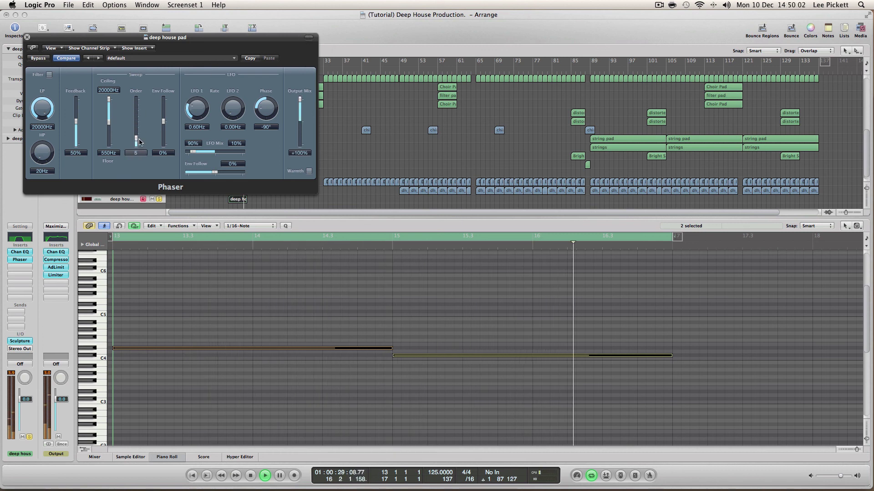
drag(115, 107, 109, 122)
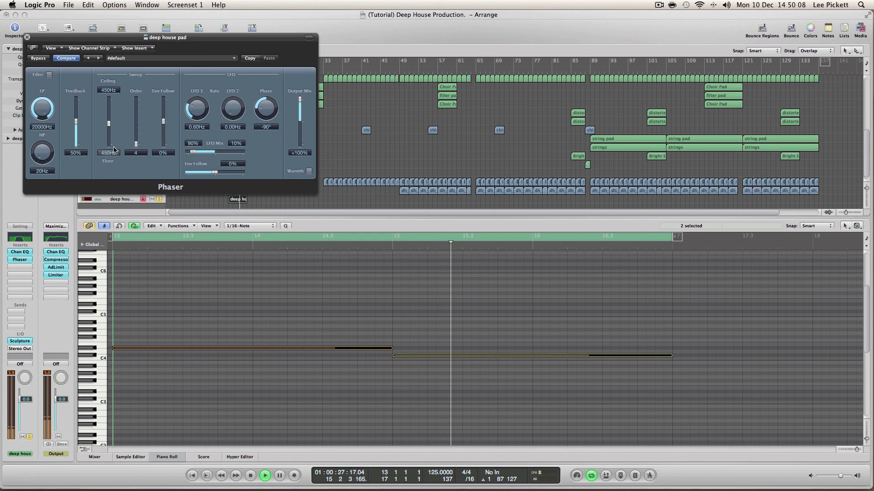
drag(77, 122, 91, 109)
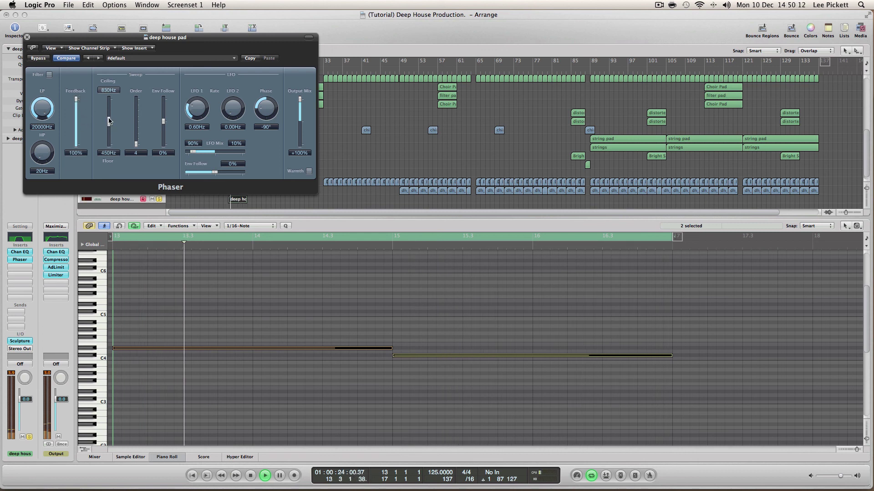
drag(109, 116, 79, 119)
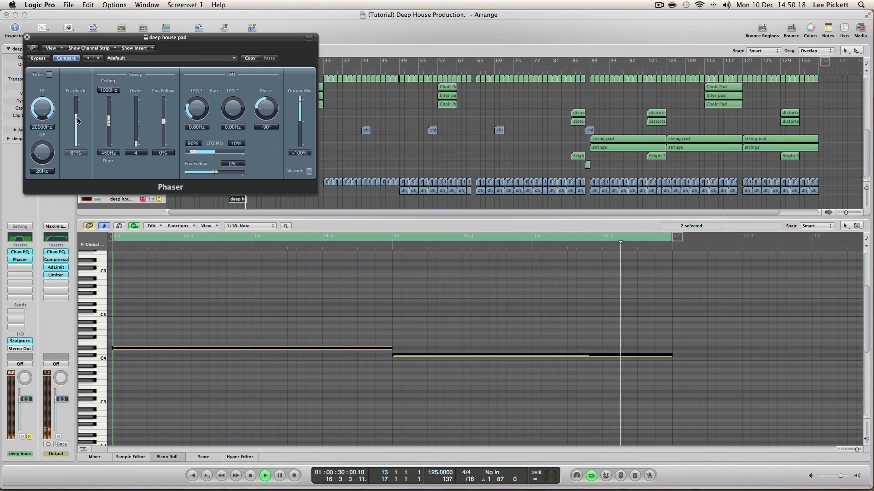
drag(41, 109, 29, 142)
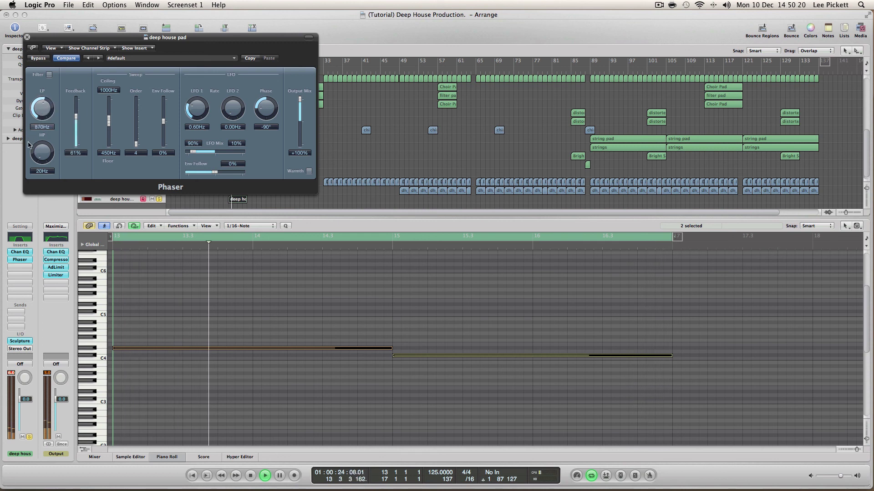
Step: Load and audition the 6 Stage Phaser preset, followed by the 8 Stage Phaser preset
click(185, 59)
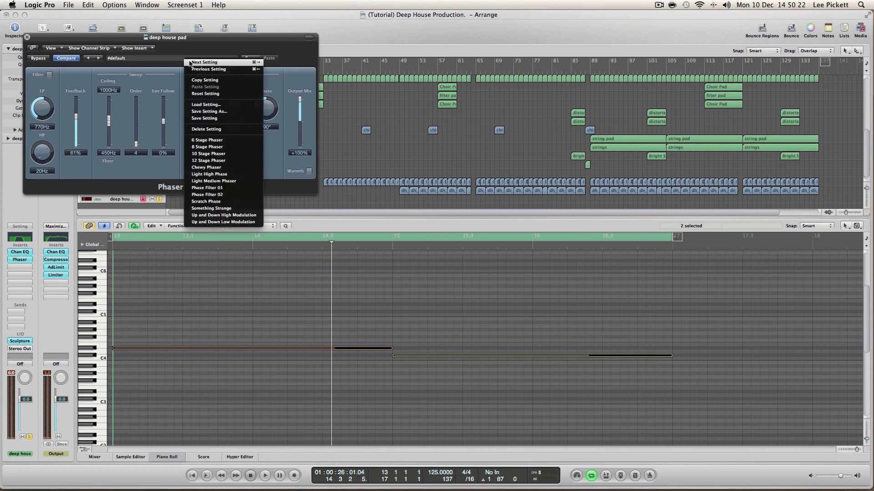
click(226, 140)
key(space)
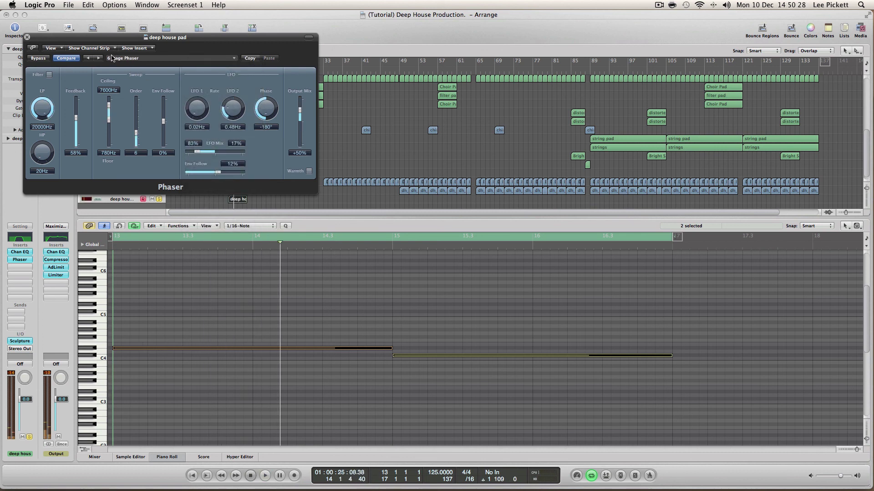
key(space)
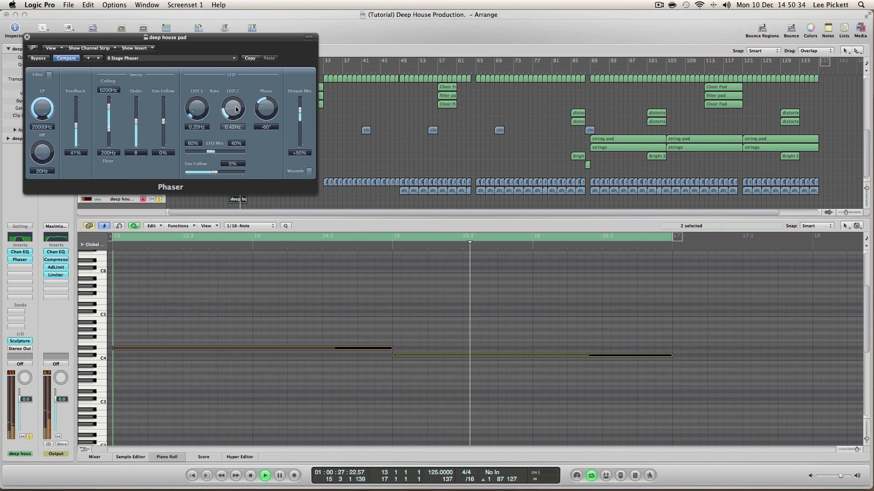
Step: Set the 8 Stage Phaser preset's LFO 2 rate to 0.20 Hz, LFO mix to 69%/31% and phase to -90°
drag(234, 110, 236, 115)
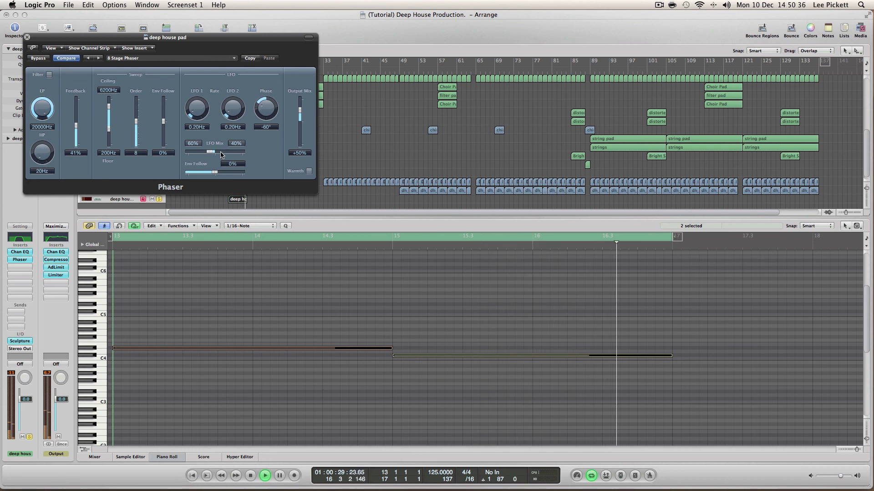
drag(207, 155, 204, 156)
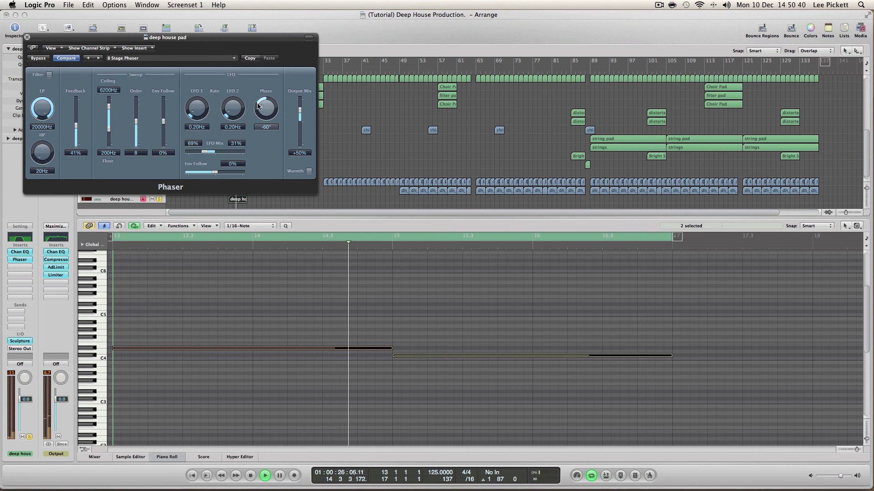
drag(265, 109, 263, 115)
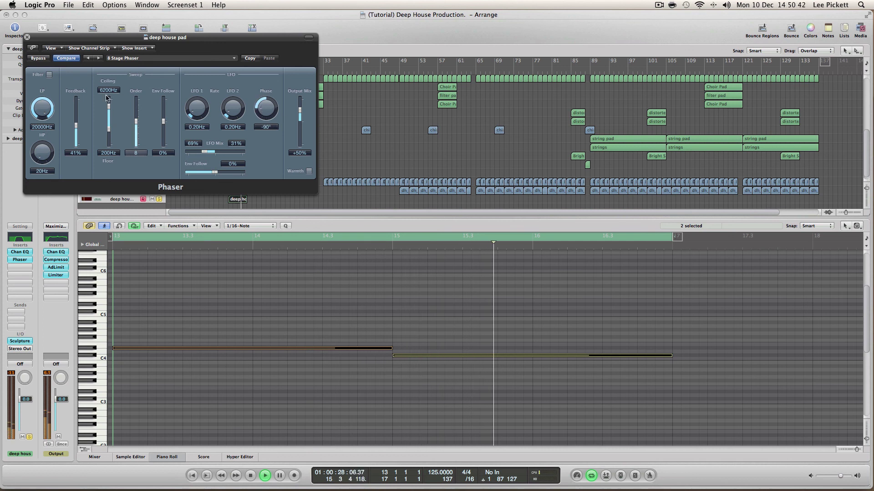
Step: Load the 10 Stage Phaser preset, audition it briefly, stop playback and close the Phaser
click(99, 57)
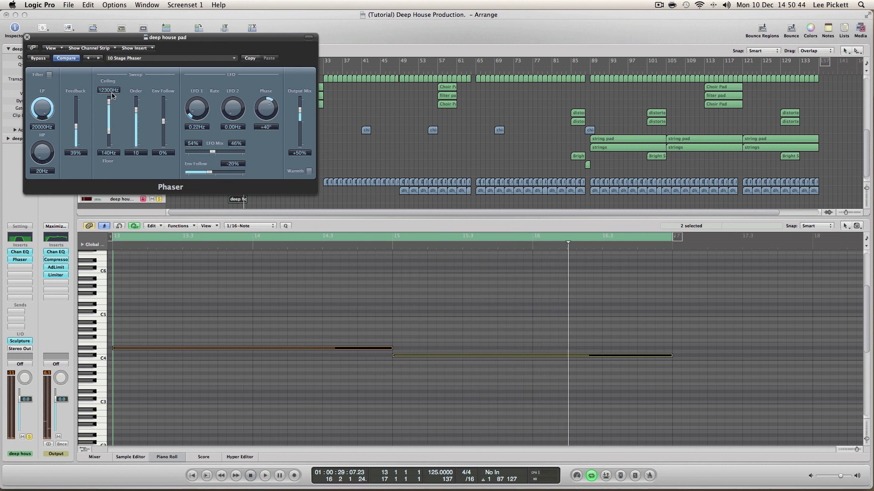
key(space)
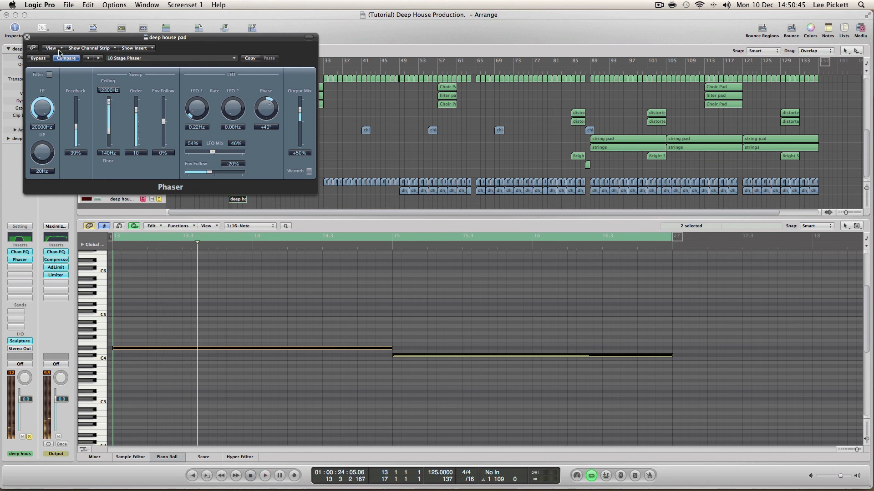
click(27, 37)
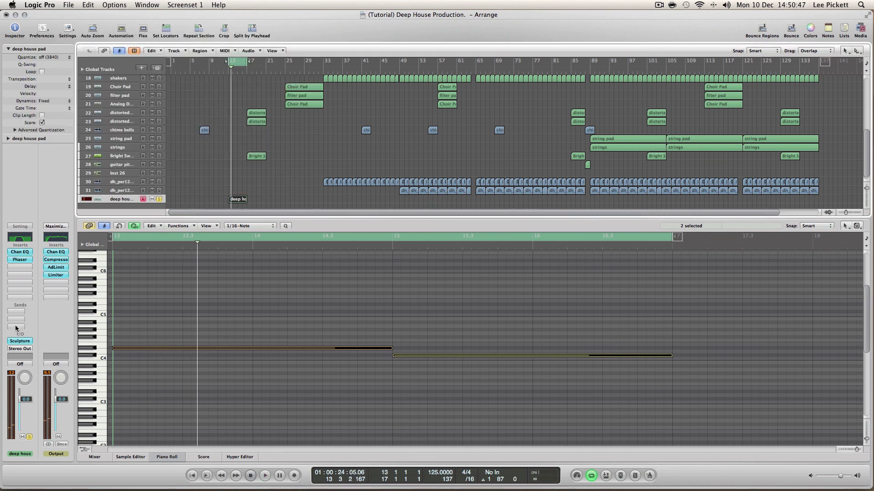
Step: Replace the Phaser on the deep house pad channel with a stereo Ringshifter and start playback
click(20, 259)
mouse_move(36, 336)
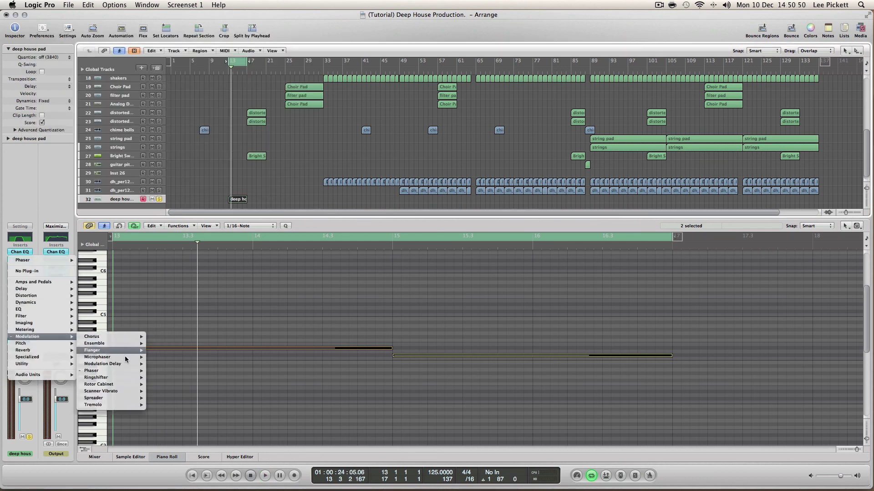
mouse_move(119, 378)
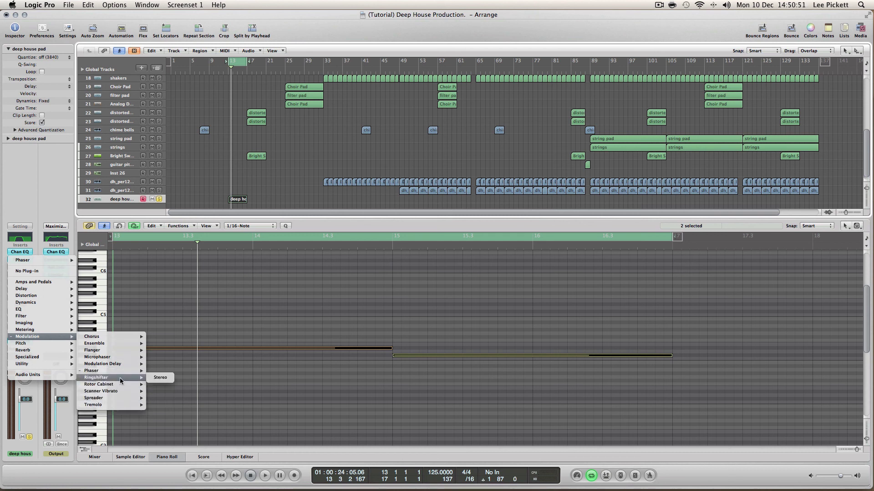
click(161, 378)
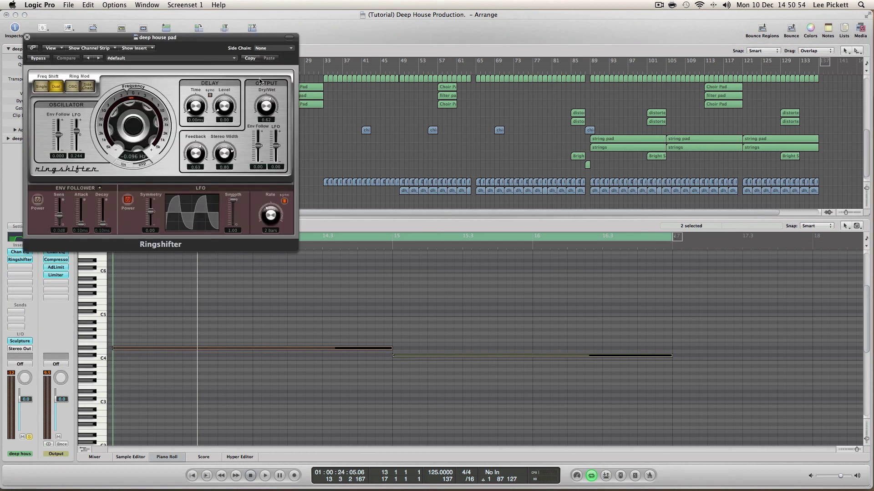
key(space)
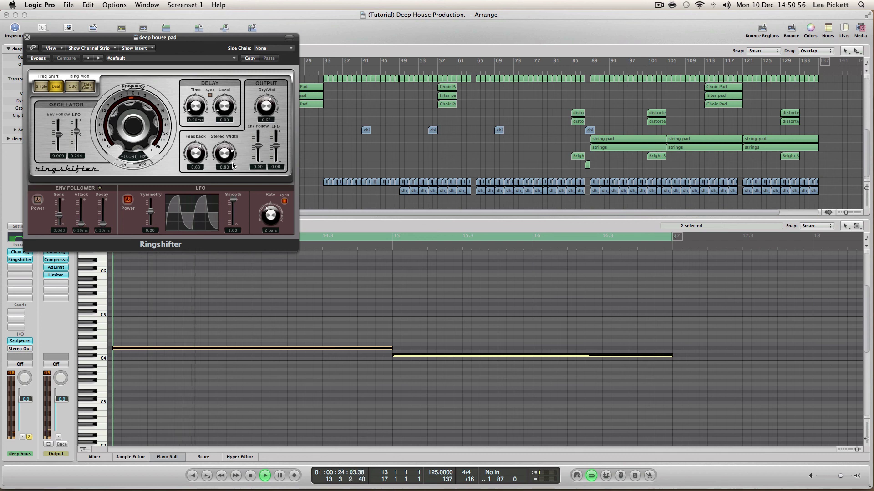
Step: Set the Ringshifter's stereo width to 1.00, feedback to 0.50, dry/wet to 0.49 and output LFO to -1.00
drag(232, 166, 220, 137)
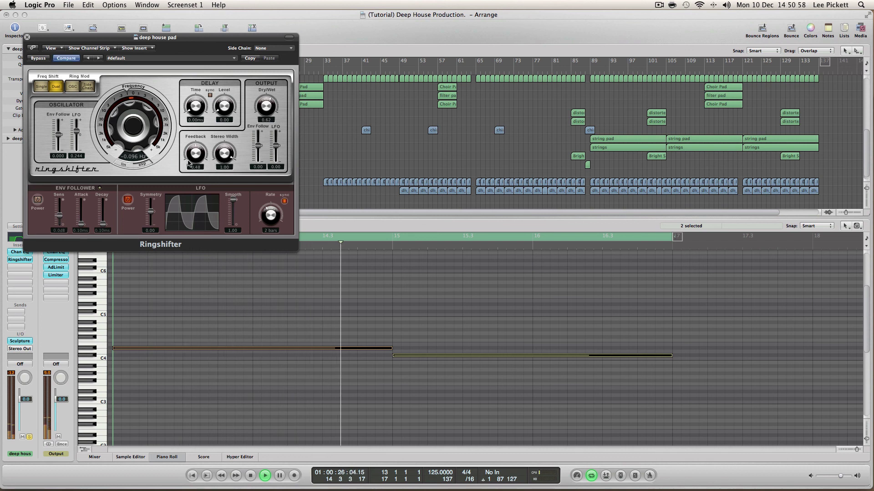
drag(264, 114, 258, 119)
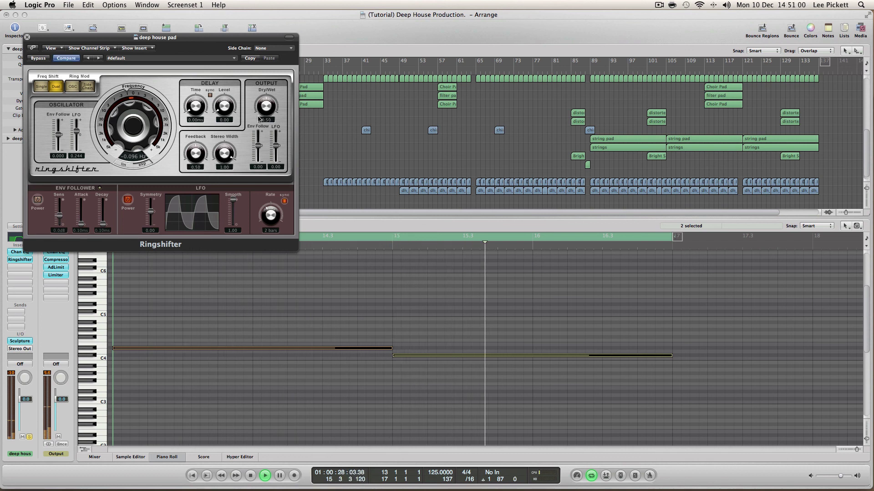
drag(276, 150, 277, 152)
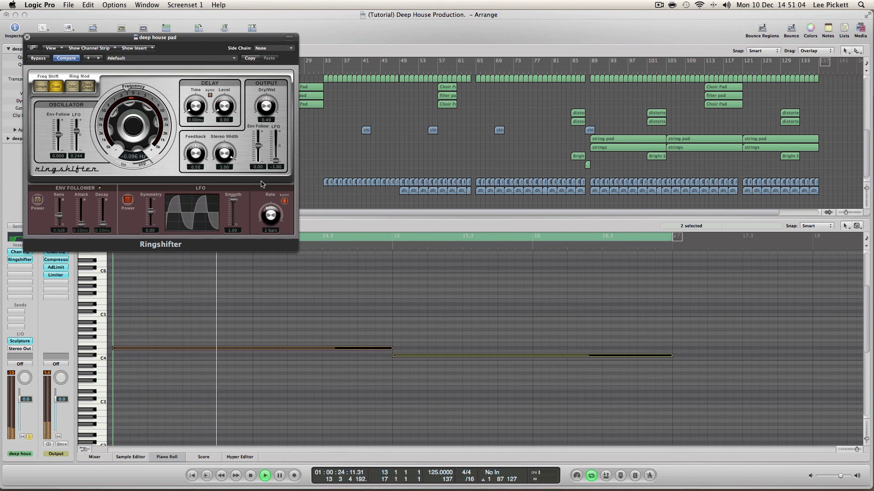
Step: Set the Ringshifter's frequency to 11.45 Hz, oscillator LFO to -0.616 and oscillator envelope follow to 0.370
drag(136, 125, 144, 107)
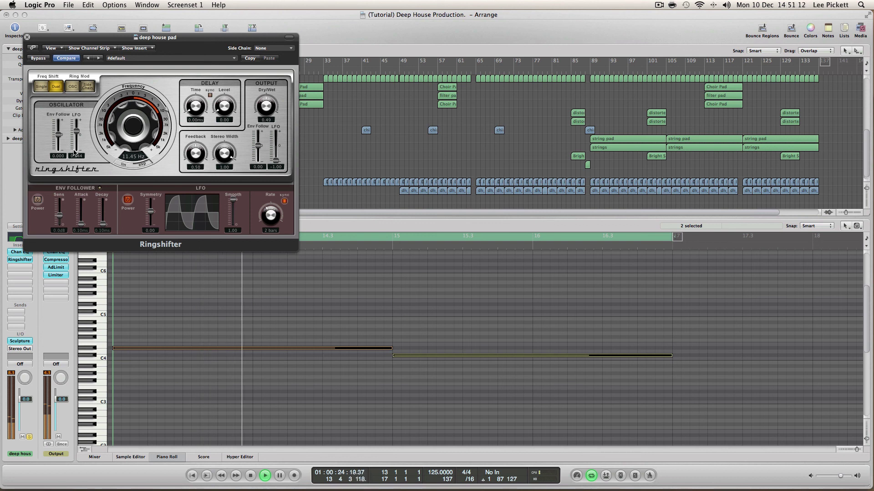
drag(80, 133, 60, 134)
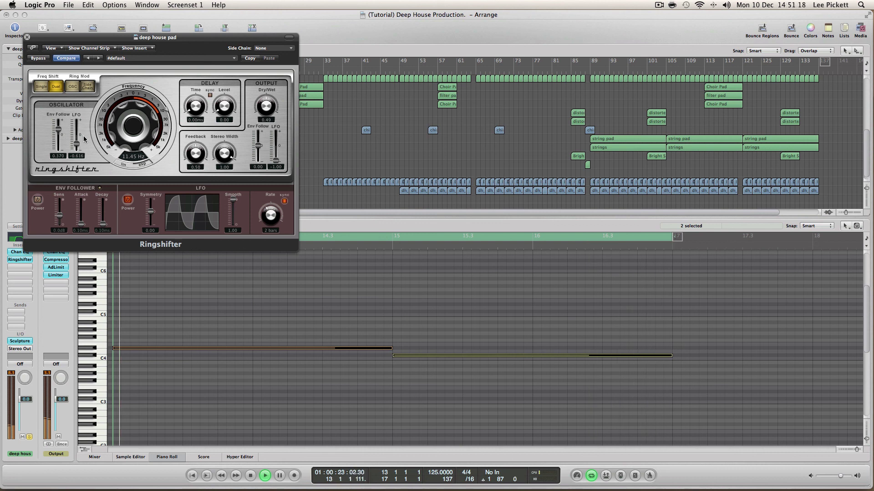
Step: Load the Groove Shadow 01 preset in the Ringshifter, then stop and close the plug-in
click(133, 61)
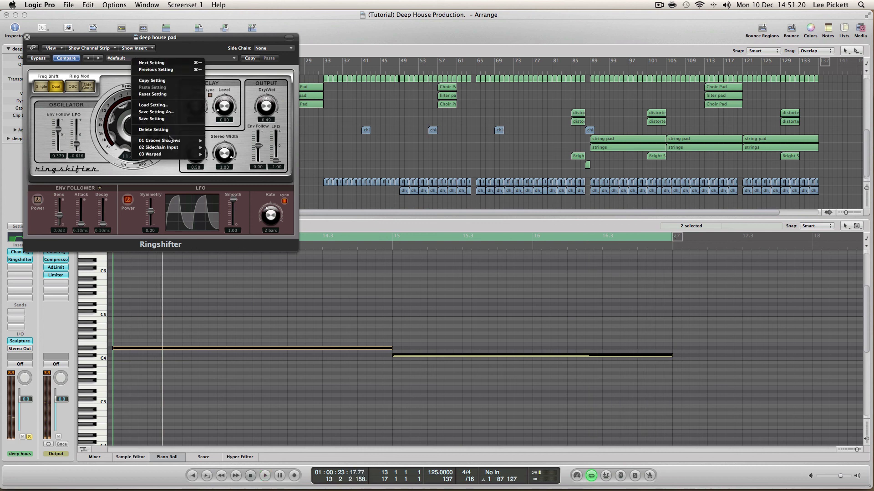
mouse_move(169, 141)
click(232, 140)
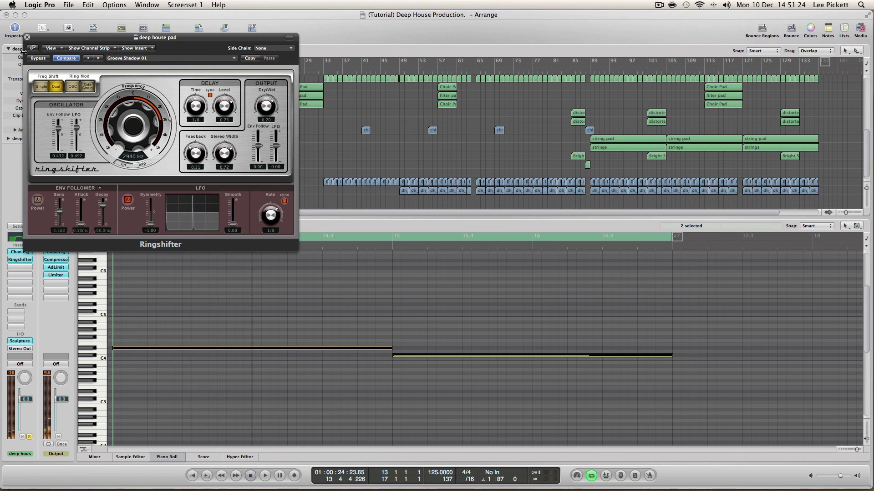
click(27, 37)
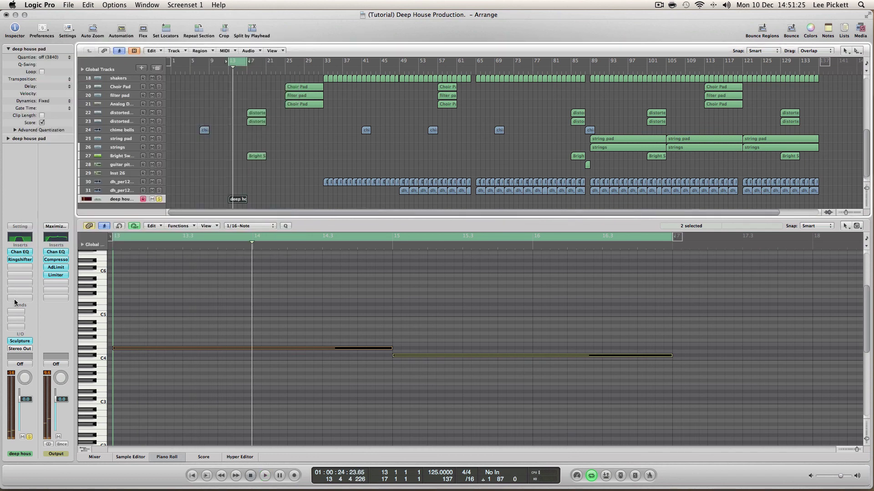
Step: Replace the Ringshifter on the deep house pad channel with a stereo Flanger
click(20, 260)
mouse_move(69, 337)
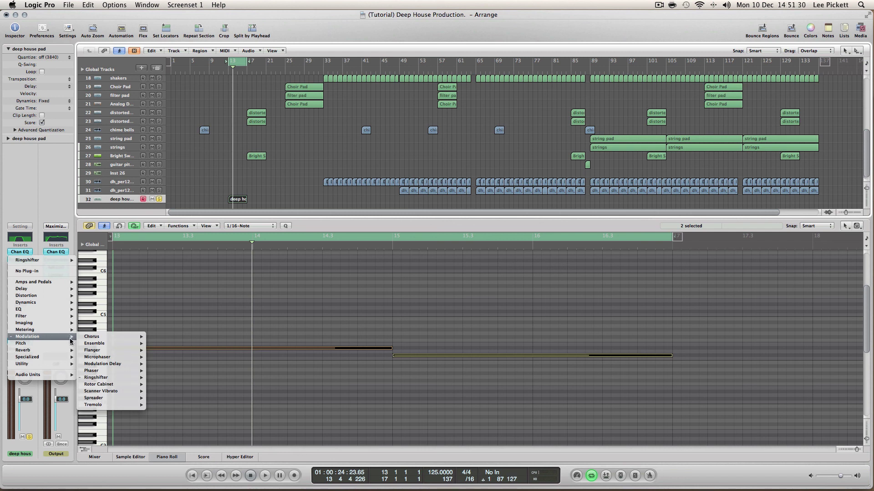
mouse_move(126, 352)
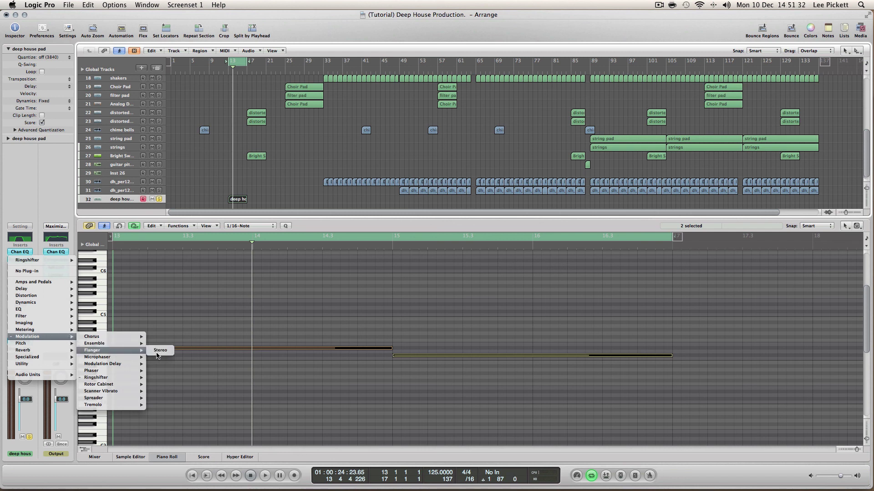
click(158, 351)
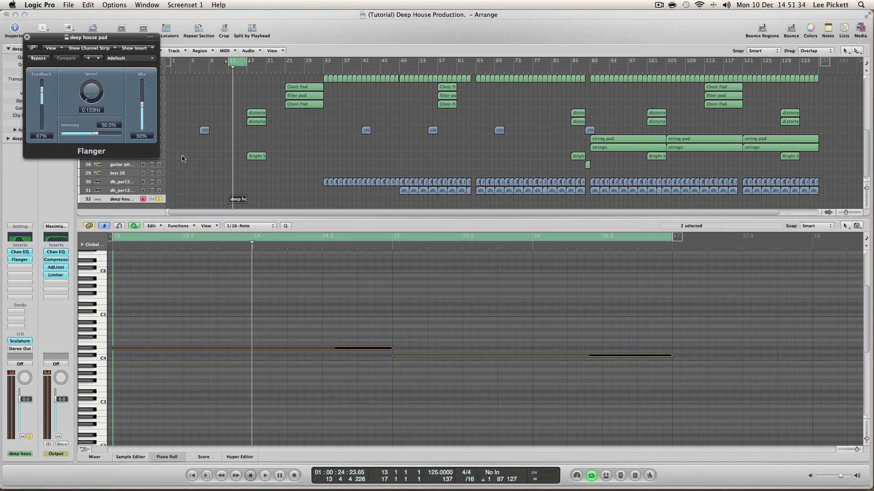
Step: During playback, set the Flanger's speed to 0.000 Hz, feedback to 39% and mix to 100%, and close it
key(space)
mouse_move(91, 94)
mouse_down()
mouse_move(96, 73)
mouse_move(96, 109)
mouse_up()
mouse_move(41, 89)
mouse_down()
mouse_move(44, 80)
mouse_move(43, 97)
mouse_up()
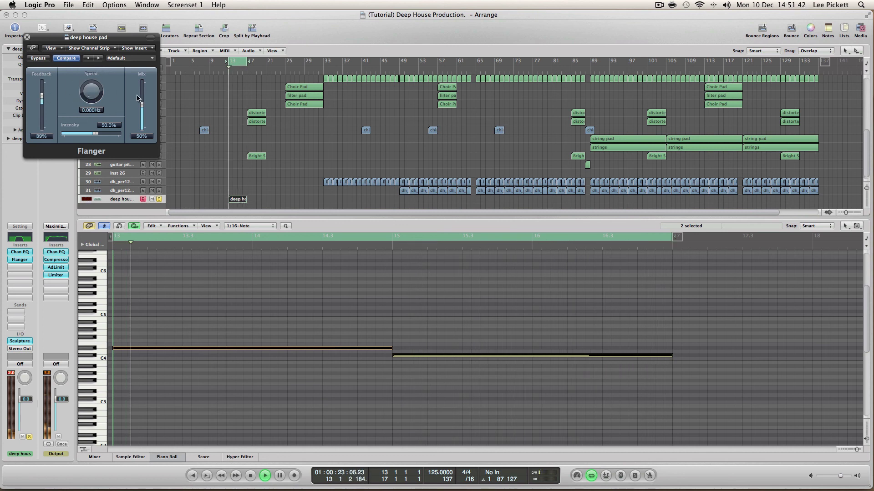
drag(141, 100, 141, 78)
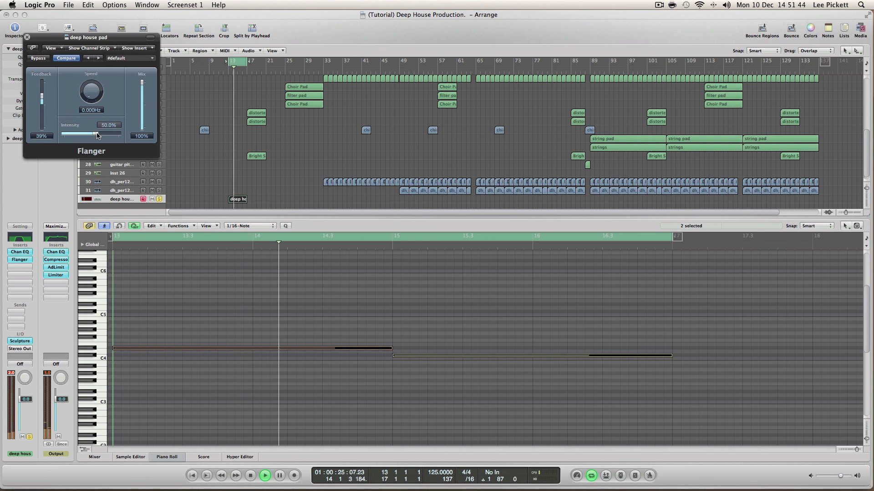
key(super+w)
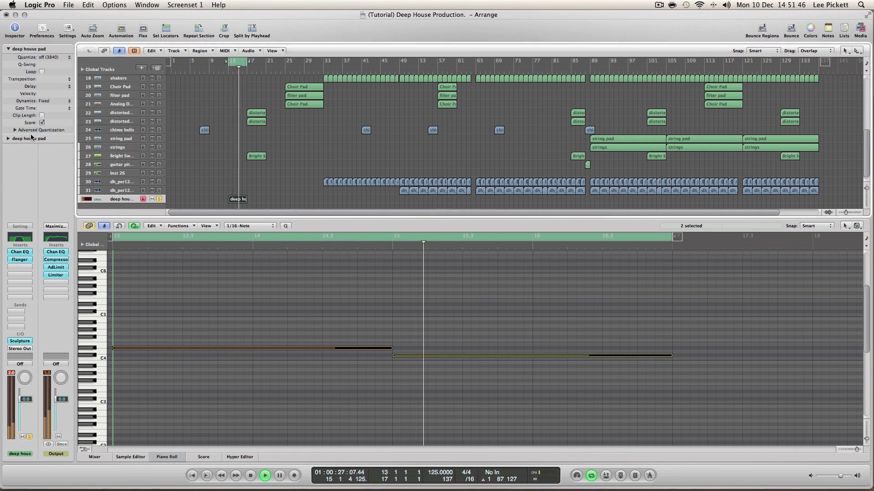
Step: Stop playback and remove the Flanger from the deep house pad channel
key(space)
click(19, 259)
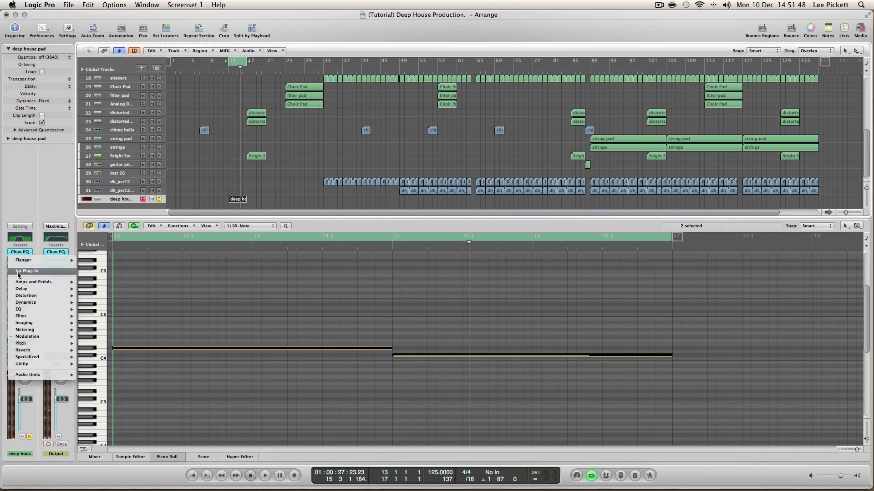
click(17, 272)
Step: Audition the deep house pad, unsolo its track and lower its channel volume to -10.0 dB during playback
key(space)
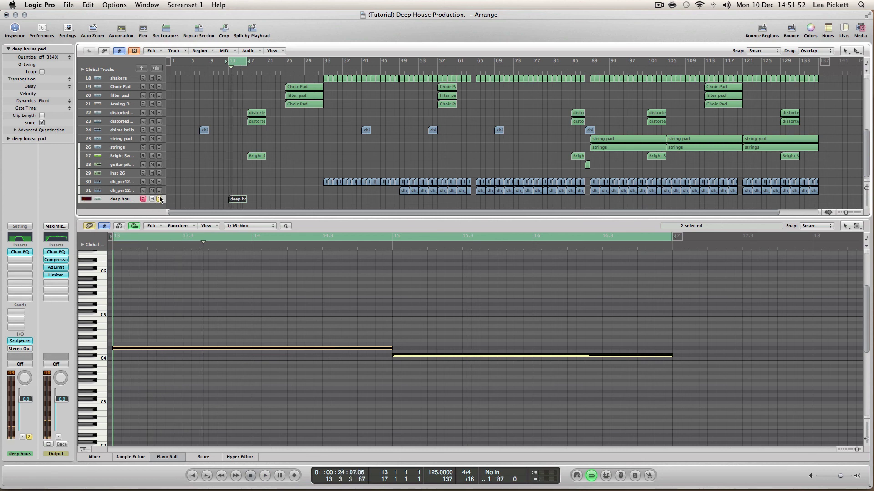
key(space)
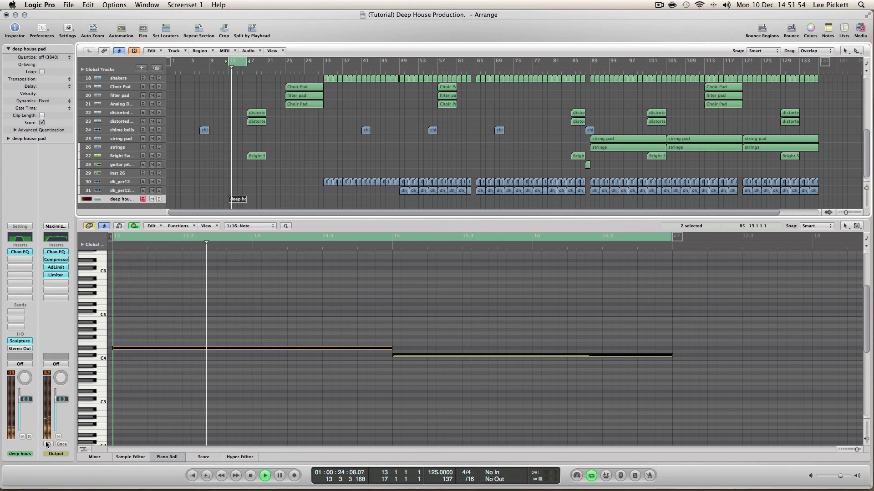
drag(21, 399, 20, 411)
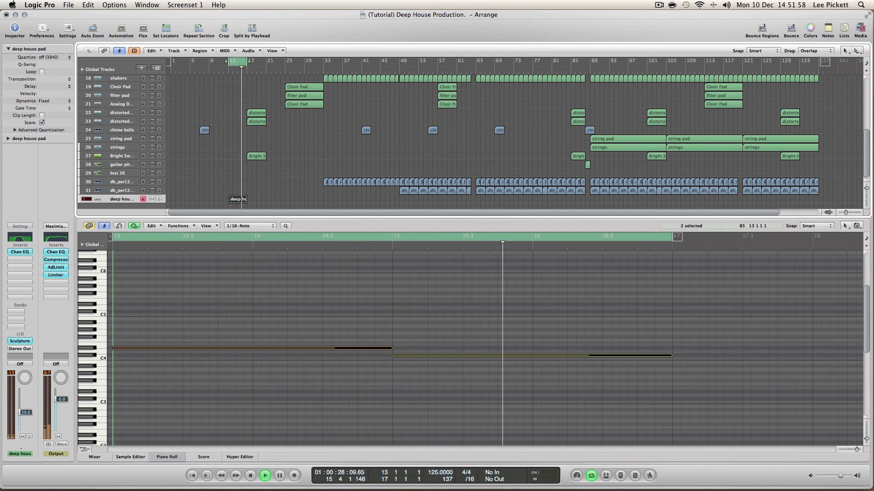
key(space)
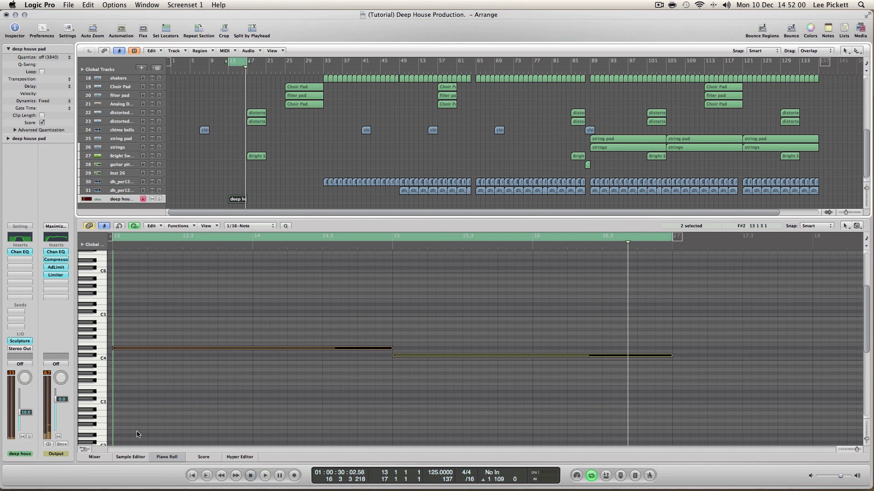
Step: Close the Piano Roll, set the cycle range to bars 1 to 33 and start playback
click(167, 457)
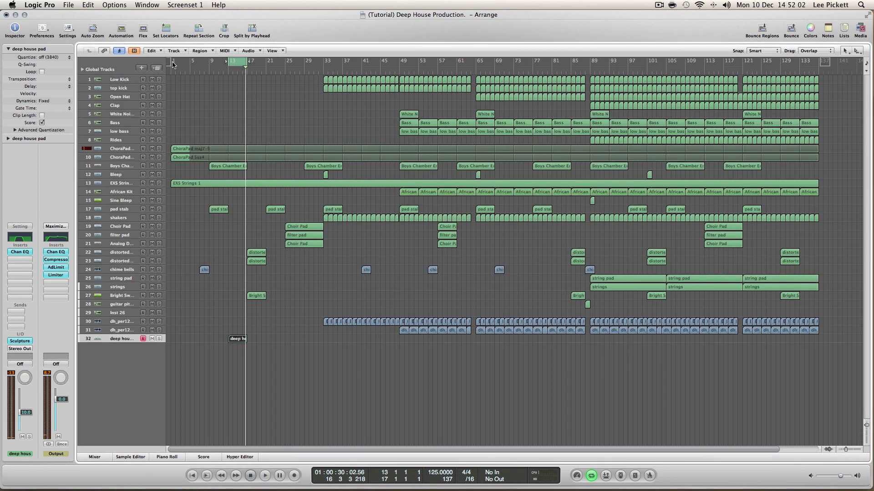
drag(181, 65, 324, 64)
key(space)
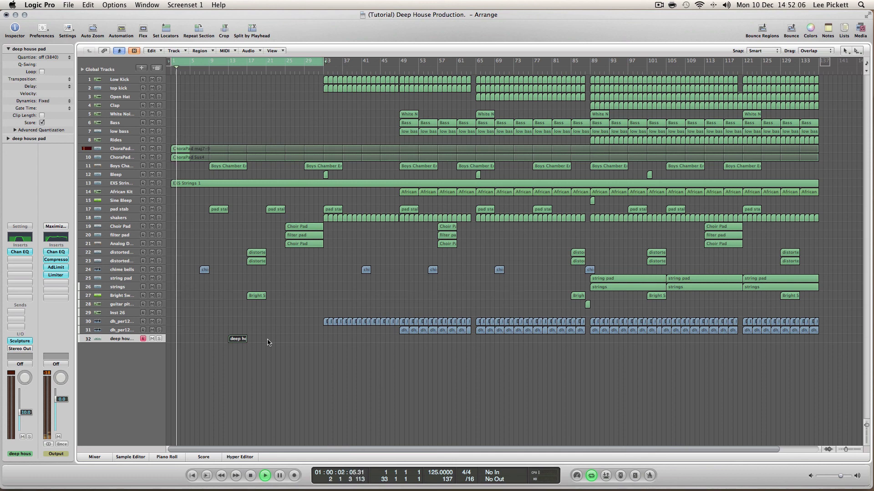
Step: Lower the deep house pad's volume to -17.0 dB, deselect its region and audition the intro through bar 17
drag(25, 428, 26, 434)
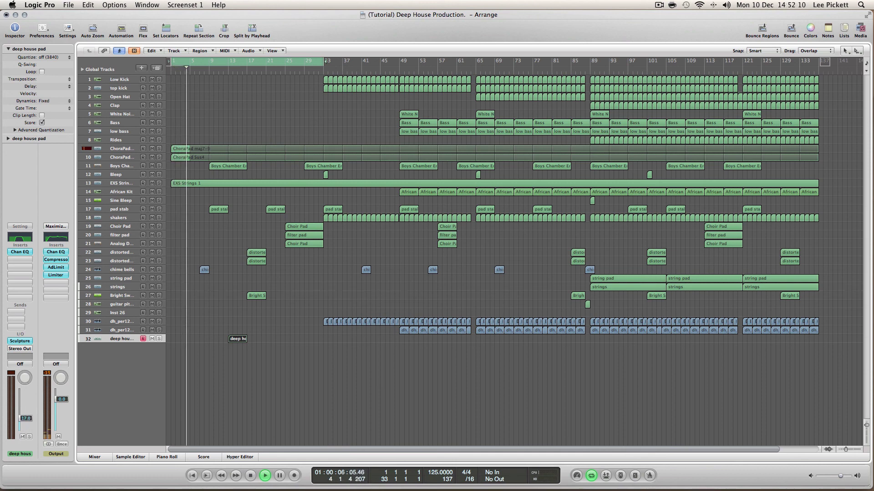
click(362, 417)
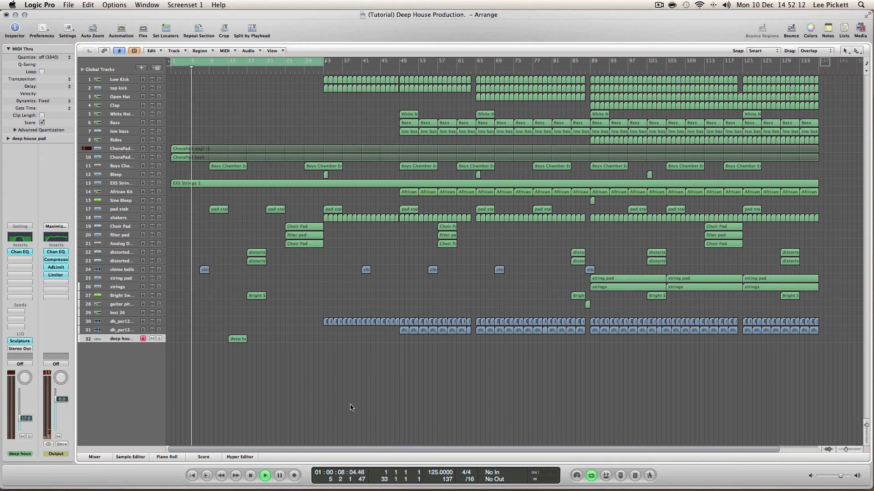
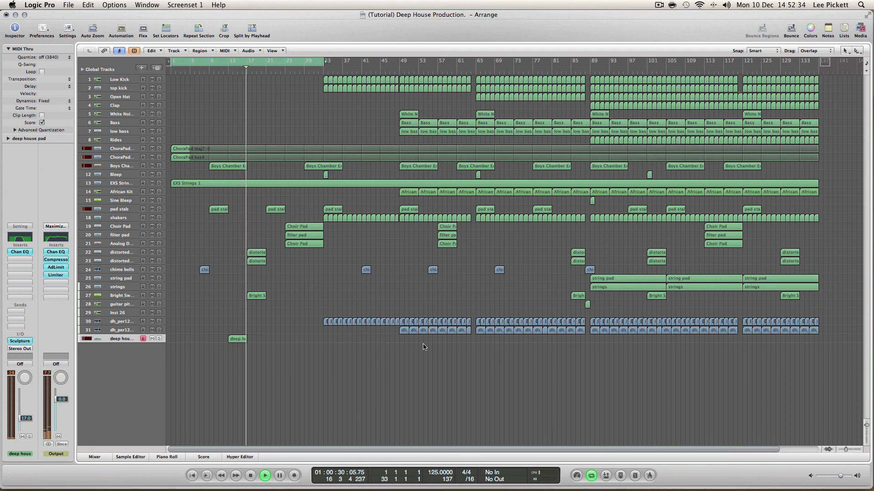
key(space)
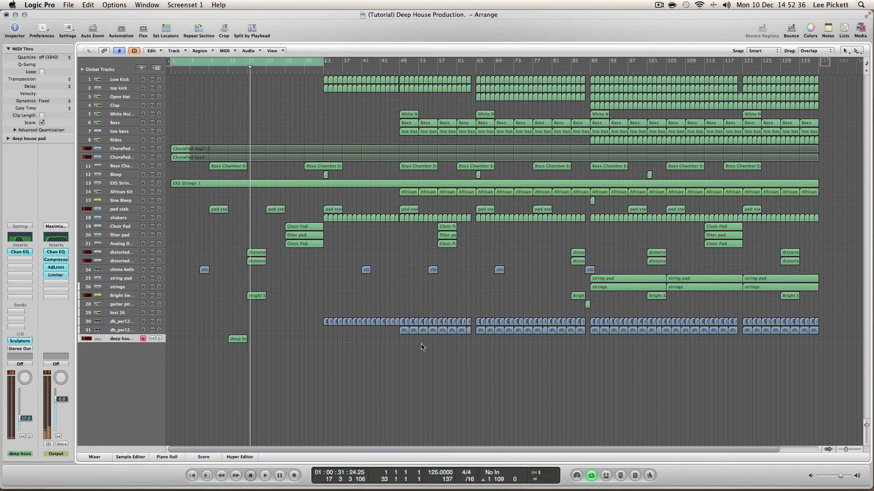
Step: Open the deep house pad's Sculpture instrument and load the Ambient Pad preset from the Modeled Pads
click(20, 341)
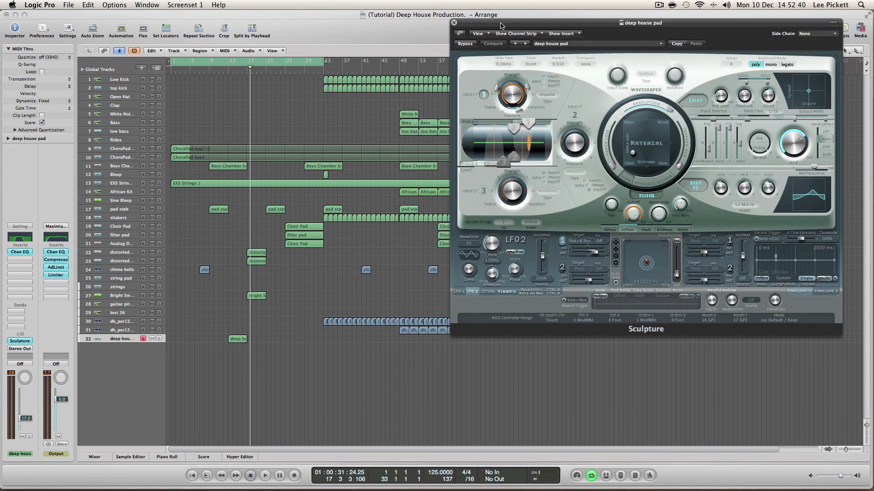
drag(500, 25, 239, 23)
click(659, 5)
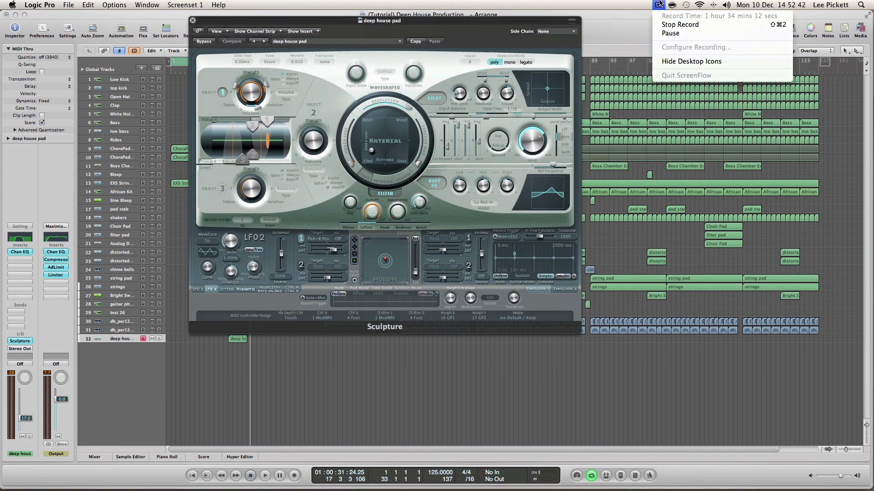
click(609, 30)
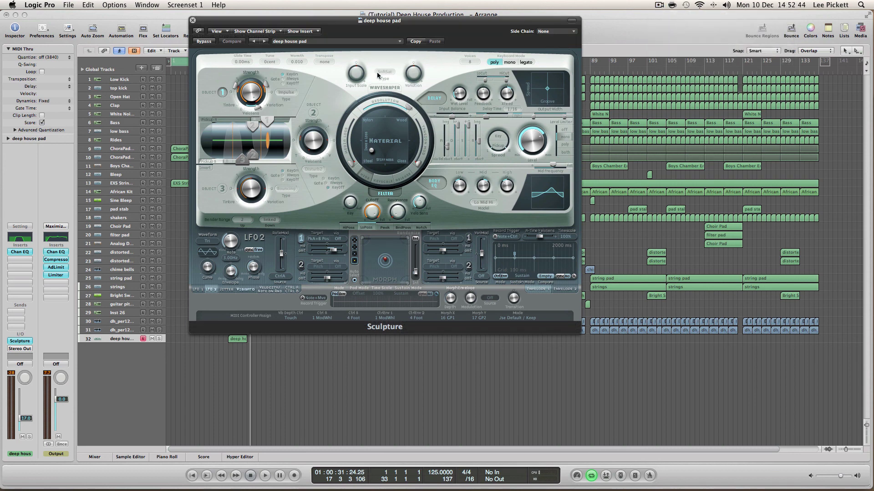
click(292, 42)
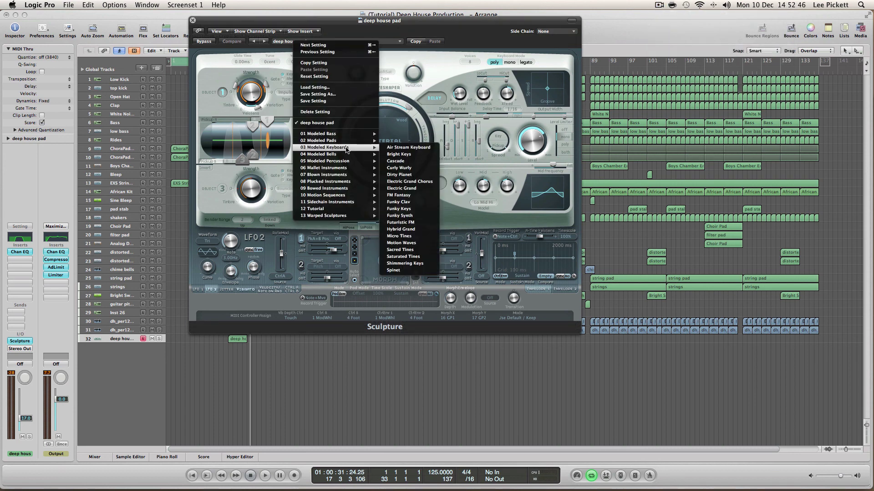
mouse_move(337, 140)
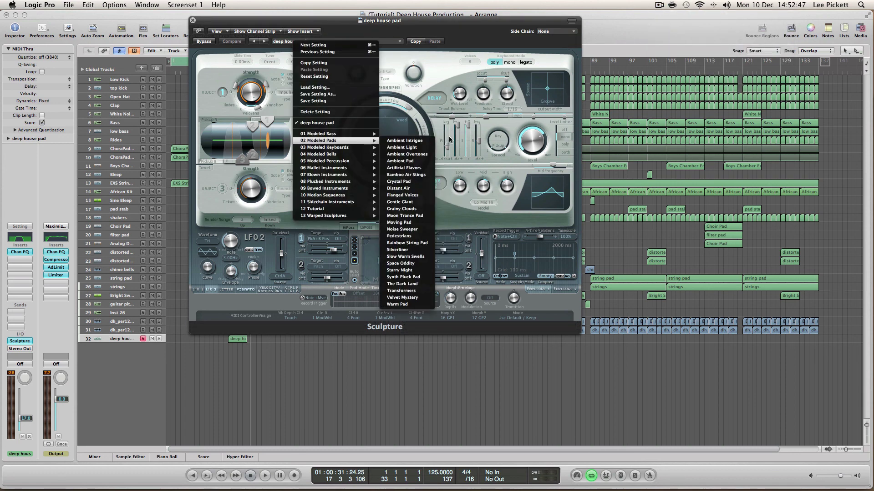
click(414, 161)
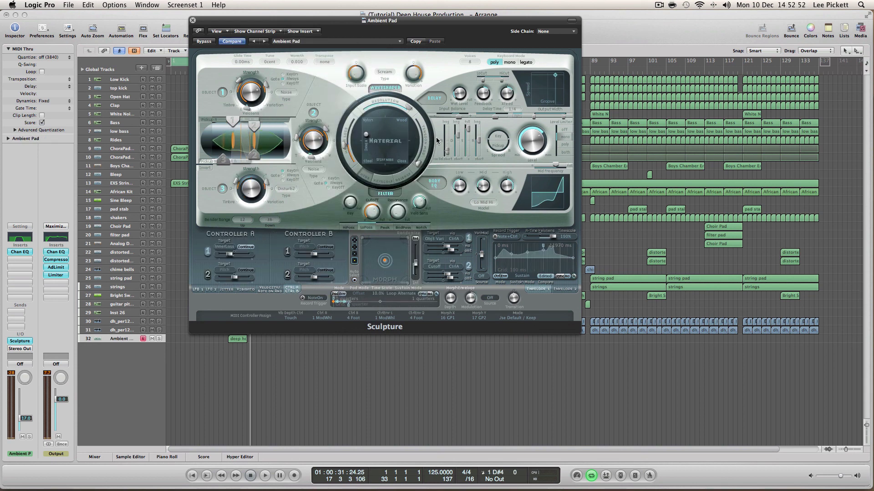
Step: Set the high cut of the pad channel's Channel EQ to 6300 Hz and close the EQ
double_click(19, 238)
drag(399, 142, 452, 164)
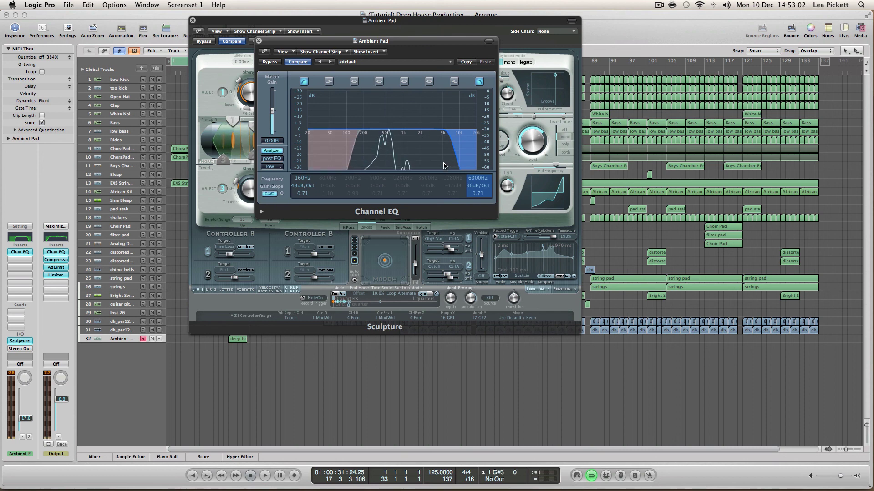
click(259, 41)
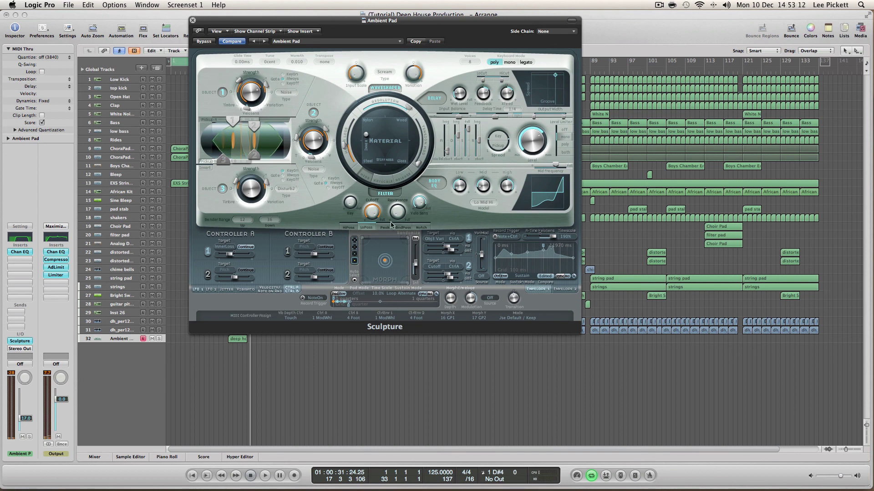
Step: Move Sculpture's material point closer to Nylon and try the string parameters around the Material pad, including Resolution and Release
drag(364, 138, 403, 144)
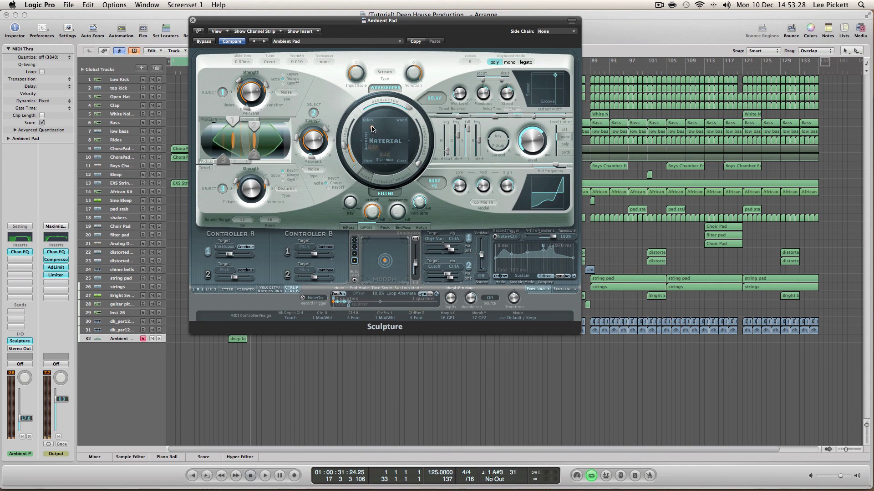
drag(409, 107, 419, 165)
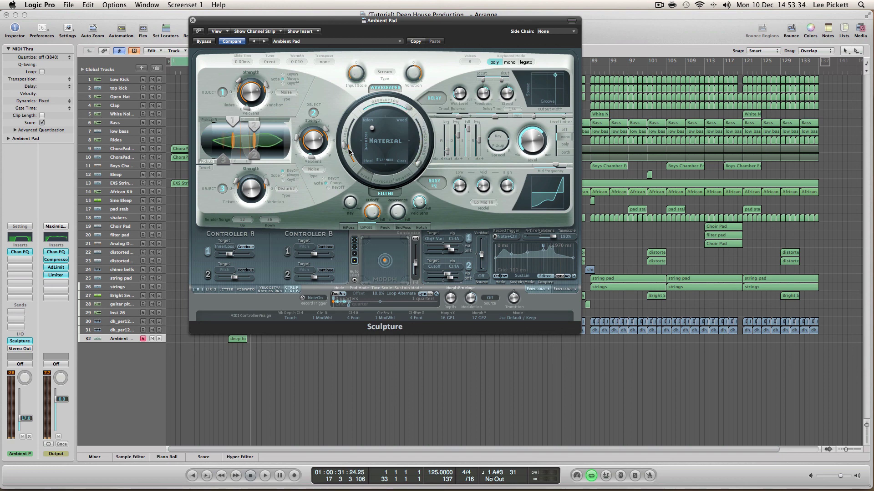
drag(351, 153, 345, 191)
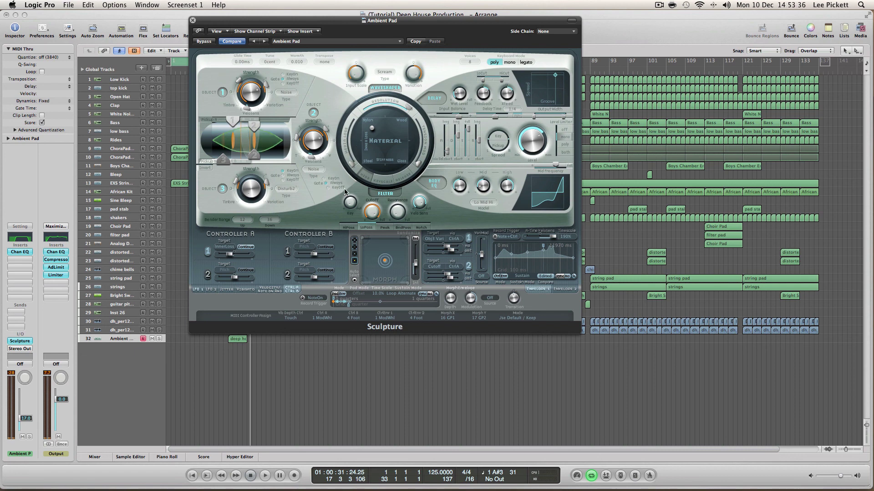
click(383, 181)
click(404, 180)
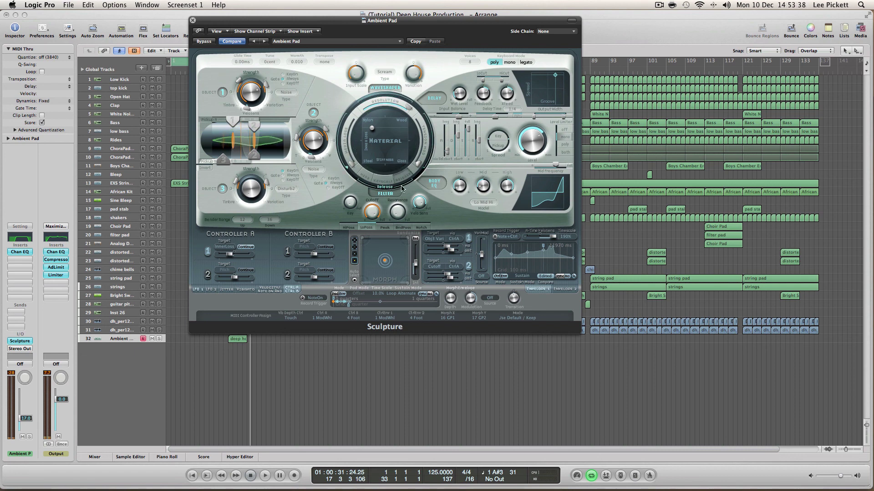
click(359, 178)
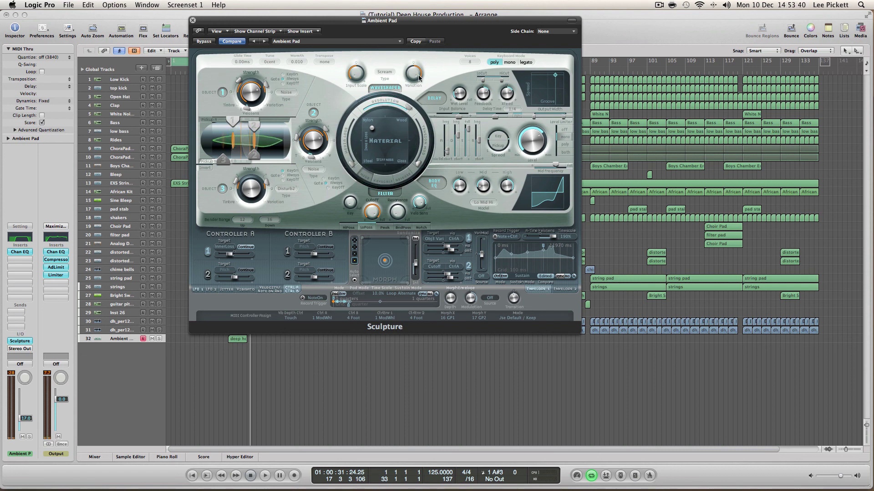
Step: Adjust the Waveshaper's Variation and Input Scale, and fine-tune Sculpture's output level
drag(414, 73, 408, 106)
drag(362, 76, 366, 86)
drag(529, 142, 531, 140)
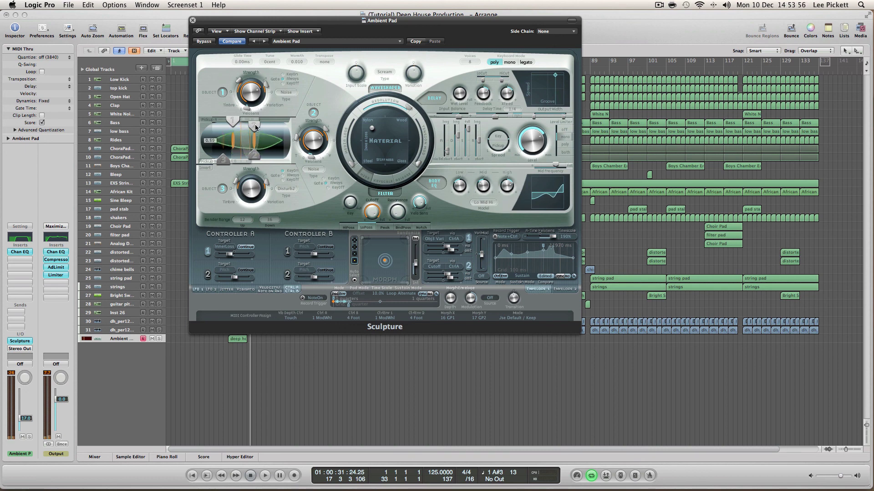
Step: Try different positions for Sculpture's pickups and string objects along the string display
mouse_move(232, 120)
mouse_down()
mouse_move(211, 124)
mouse_move(282, 132)
mouse_up()
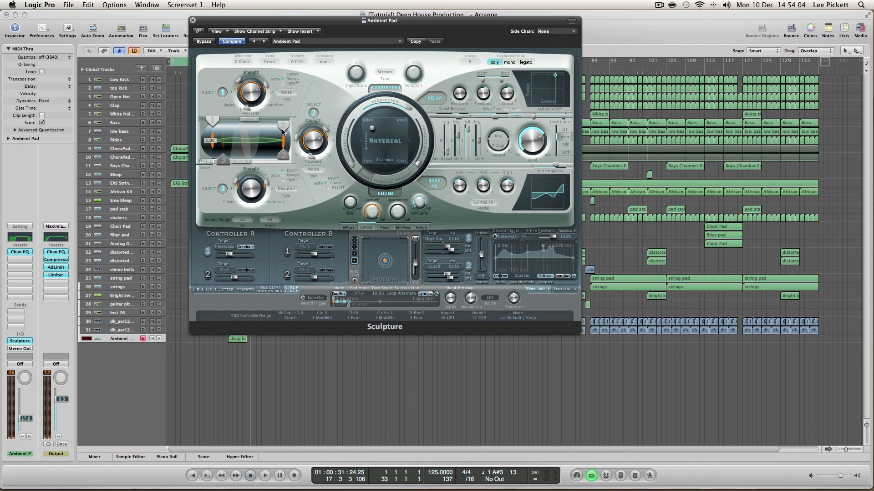
click(223, 164)
drag(223, 164, 231, 163)
drag(246, 121, 264, 119)
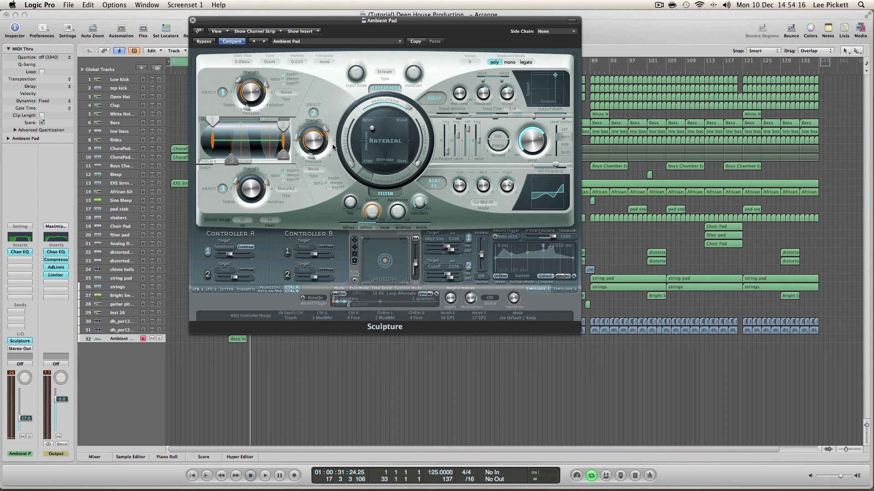
Step: Load Sculpture's Artificial Flavors preset and audition the pad against the intro from about bar 12
click(265, 42)
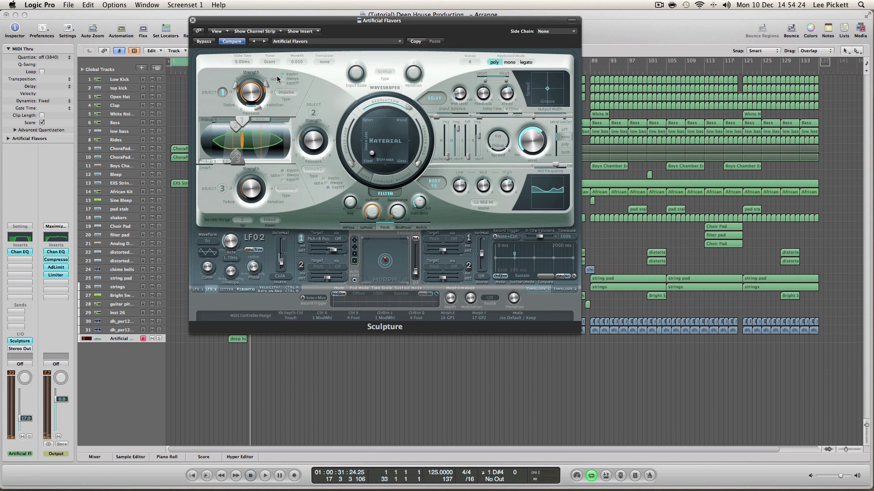
key(space)
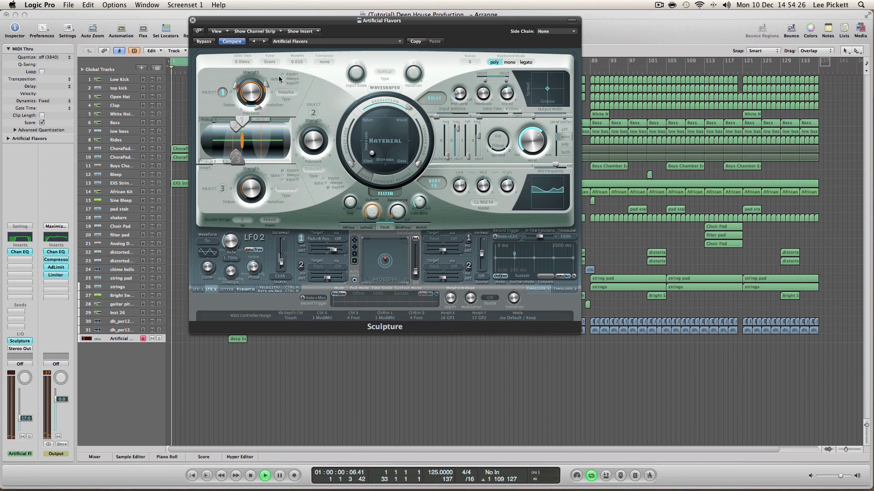
drag(201, 31, 384, 104)
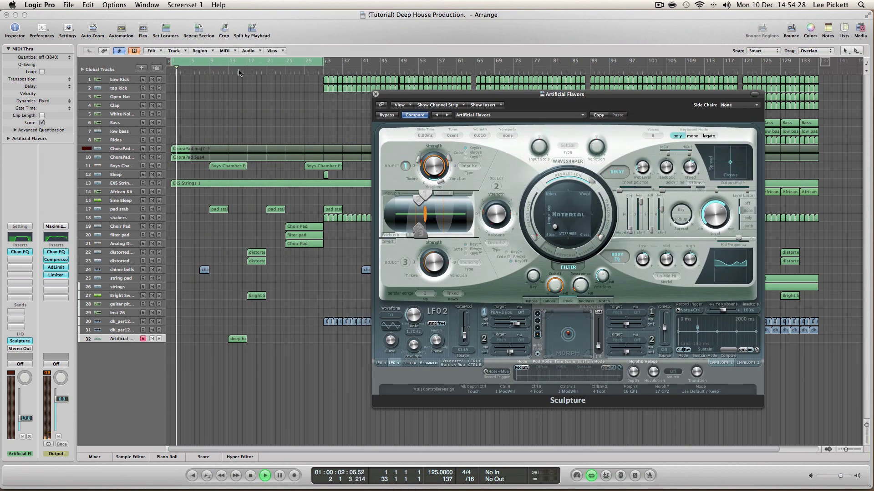
drag(241, 72, 223, 73)
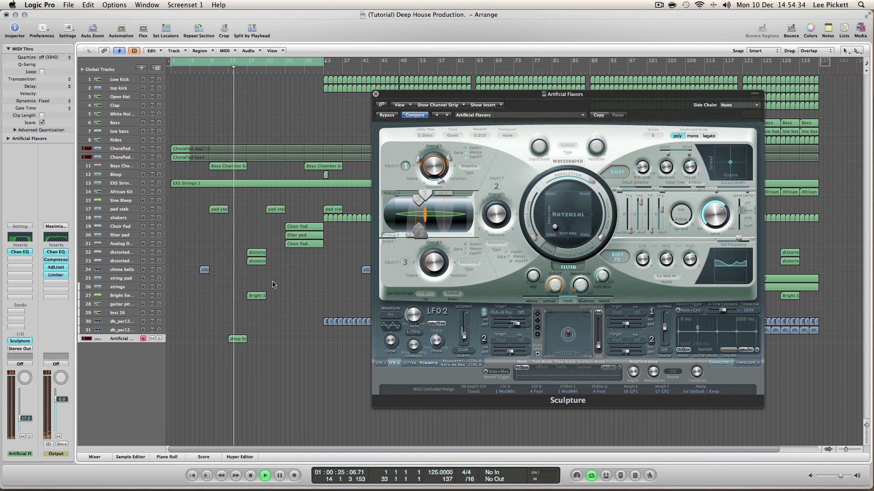
key(space)
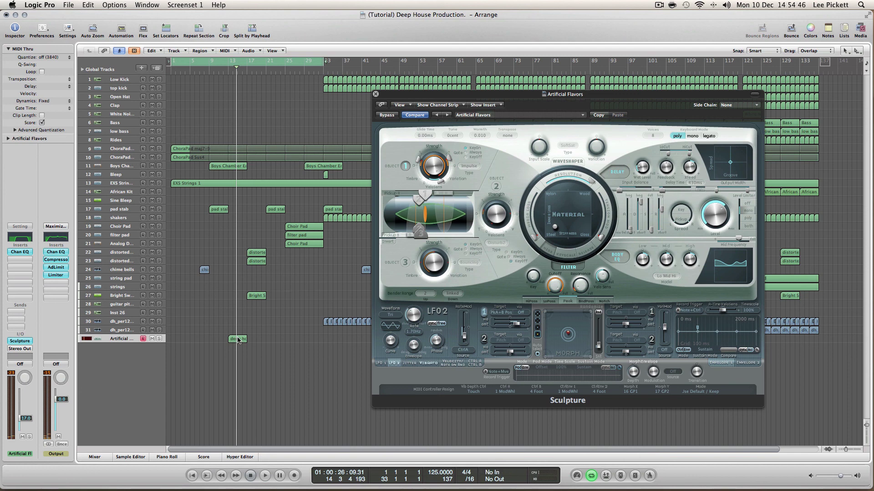
Step: Close Sculpture and delete the deep house pad region at bar 13
click(376, 95)
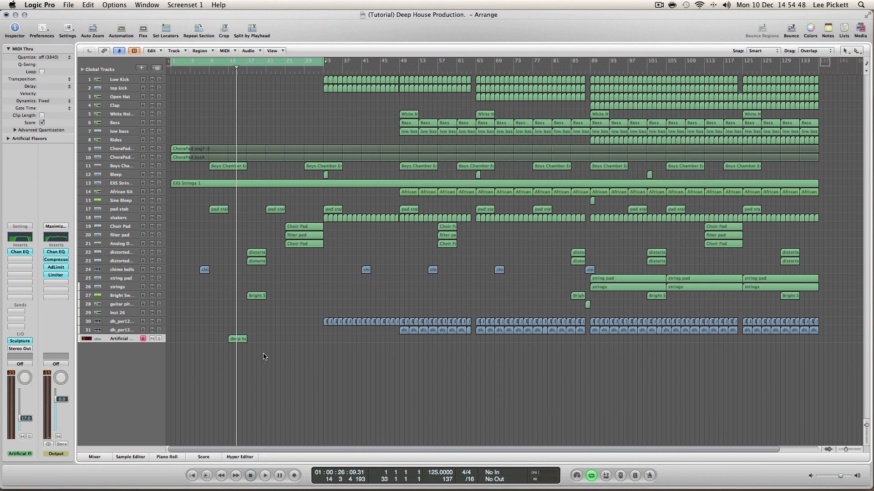
click(226, 334)
click(243, 340)
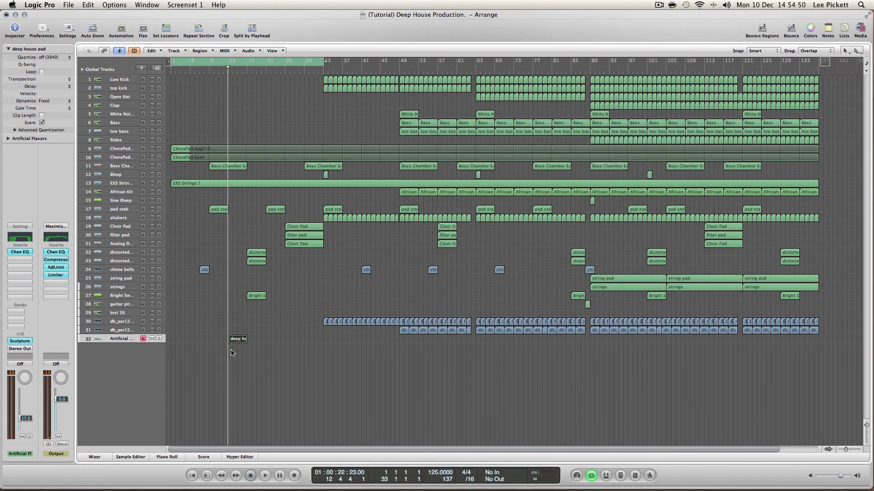
key(Delete)
Step: Set the cycle range to bars 13 to 17 and record a new part on the Artificial Flavors track
drag(233, 62, 248, 64)
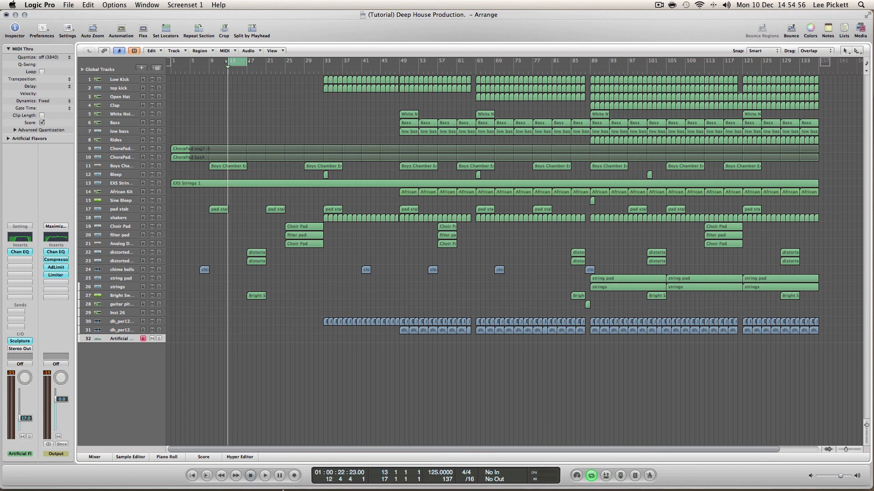
click(294, 476)
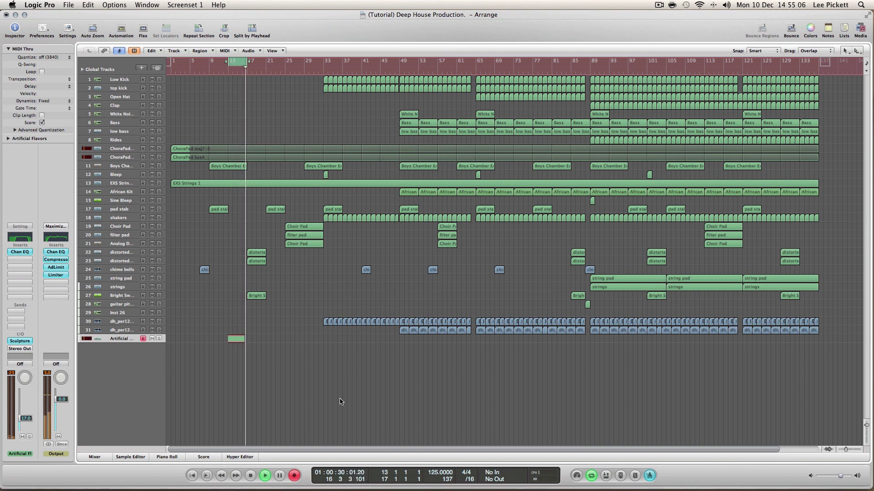
key(space)
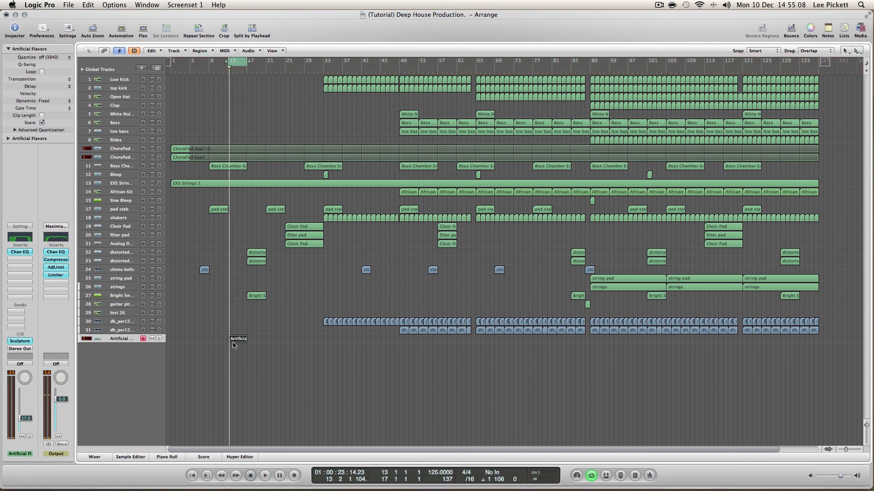
Step: Open the newly recorded region in the Piano Roll and quantize the first two notes to 1/16-Note
double_click(237, 339)
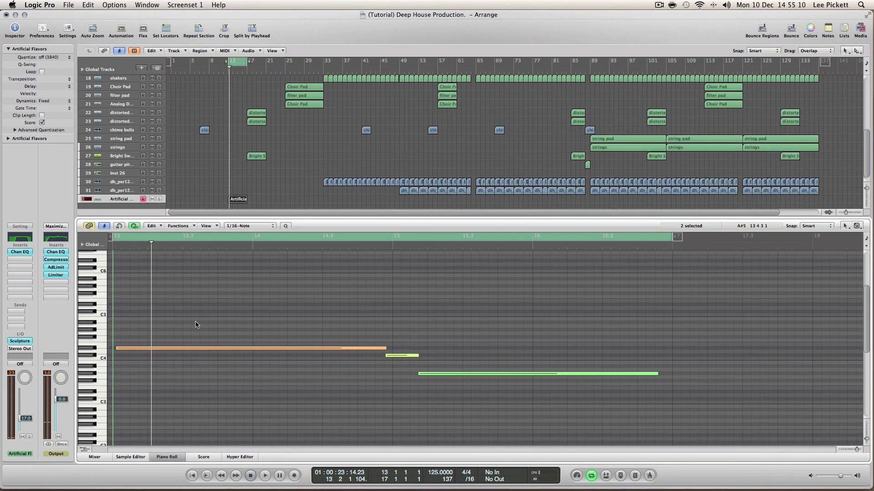
click(241, 255)
click(285, 227)
drag(382, 348, 385, 349)
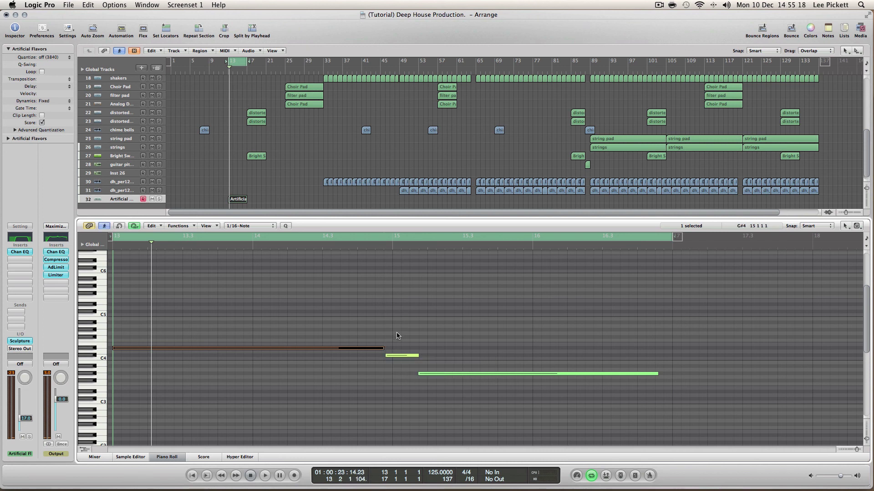
key(Right)
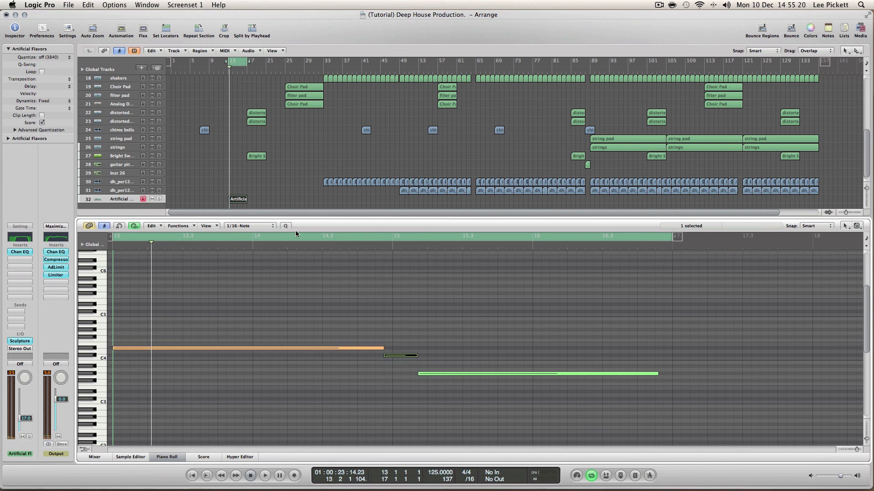
Step: Shorten the middle note to end at bar 15 and fit the last note from bar 15 to bar 17
drag(415, 355, 99, 338)
drag(456, 374, 431, 377)
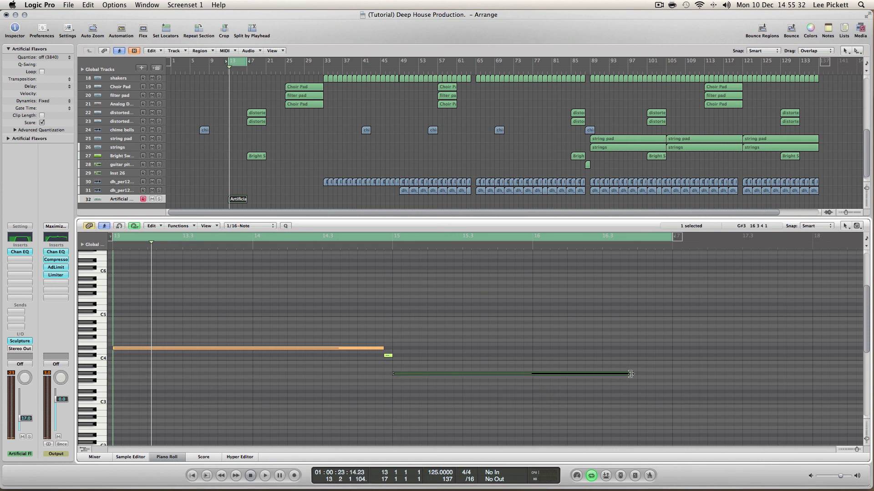
drag(631, 374, 757, 372)
drag(650, 374, 810, 376)
drag(668, 374, 689, 379)
key(space)
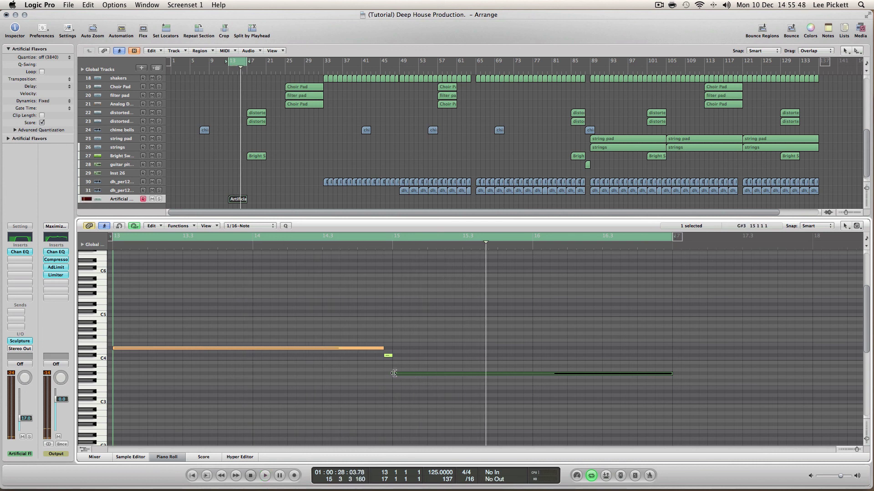
Step: Delay the last note's start by two sixteenths past bar 15 and lengthen the middle note to meet it, checking the timing by playback
drag(394, 373, 401, 355)
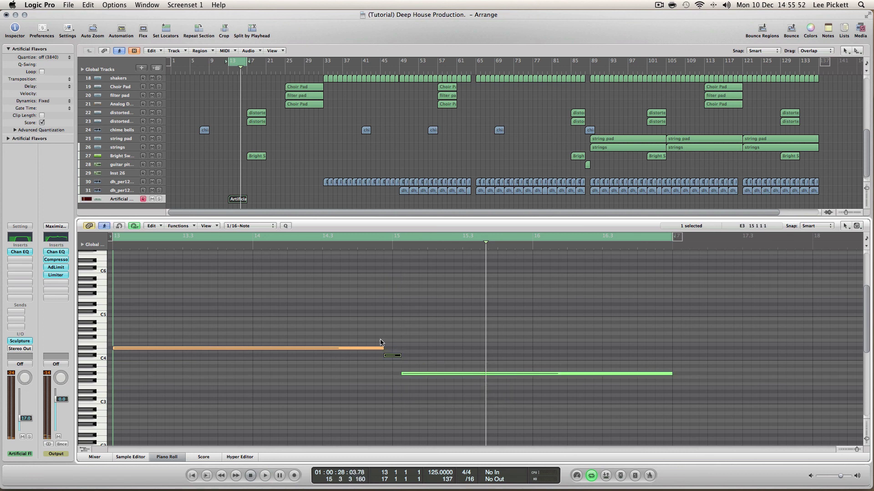
key(space)
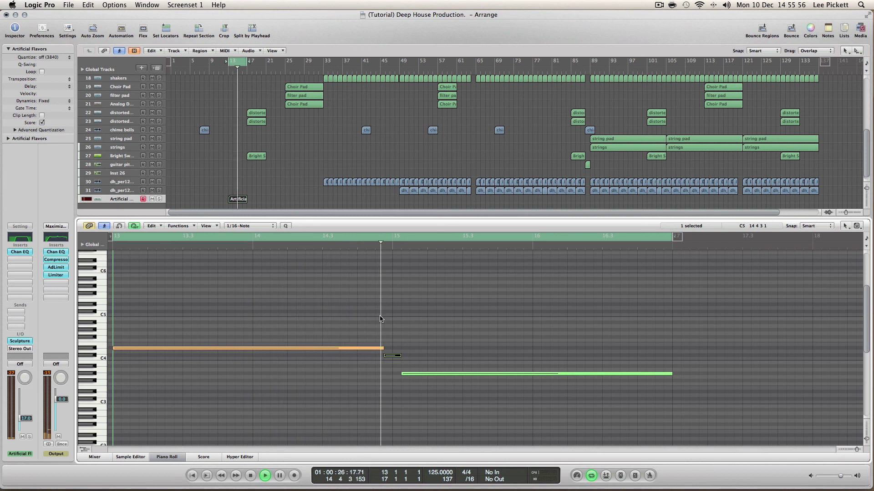
key(space)
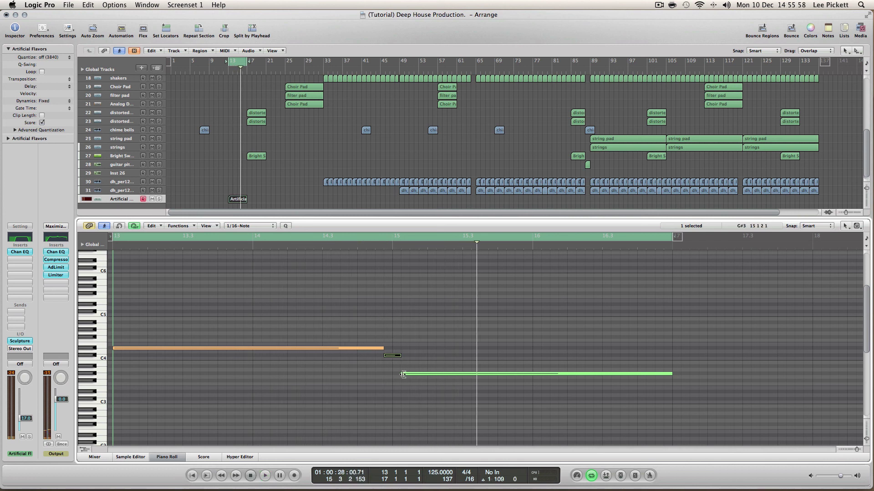
drag(402, 374, 410, 374)
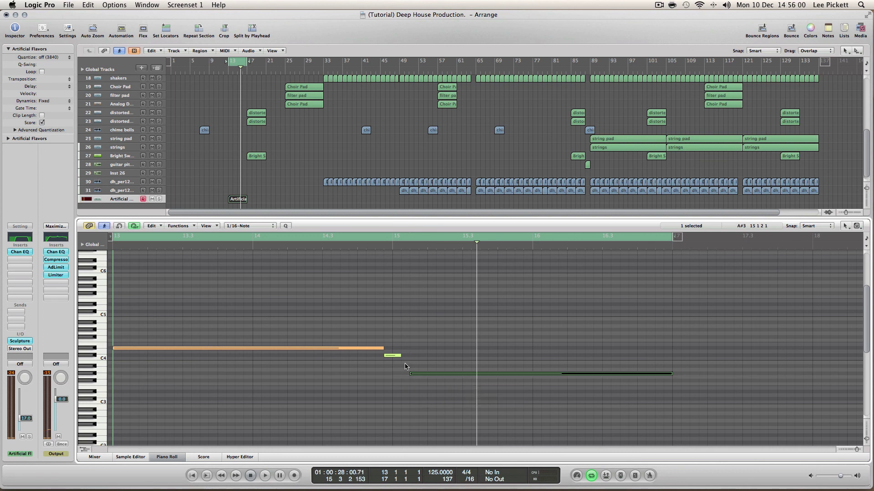
click(410, 373)
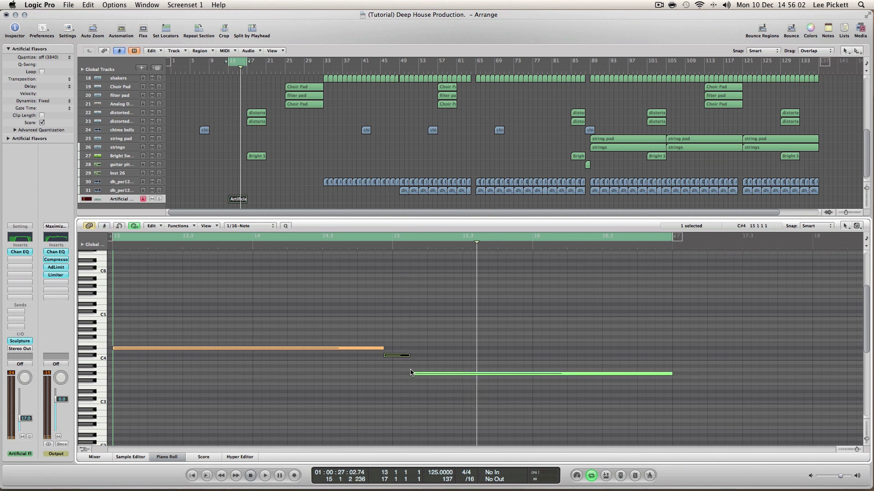
key(space)
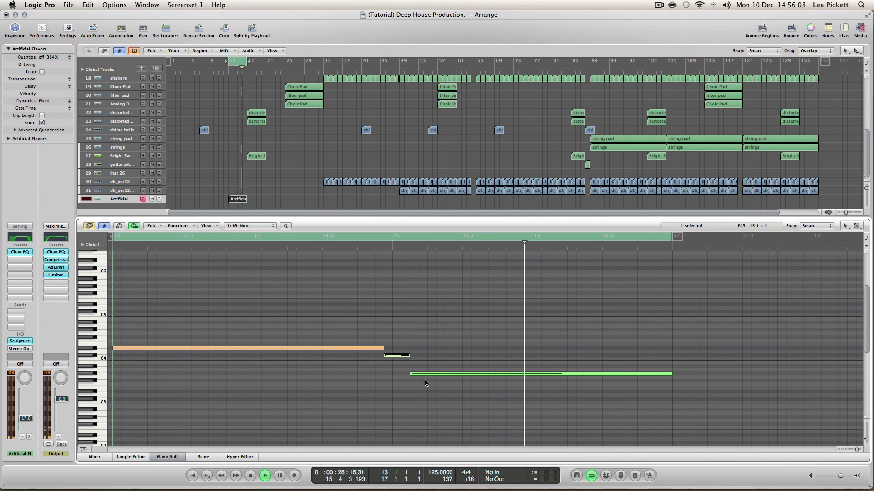
key(space)
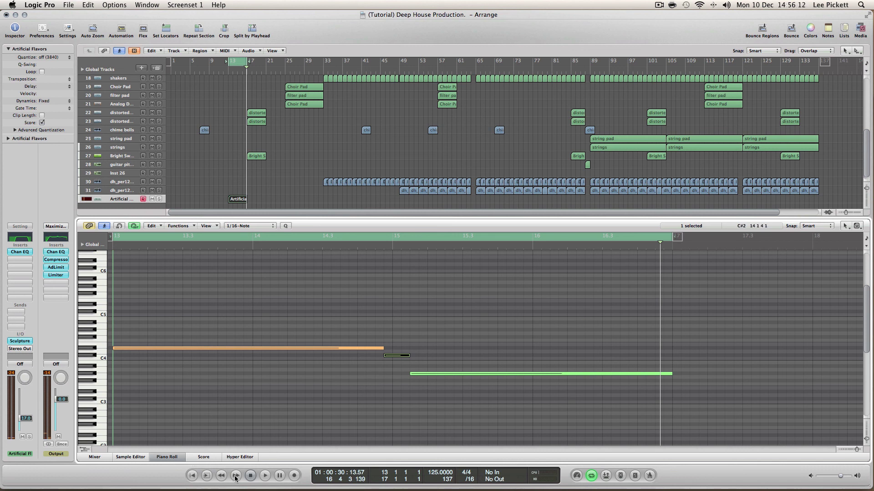
Step: Close the Piano Roll and extend the cycle range over the whole arrangement, from bar 1 to bar 137
click(250, 476)
click(170, 457)
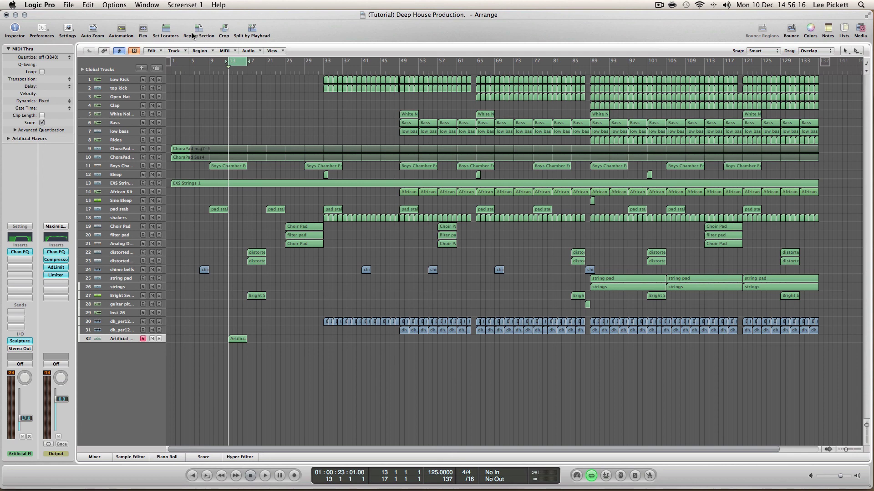
drag(173, 67, 816, 104)
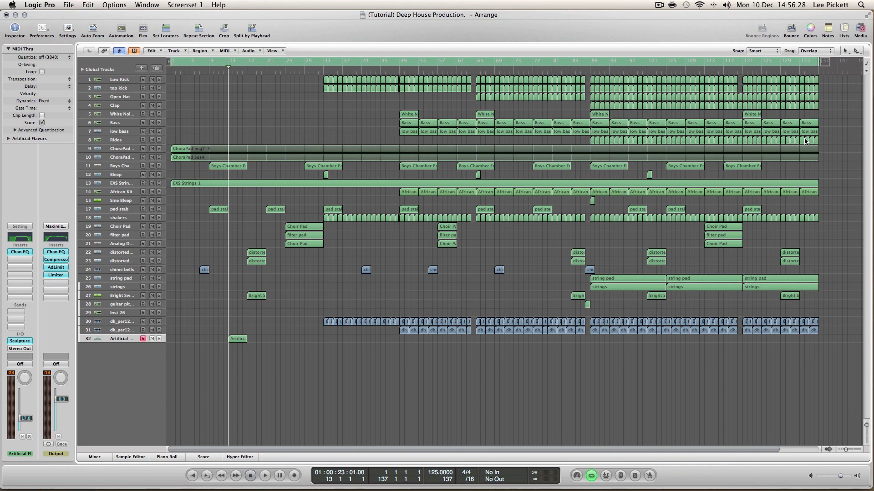
click(659, 6)
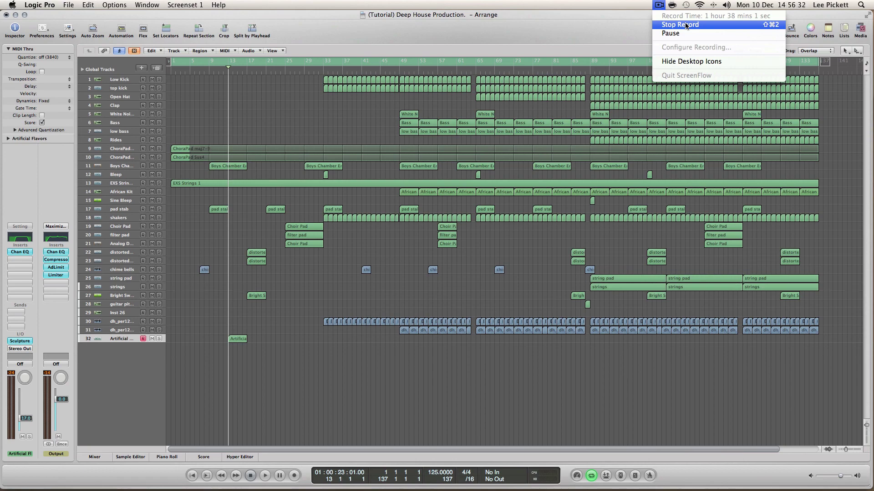